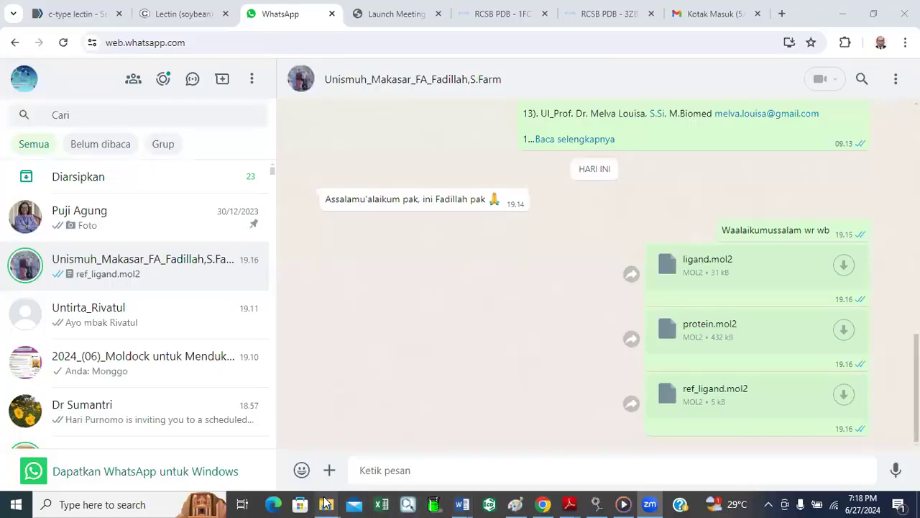
Switch to File Explorer and open the 3.PERTEMUAN 3 folder in 2024_(06)_KELON MOLDOCK UNTUK RISET FARMAKOLOGI on drive D
mouse_move(326, 503)
left_click(382, 473)
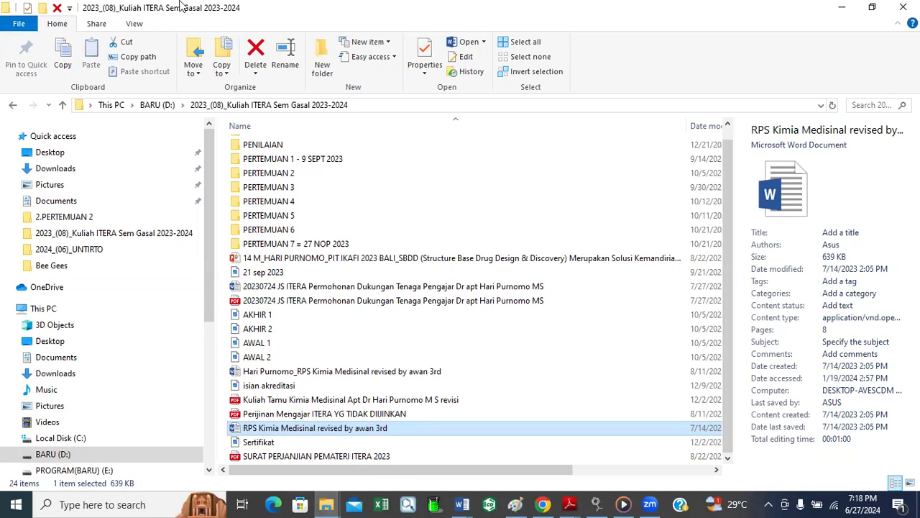
left_click(63, 106)
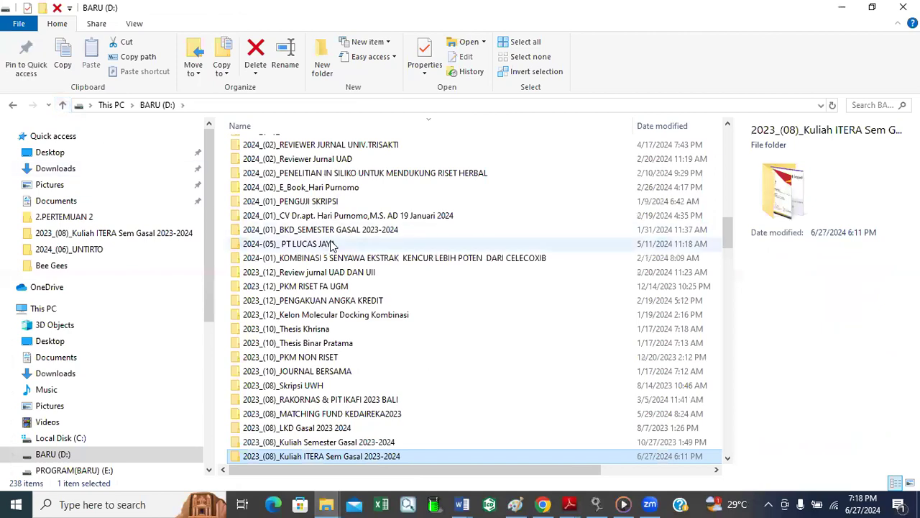
scroll(351, 232, "up", 10)
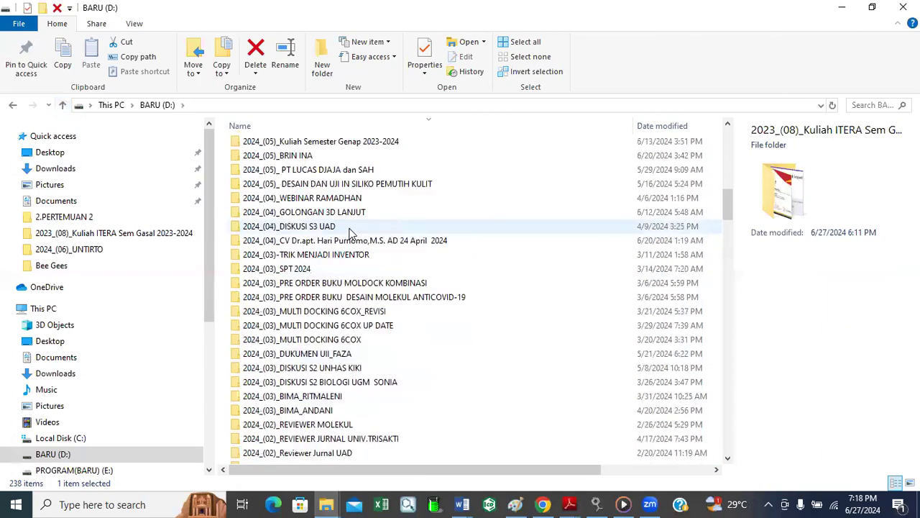
double_click(368, 155)
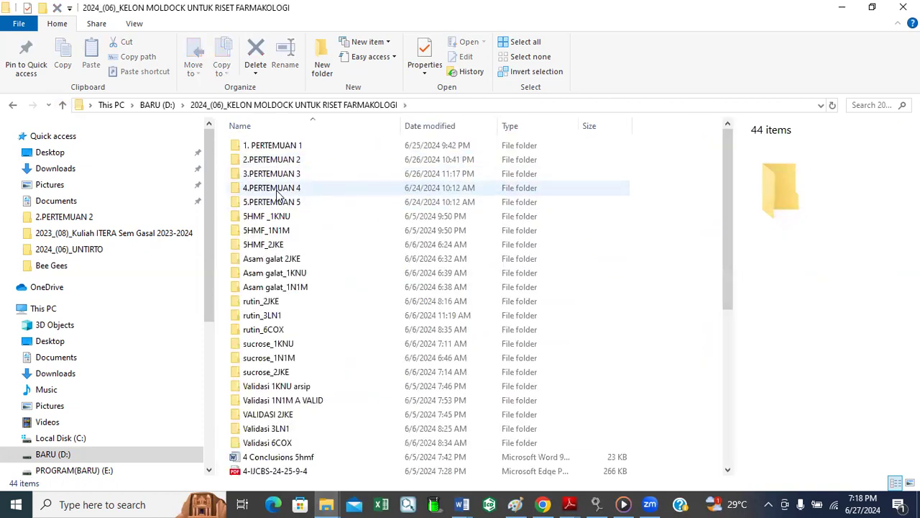
double_click(279, 189)
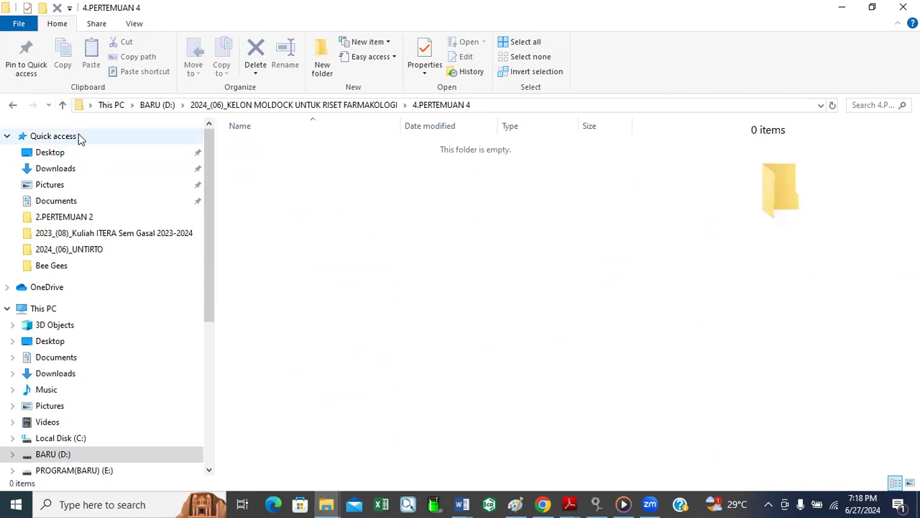
left_click(62, 106)
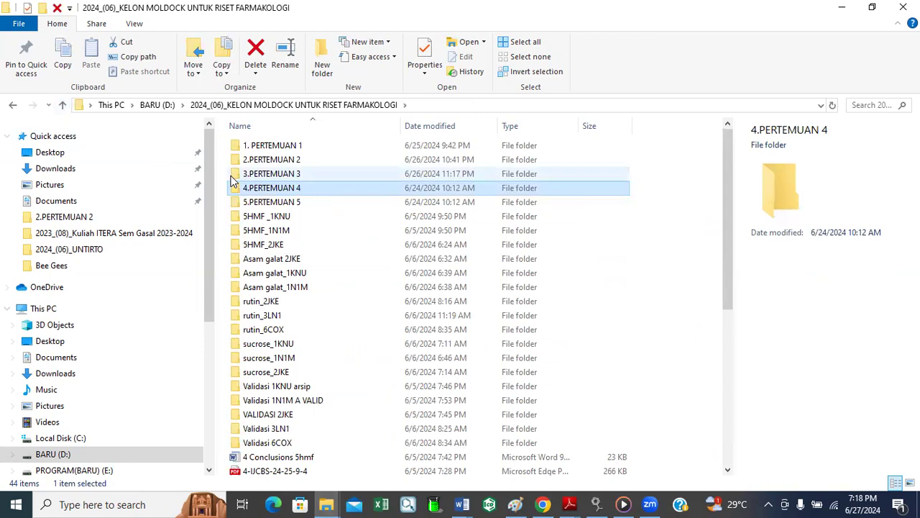
double_click(279, 176)
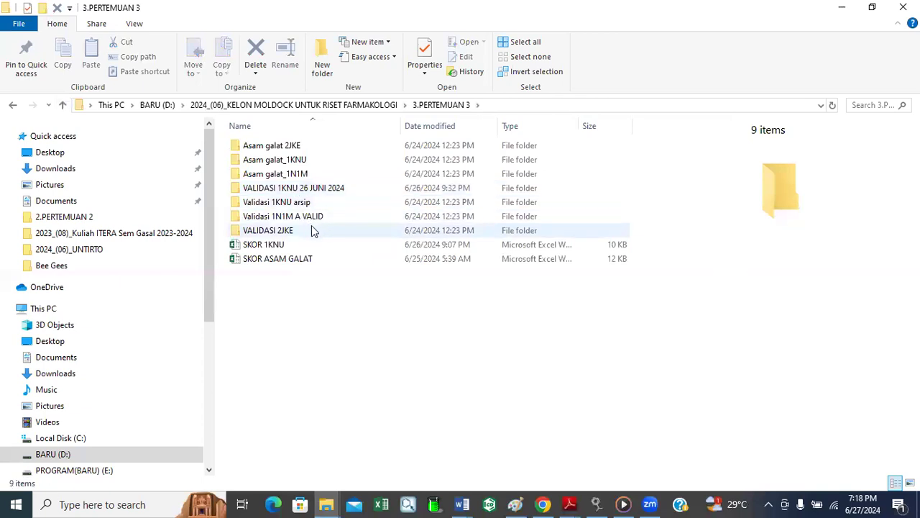
Copy the three Asam galat folders together with VALIDASI 1KNU 26 JUNI 2024, Validasi 1N1M A VALID and VALIDASI 2JKE
left_click(322, 191)
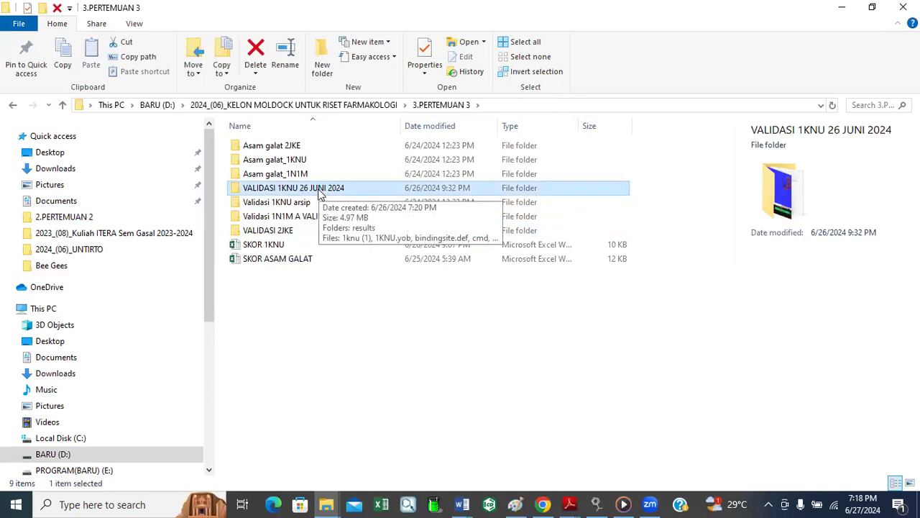
left_click(291, 219, "ctrl")
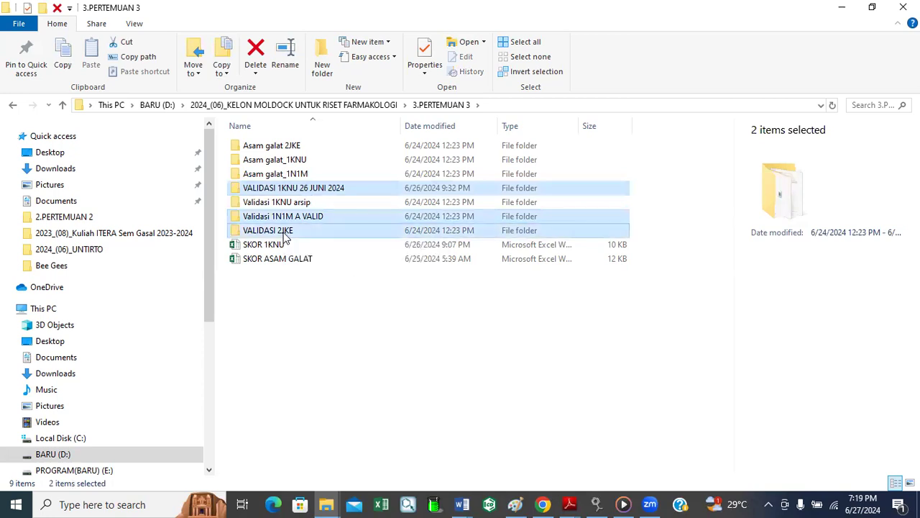
left_click(285, 233, "ctrl")
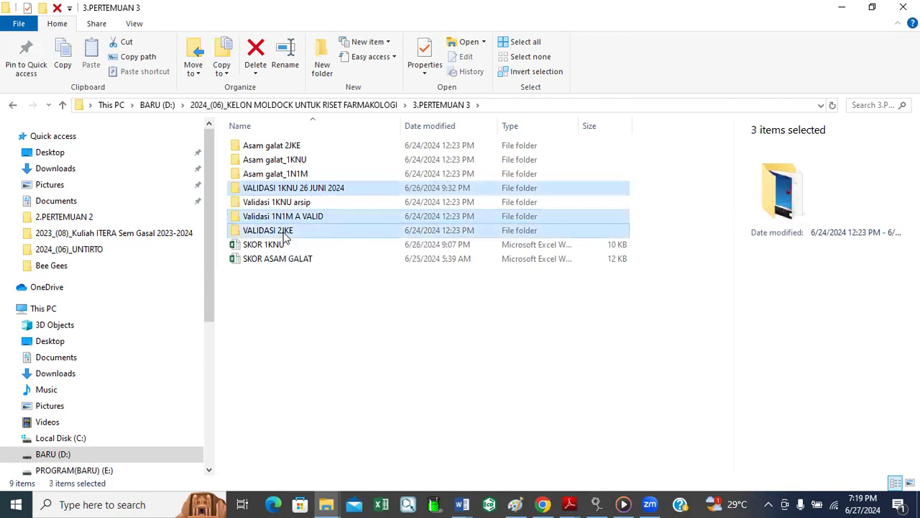
left_click(300, 150, "ctrl")
left_click(298, 161, "ctrl")
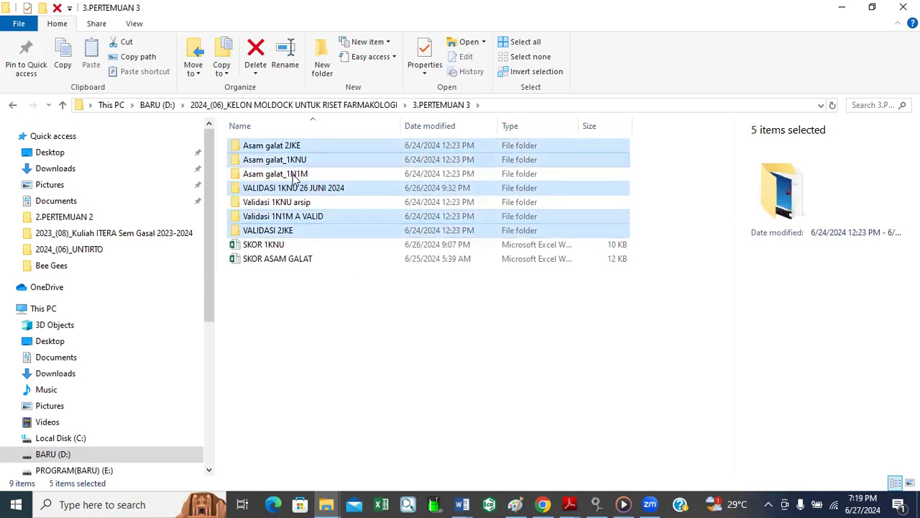
left_click(293, 176, "ctrl")
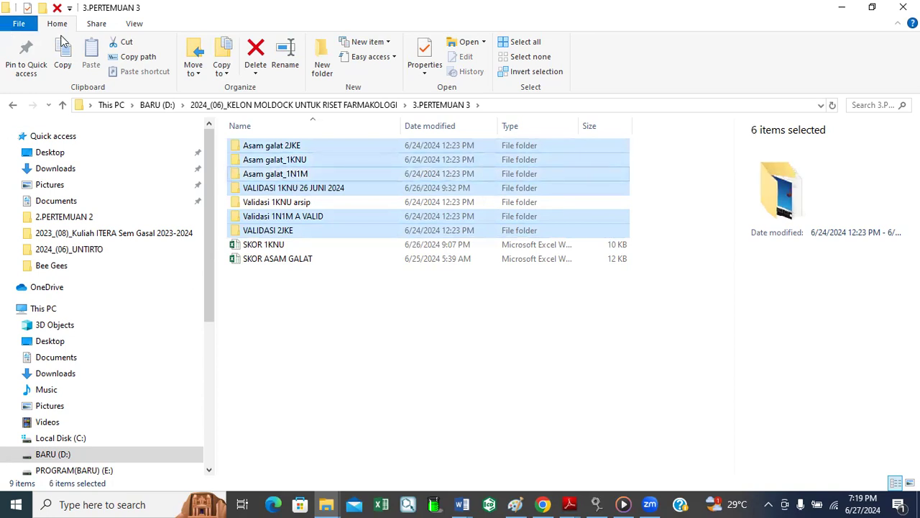
left_click(62, 58)
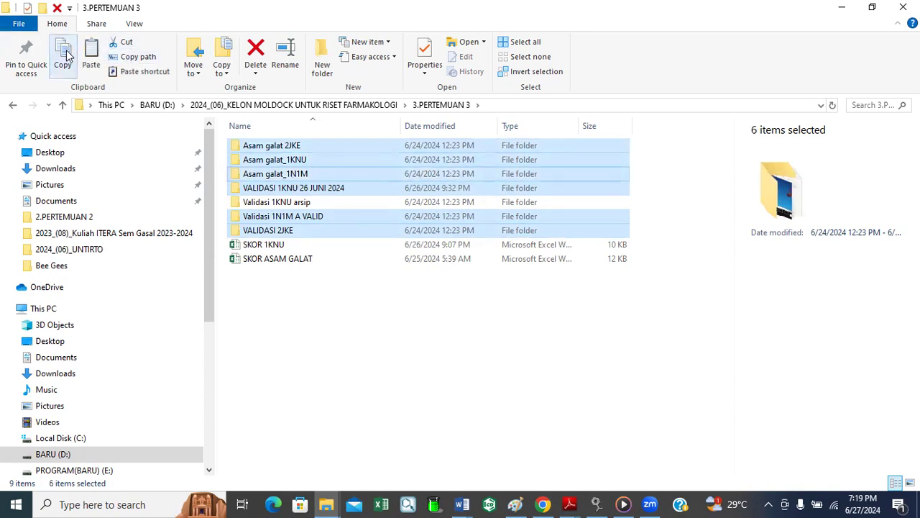
Paste the six copied folders into the sibling folder 4.PERTEMUAN 4
left_click(63, 105)
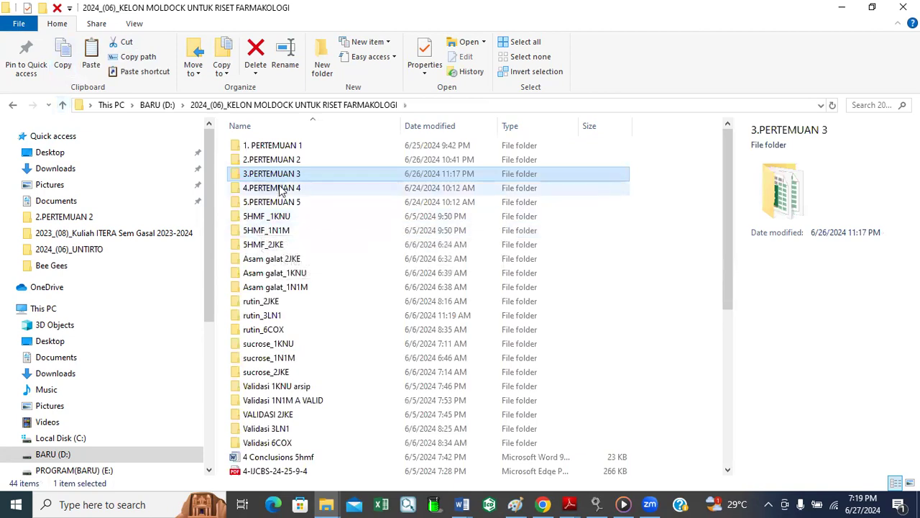
left_click(279, 188)
double_click(279, 188)
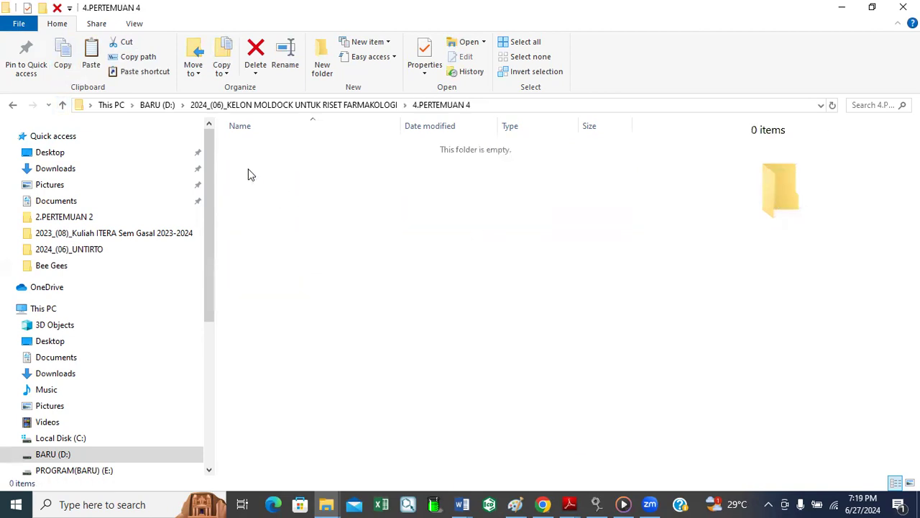
left_click(90, 56)
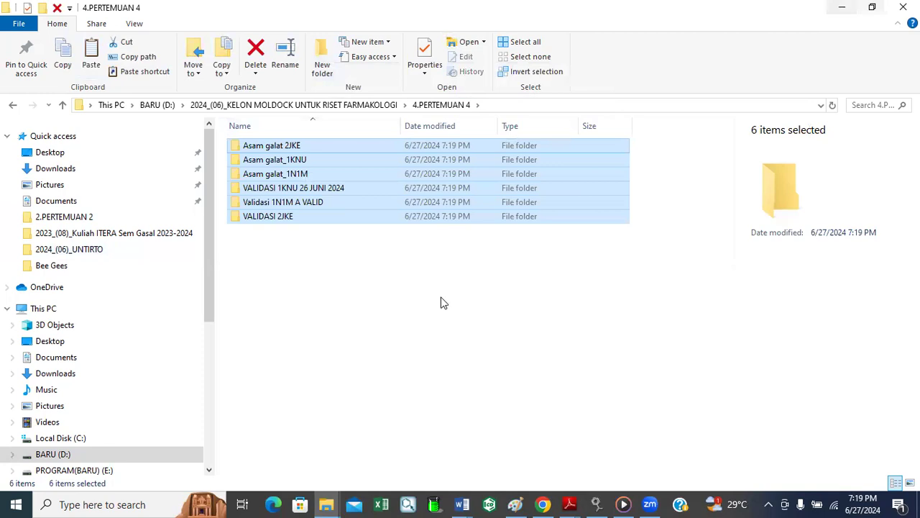
left_click(352, 247)
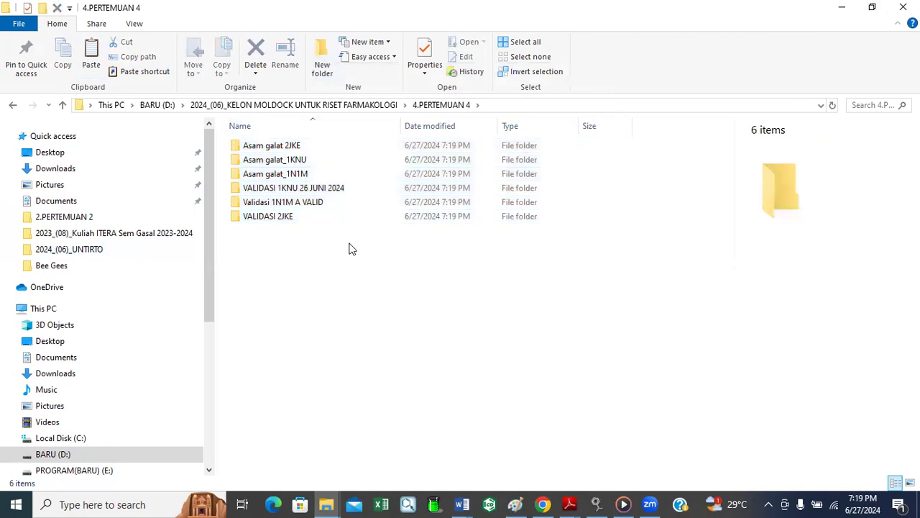
Create a folder named "Asam Galat_1KNU 27 Juni 2024" in 4.PERTEMUAN 4
left_click(324, 55)
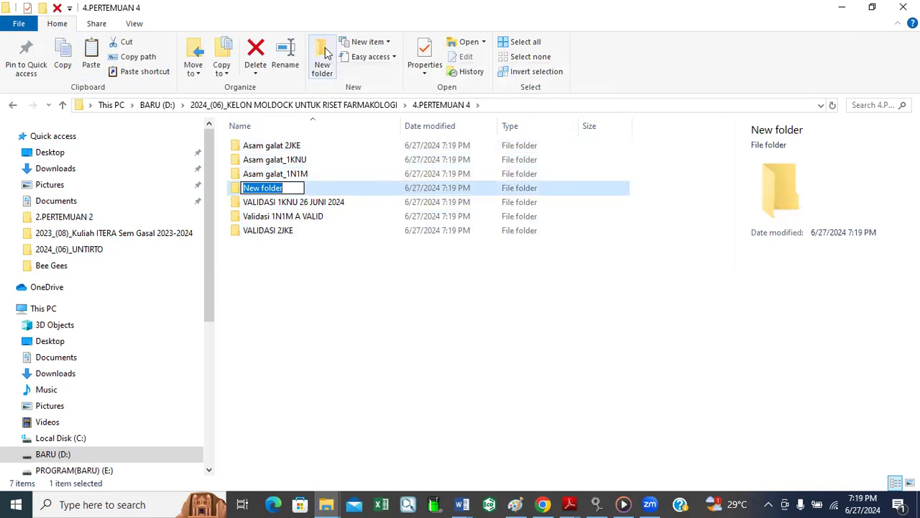
type("aS")
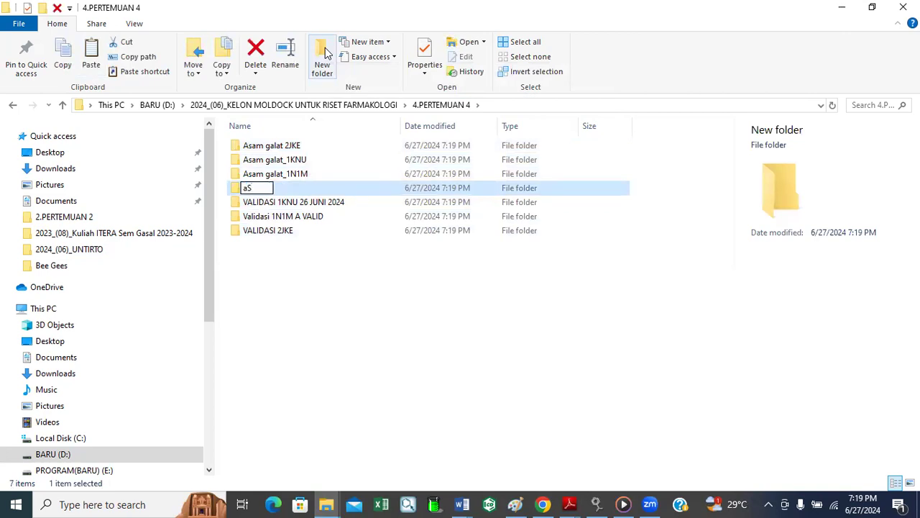
key("BackSpace")
key("BackSpace")
type("Asam Ga")
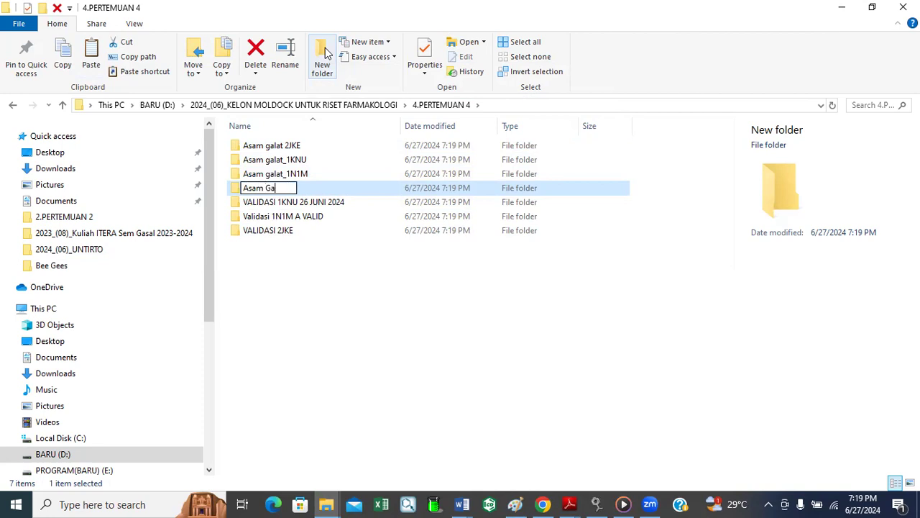
type("lat_1KNU")
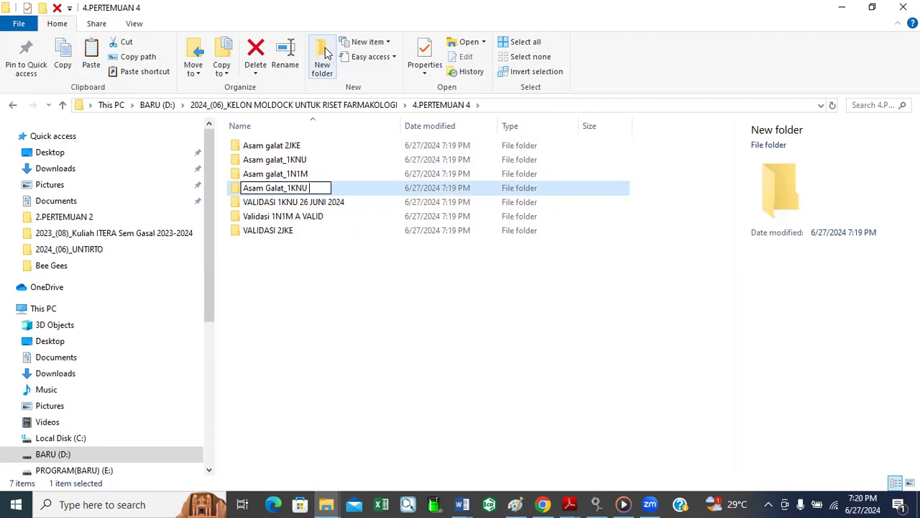
type(" 27 Juni 2")
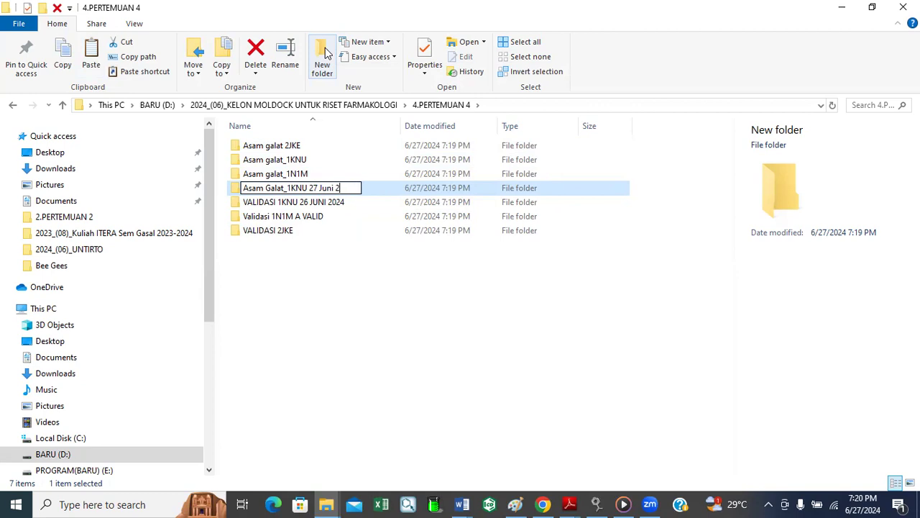
type("024")
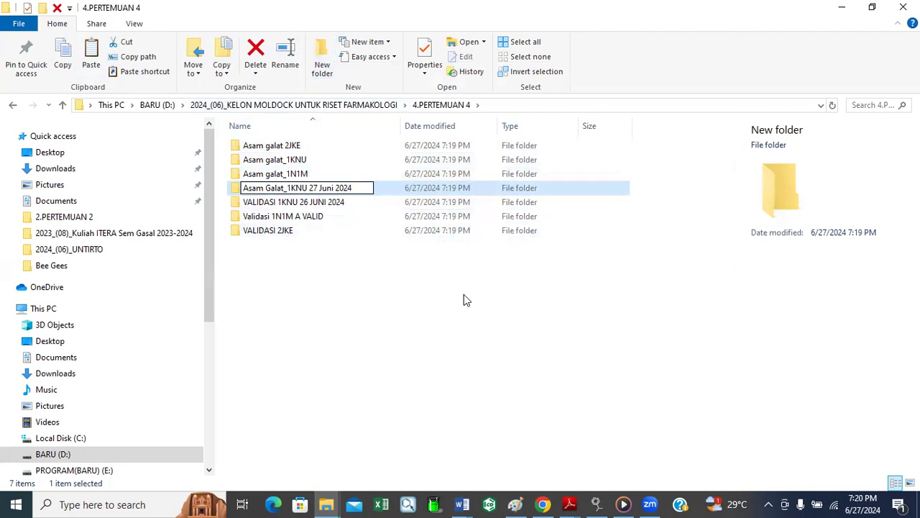
left_click(406, 314)
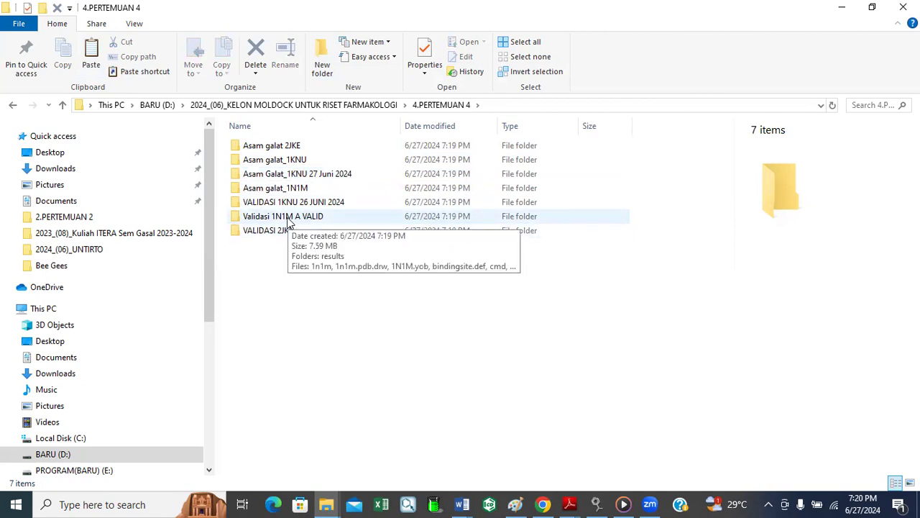
Create a folder named "VALIDASI 1N1M 27 Juni 2024" in 4.PERTEMUAN 4
left_click(319, 49)
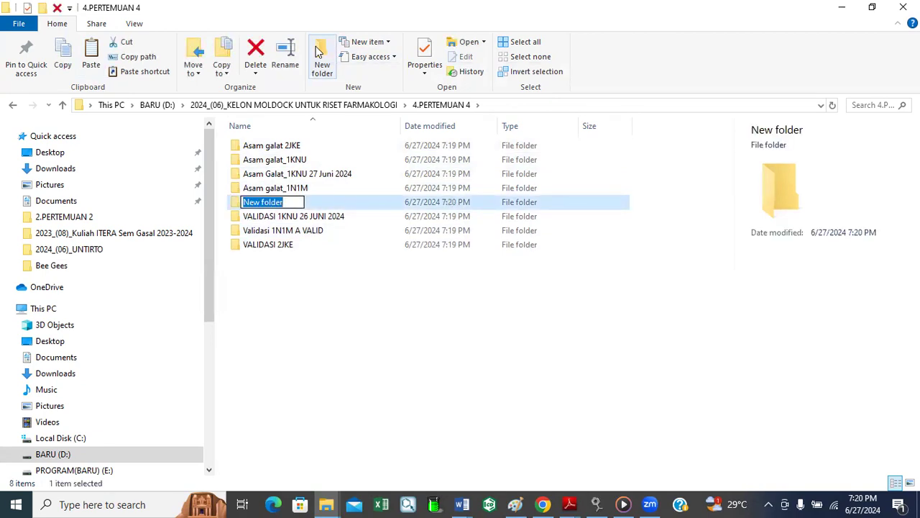
type("VA")
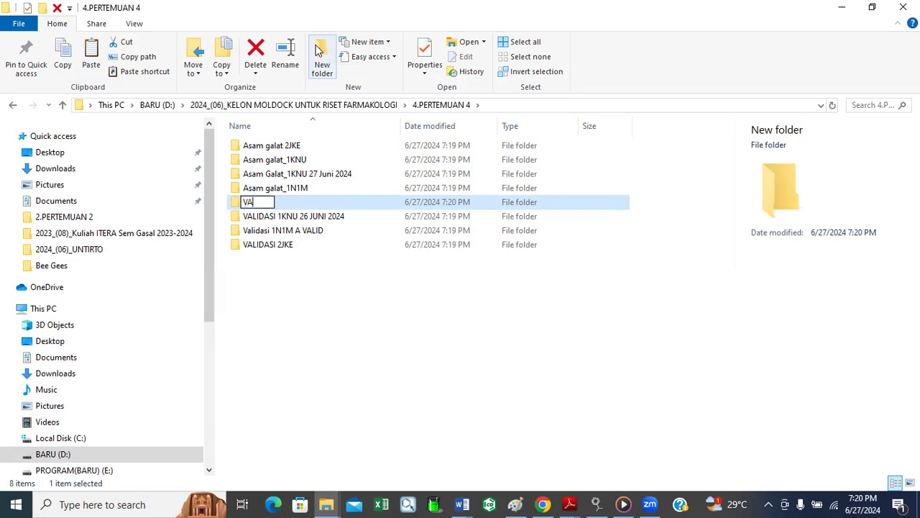
type("LIDASI")
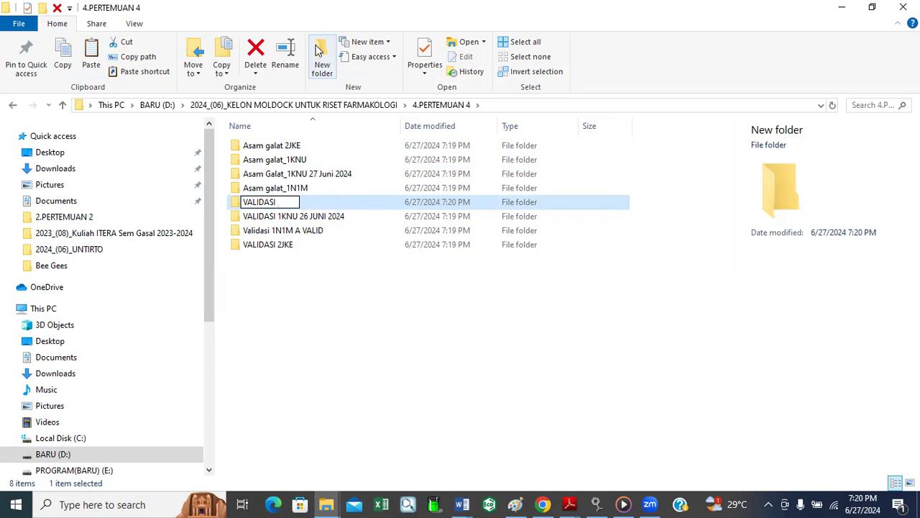
type(" 1N1M 27 JUNI")
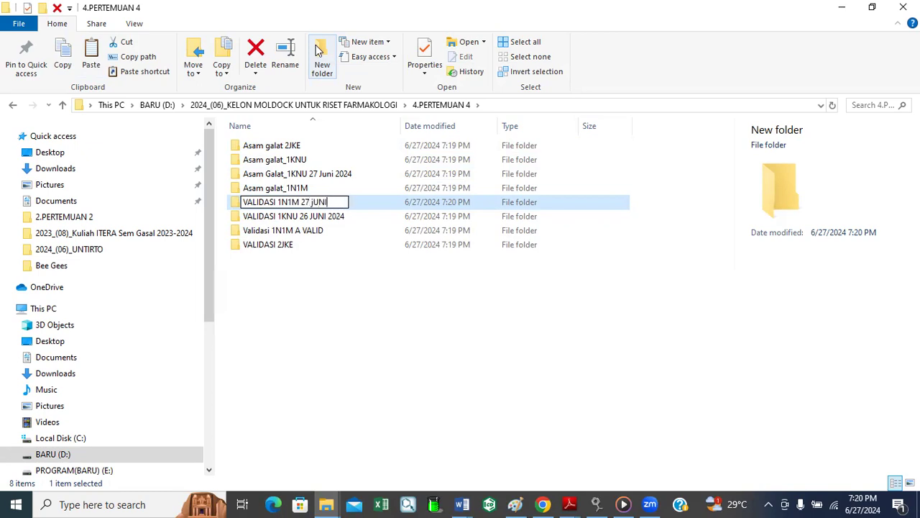
key("BackSpace")
key("BackSpace")
key("BackSpace")
key("BackSpace")
type("Juni 2024")
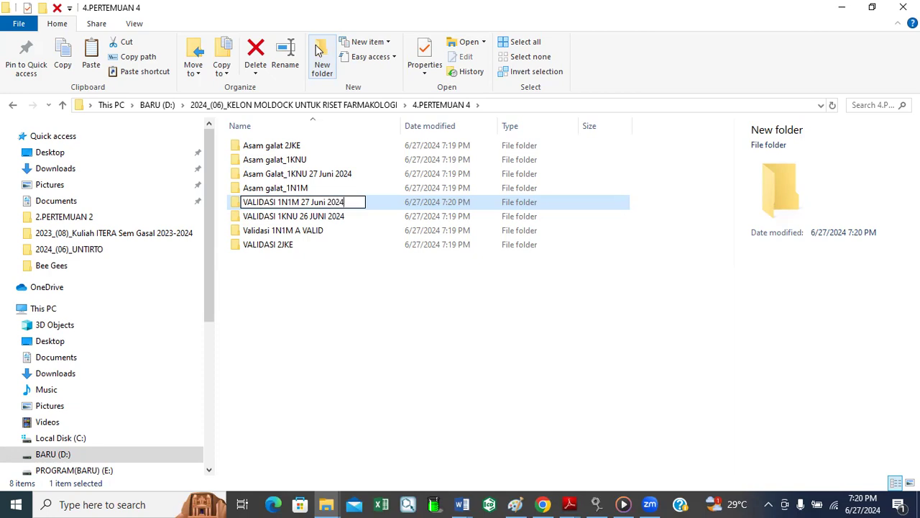
key("Return")
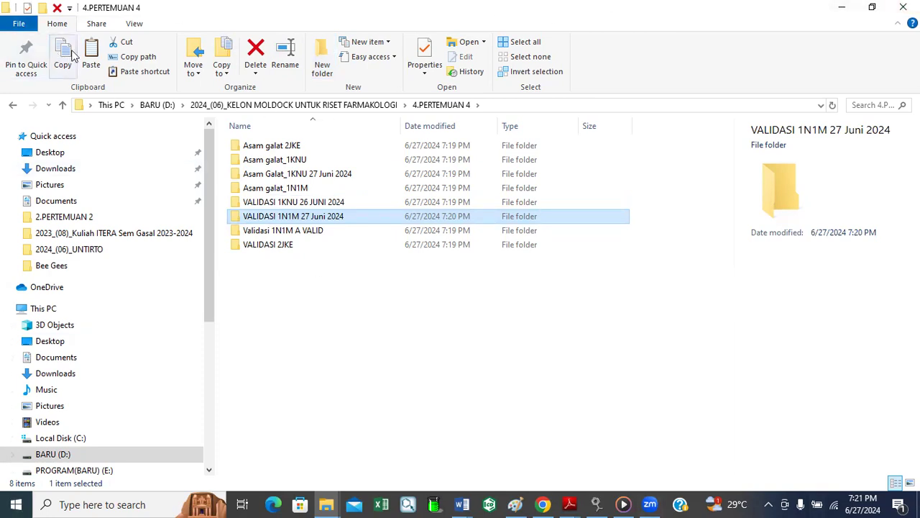
Create a folder named "VALIDASI 2JKE 27 Juni 2024" in 4.PERTEMUAN 4
left_click(322, 55)
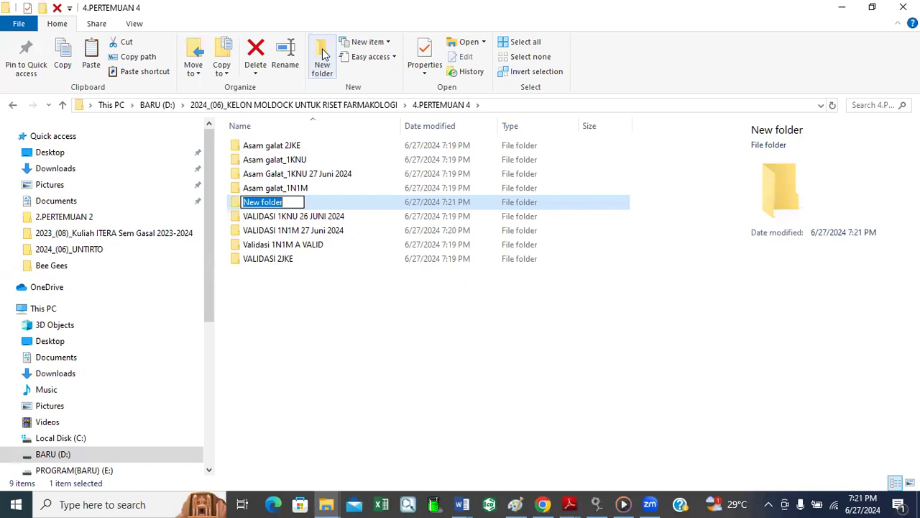
type("VALIDASI 2jke")
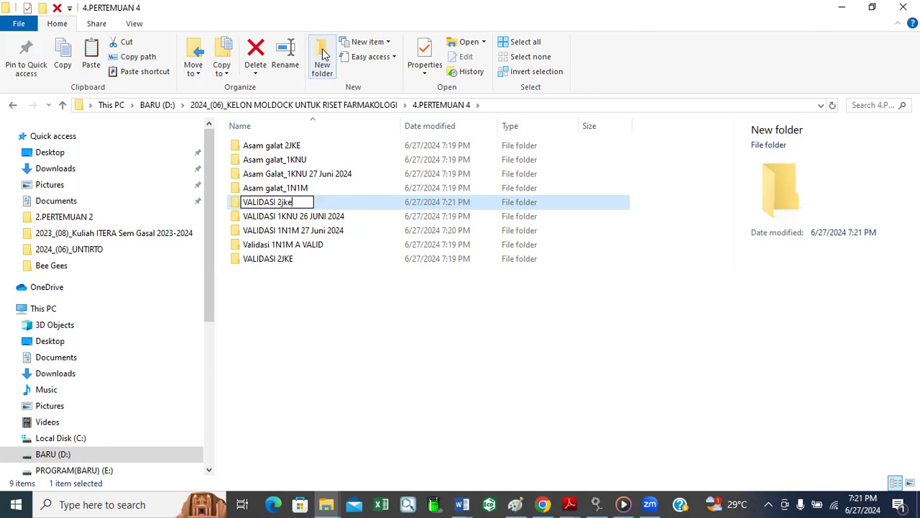
key("BackSpace")
key("BackSpace")
key("BackSpace")
key("BackSpace")
type("JKE  27 J")
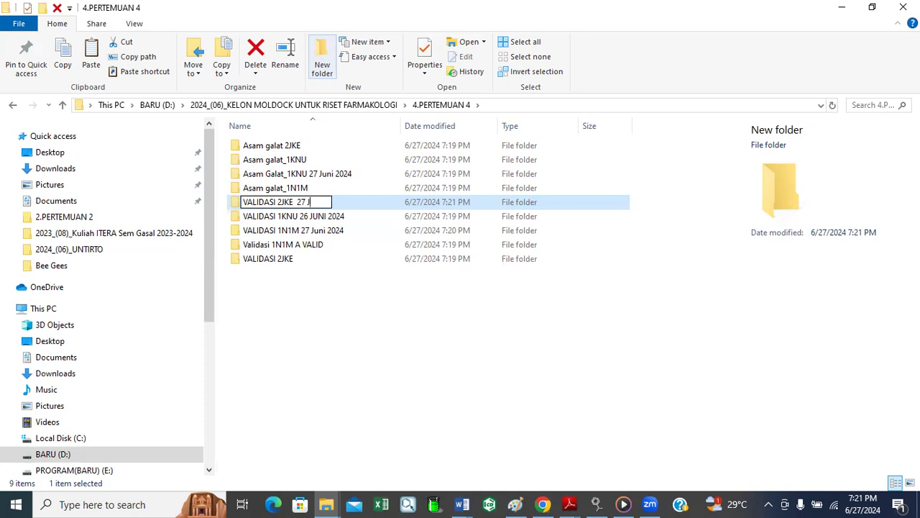
type("uni 2024")
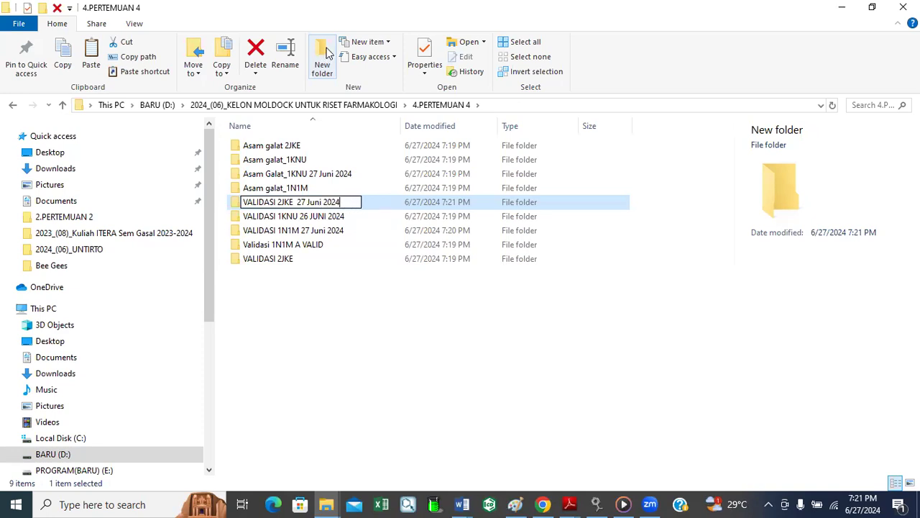
left_click(600, 219)
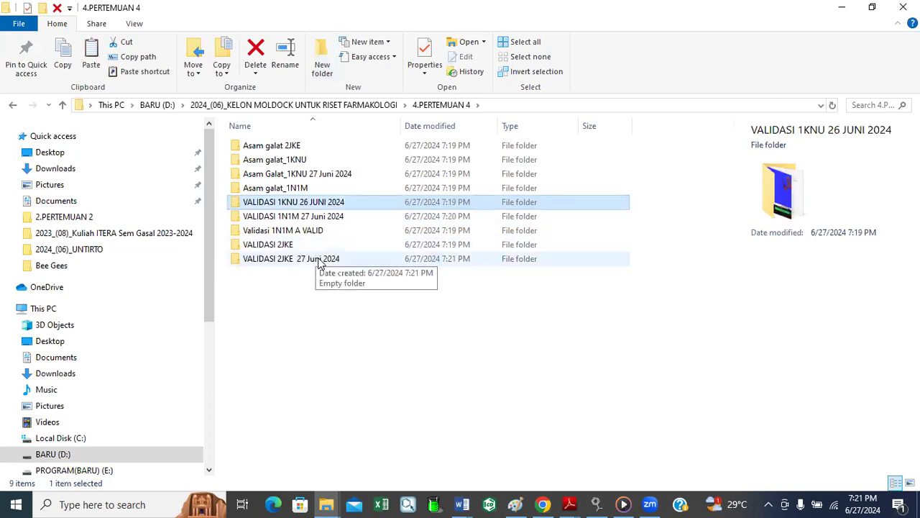
left_click(335, 219)
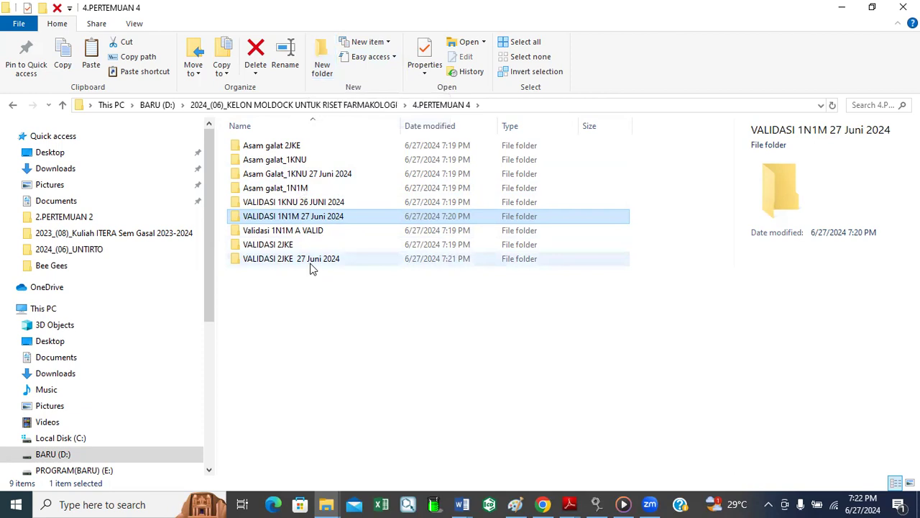
left_click(329, 262)
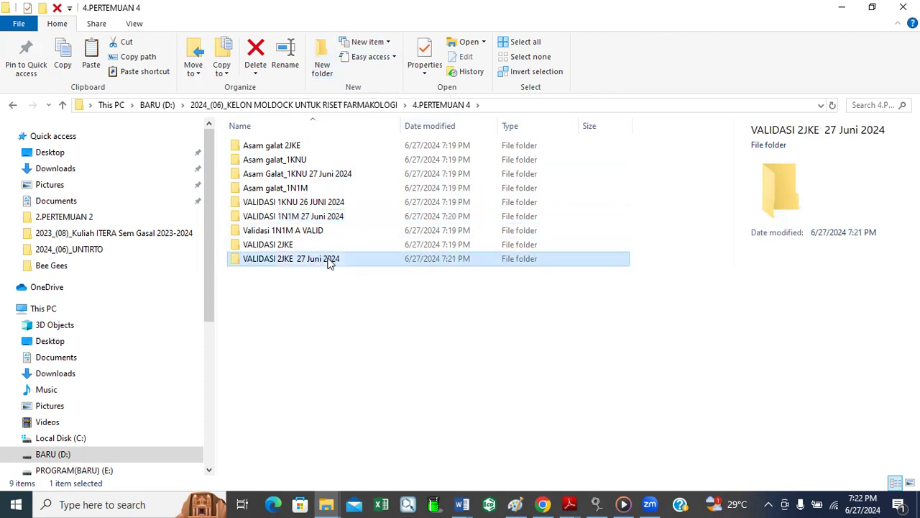
left_click(338, 218)
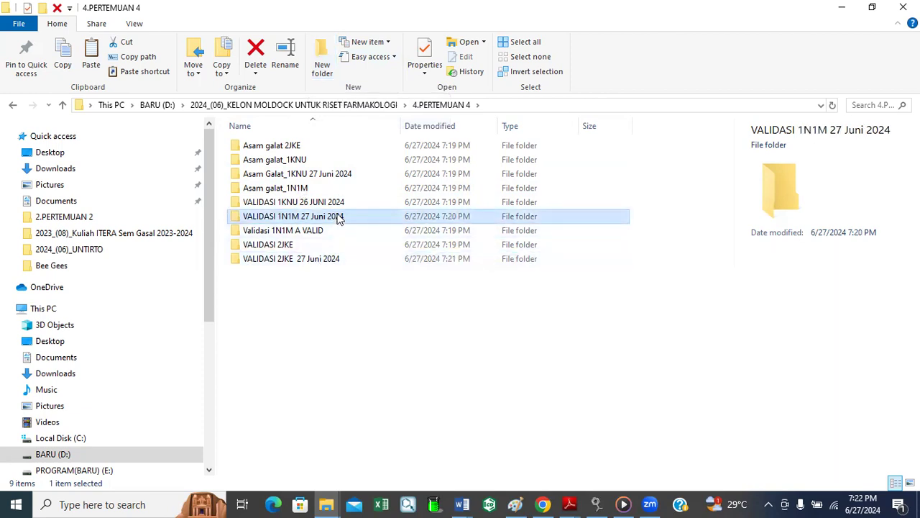
left_click(333, 260)
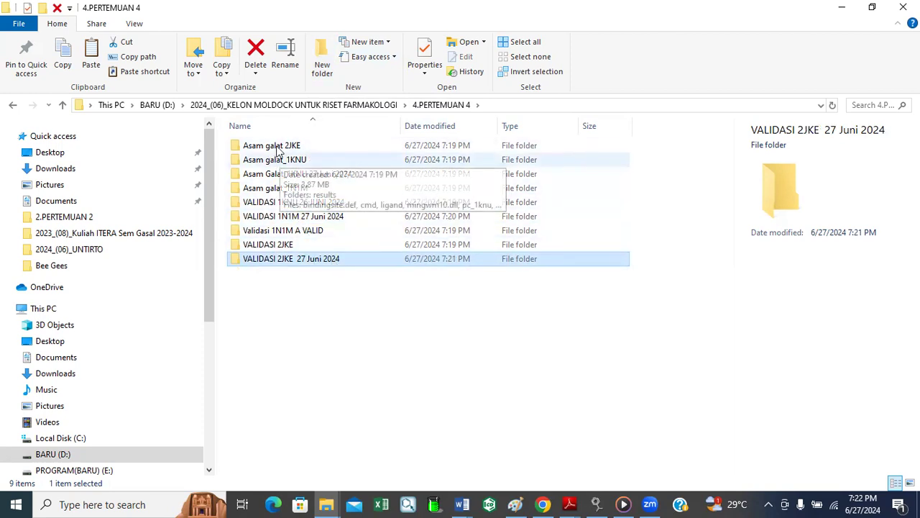
Create a folder named "Asam Galat_2JKE 27 Juni 2024" in 4.PERTEMUAN 4
left_click(322, 62)
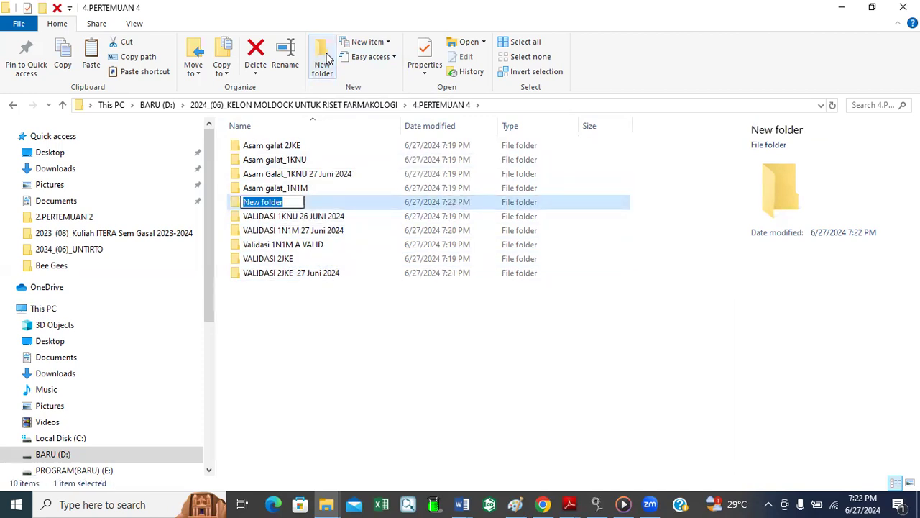
type("a")
key("BackSpace")
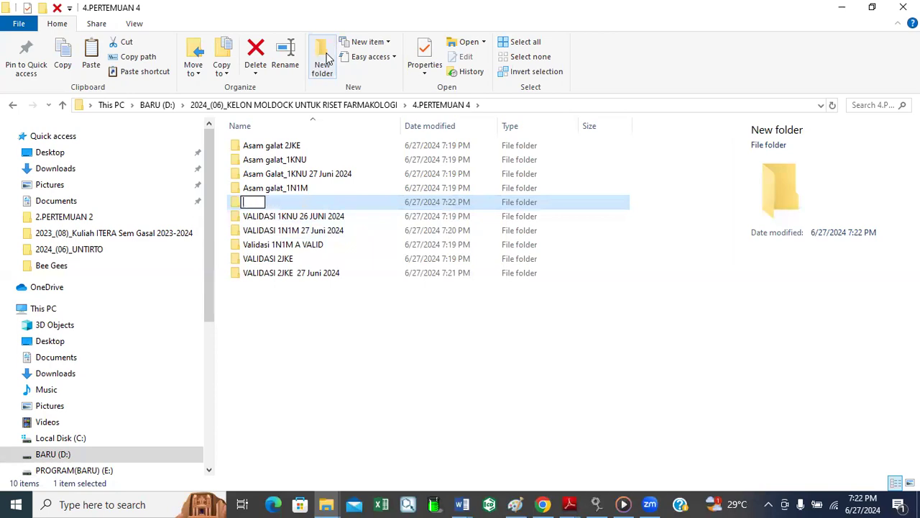
type("Asam Galat")
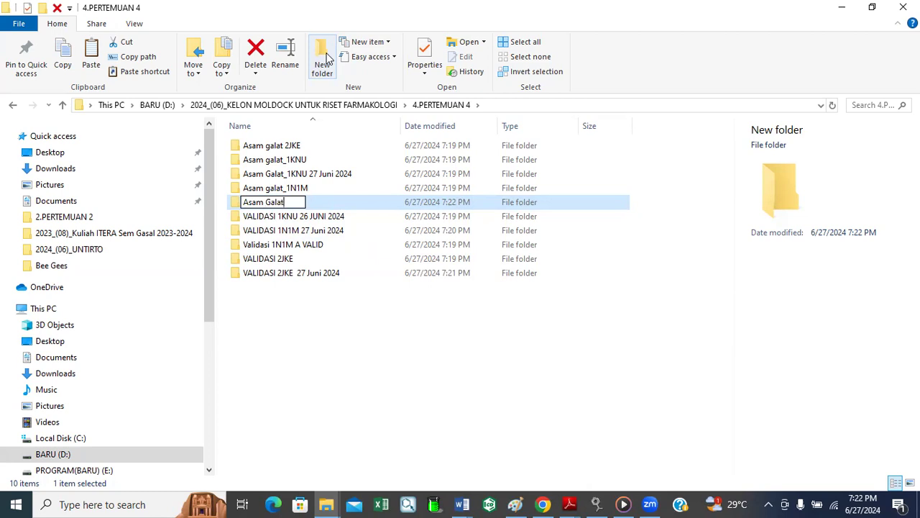
type("_2JKE")
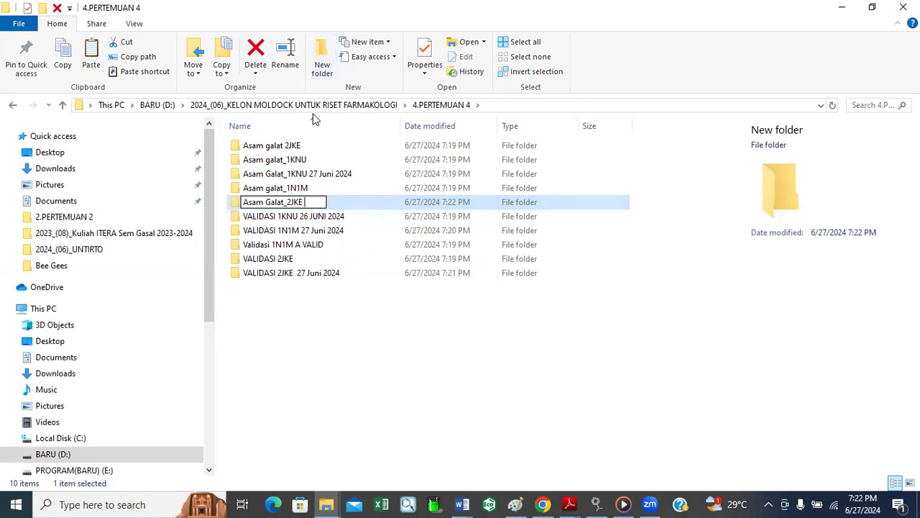
type(" 27 Juni 2")
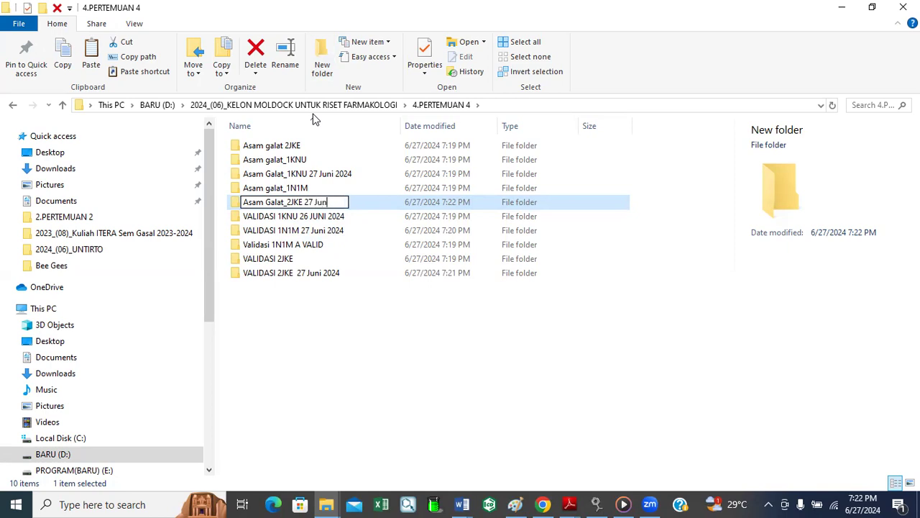
type("024")
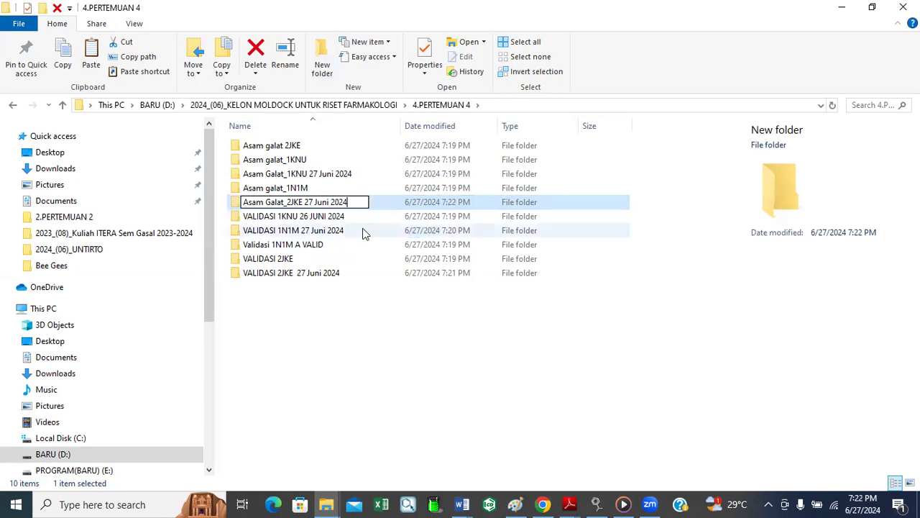
left_click(365, 305)
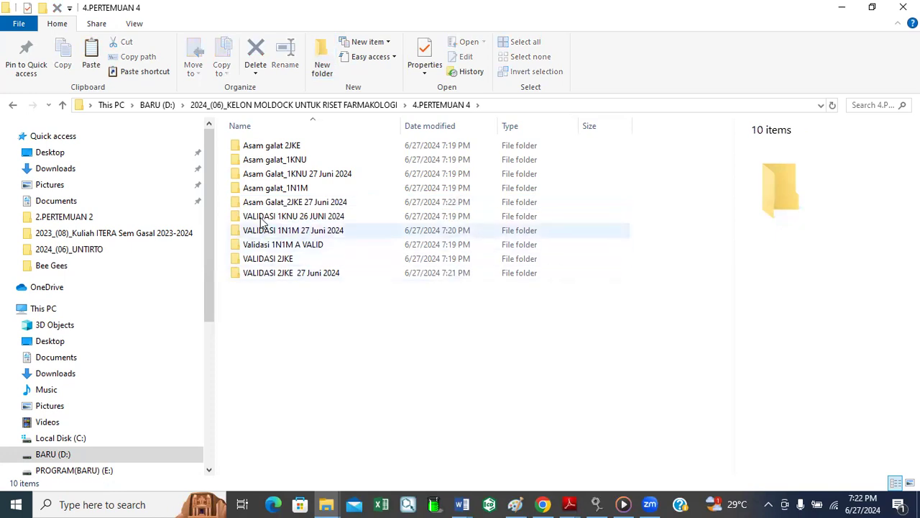
Create a folder named "Asam Galat _1N1M 37 Juni 2024" in 4.PERTEMUAN 4
left_click(323, 176)
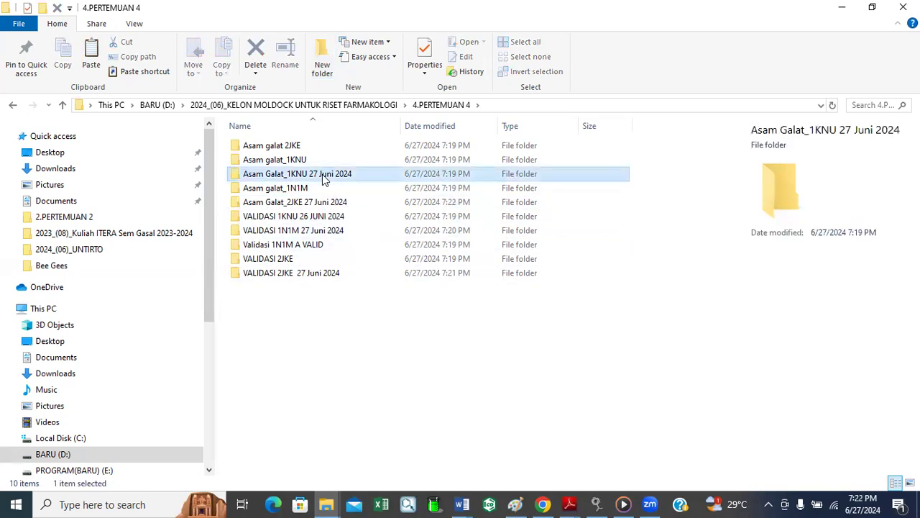
left_click(320, 207)
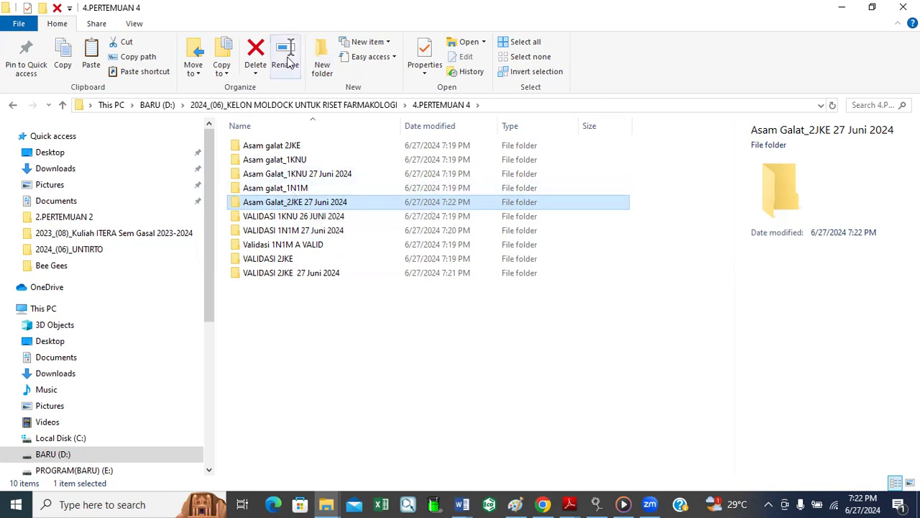
left_click(322, 54)
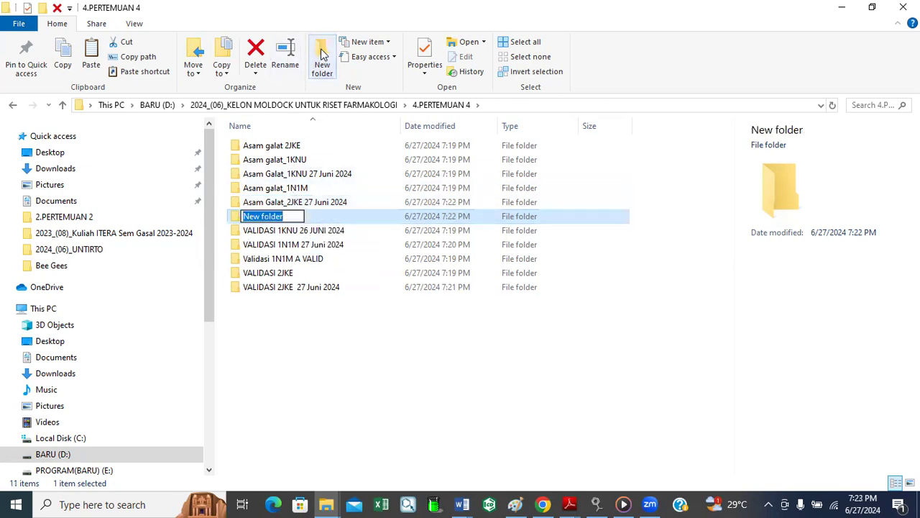
type("A")
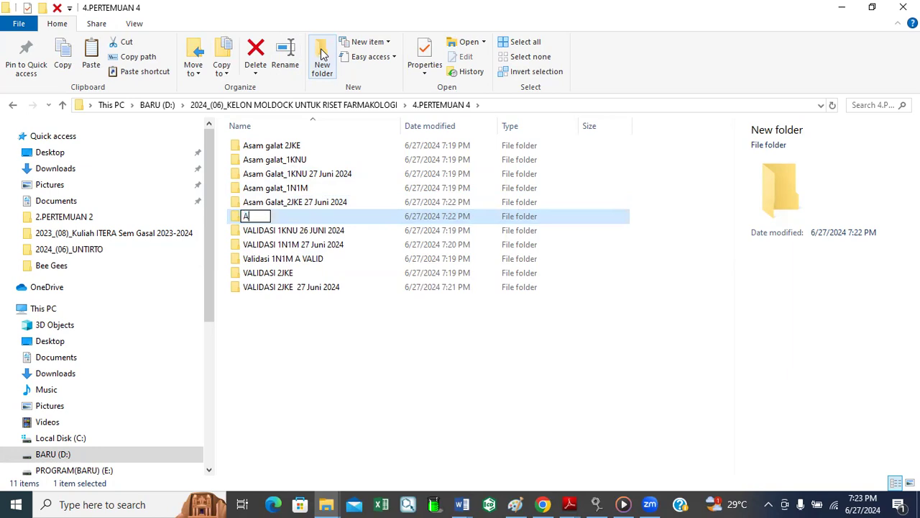
type("sam Galat ")
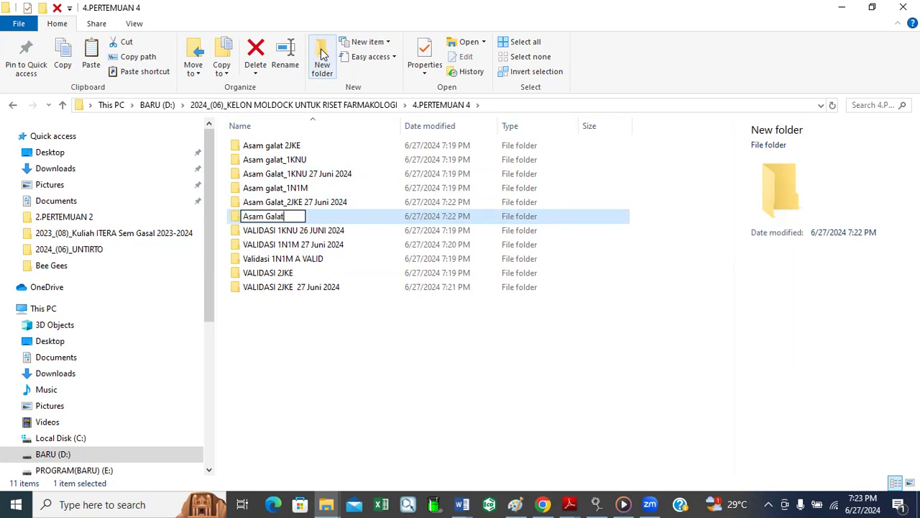
type("_1N1M")
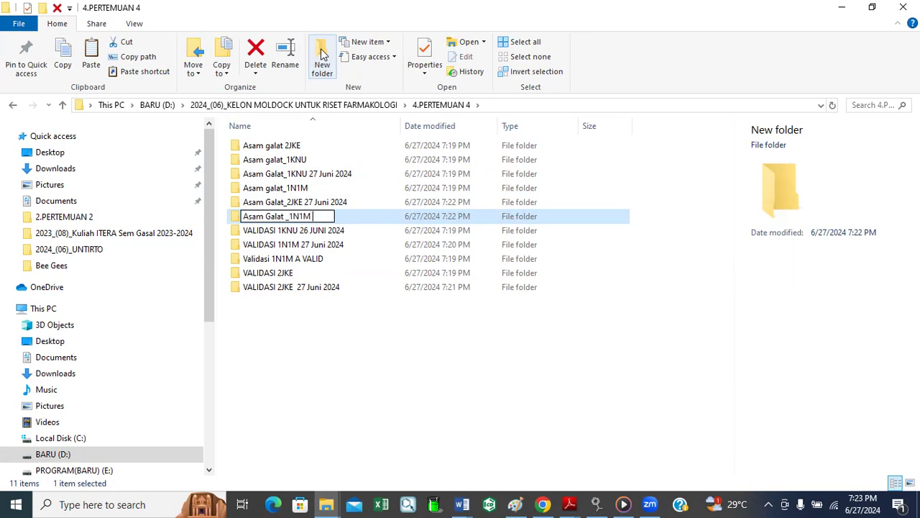
type(" 37 Juni")
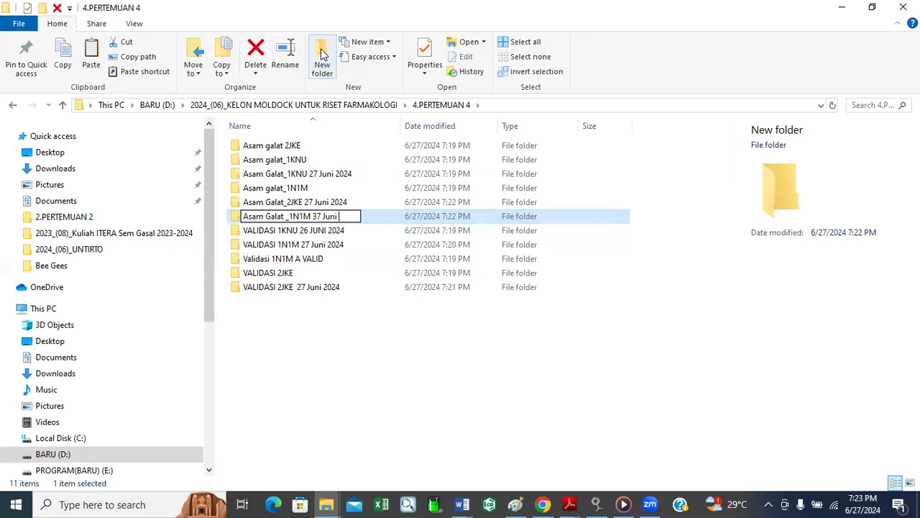
type(" 2024")
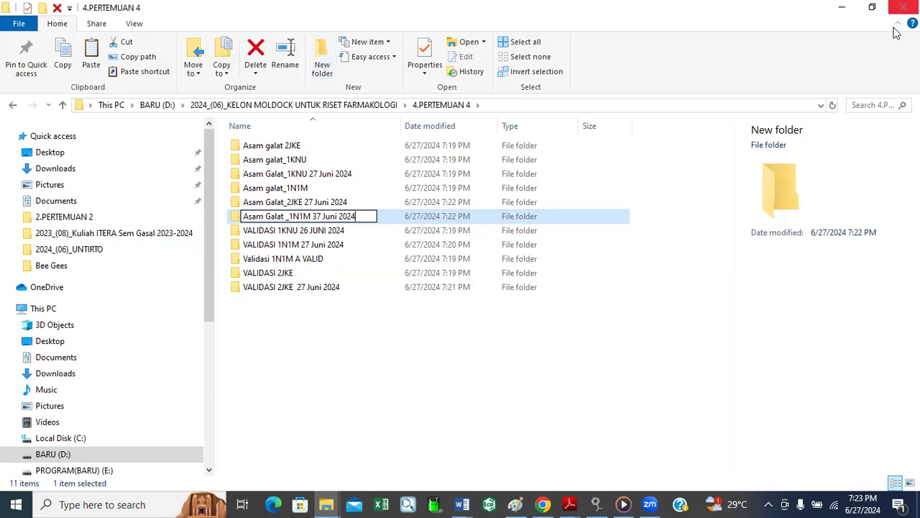
left_click(375, 296)
left_click(362, 308)
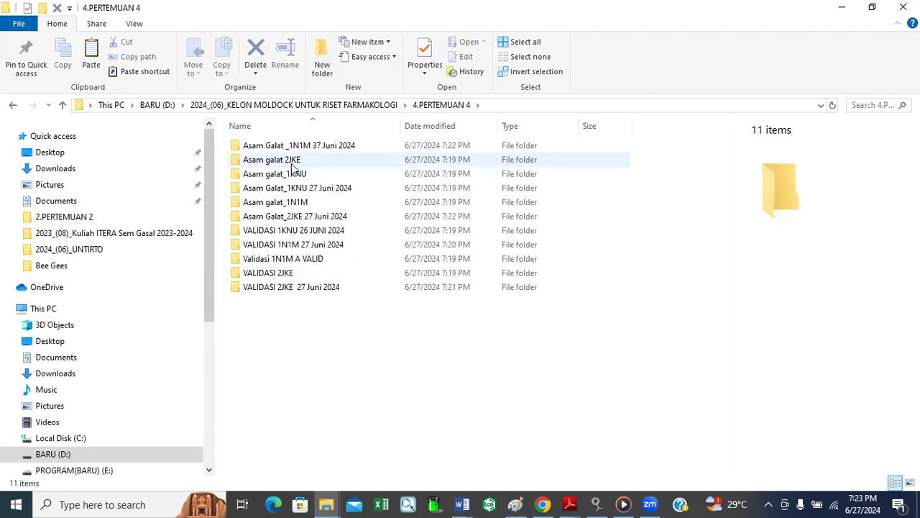
left_click(291, 164)
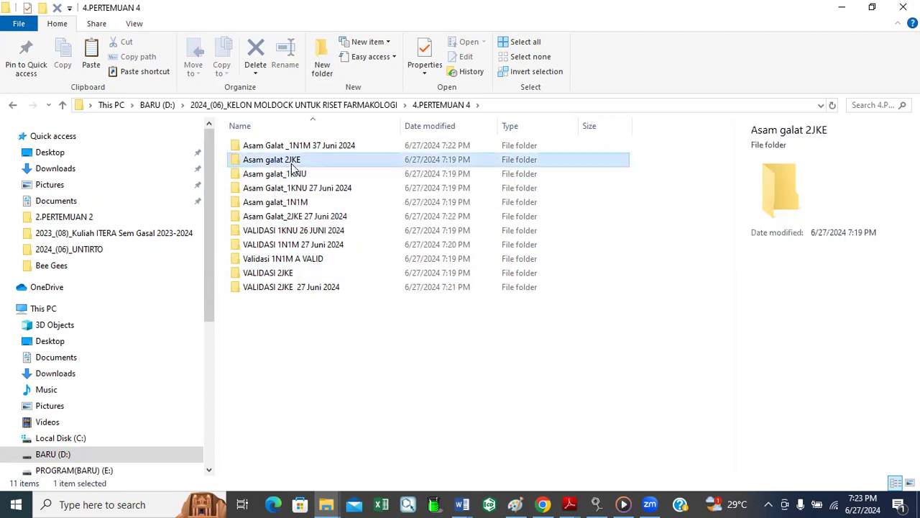
left_click(321, 63)
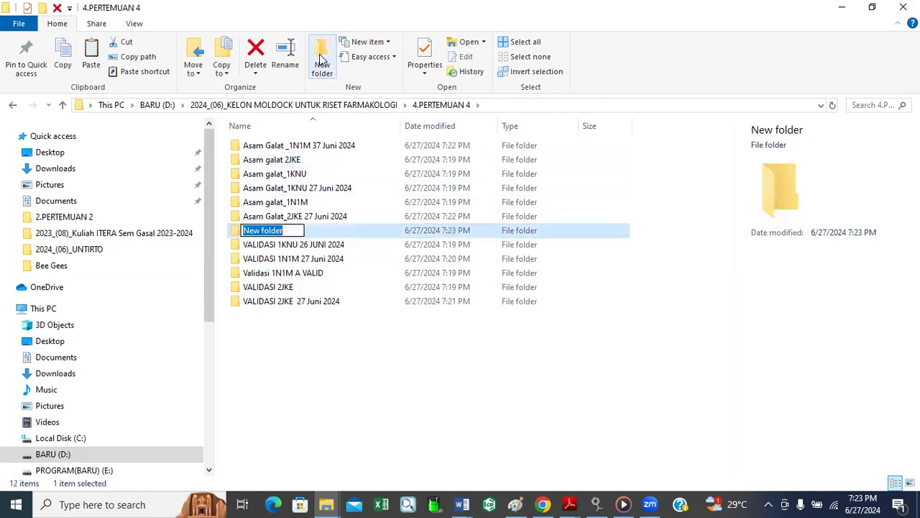
key("Return")
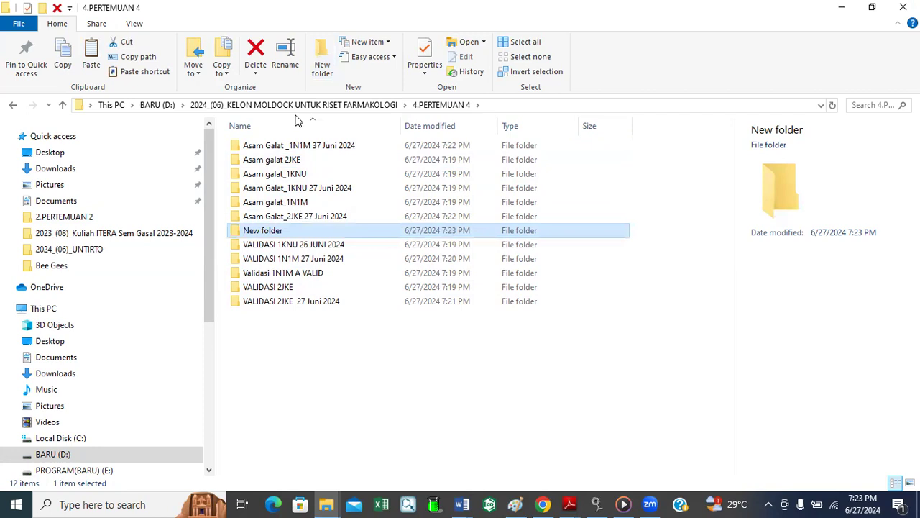
key("Home")
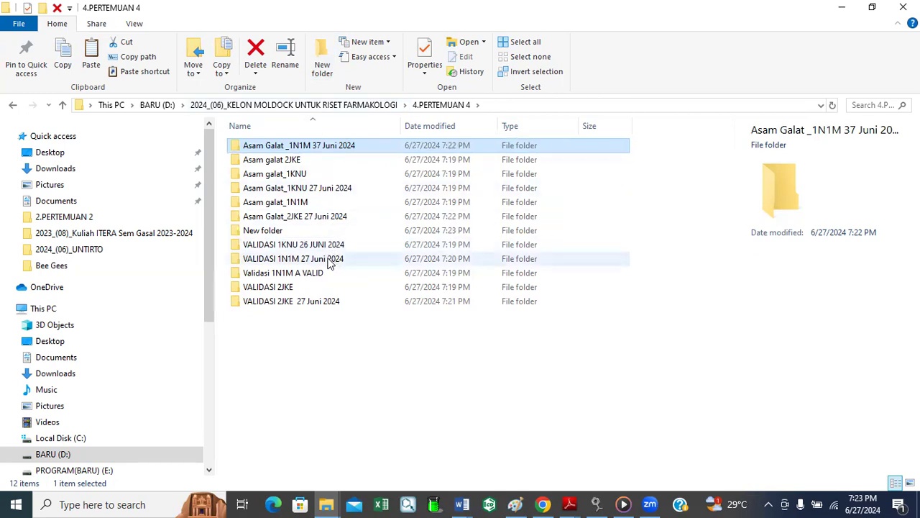
left_click(290, 335)
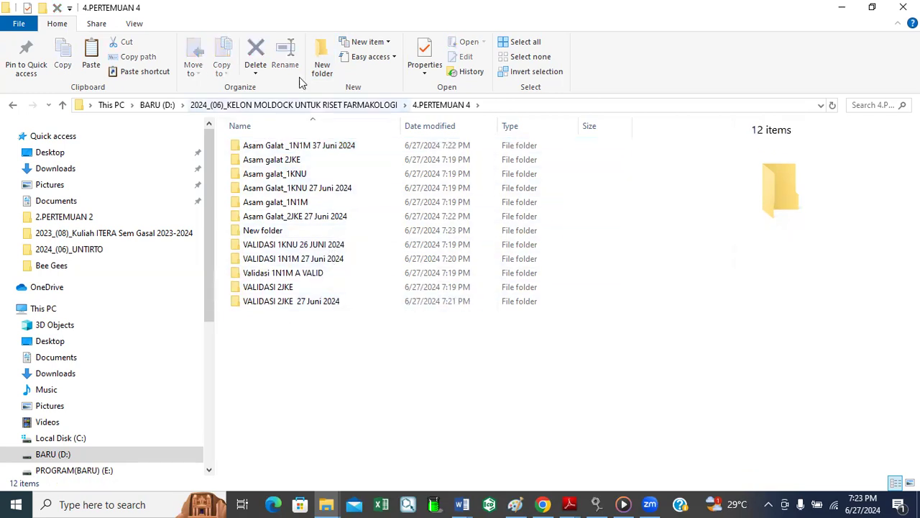
Create a folder named "Arsip" in 4.PERTEMUAN 4
left_click(321, 55)
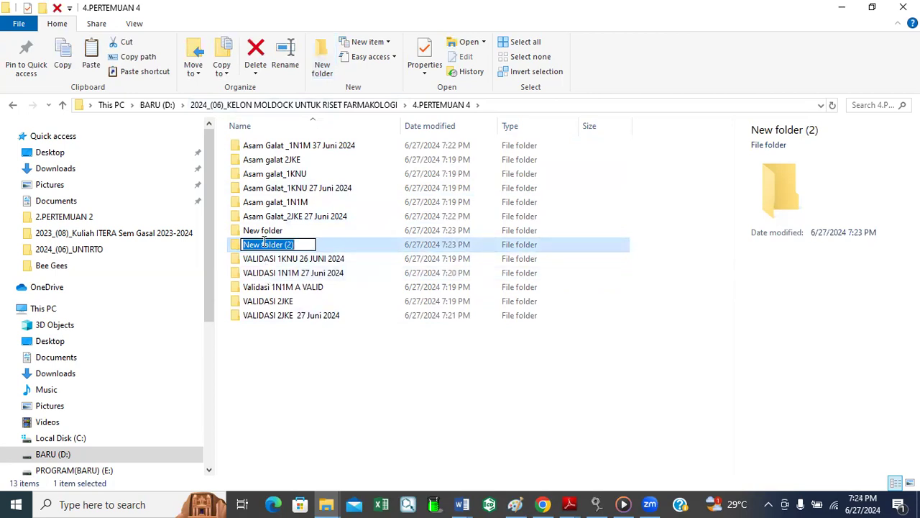
type("Arsip")
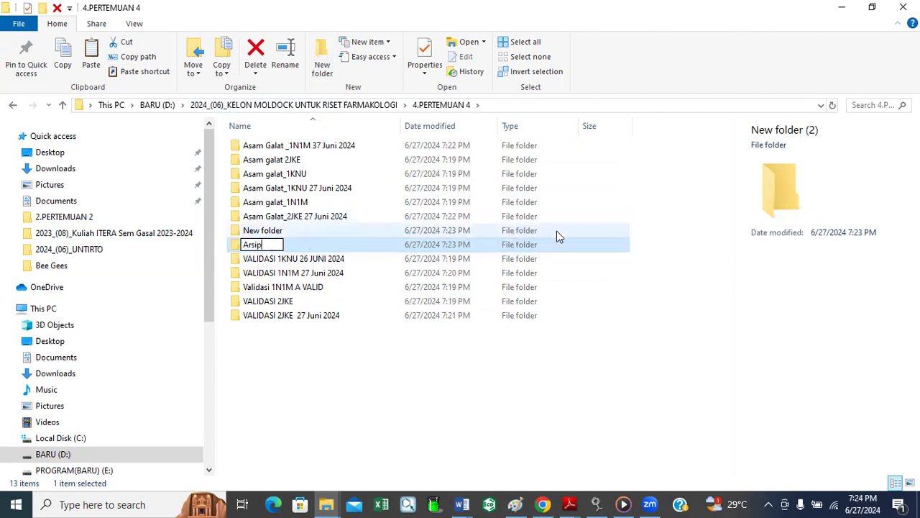
left_click(345, 232)
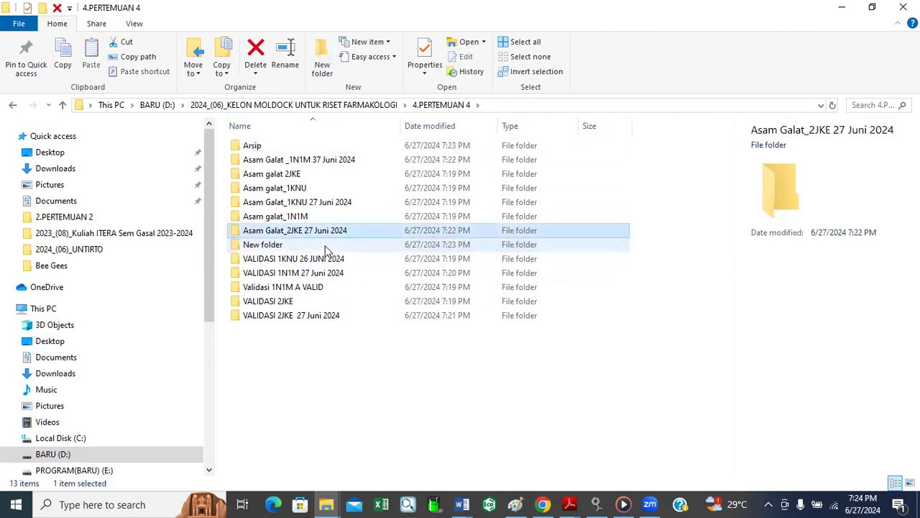
Delete the unneeded folder named "New folder" from 4.PERTEMUAN 4
left_click(263, 245)
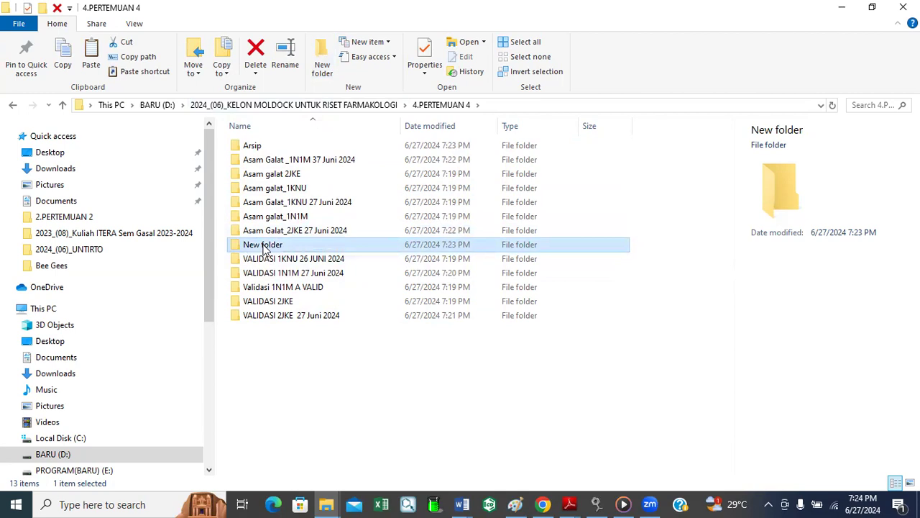
key("Delete")
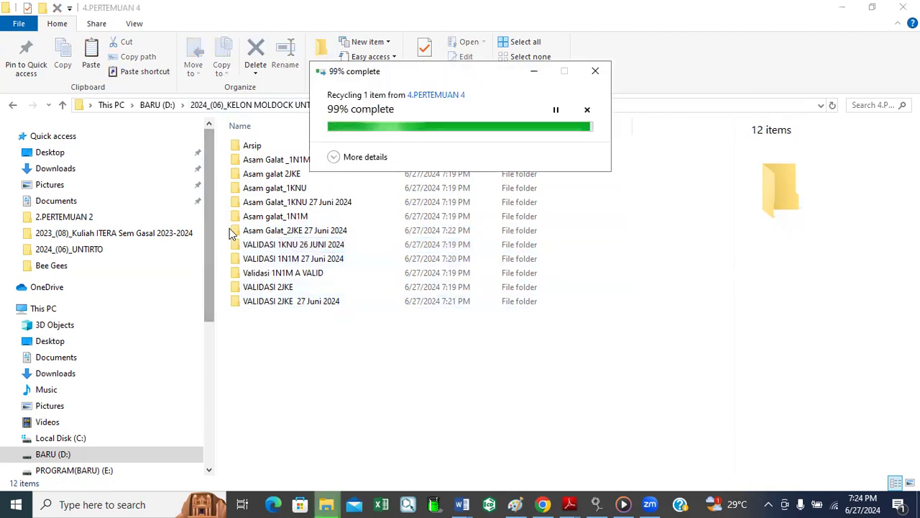
Move the undated folders "Asam galat 2JKE", "Asam galat_1KNU" and "Asam galat_1N1M" into the Arsip folder
left_click(276, 175)
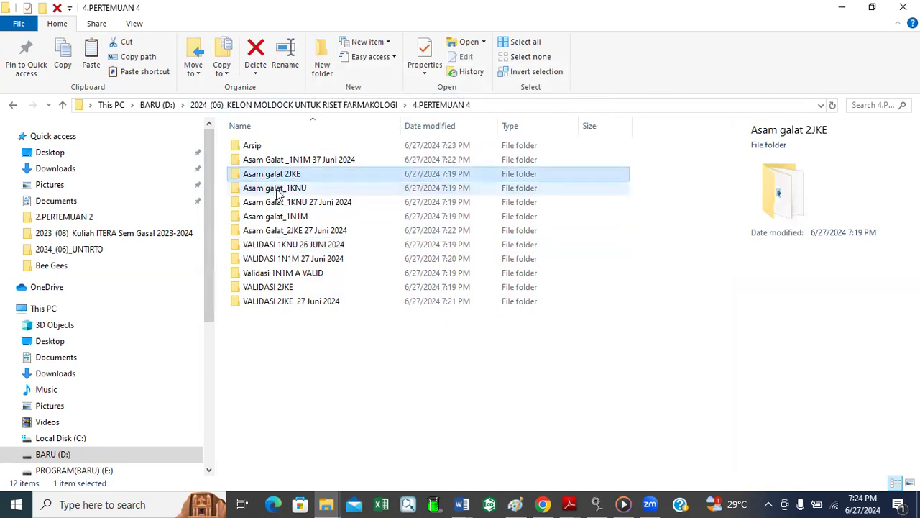
left_click(278, 190, "ctrl")
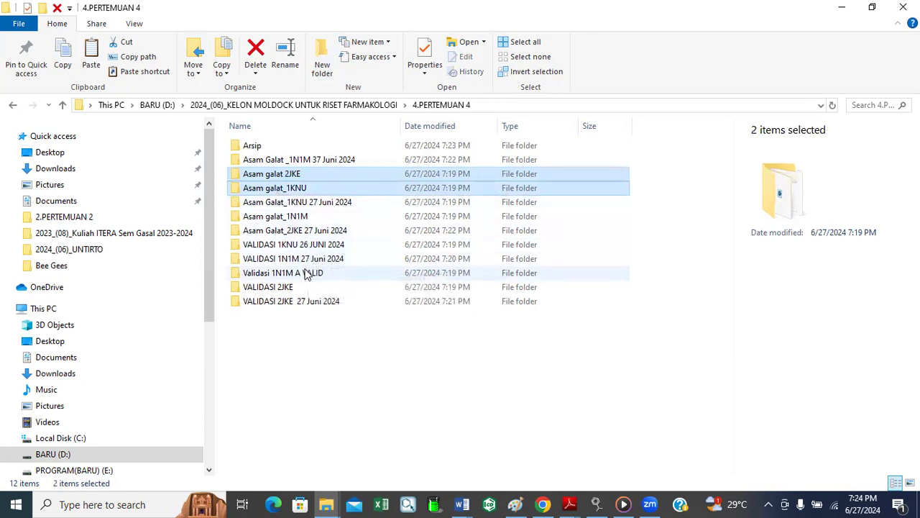
left_click(286, 218, "ctrl")
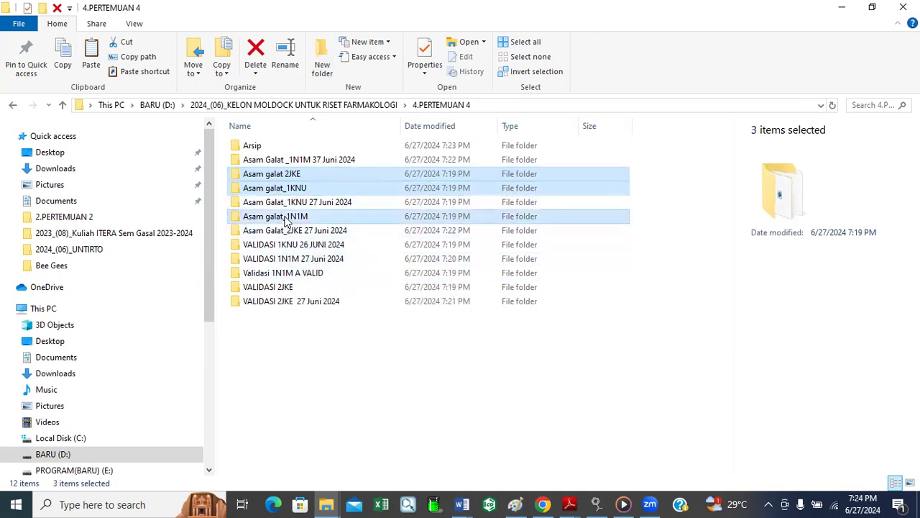
left_click_drag(330, 173, 282, 144)
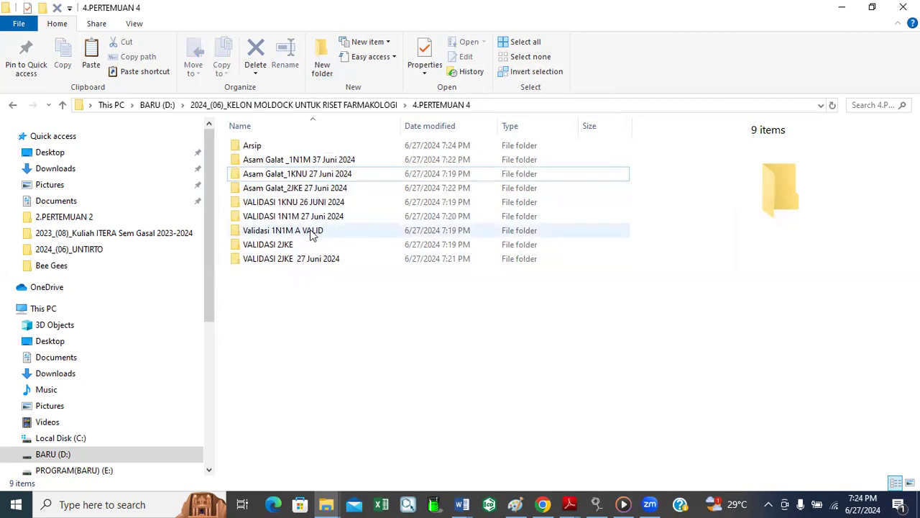
left_click(312, 177)
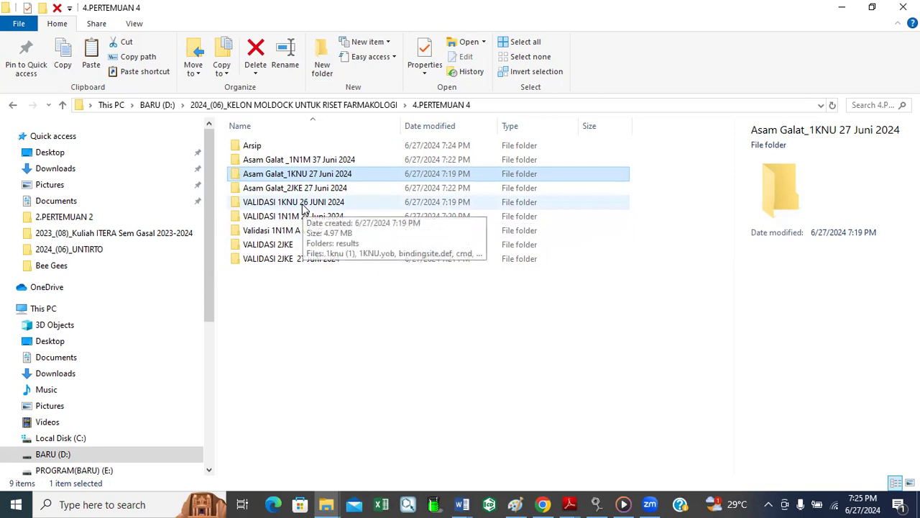
Copy the files cmd, mingwm10.dll, pc_1knu, plants, protein and ref_ligand from the folder "VALIDASI 1KNU 26 JUNI 2024"
double_click(302, 209)
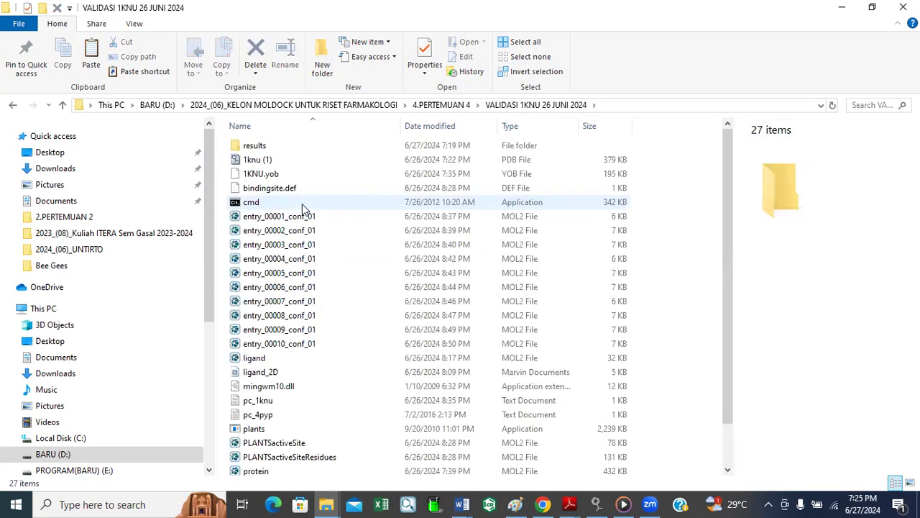
left_click(249, 204)
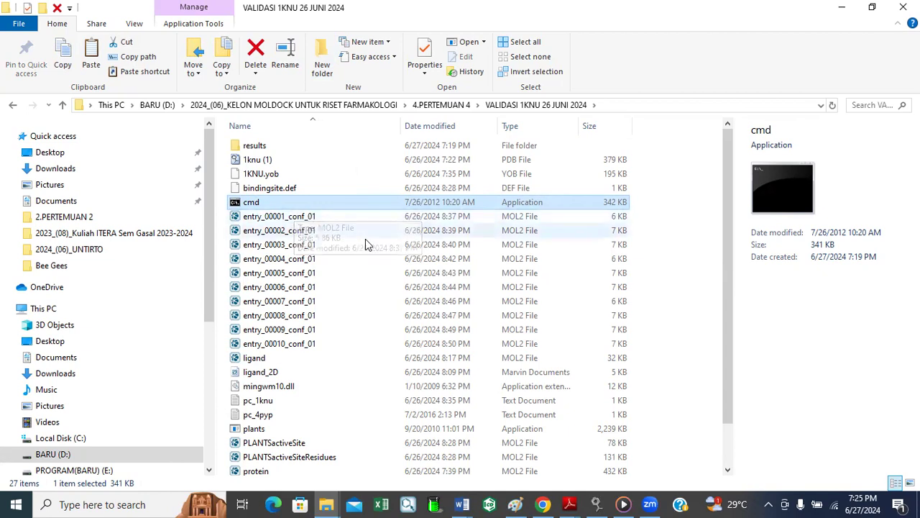
scroll(381, 247, "down", 1)
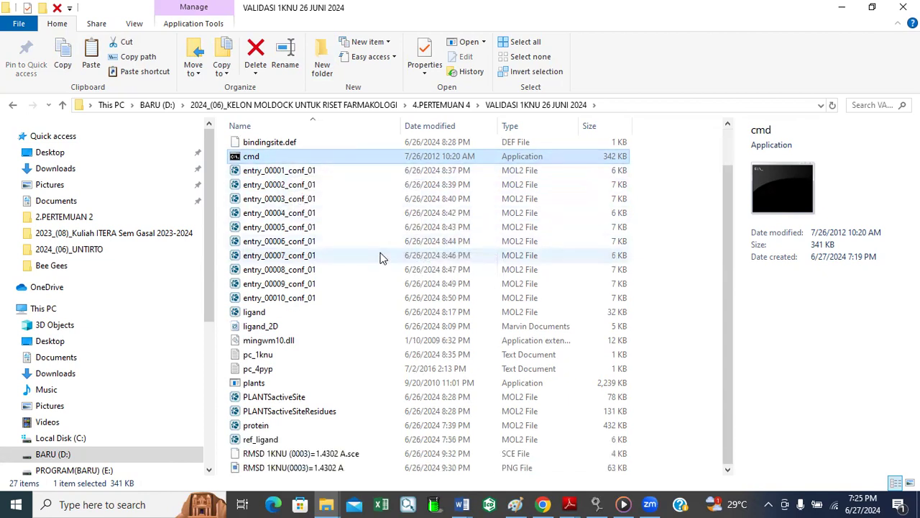
left_click(263, 331, "ctrl")
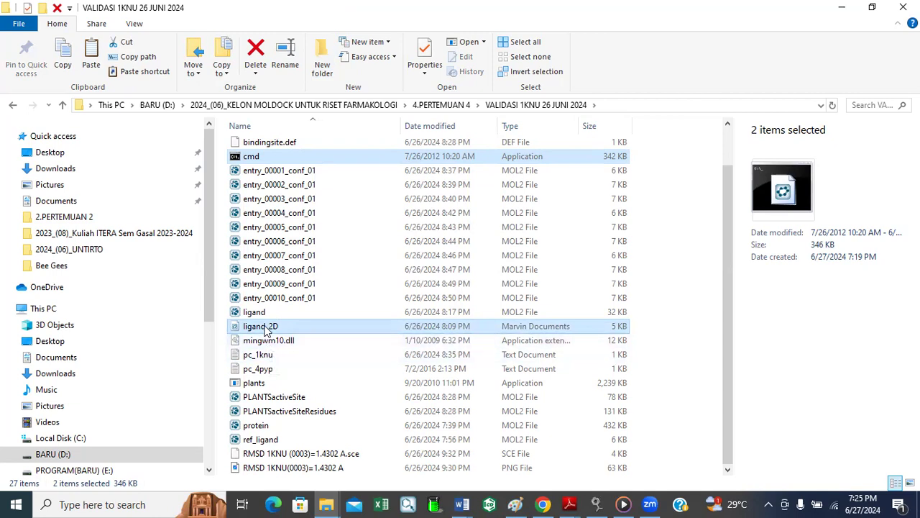
left_click(267, 329, "ctrl")
left_click(270, 342, "ctrl")
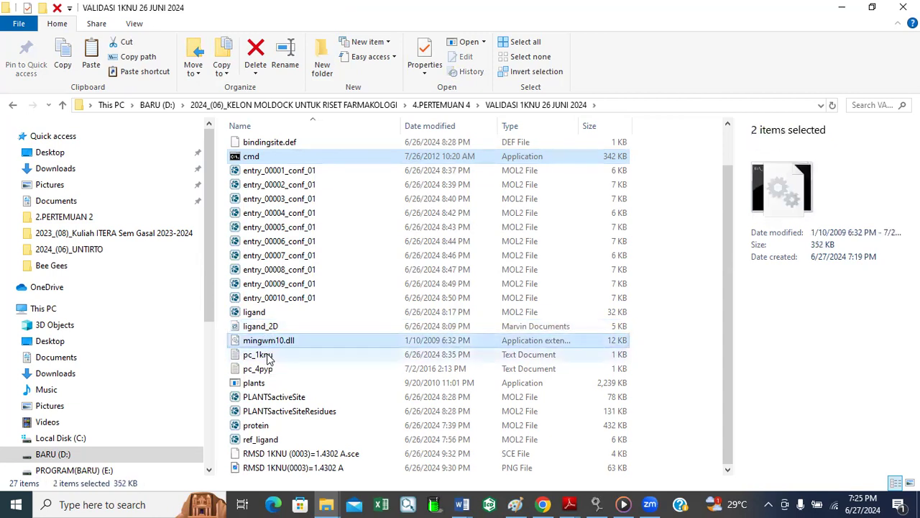
left_click(269, 356, "ctrl")
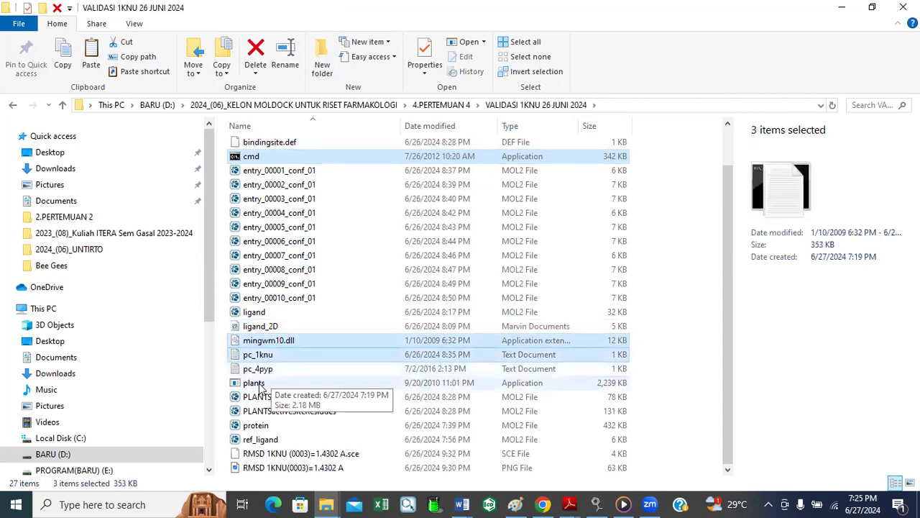
left_click(265, 383, "ctrl")
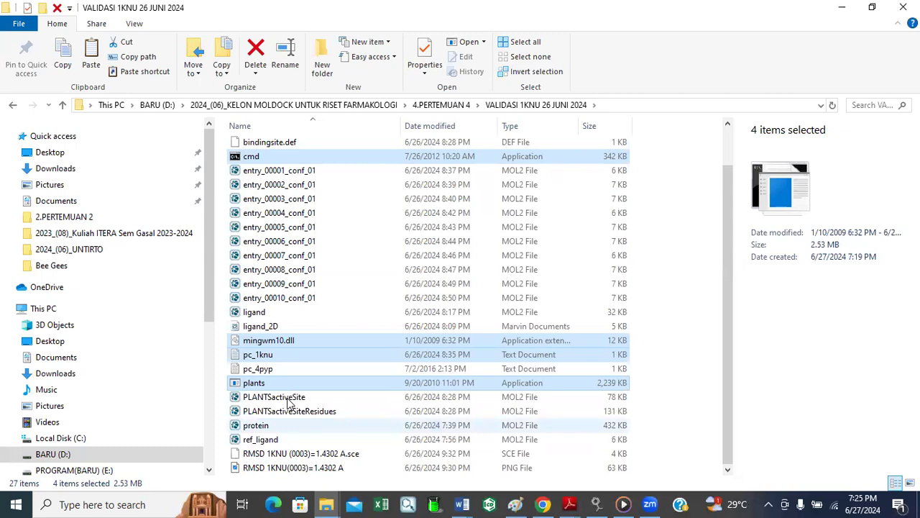
left_click(268, 424, "ctrl")
left_click(261, 440, "ctrl")
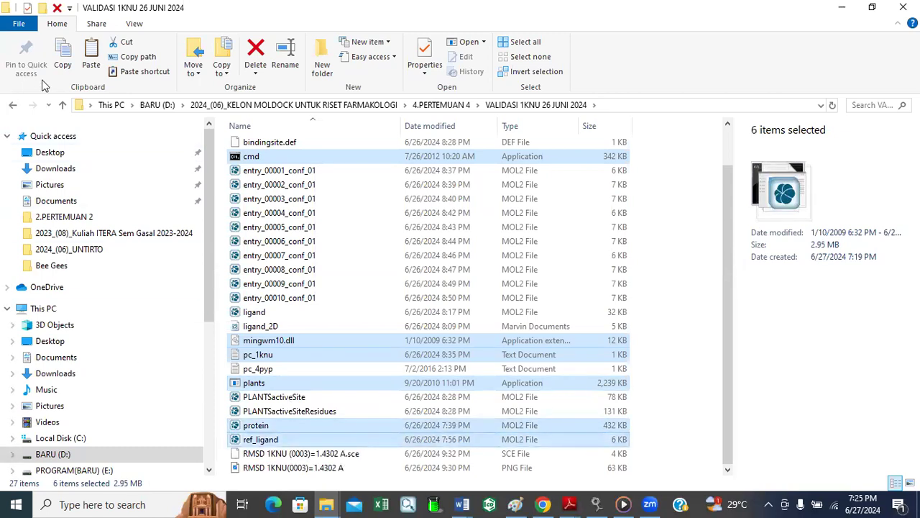
left_click(62, 56)
Paste the six copied files into the folder "Asam Galat_1KNU 27 Juni 2024" in 4.PERTEMUAN 4
left_click(62, 105)
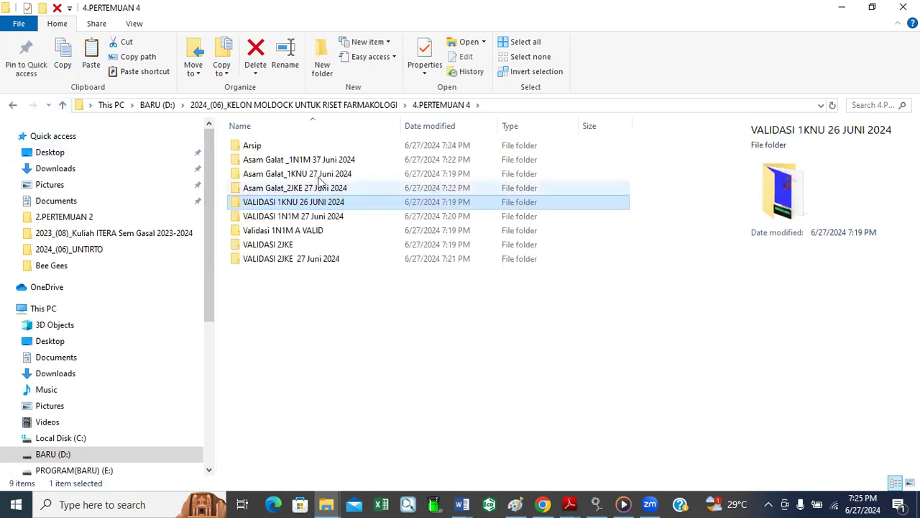
double_click(317, 176)
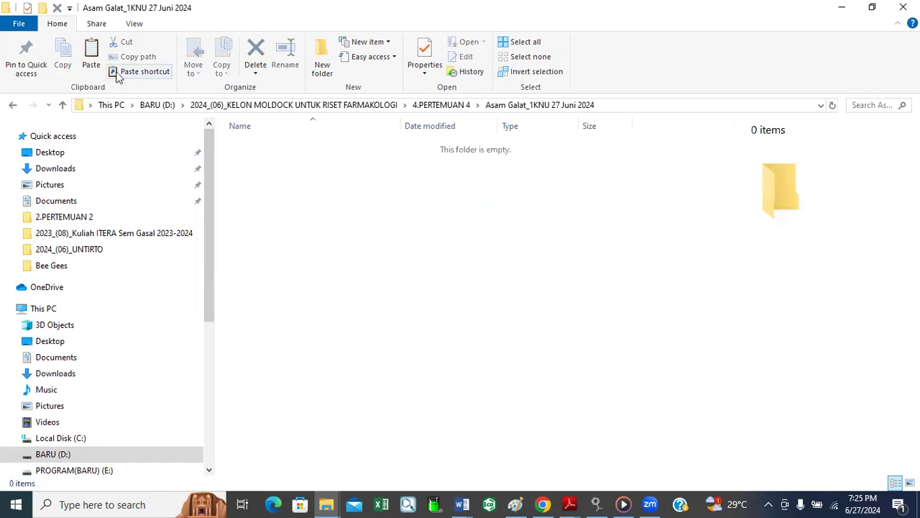
left_click(91, 54)
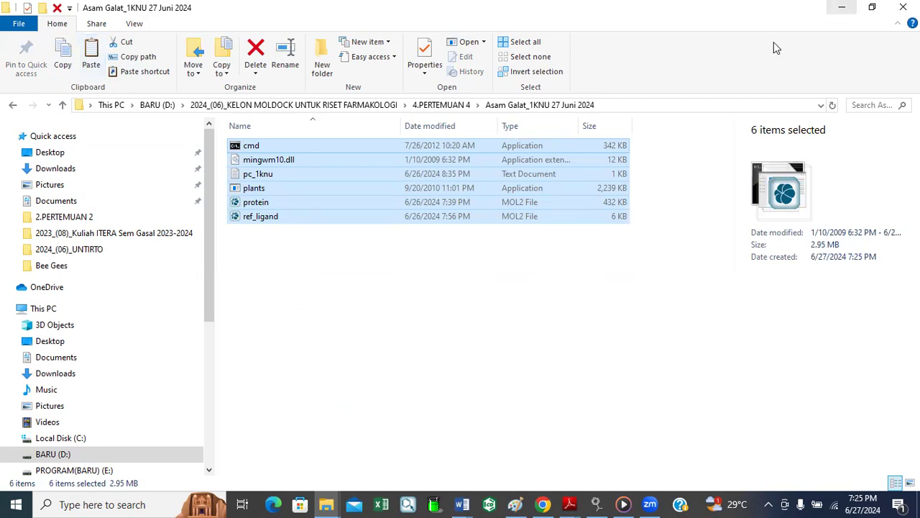
Check the pasted files one by one, including cmd, mingwm10.dll, pc_1knu, plants and ref_ligand
left_click(406, 246)
left_click(264, 147)
left_click(267, 159)
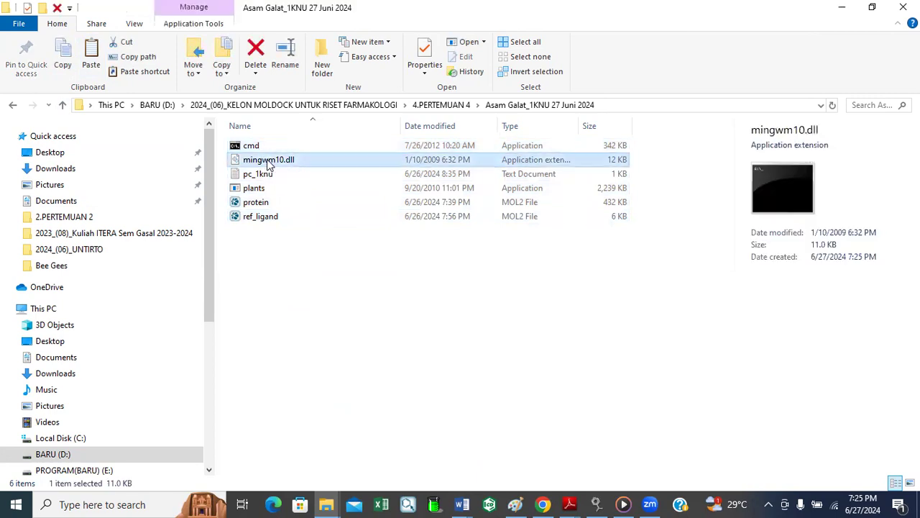
left_click(263, 176)
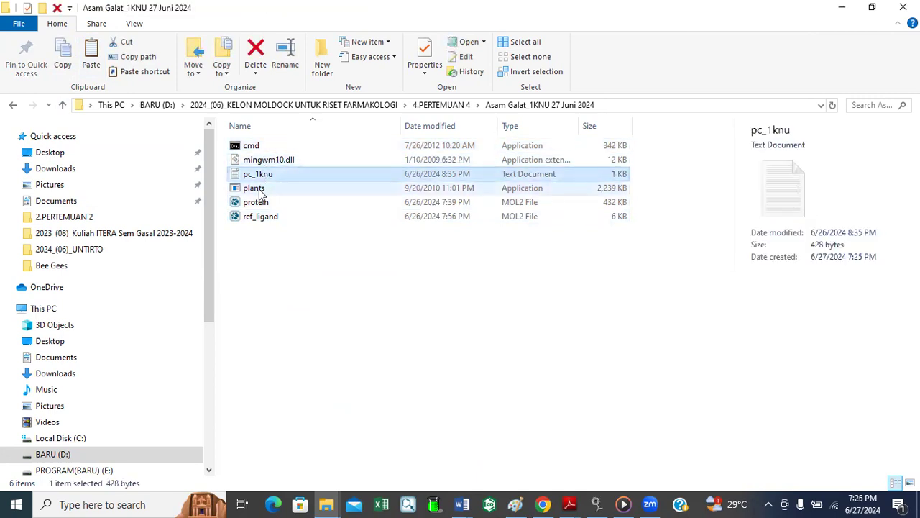
left_click(261, 189)
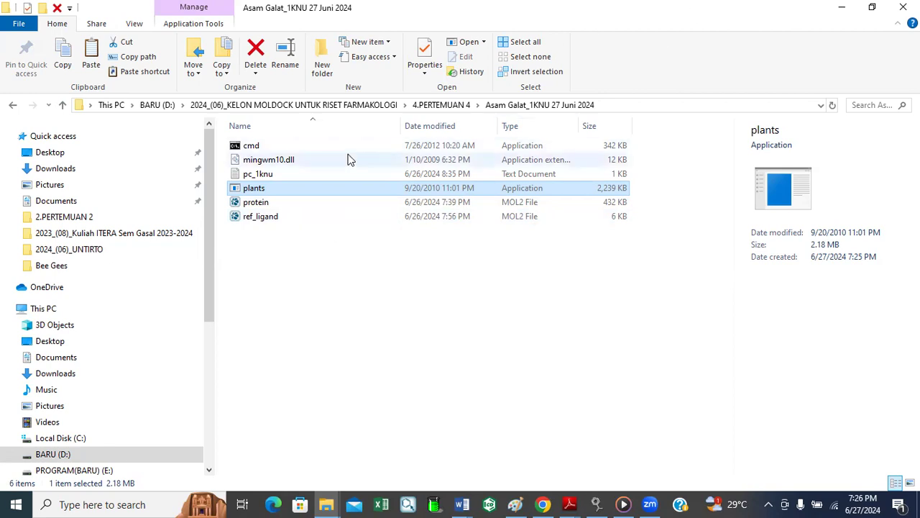
left_click(260, 217)
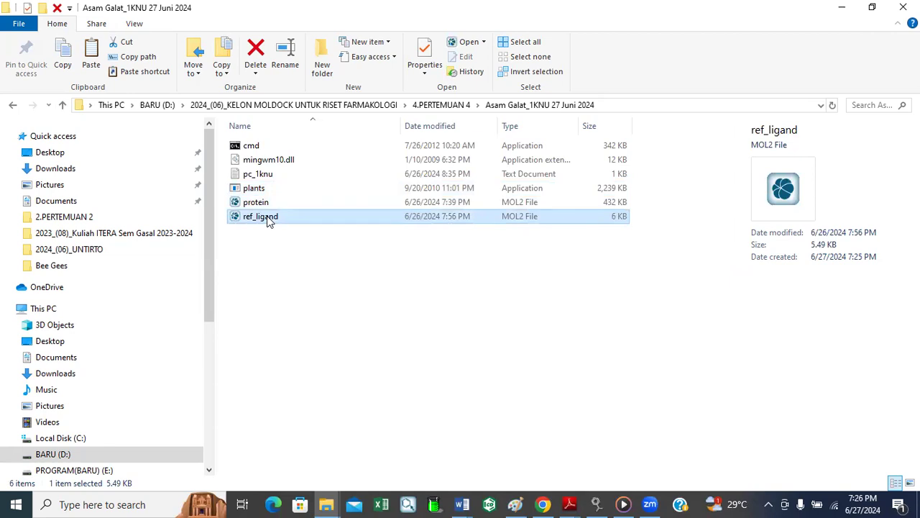
Switch to Chrome, search for "gallic acid pubchem" in a new tab and open PubChem's Gallic Acid compound page
left_click(542, 504)
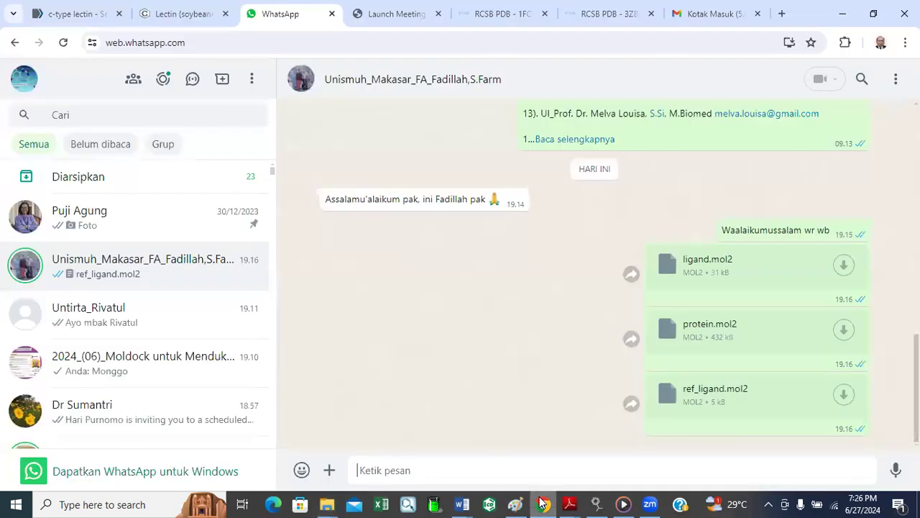
left_click(781, 14)
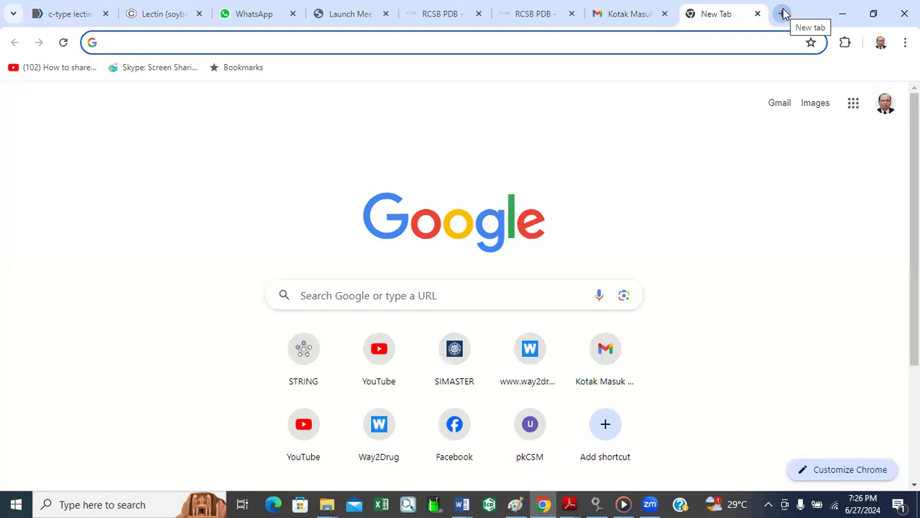
type("ga")
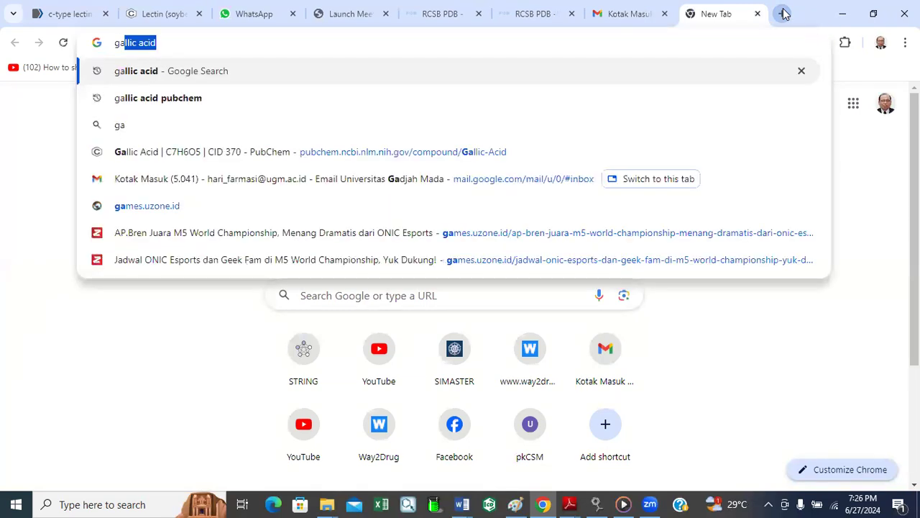
type("lli")
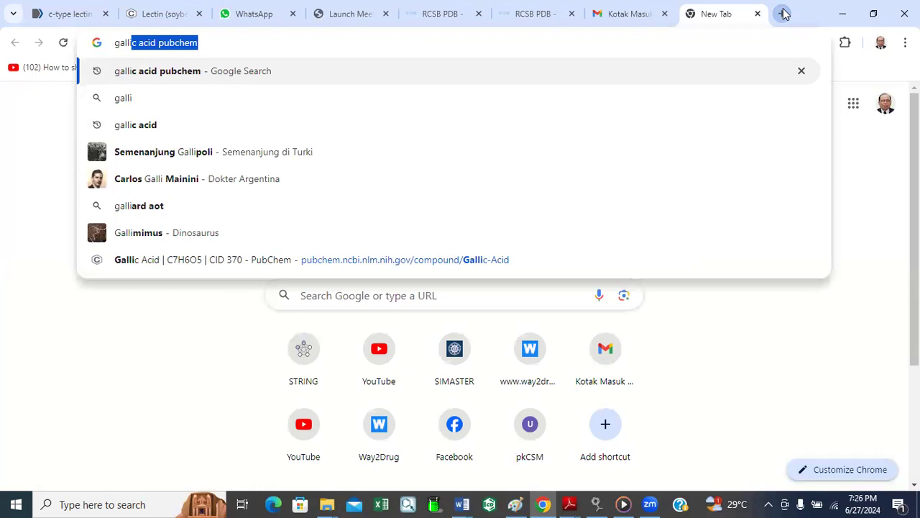
type("c ac")
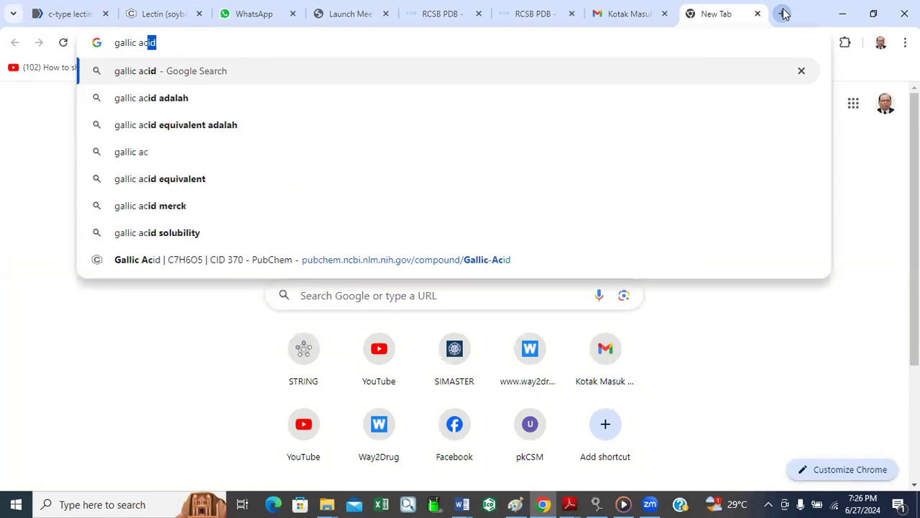
type("id")
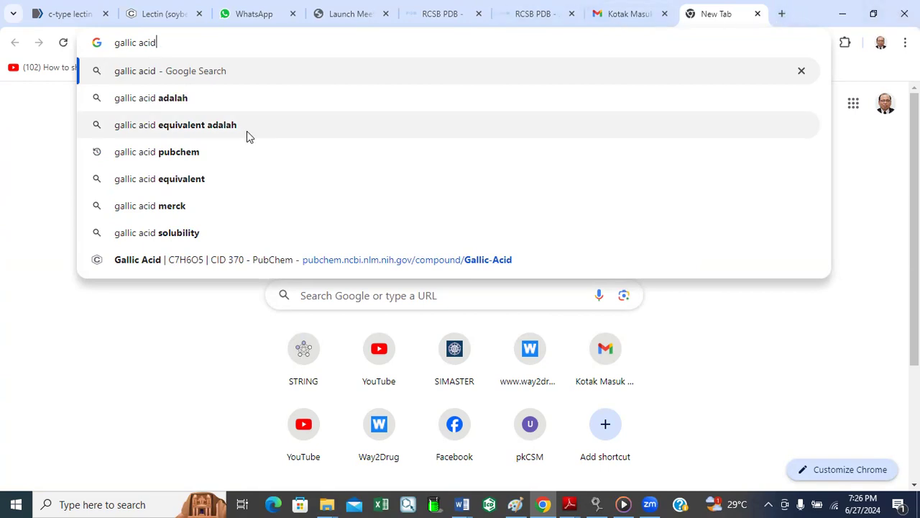
left_click(176, 155)
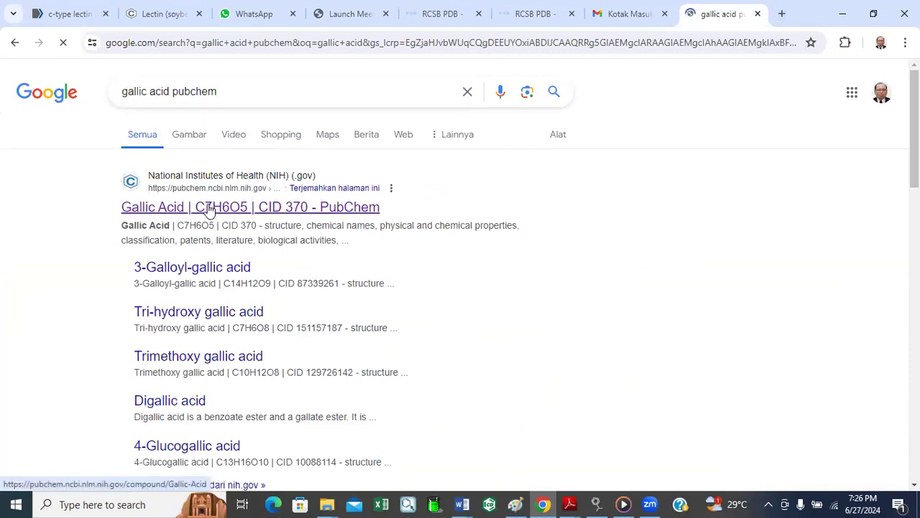
left_click(209, 207)
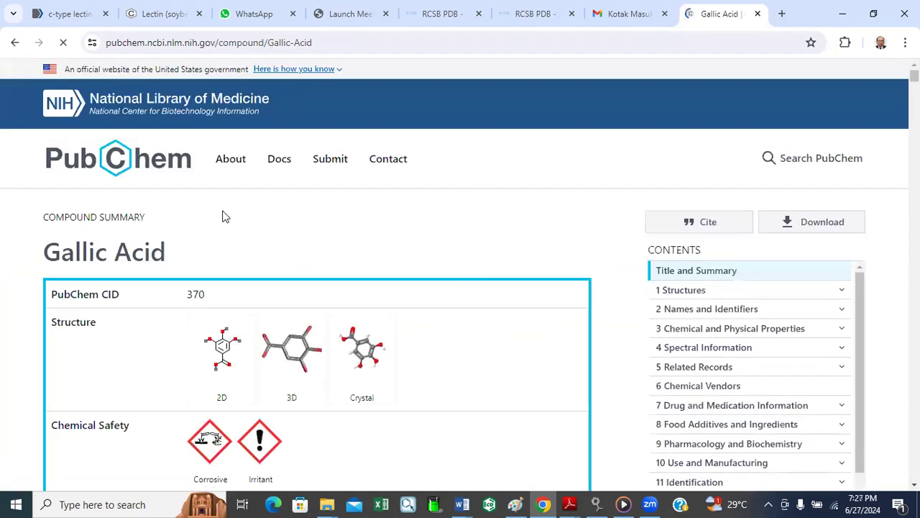
Copy gallic acid's Canonical SMILES string C1=C(C=C(C(=C1O)O)O)C(=O)O from the Computed Descriptors section
scroll(244, 208, "down", 2)
scroll(245, 208, "down", 8)
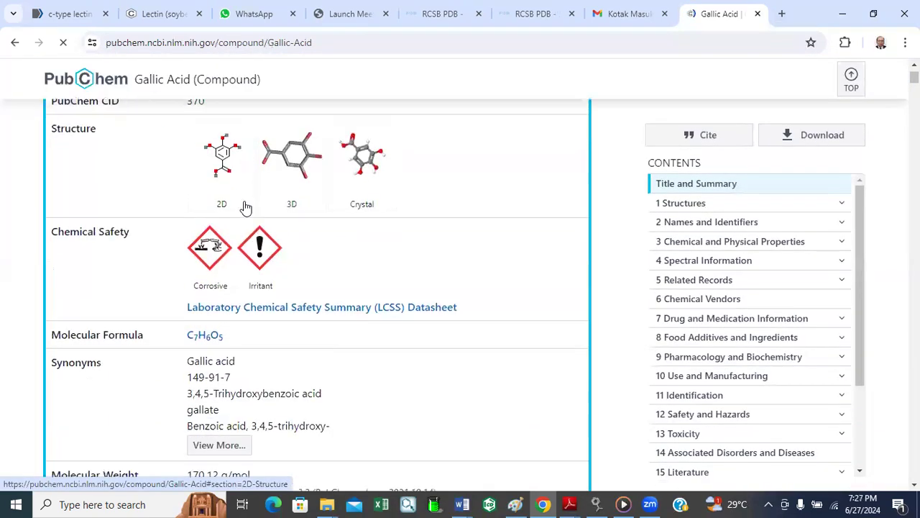
scroll(244, 207, "down", 6)
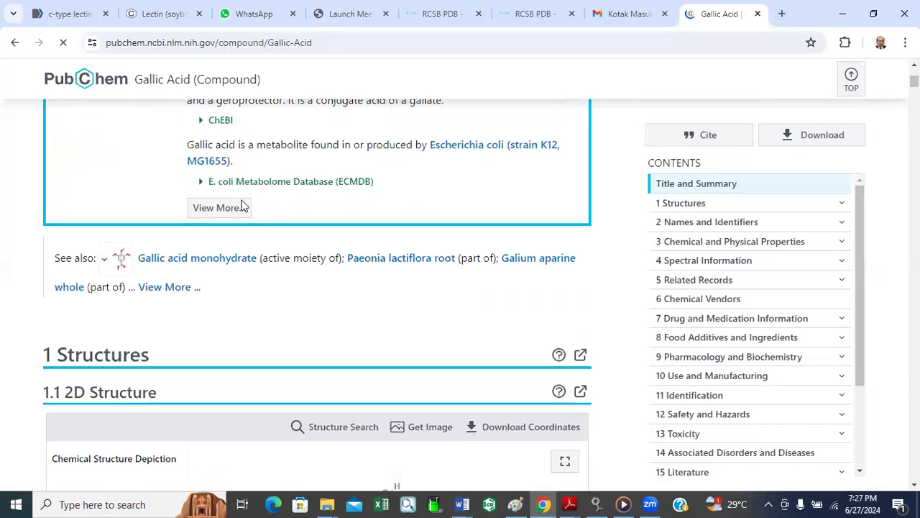
scroll(244, 206, "down", 7)
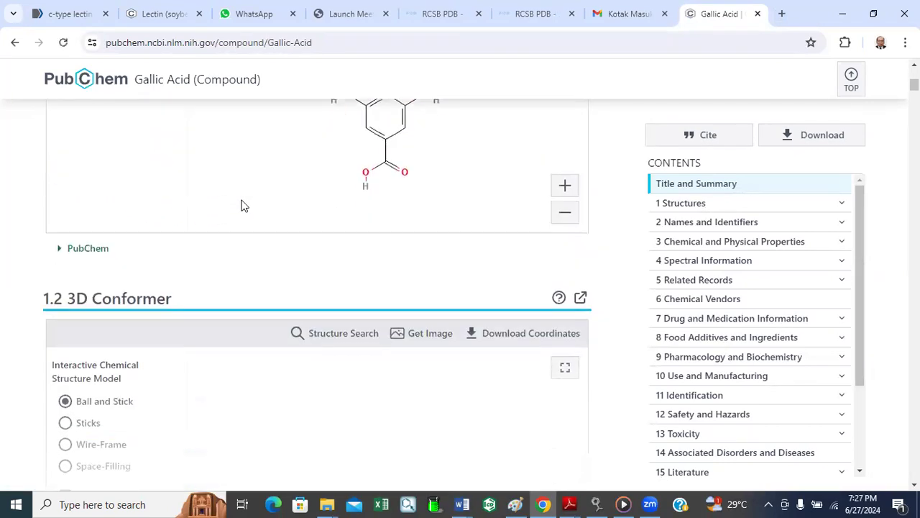
scroll(242, 205, "down", 6)
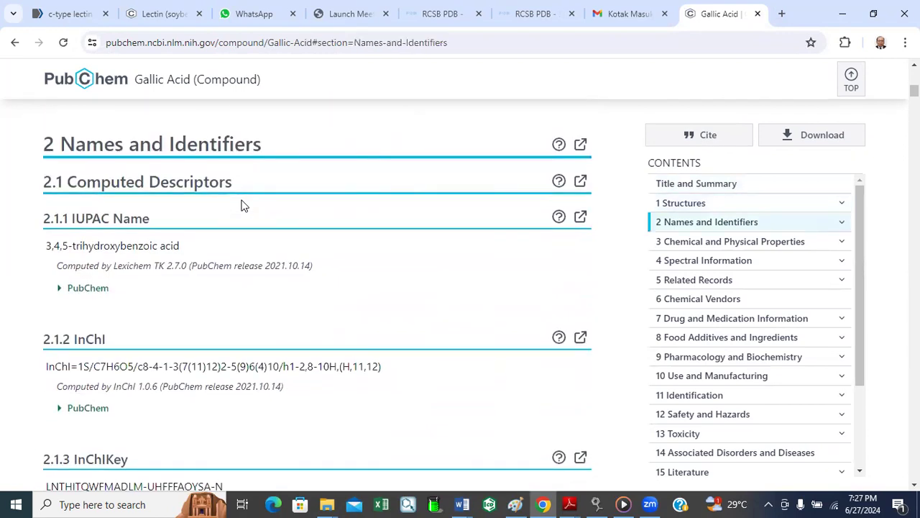
scroll(242, 206, "down", 1)
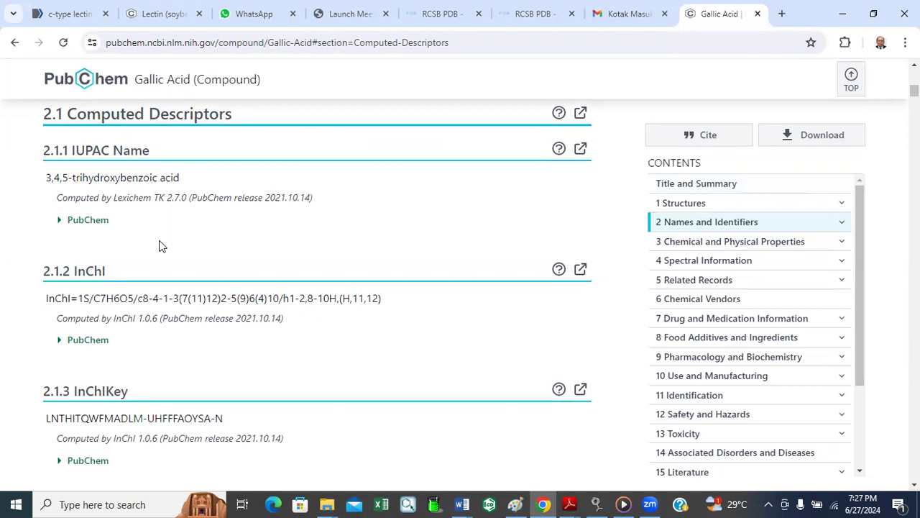
scroll(161, 246, "down", 2)
scroll(137, 227, "down", 2)
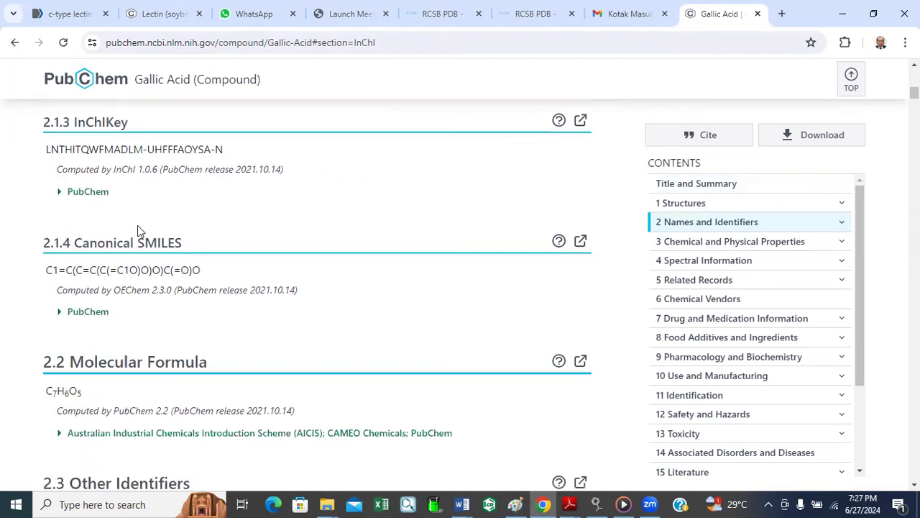
scroll(129, 241, "down", 1)
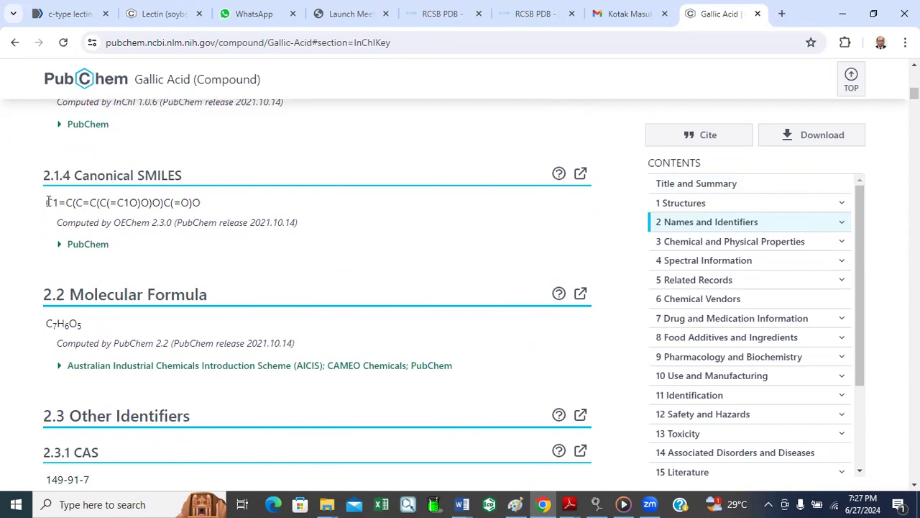
left_click_drag(48, 202, 227, 204)
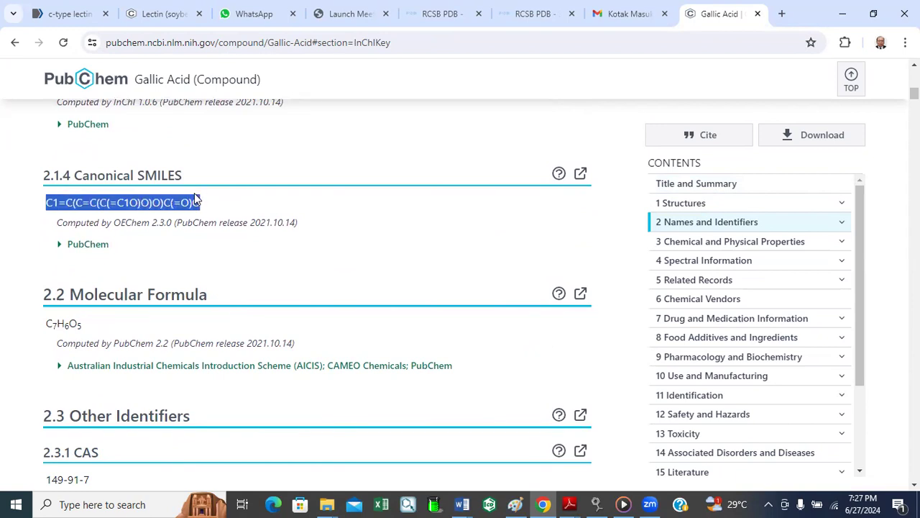
right_click(163, 203)
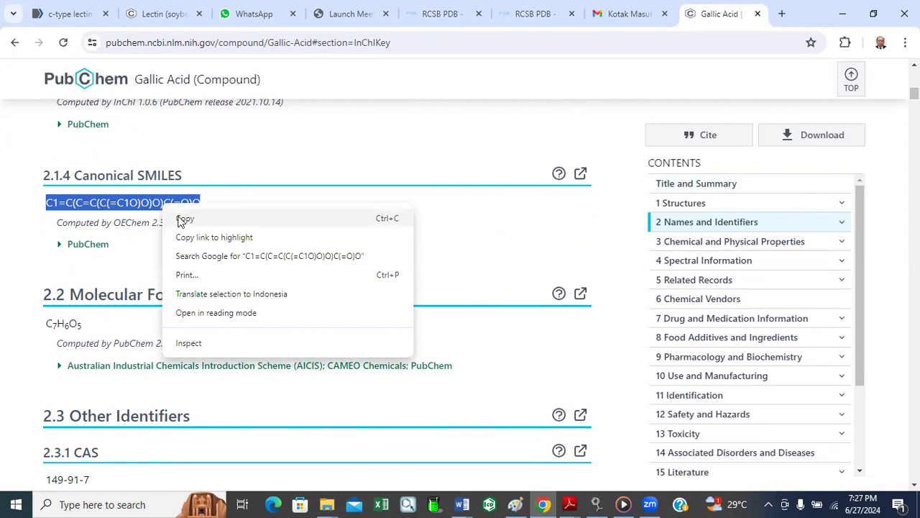
left_click(181, 219)
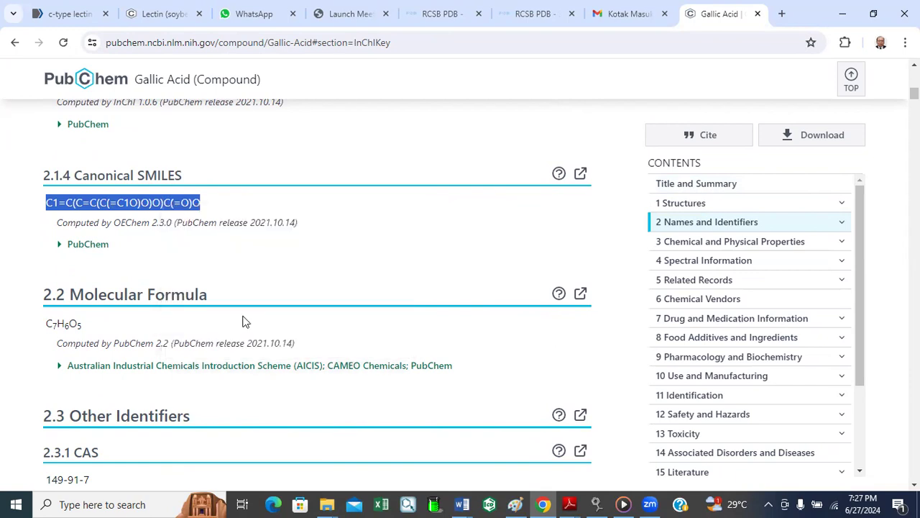
Switch to MarvinSketch, maximize its window and paste the copied gallic acid SMILES onto the canvas as a structure
left_click(409, 503)
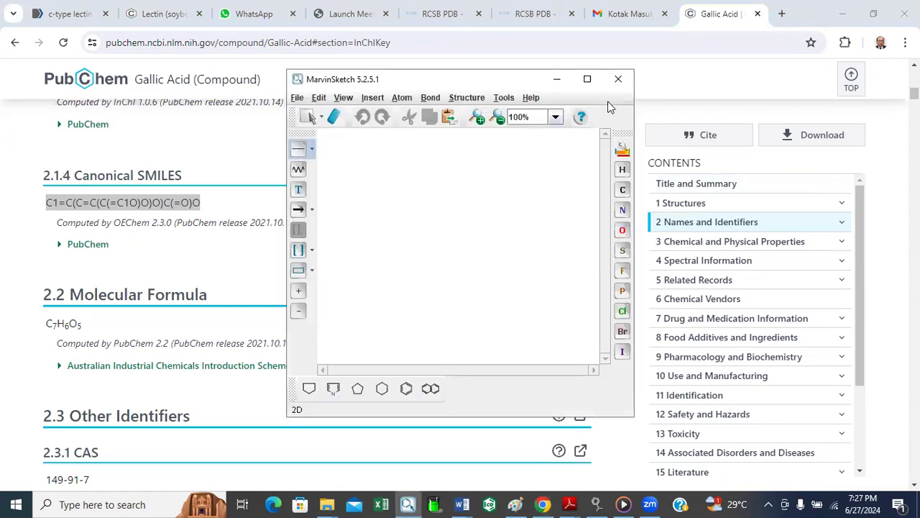
left_click(586, 80)
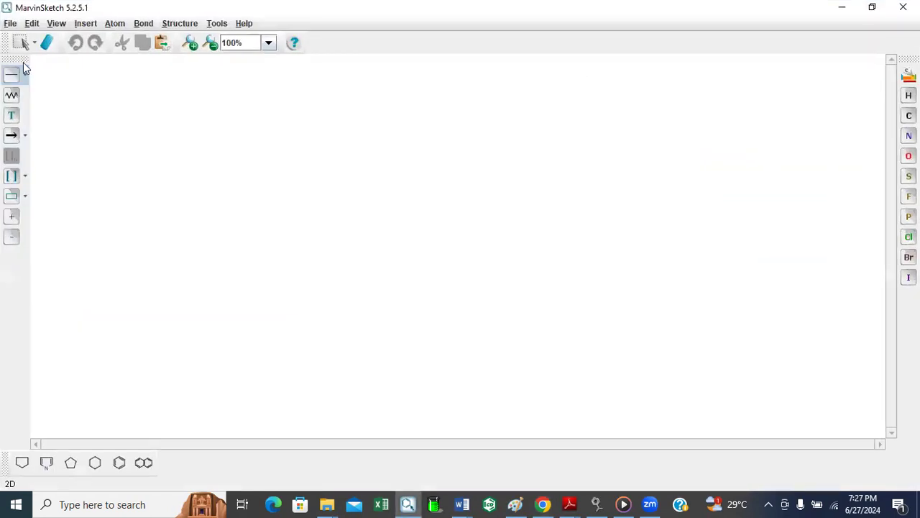
left_click(31, 24)
left_click(47, 126)
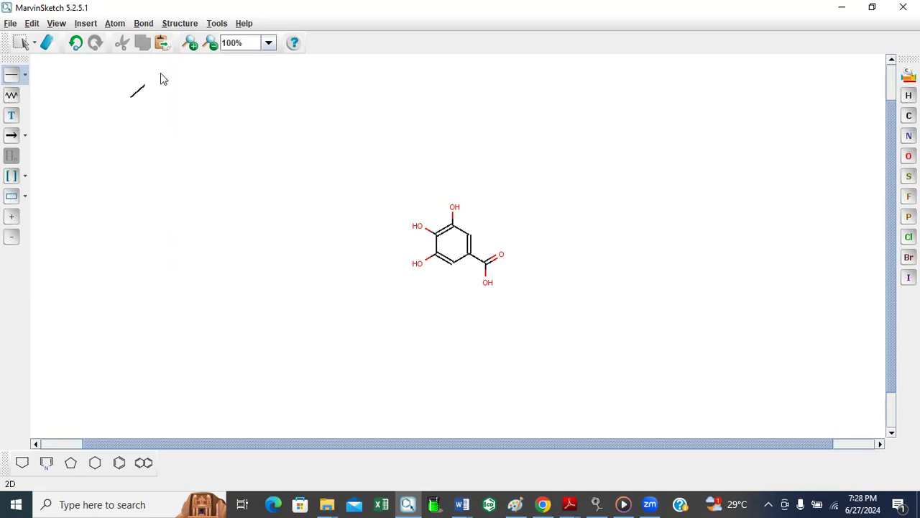
Enlarge the gallic acid structure to 400% to examine its ring, hydroxyl and carboxyl groups, and return the zoom to 100%
left_click(268, 43)
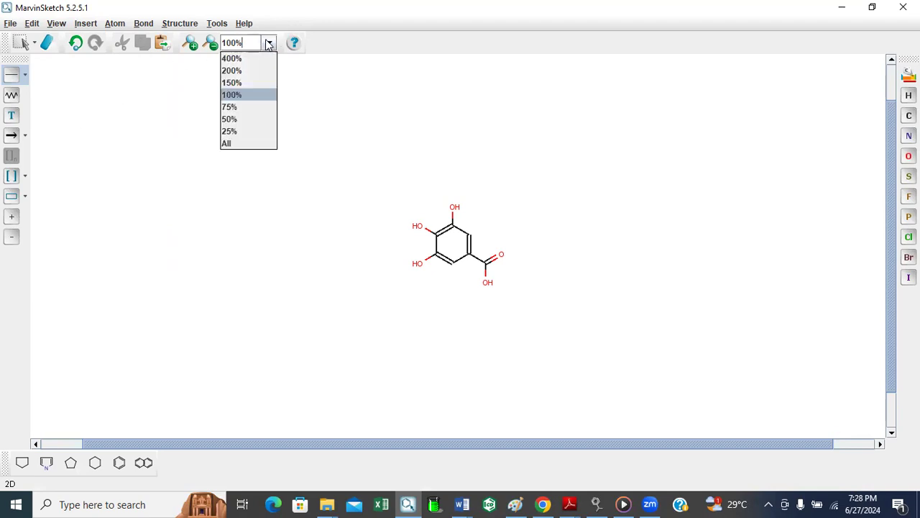
left_click(245, 59)
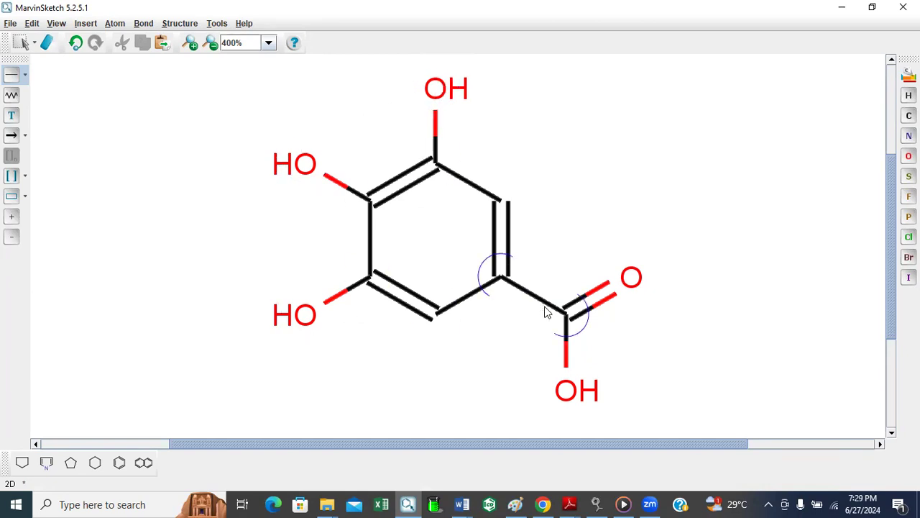
left_click_drag(676, 259, 689, 188)
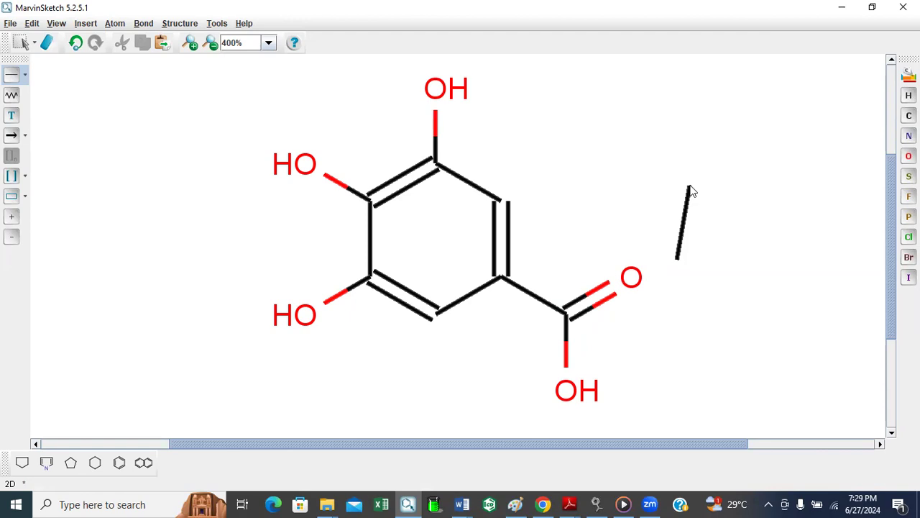
mouse_move(690, 190)
left_mouse_down()
mouse_move(680, 175)
mouse_move(625, 153)
mouse_move(501, 144)
mouse_move(472, 92)
mouse_move(403, 108)
mouse_move(435, 97)
left_mouse_up()
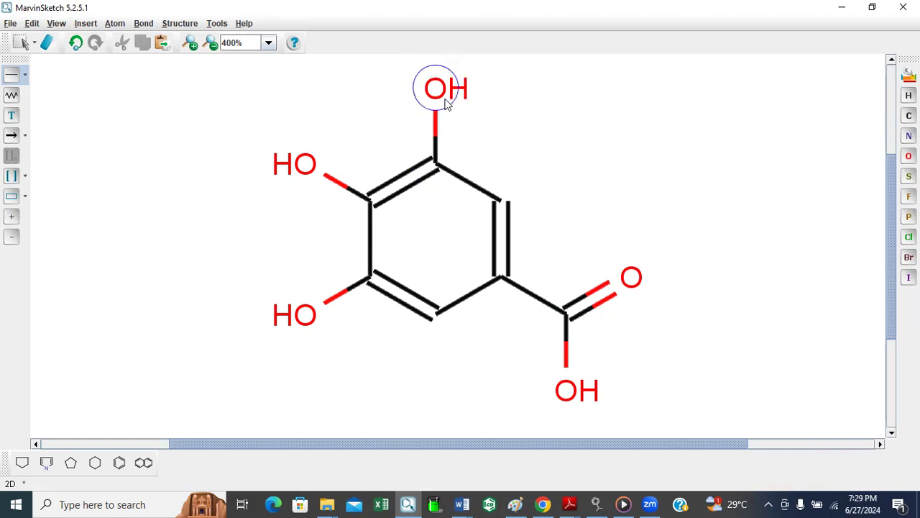
mouse_move(322, 336)
left_mouse_down()
mouse_move(616, 335)
mouse_move(712, 295)
left_mouse_up()
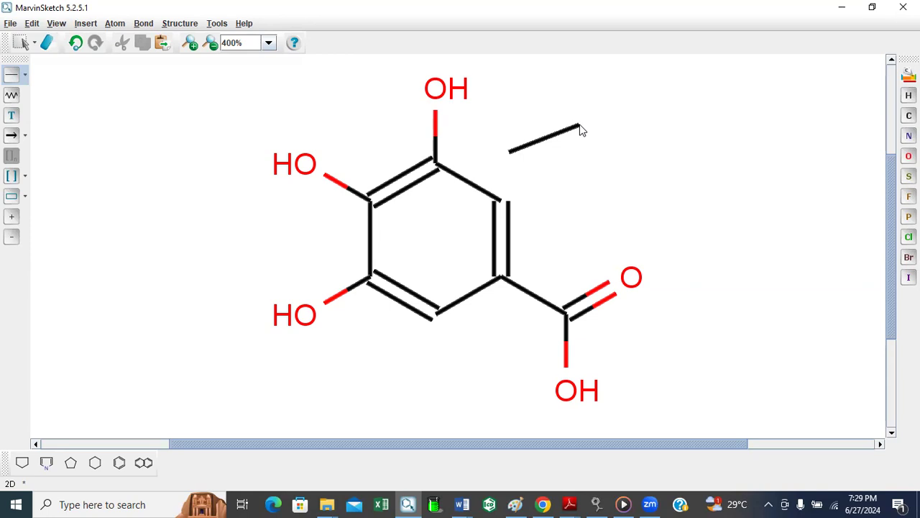
left_click(268, 44)
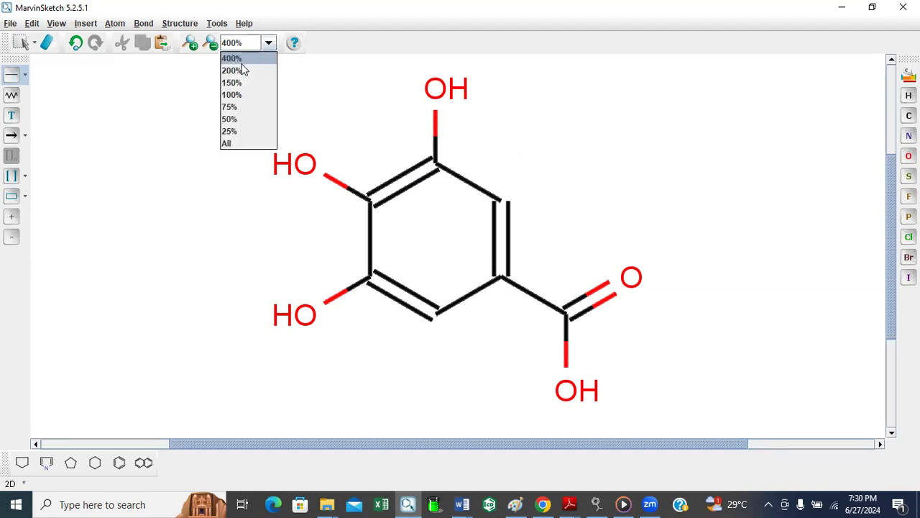
left_click(231, 95)
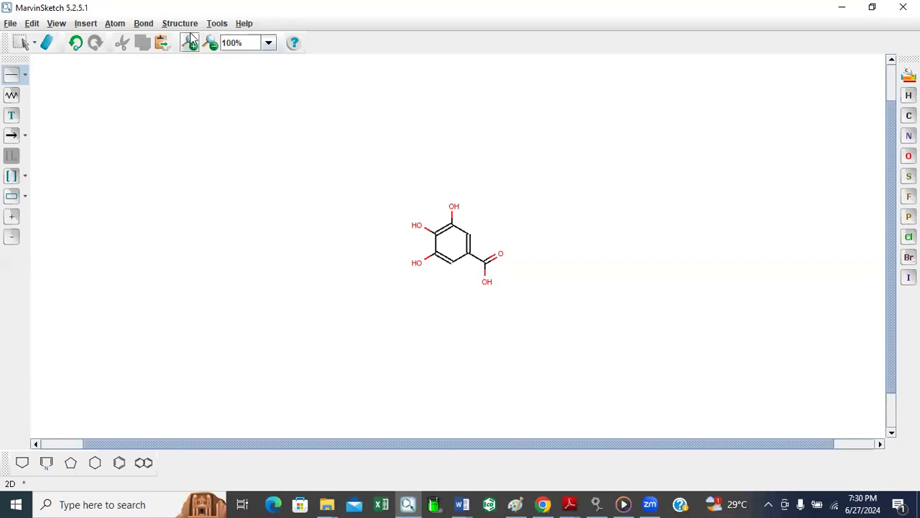
Calculate gallic acid's major microspecies at pH 7.4, without taking the major tautomeric form
left_click(217, 23)
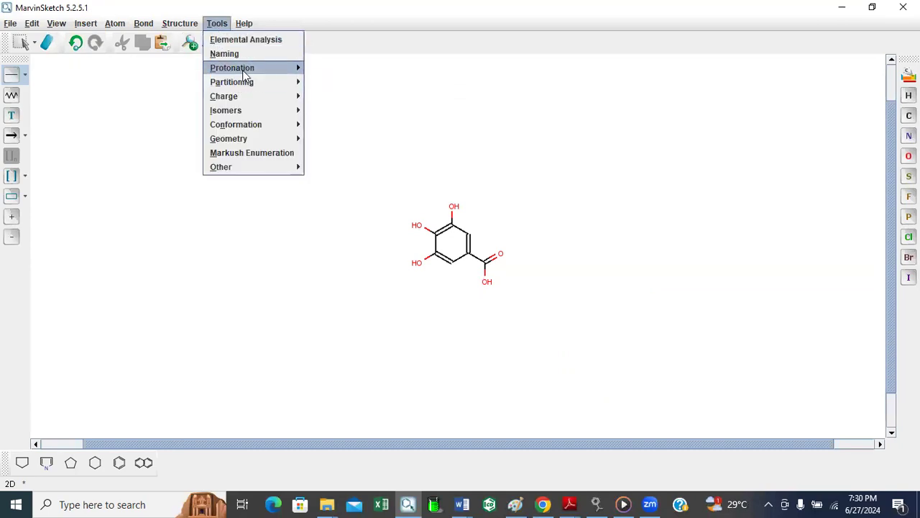
mouse_move(244, 69)
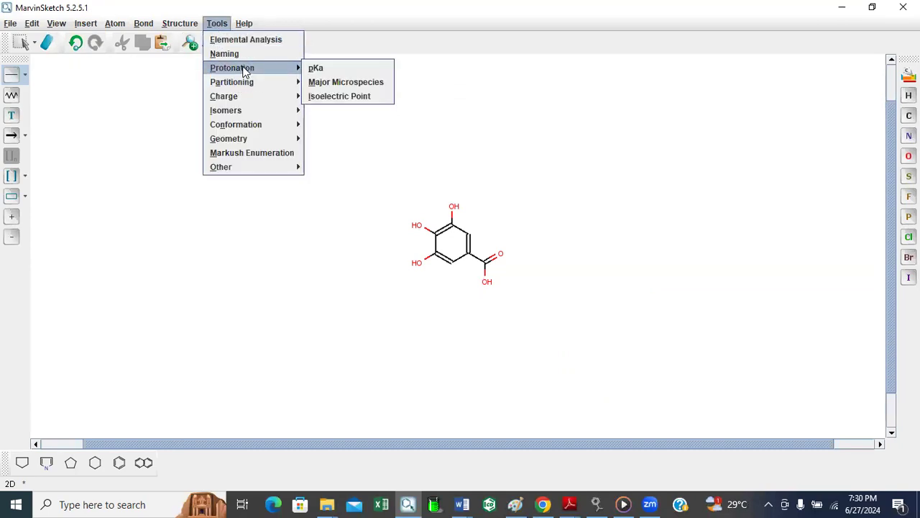
left_click(335, 82)
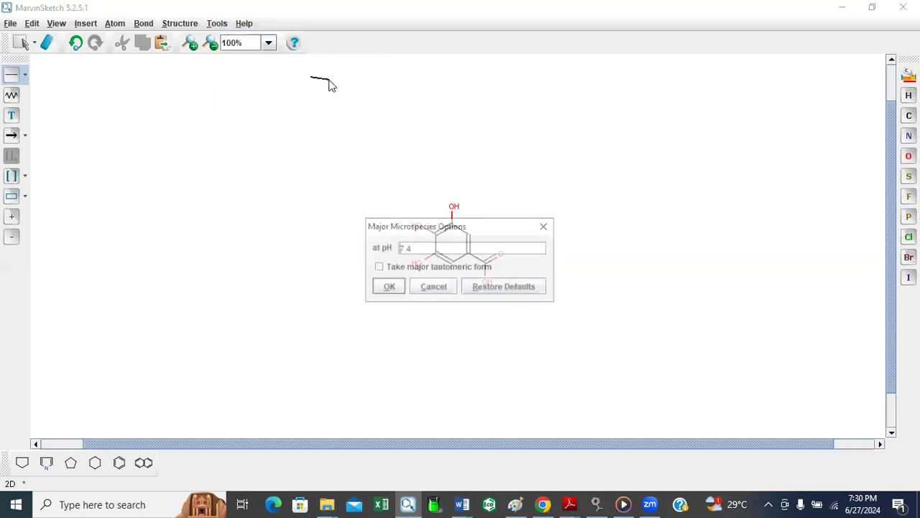
left_click(388, 286)
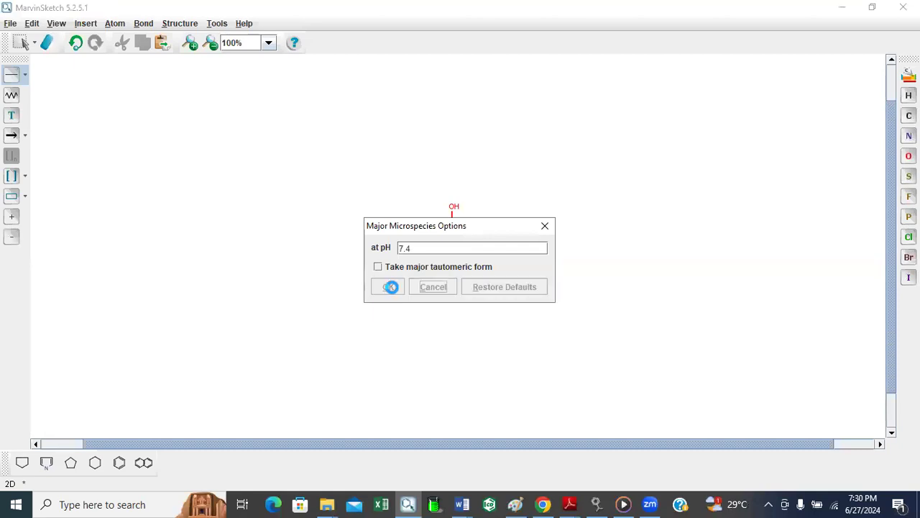
left_click(460, 338)
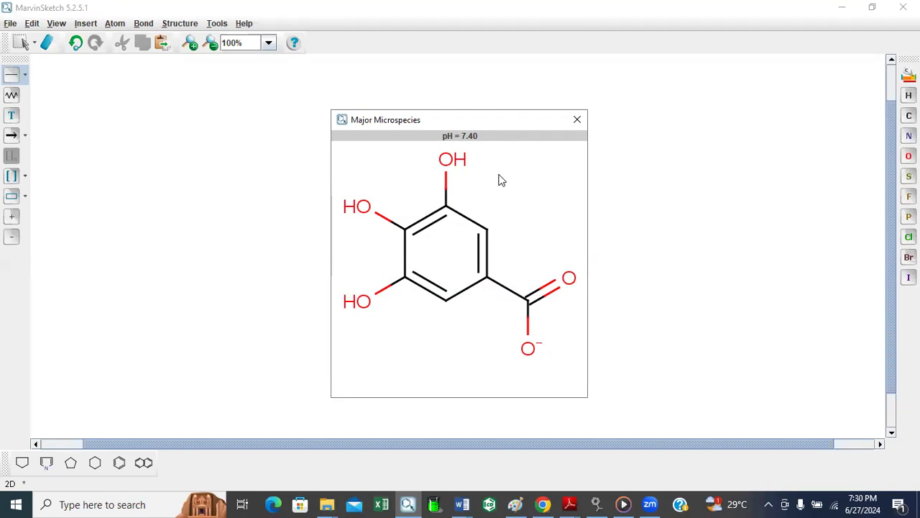
Start saving the microspecies structure and browse to 4.PERTEMUAN 4 inside 2024_(06)_KELON MOLDOCK UNTUK RISET FARMAKOLOGI on drive D
right_click(500, 175)
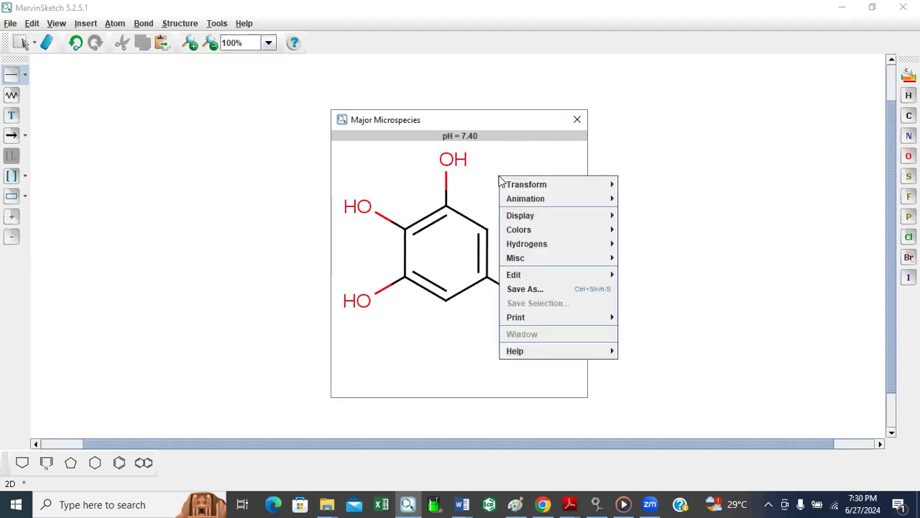
left_click(522, 292)
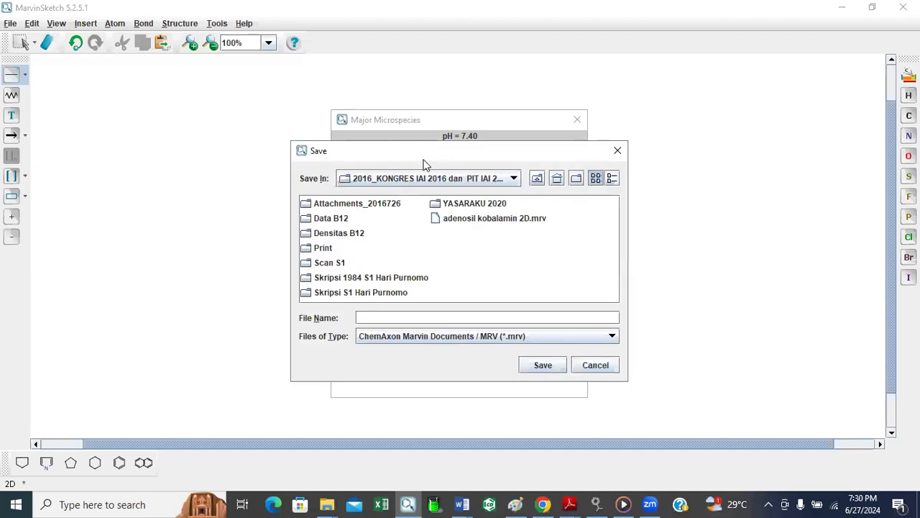
left_click(536, 179)
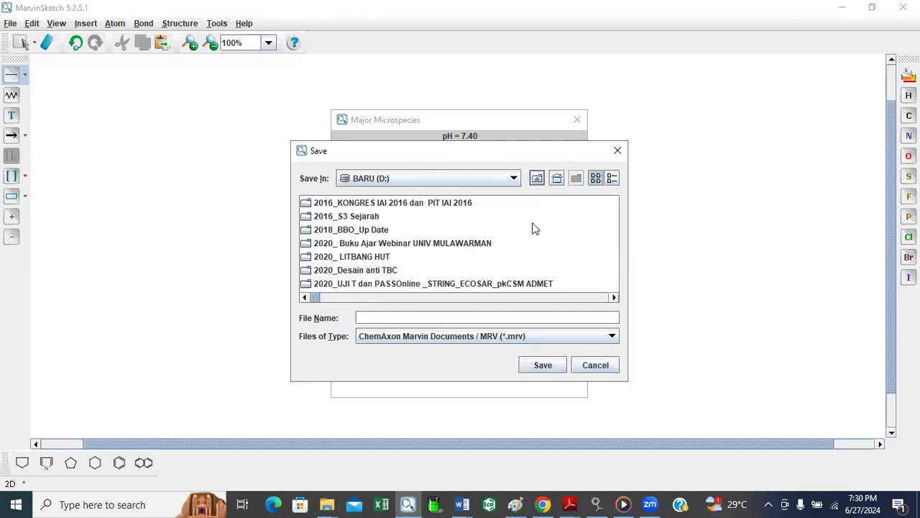
scroll(533, 229, "down", 3)
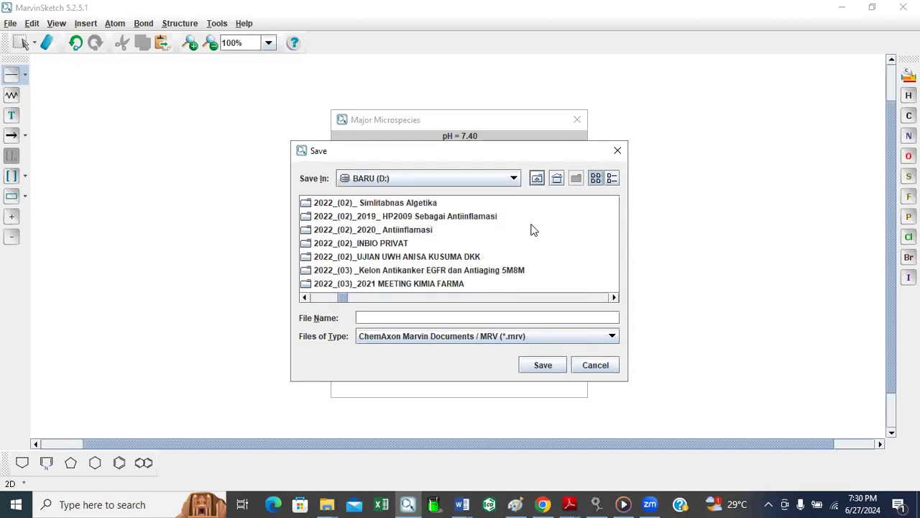
scroll(530, 230, "down", 3)
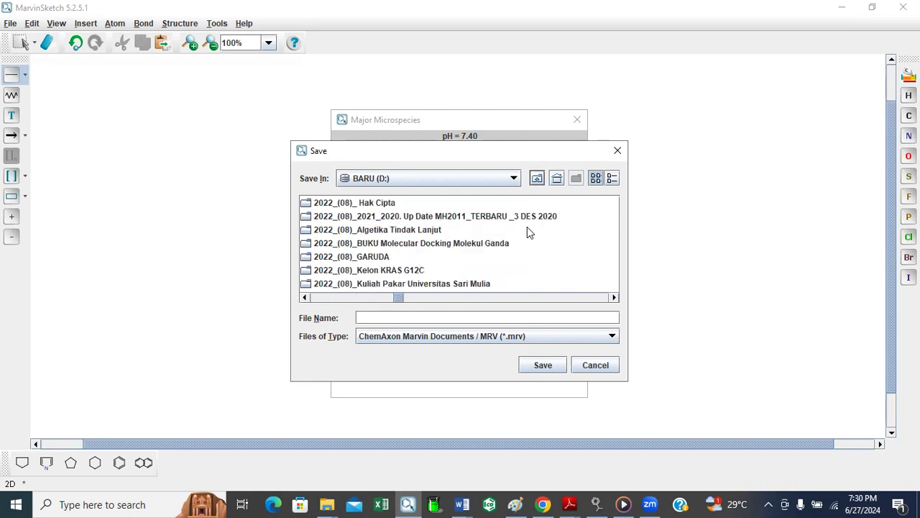
scroll(526, 228, "down", 10)
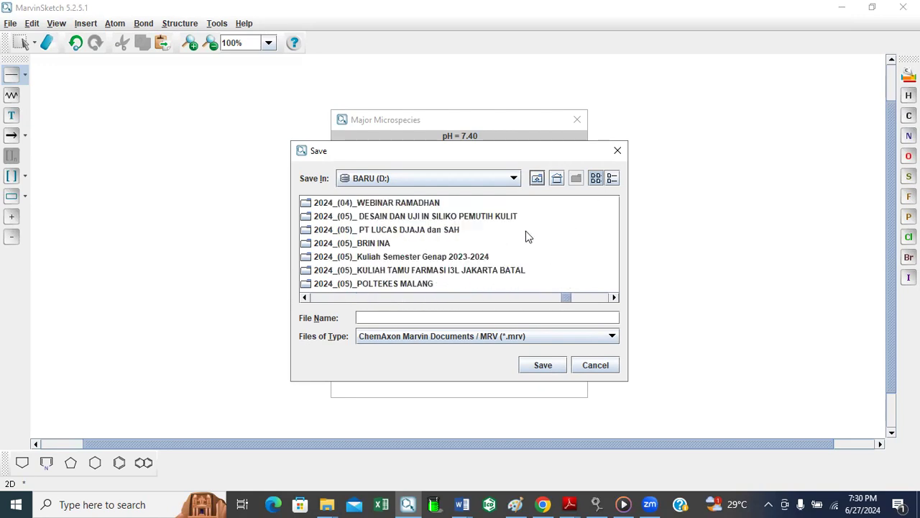
scroll(525, 231, "down", 5)
scroll(525, 231, "up", 5)
scroll(525, 230, "down", 1)
scroll(525, 231, "down", 2)
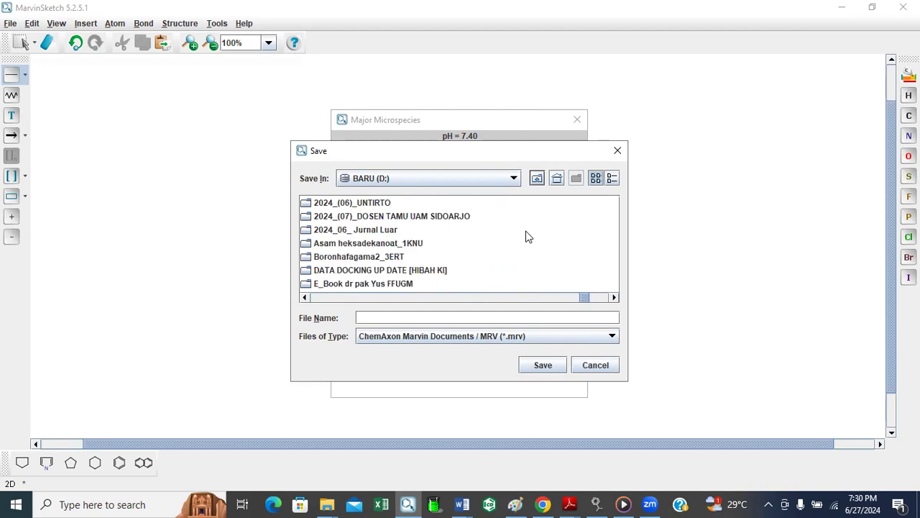
scroll(525, 230, "up", 2)
double_click(501, 269)
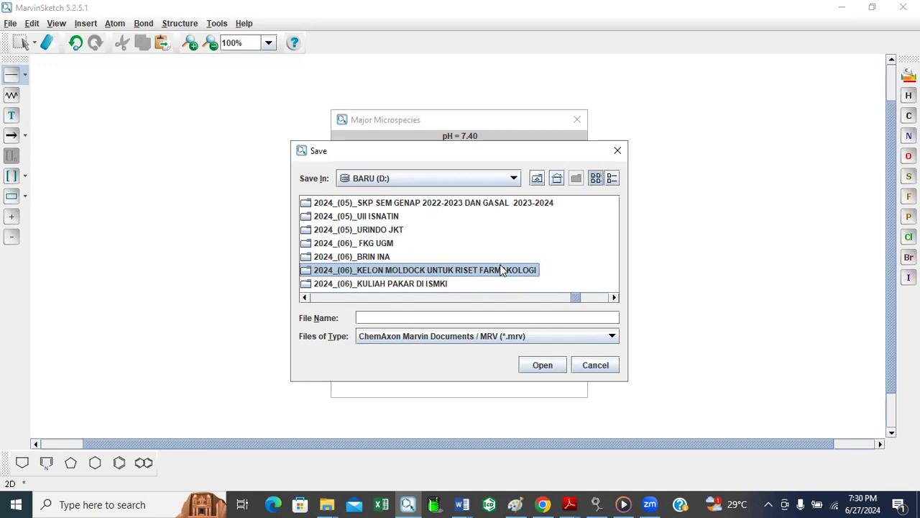
double_click(344, 252)
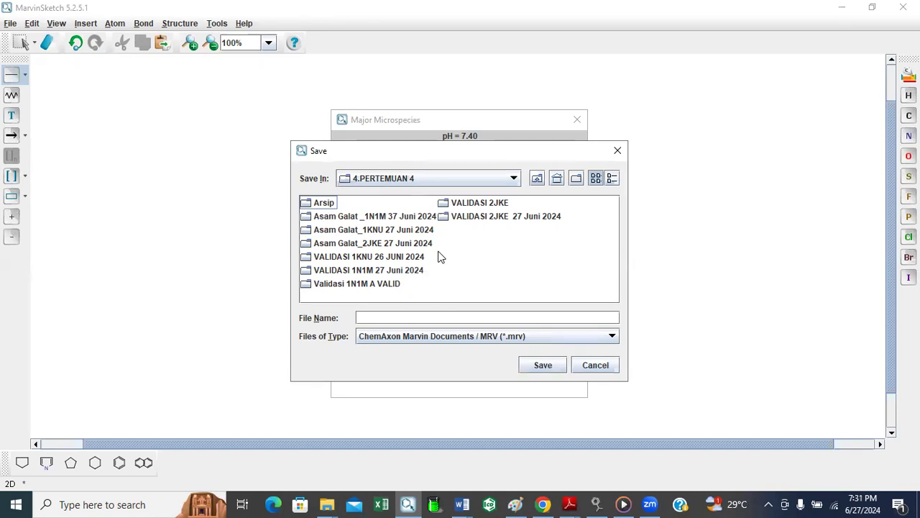
Save the microspecies as ligand2D.mrv in the folder "Asam Galat_1KNU 27 Juni 2024", using the ChemAxon Marvin Documents format
left_click(371, 230)
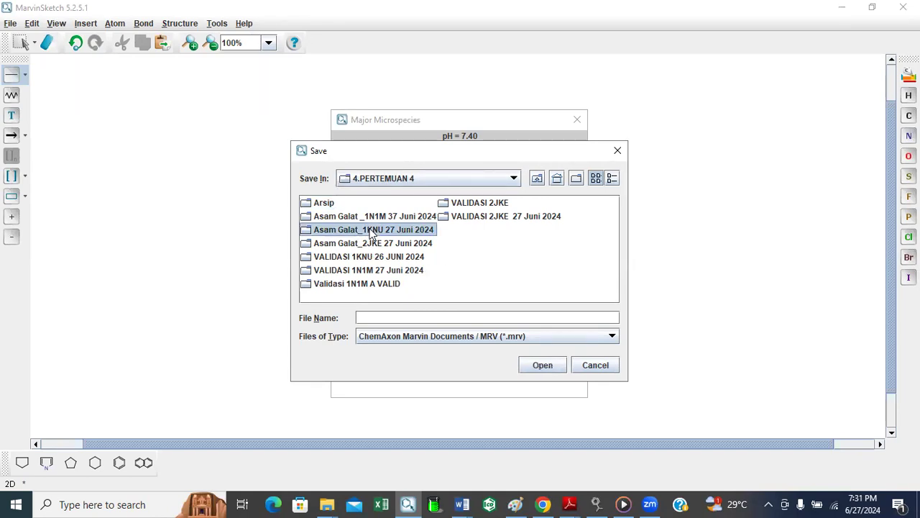
double_click(371, 230)
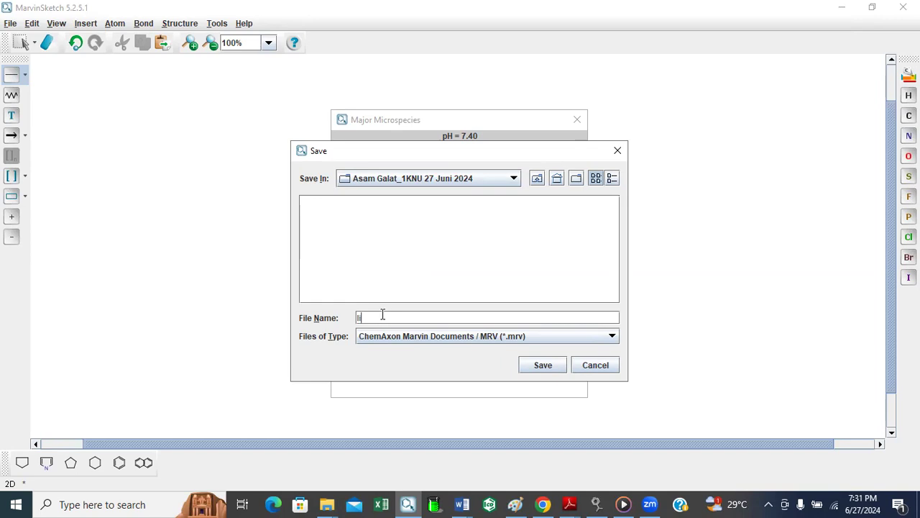
type("and2D.mrv")
left_click(543, 365)
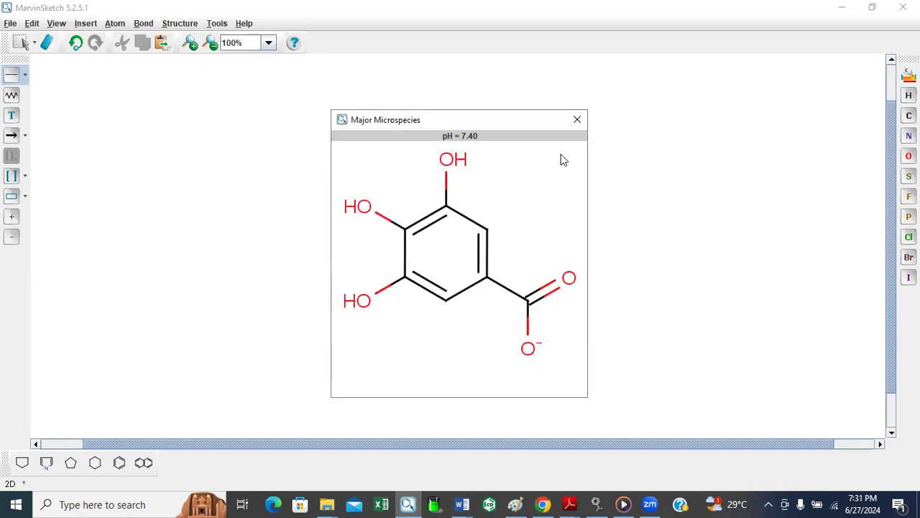
Close the Major Microspecies result and options windows, and clear the gallic acid structure from the desk
left_click(578, 119)
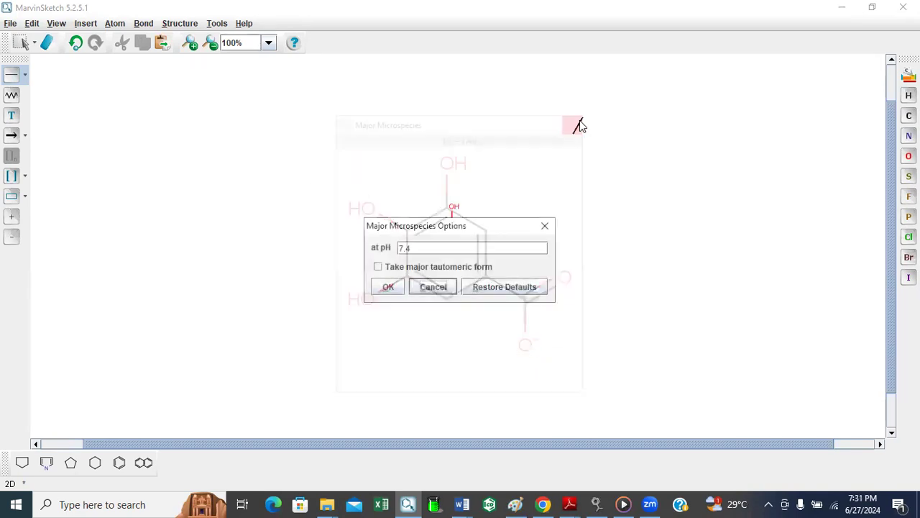
left_click(433, 287)
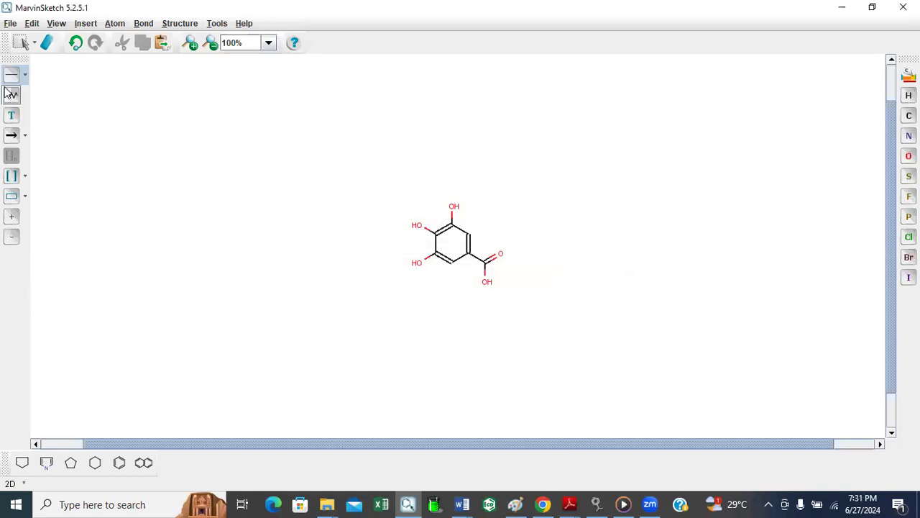
left_click(10, 23)
mouse_move(36, 41)
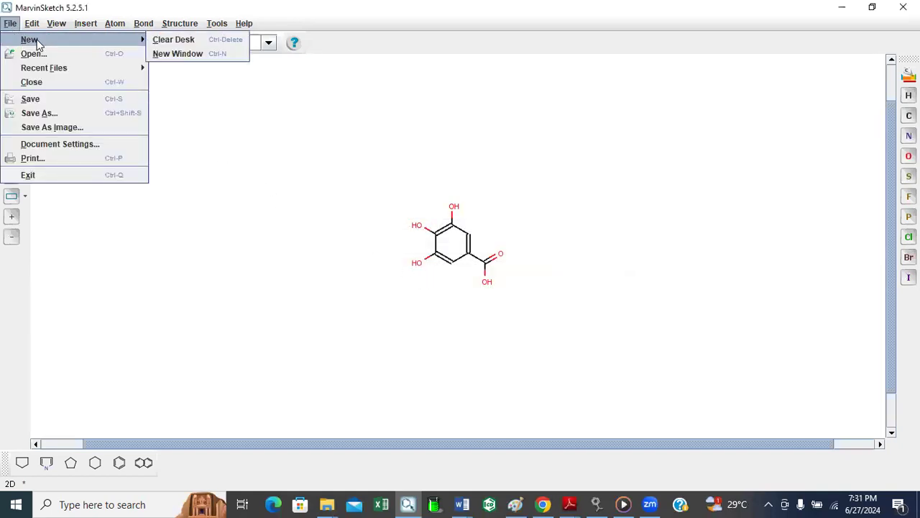
left_click(170, 40)
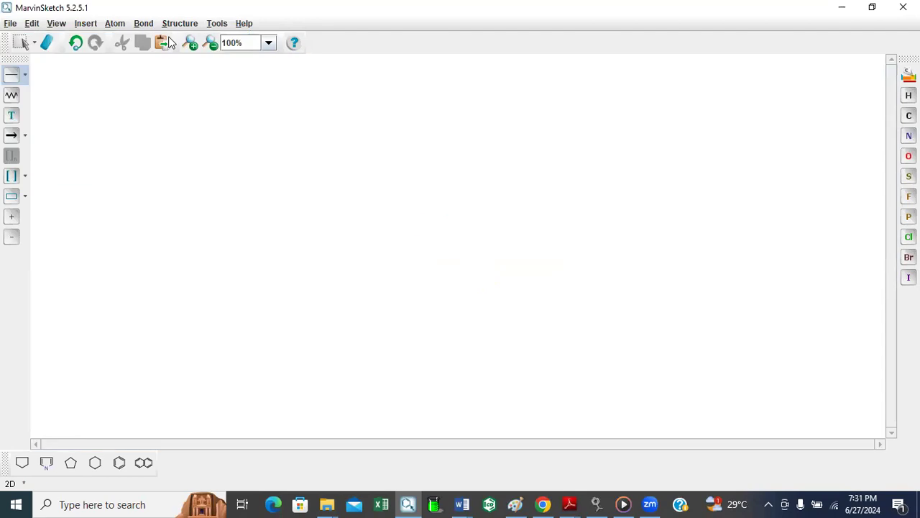
Open ligand2D.mrv from the folder "Asam Galat_1KNU 27 Juni 2024" inside 4.PERTEMUAN 4
left_click(10, 23)
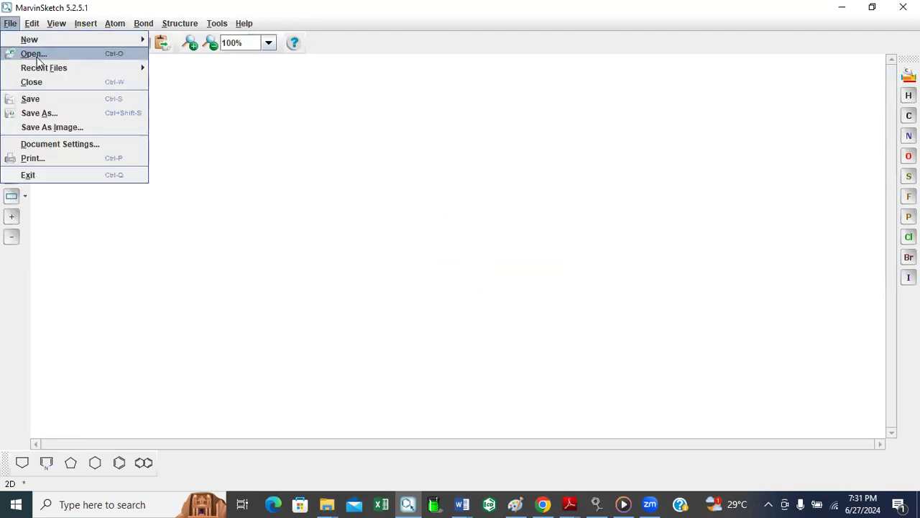
left_click(35, 54)
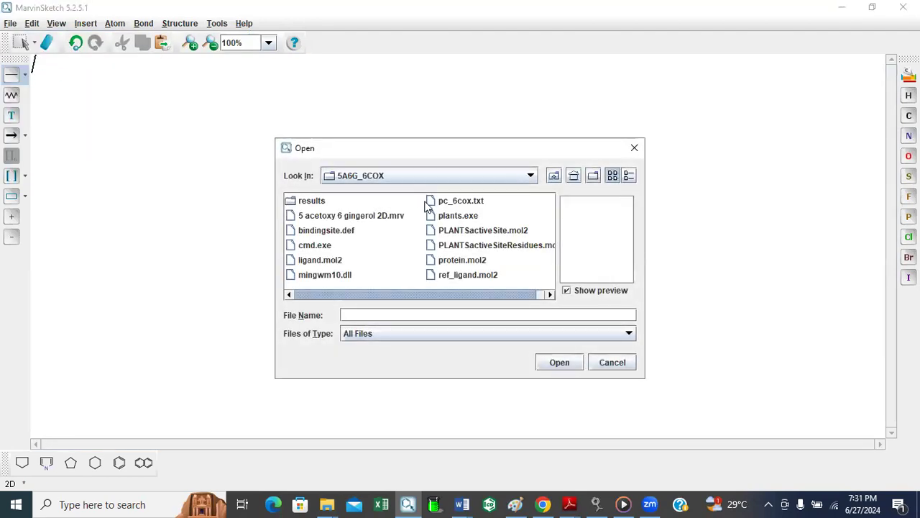
left_click(554, 177)
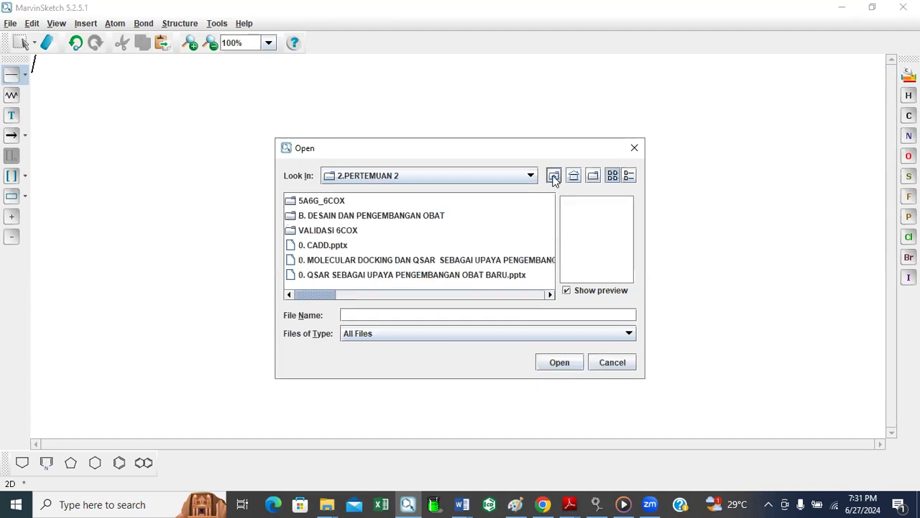
left_click(554, 177)
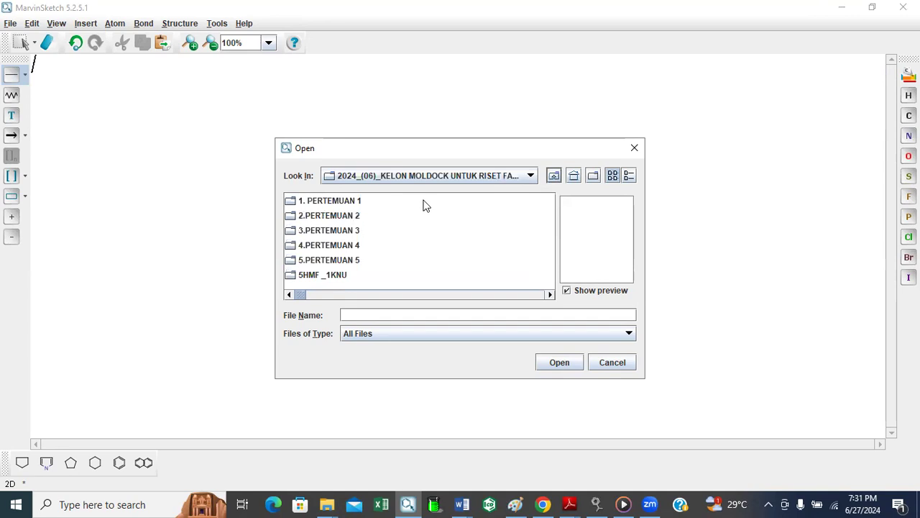
double_click(332, 245)
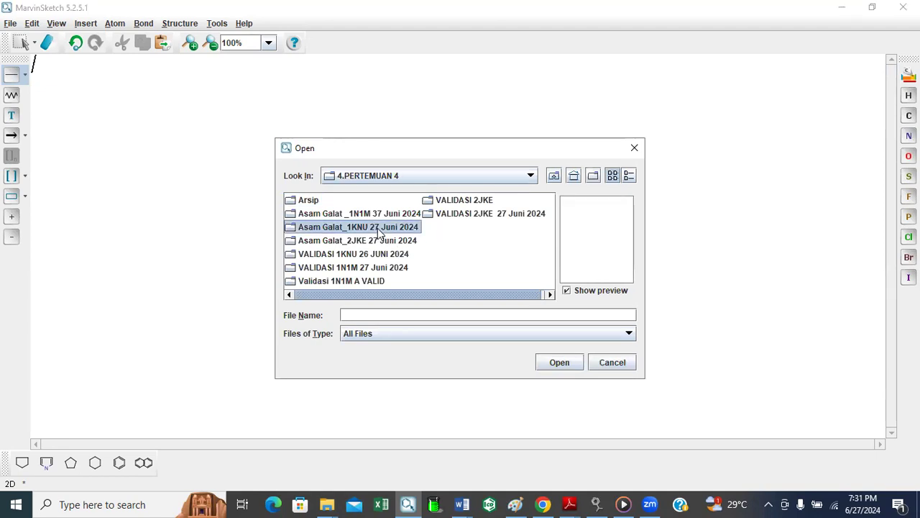
double_click(377, 228)
left_click(338, 217)
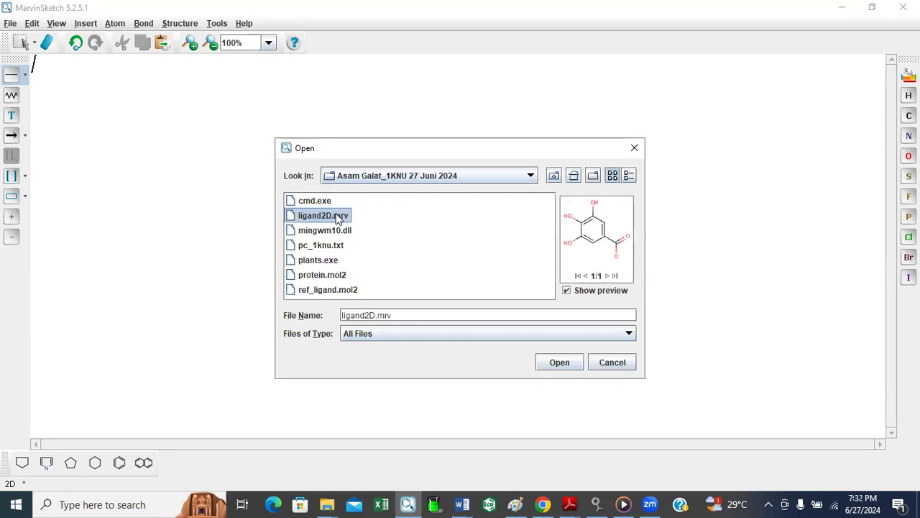
left_click(565, 360)
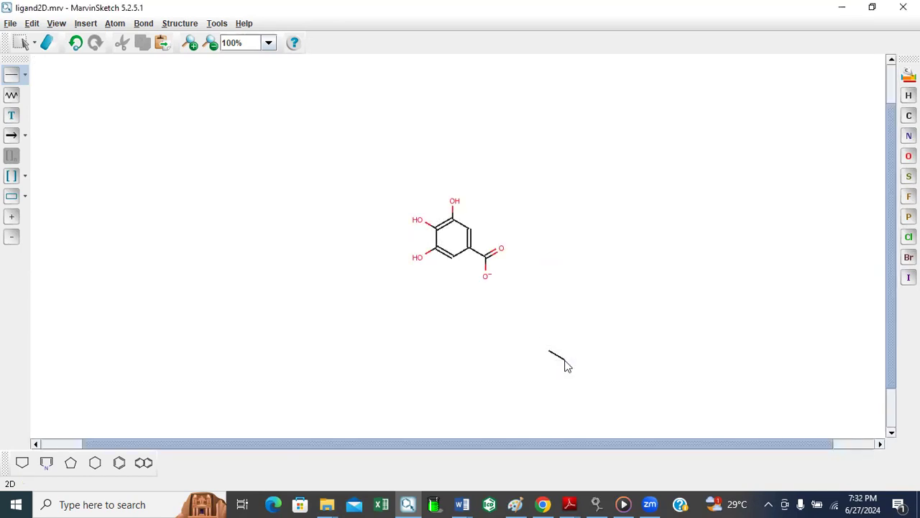
Generate conformers of the ligand with the default options, and rotate the first two conformers to inspect their structure
left_click(216, 24)
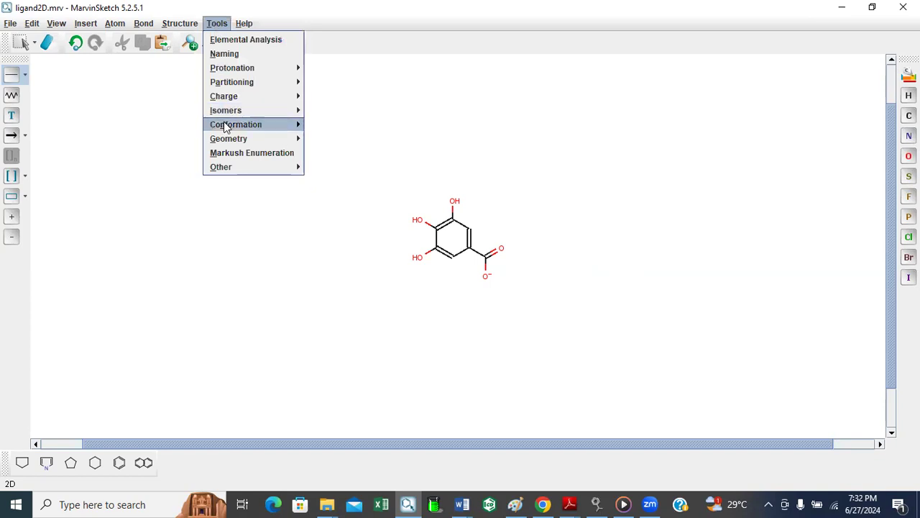
mouse_move(229, 128)
left_click(319, 125)
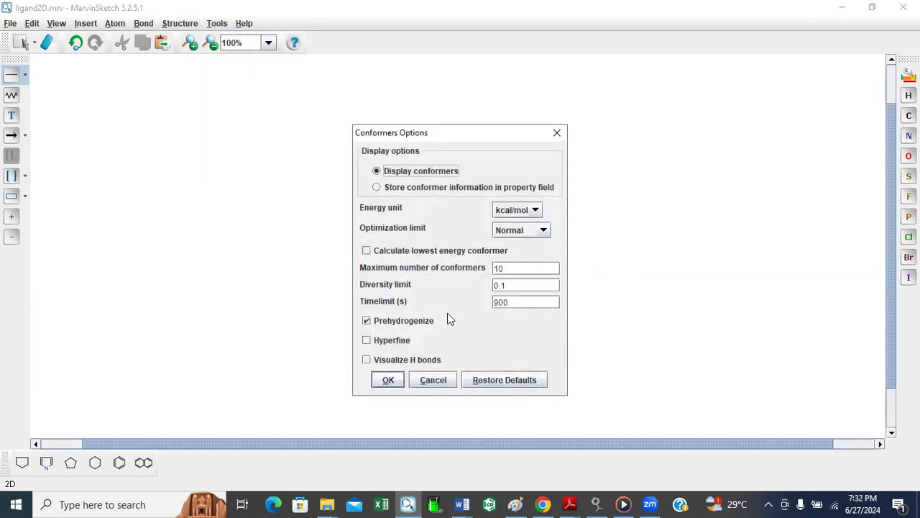
left_click(389, 381)
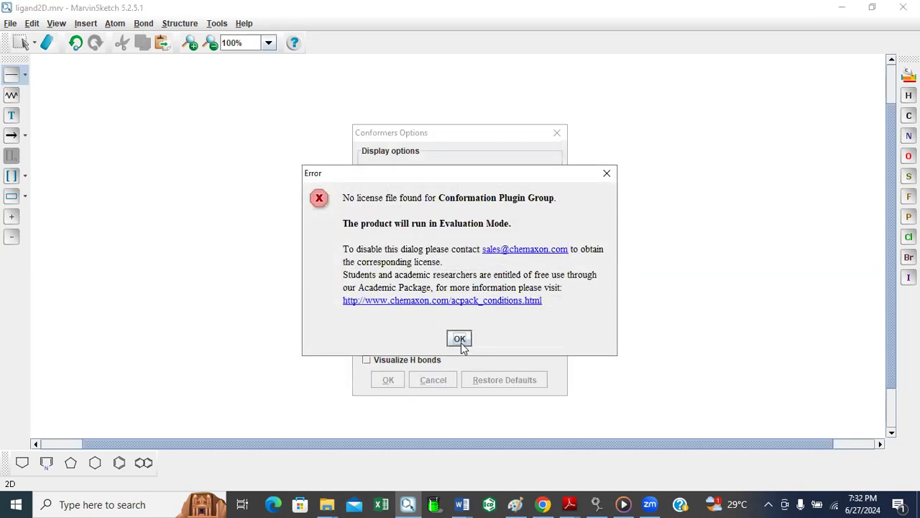
left_click(460, 342)
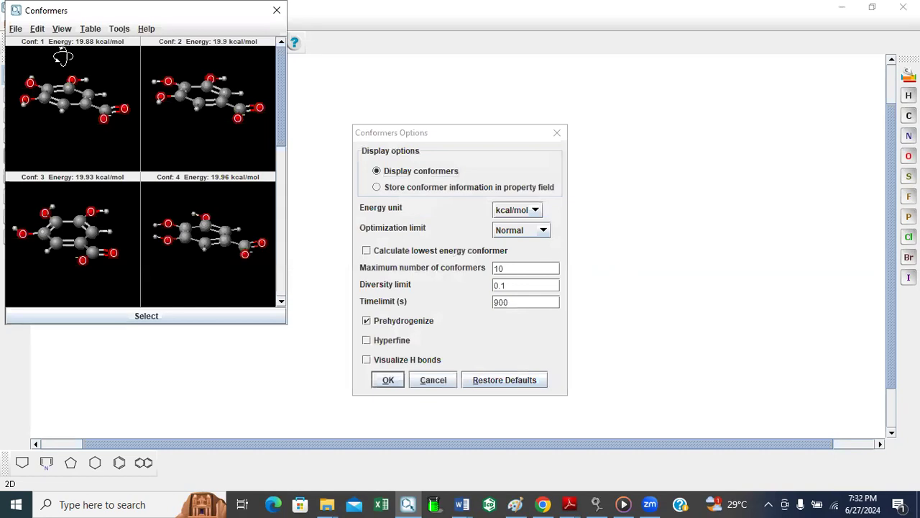
left_click_drag(81, 92, 95, 136)
left_click_drag(191, 100, 194, 122)
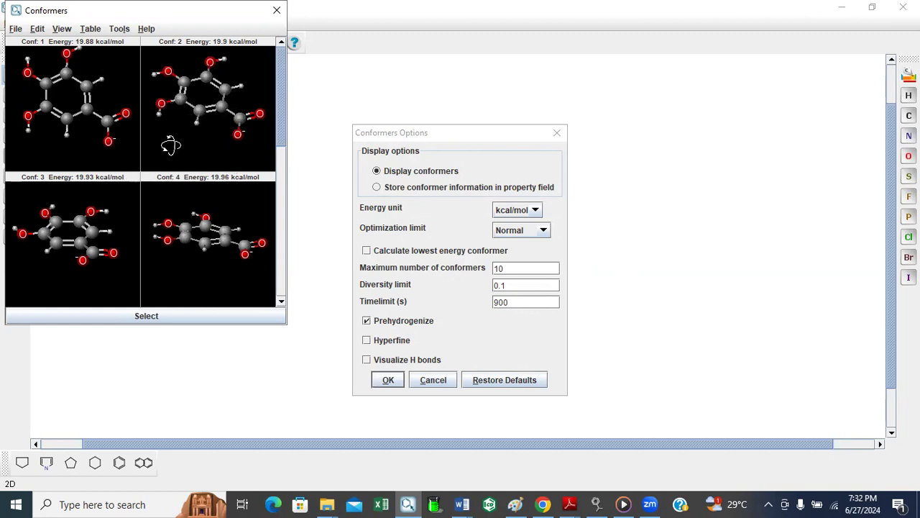
Start saving the conformers and browse on drive D to 2024_(06)_KELON MOLDOCK UNTUK RISET FARMAKOLOGI, 4.PERTEMUAN 4, "Asam Galat_1KNU 27 Juni 2024"
left_click(15, 28)
left_click(25, 59)
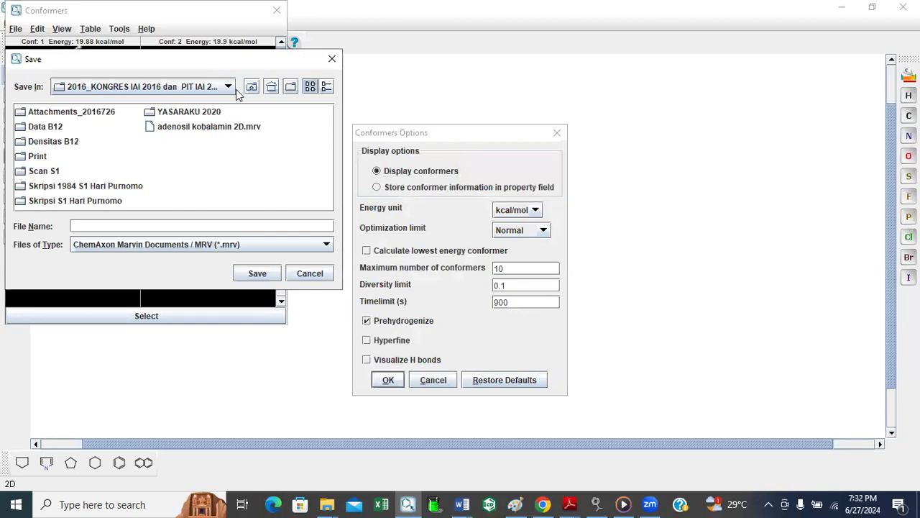
left_click(248, 88)
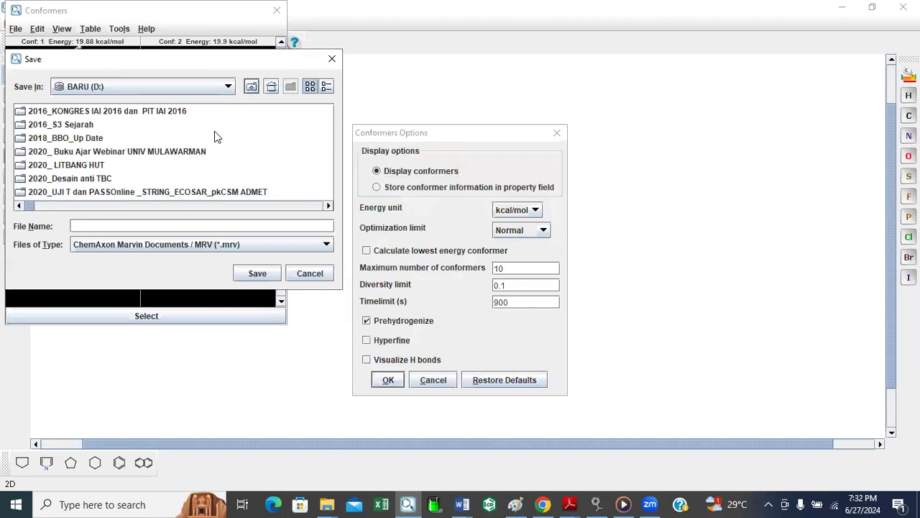
scroll(213, 137, "down", 6)
scroll(213, 139, "down", 5)
scroll(213, 141, "down", 5)
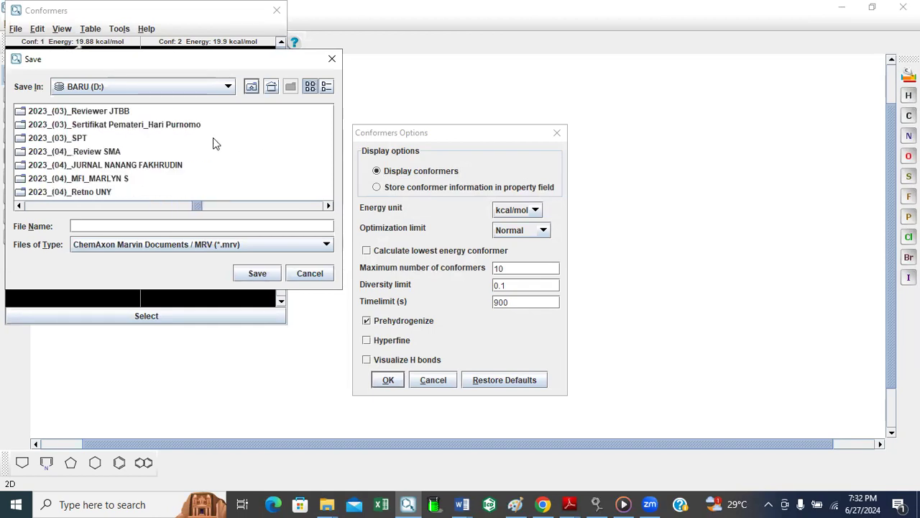
scroll(213, 139, "down", 5)
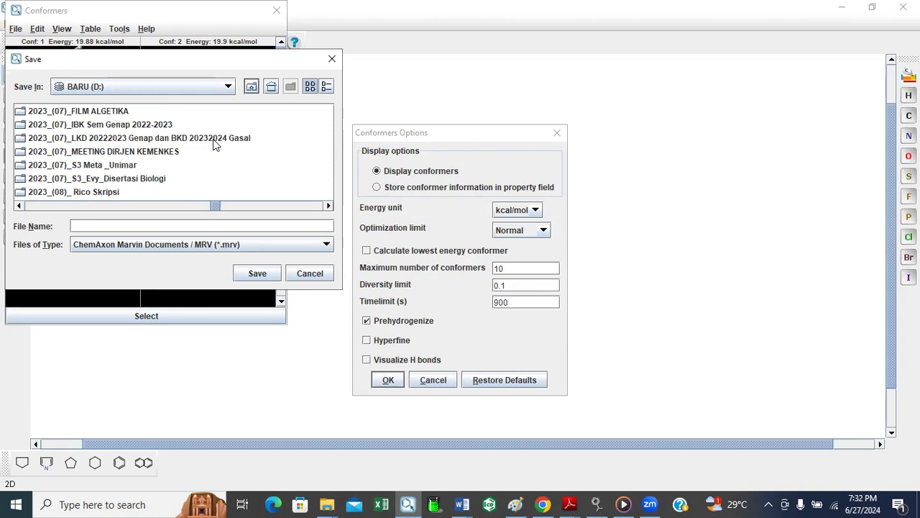
scroll(214, 144, "down", 4)
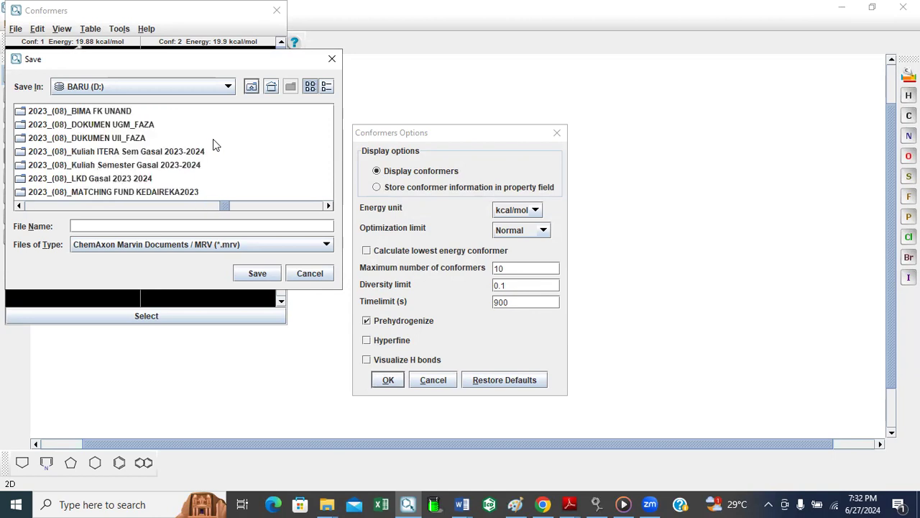
scroll(212, 145, "down", 4)
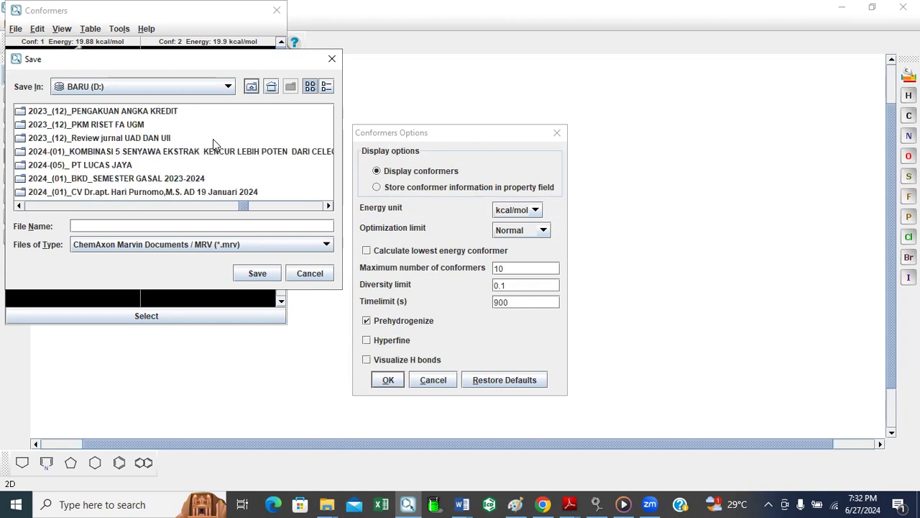
scroll(212, 138, "down", 3)
scroll(213, 139, "down", 3)
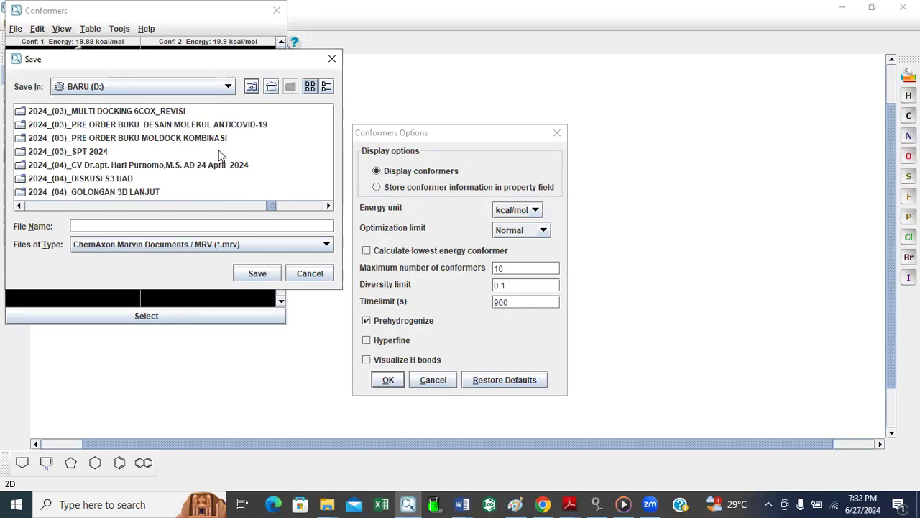
scroll(221, 157, "down", 3)
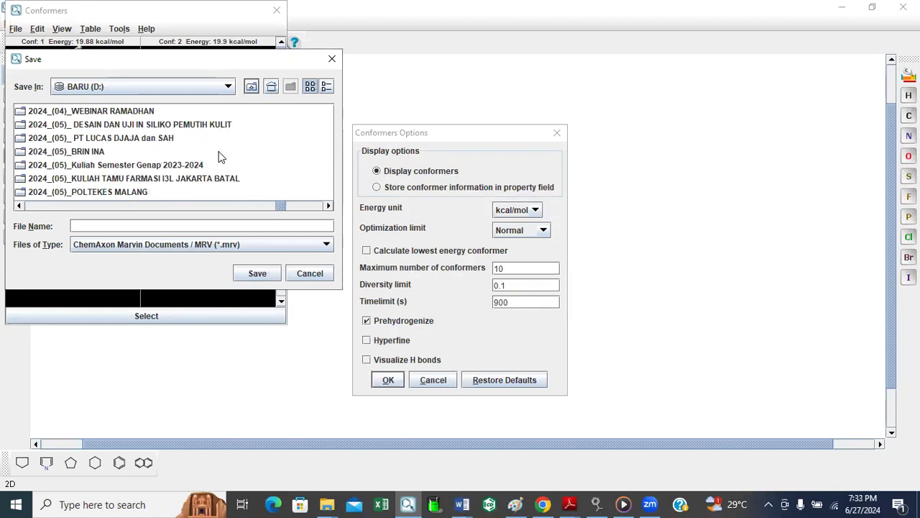
scroll(221, 156, "down", 3)
double_click(211, 178)
left_click(48, 156)
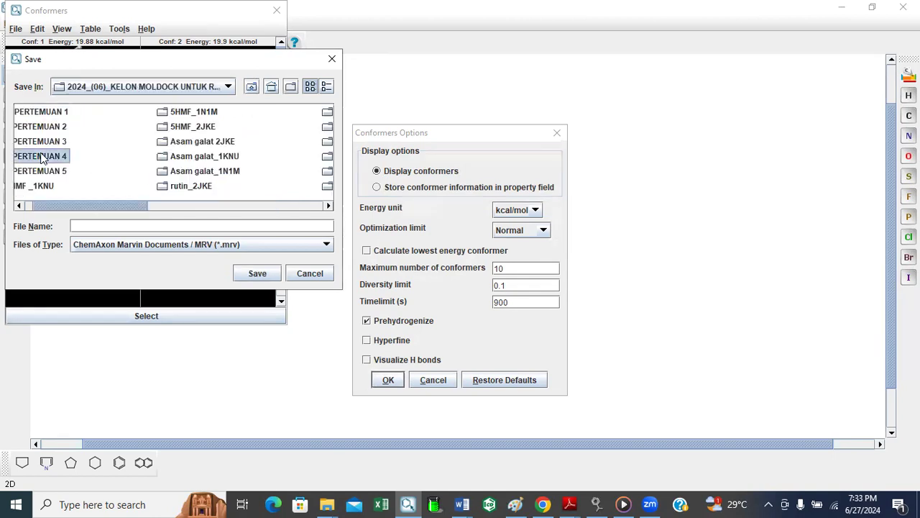
double_click(43, 157)
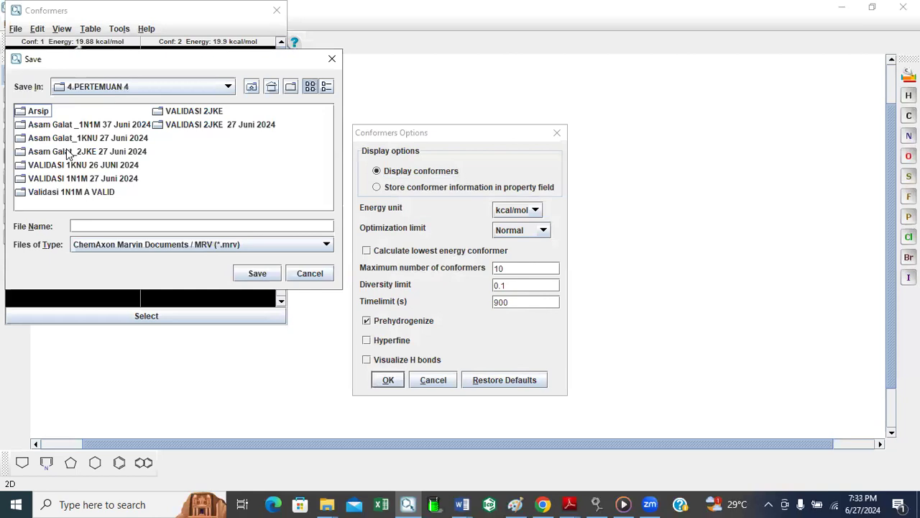
left_click(96, 138)
double_click(95, 136)
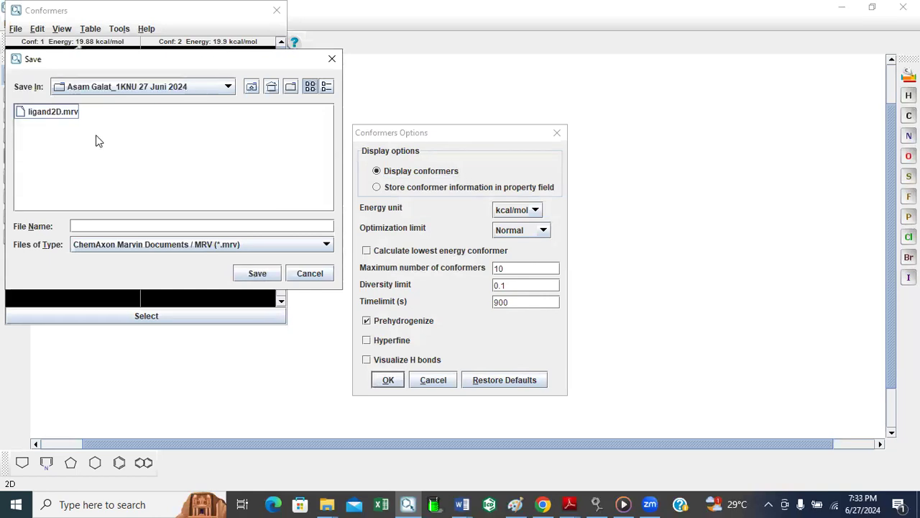
Save the conformers as ligand.mol2 in Tripos Mol2 format, and close the Conformers results and MarvinSketch
left_click(327, 245)
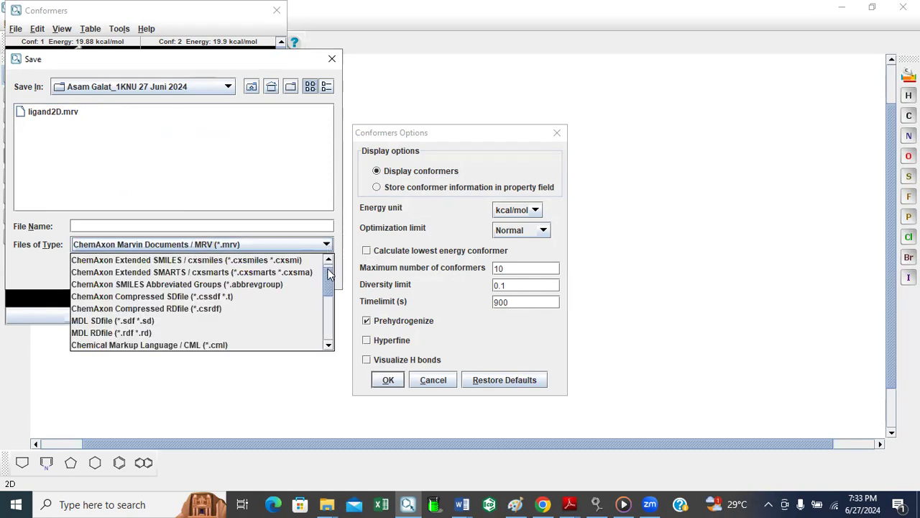
left_click_drag(328, 274, 336, 326)
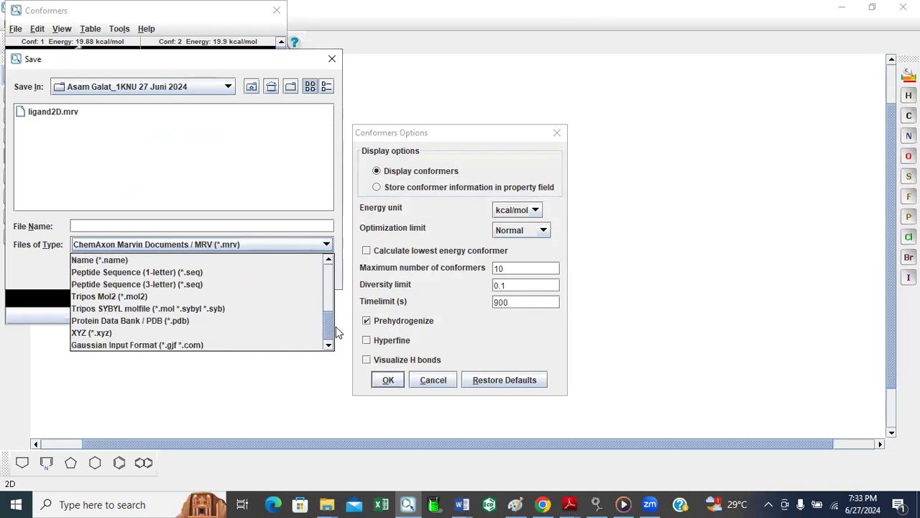
left_click(119, 296)
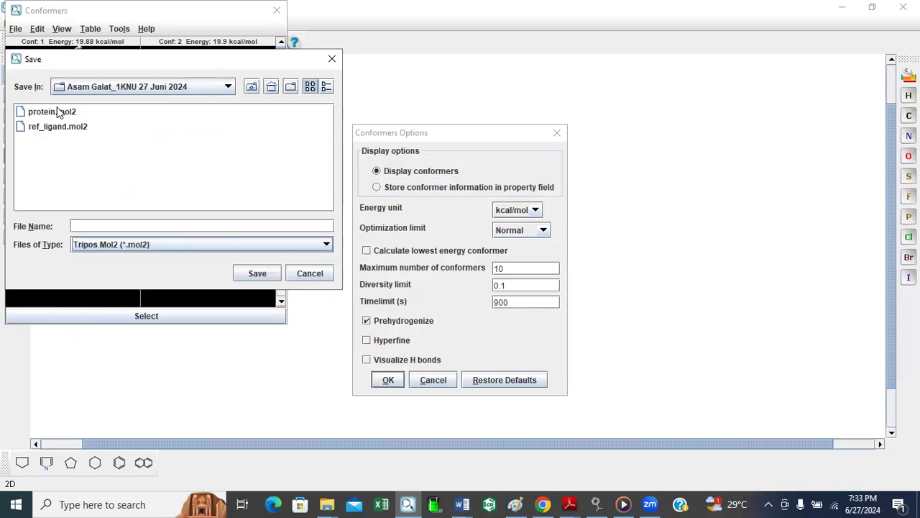
left_click(72, 227)
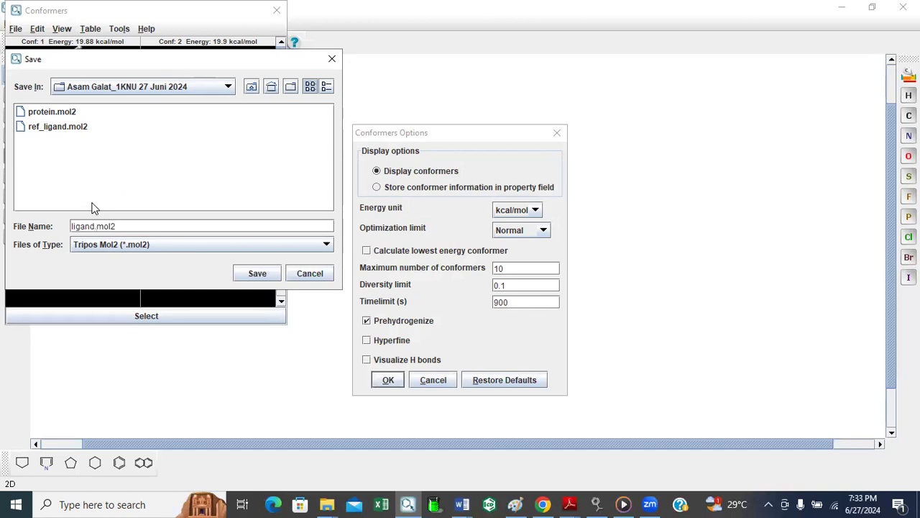
left_click(257, 275)
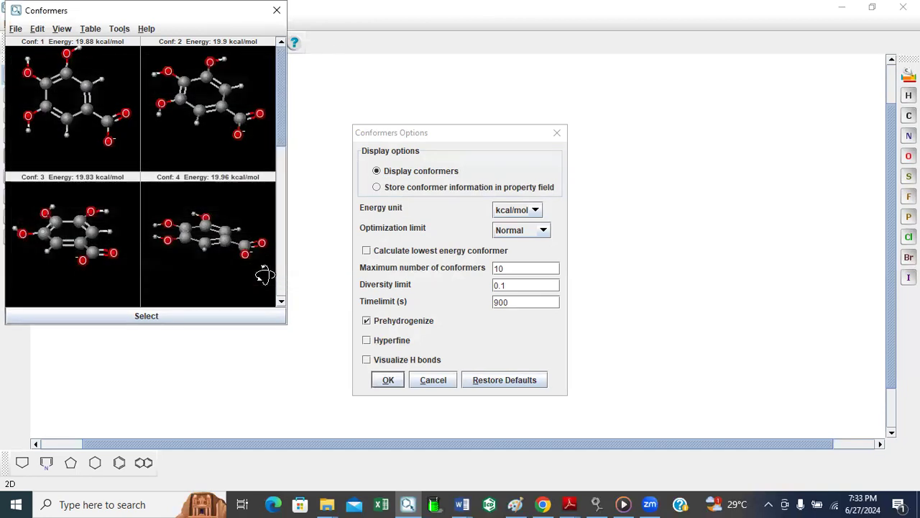
left_click(277, 12)
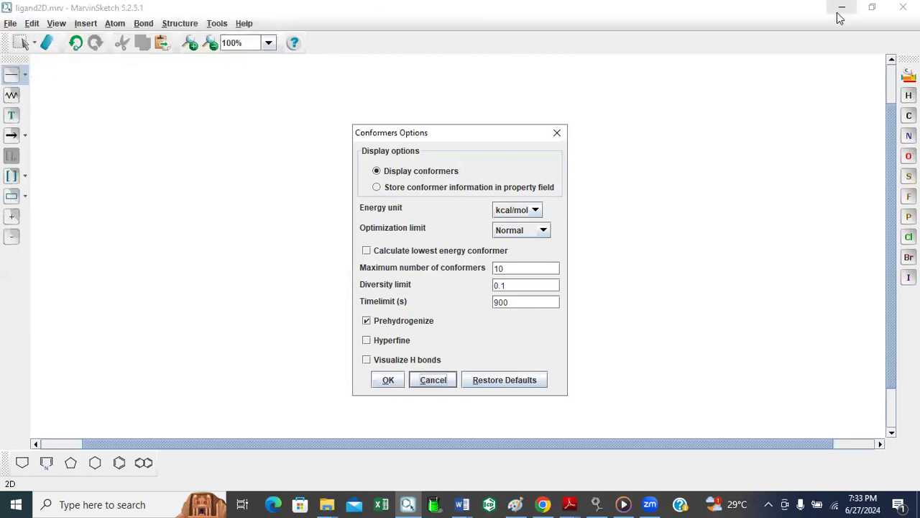
left_click(903, 8)
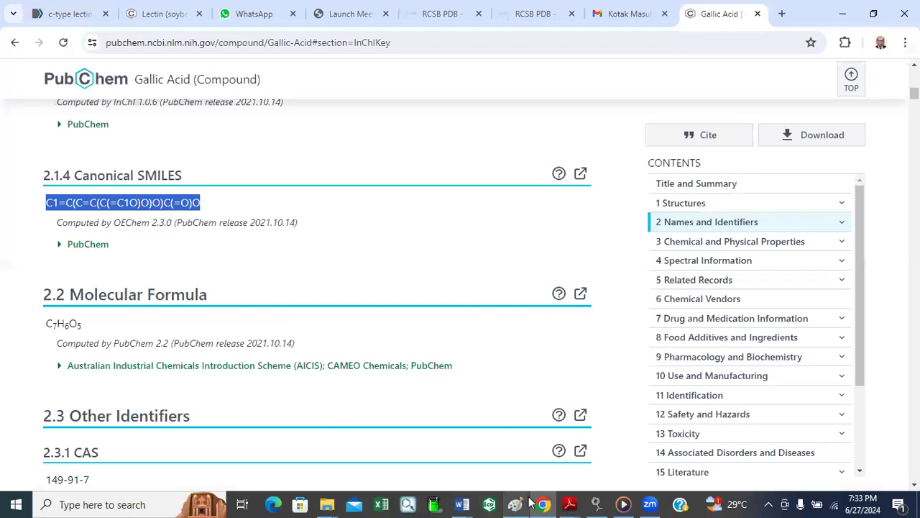
Switch to File Explorer and check the docking files in "Asam Galat_1KNU 27 Juni 2024", including cmd and mingwm10.dll
left_click(327, 501)
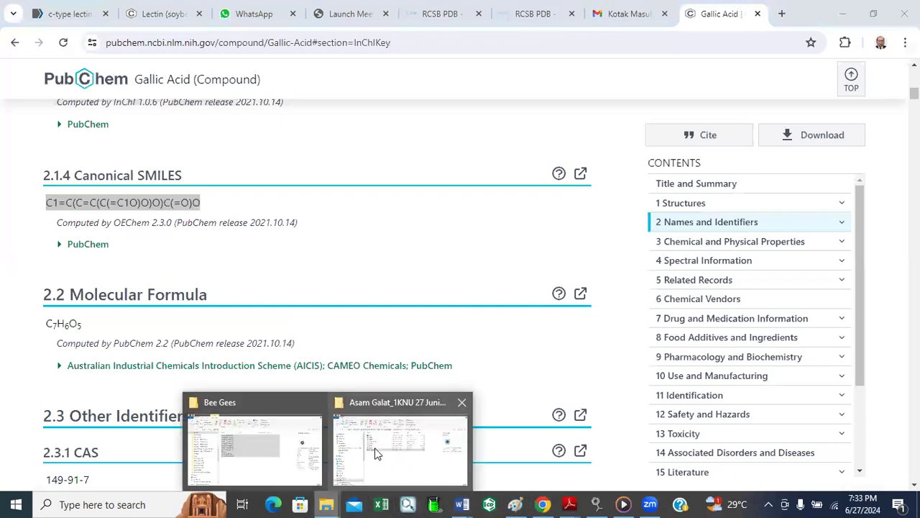
left_click(376, 453)
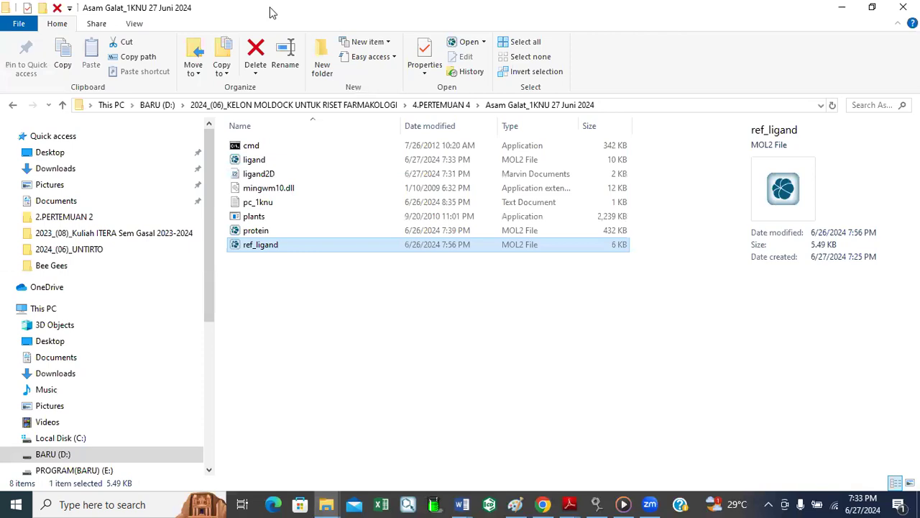
left_click(61, 105)
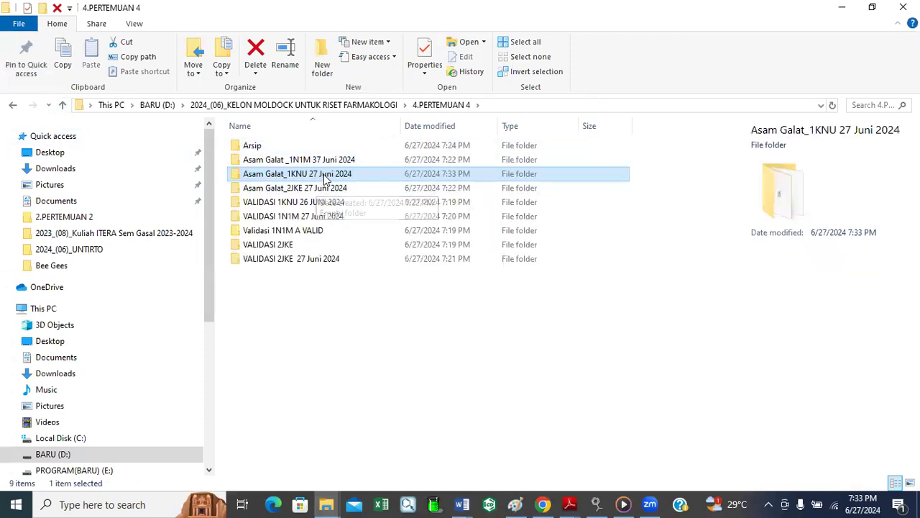
double_click(323, 176)
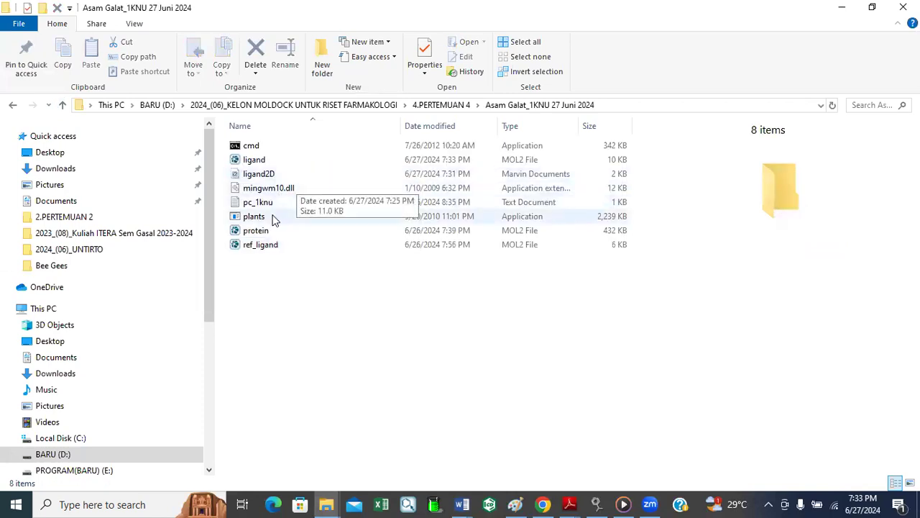
left_click(266, 146)
left_click(278, 191)
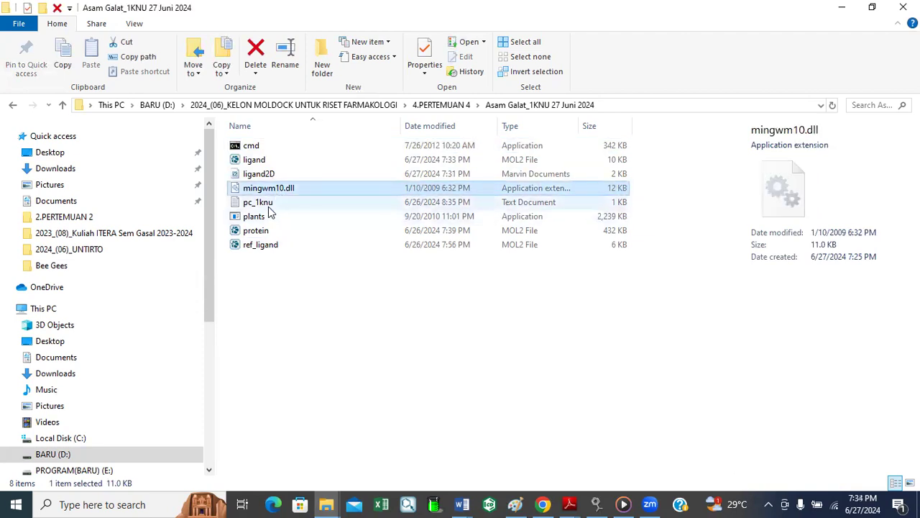
Check the remaining docking files in the gallic acid 1KNU folder: pc_1knu, plants, protein and ref_ligand
left_click(269, 204)
left_click(272, 218)
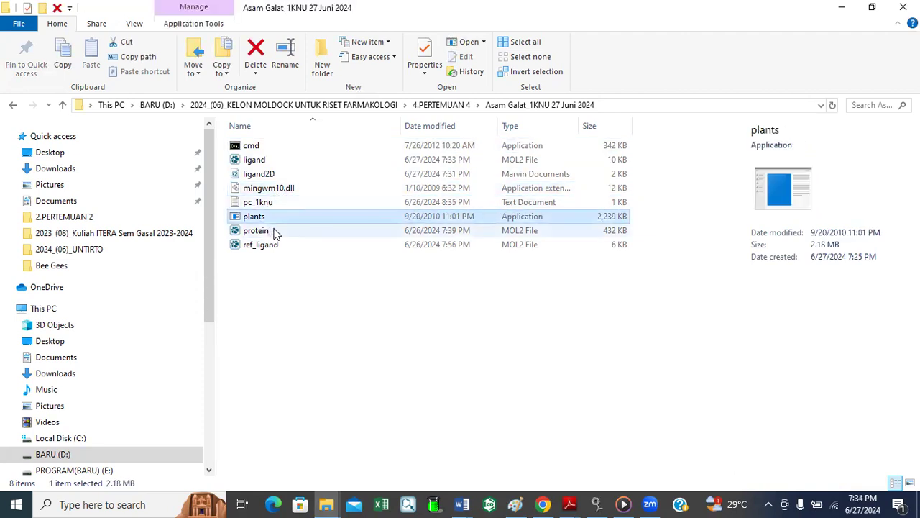
left_click(275, 232)
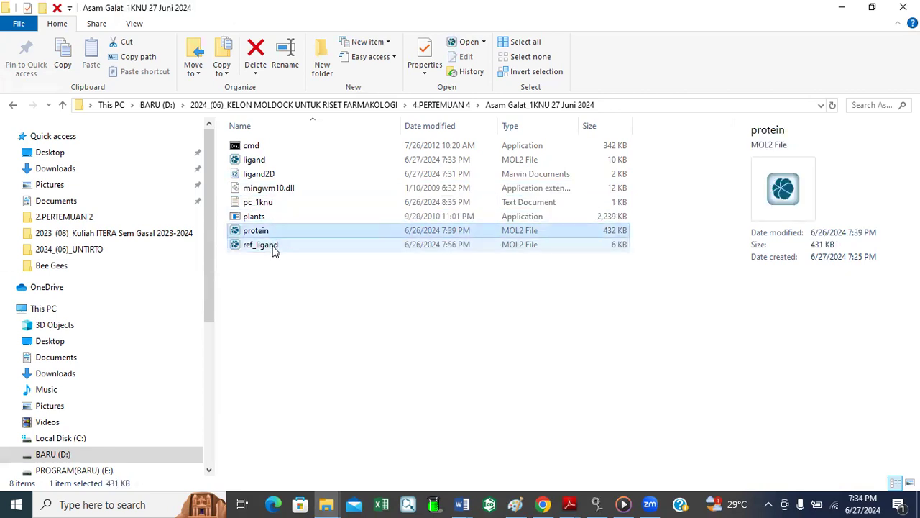
left_click(274, 247)
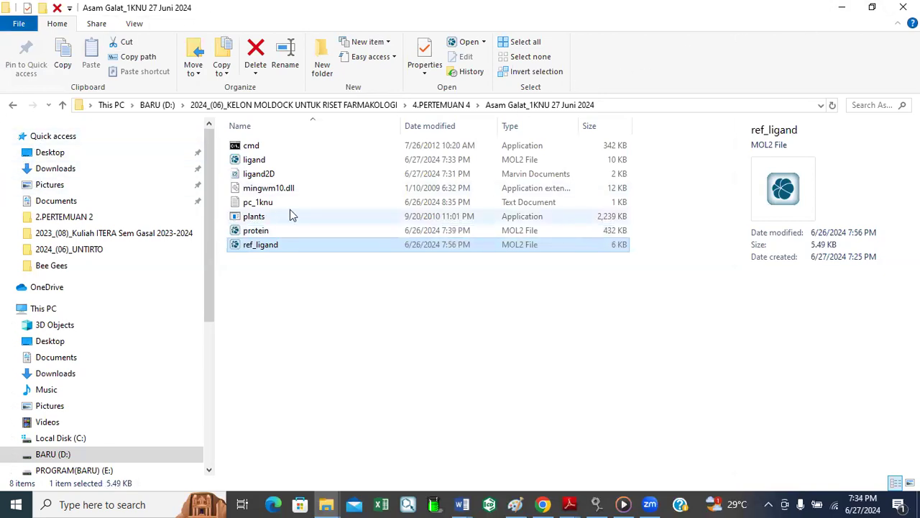
Copy the ligand MOL2 file from the 1KNU folder into "Asam Galat _1N1M 37 Juni 2024" and "Asam Galat_2JKE 27 Juni 2024"
left_click(256, 163)
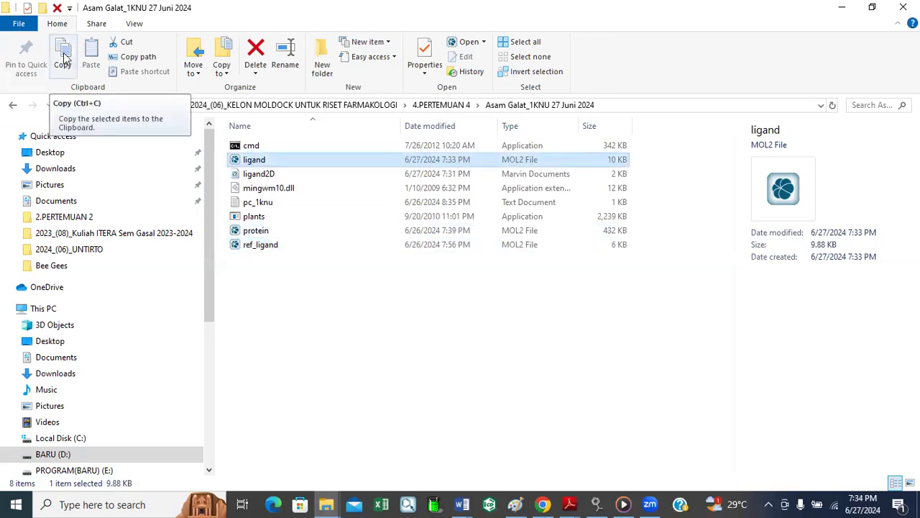
left_click(63, 105)
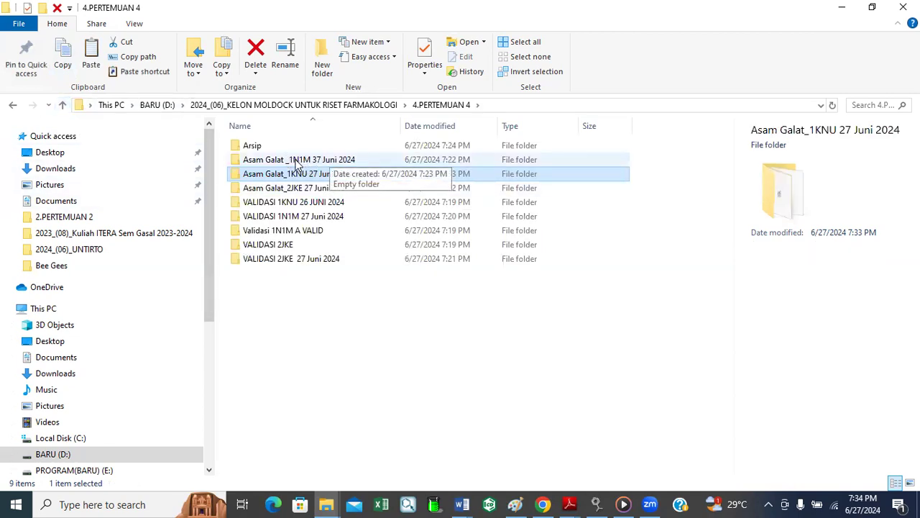
double_click(296, 160)
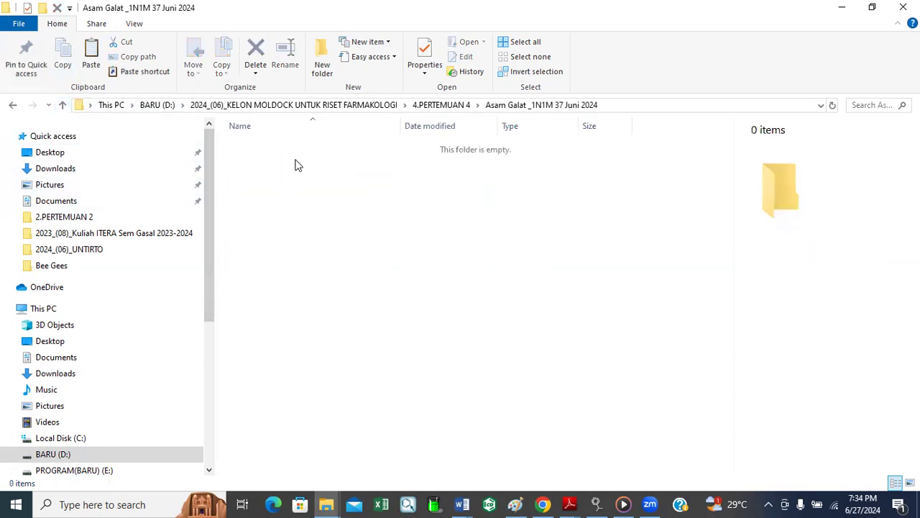
left_click(90, 50)
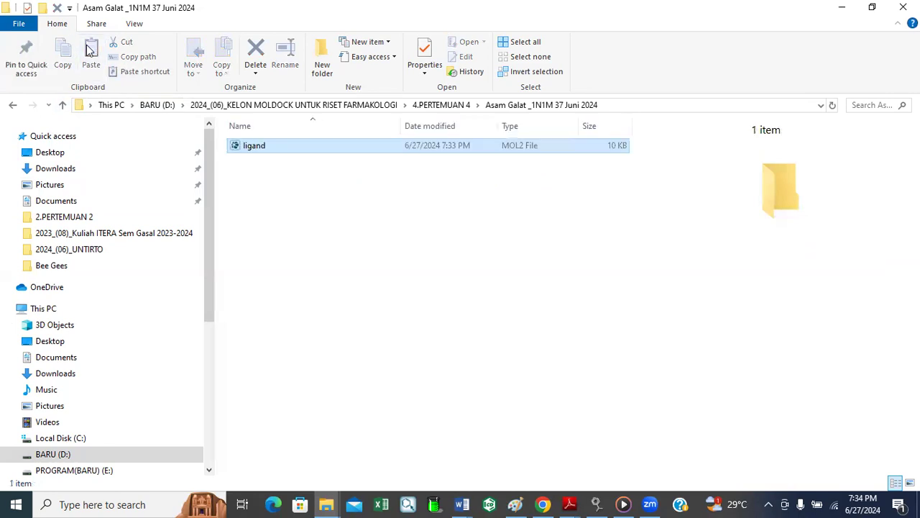
left_click(63, 106)
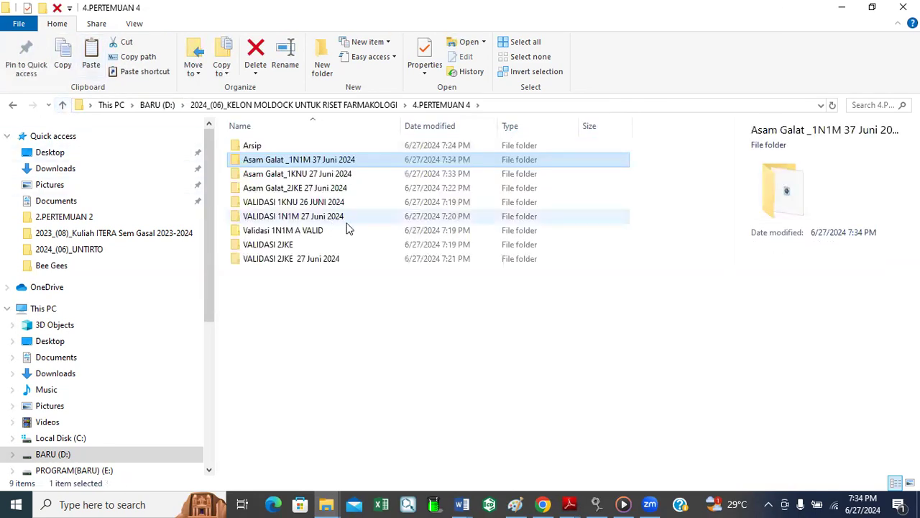
double_click(297, 188)
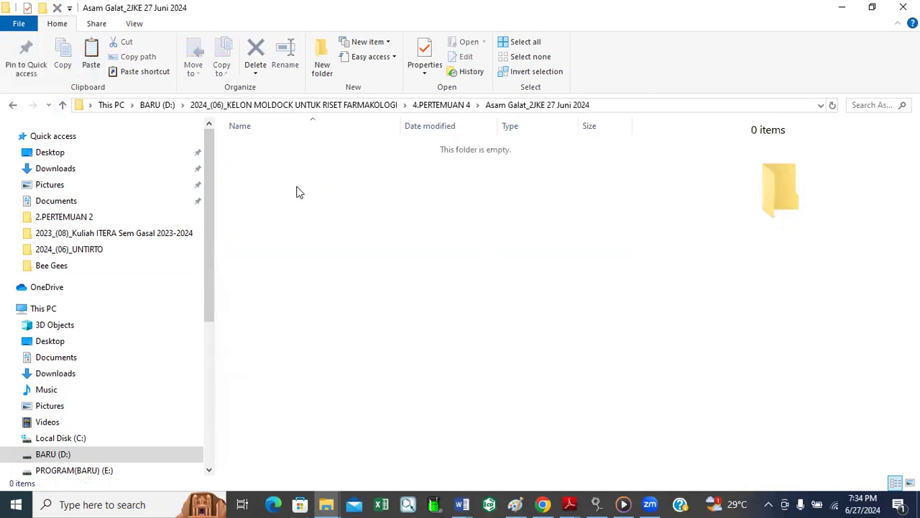
left_click(91, 56)
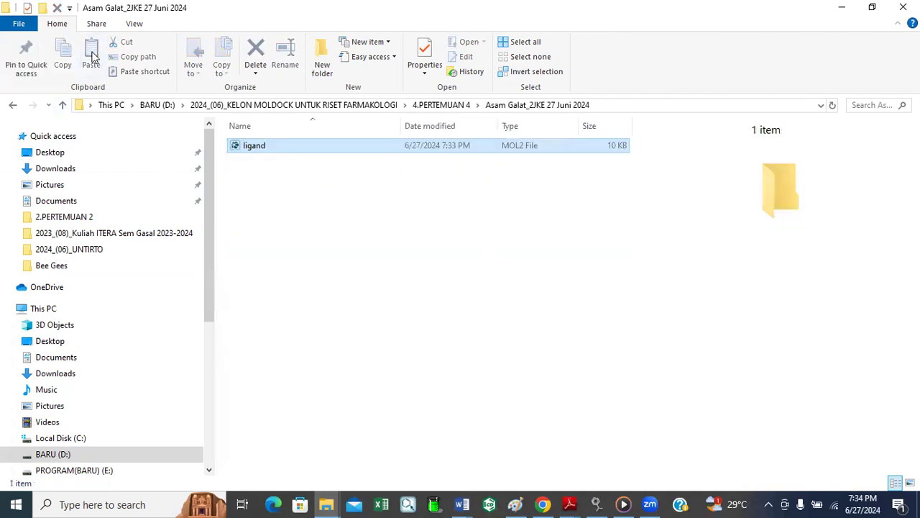
Check the contents of the "VALIDASI 1N1M 27 Juni 2024" folder and return to 4.PERTEMUAN 4
left_click(63, 106)
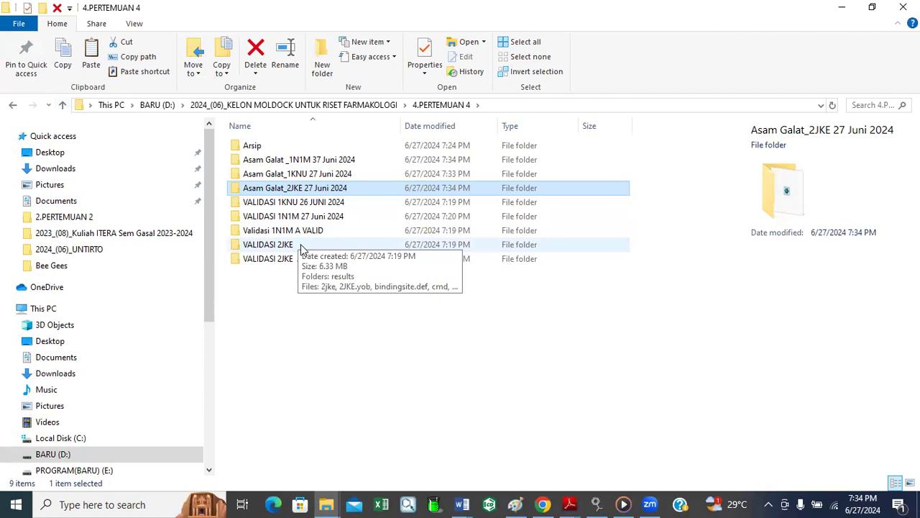
double_click(325, 217)
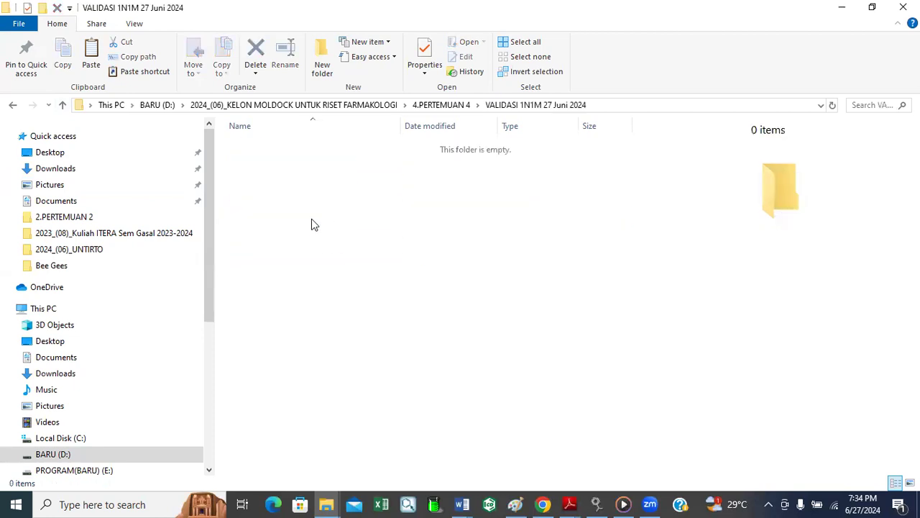
left_click(63, 107)
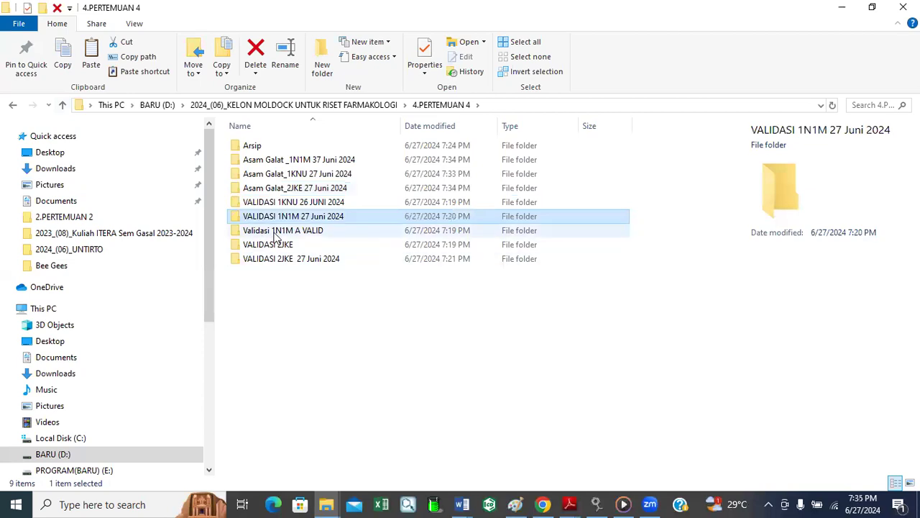
Copy ligand, ref_ligand, protein, pc_1n1m, mingwm10.dll, cmd and plants from the "Validasi 1N1M A VALID" folder
mouse_move(274, 237)
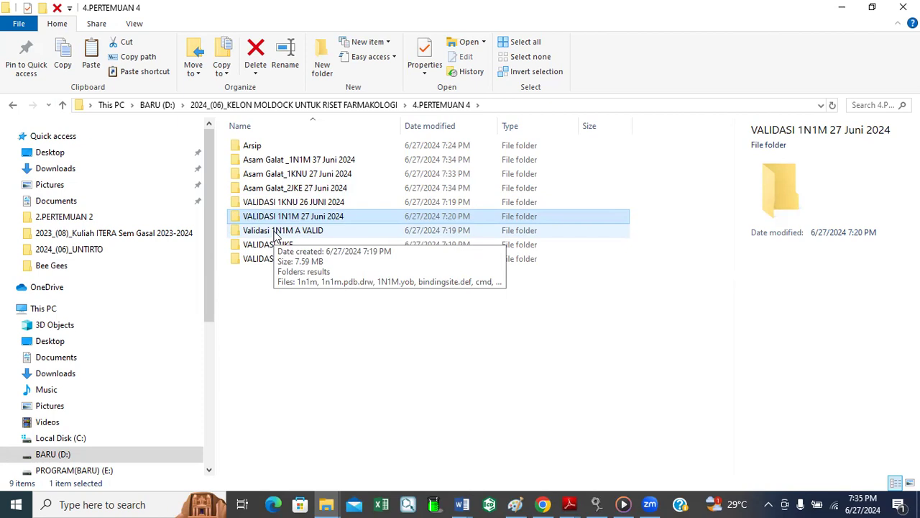
double_click(275, 235)
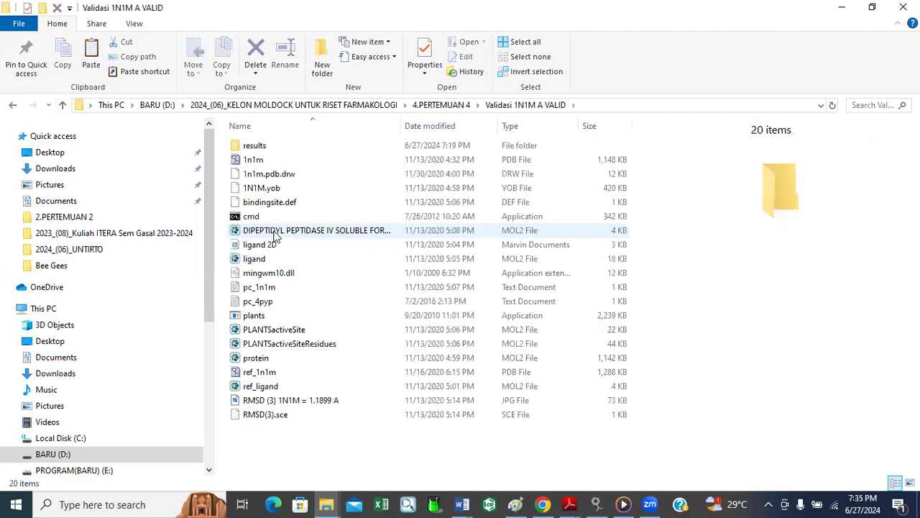
left_click(263, 260)
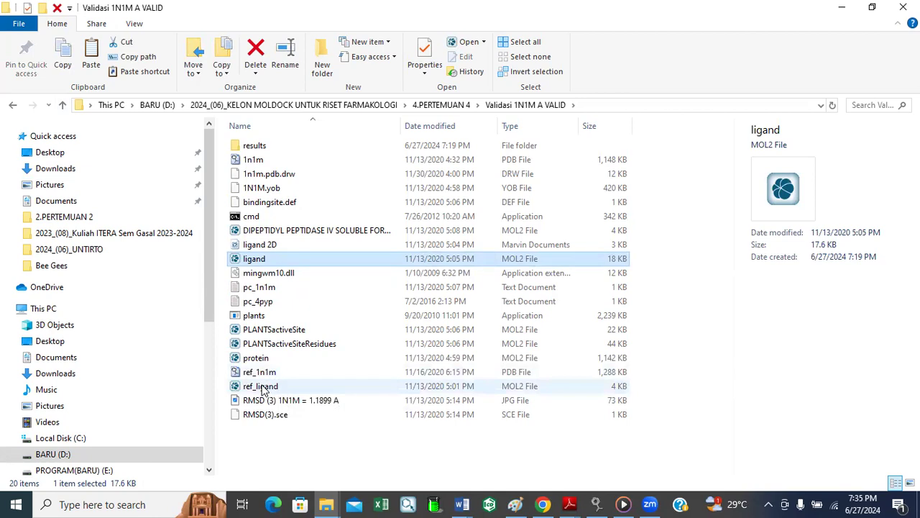
left_click(262, 387, "ctrl")
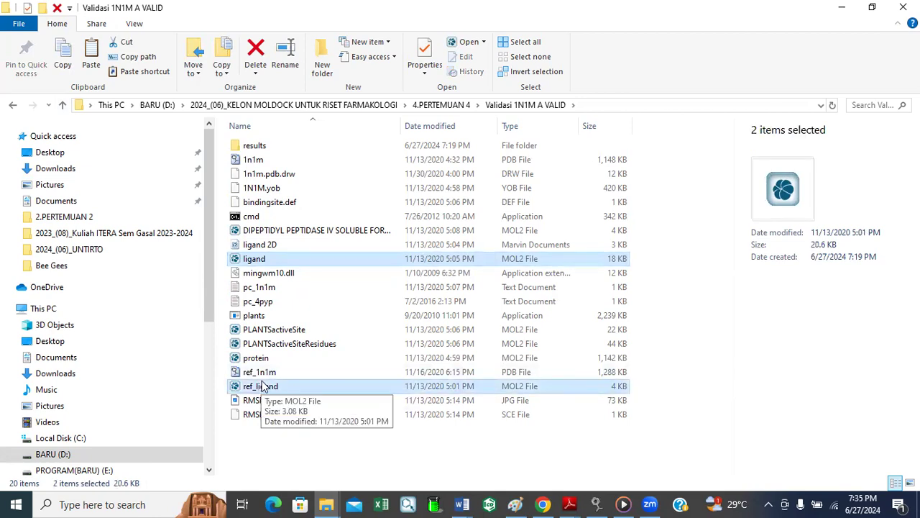
left_click(253, 357, "ctrl")
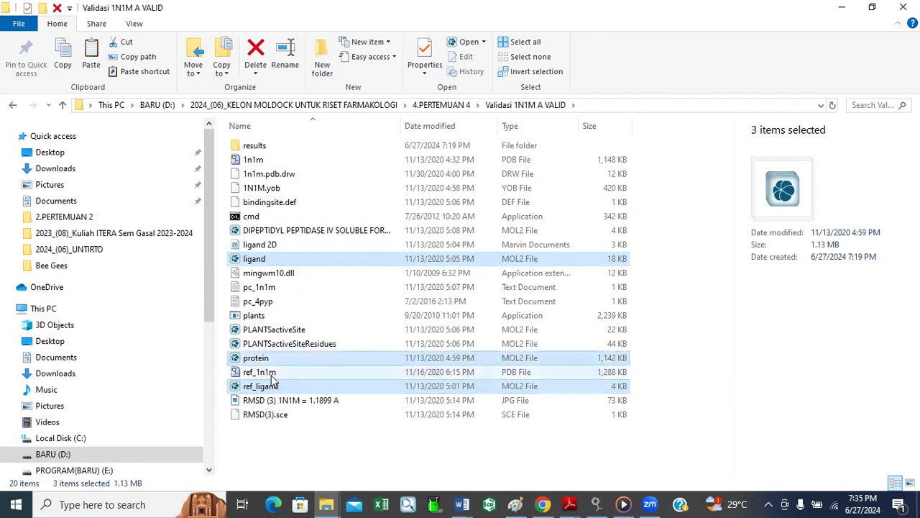
left_click(263, 289, "ctrl")
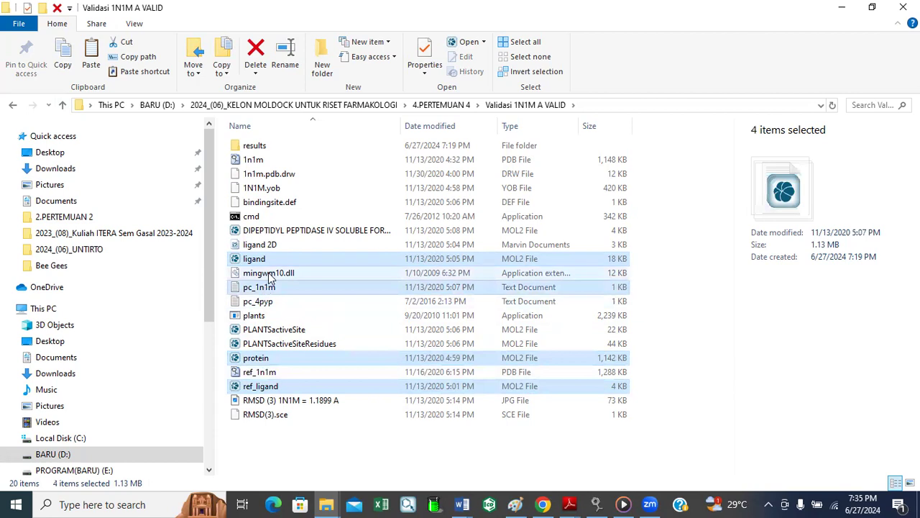
left_click(270, 274, "ctrl")
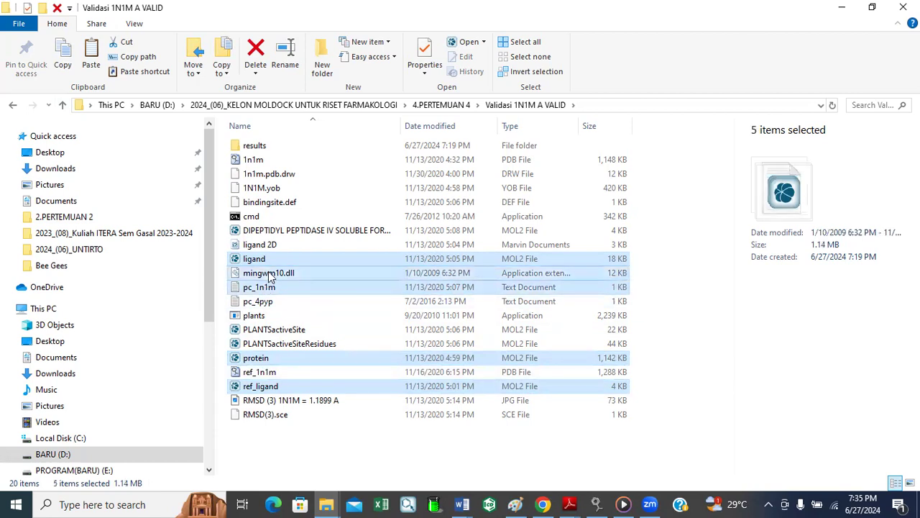
left_click(253, 217, "ctrl")
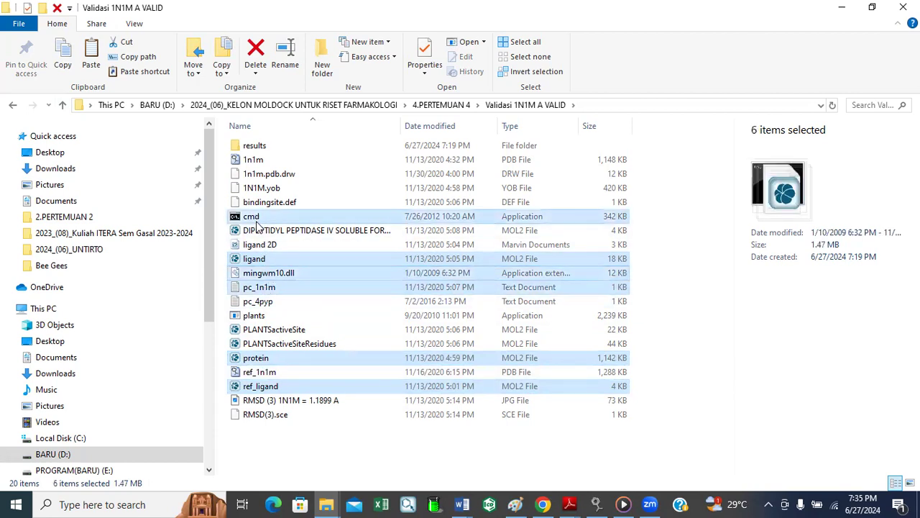
left_click(253, 318, "ctrl")
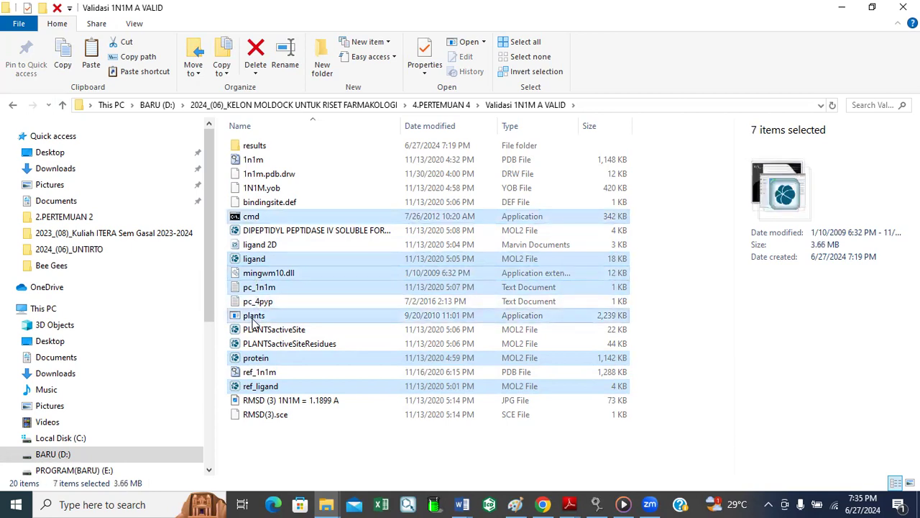
left_click(63, 57)
Paste the seven copied docking files into the "VALIDASI 1N1M 27 Juni 2024" folder and clear the selection
left_click(62, 106)
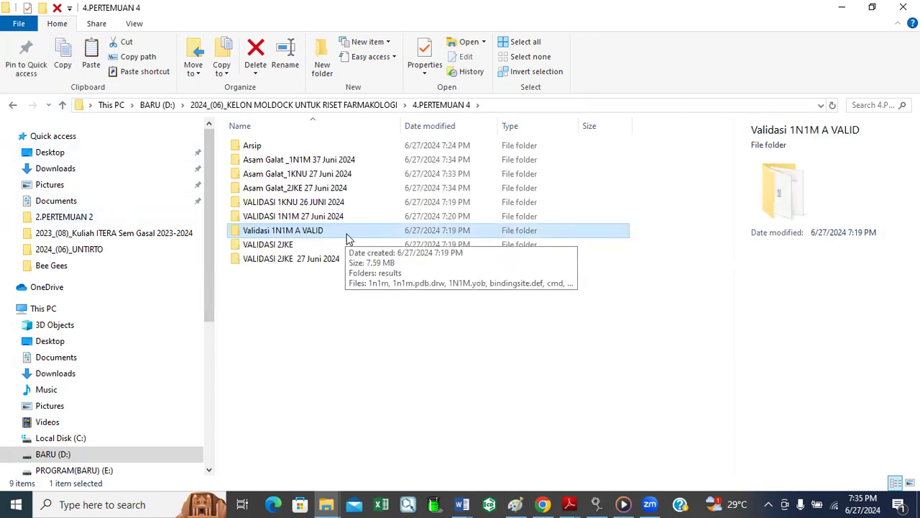
double_click(314, 217)
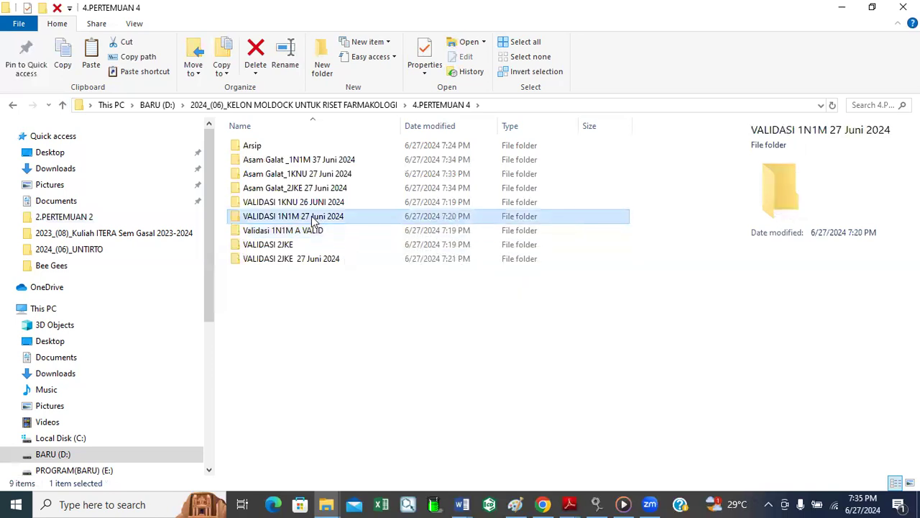
left_click(89, 52)
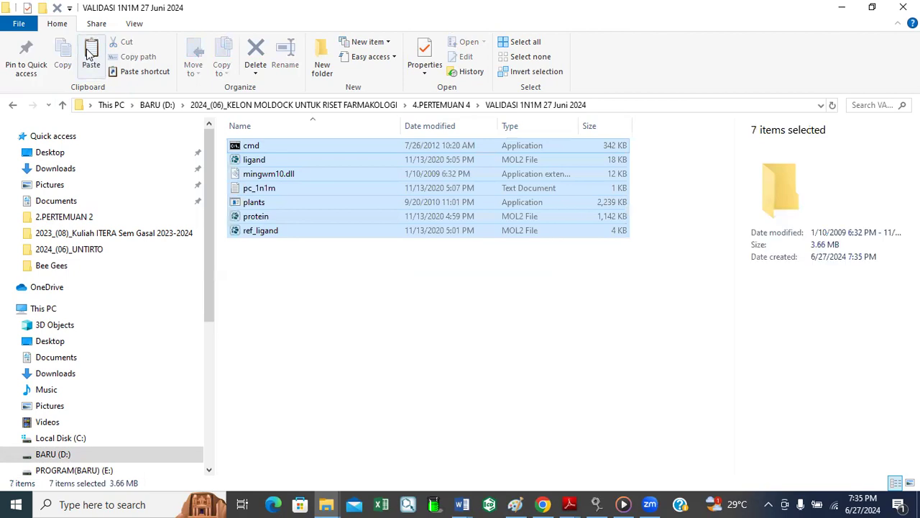
left_click(314, 281)
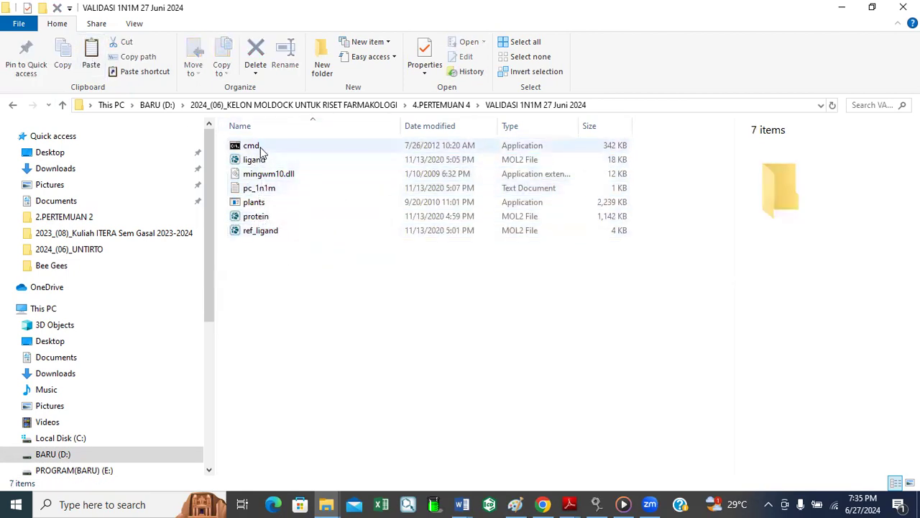
Check the pasted cmd, mingwm10.dll, pc_1n1m and plants files in "VALIDASI 1N1M 27 Juni 2024"
left_click(255, 147)
left_click(267, 174)
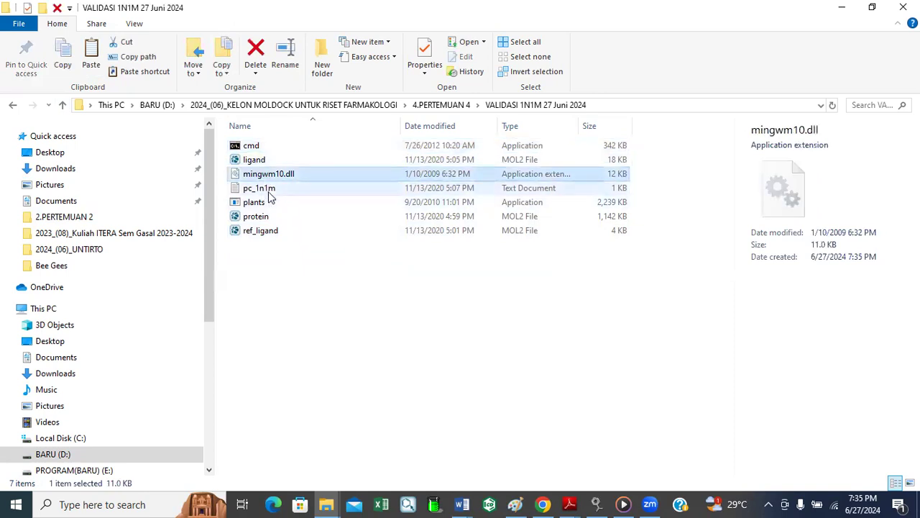
left_click(267, 189)
left_click(265, 203)
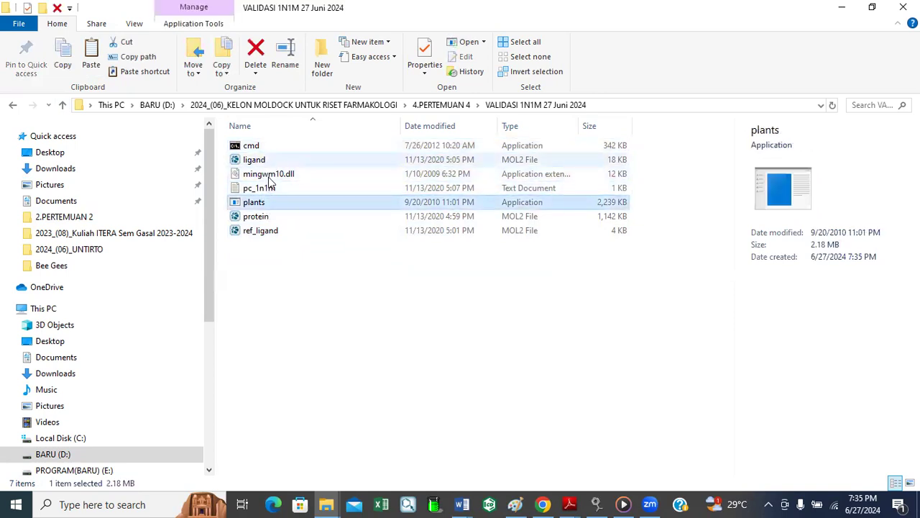
Create a folder named "Validasi 2JKE 27 Juni 2024" in 4.PERTEMUAN 4
left_click(63, 106)
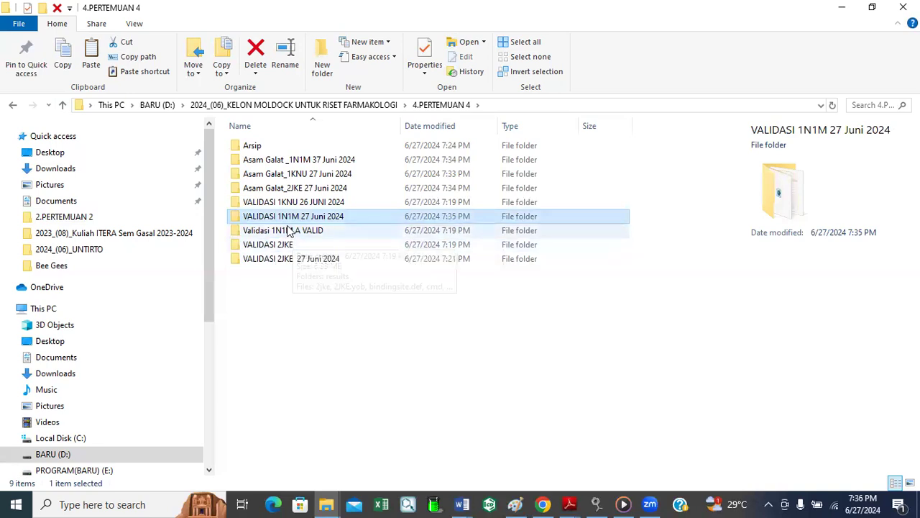
left_click(322, 57)
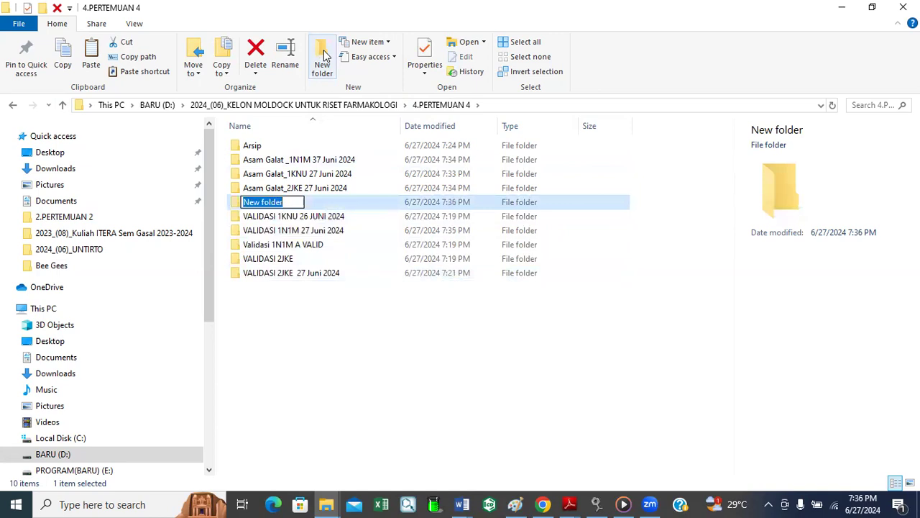
type("Va")
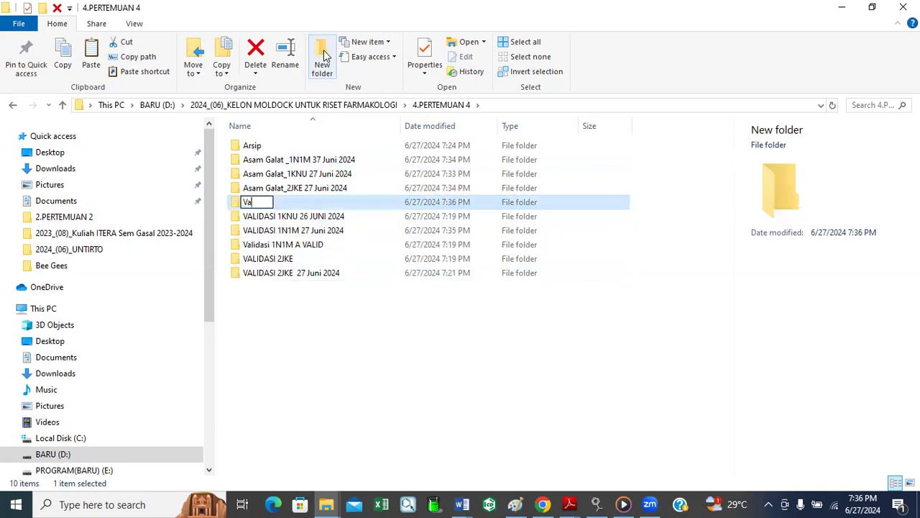
type("lidasi 2")
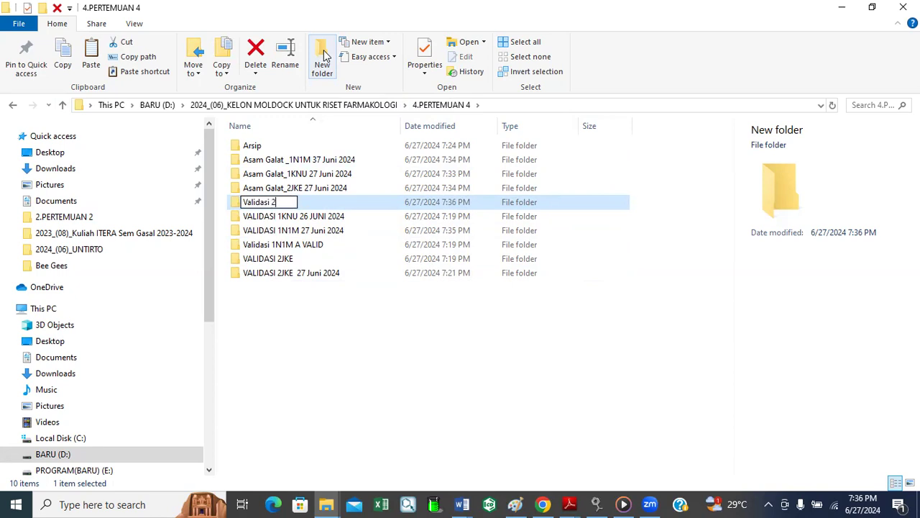
type("JKE 27 Juni")
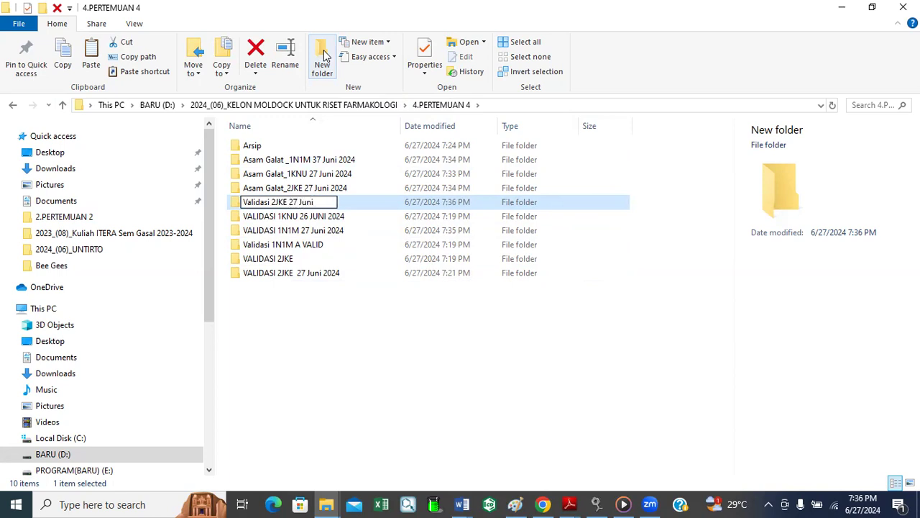
type(" 2024")
key("Return")
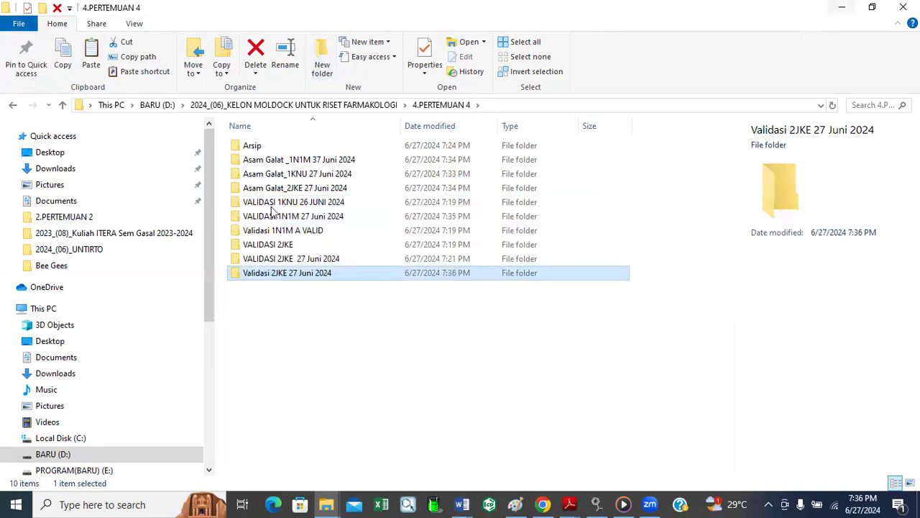
Copy cmd, ligand, mingwm10.dll, pc_2jke, plants, protein and ref_ligand from the "VALIDASI 2JKE" folder
double_click(272, 245)
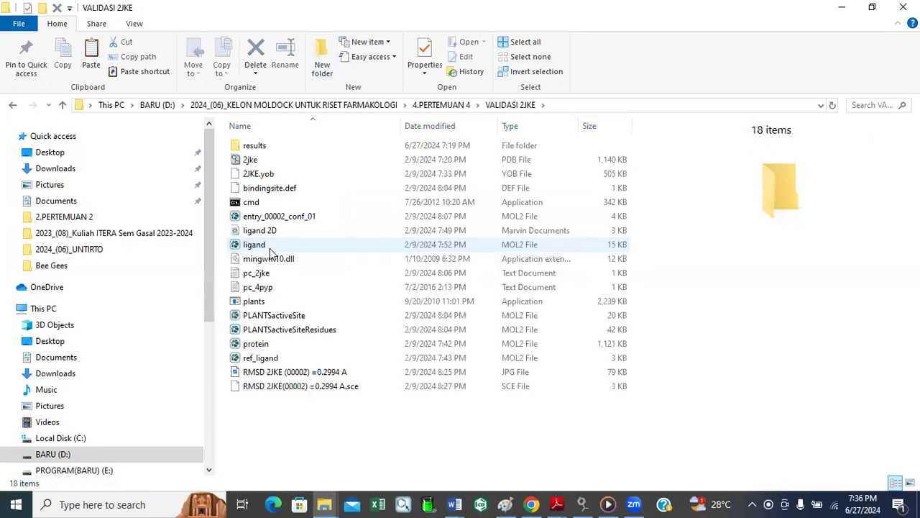
left_click(248, 203)
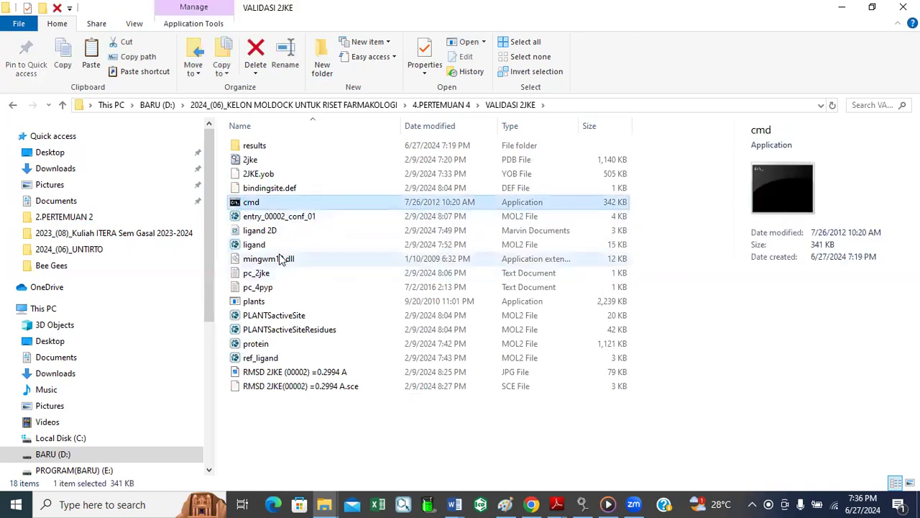
left_click(279, 260, "ctrl")
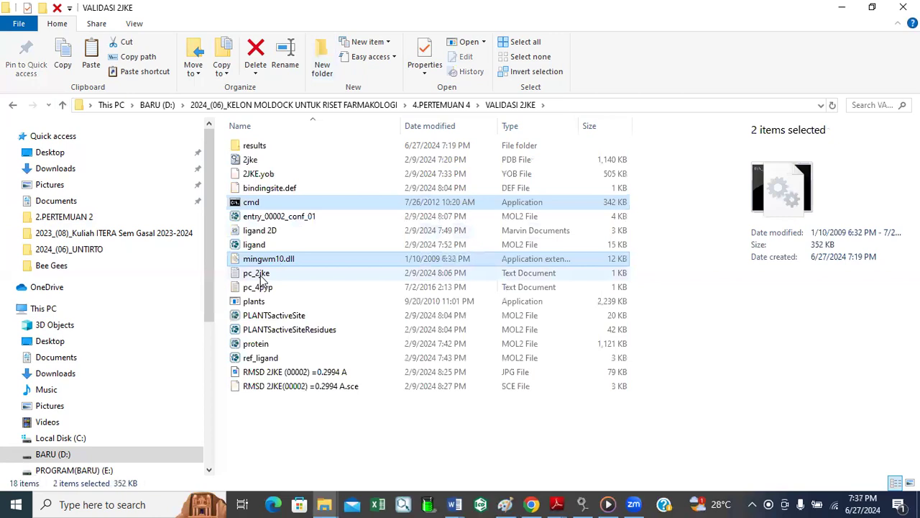
left_click(260, 275, "ctrl")
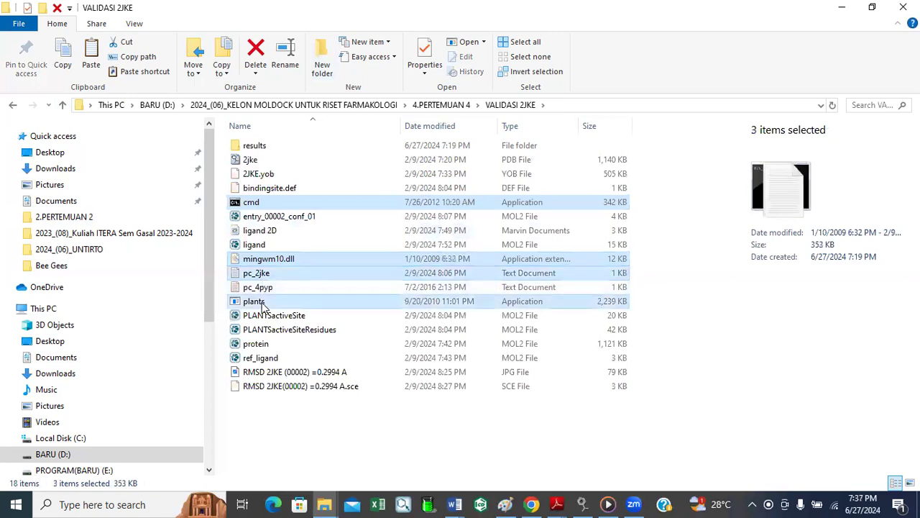
left_click(263, 305, "ctrl")
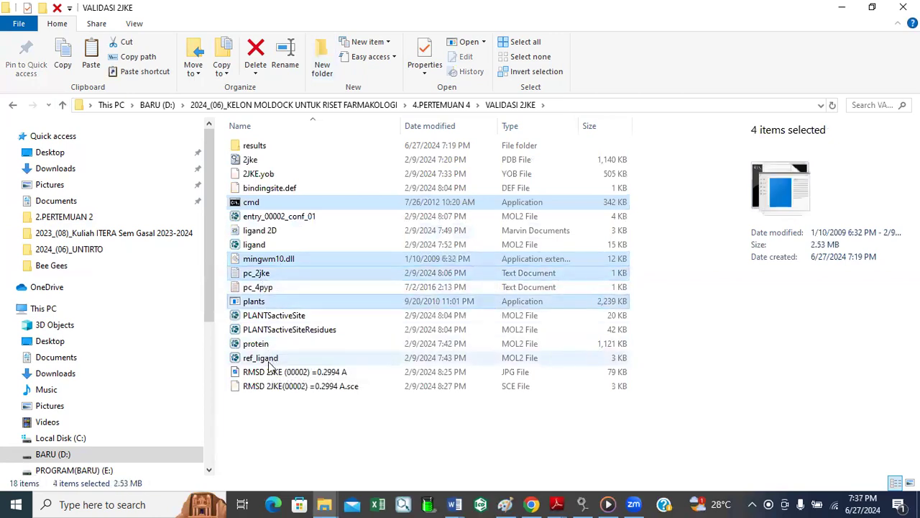
left_click(267, 343, "ctrl")
left_click(272, 358, "ctrl")
left_click_drag(271, 255, 260, 247)
left_click(261, 245, "ctrl")
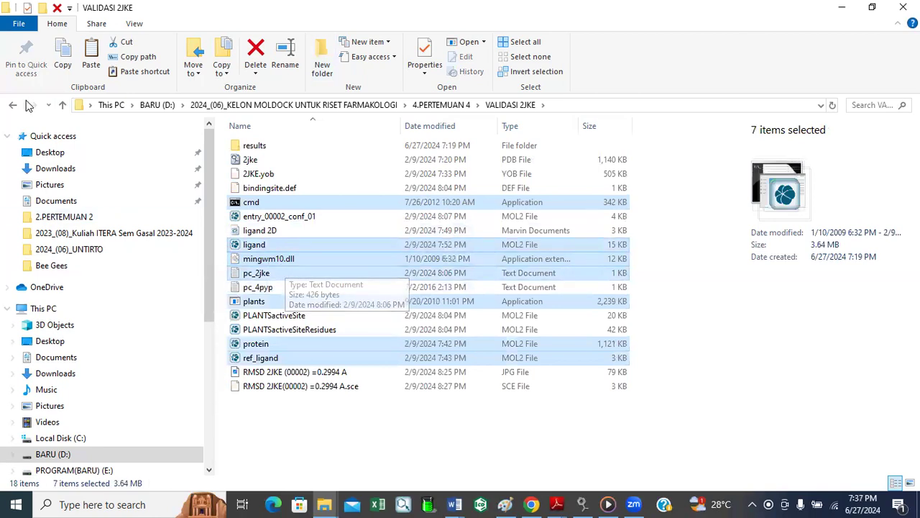
left_click(62, 52)
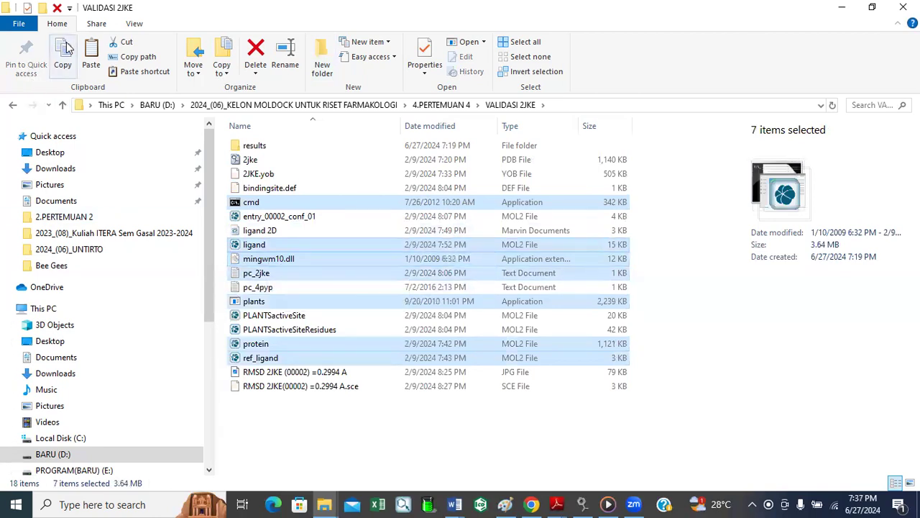
Paste the seven copied files into "Asam Galat_2JKE 27 Juni 2024", replacing the existing ligand.mol2
left_click(63, 106)
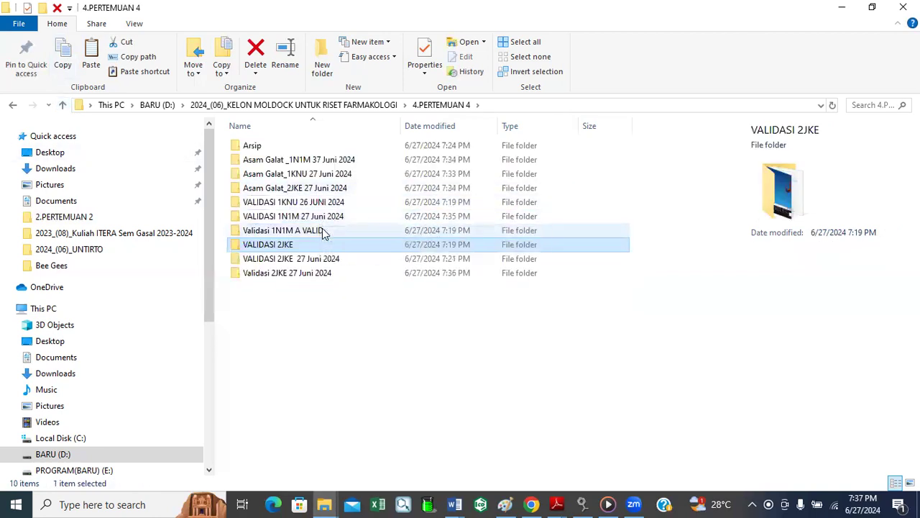
double_click(322, 190)
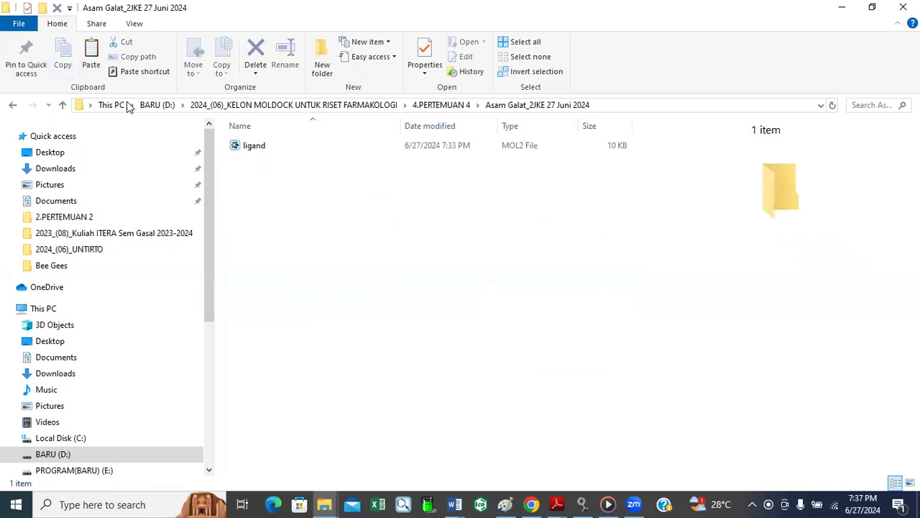
left_click(90, 54)
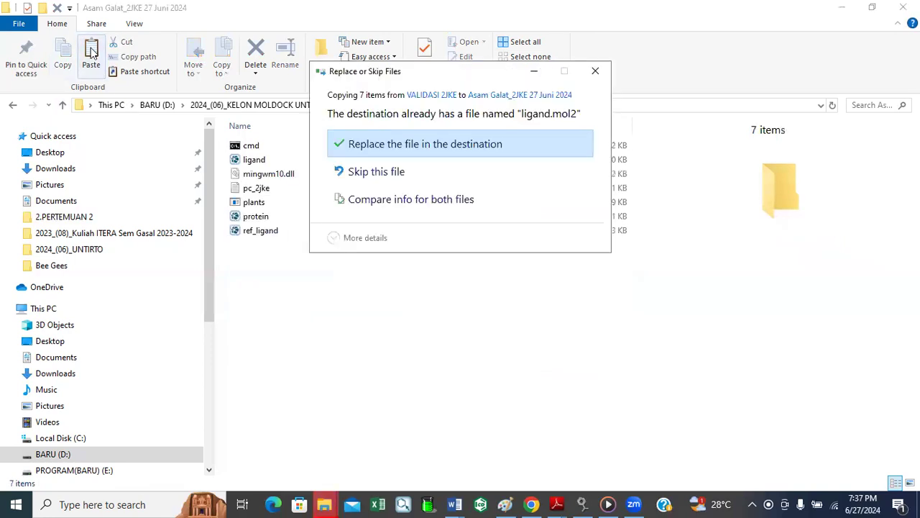
left_click(406, 144)
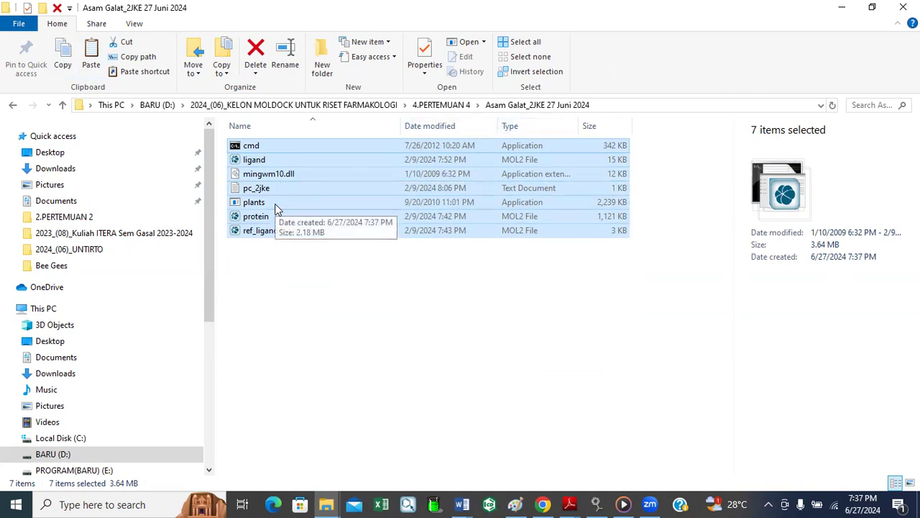
Delete ligand from "Asam Galat_2JKE 27 Juni 2024" and copy in the ligand file from "Asam Galat_1KNU 27 Juni 2024"
left_click(266, 159)
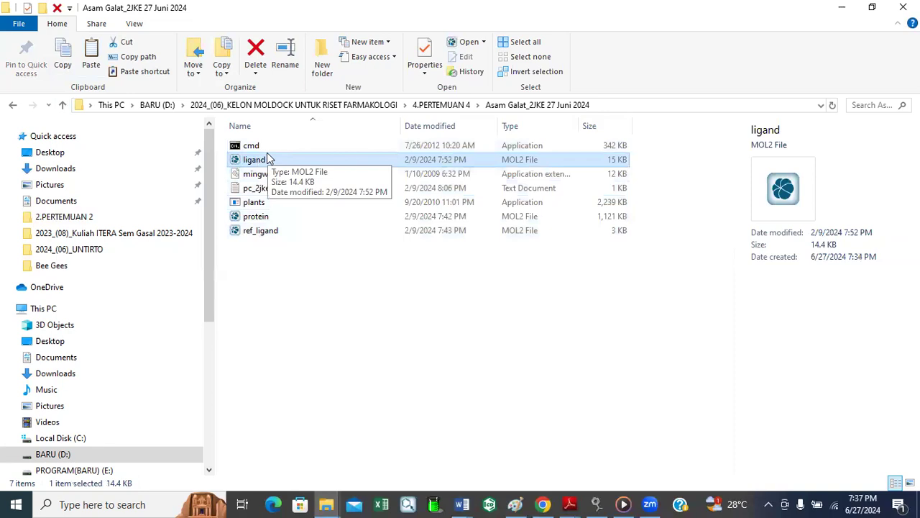
key("Delete")
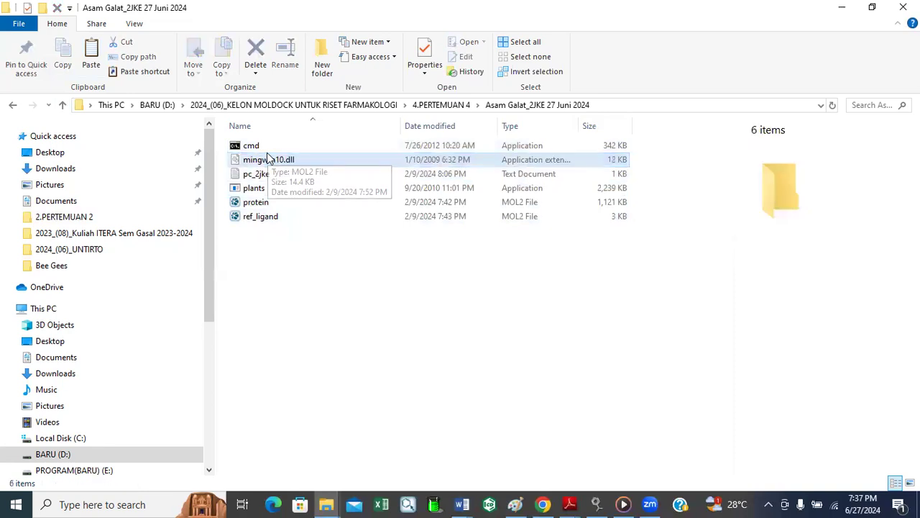
left_click(63, 106)
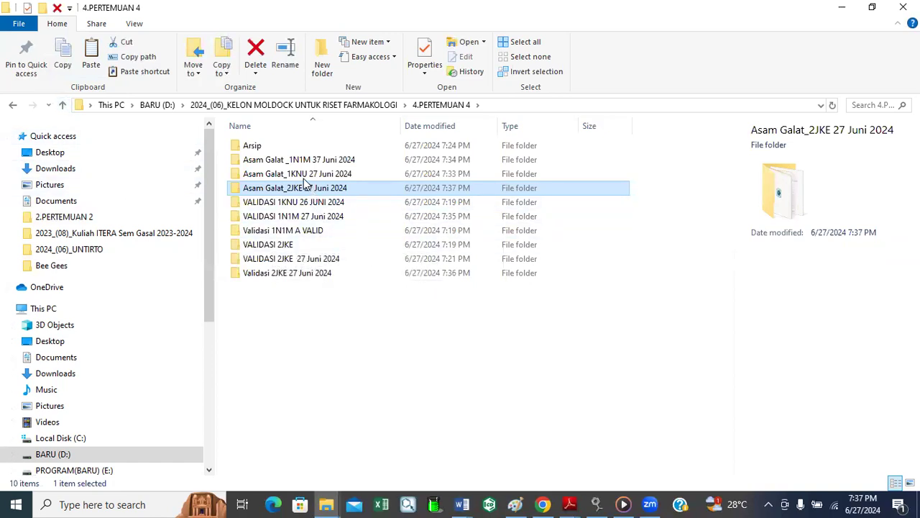
double_click(284, 175)
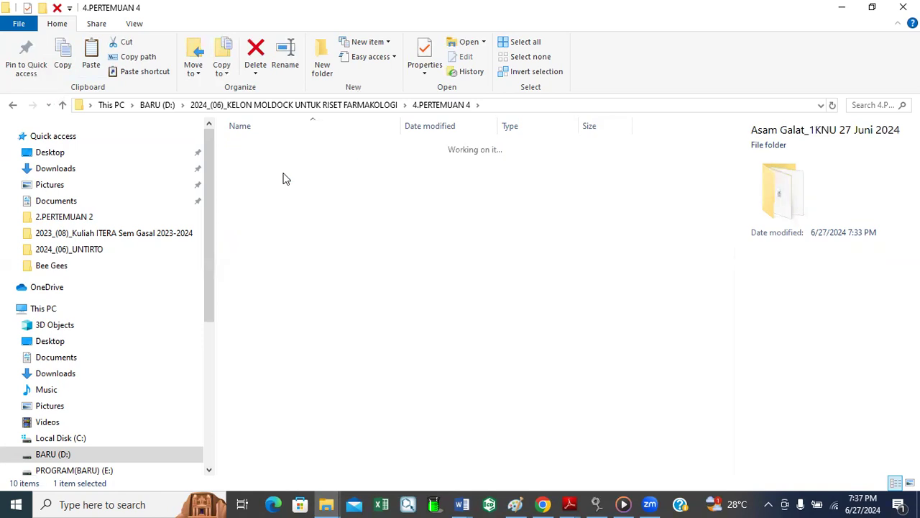
left_click(259, 160)
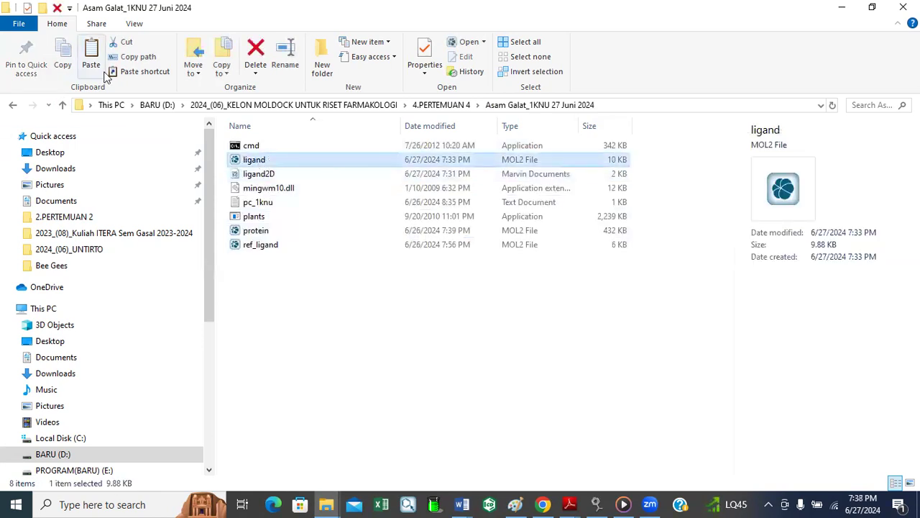
left_click(63, 105)
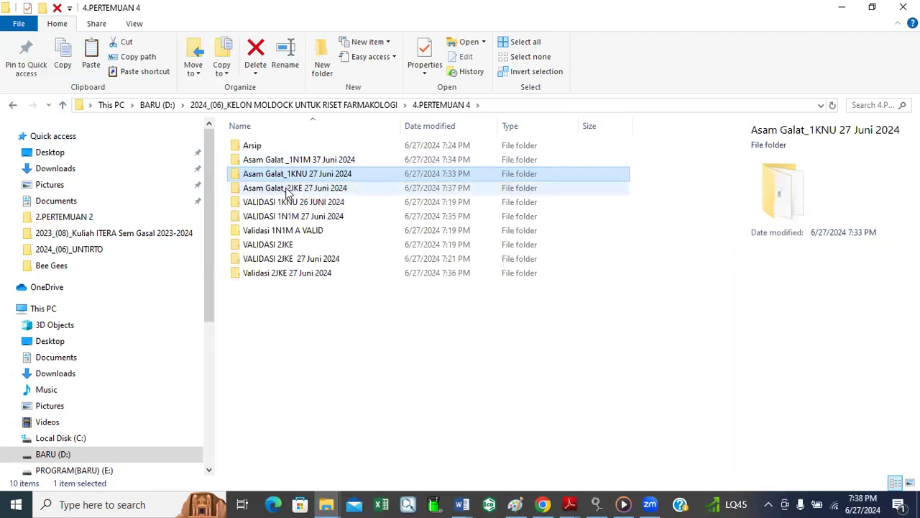
double_click(288, 188)
left_click(91, 58)
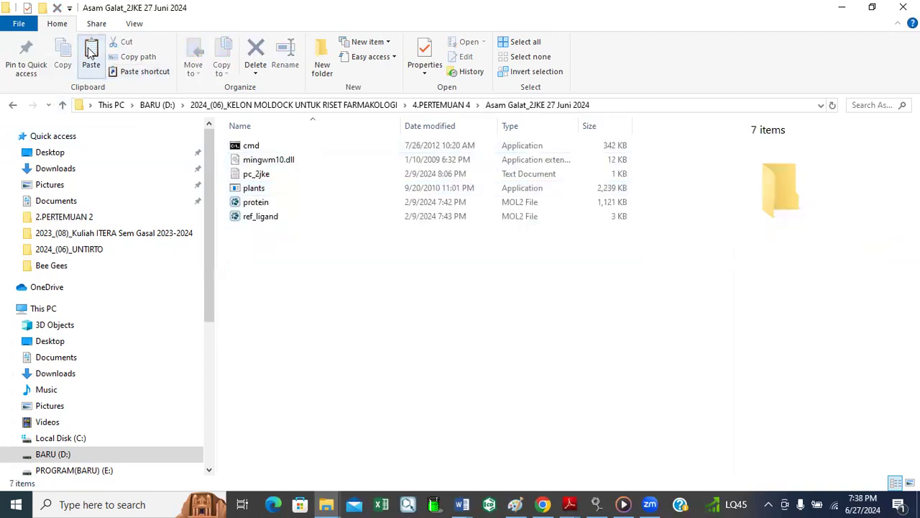
Copy the seven docking files cmd, ligand, mingwm10.dll, pc_2jke, plants, protein and ref_ligand from "VALIDASI 2JKE" for the dated validation folder
left_click(62, 105)
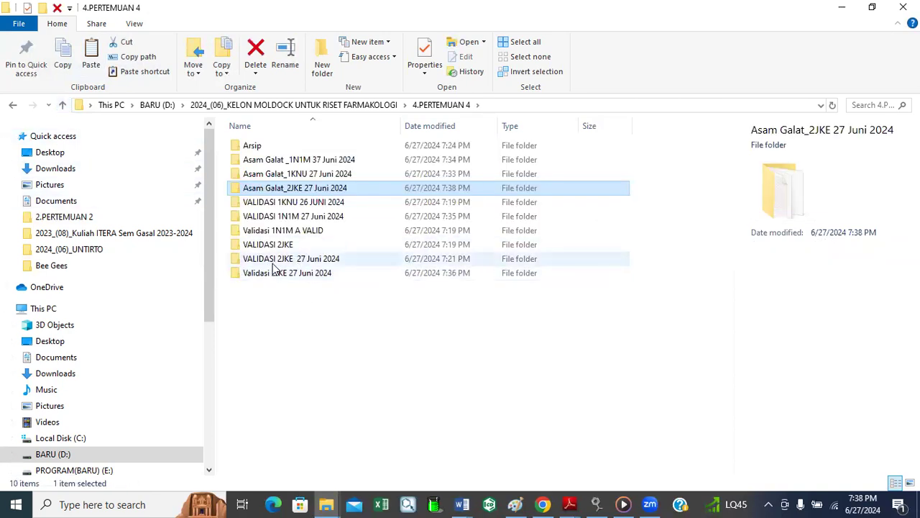
double_click(319, 260)
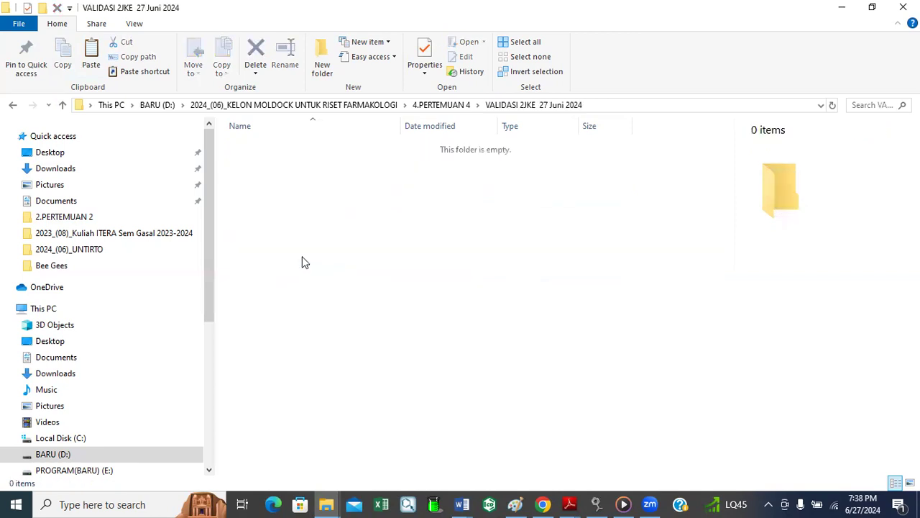
left_click(63, 107)
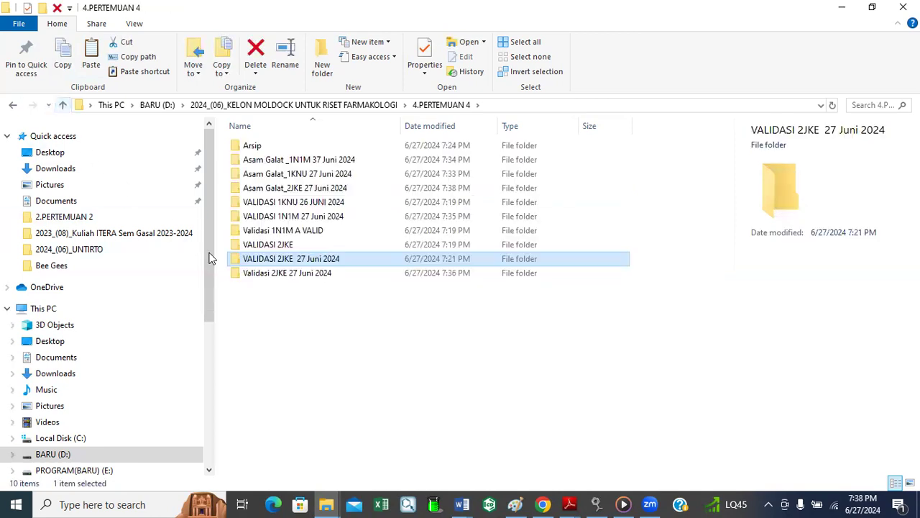
double_click(276, 245)
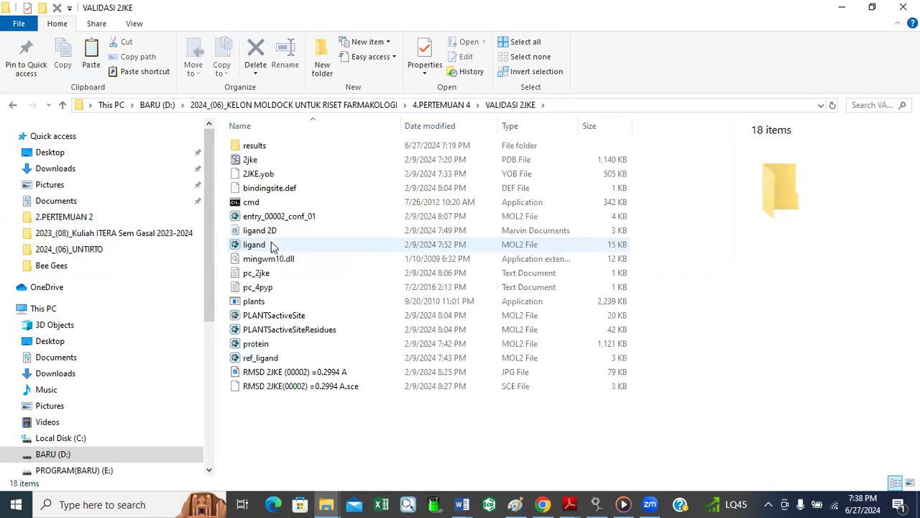
left_click(250, 203)
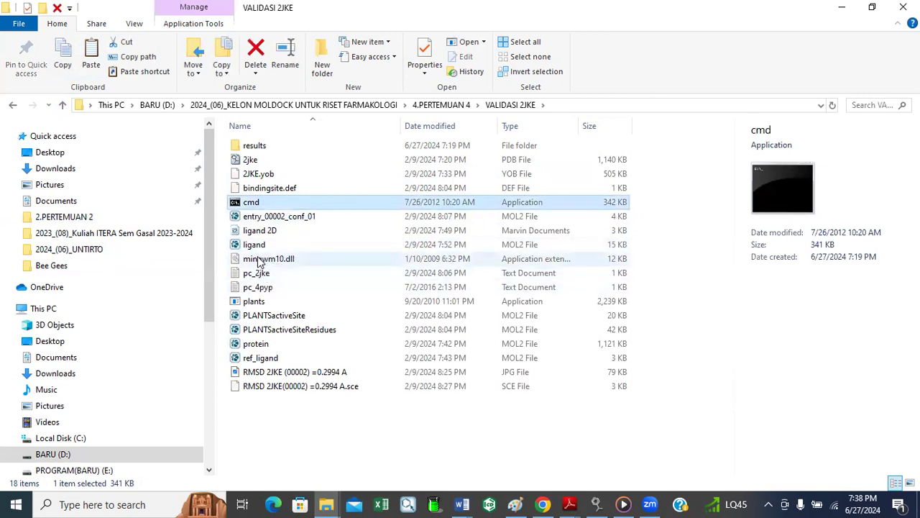
left_click(259, 261, "ctrl")
left_click(258, 274, "ctrl")
left_click(256, 303, "ctrl")
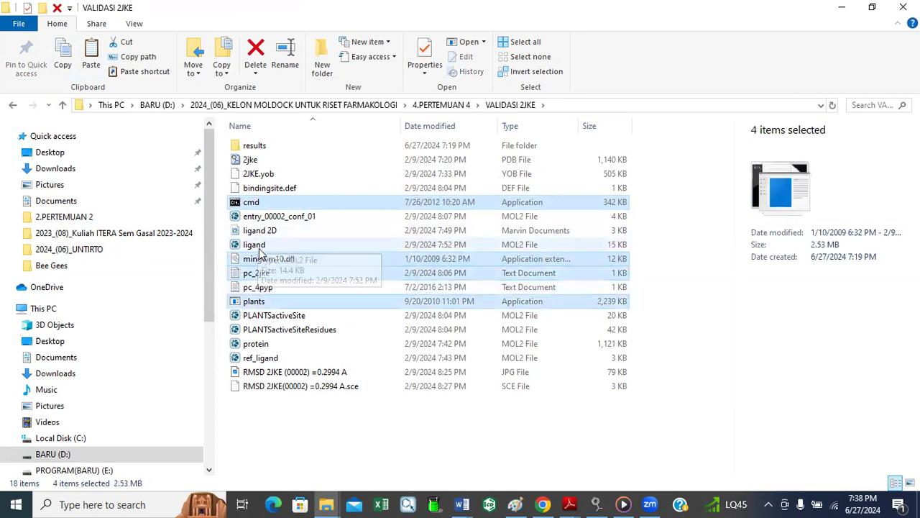
left_click(258, 344, "ctrl")
left_click(264, 357, "ctrl")
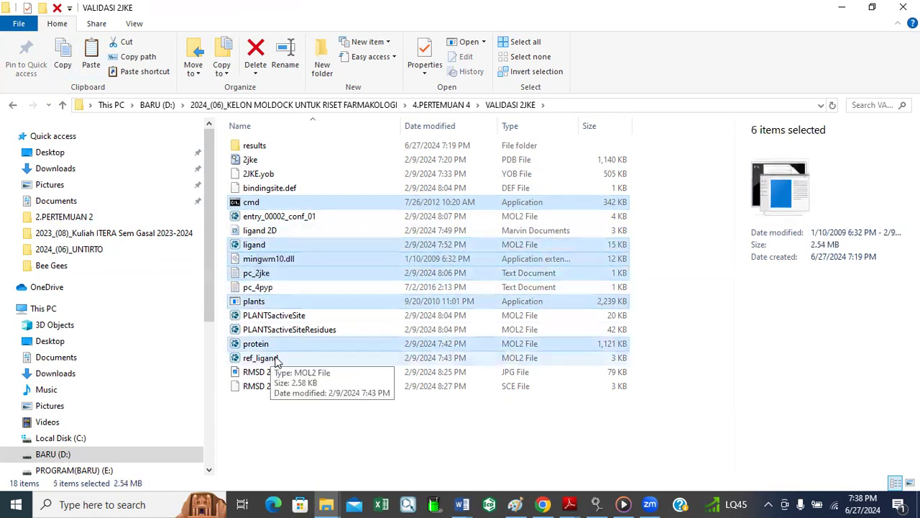
left_click(277, 360, "ctrl")
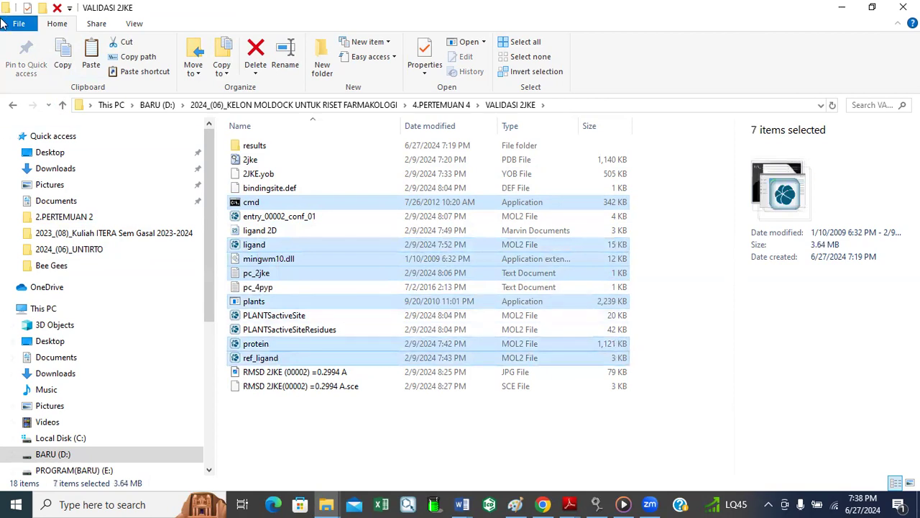
left_click(63, 65)
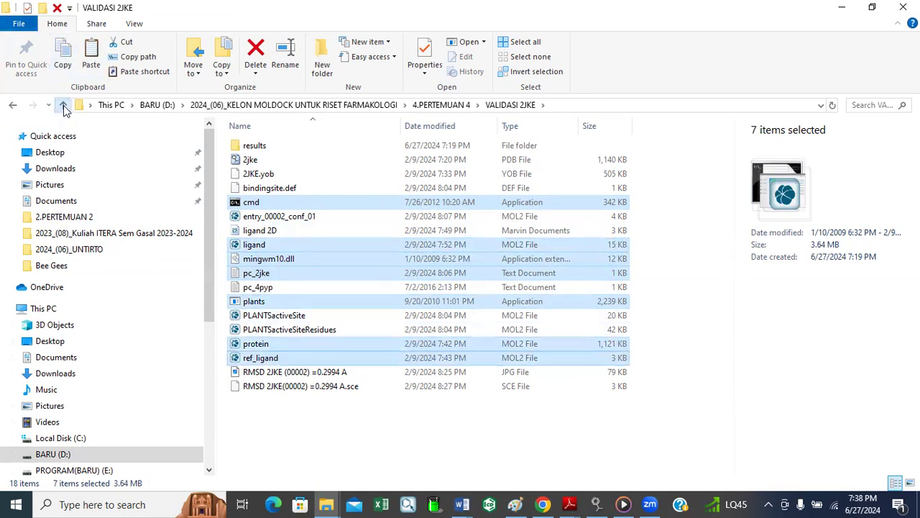
Paste the seven copied docking files into "VALIDASI 2JKE 27 Juni 2024" and return to 4.PERTEMUAN 4
left_click(62, 105)
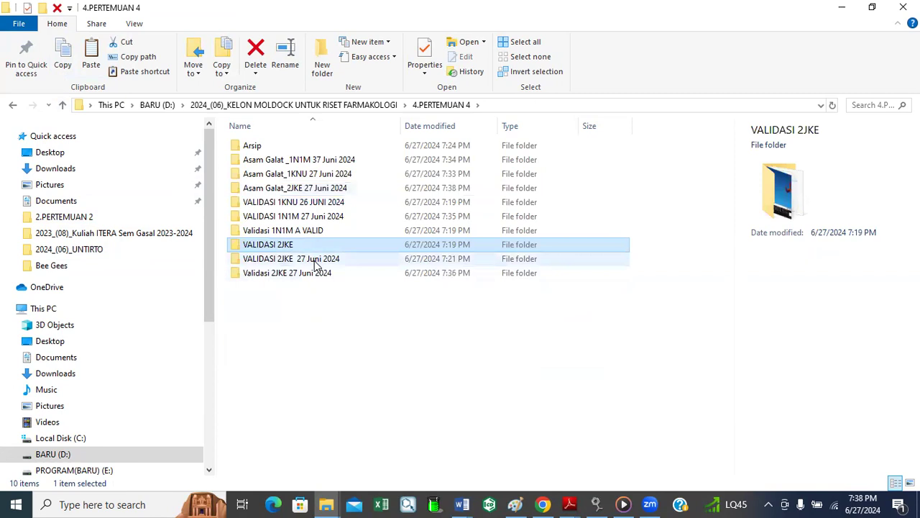
double_click(314, 260)
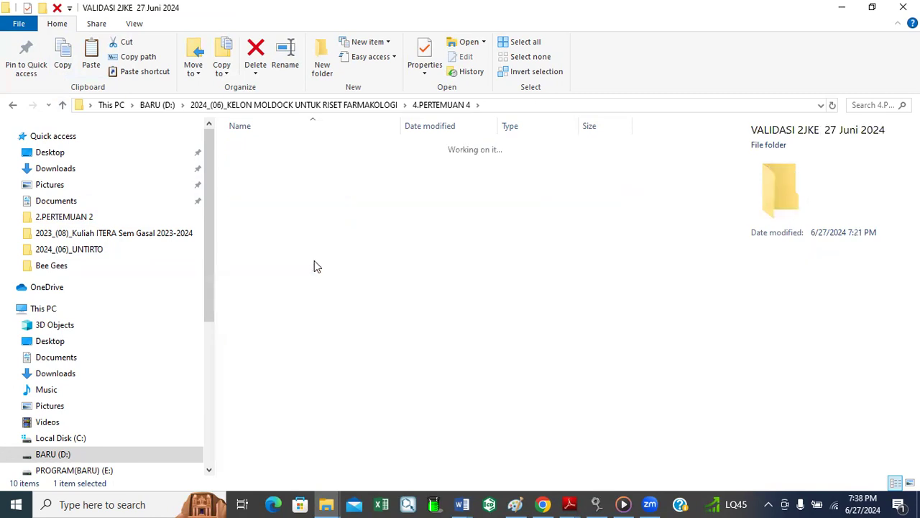
left_click(99, 47)
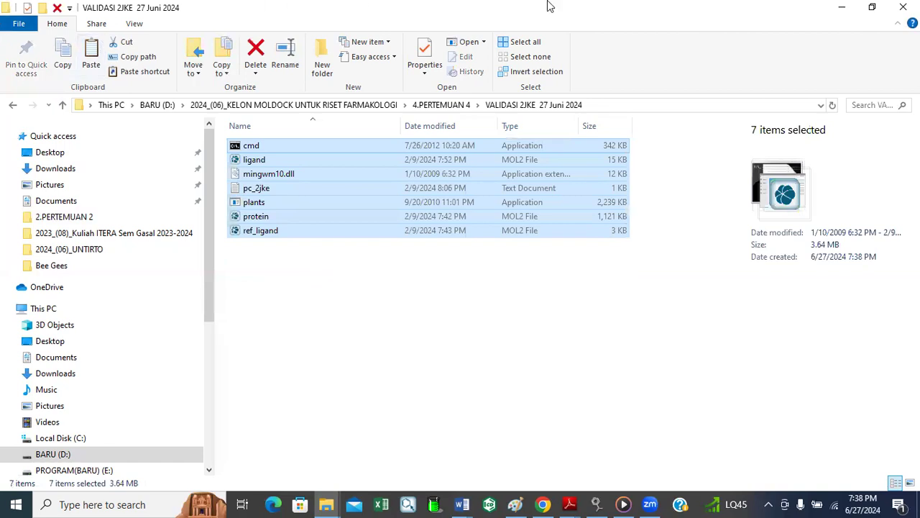
left_click(62, 106)
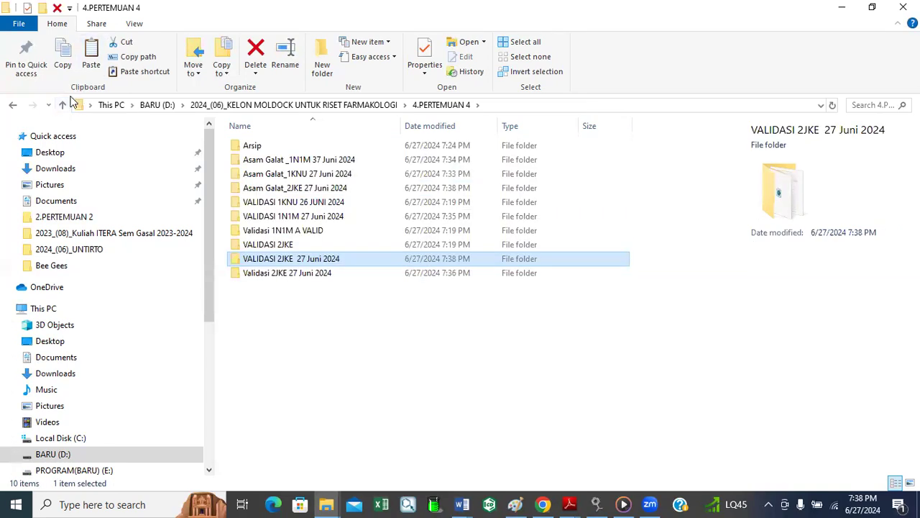
Check the contents of the two similarly named 2JKE validation folders dated 27 Juni 2024
left_click(279, 323)
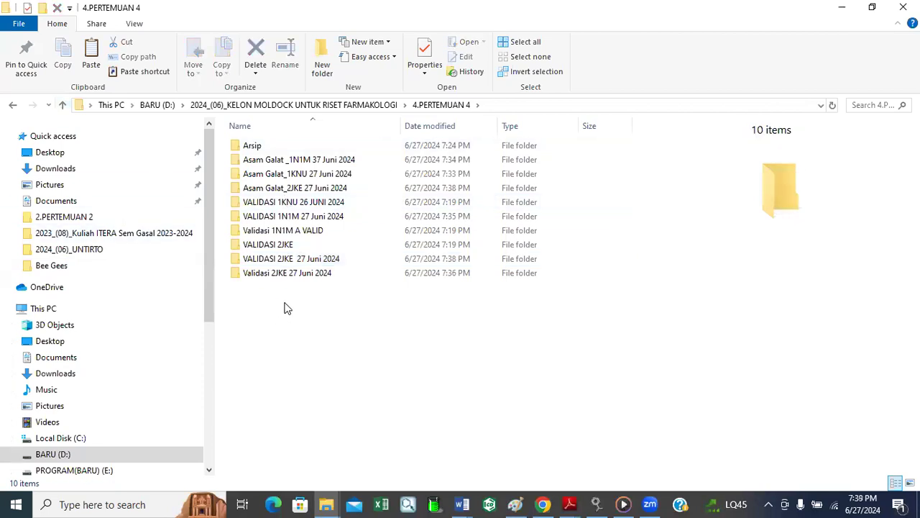
double_click(297, 263)
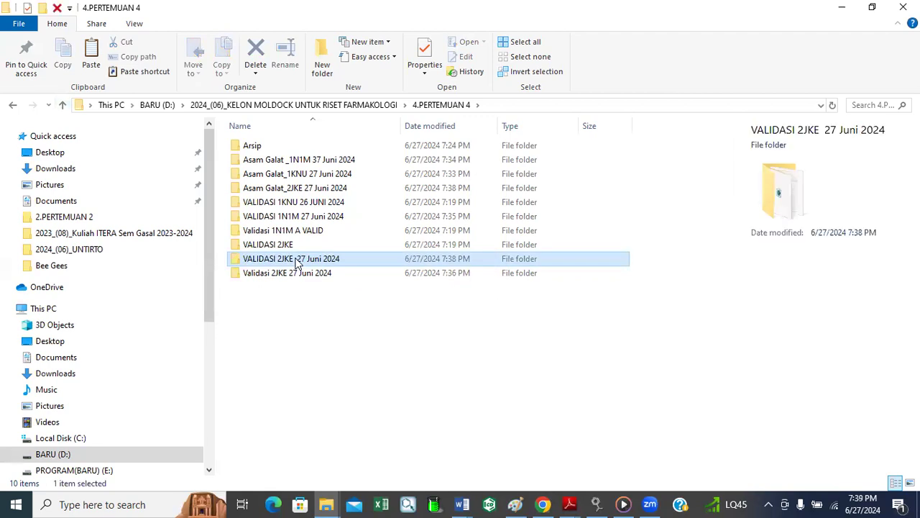
left_click(62, 105)
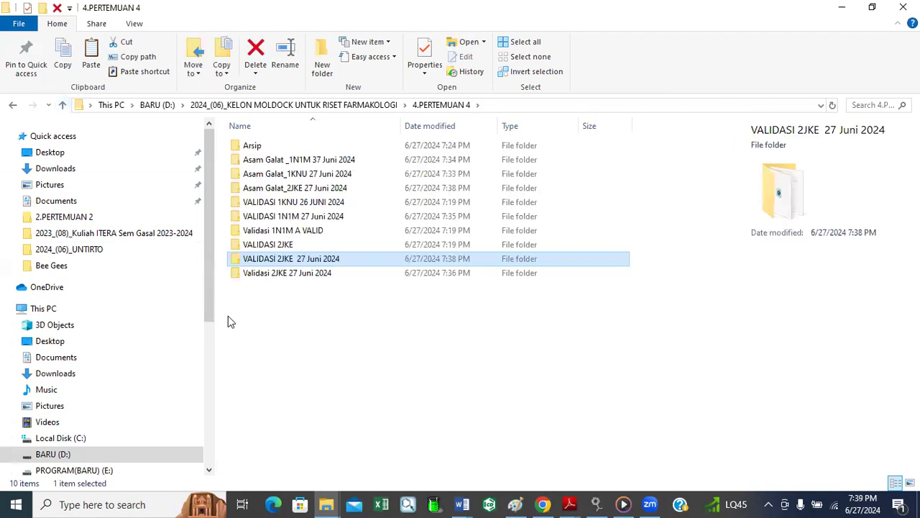
left_click(284, 278)
double_click(284, 276)
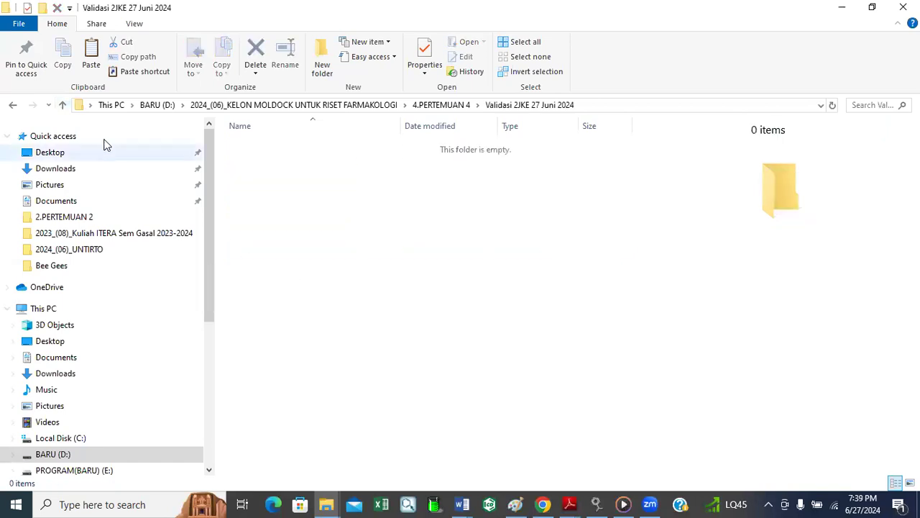
Delete the empty folder "Validasi 2JKE 27 Juni 2024" from 4.PERTEMUAN 4 and check the contents of "VALIDASI 2JKE 27 Juni 2024"
left_click(63, 105)
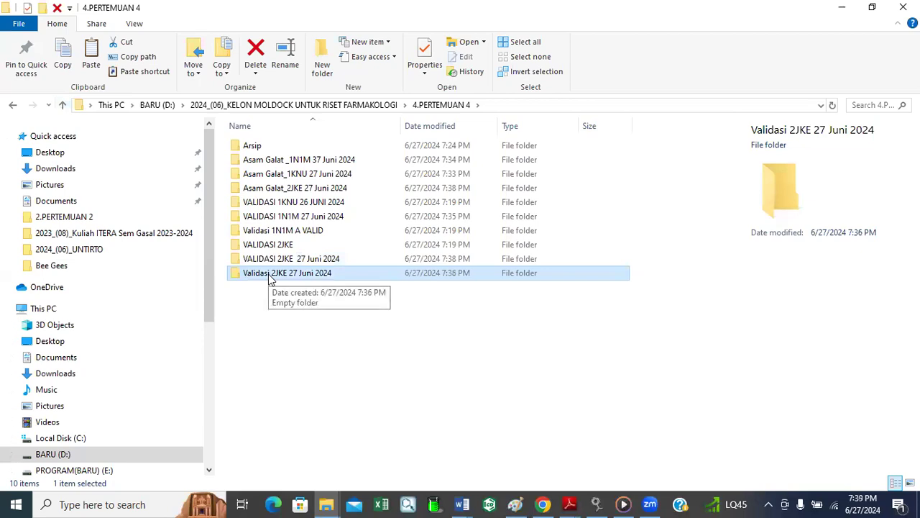
key("Delete")
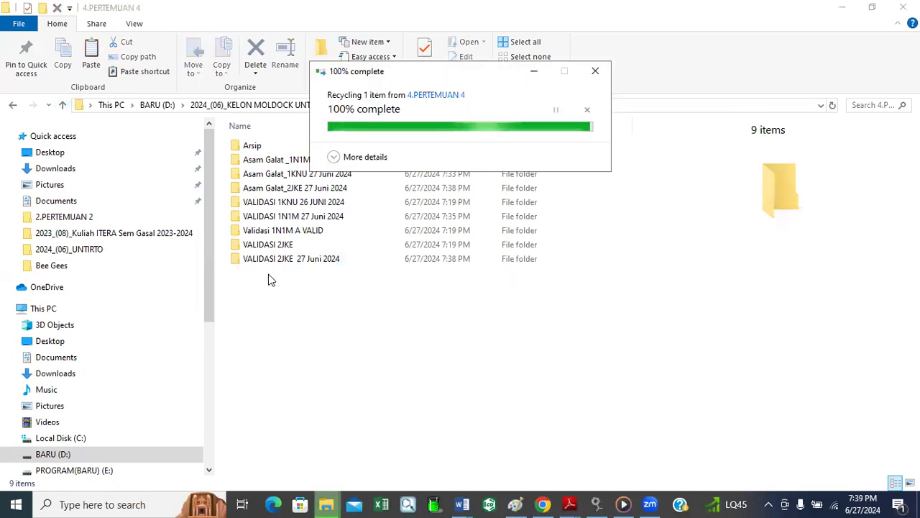
double_click(276, 260)
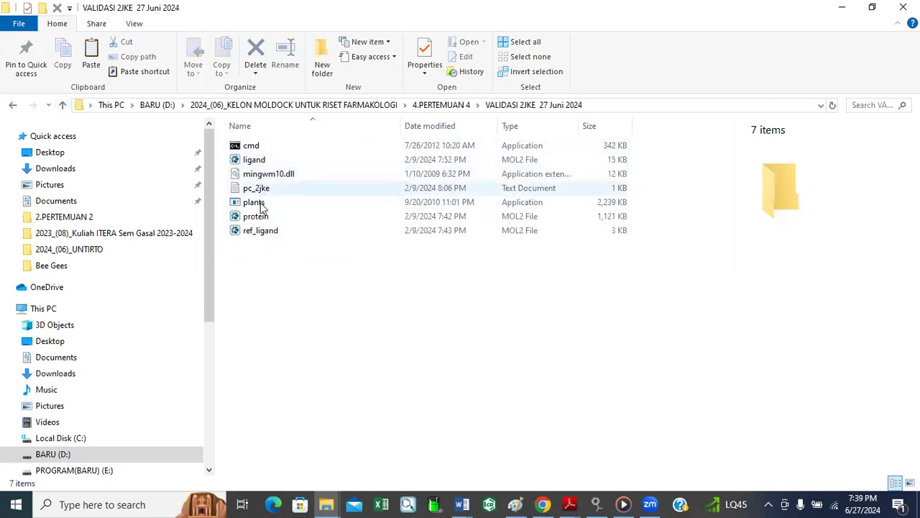
left_click(63, 105)
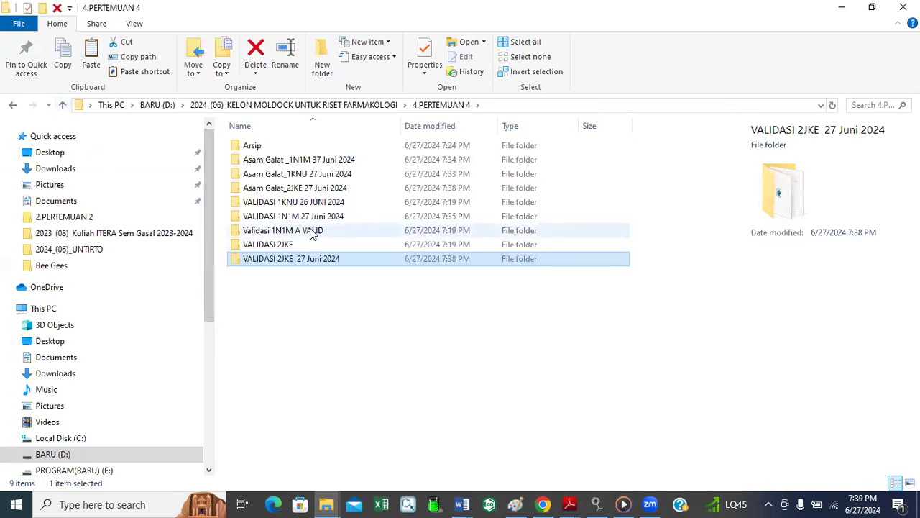
Move the folders "Validasi 1N1M A VALID" and "VALIDASI 2JKE" into the Arsip folder
left_click(310, 234)
left_click_drag(310, 237, 273, 149)
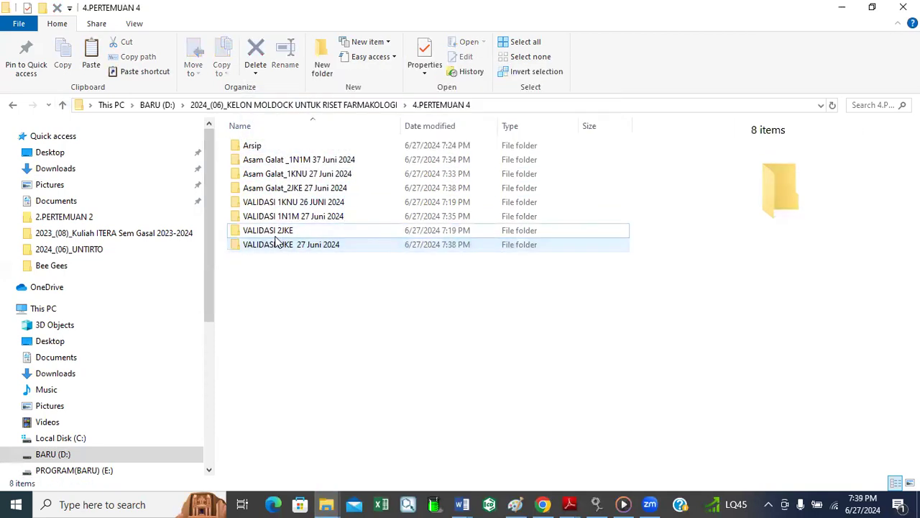
left_click_drag(274, 231, 281, 147)
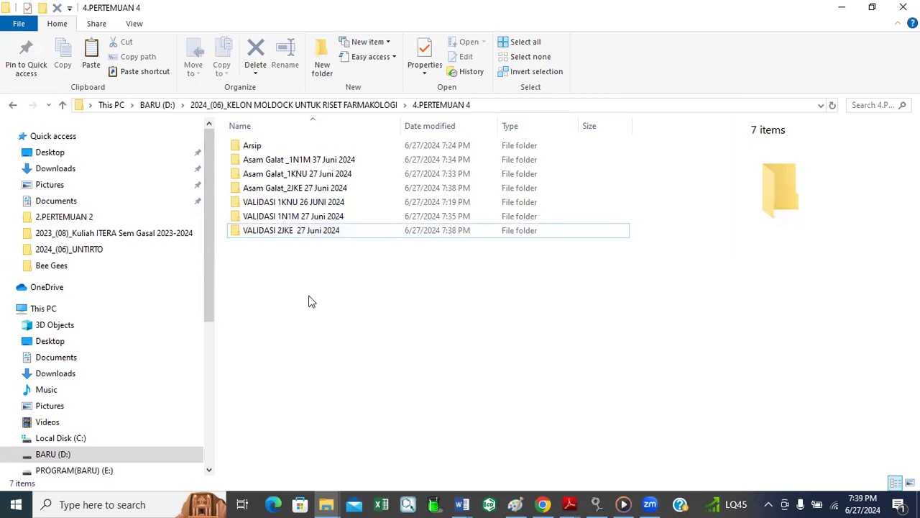
From cmd in "VALIDASI 1N1M 27 Juni 2024", run "plants --mode bind ref_ligand.mol2 5 protein.mol2"
double_click(272, 218)
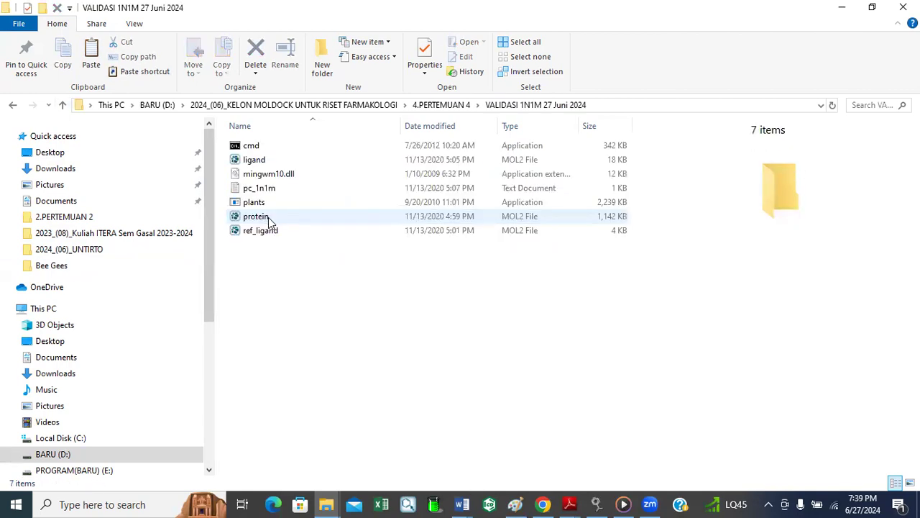
left_click(236, 150)
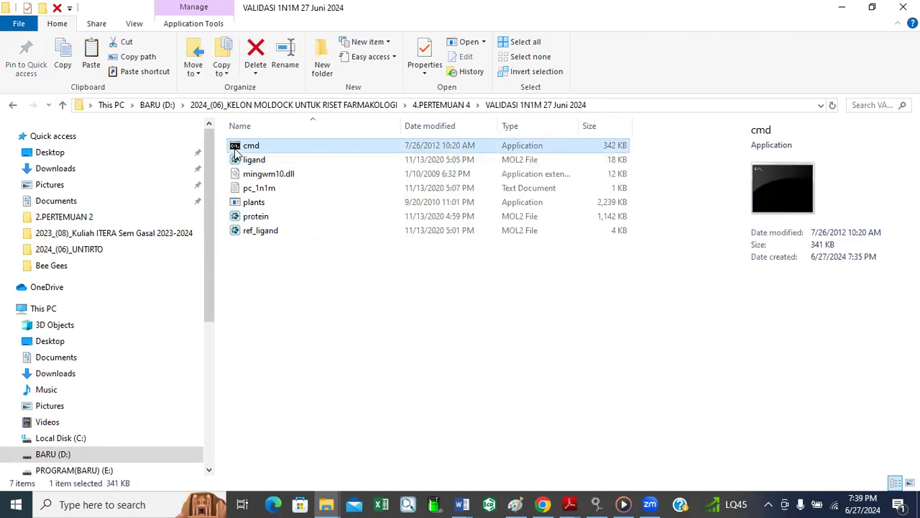
double_click(235, 150)
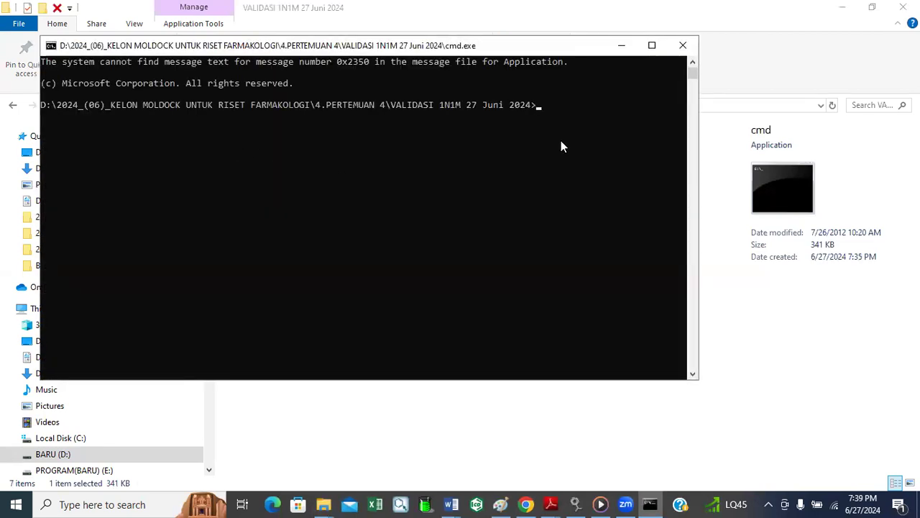
type("plants")
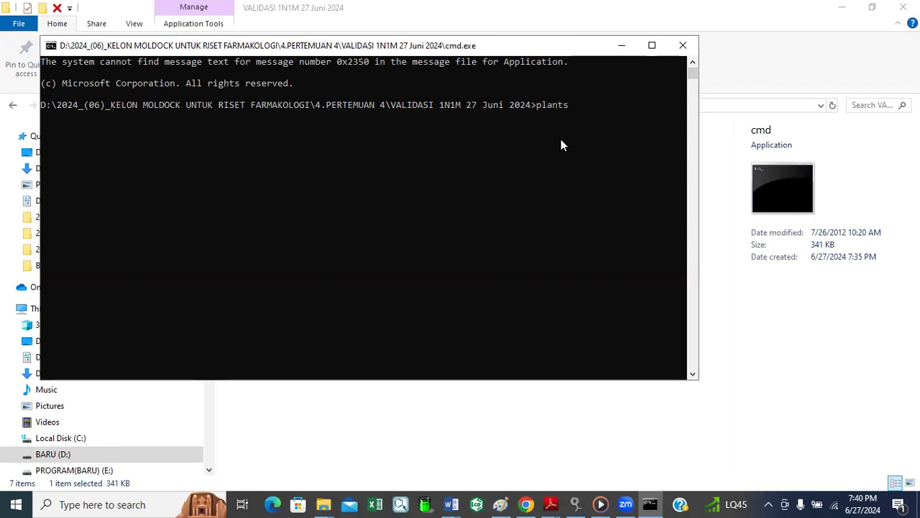
type(" --mode bind ref_l")
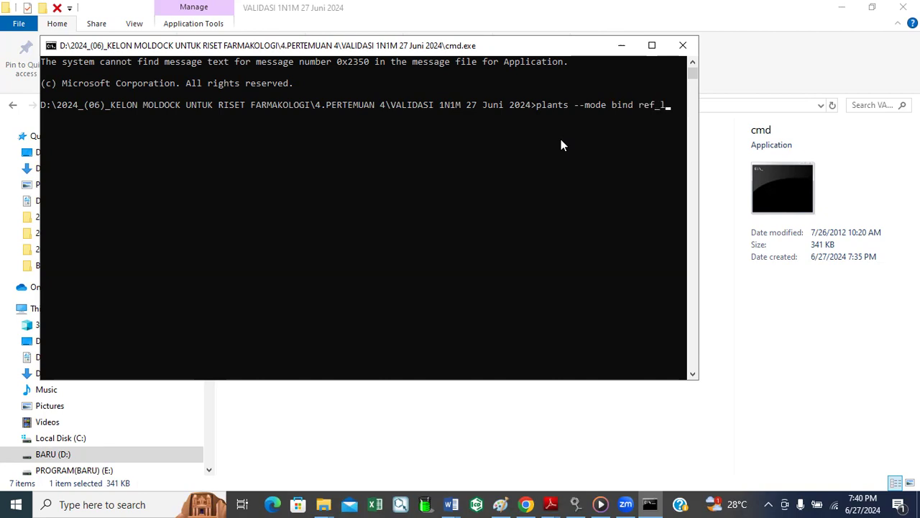
type("igand.mol2 5 protein.mol2")
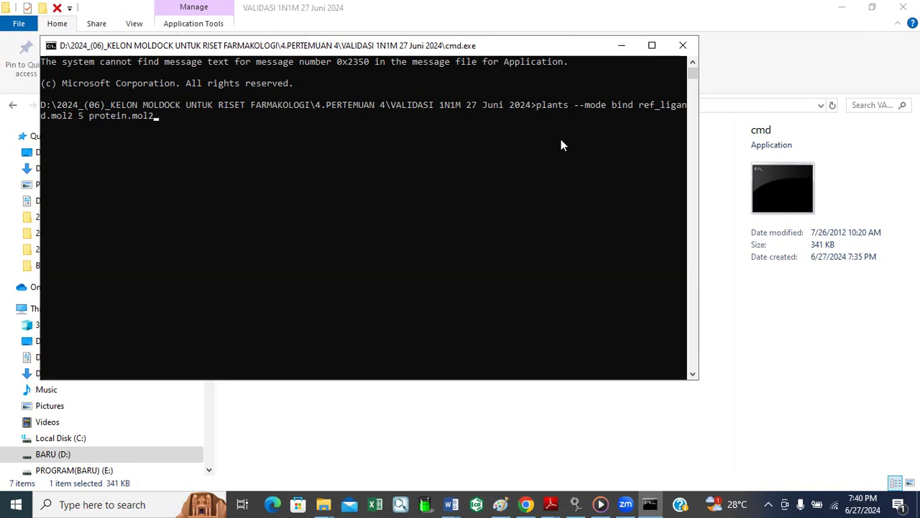
key("Return")
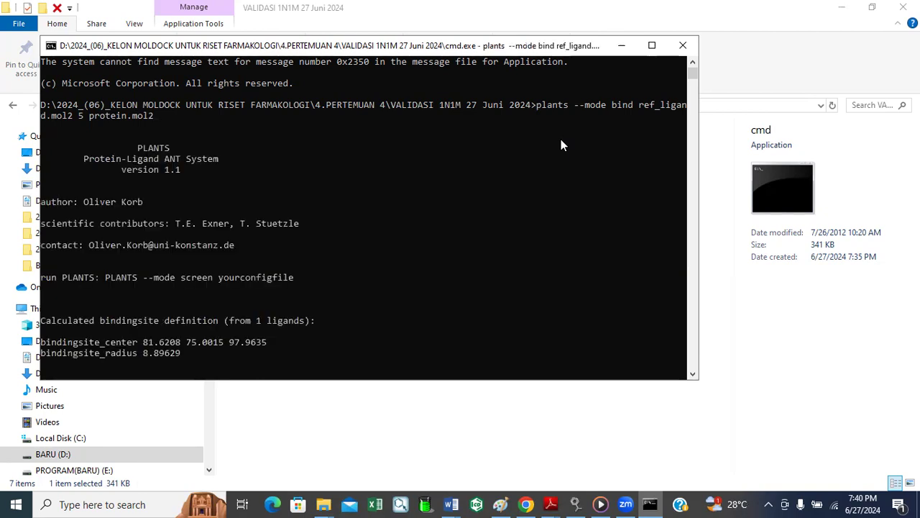
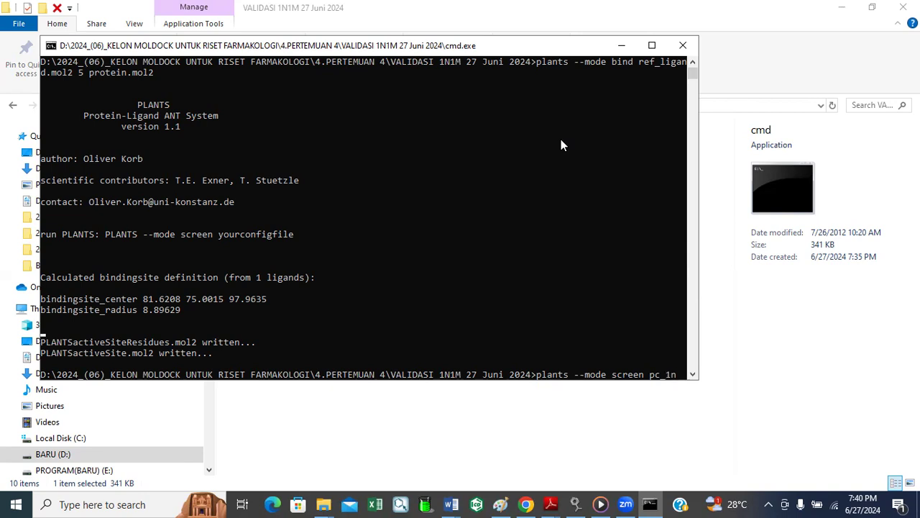
Start the 1N1M validation docking with "plants --mode screen pc_1n1m.txt" and minimize its command window
type("md.txt")
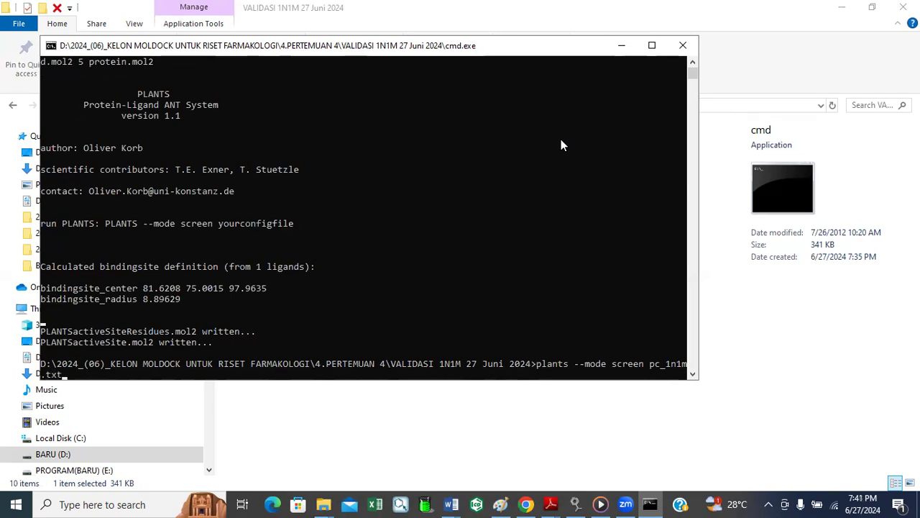
key("Return")
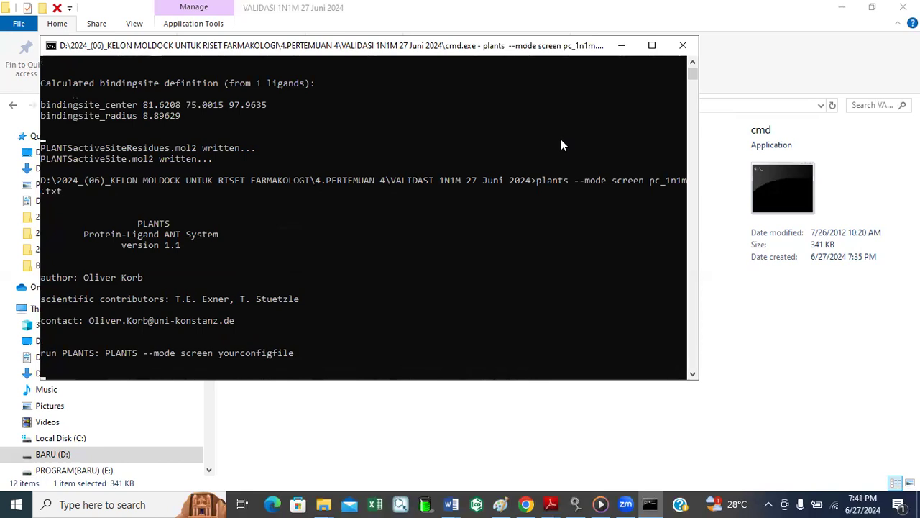
left_click(618, 48)
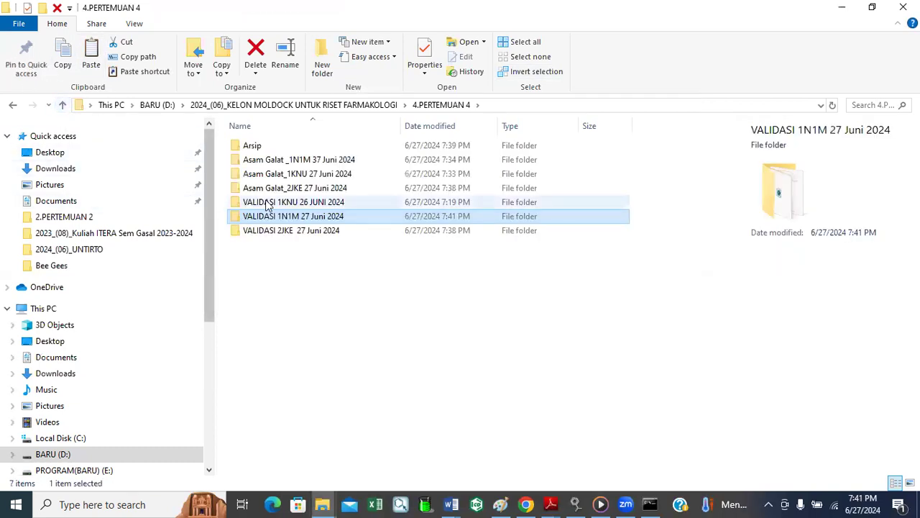
From cmd in "VALIDASI 2JKE 27 Juni 2024", run "plants --mode bind ref_ligand.mol2 5 protein.mol2"
left_click(294, 238)
double_click(294, 237)
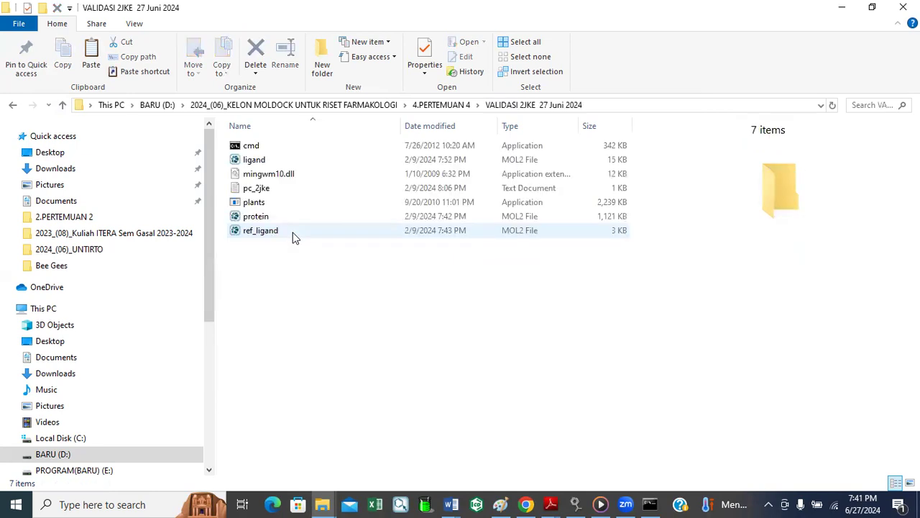
double_click(242, 151)
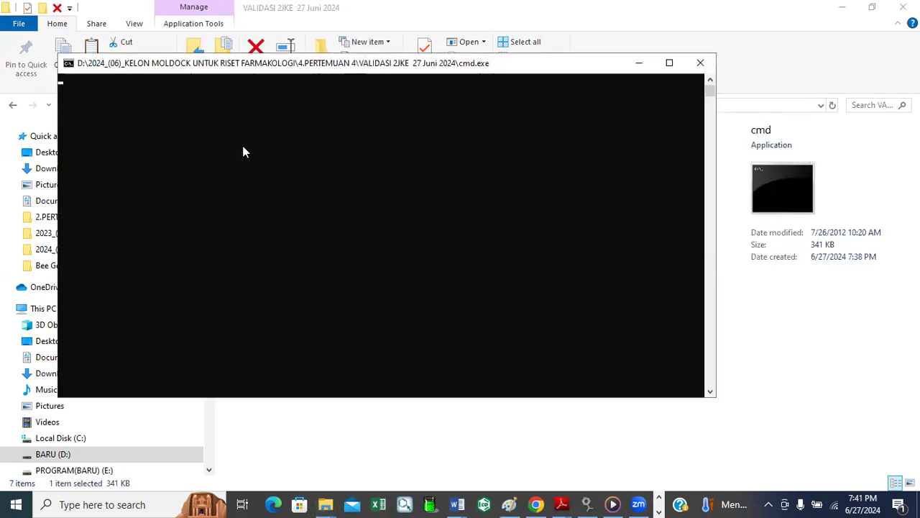
type("p")
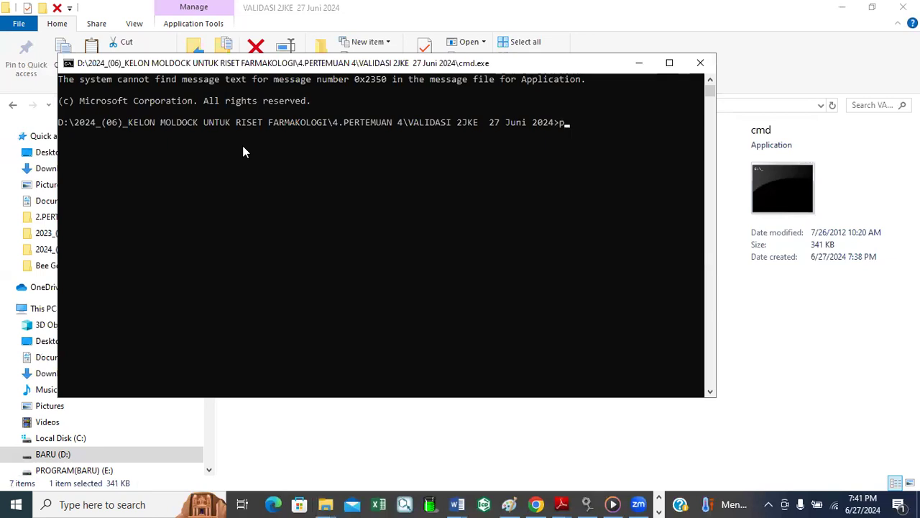
type("lants --mode bind ref_ligand.mol2 5")
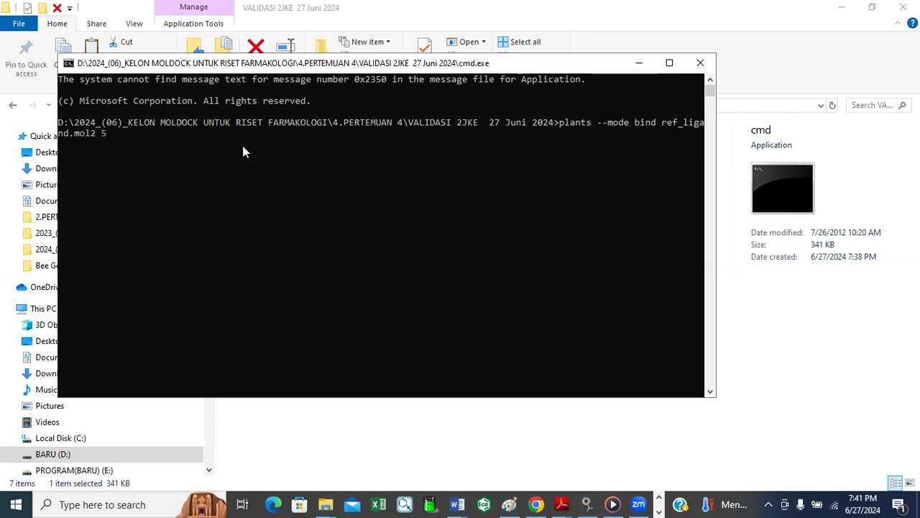
type(" protein.mol2")
key("Return")
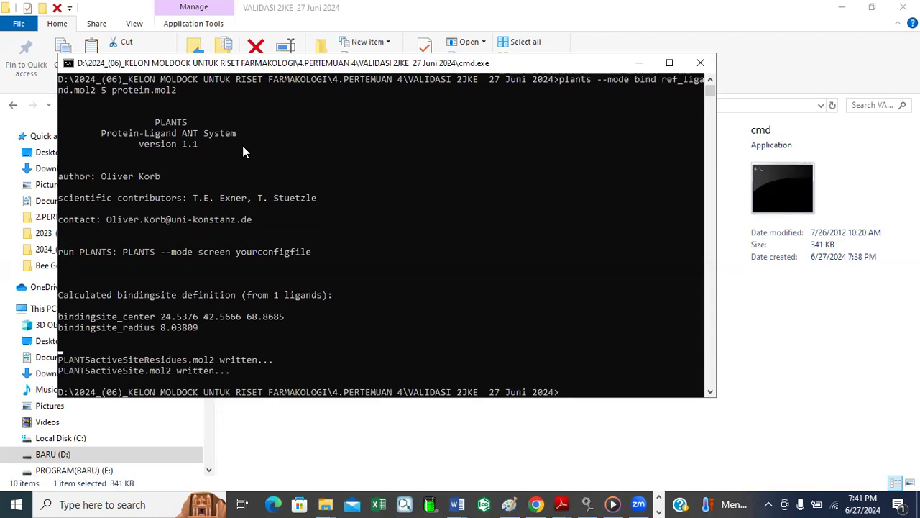
Start the 2JKE validation docking with "plants --mode screen pc_2jke.txt" and minimize its command window
type("plants --mode scree")
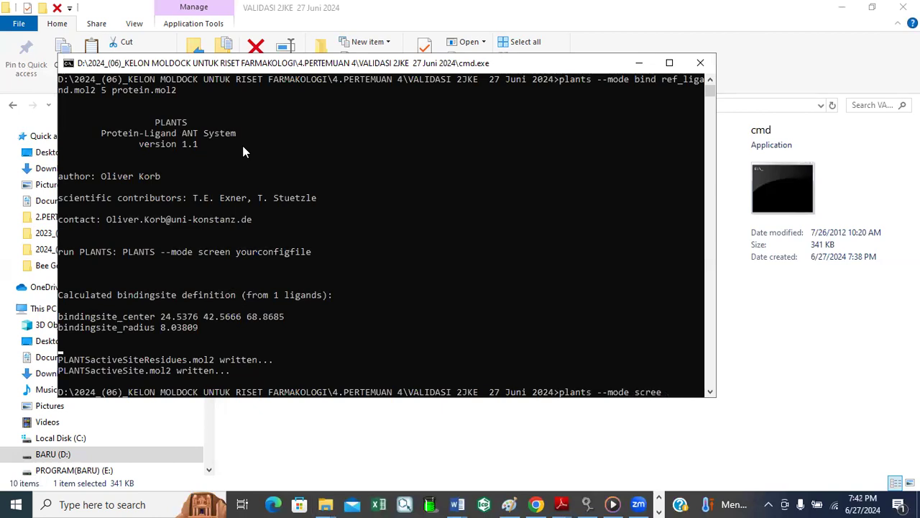
type("n pc")
type("2jke.txt")
key("Return")
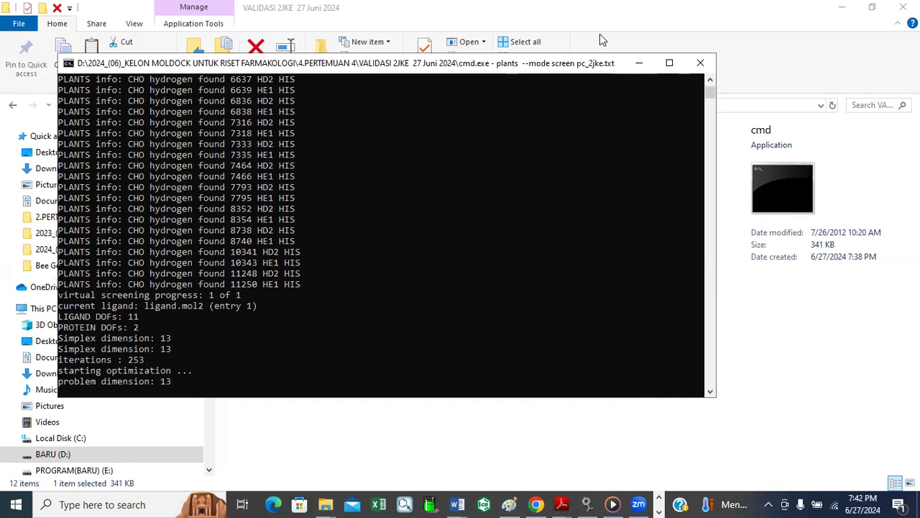
left_click(642, 63)
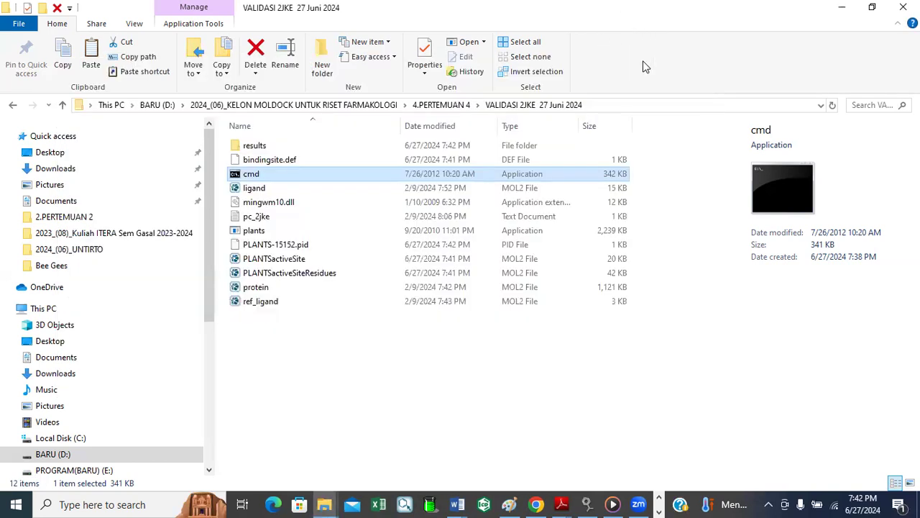
Rename the 1N1M gallic acid folder in 4.PERTEMUAN 4 as "Asam Galat _1N1M 27 Juni 2024"
left_click(61, 106)
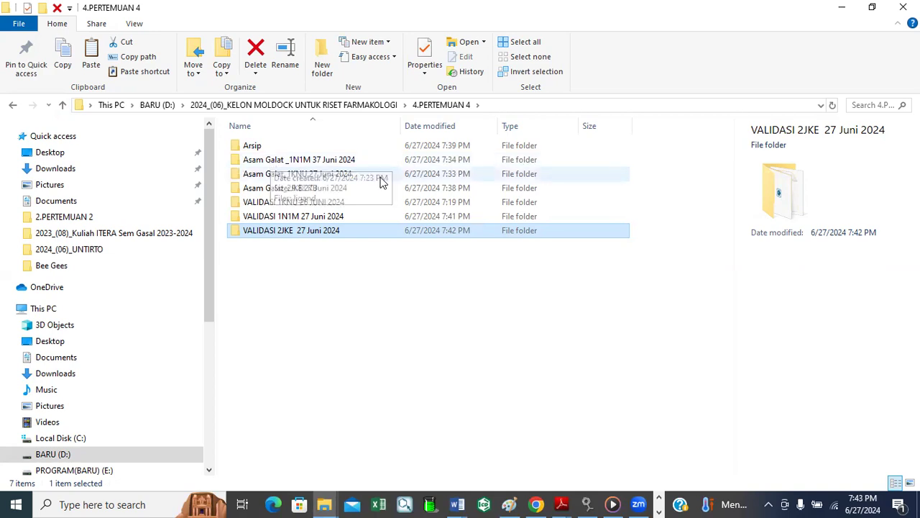
right_click(341, 164)
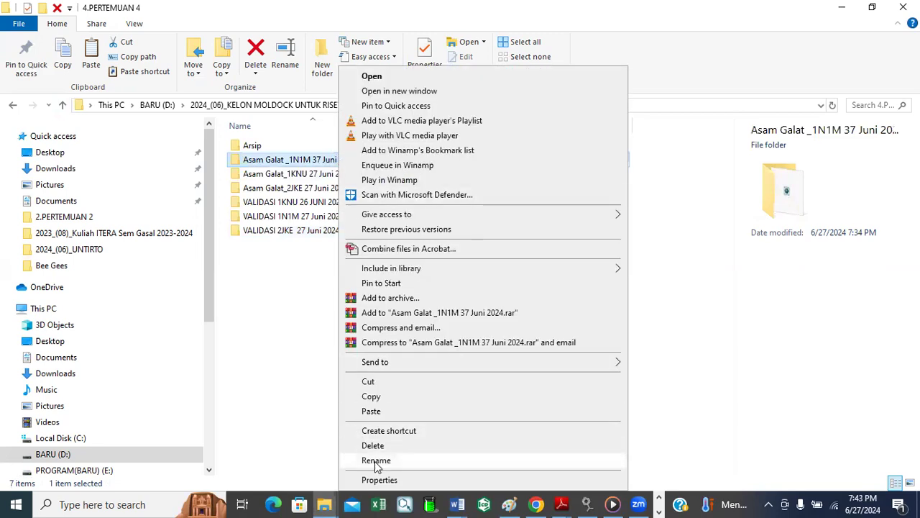
left_click(376, 460)
left_click(313, 159)
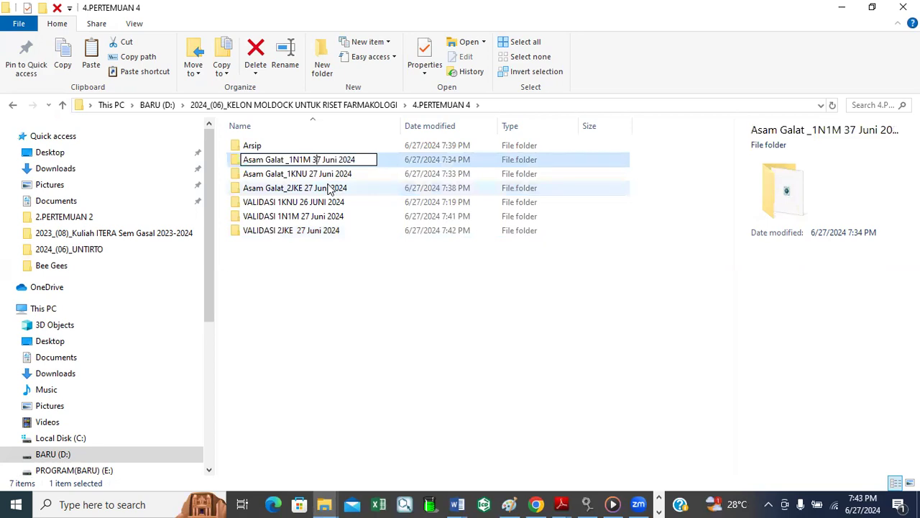
key("BackSpace")
type("2")
key("Return")
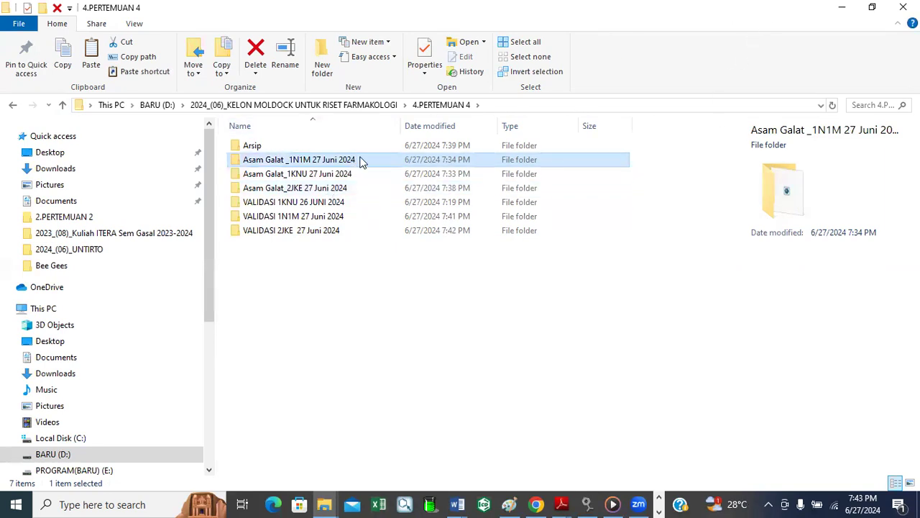
Copy cmd, mingwm10.dll, pc_1n1m, plants, protein and ref_ligand from the "VALIDASI 1N1M 27 Juni 2024" folder
double_click(279, 161)
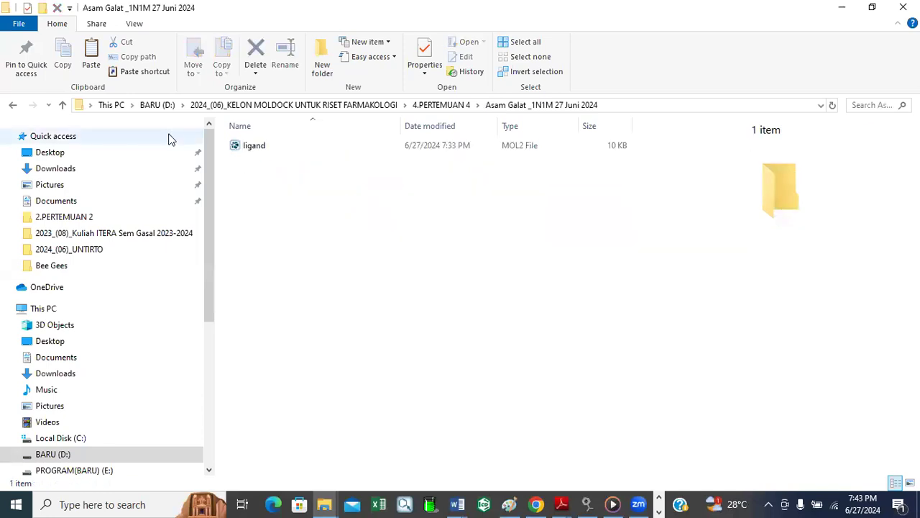
left_click(62, 105)
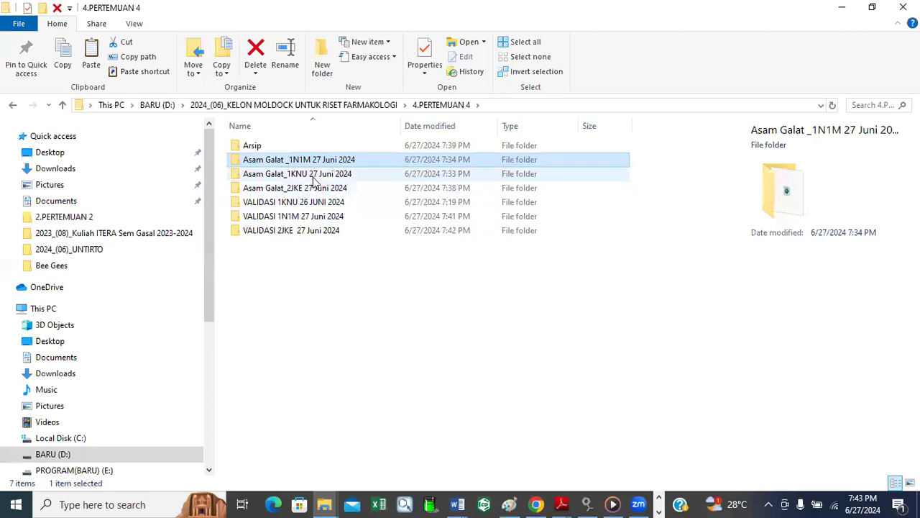
double_click(293, 217)
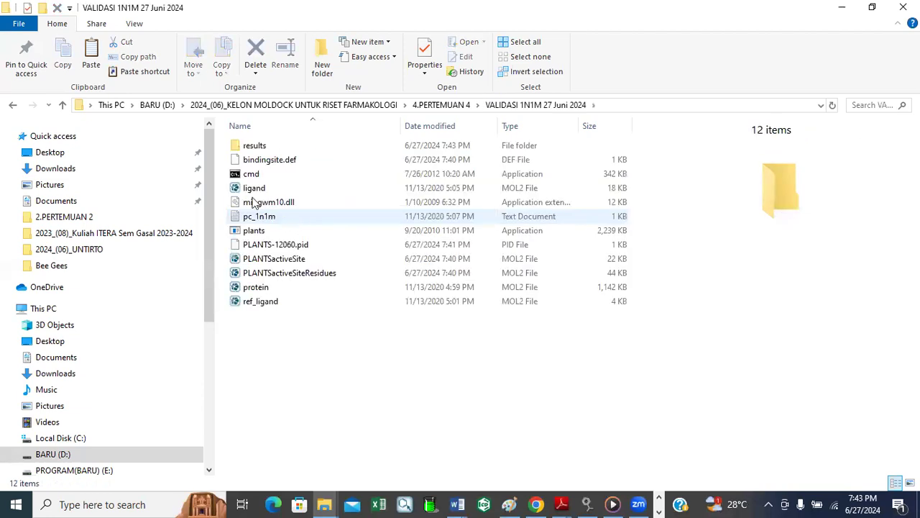
left_click(248, 174)
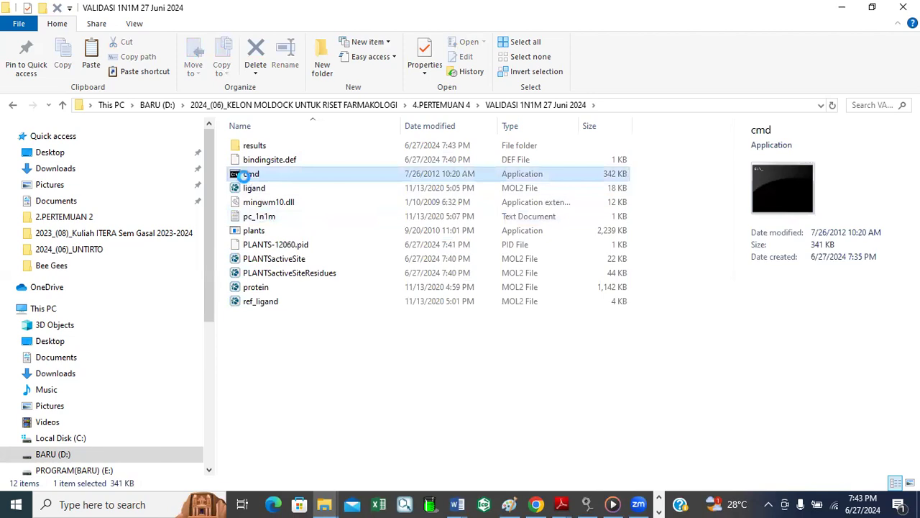
left_click(270, 204, "ctrl")
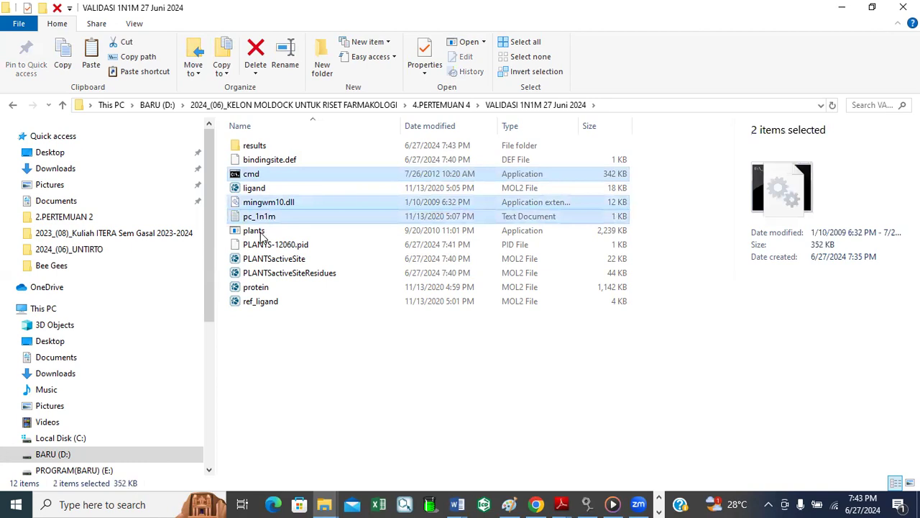
left_click(256, 231, "ctrl")
left_click(257, 288, "ctrl")
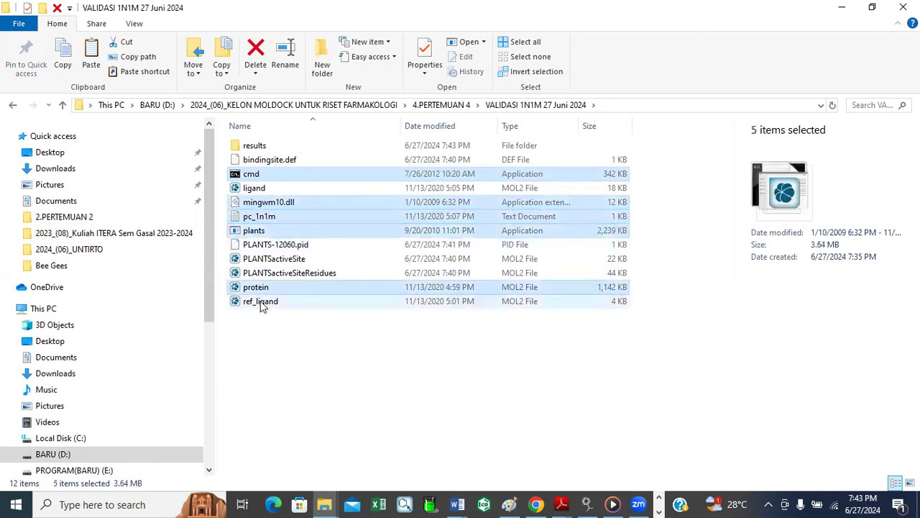
left_click(261, 302, "ctrl")
left_click(64, 58)
Paste the copied 1N1M docking files into the "Asam Galat _1N1M 27 Juni 2024" folder beside its ligand file
left_click(63, 105)
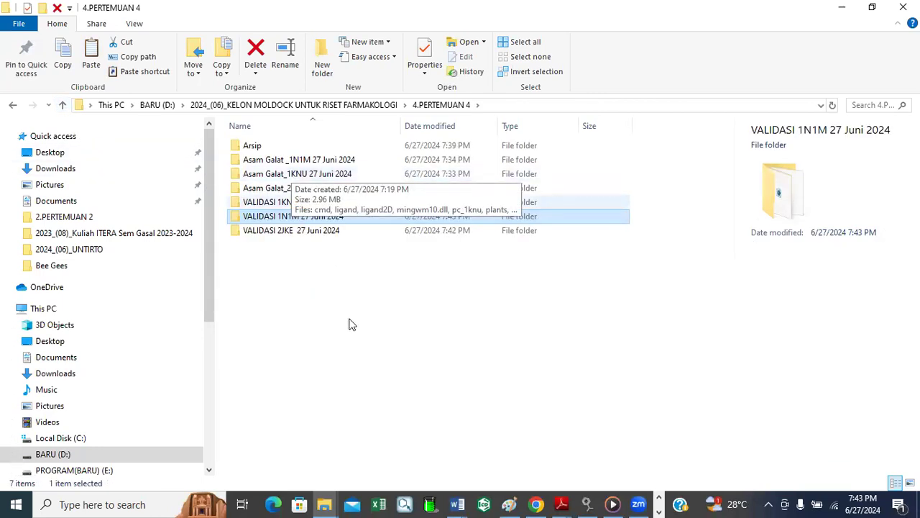
left_click(305, 161)
double_click(305, 161)
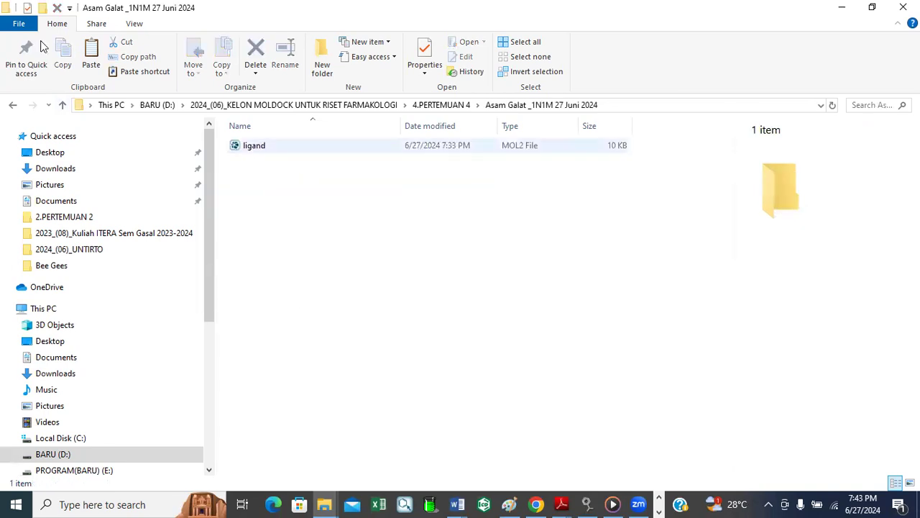
left_click(92, 56)
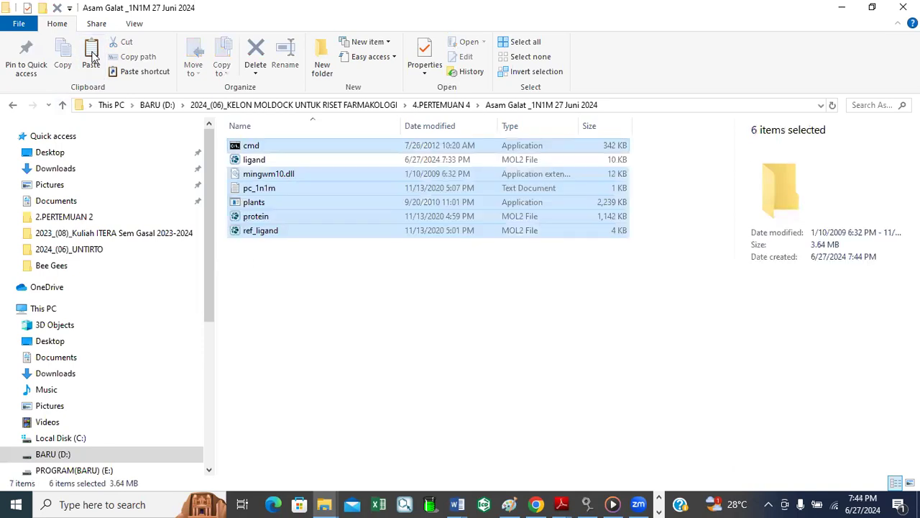
left_click(293, 298)
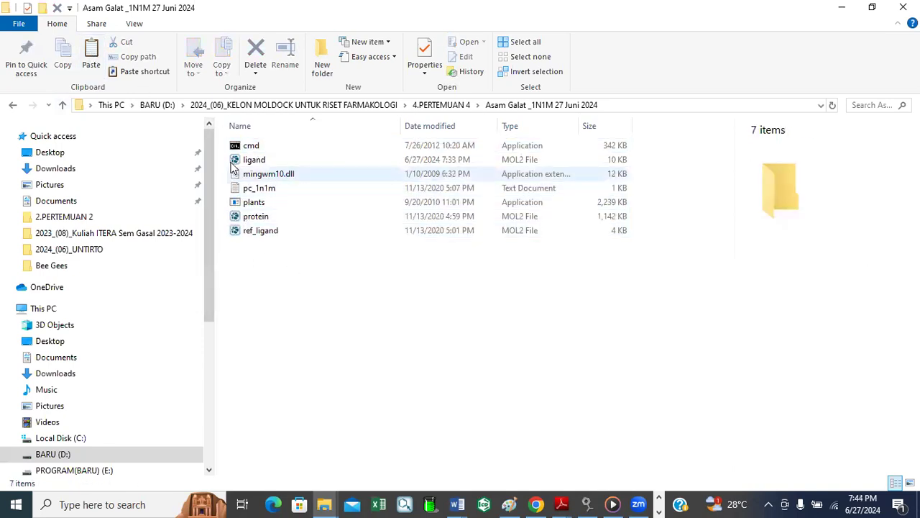
From cmd in "Asam Galat _1N1M 27 Juni 2024", run "plants --mode bind ref_ligand.mol2 5 protein.mol2"
double_click(250, 147)
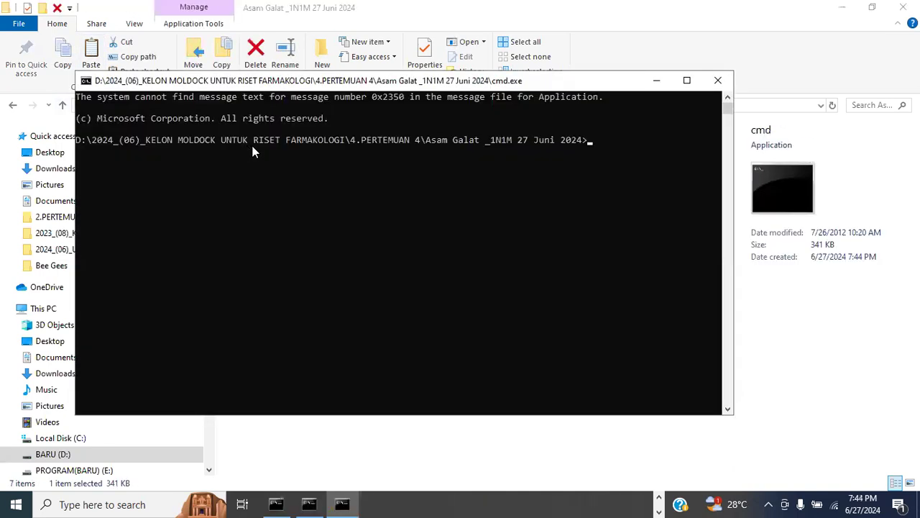
type("plants --mode bind re")
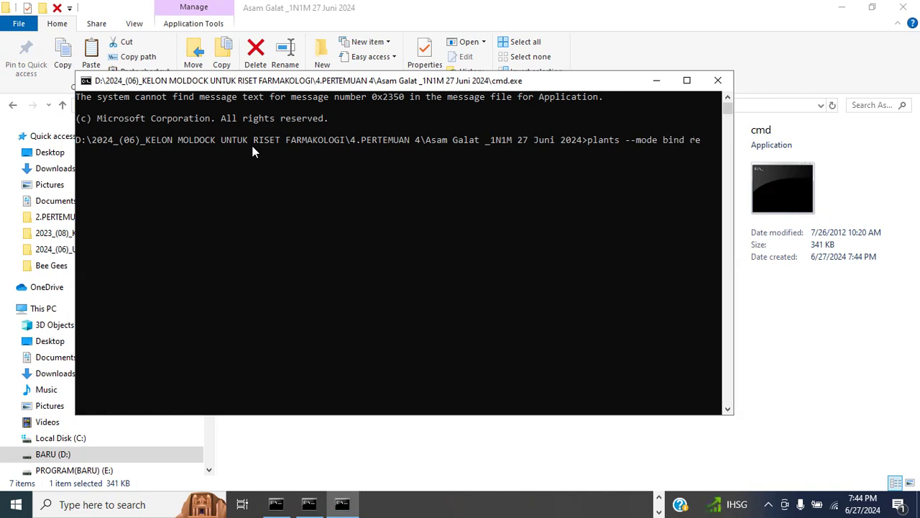
type("f_ligand.mol2 5 protein")
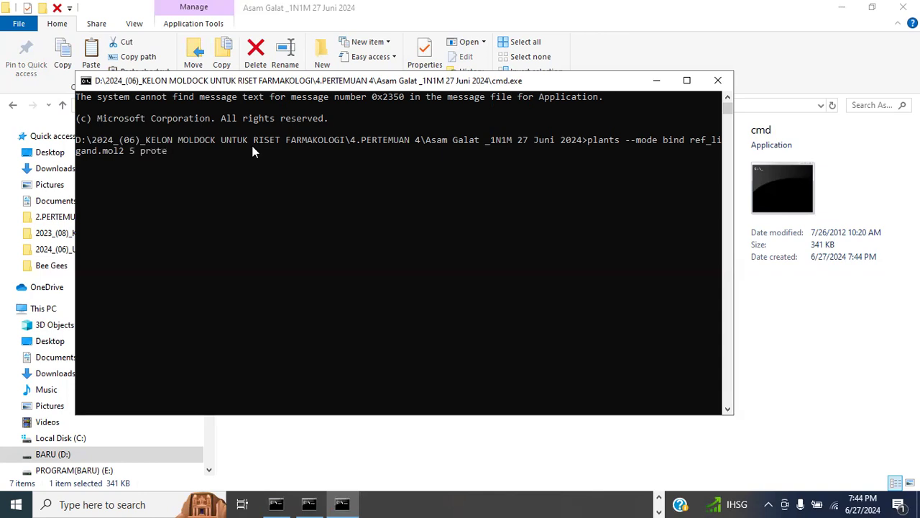
type("mol2")
key("Return")
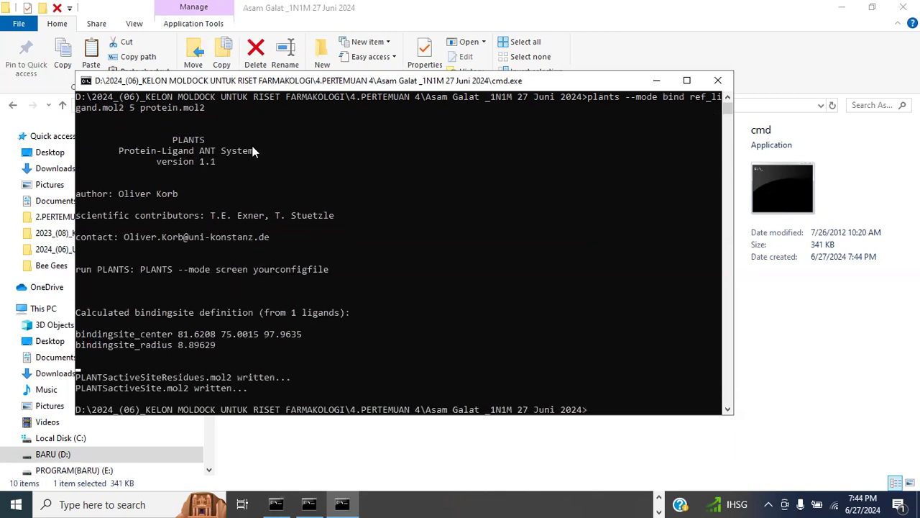
Start the 1N1M gallic acid docking with "plants --mode screen pc_1n1m.txt" and minimize its command window
type("plants --mode screen pc")
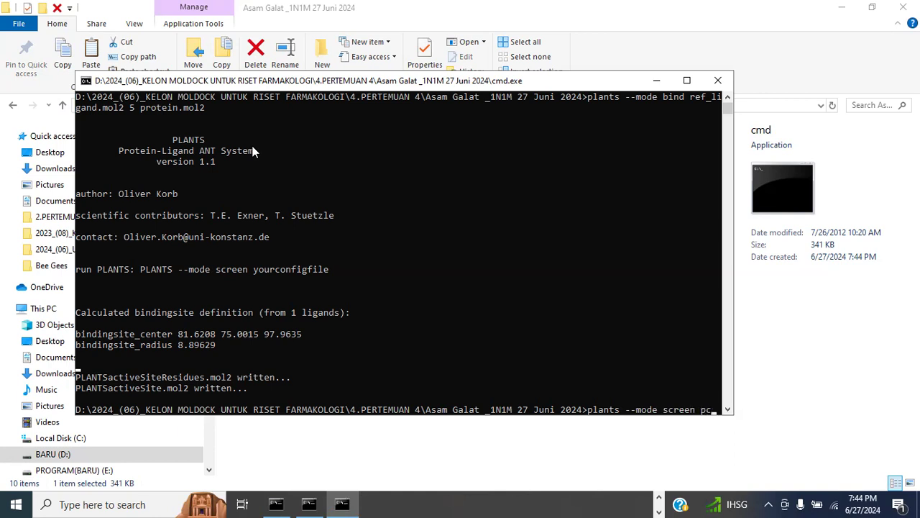
type("_1n1")
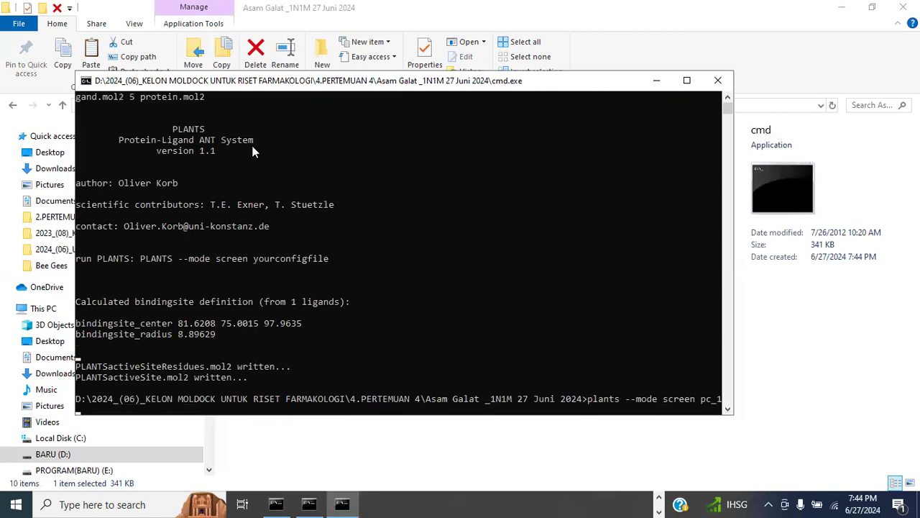
type("m.txt")
key("Return")
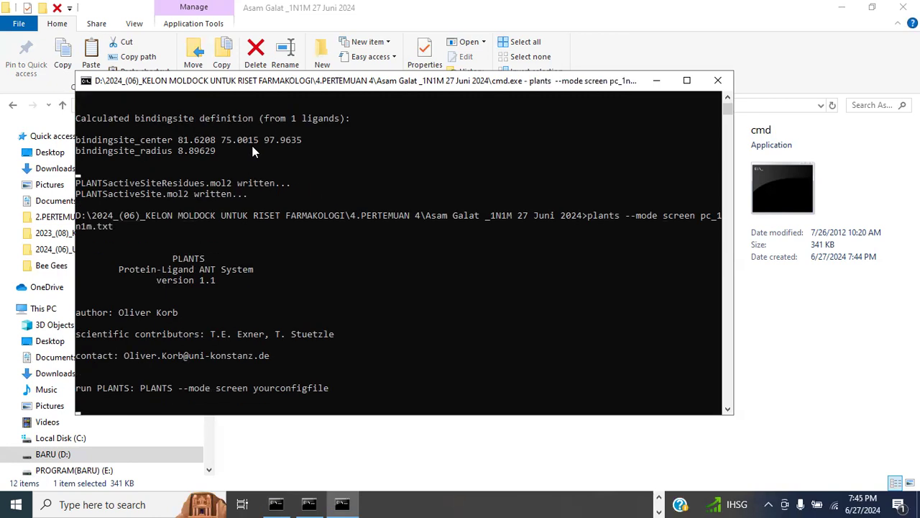
left_click(656, 79)
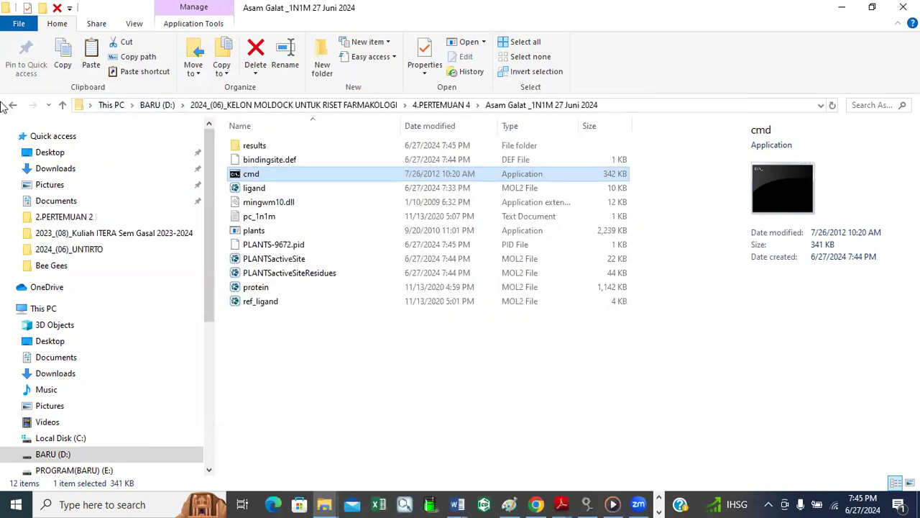
From cmd in "Asam Galat_1KNU 27 Juni 2024", run "plants --mode bind ref_ligand.mol2 5 protein.mol2"
left_click(62, 105)
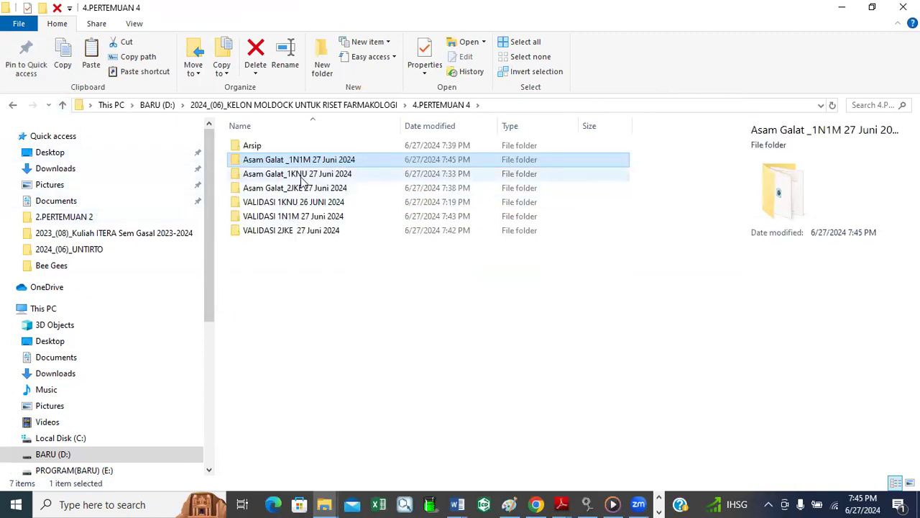
double_click(301, 174)
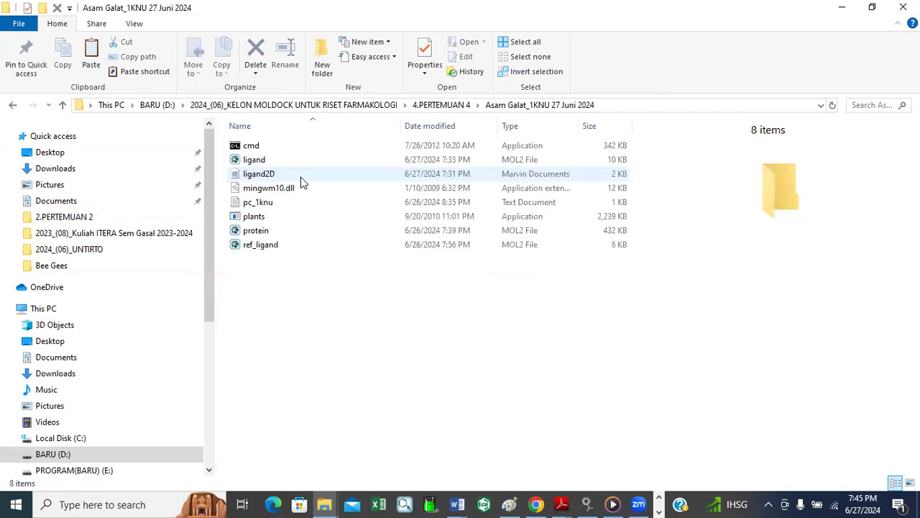
double_click(248, 146)
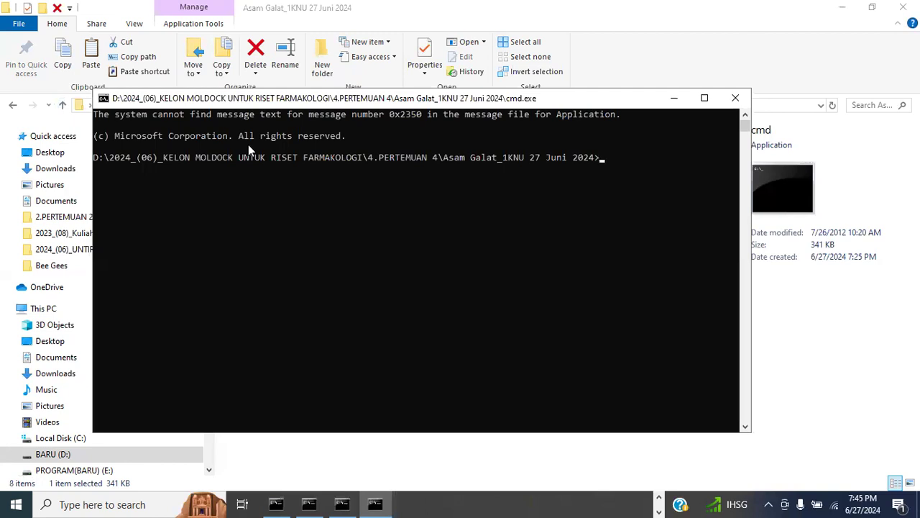
type("plants --mode")
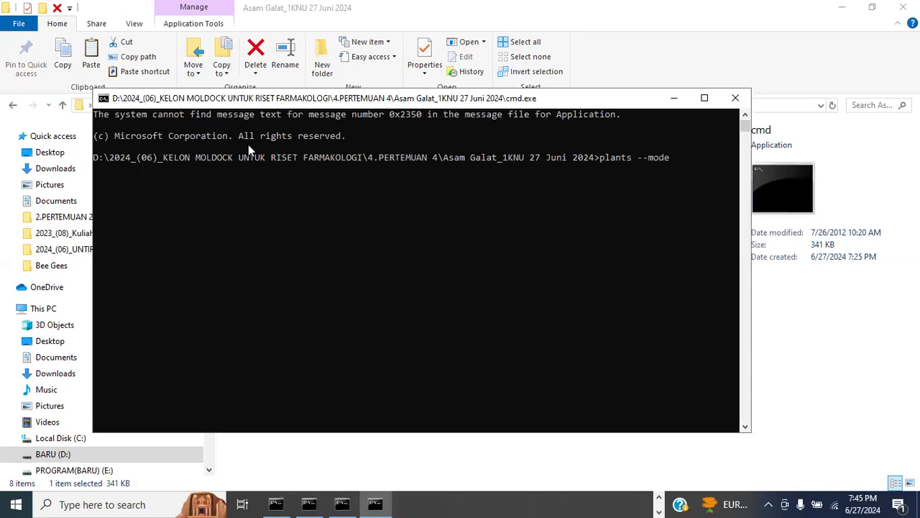
type(" bind ref_ligand.mol2")
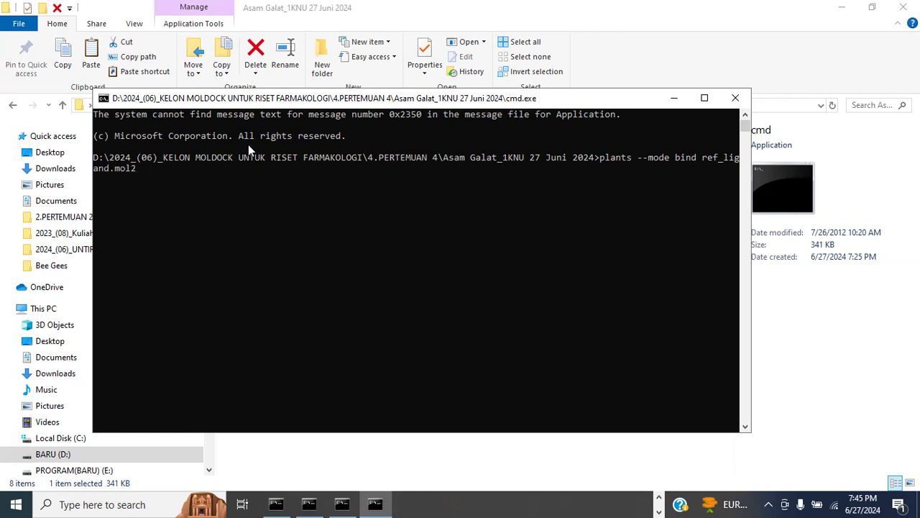
type(" 5 protein.mol2")
key("Return")
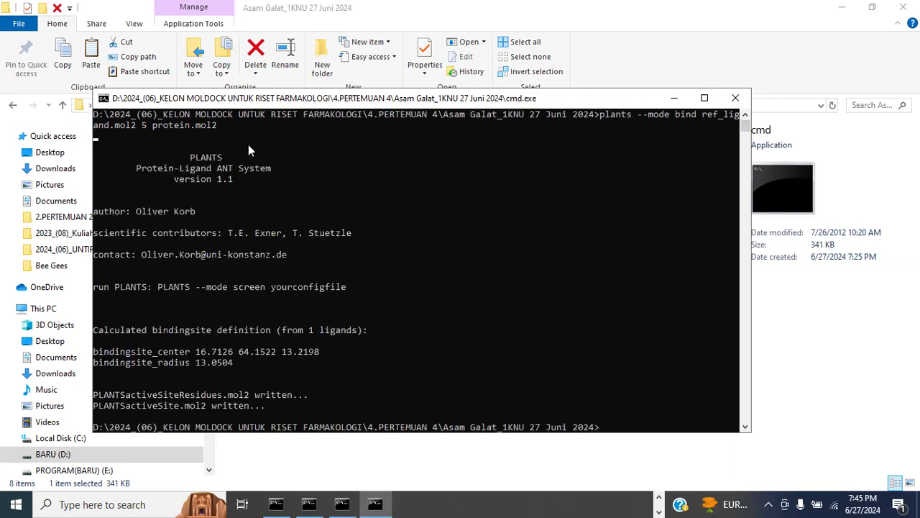
Start the 1KNU gallic acid docking with "plants --mode screen pc_1knu.txt" and minimize its command window
type("plant")
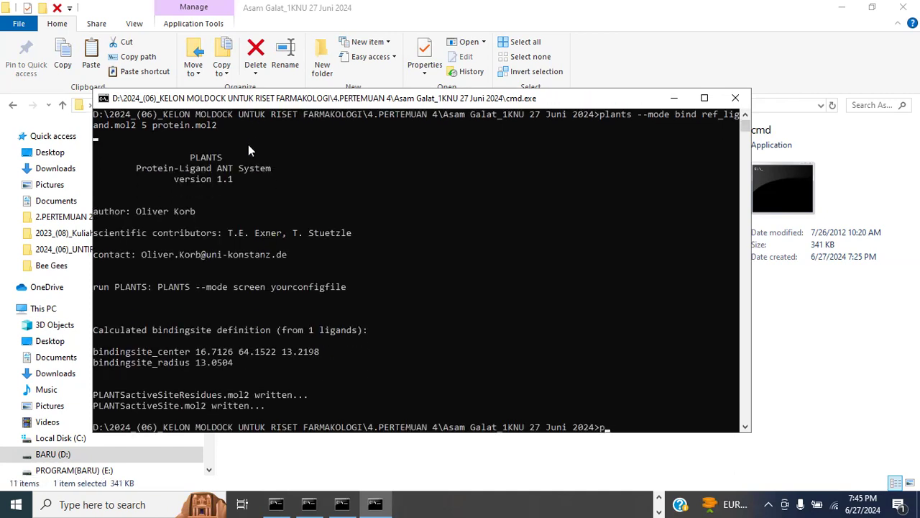
type("s --mode screeb")
key("BackSpace")
type("n")
type("pc_")
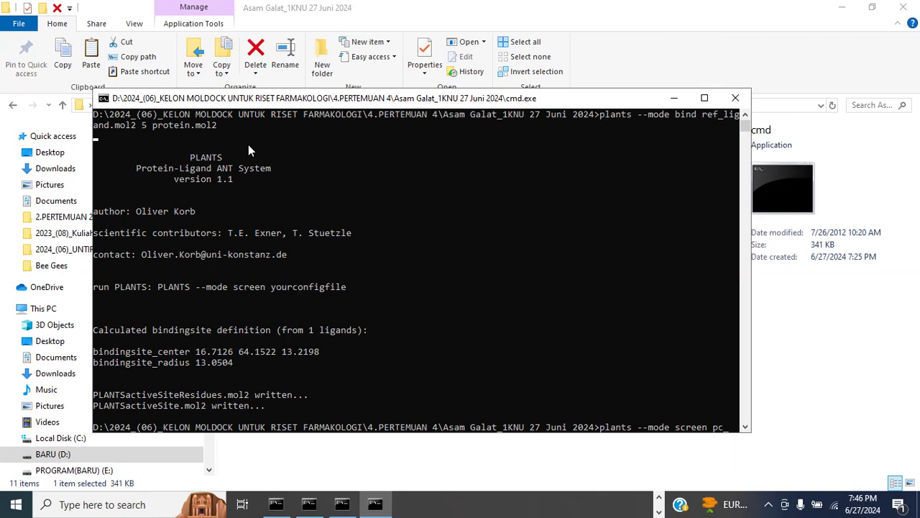
type("1kn")
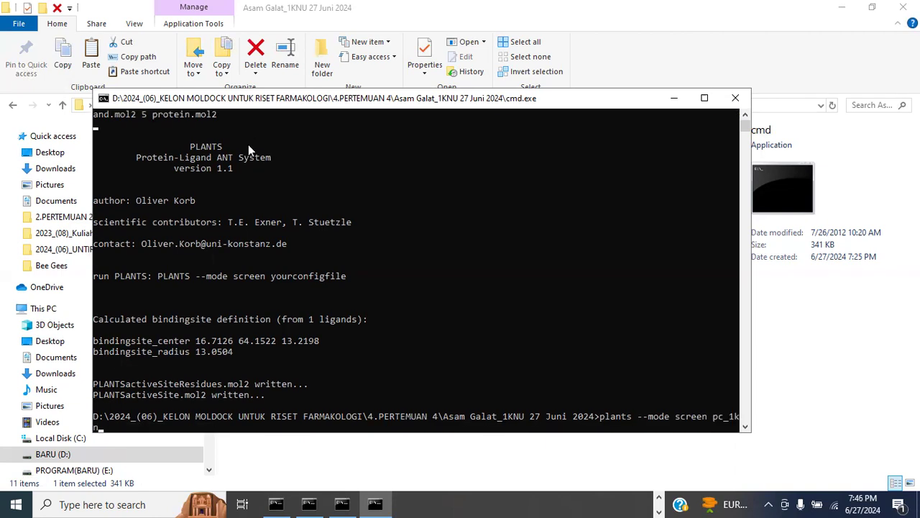
type("u.txt")
key("Return")
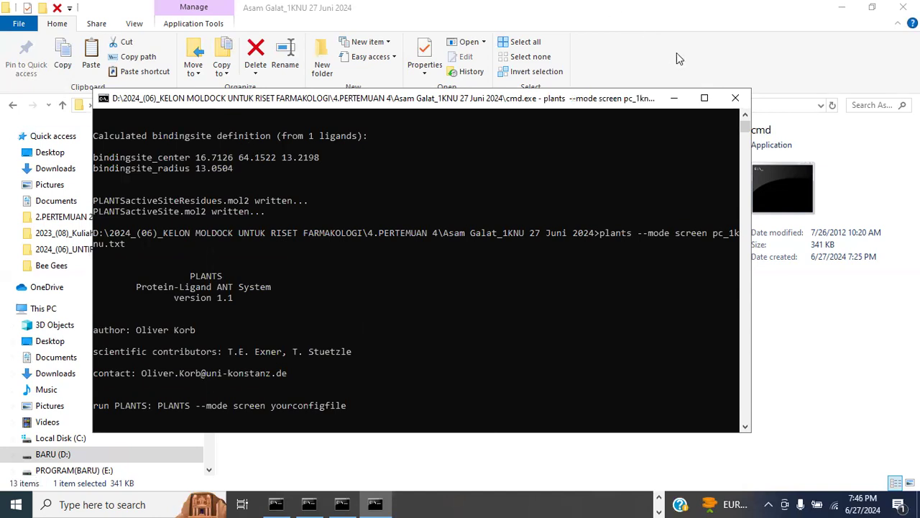
left_click(675, 99)
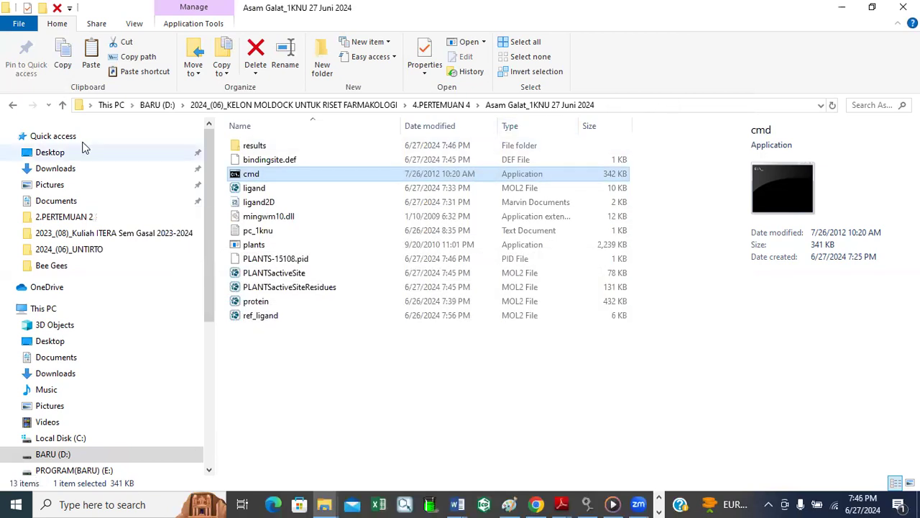
From cmd in "Asam Galat_2JKE 27 Juni 2024", run "plants --mode bind ref_ligand.mol2 5 protein.mol2"
left_click(63, 105)
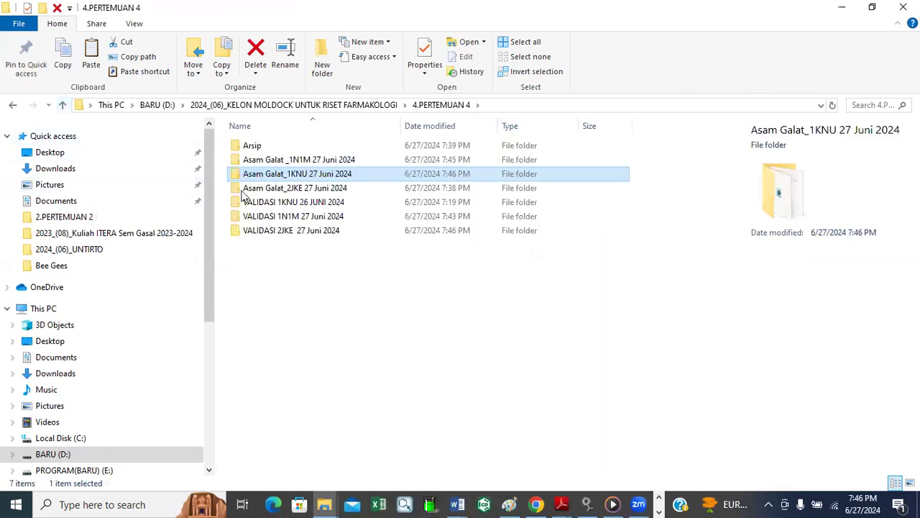
double_click(309, 189)
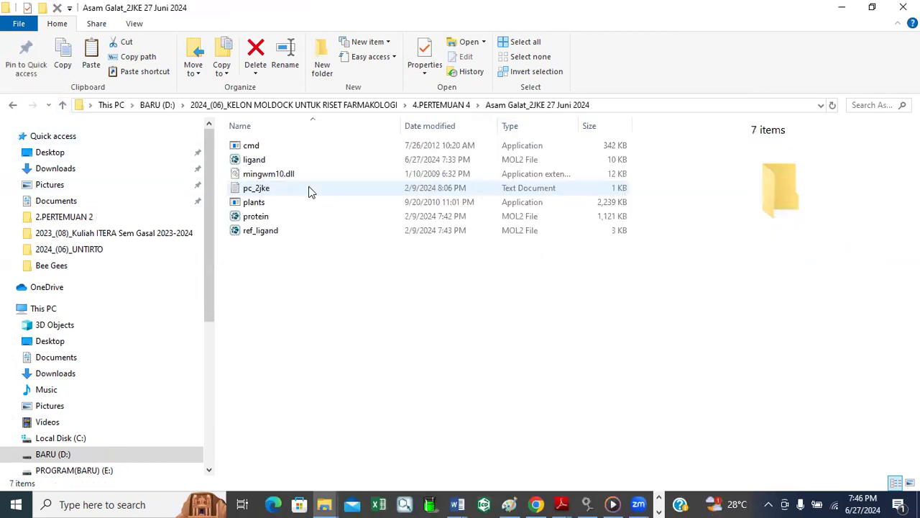
left_click(245, 146)
double_click(244, 147)
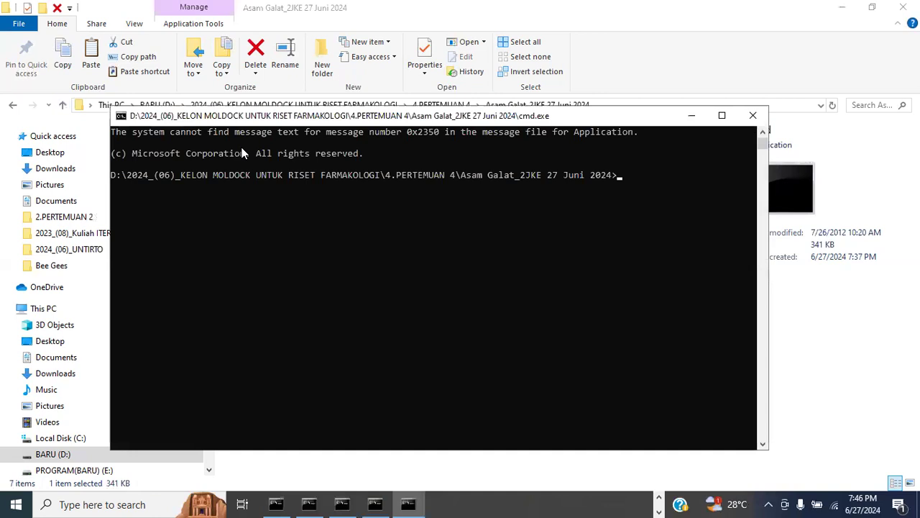
type("plants --mode b")
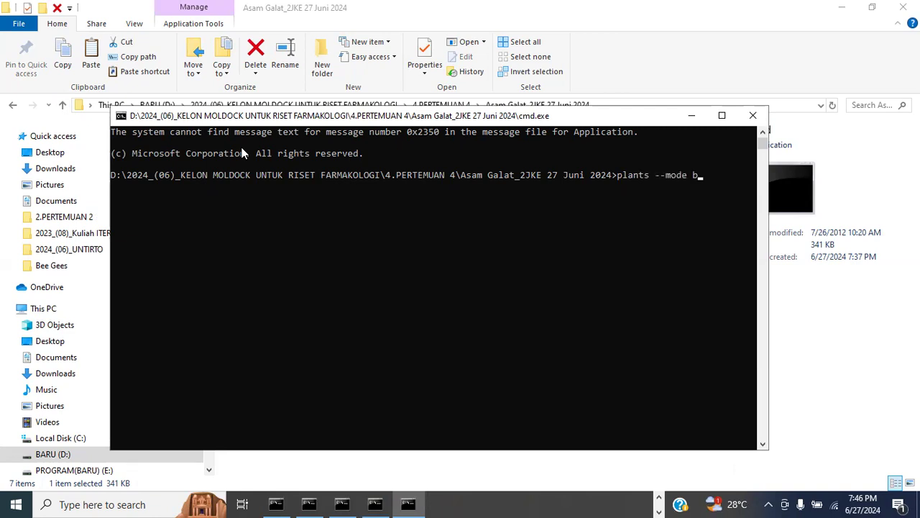
type("ind ref_ligand.mol")
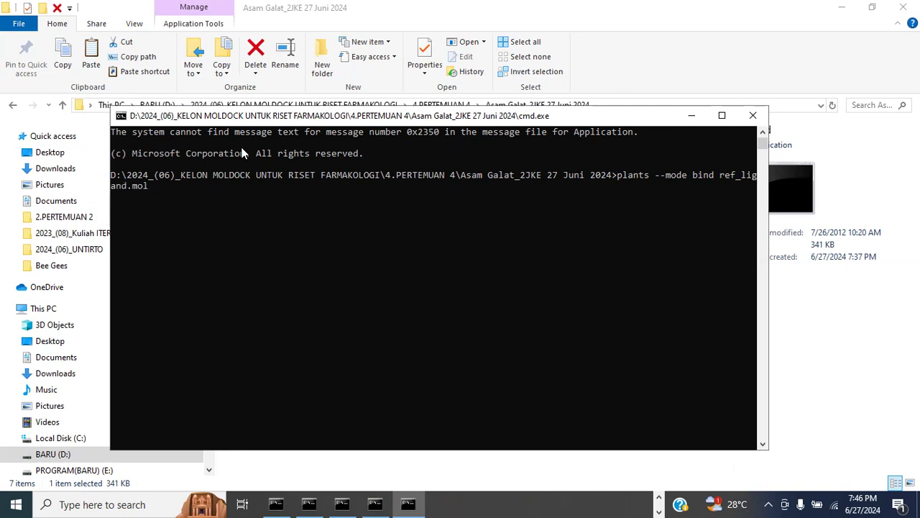
type("2 5 protein.mol2")
key("Return")
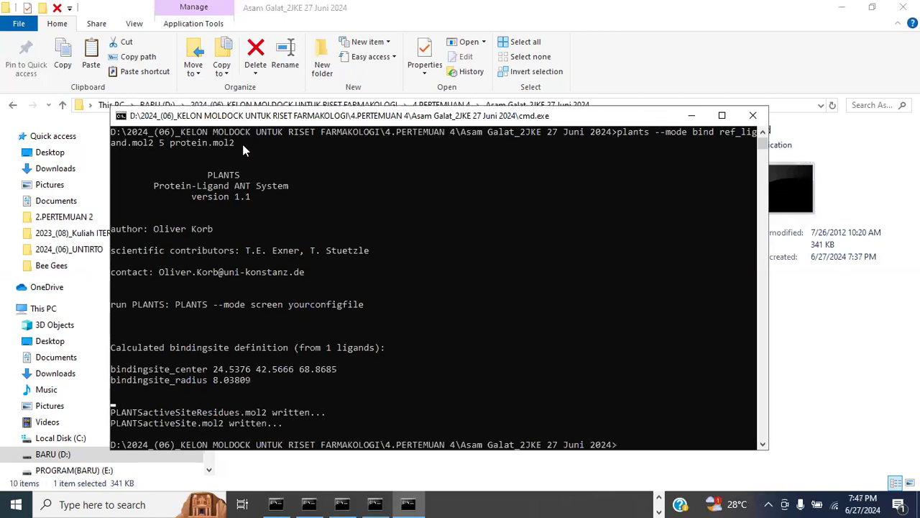
Start the 2JKE gallic acid docking with "plants --mode screen pc_2jke.txt"
type("plants")
type("--mode")
type("screen p")
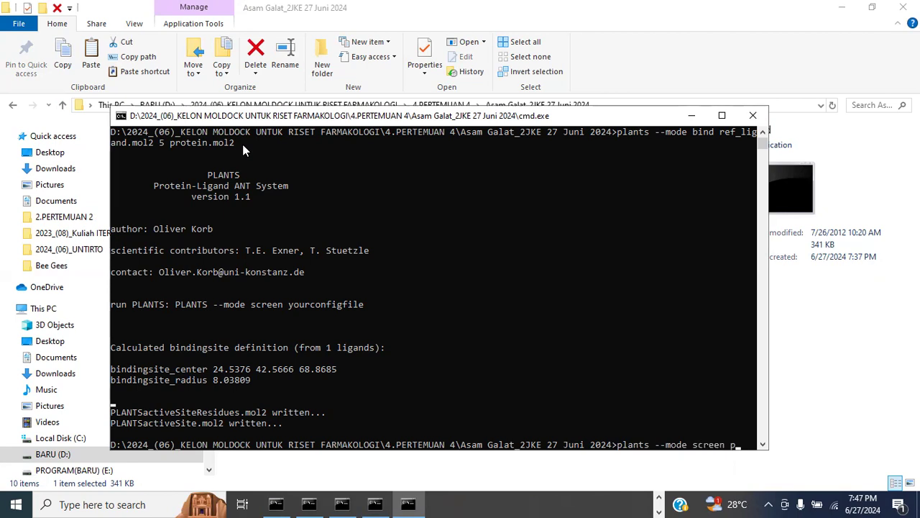
type("c_2jke")
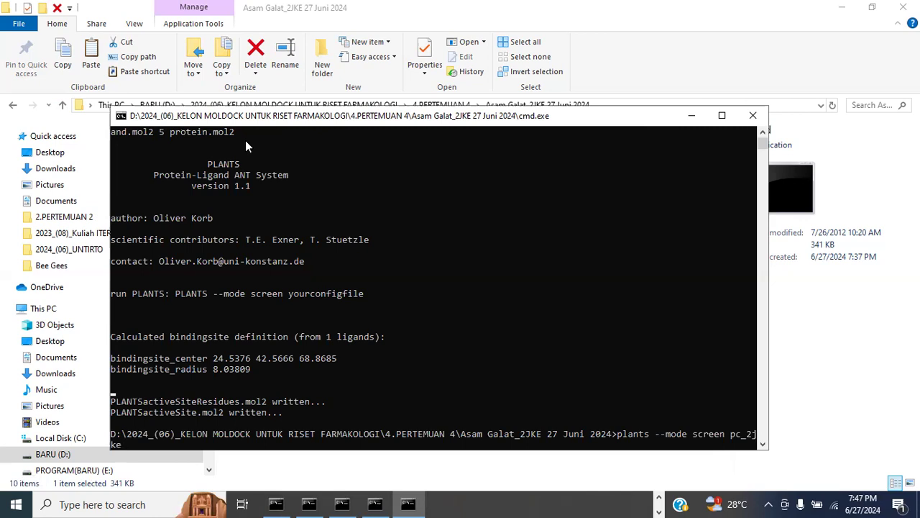
type(".txt")
key("Return")
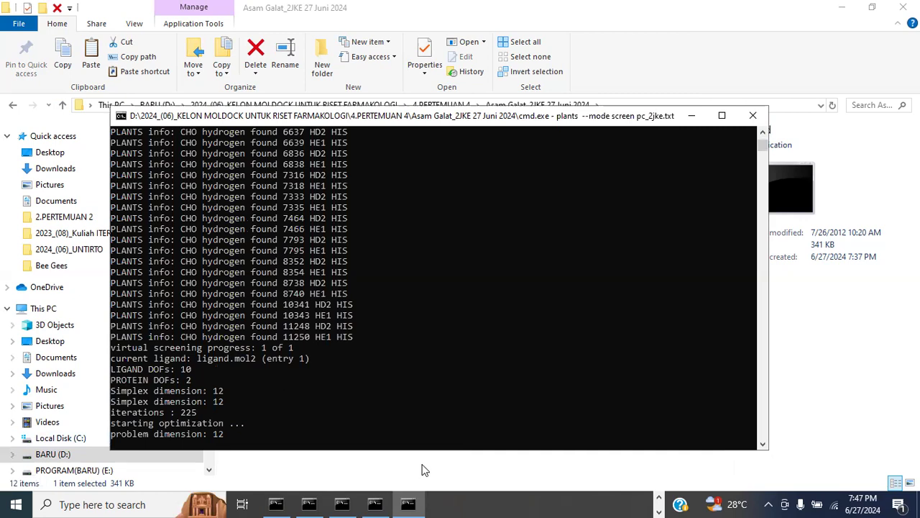
Bring up all five PLANTS command windows and arrange them in an overlapping row so each run's output can be monitored
left_click(277, 503)
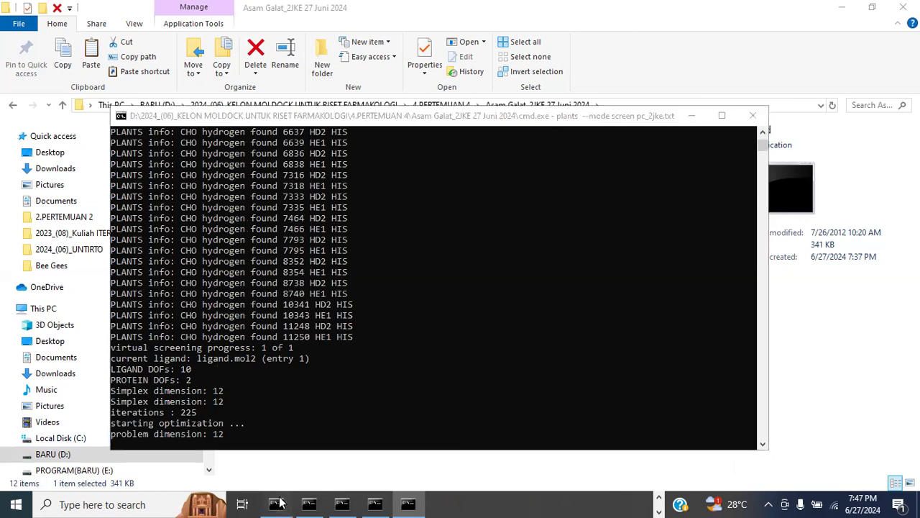
left_click_drag(544, 51, 508, 35)
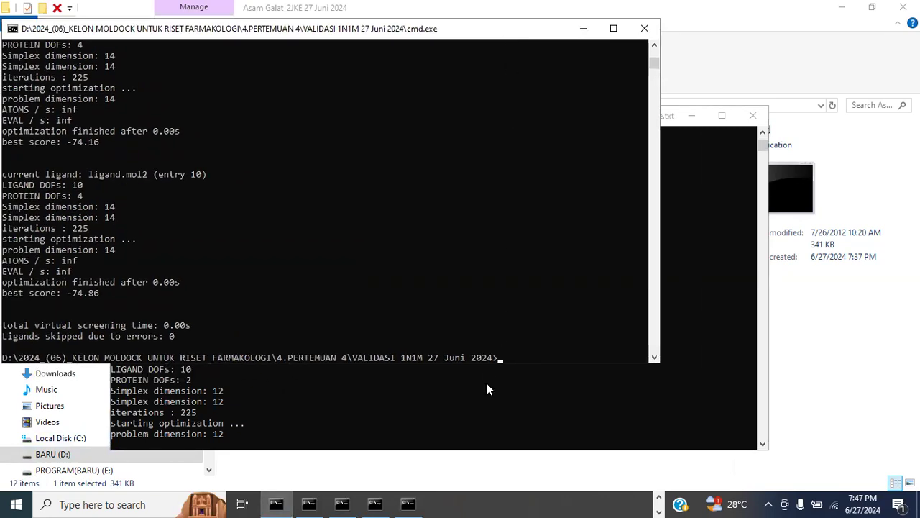
left_click(311, 503)
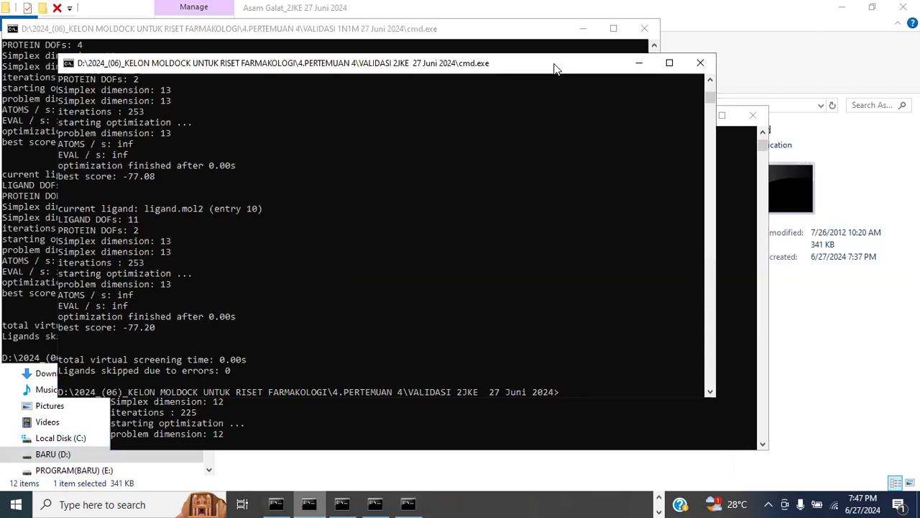
left_click_drag(557, 66, 611, 31)
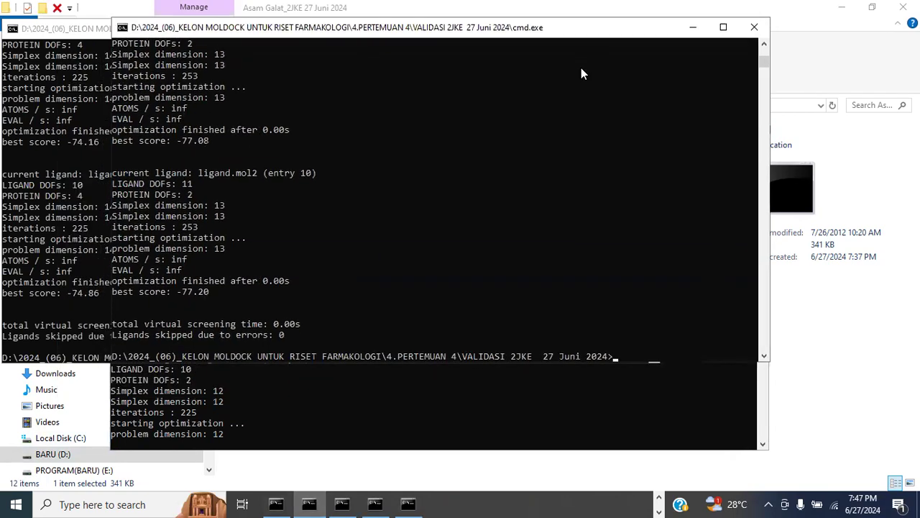
left_click(342, 503)
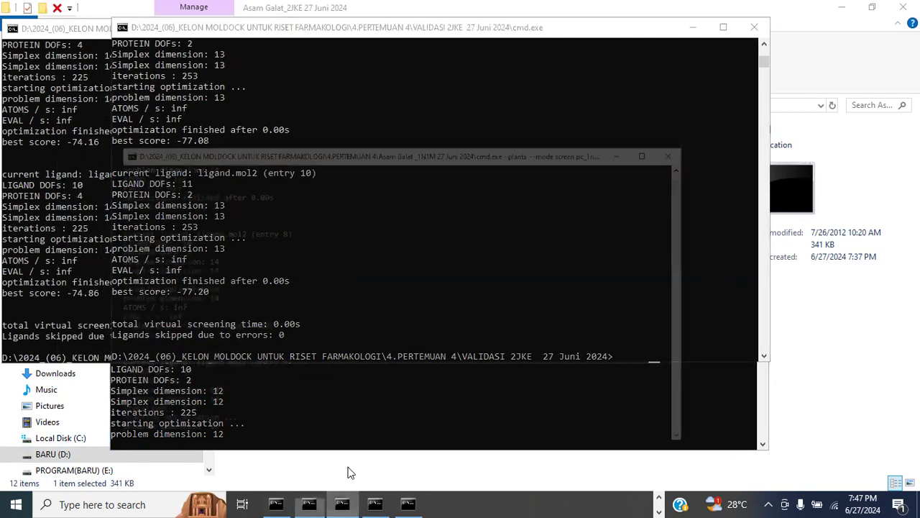
left_click_drag(461, 84, 566, 81)
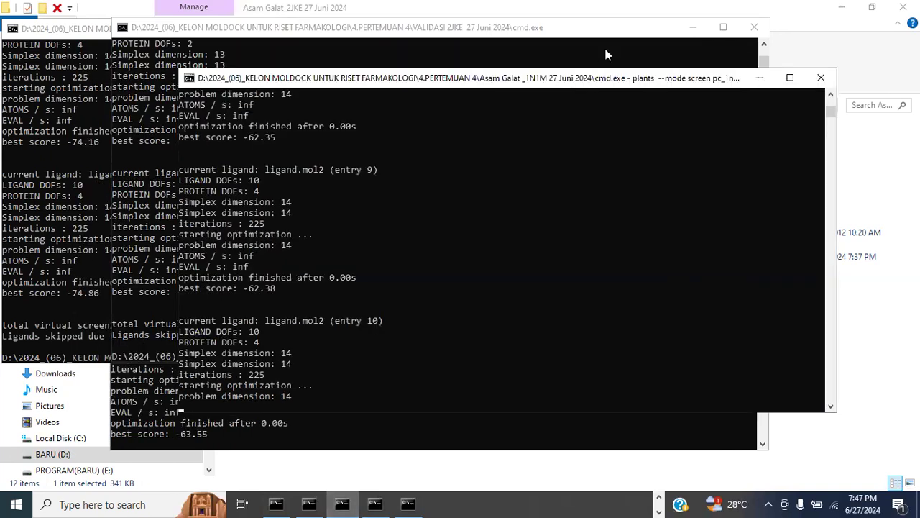
left_click_drag(605, 55, 609, 31)
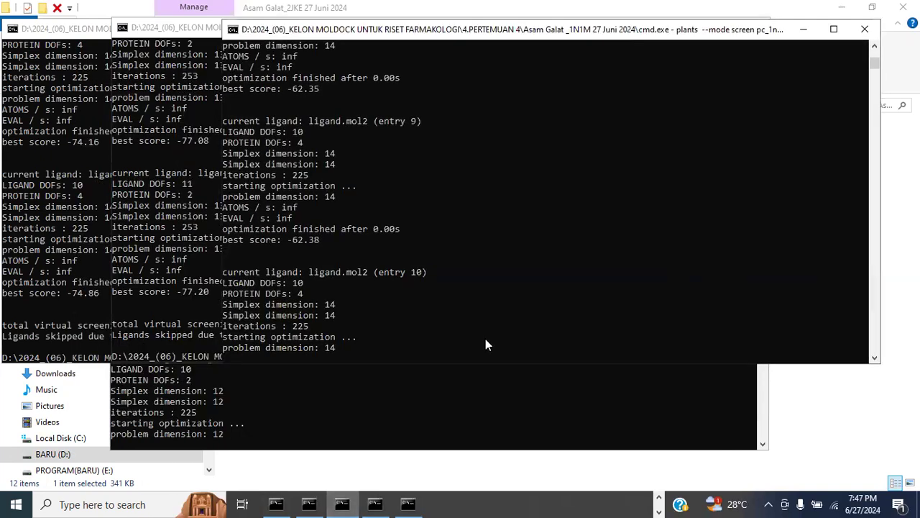
left_click(374, 503)
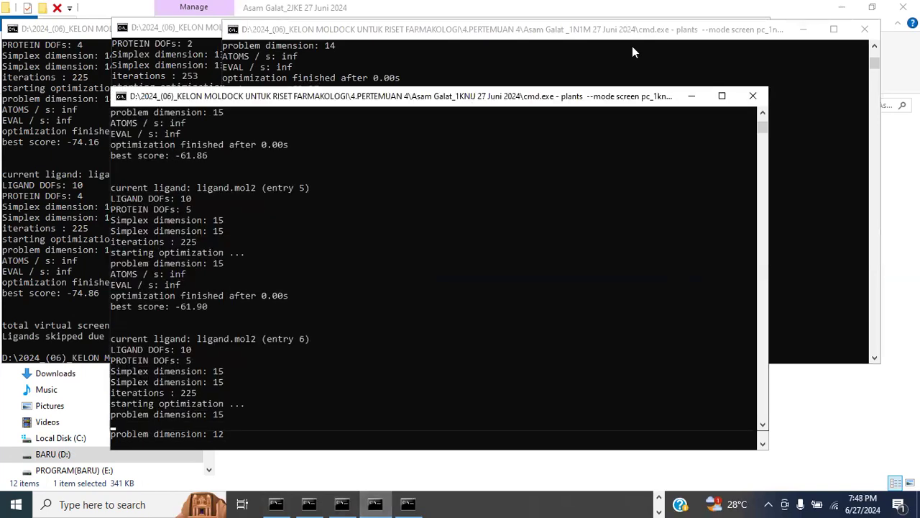
left_click(407, 503)
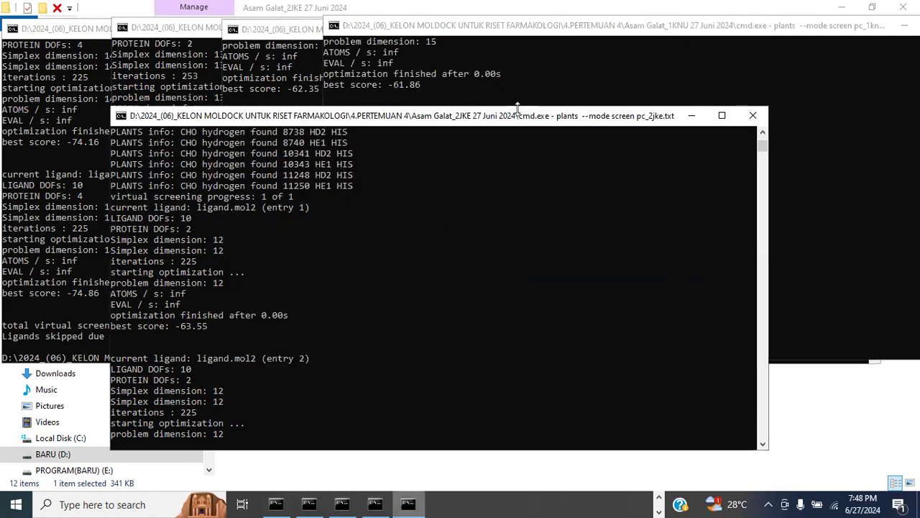
left_click_drag(517, 117, 809, 35)
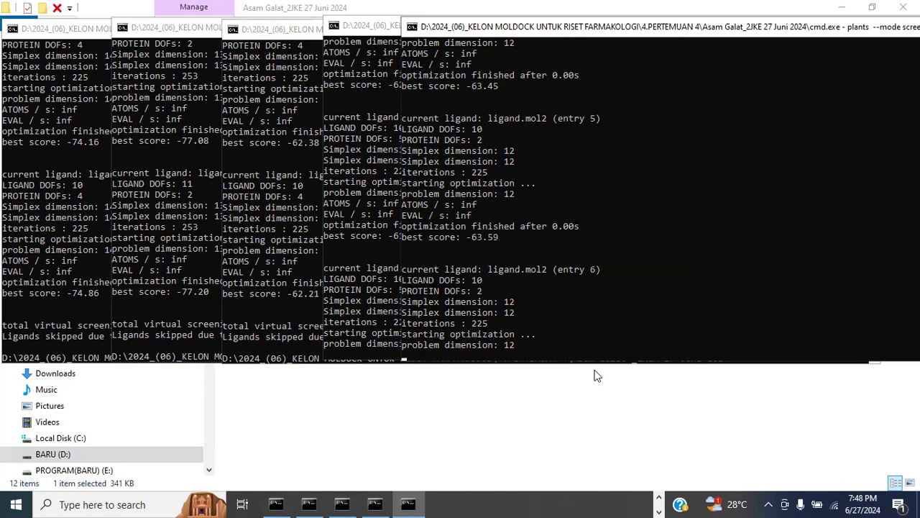
Switch to File Explorer, go up to "2024_(06)_KELON MOLDOCK UNTUK RISET FARMAKOLOGI" and look through its contents
left_click(658, 499)
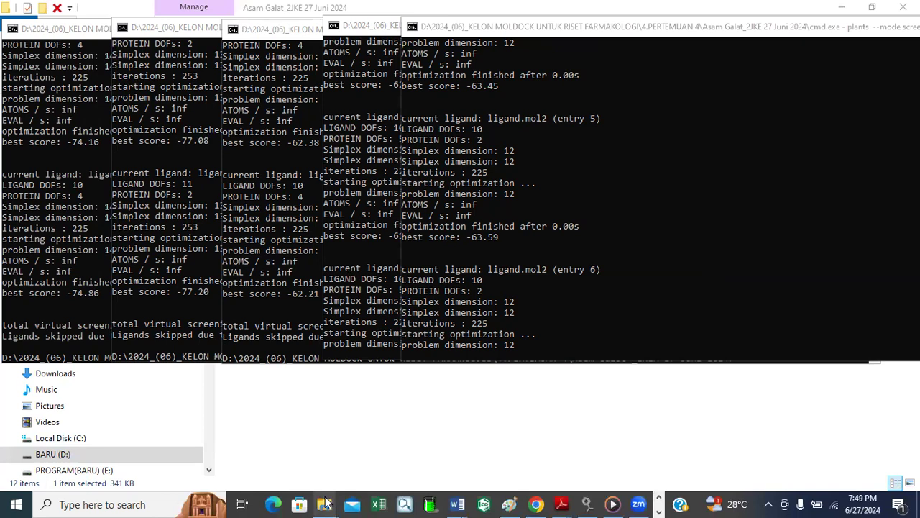
mouse_move(326, 503)
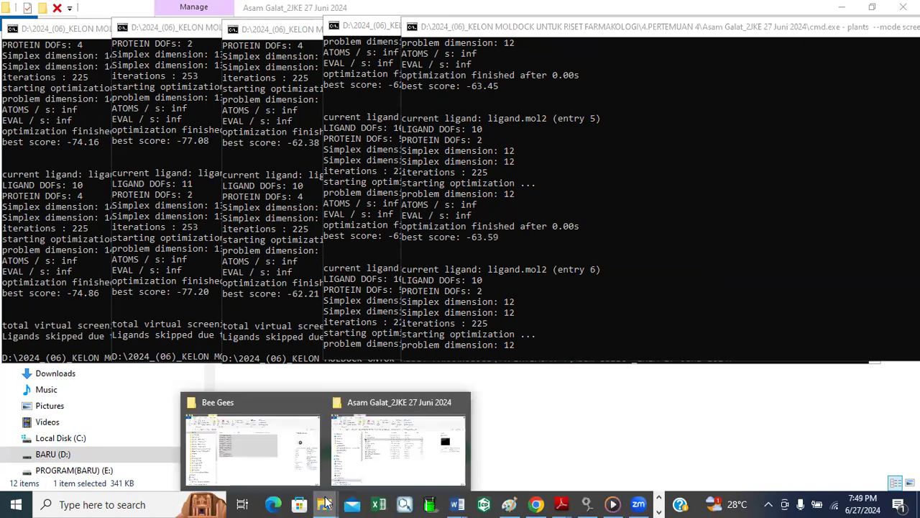
left_click(383, 456)
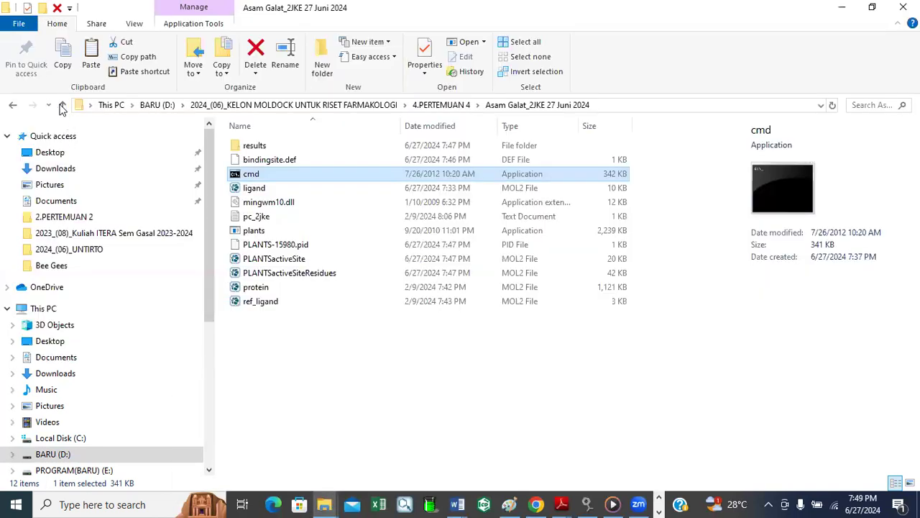
left_click(63, 105)
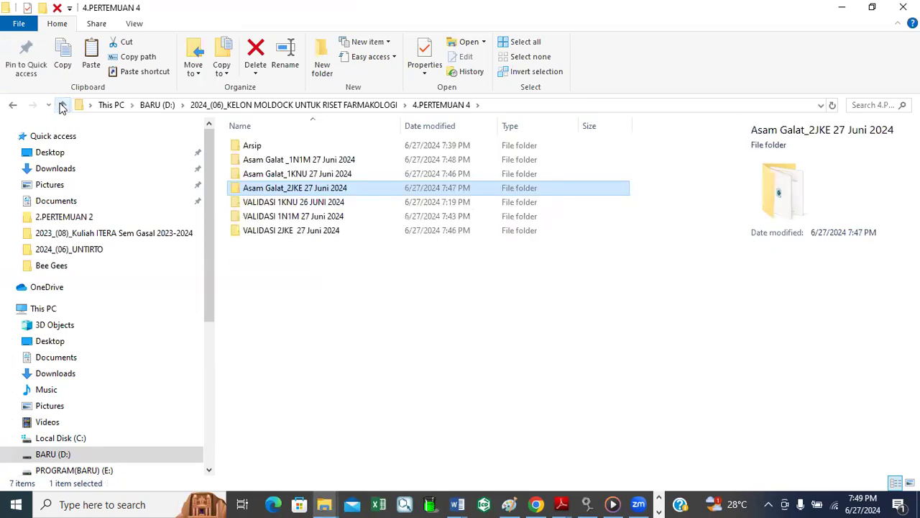
left_click(63, 105)
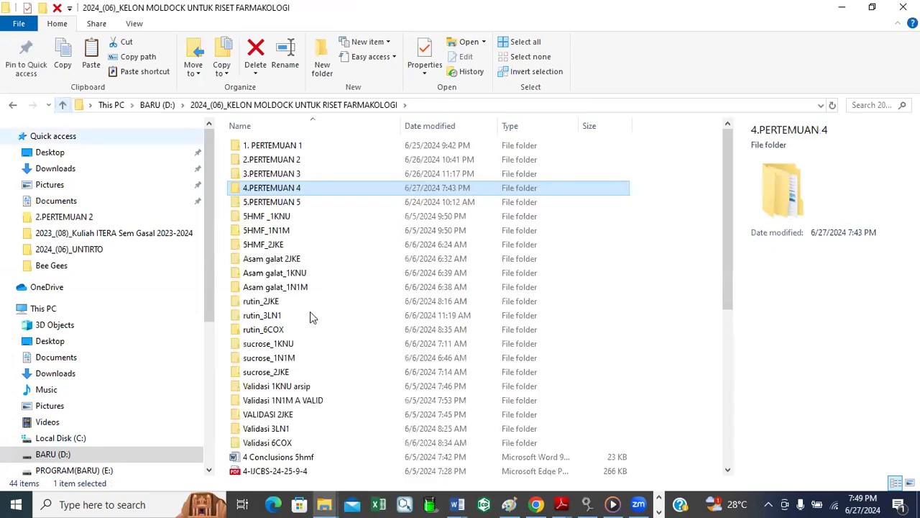
scroll(312, 322, "down", 3)
scroll(312, 328, "down", 1)
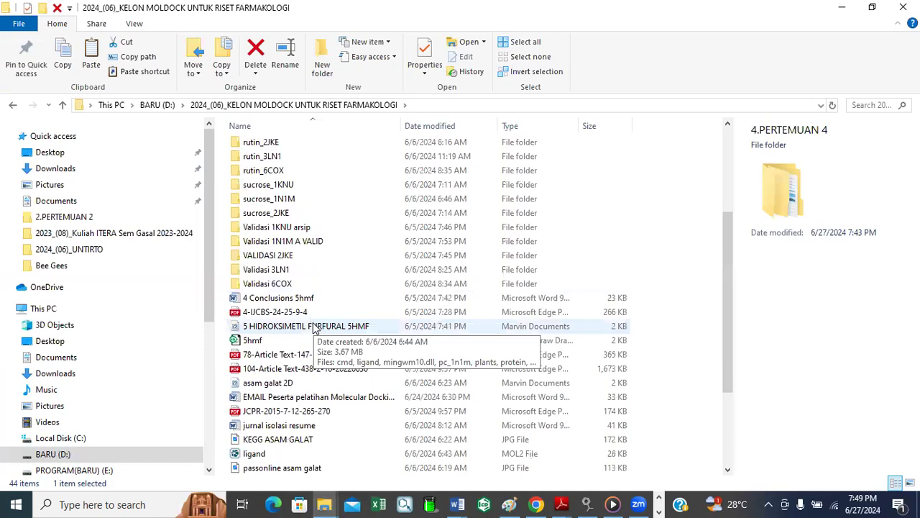
scroll(313, 327, "up", 3)
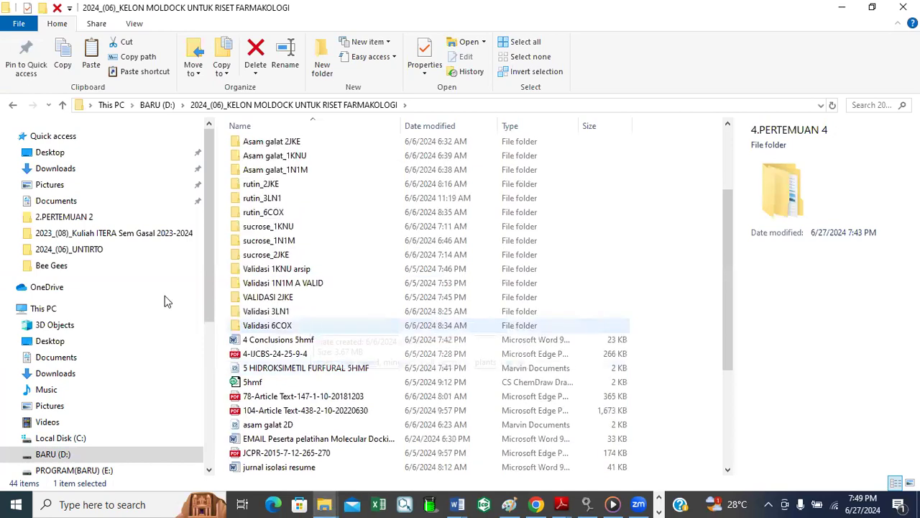
scroll(239, 208, "up", 3)
scroll(239, 208, "up", 2)
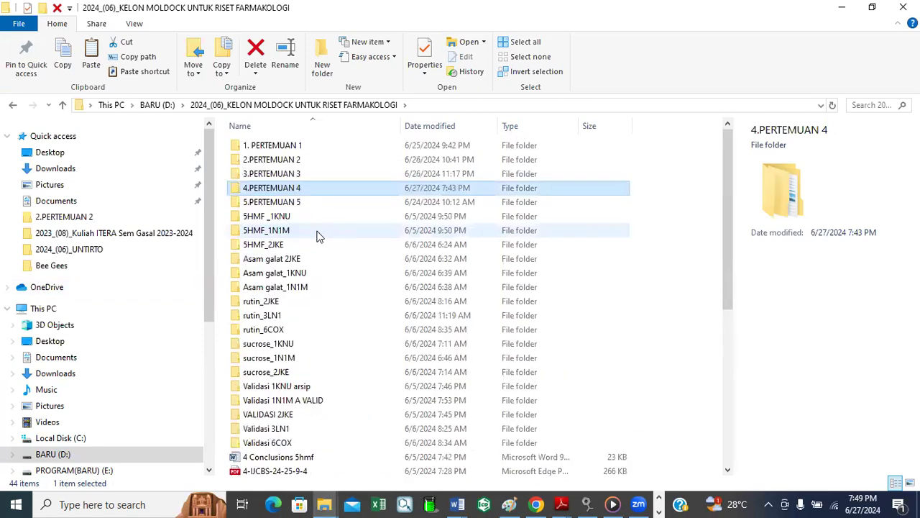
Copy the "SKOR 1KNU" workbook from "3.PERTEMUAN 3" into the "4.PERTEMUAN 4" folder
double_click(282, 174)
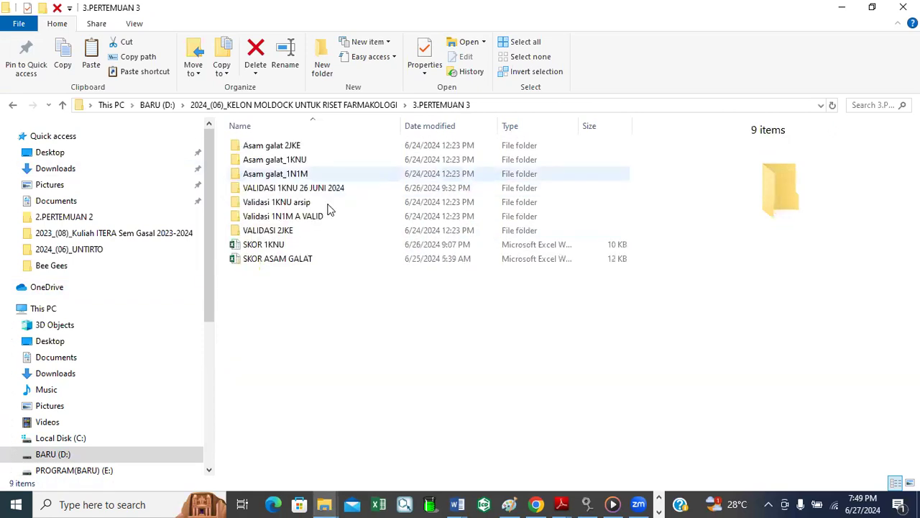
left_click(265, 243)
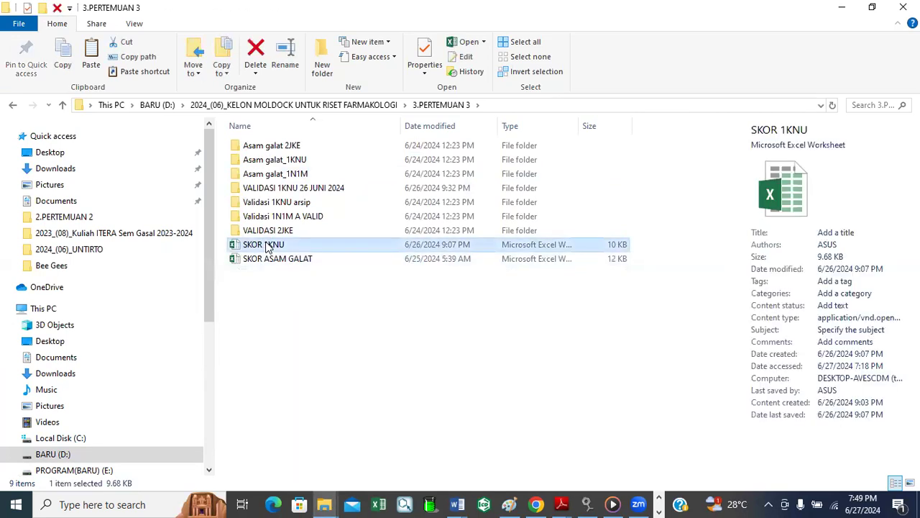
left_click(62, 63)
left_click(63, 105)
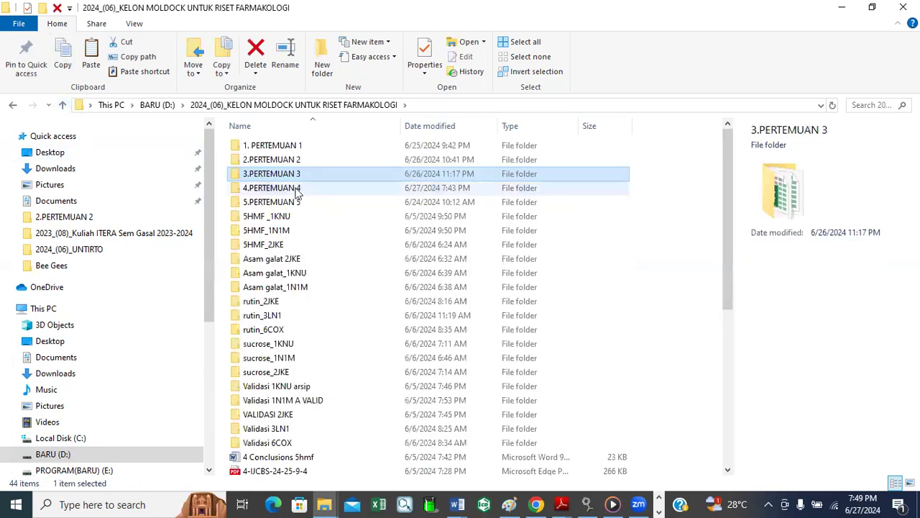
double_click(295, 188)
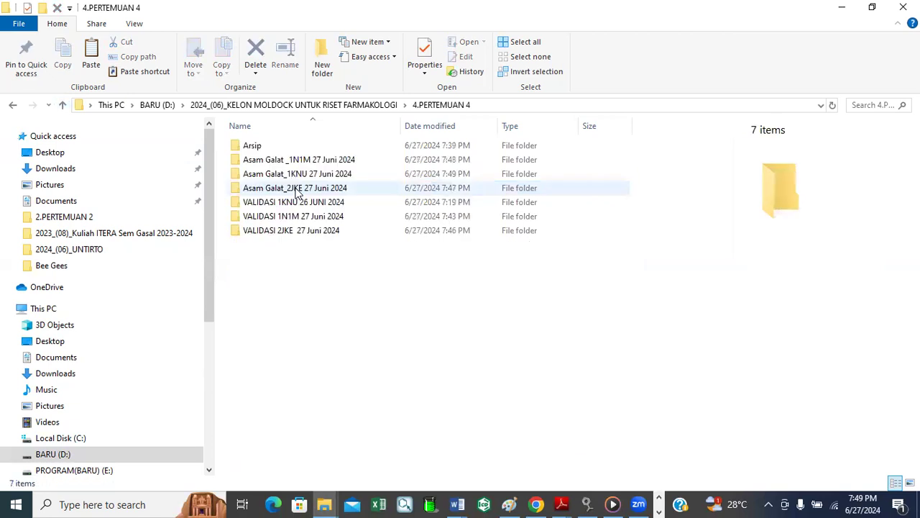
left_click(92, 54)
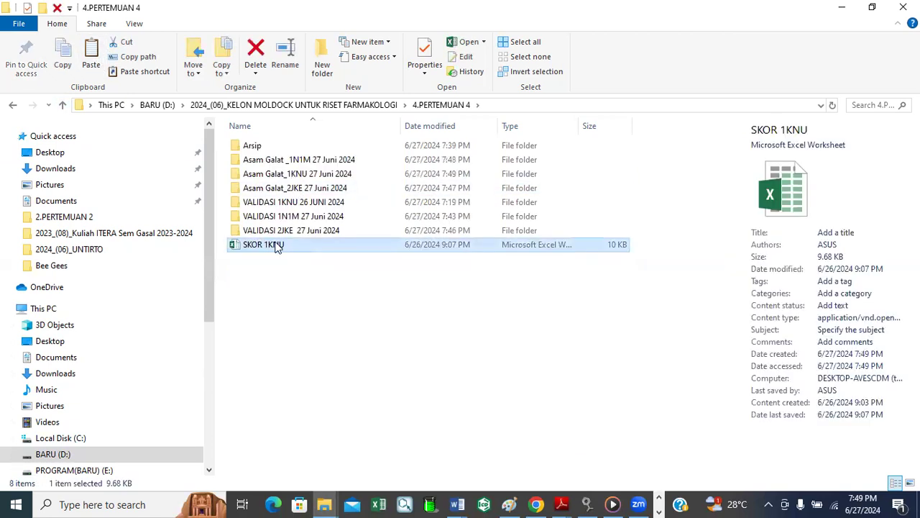
Open the copied "SKOR 1KNU" workbook in Excel and narrow columns A and B
double_click(277, 245)
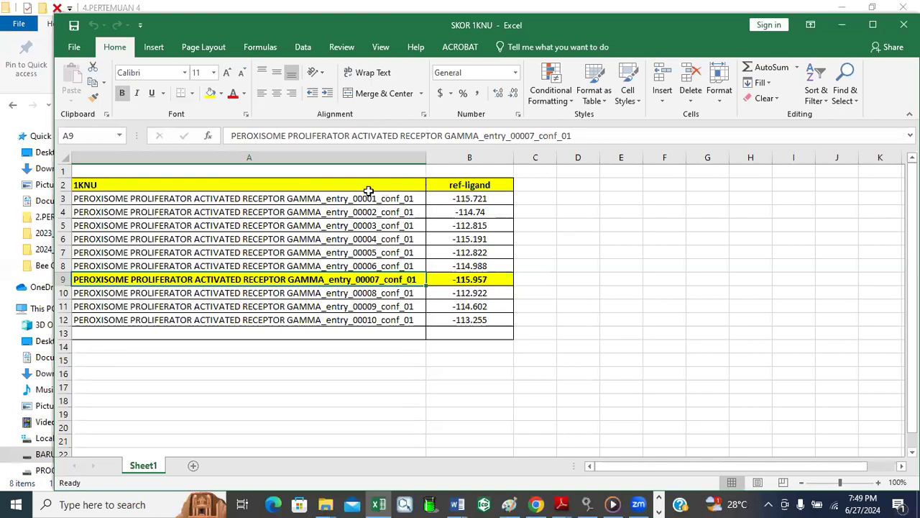
left_click_drag(427, 156, 139, 160)
left_click_drag(223, 160, 198, 157)
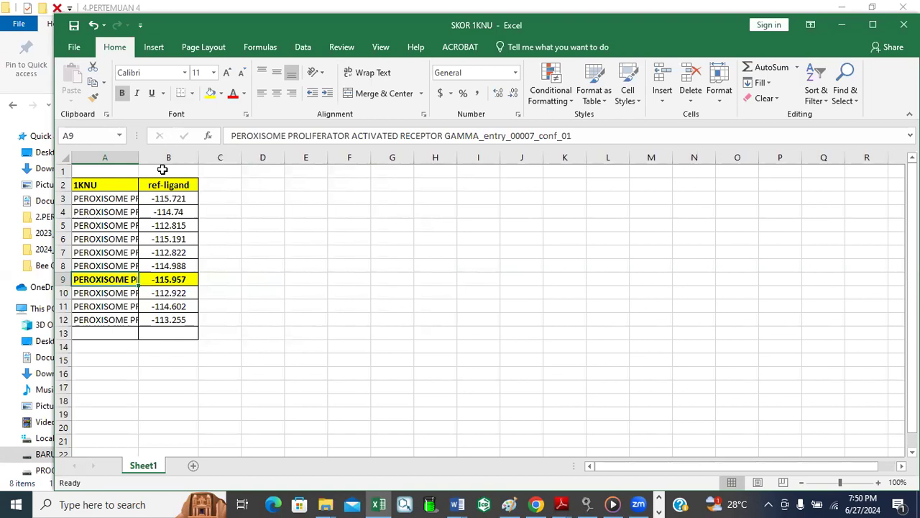
Enter the headings "1KNU" in B1 and "ASAM GALAT" in C1, and widen column C to fit its heading
left_click(223, 184)
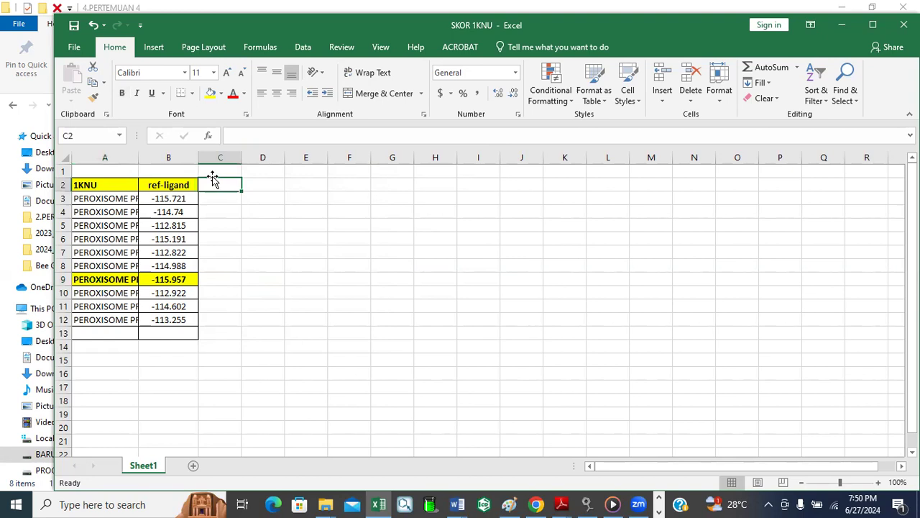
left_click(164, 170)
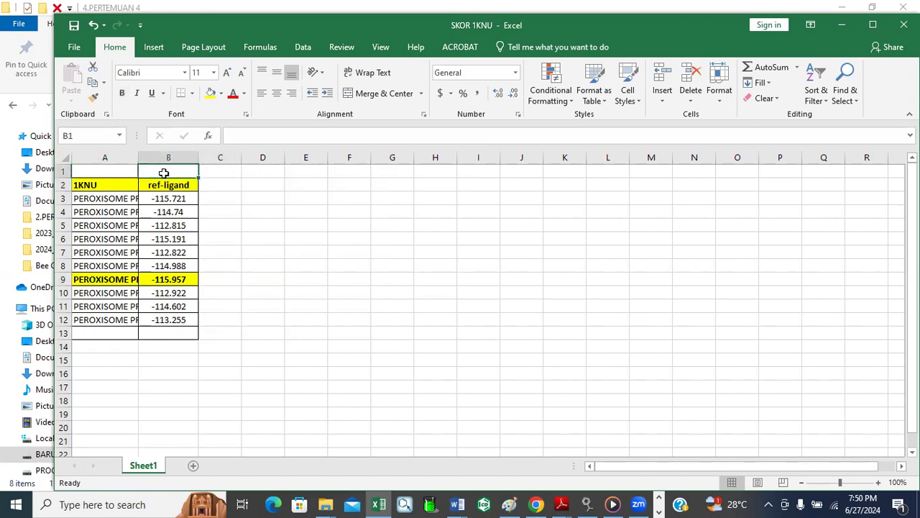
type("1")
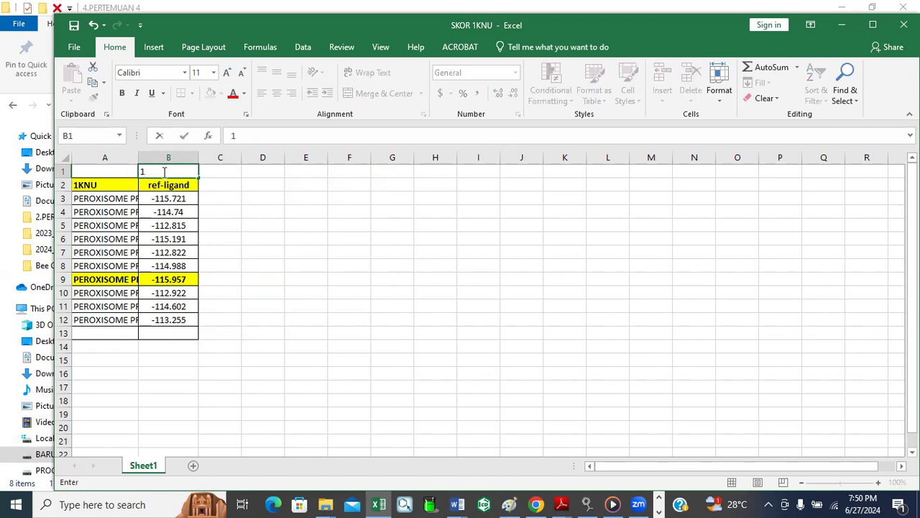
type("KNU")
left_click(227, 174)
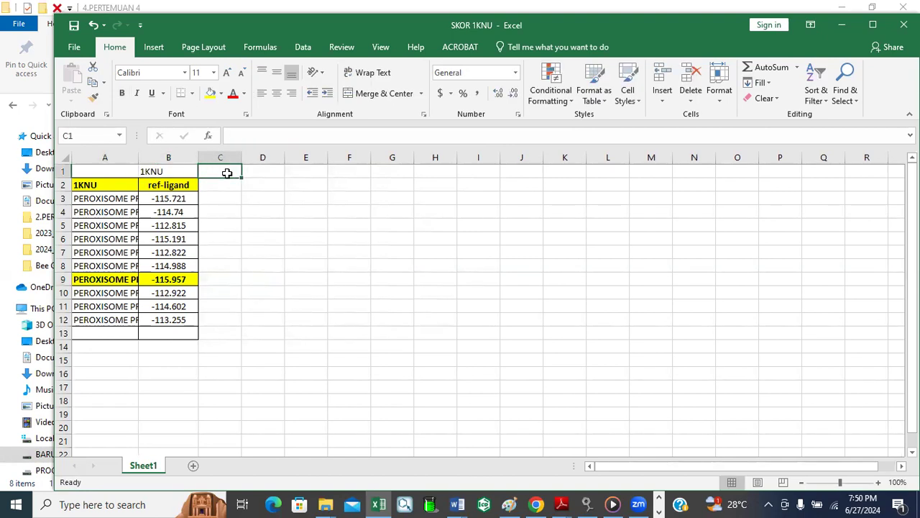
type("ASA")
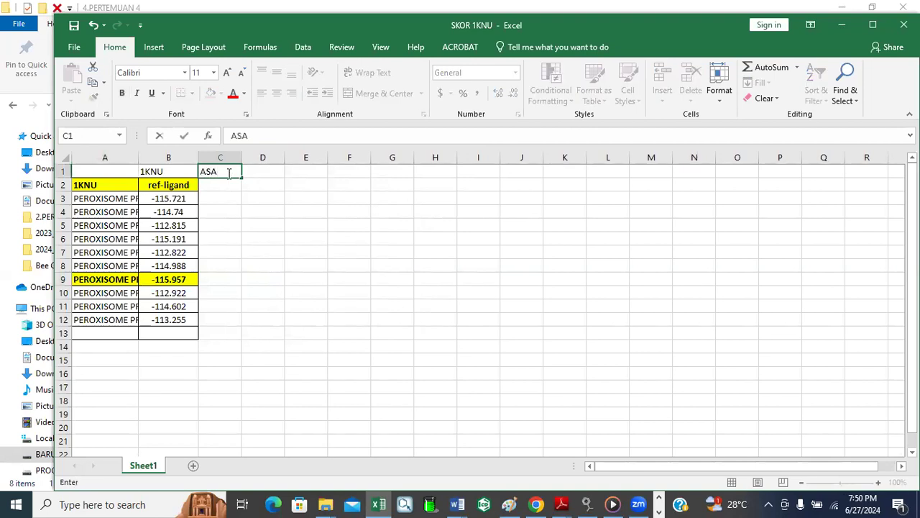
type("M GALAT")
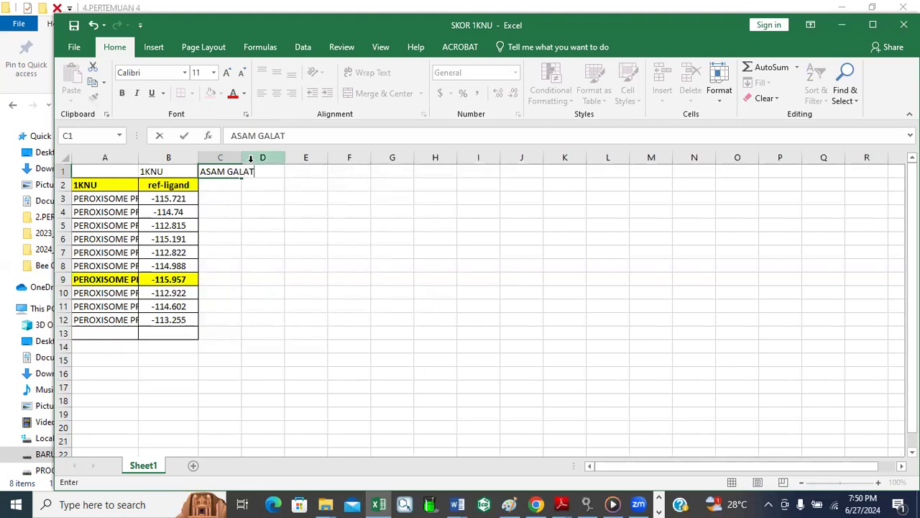
left_click(253, 158)
left_click_drag(242, 158, 273, 159)
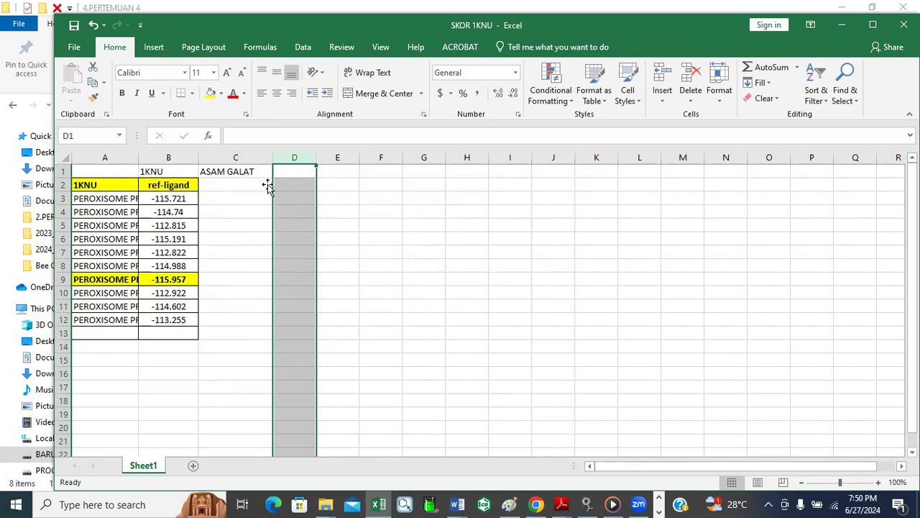
Copy the "ref-ligand" cell from B2 to D2 and enter the heading "2JKE" above it in D1
left_click(164, 185)
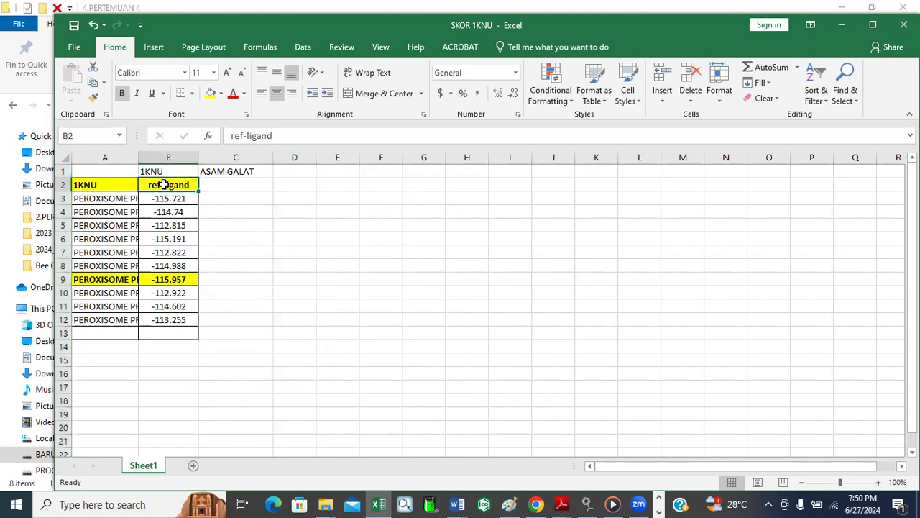
left_click(94, 85)
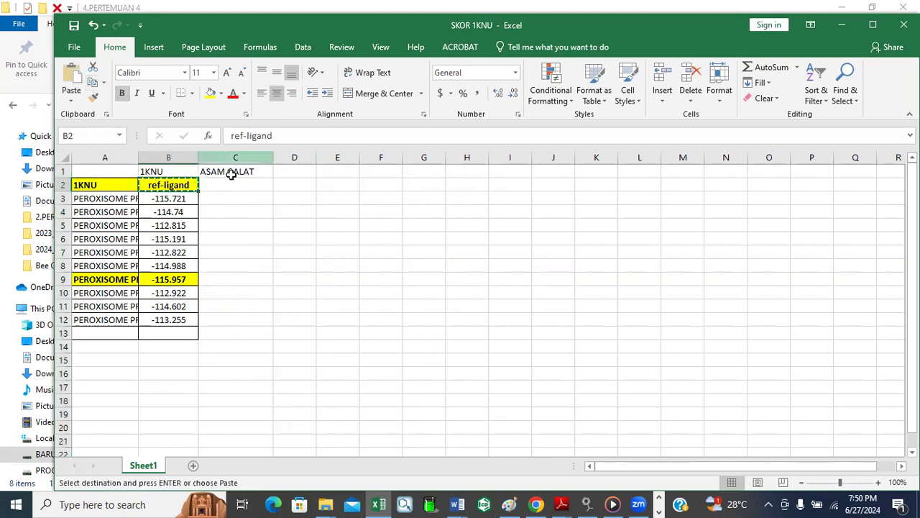
left_click(288, 188)
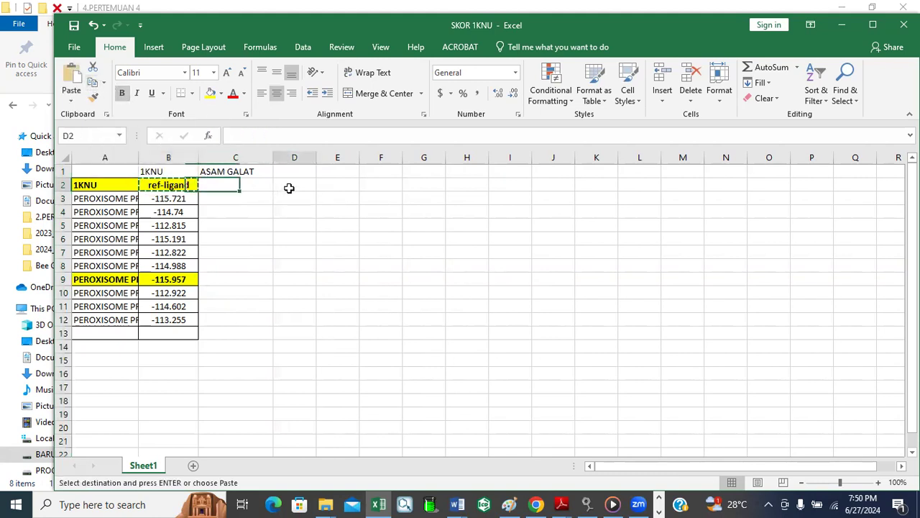
left_click(72, 77)
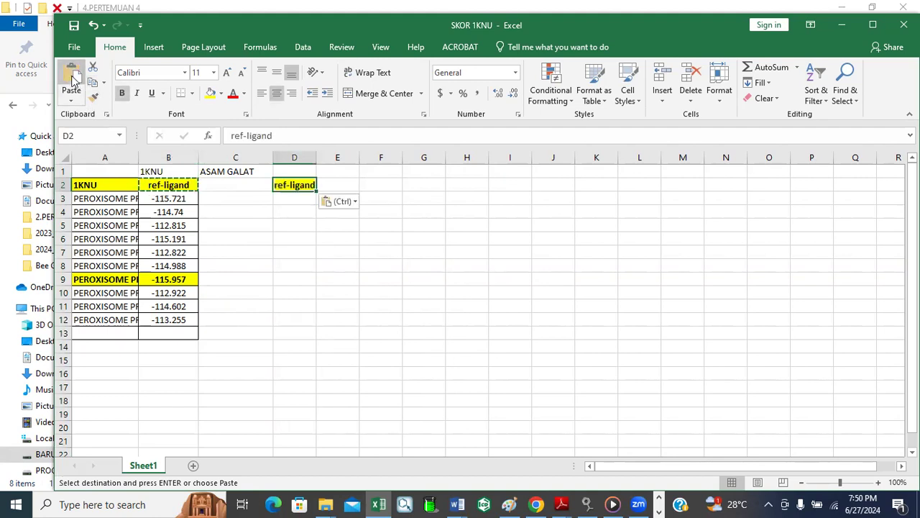
left_click(293, 173)
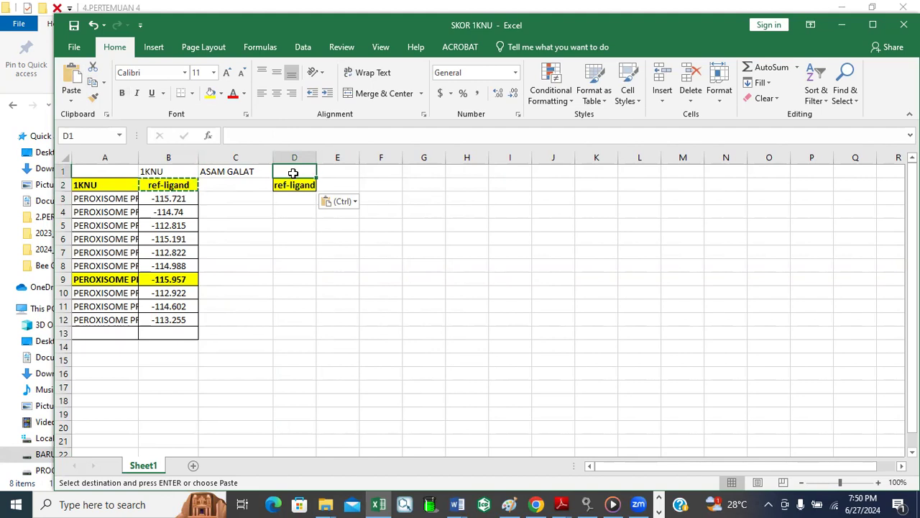
type("2JK")
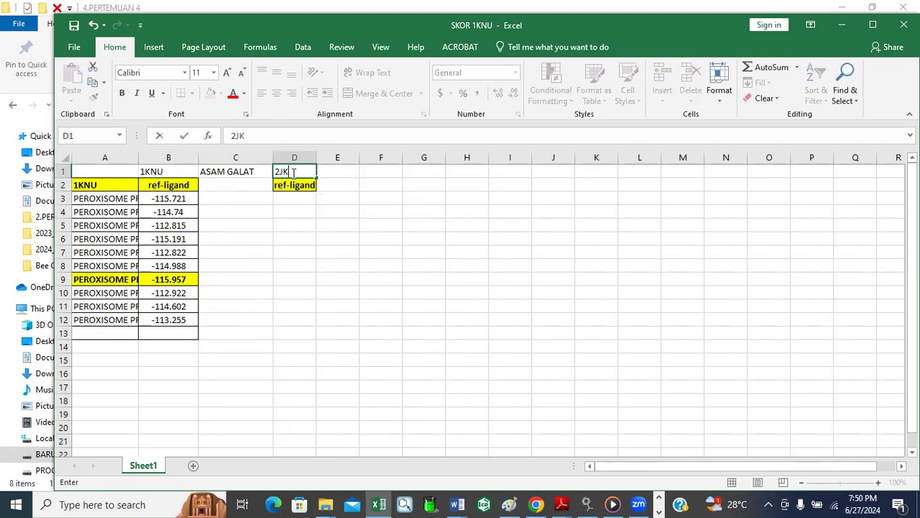
type("E")
Copy the "ASAM GALAT" heading from C1 to E1 and widen column E to fit it
left_click(250, 174)
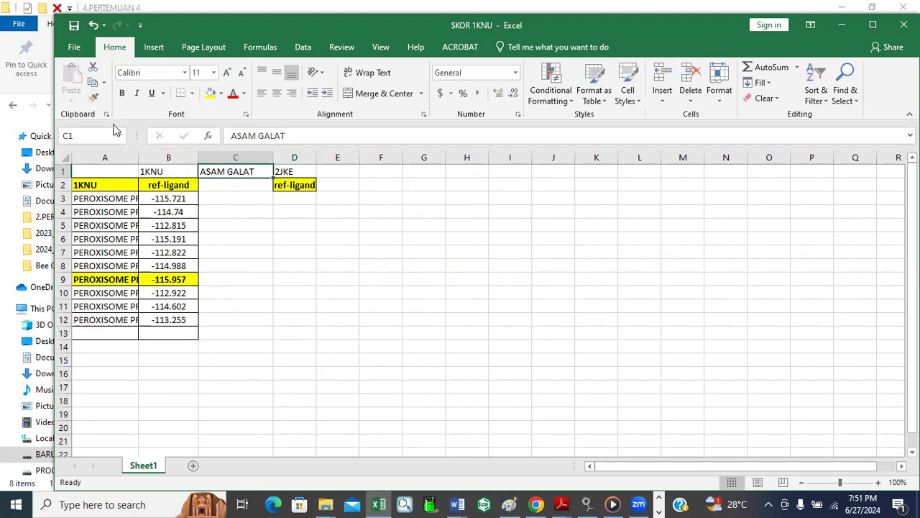
left_click(93, 82)
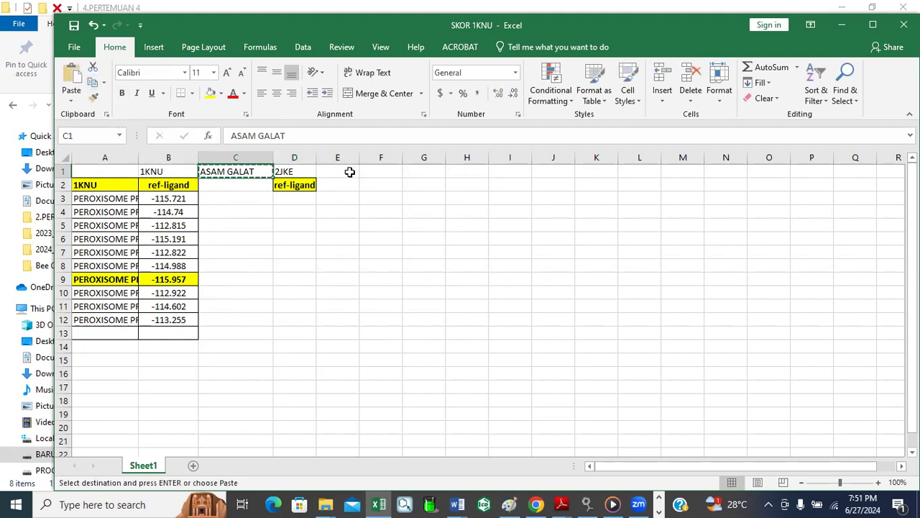
left_click(345, 171)
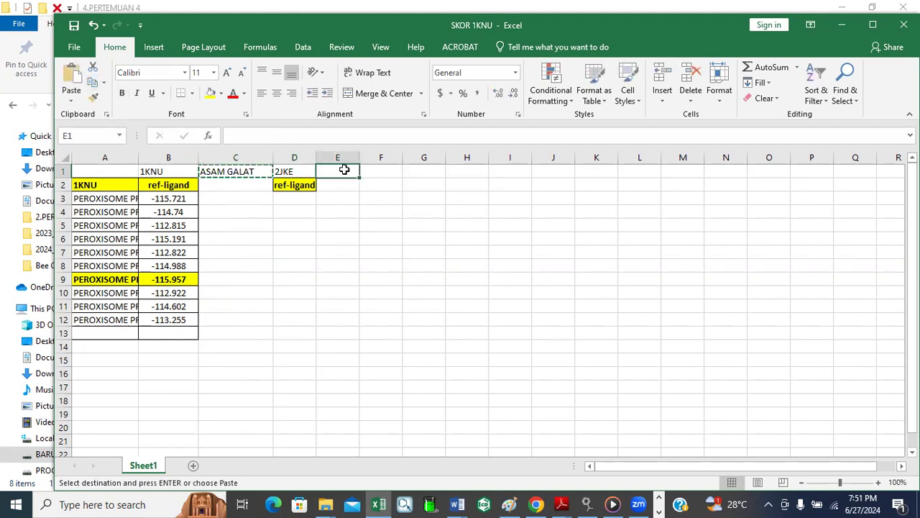
left_click(70, 91)
left_click_drag(360, 157, 379, 158)
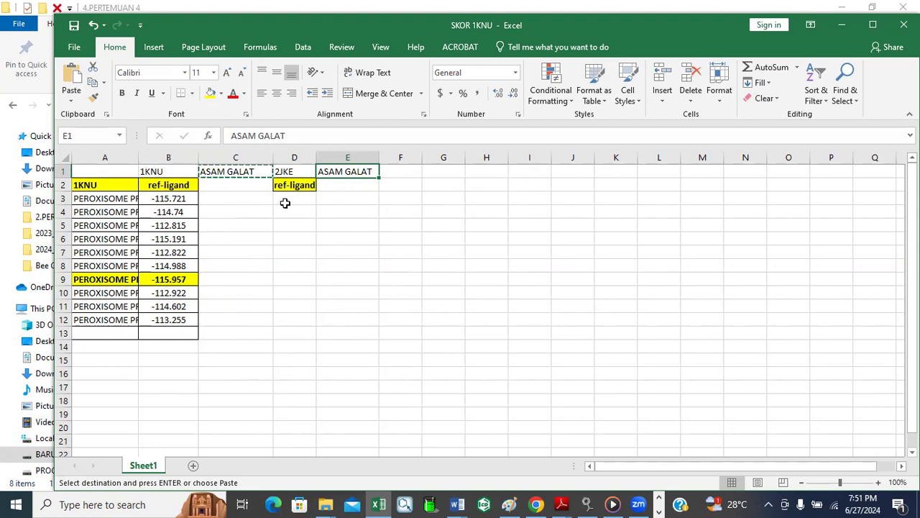
Enter the heading "1N1M" in F1 with a copy of the "ref-ligand" cell in F2, and widen columns F and G
left_click(414, 172)
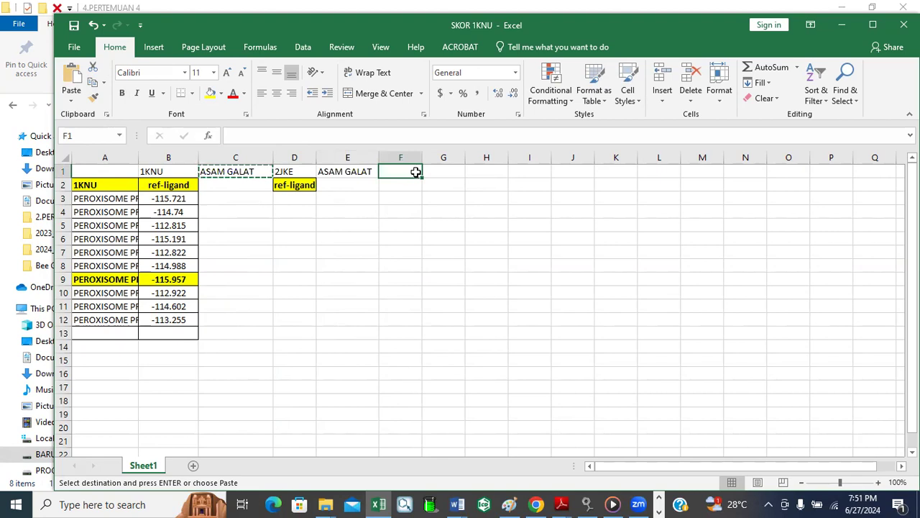
type("1N1M")
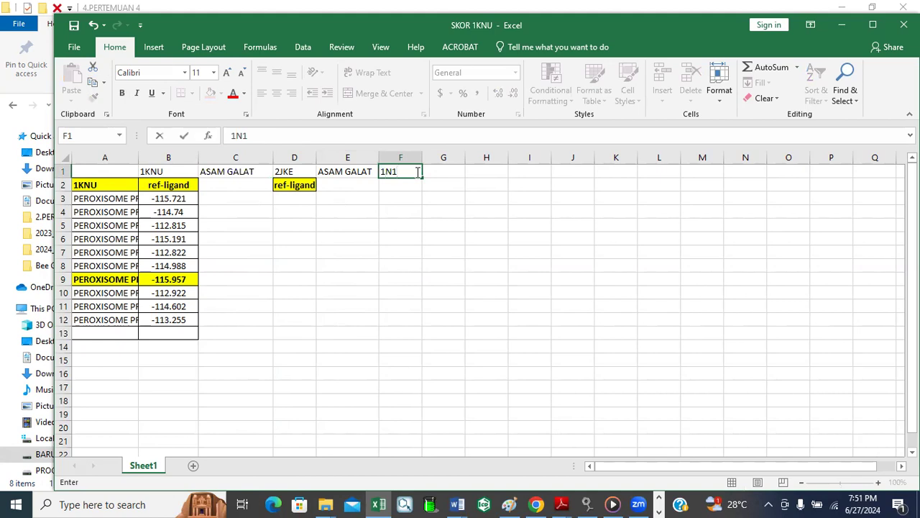
left_click(308, 185)
key("ctrl+c")
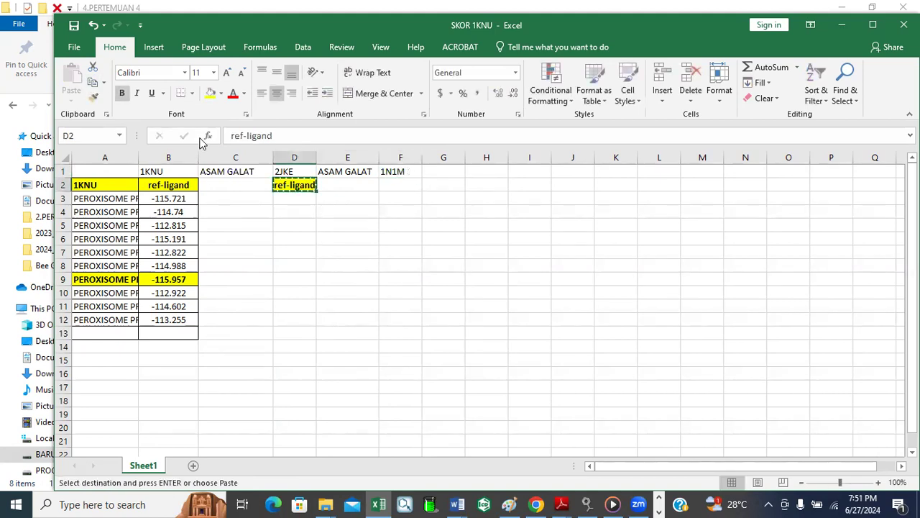
left_click(396, 184)
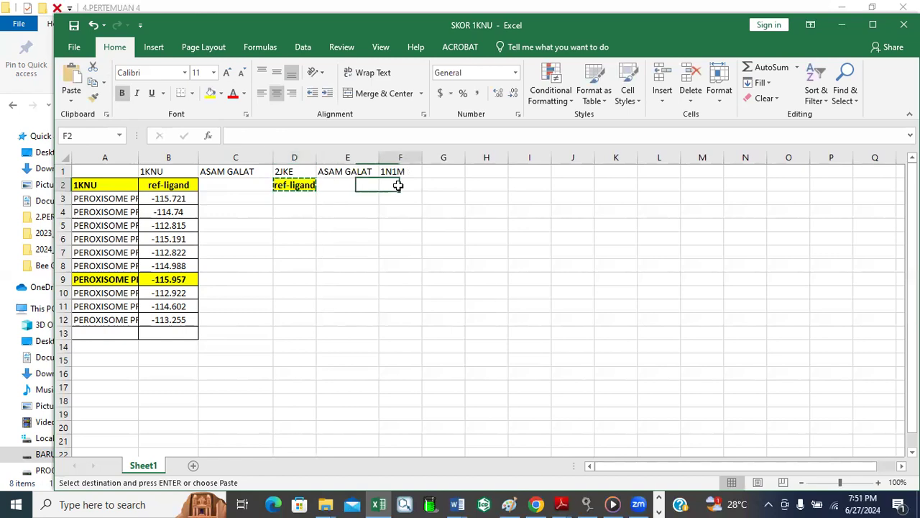
left_click(71, 78)
left_click_drag(422, 158, 497, 158)
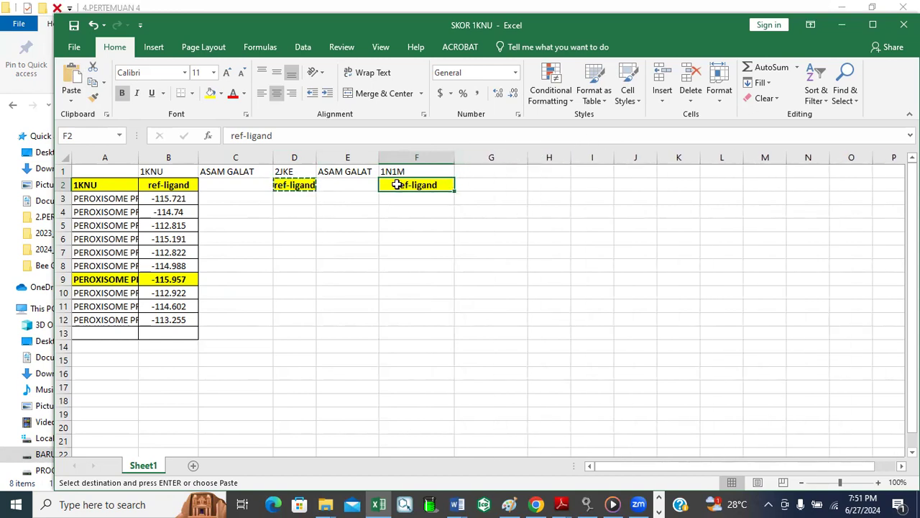
Copy the "ASAM GALAT" heading in E1 for the 1N1M group
left_click(350, 174)
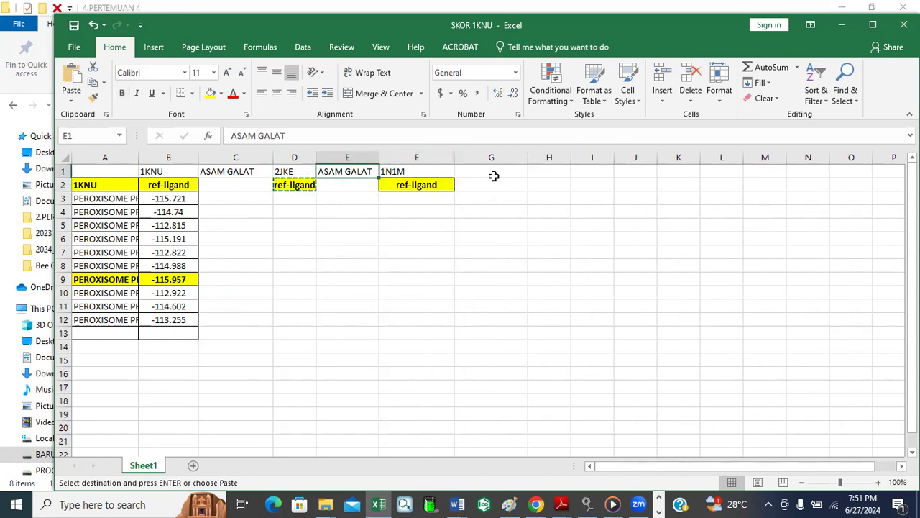
left_click(92, 81)
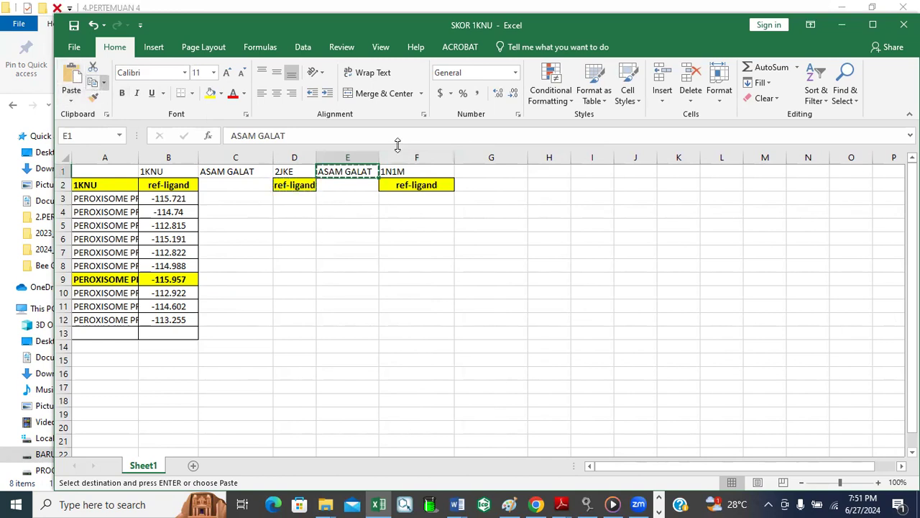
Paste the copied ASAM GALAT label into G1, and move the ASAM GALAT label from C1 to C2
left_click(495, 173)
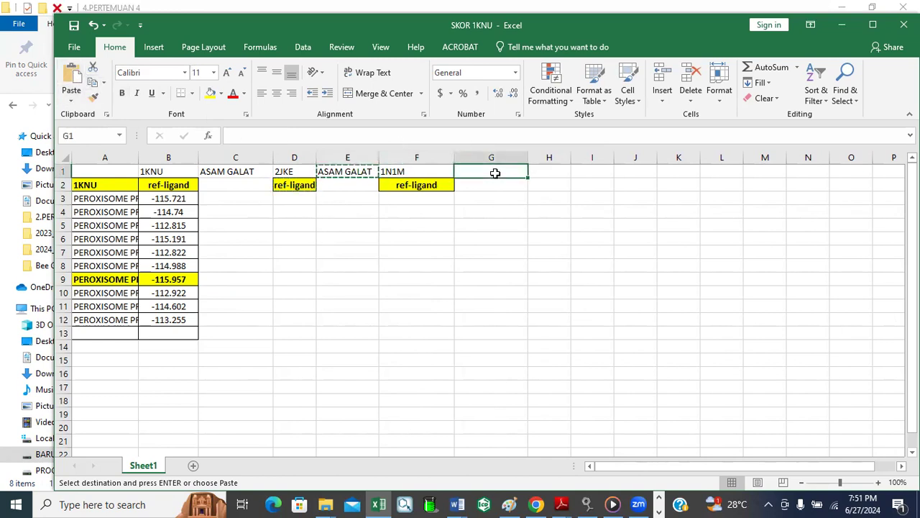
left_click(72, 75)
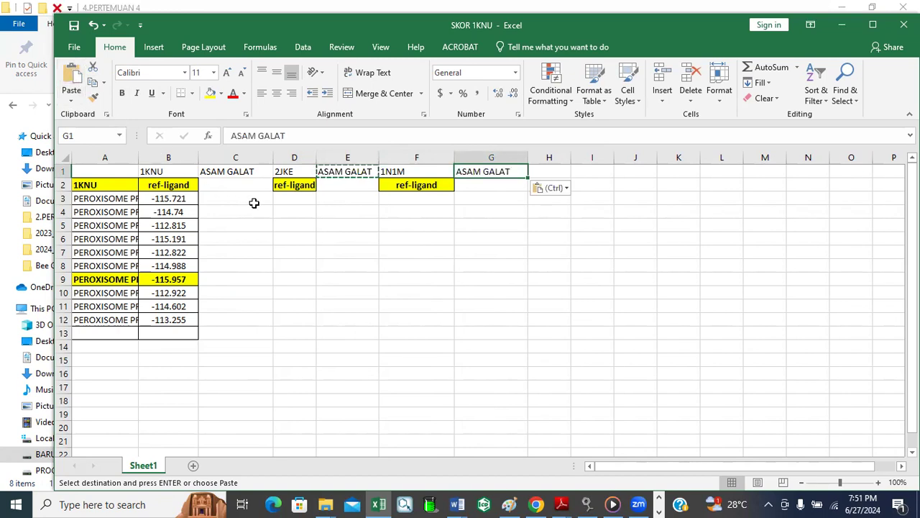
left_click(216, 172)
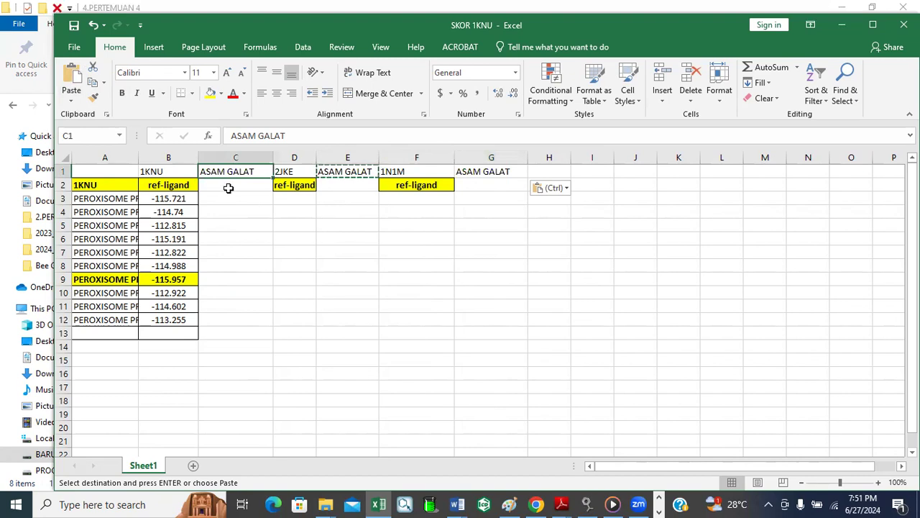
left_click(92, 81)
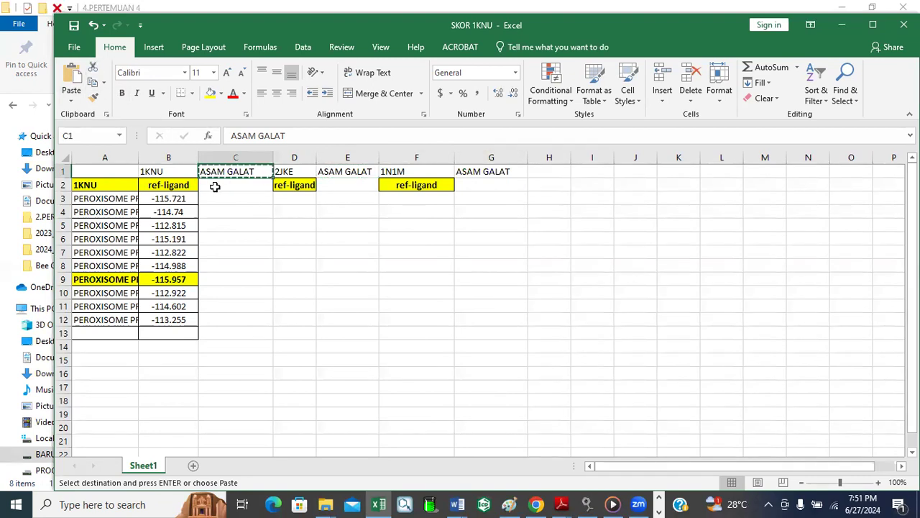
left_click(238, 185)
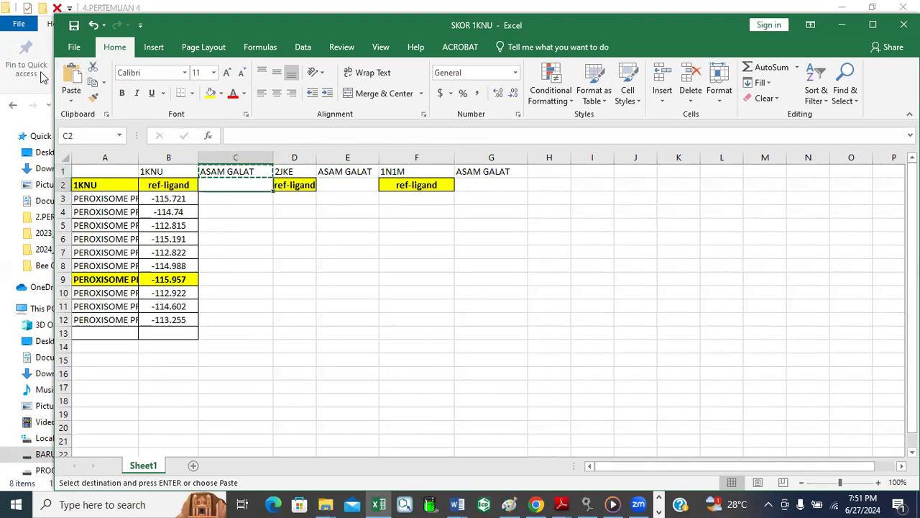
left_click(71, 78)
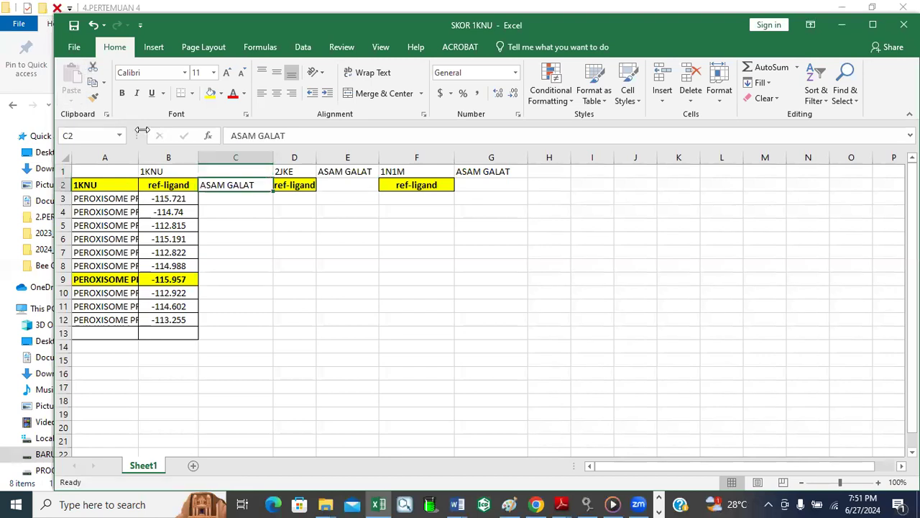
Move the ASAM GALAT labels from E1 and G1 down one row to E2 and G2
left_click(350, 172)
left_click(93, 67)
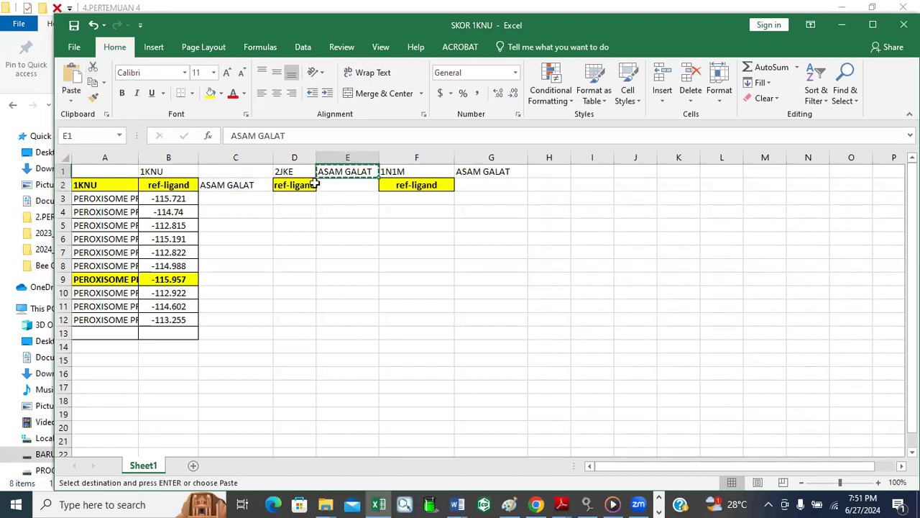
left_click(343, 185)
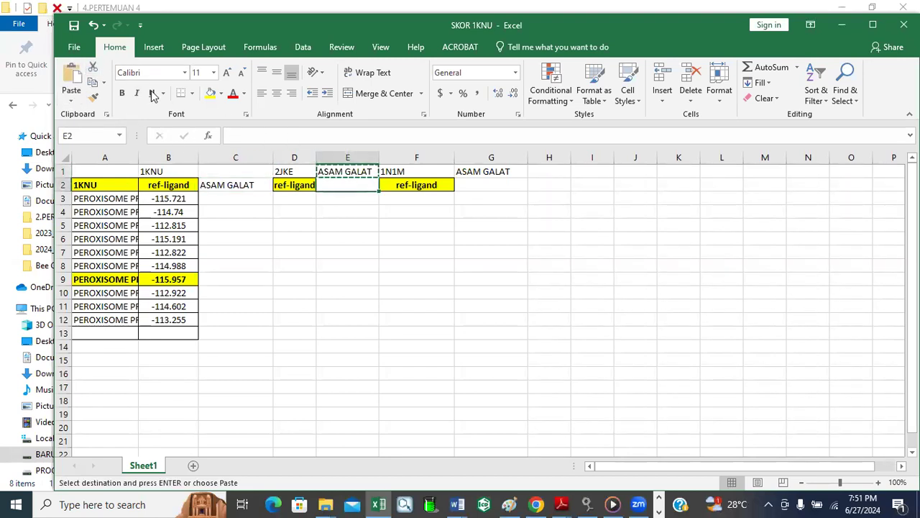
left_click(70, 74)
left_click(474, 171)
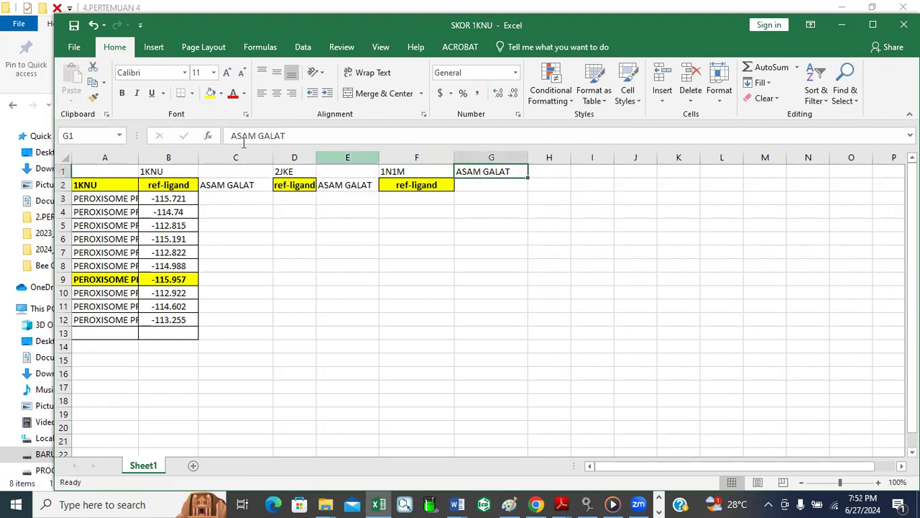
left_click(93, 68)
left_click(487, 184)
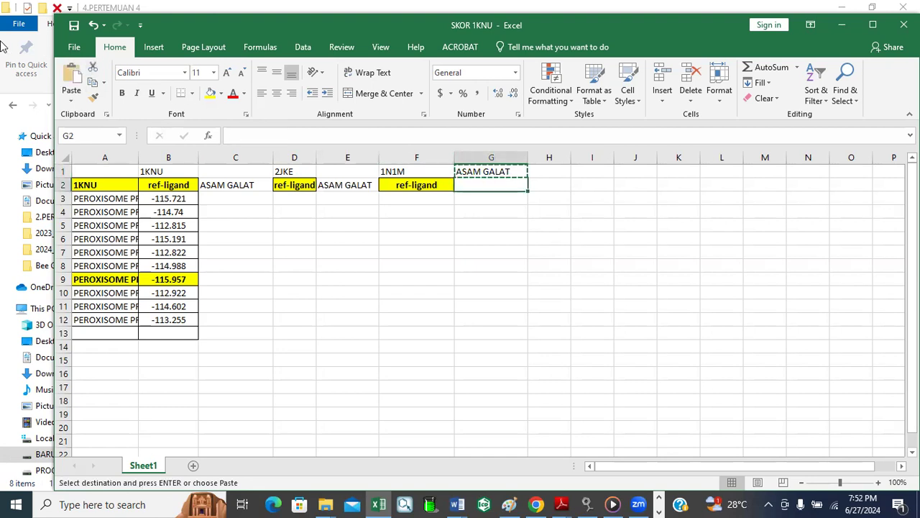
left_click(76, 80)
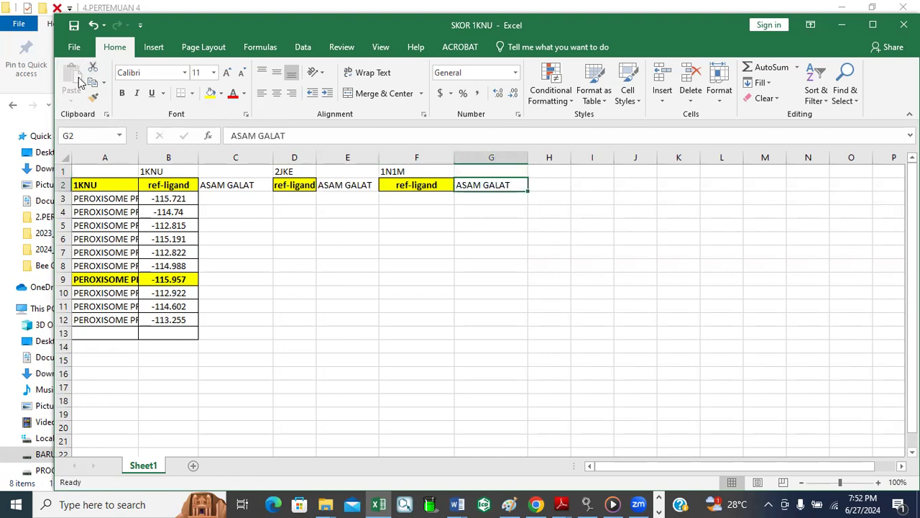
left_click(309, 209)
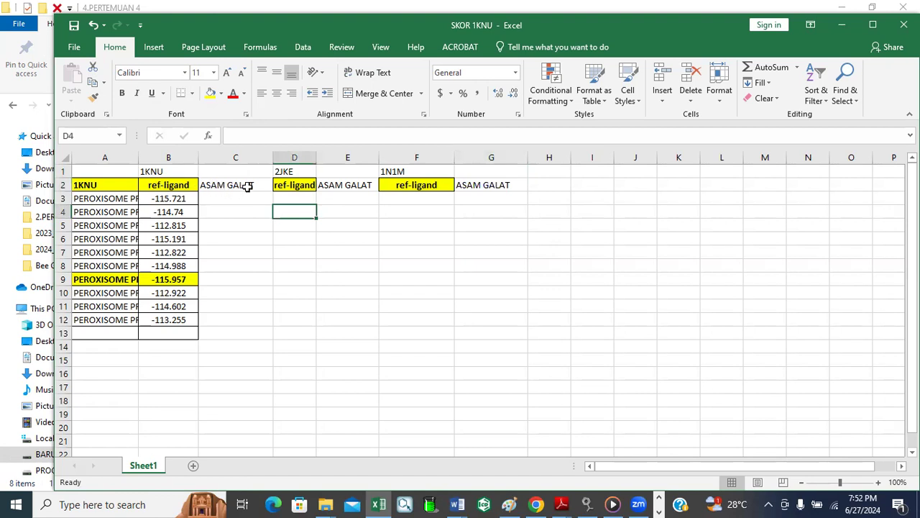
Copy the highlighted 1KNU label from A2 into C1, above the first ASAM GALAT heading
left_click(94, 186)
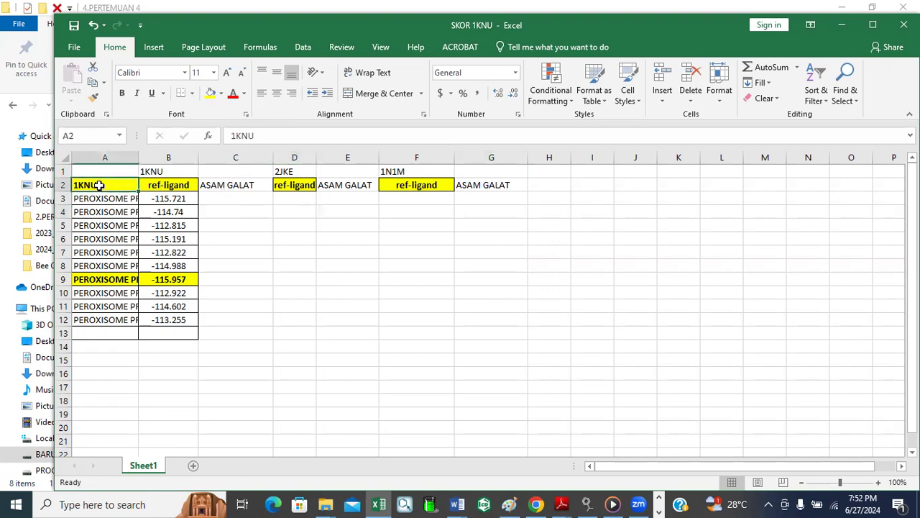
left_click(92, 83)
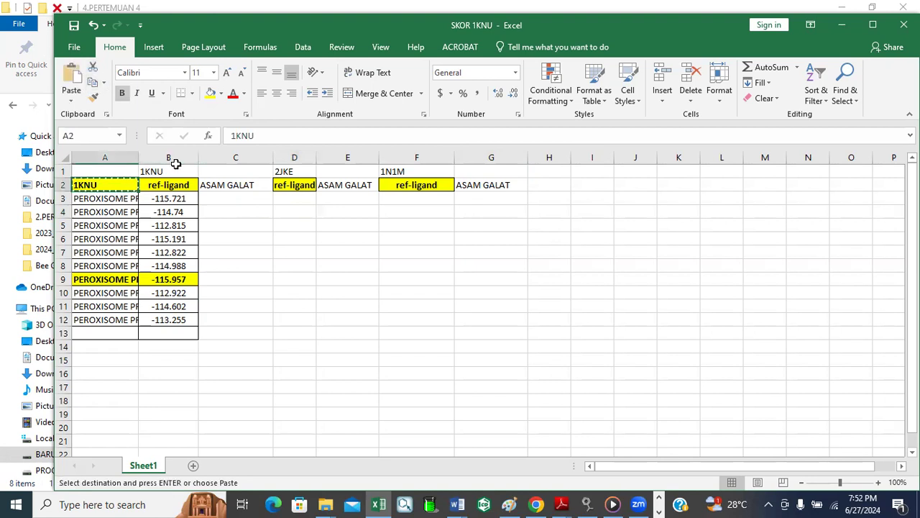
left_click(232, 172)
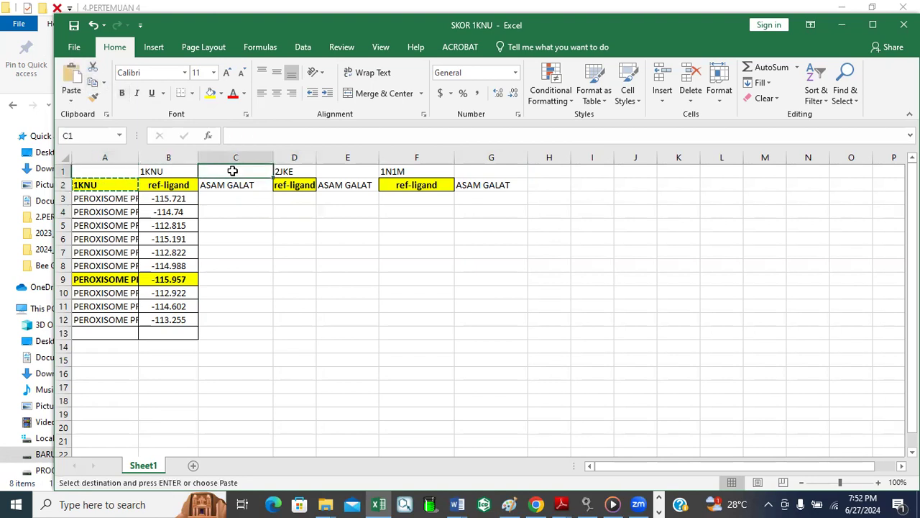
left_click(71, 75)
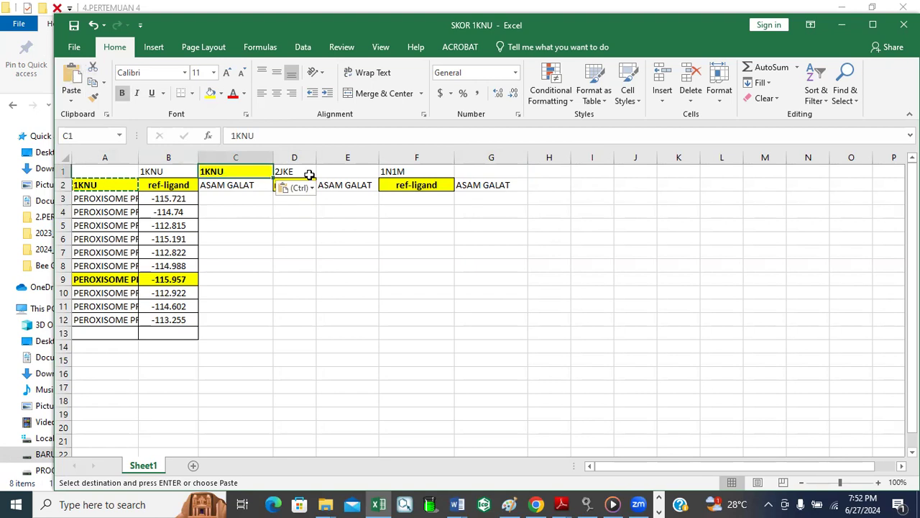
Copy the 2JKE label from D1 into E1, above the second ASAM GALAT heading
left_click(335, 175)
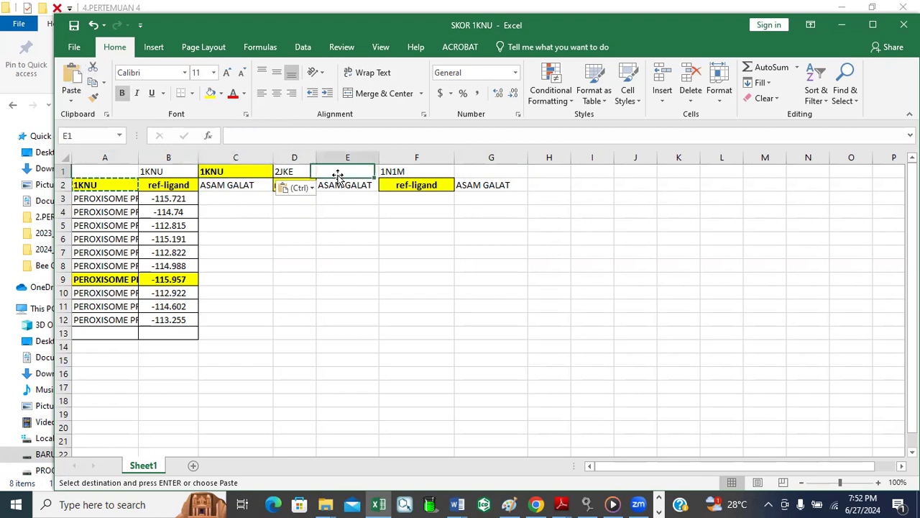
left_click(293, 172)
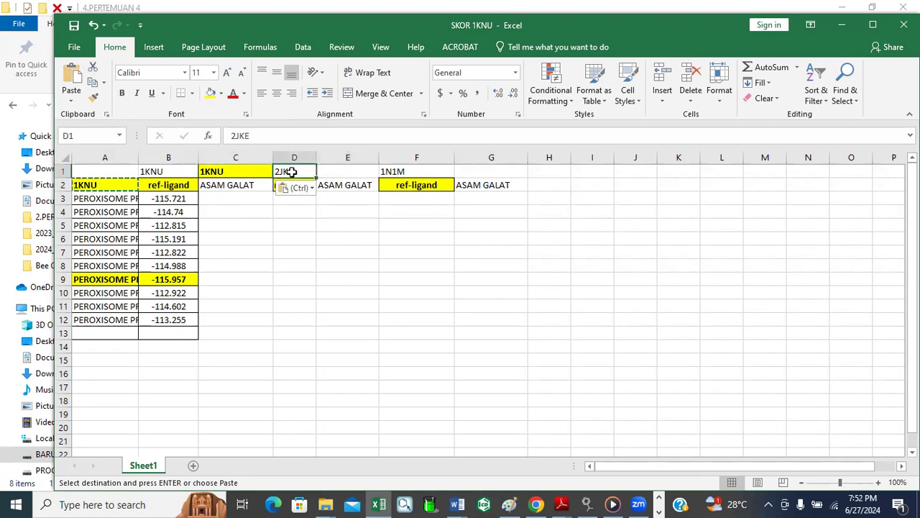
left_click(93, 84)
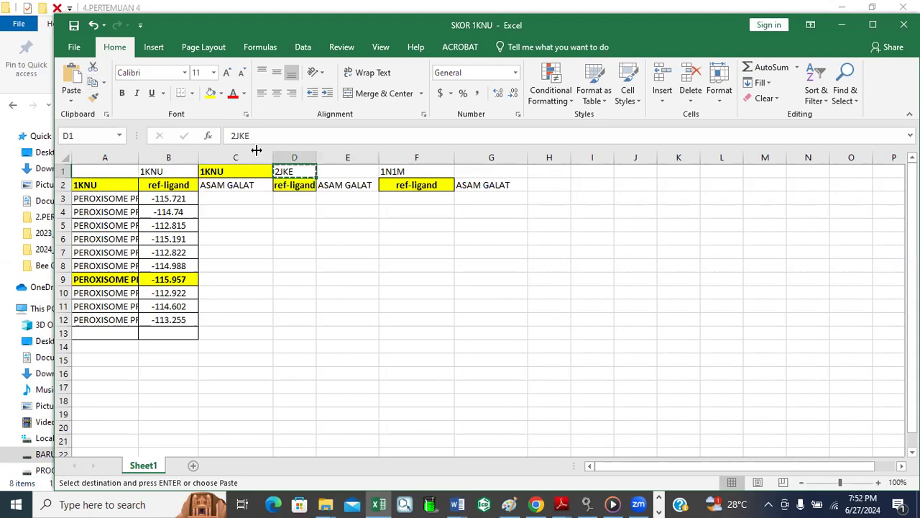
left_click(359, 173)
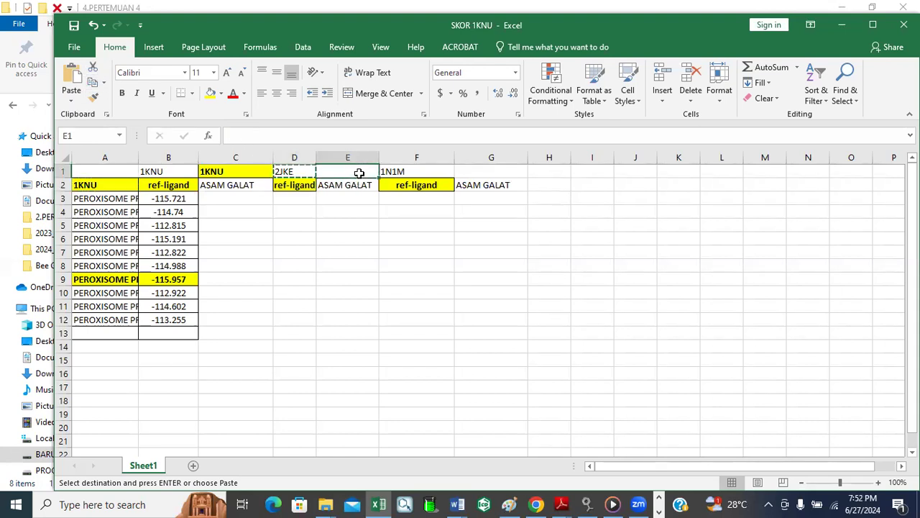
left_click(69, 76)
left_click(366, 228)
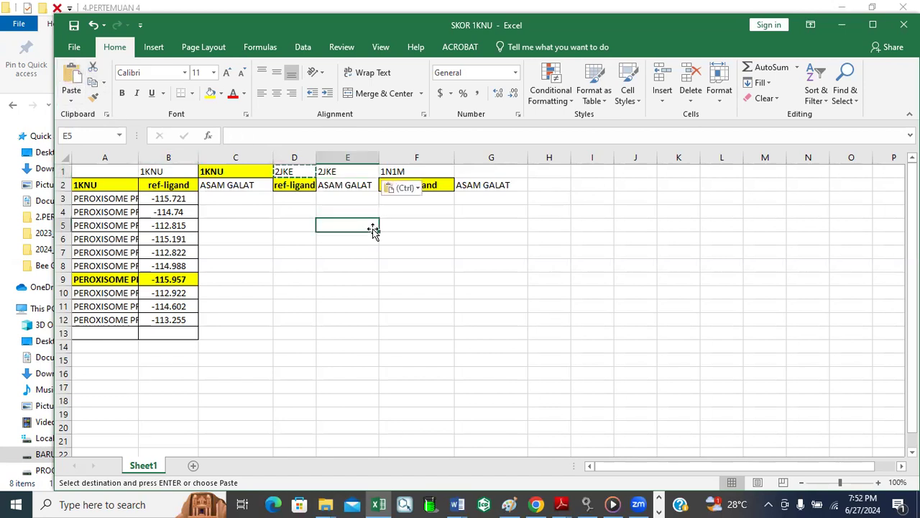
Copy the 1N1M label from F1 into G1, above the third ASAM GALAT heading
left_click(411, 171)
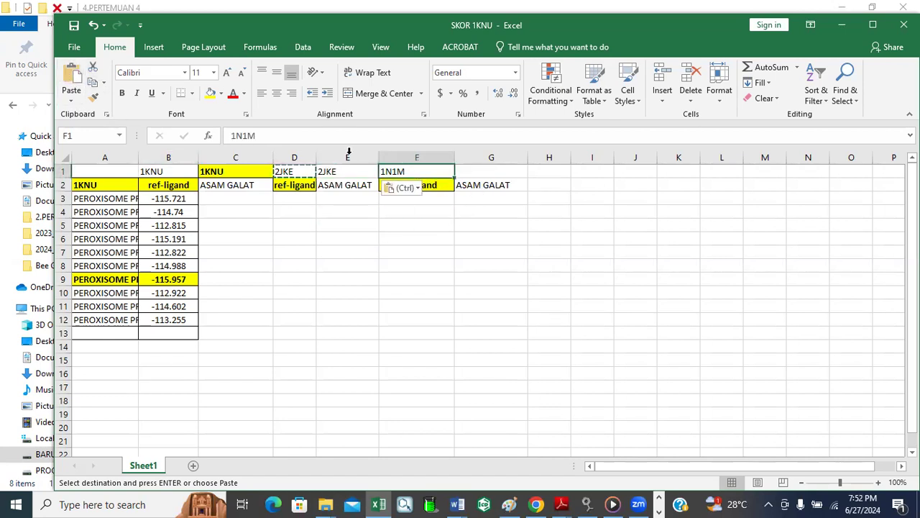
left_click(93, 81)
left_click(495, 173)
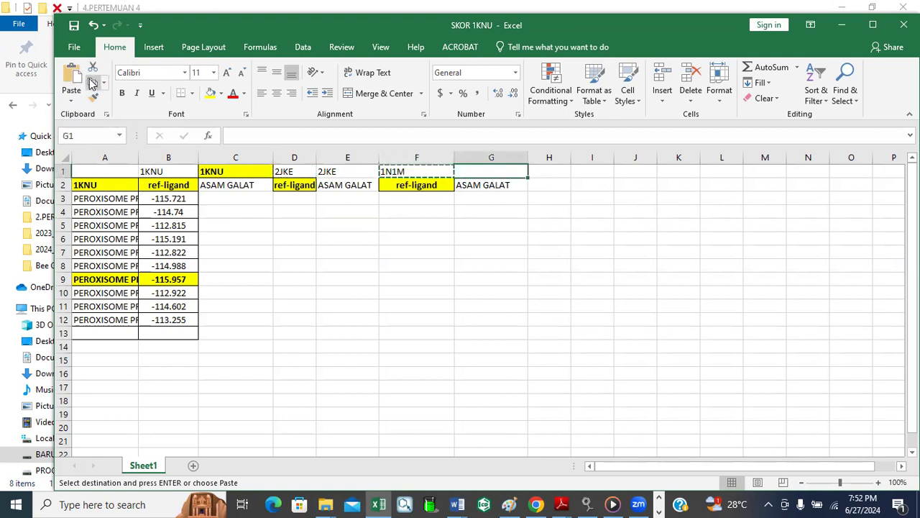
left_click(72, 95)
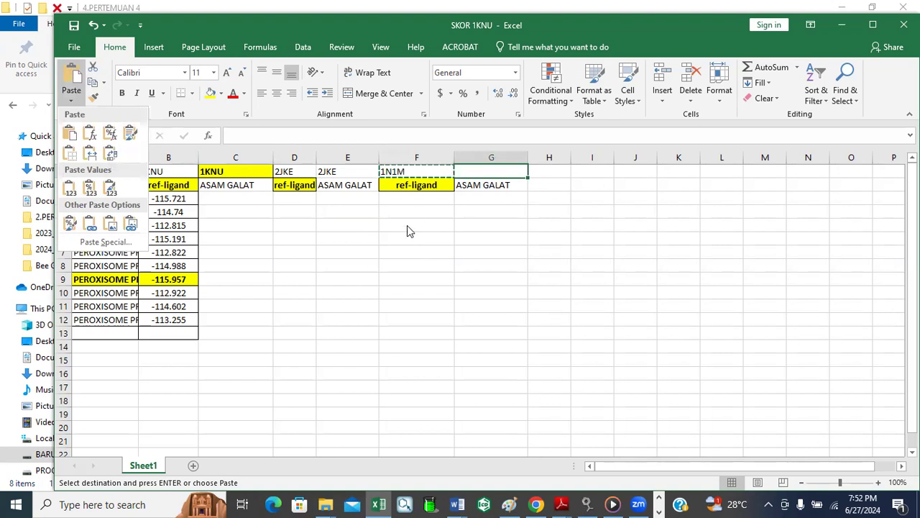
left_click(75, 79)
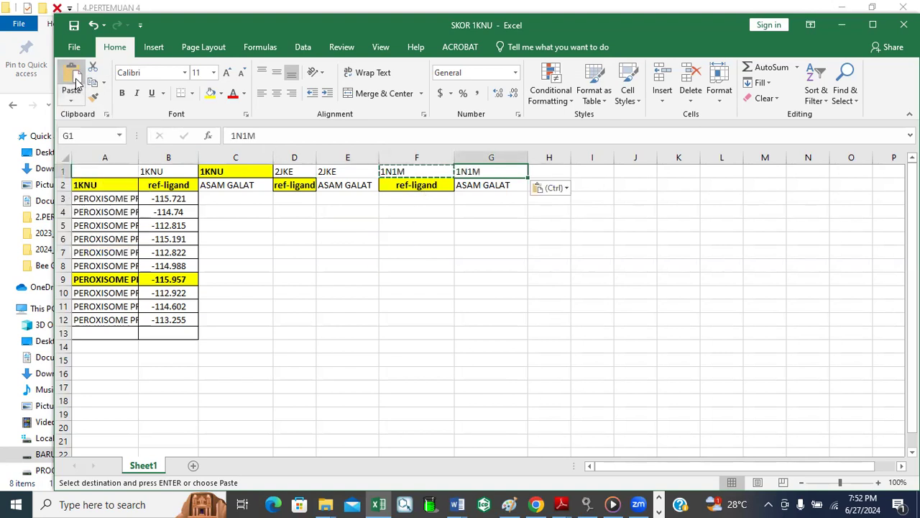
left_click_drag(521, 320, 541, 321)
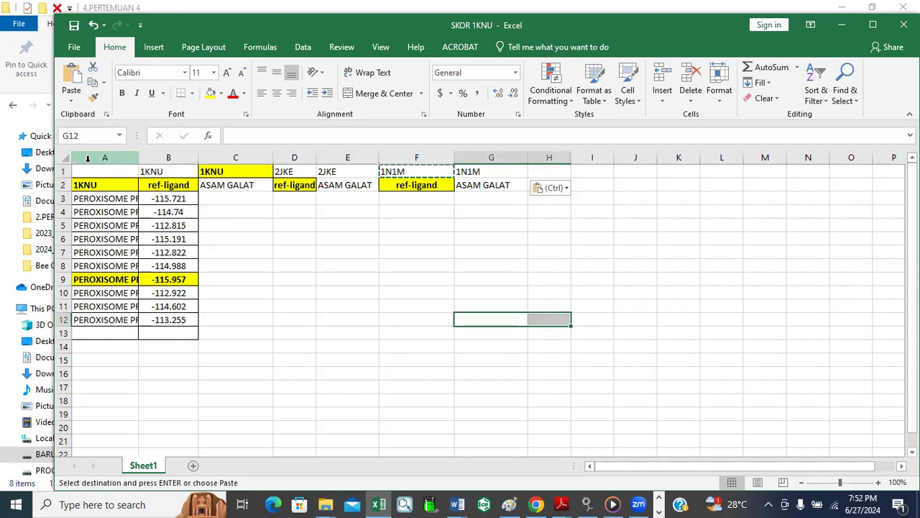
Format the two header rows A1:G2 in bold with a yellow fill
left_click_drag(79, 172, 478, 185)
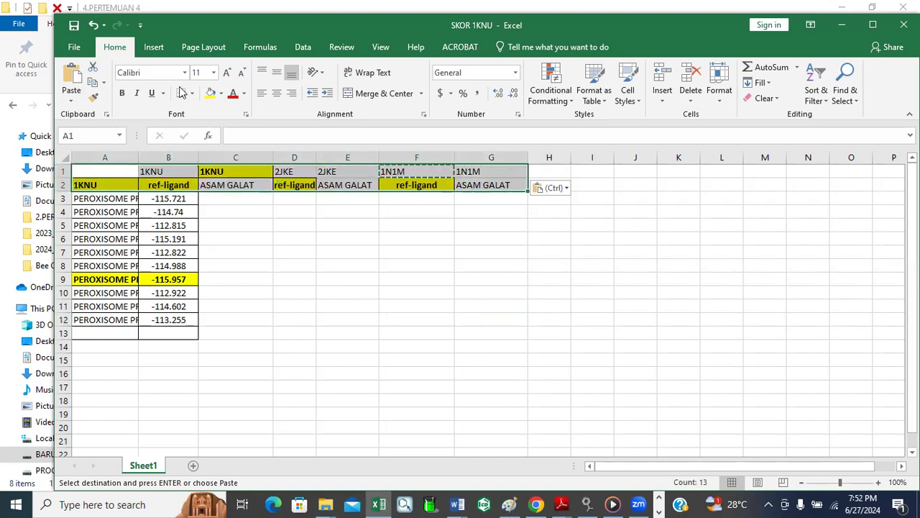
left_click(123, 96)
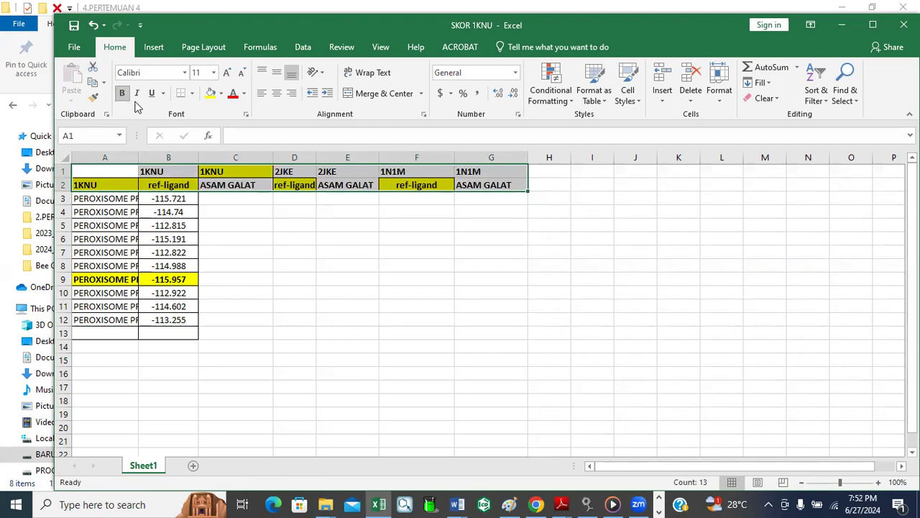
left_click(211, 96)
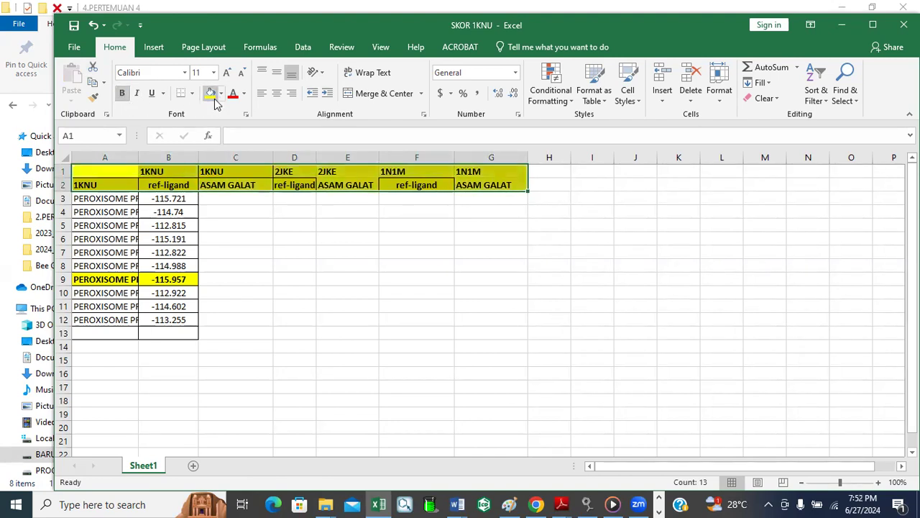
left_click(343, 261)
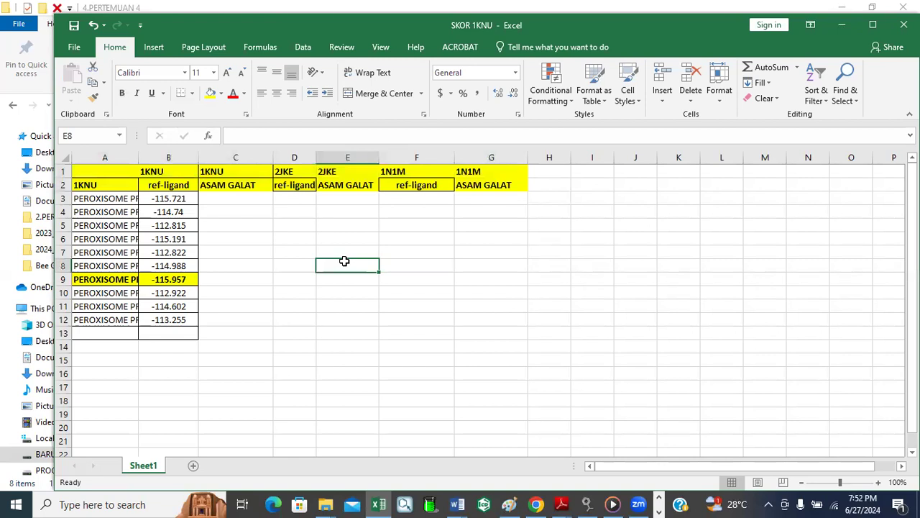
Widen column D so its ref-ligand heading has more room, and shrink column A to a narrow strip
left_click_drag(319, 156, 343, 157)
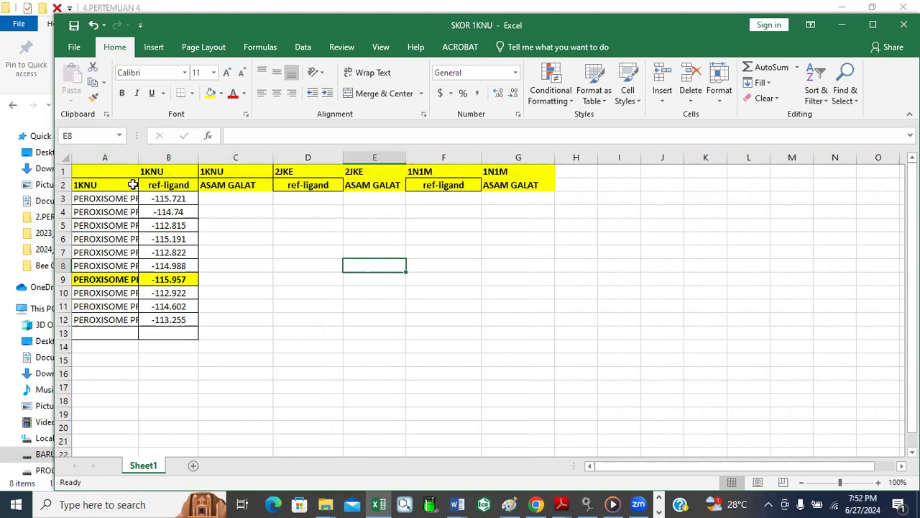
left_click_drag(137, 153, 73, 166)
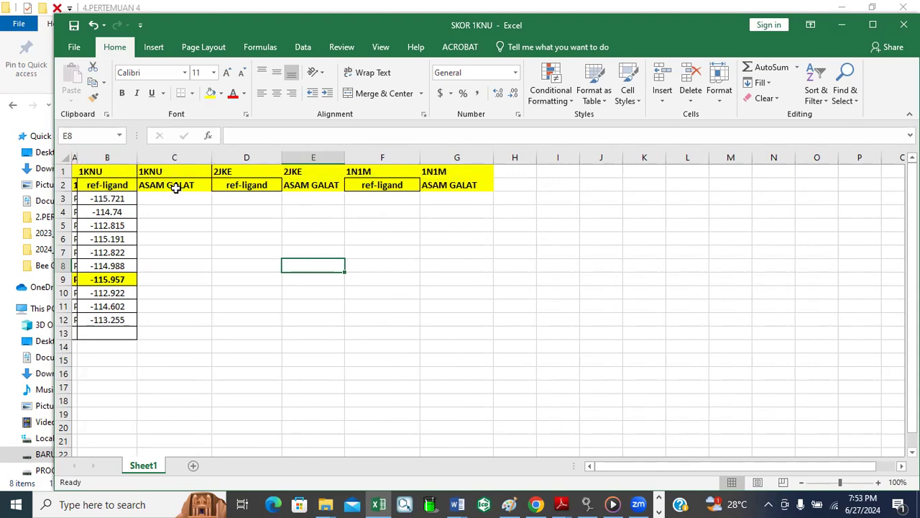
Apply All Borders to the table range B1:G14
left_click_drag(102, 173, 458, 345)
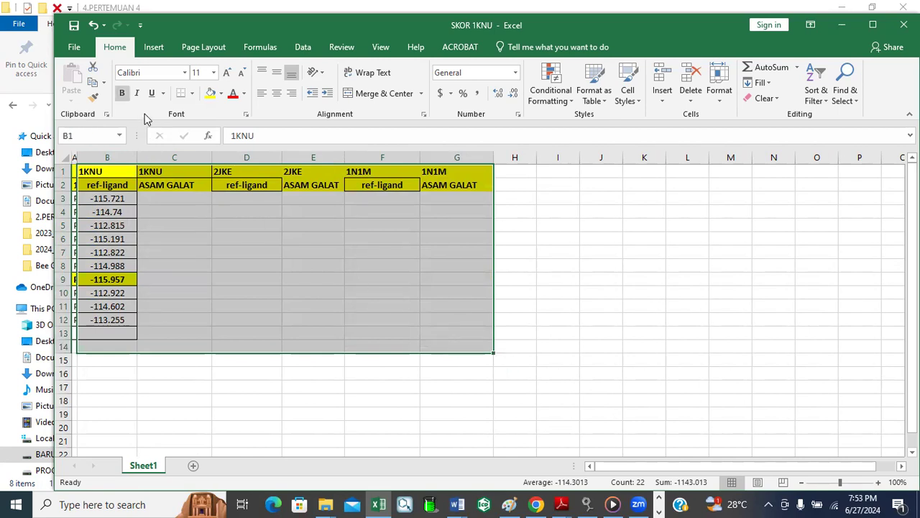
left_click(191, 95)
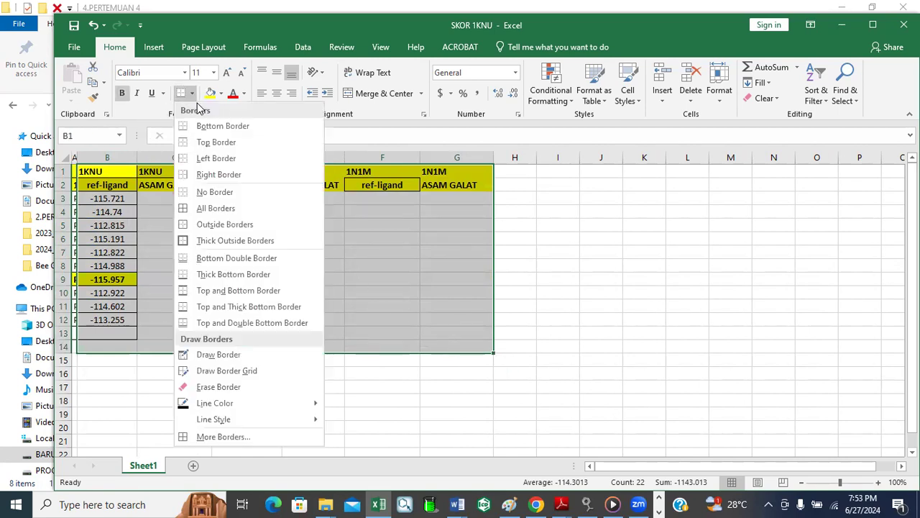
left_click(219, 208)
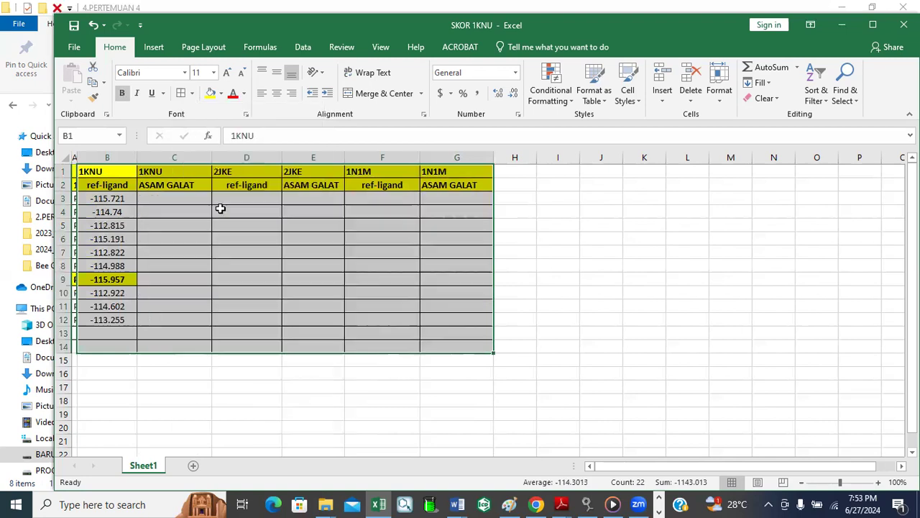
Widen column A so its labels are readable and enter RERATA in A13
left_click(540, 218)
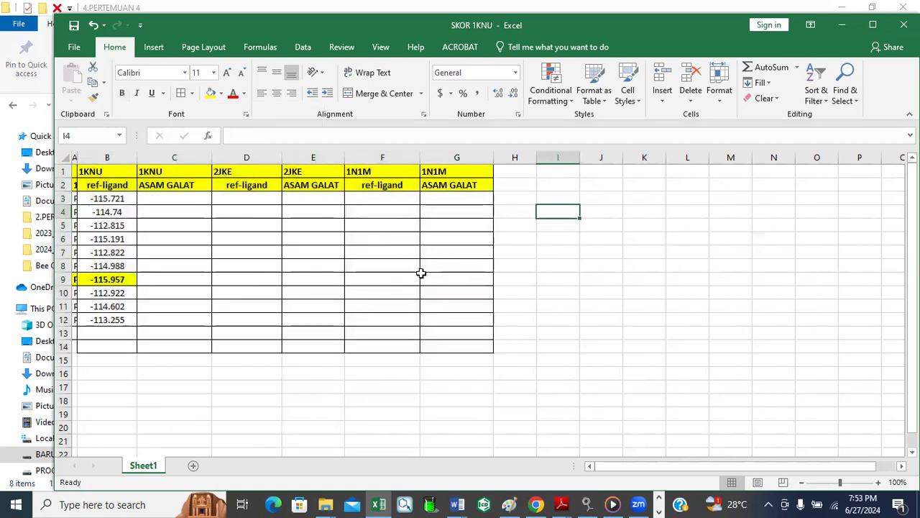
left_click_drag(77, 157, 106, 157)
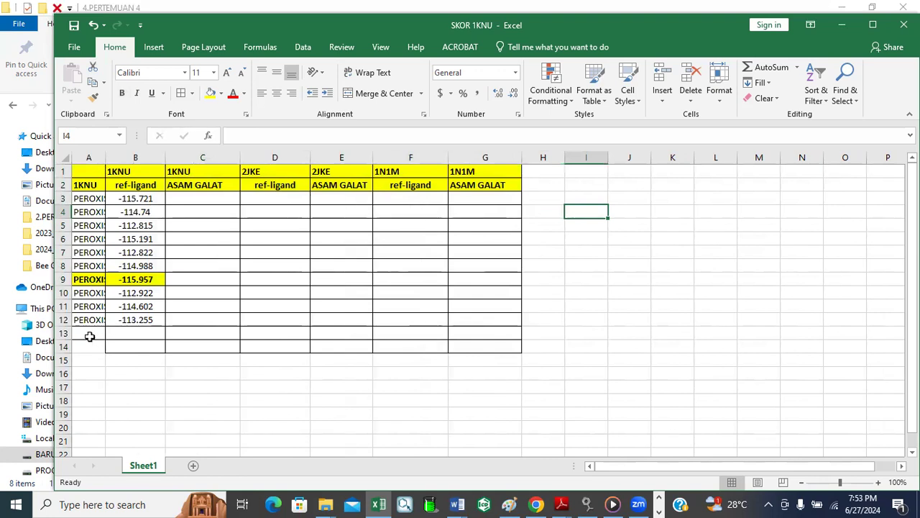
left_click(88, 333)
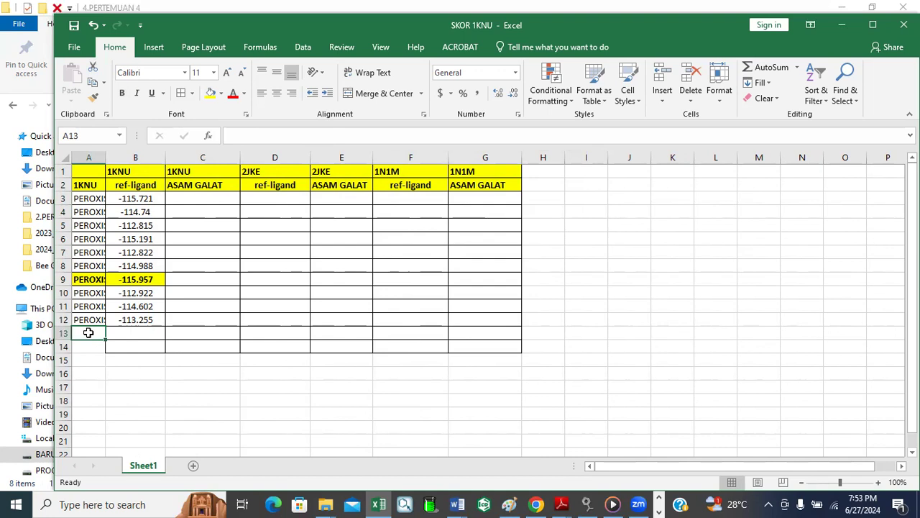
type("RERATA")
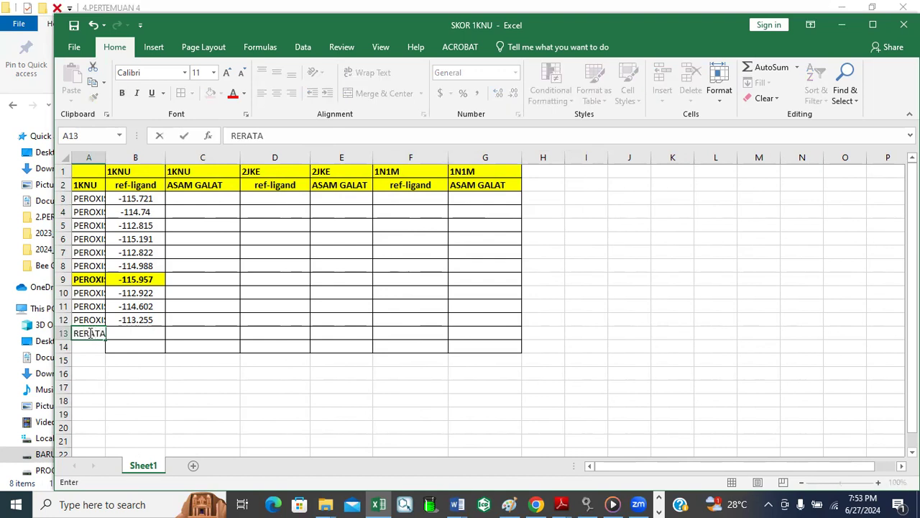
Widen column A a little more to fit the row label, and enter SD in A14
left_click(109, 157)
left_click_drag(106, 156, 114, 164)
left_click(86, 347)
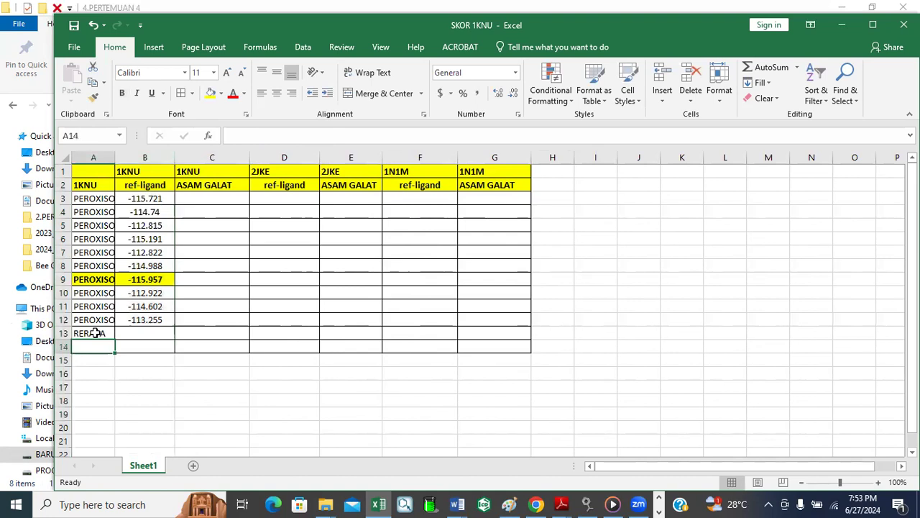
type("SD")
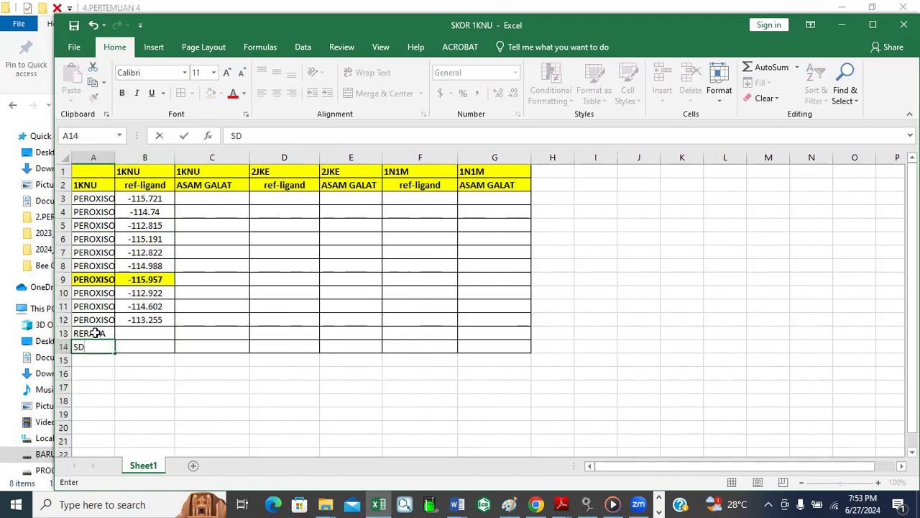
left_click(104, 374)
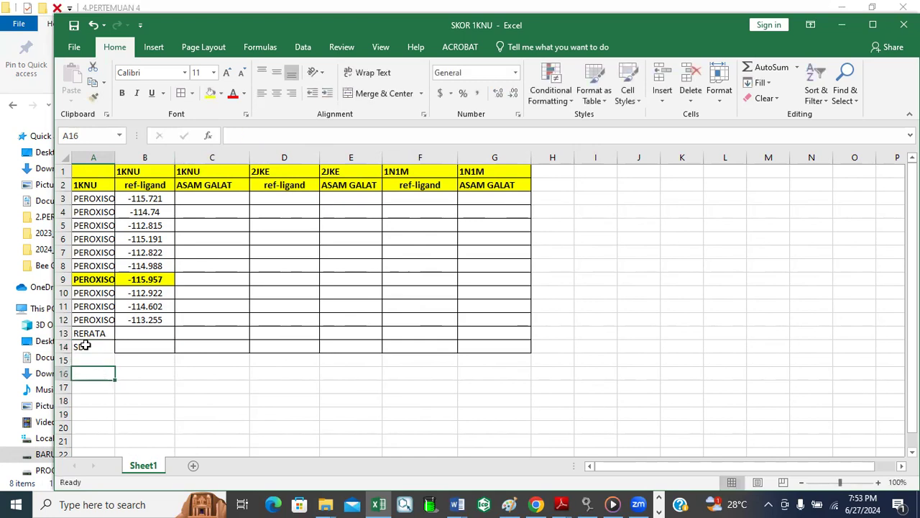
Format the RERATA and SD label cells A13:A14 in bold with a yellow fill
left_click_drag(79, 335, 103, 347)
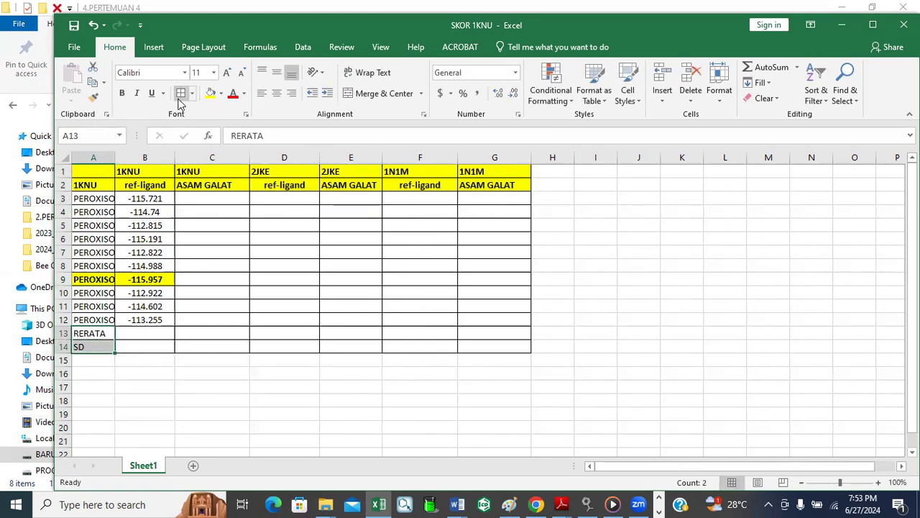
left_click(135, 384)
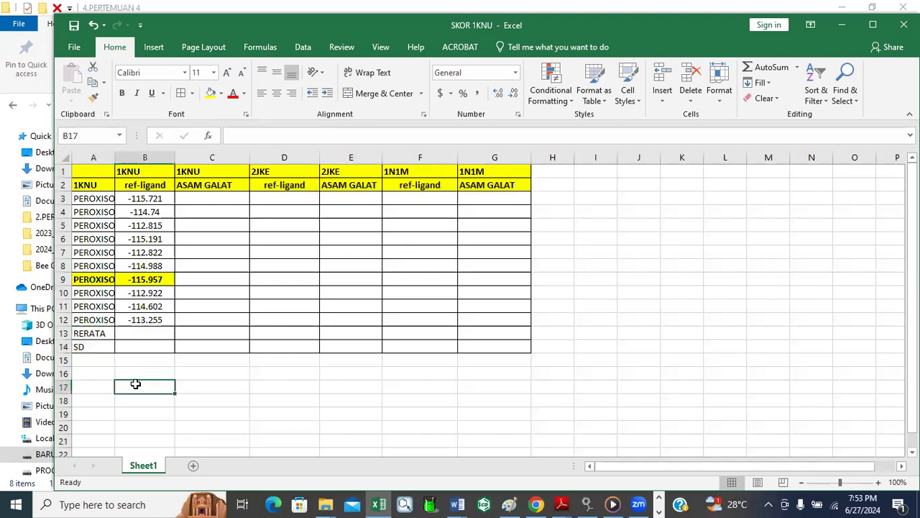
left_click_drag(76, 335, 104, 348)
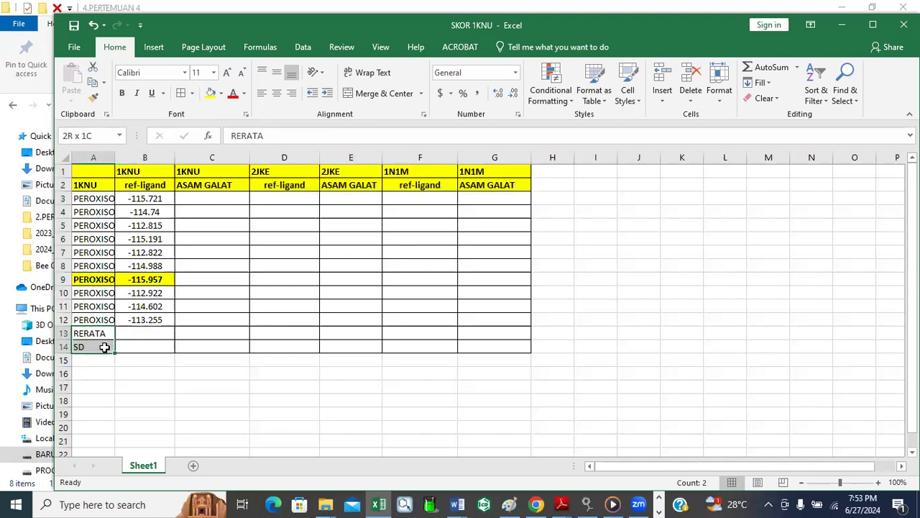
left_click(96, 359)
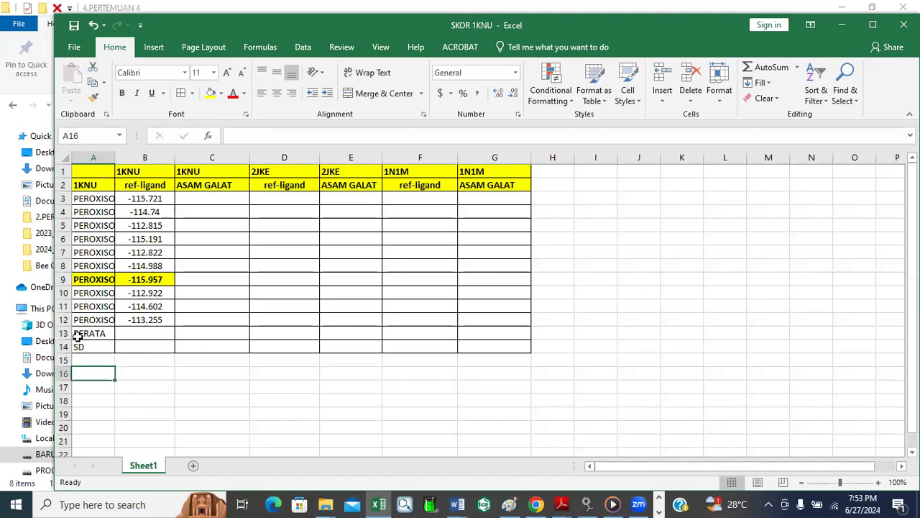
left_click(98, 333)
left_click_drag(98, 333, 104, 347)
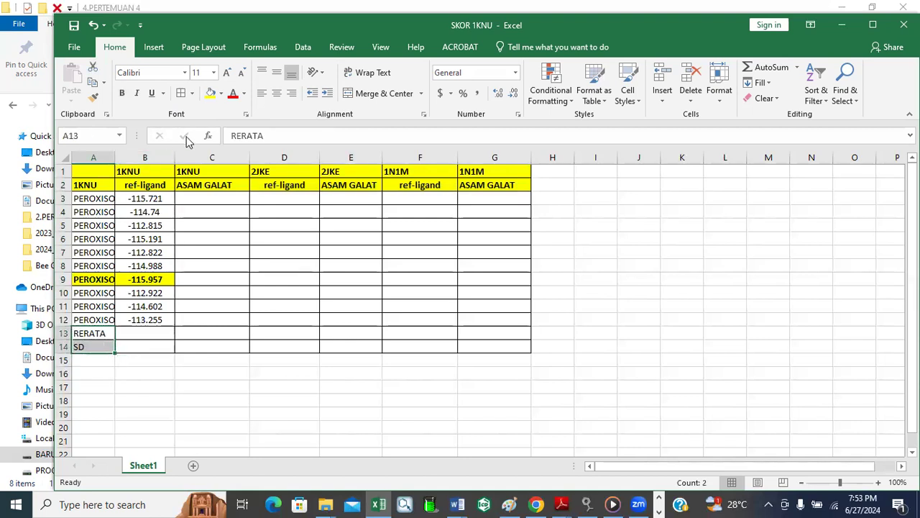
left_click(121, 94)
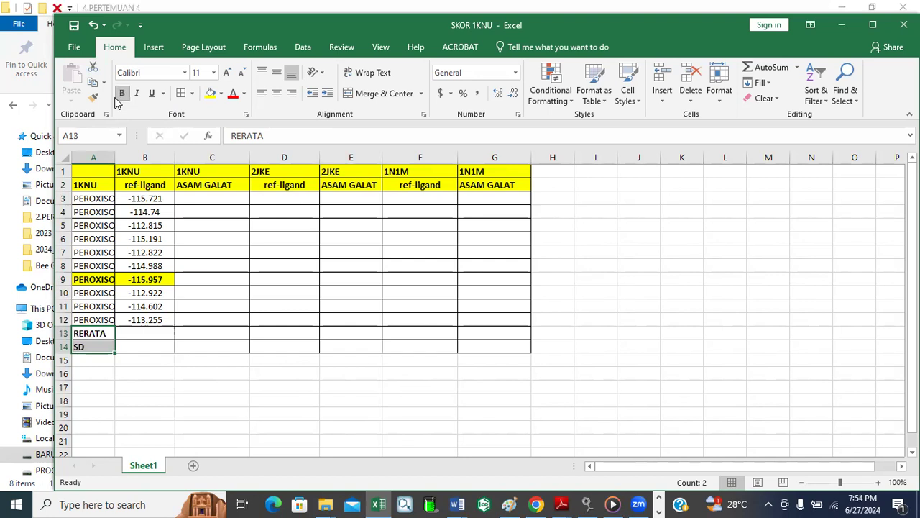
left_click(210, 93)
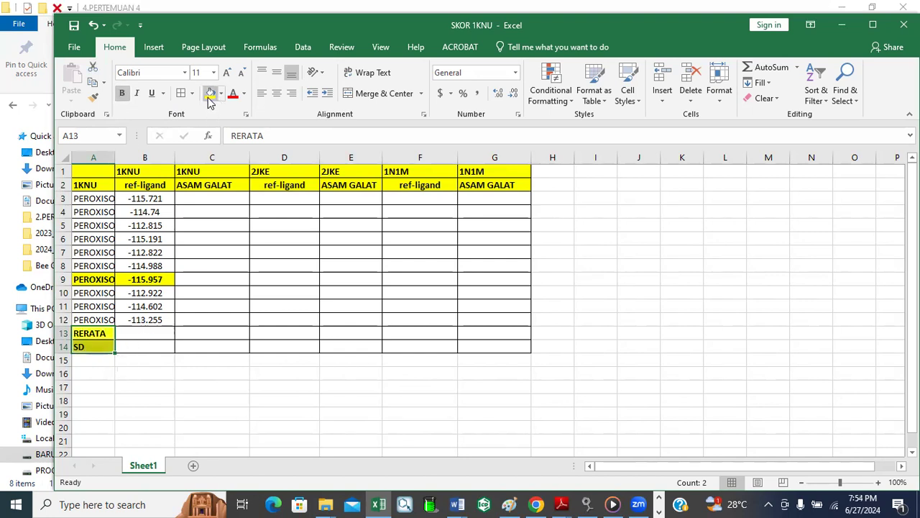
left_click(237, 382)
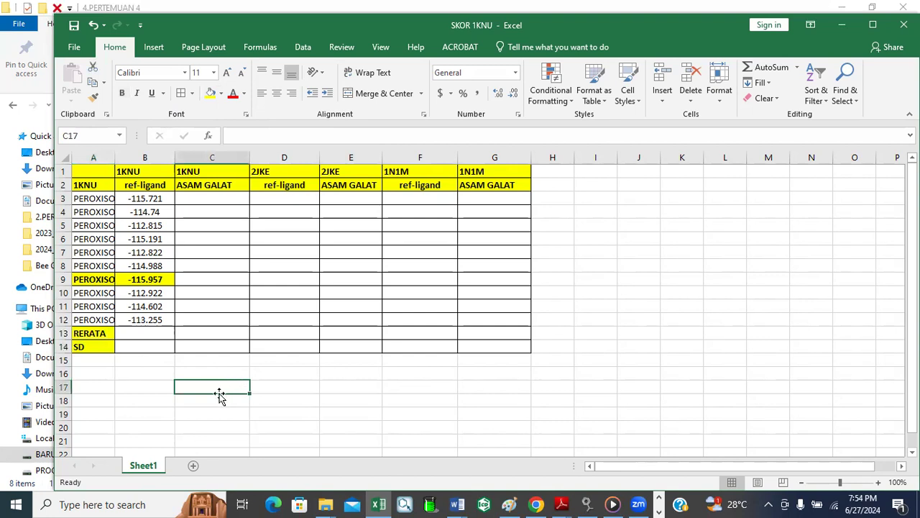
Narrow column A slightly to fit the RERATA label and save the workbook
left_click_drag(114, 162, 108, 161)
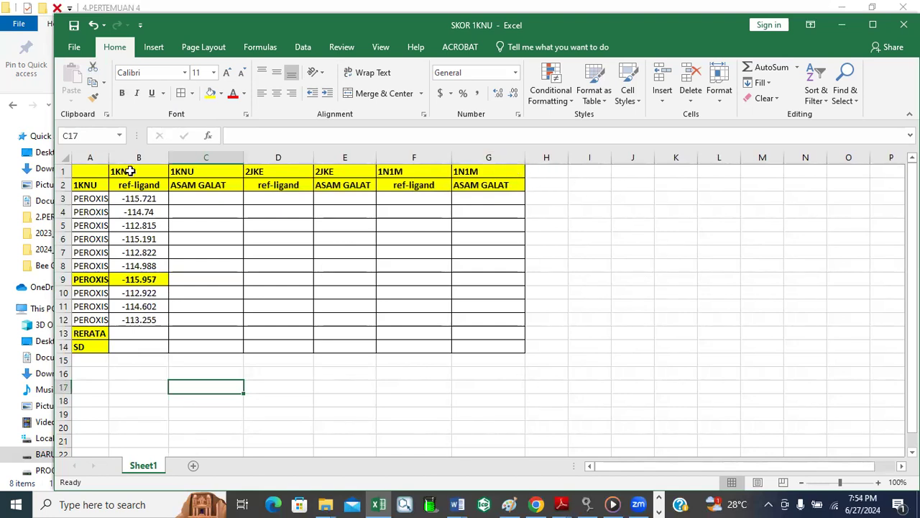
left_click_drag(74, 172, 495, 190)
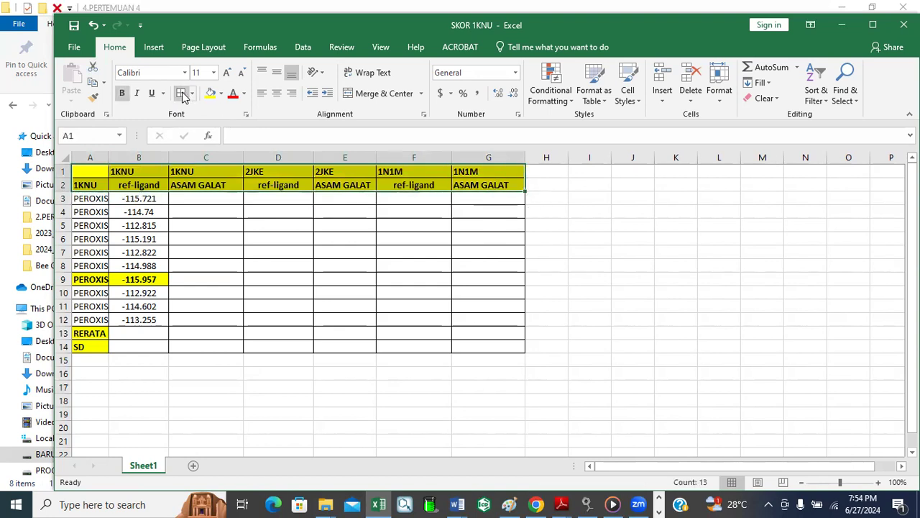
left_click(644, 296)
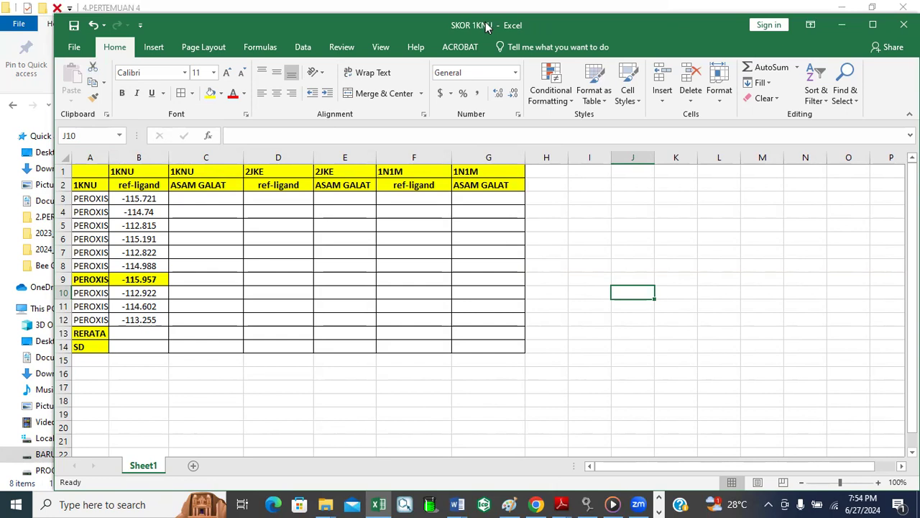
left_click(75, 25)
Switch to the five docking Command Prompt windows and bring each one forward to check that its run is finished
left_click(659, 501)
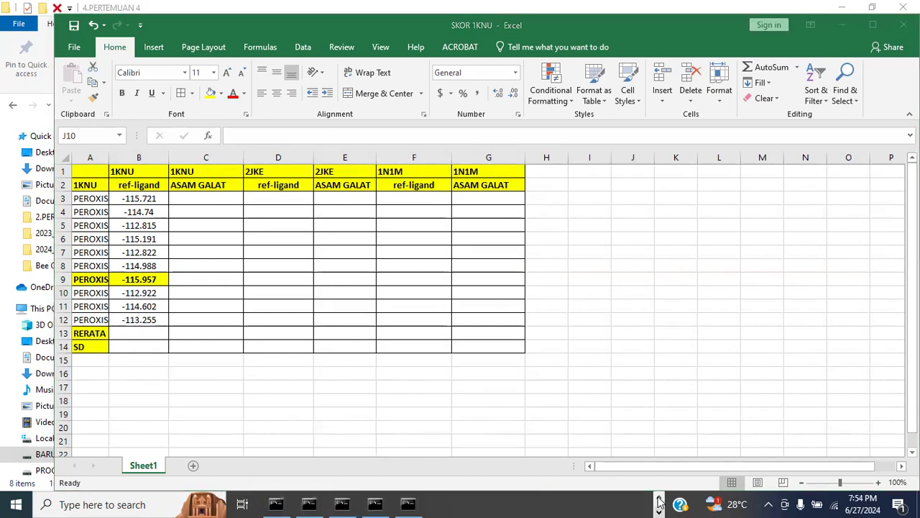
left_click(284, 503)
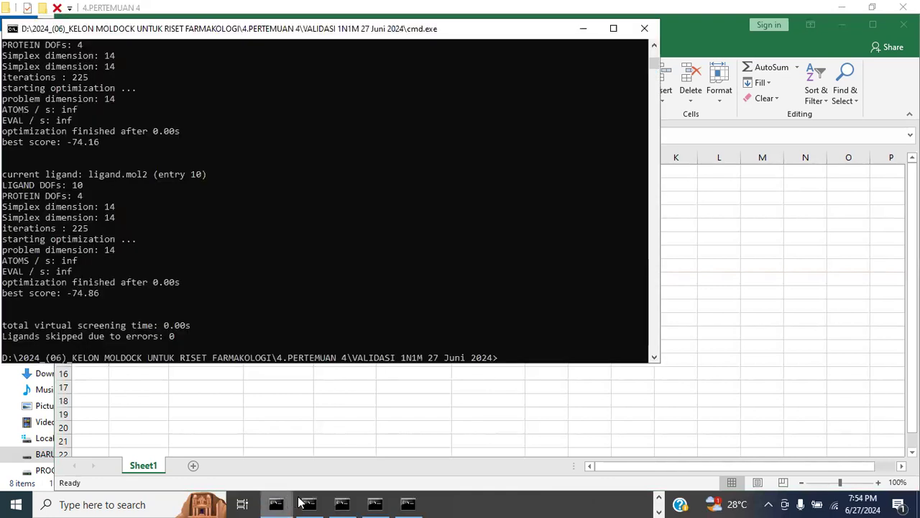
left_click(309, 503)
left_click(345, 503)
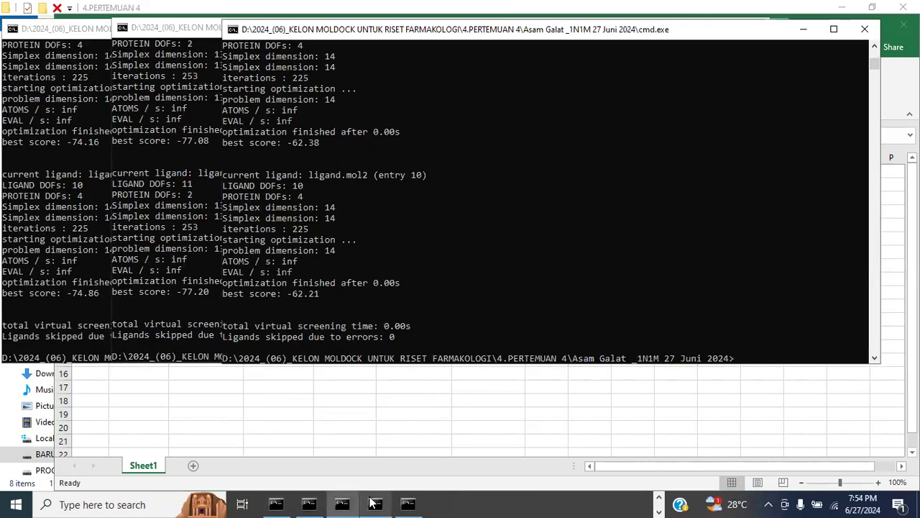
left_click(375, 503)
left_click(408, 503)
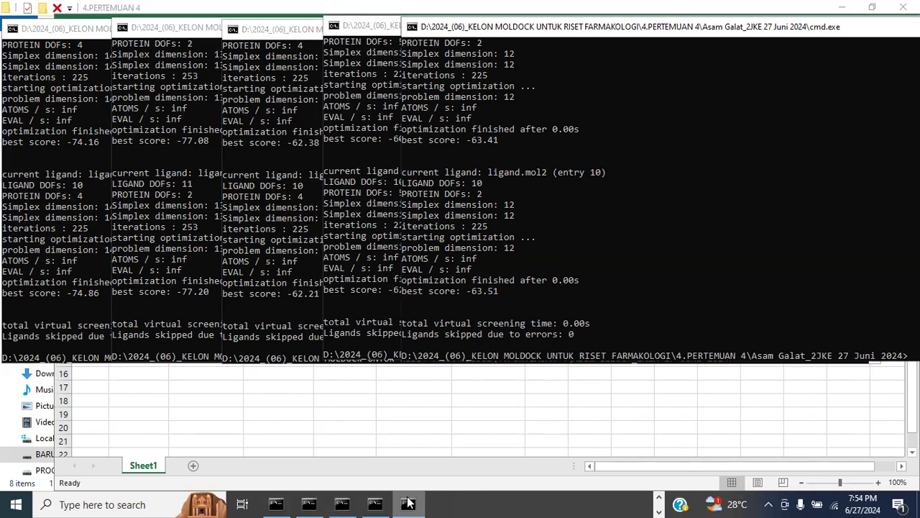
Close the Command Prompt windows of the VALIDASI 1N1M and VALIDASI 2JKE docking runs
left_click(82, 33)
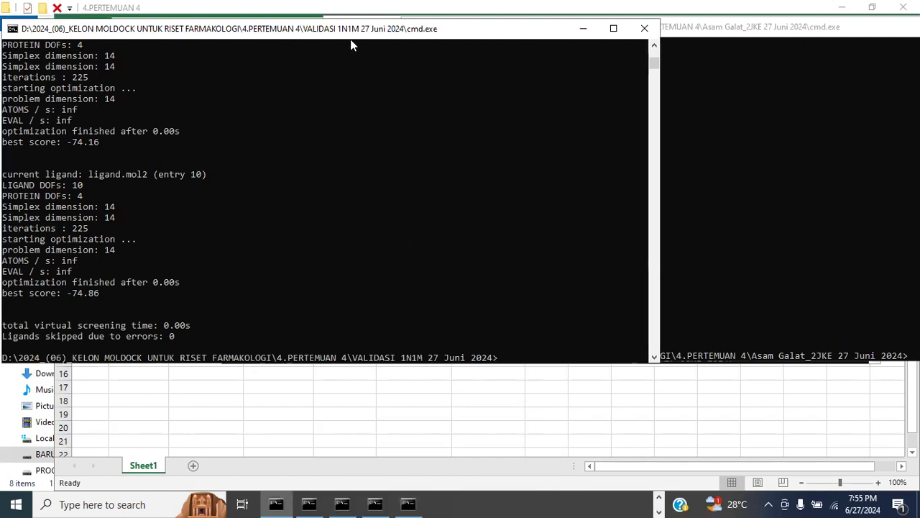
left_click(644, 29)
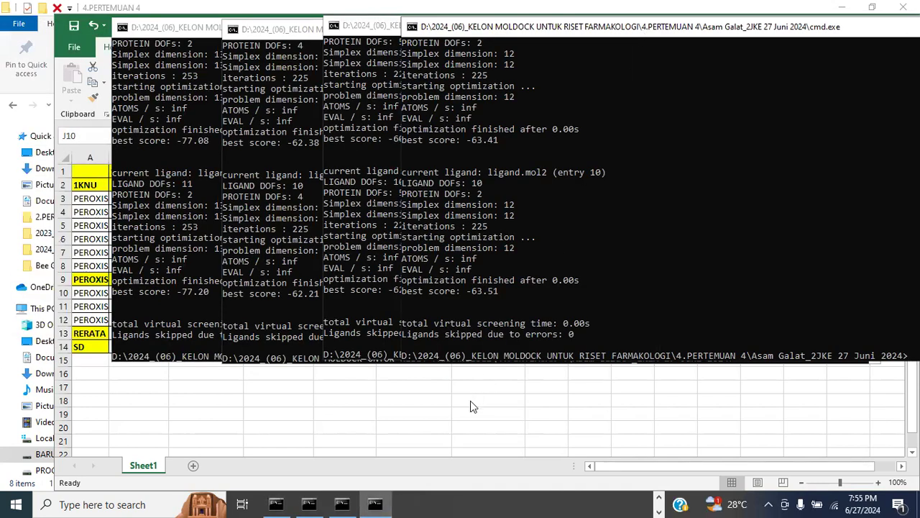
left_click(183, 33)
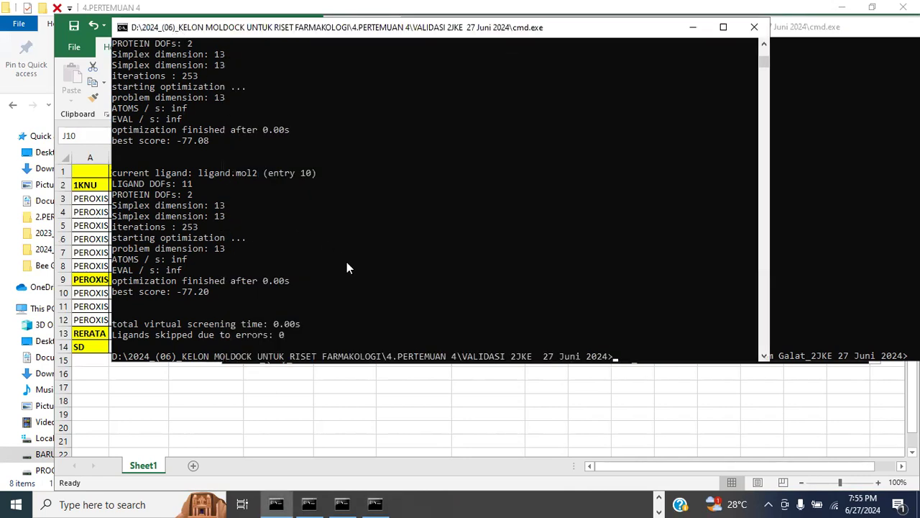
left_click(755, 26)
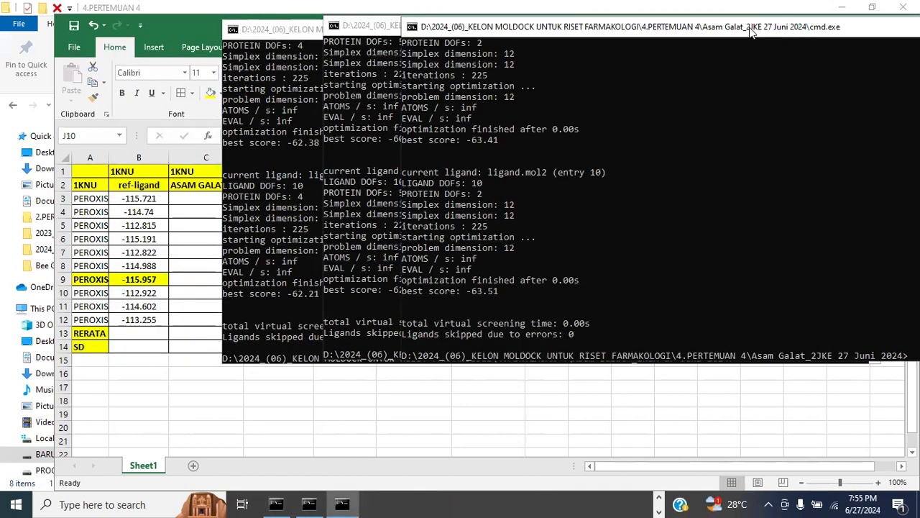
Close the Command Prompt windows of the Asam Galat 1N1M and Asam Galat 1KNU docking runs
left_click(273, 32)
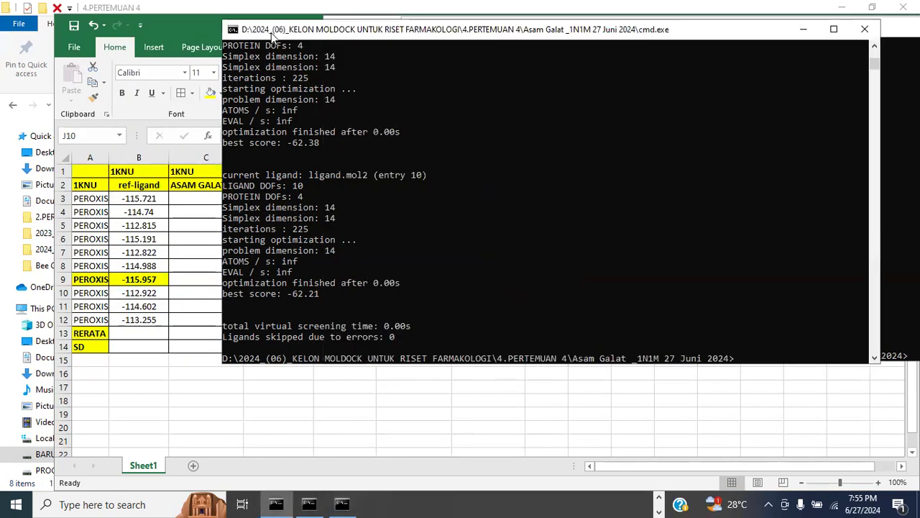
scroll(460, 257, "down", 1)
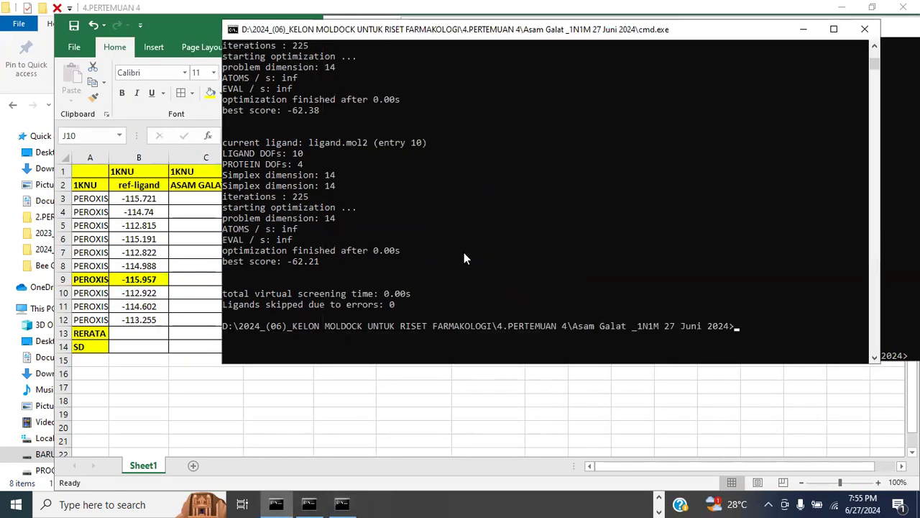
left_click(863, 30)
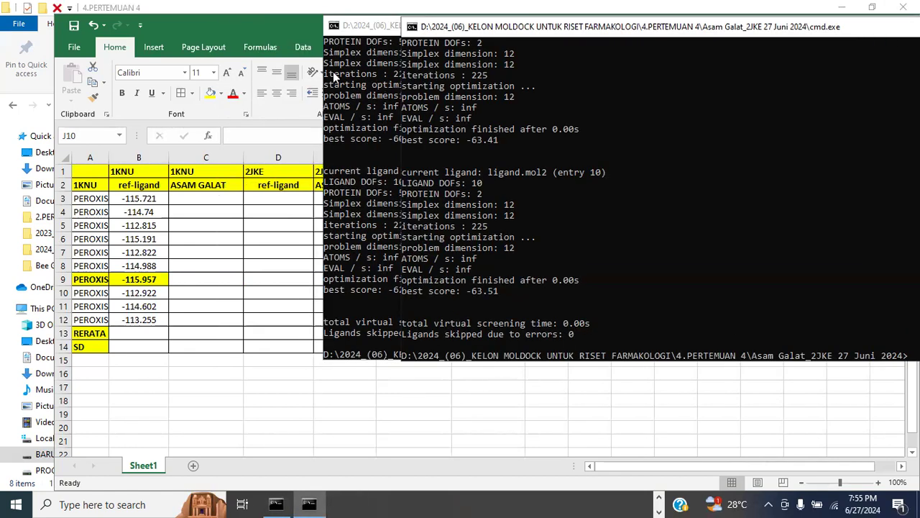
left_click(352, 29)
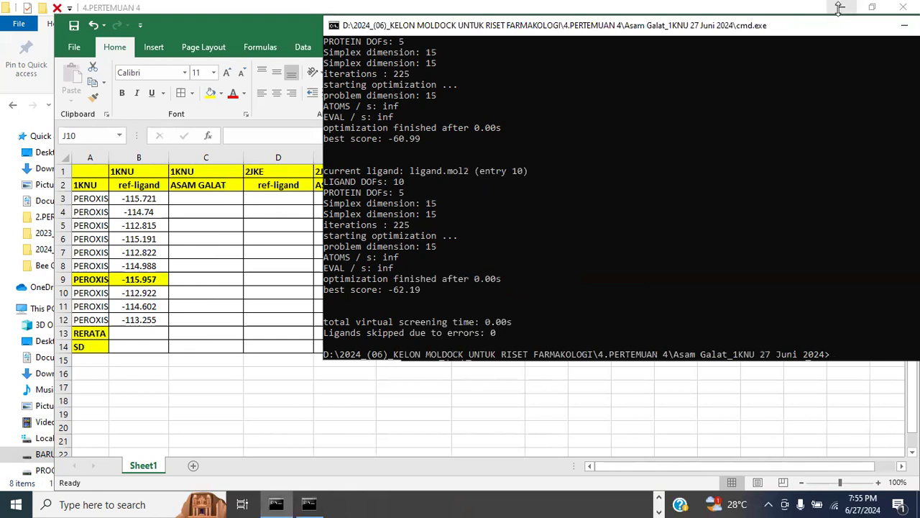
left_click_drag(821, 29, 699, 46)
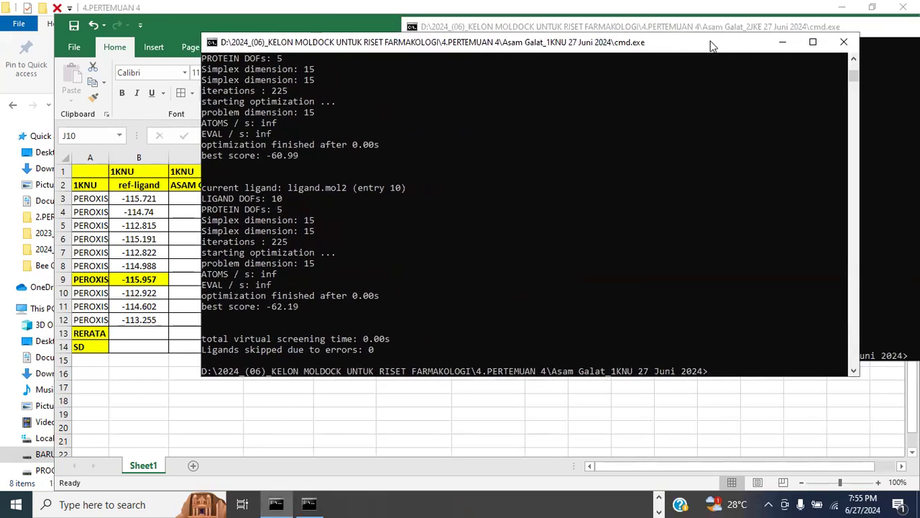
left_click(844, 46)
Close the Asam Galat 2JKE Command Prompt window and select C3, the first empty cell under the 1KNU ASAM GALAT heading
left_click(639, 70)
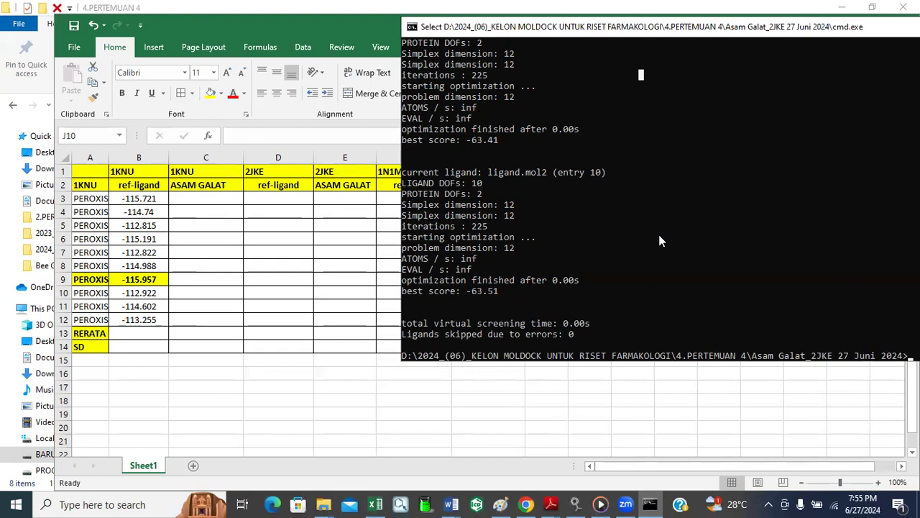
left_click_drag(868, 33, 713, 50)
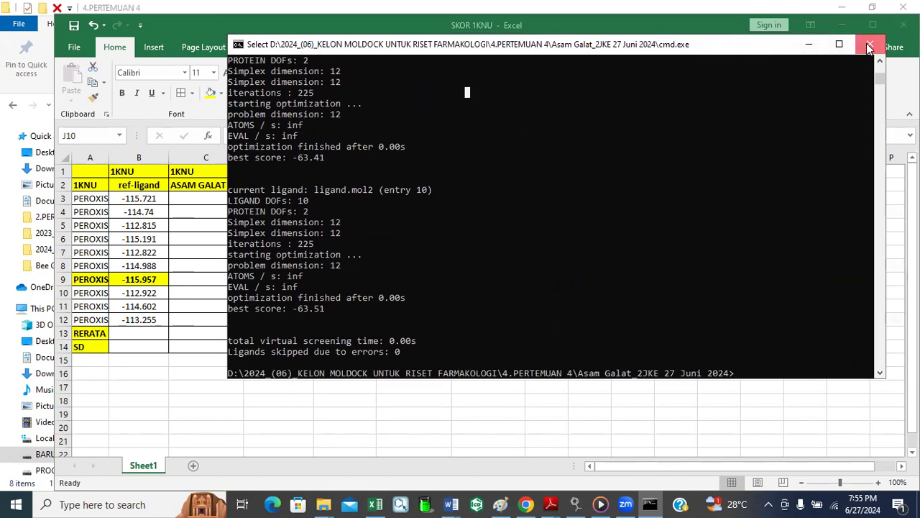
left_click(868, 45)
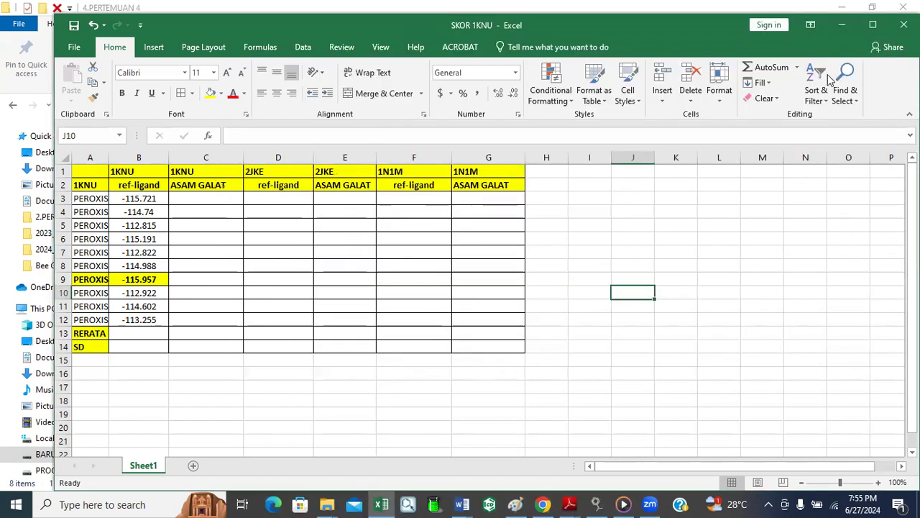
left_click(205, 199)
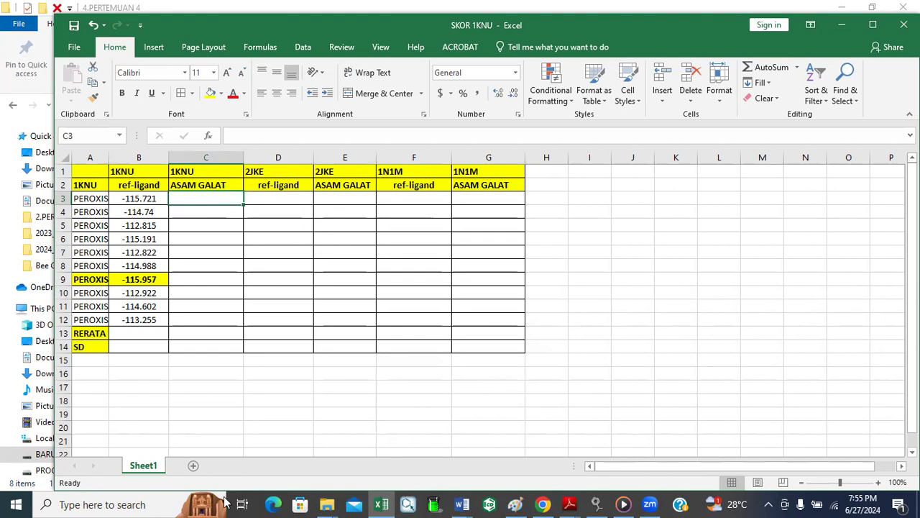
Switch to File Explorer and open the bestranking file from the results folder of Asam Galat_1KNU 27 Juni 2024
left_click(327, 504)
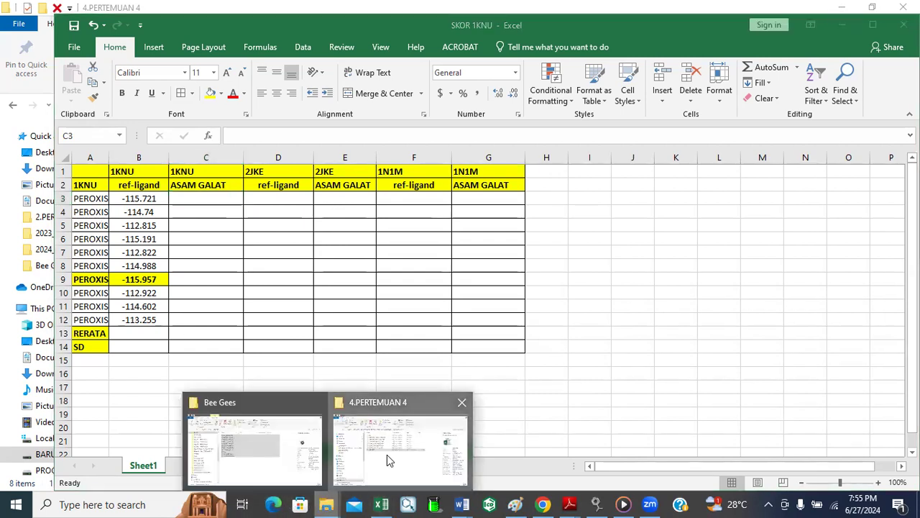
left_click(387, 454)
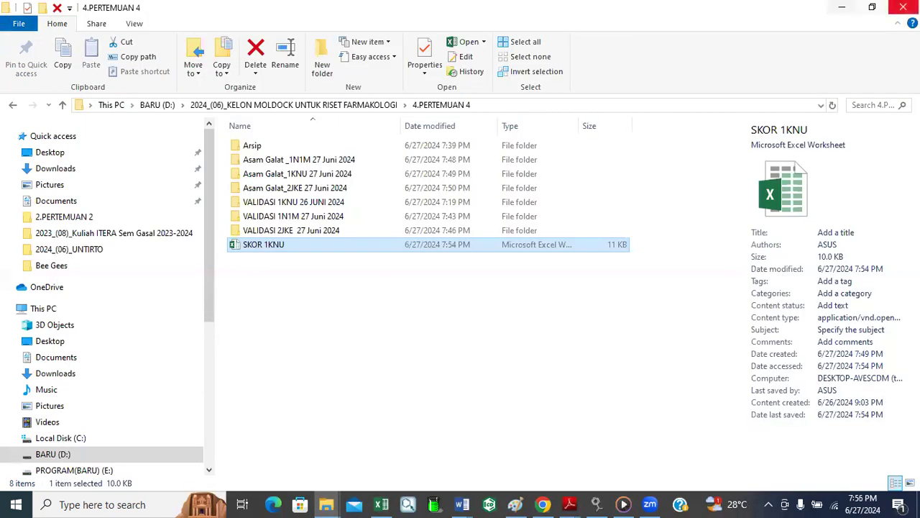
double_click(322, 176)
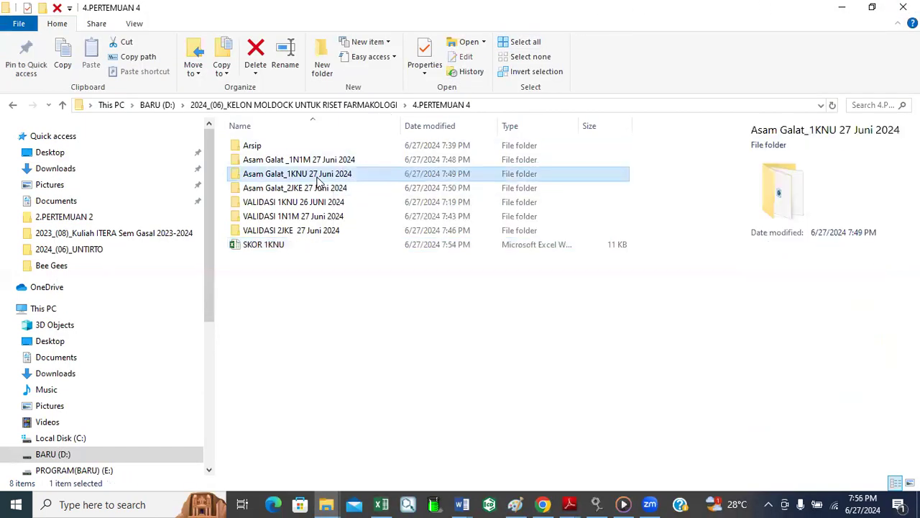
double_click(250, 147)
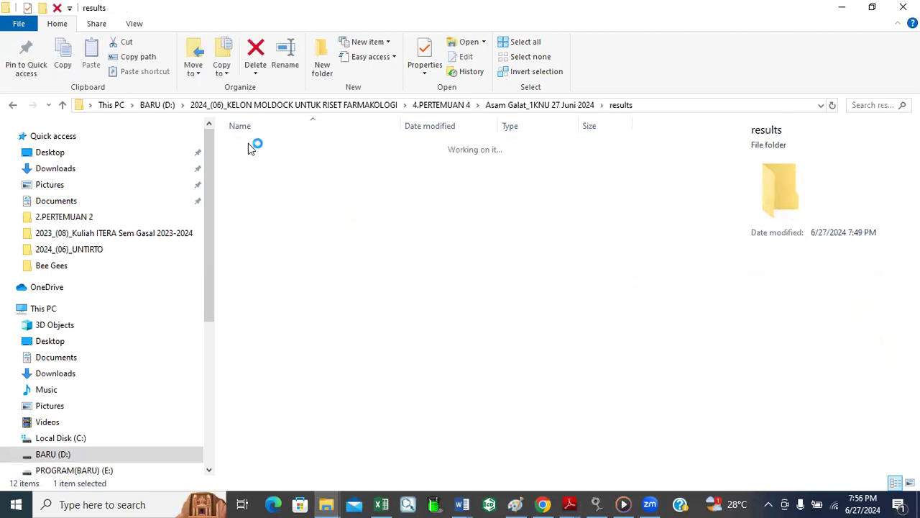
scroll(364, 228, "down", 3)
scroll(360, 244, "down", 20)
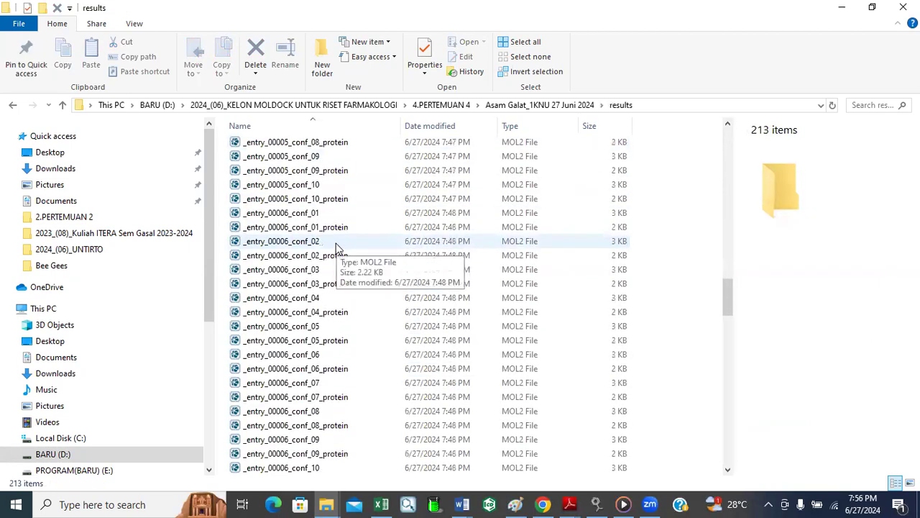
scroll(316, 260, "down", 20)
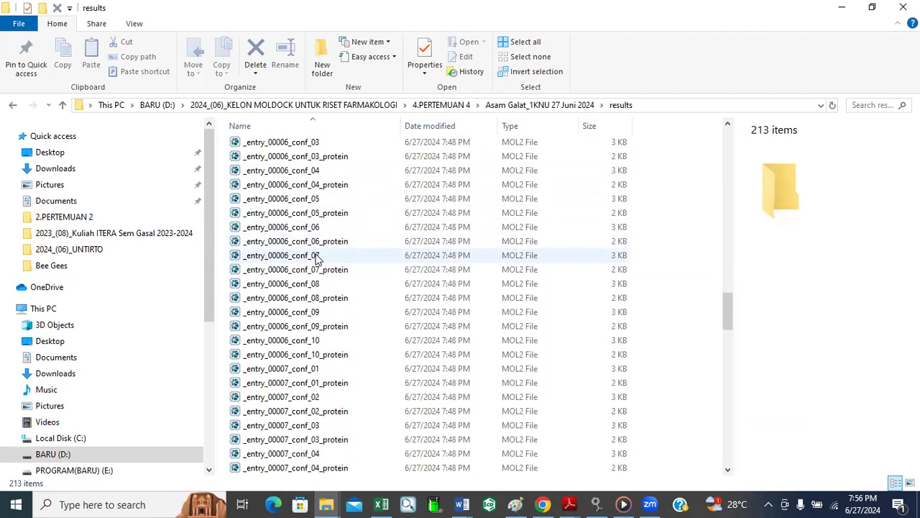
scroll(317, 260, "down", 9)
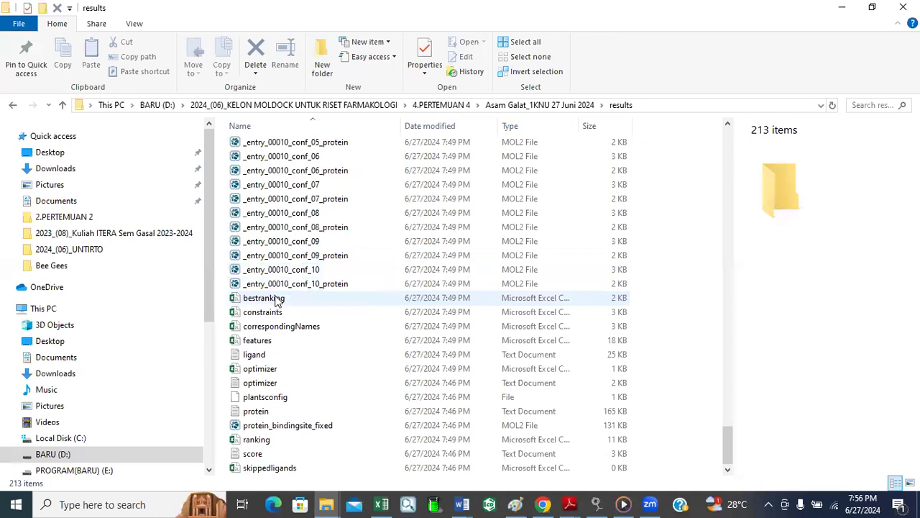
double_click(278, 299)
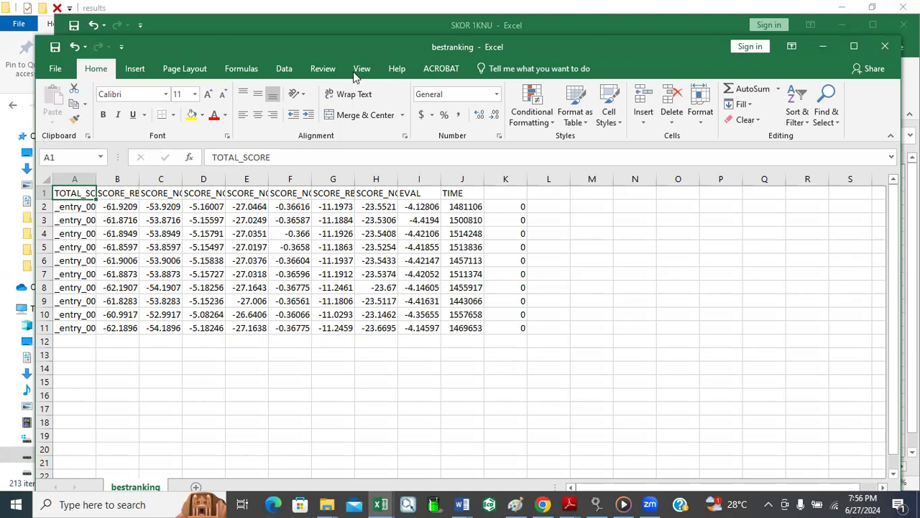
Copy the ten scores in B2:B11 of bestranking, close that file, and paste them into SKOR 1KNU from C3 down
left_click_drag(130, 206, 122, 327)
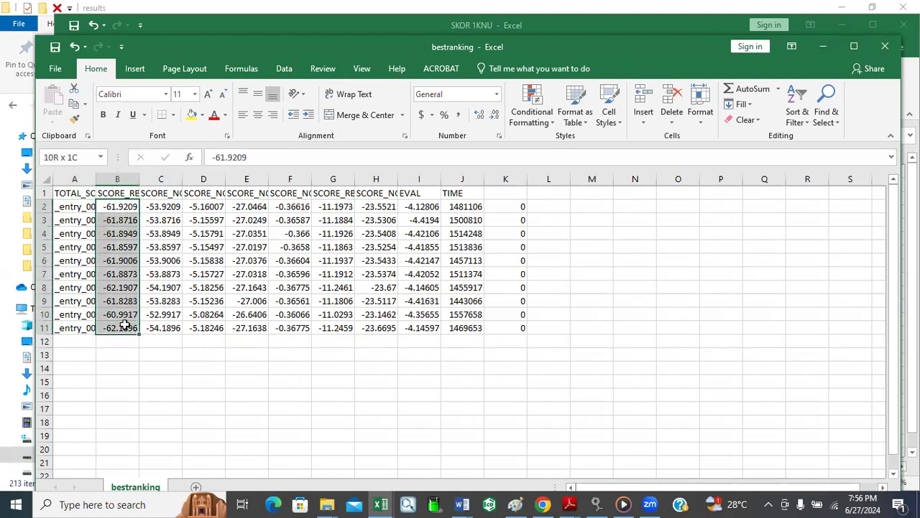
left_click(73, 103)
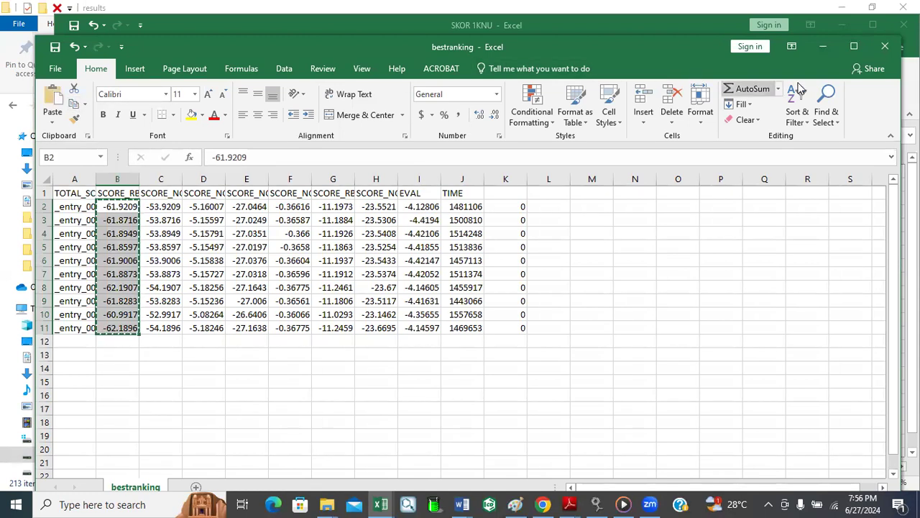
left_click(884, 48)
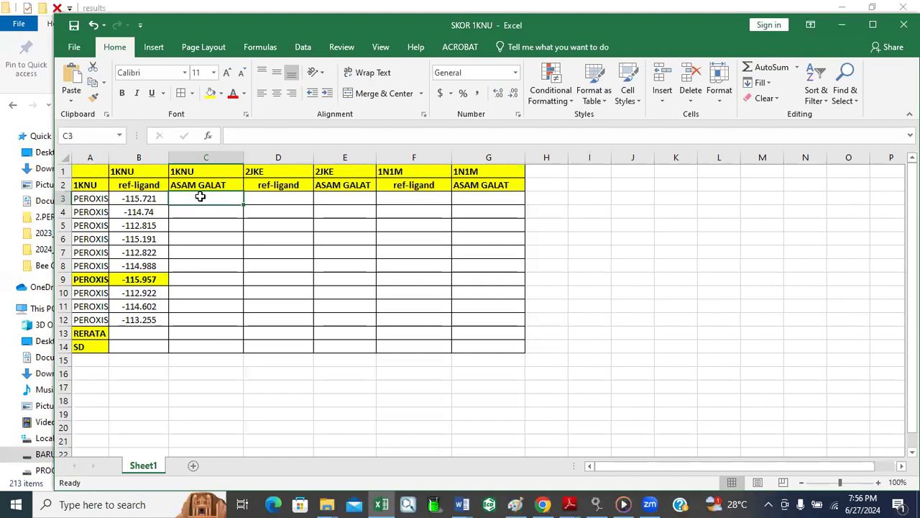
left_click(72, 81)
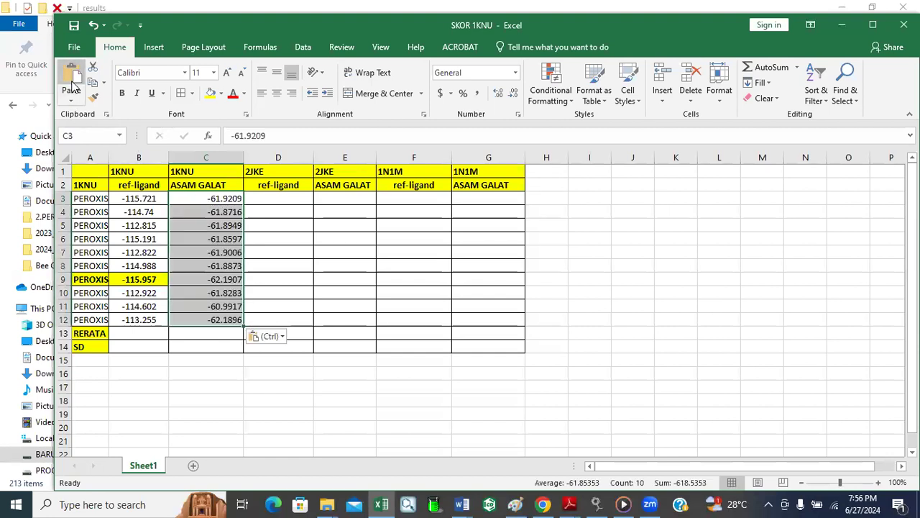
Return to File Explorer and open the bestranking file from the results folder of VALIDASI 2JKE 27 Juni 2024
left_click(280, 188)
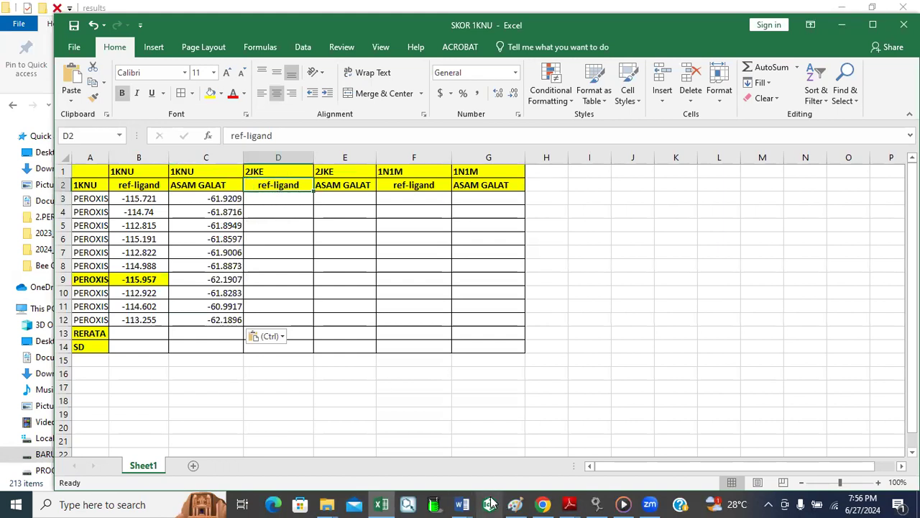
left_click(327, 503)
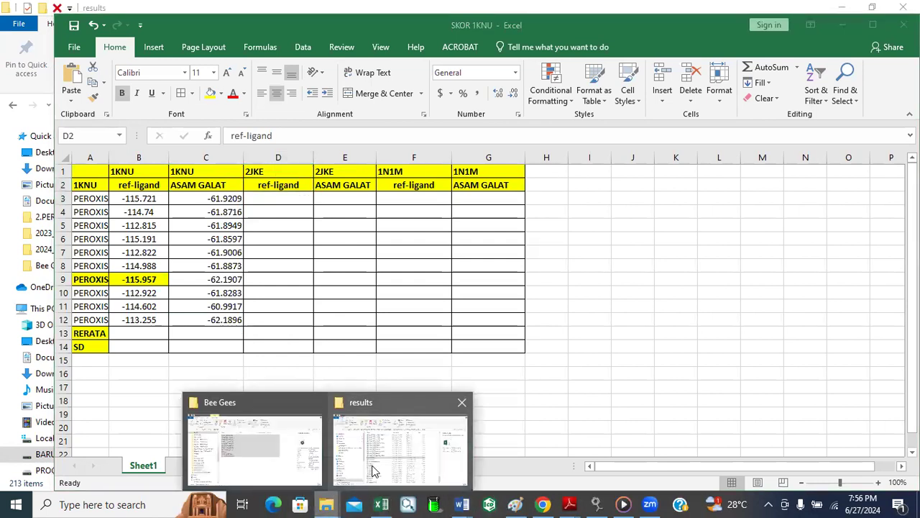
left_click(374, 471)
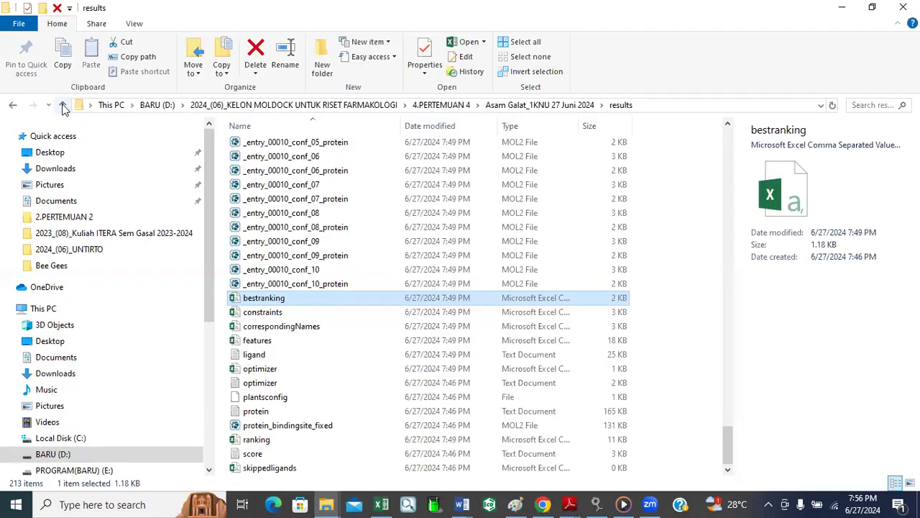
left_click(62, 105)
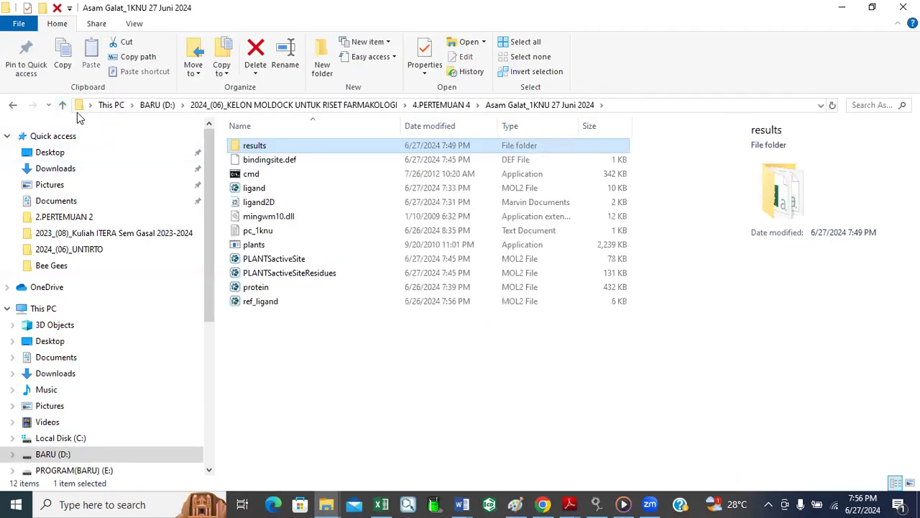
left_click(62, 107)
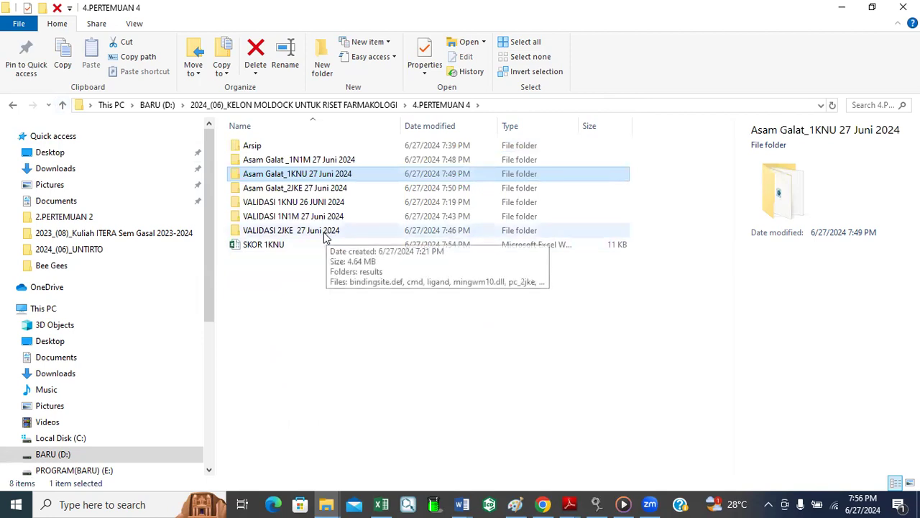
double_click(316, 231)
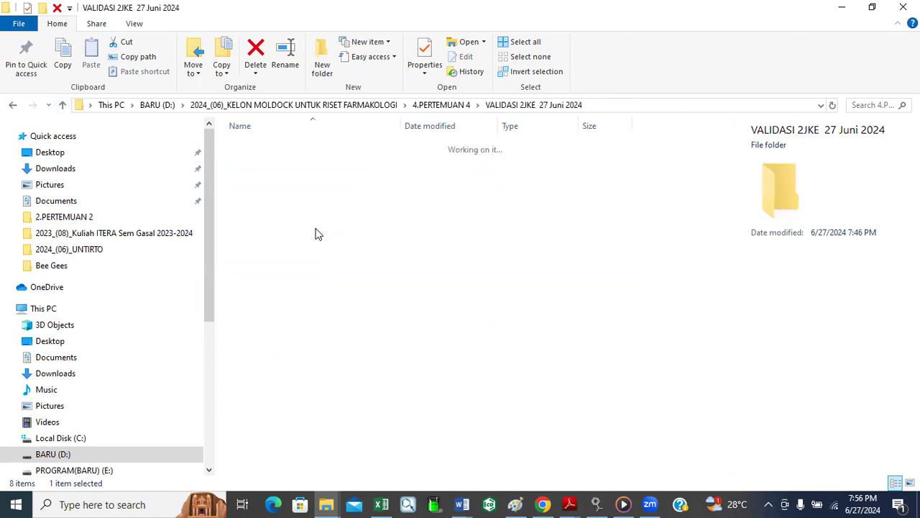
double_click(253, 148)
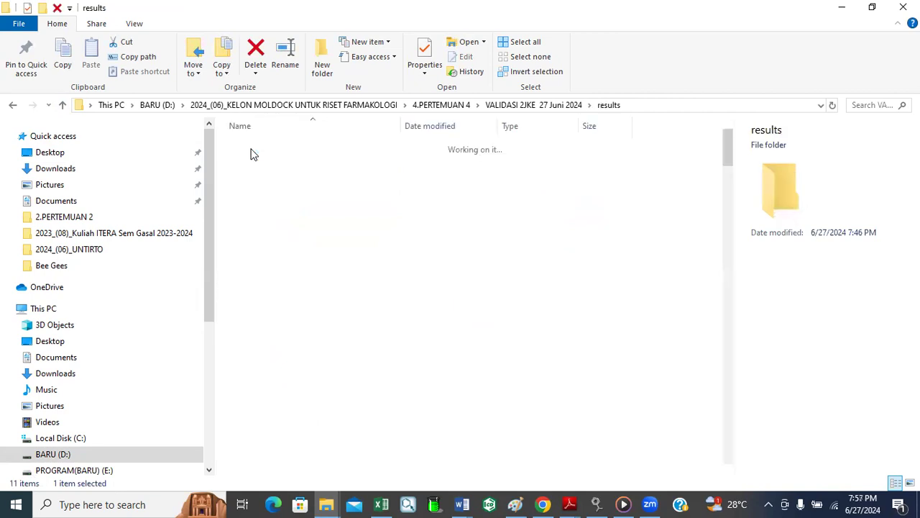
scroll(331, 244, "down", 20)
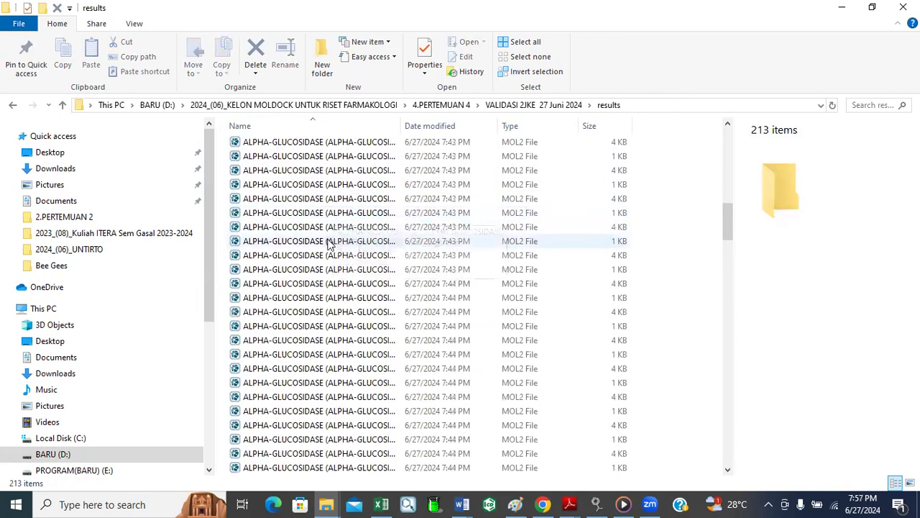
scroll(325, 269, "down", 20)
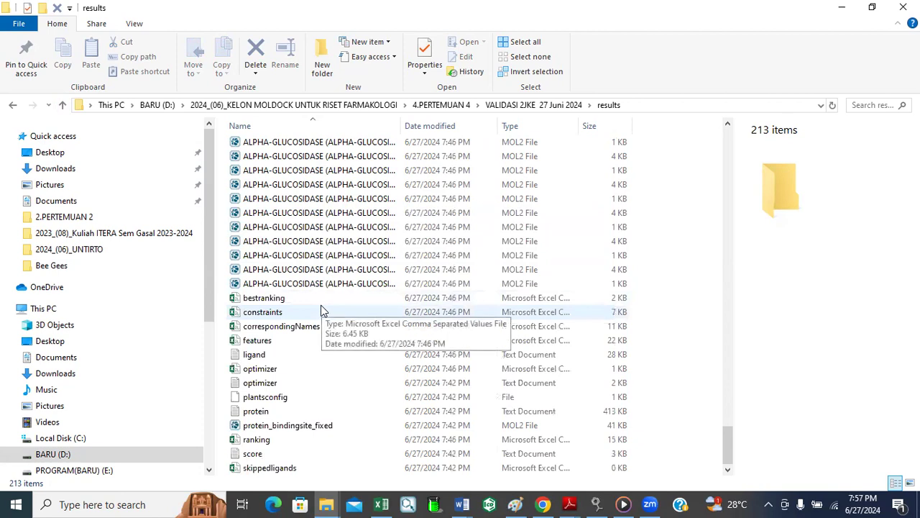
double_click(263, 300)
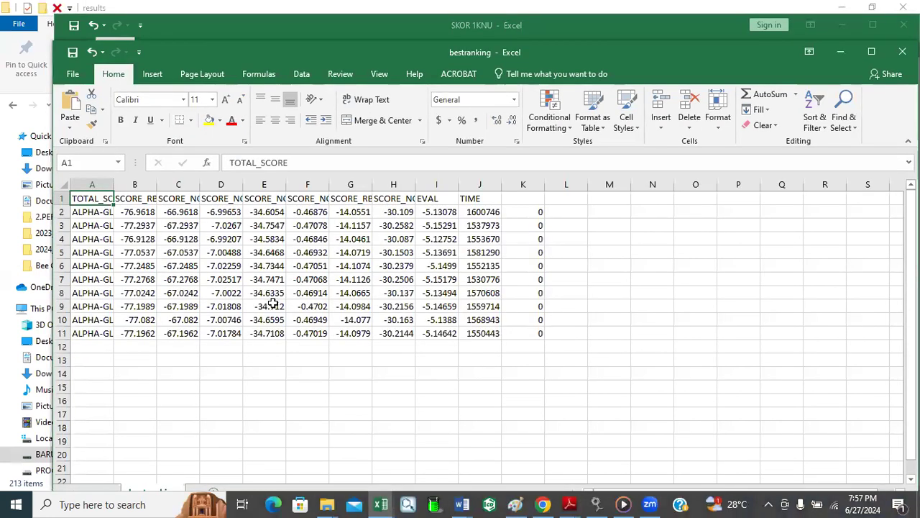
Copy the 2JKE ref-ligand scores in B2:B11, close bestranking, and paste them into SKOR 1KNU from D3 down
left_click_drag(135, 212, 137, 334)
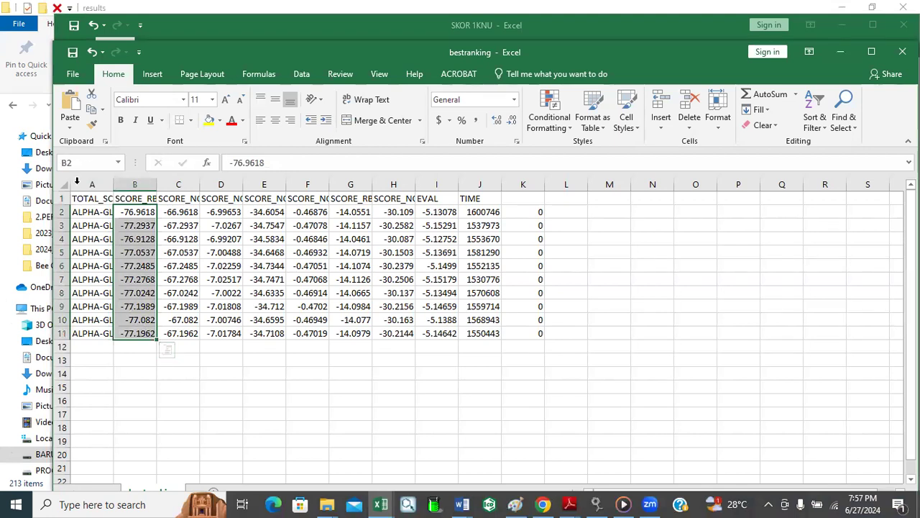
left_click(91, 108)
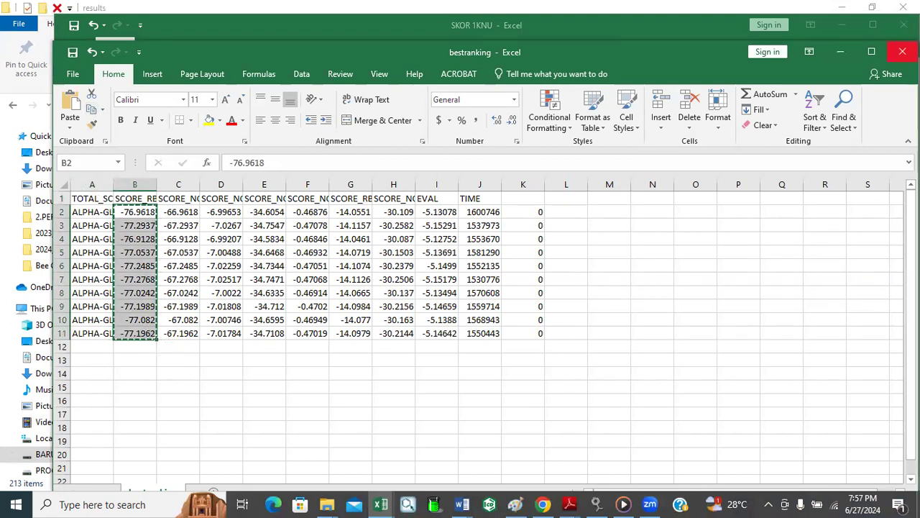
left_click(903, 52)
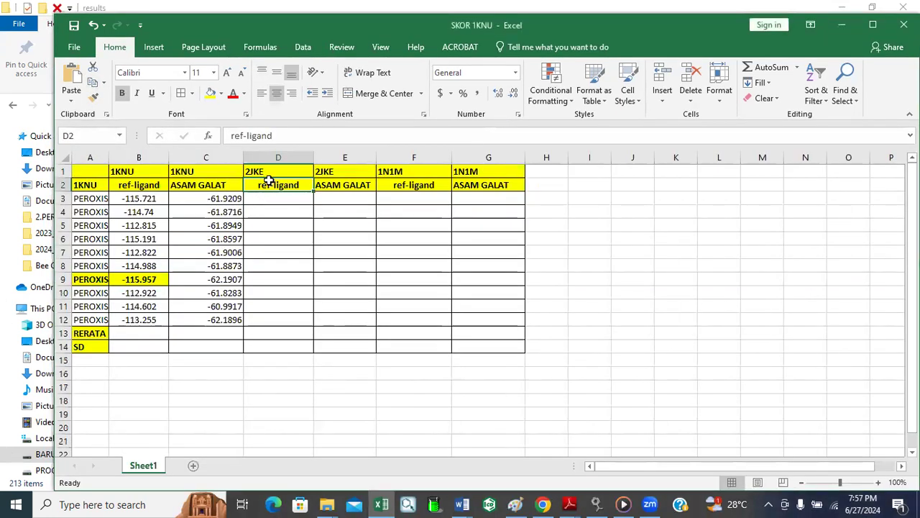
left_click(274, 196)
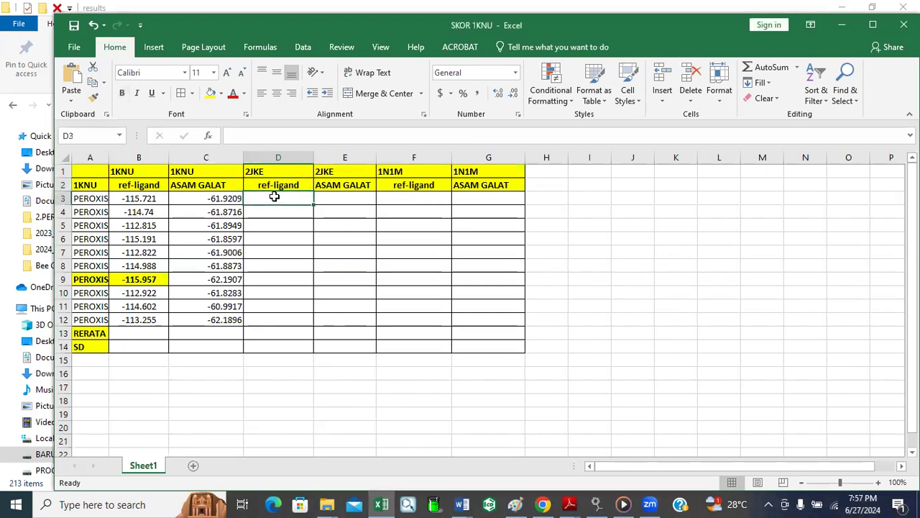
left_click(72, 73)
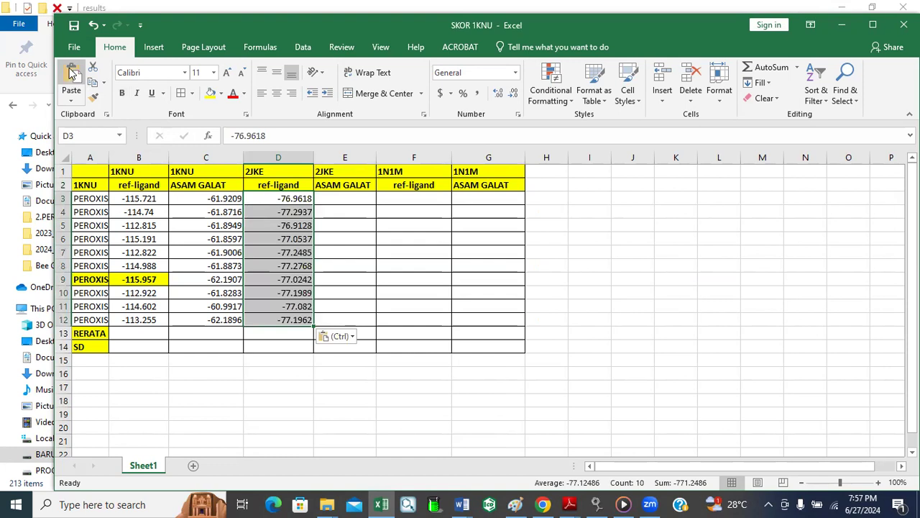
Select E3 in SKOR 1KNU, then switch to File Explorer and open bestranking from the results folder of Asam Galat_2JKE 27 Juni 2024
left_click(343, 195)
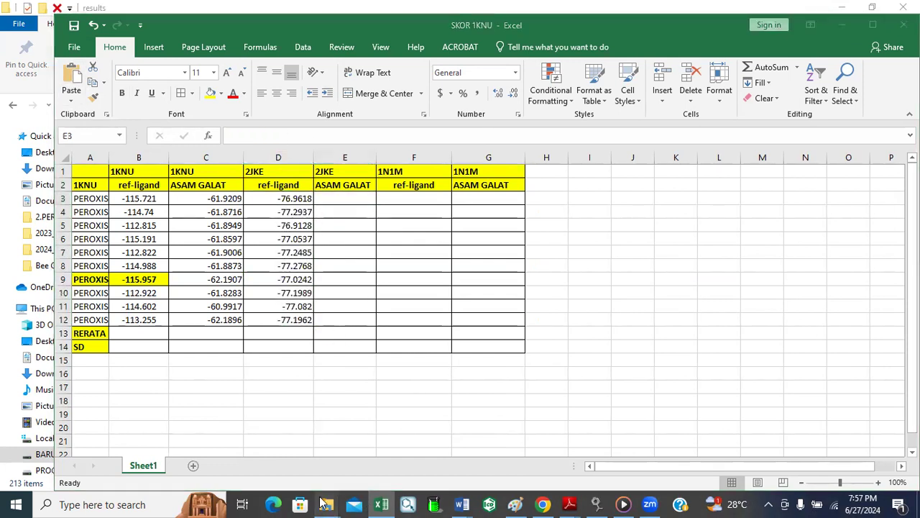
mouse_move(327, 504)
left_click(395, 424)
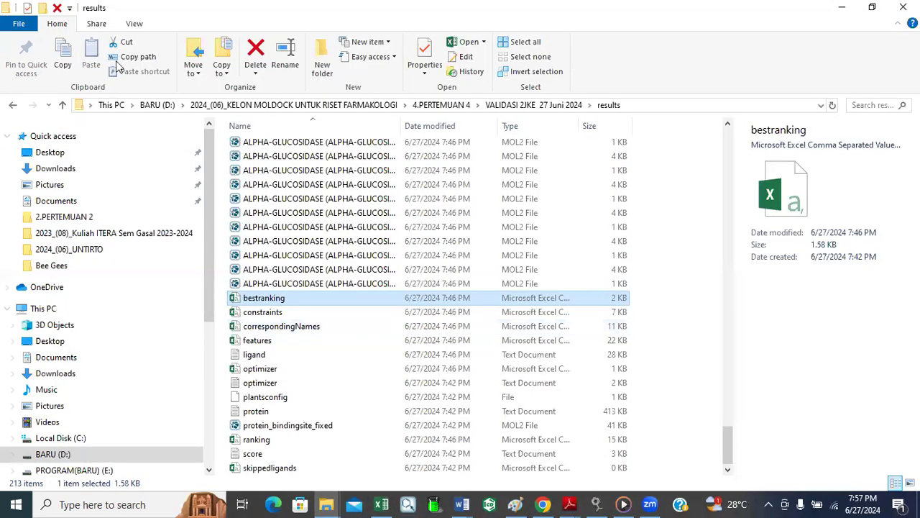
left_click(62, 105)
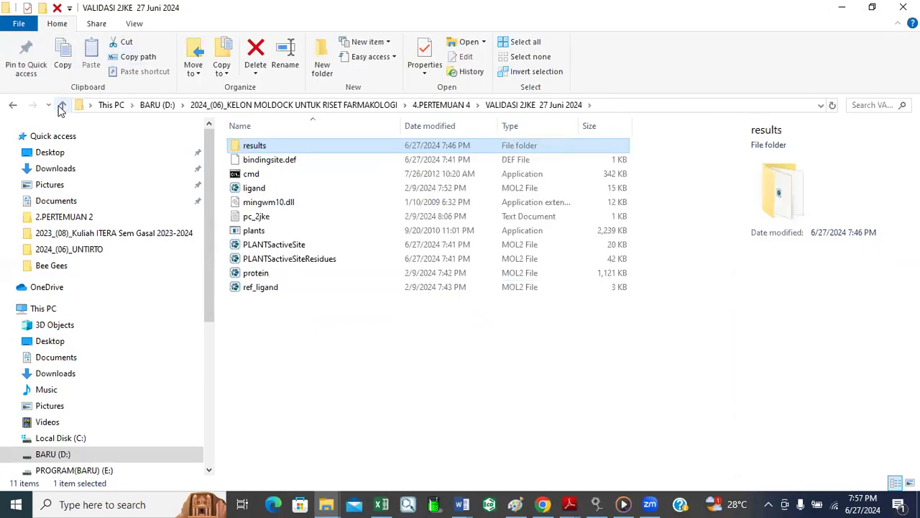
left_click(62, 105)
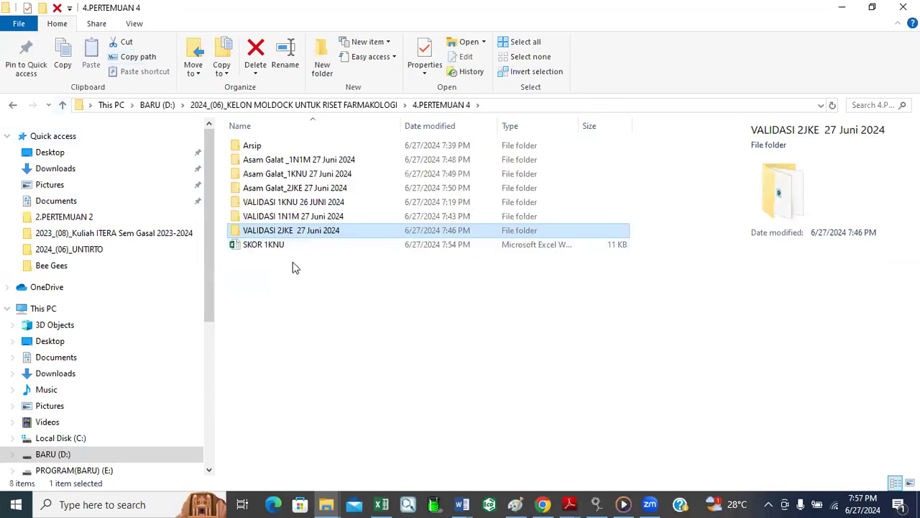
double_click(299, 191)
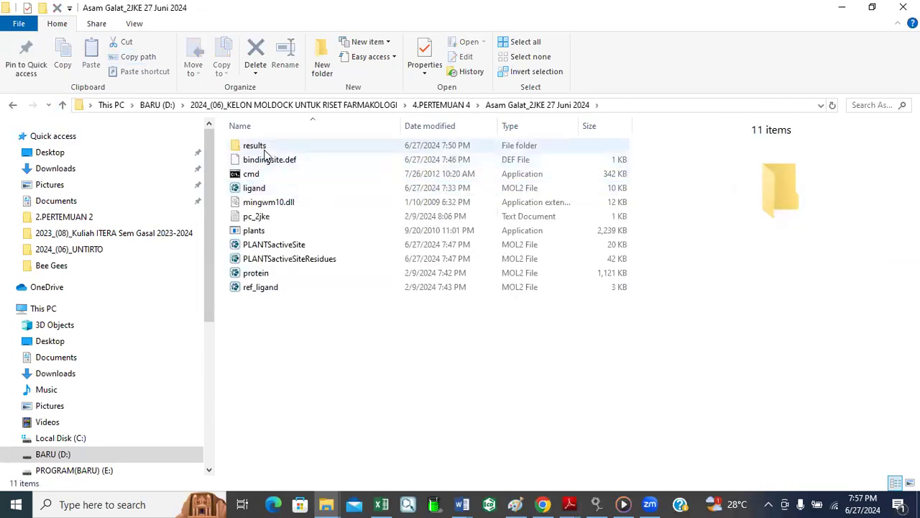
double_click(262, 147)
scroll(288, 281, "down", 14)
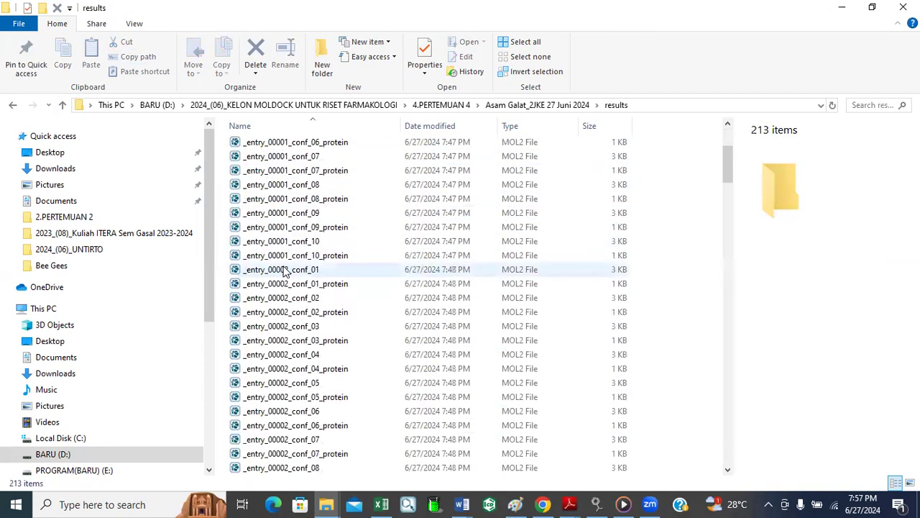
scroll(291, 295, "down", 20)
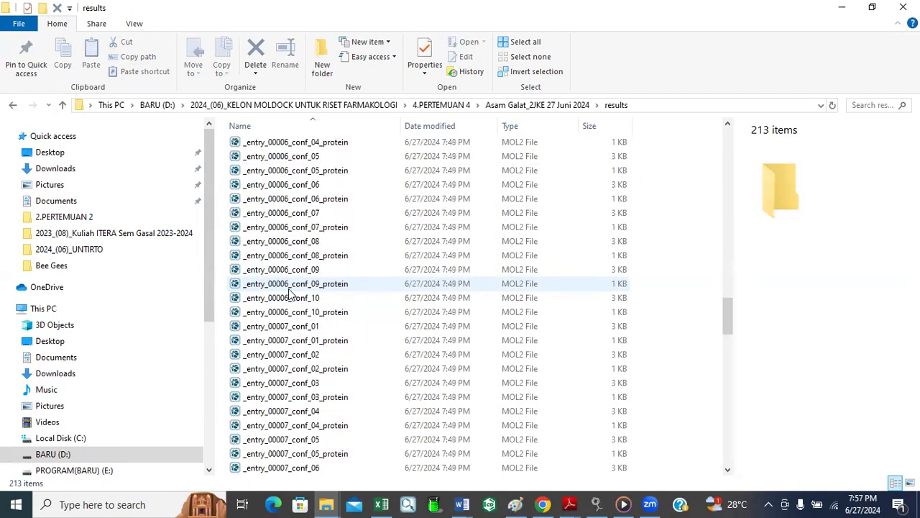
scroll(288, 289, "down", 18)
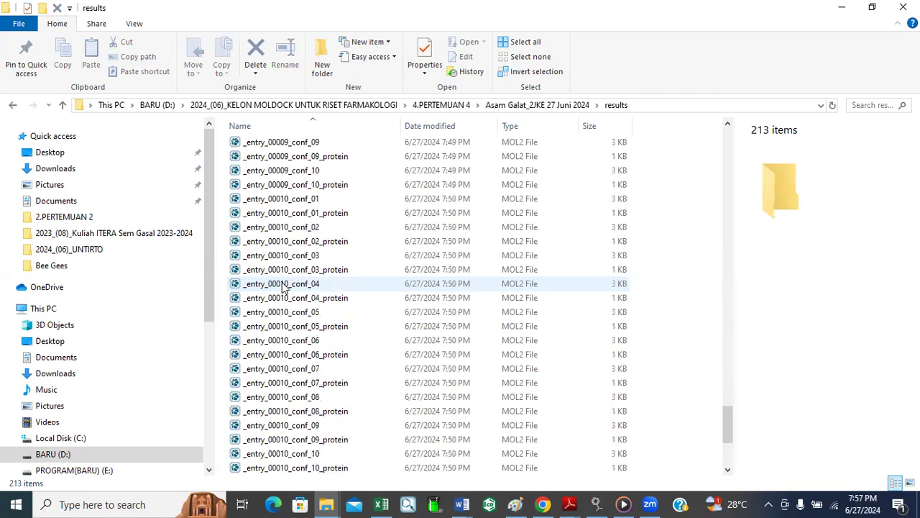
double_click(274, 299)
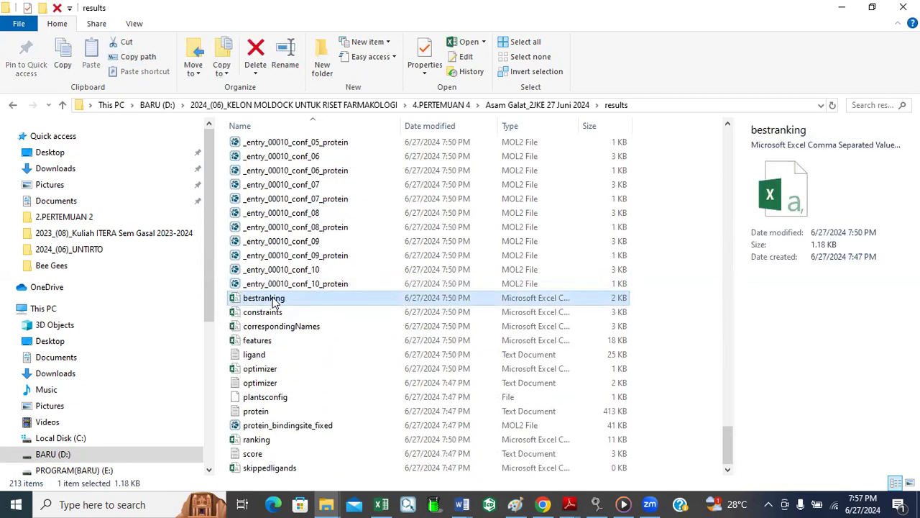
key("alt+Tab")
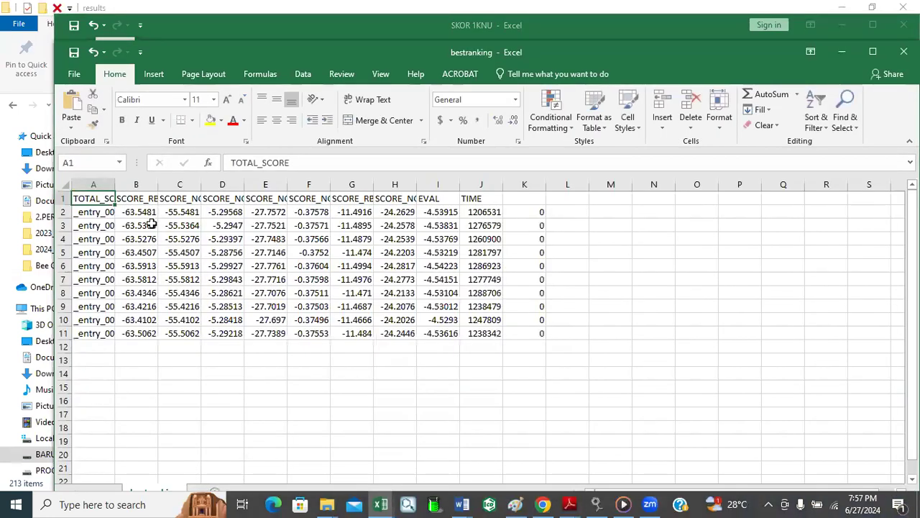
Copy the 2JKE ASAM GALAT scores in B2:B11, close bestranking, and paste them into SKOR 1KNU from E3 down
left_click_drag(141, 211, 146, 331)
left_click(92, 109)
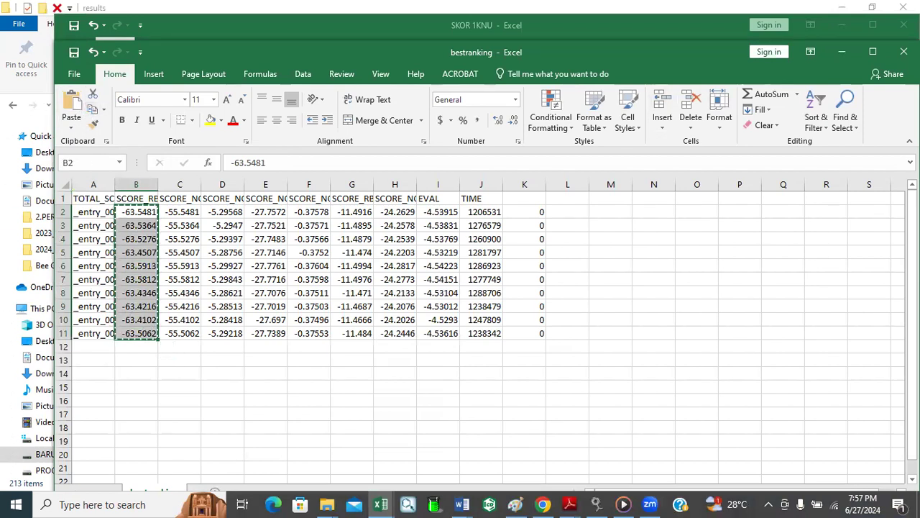
left_click(903, 52)
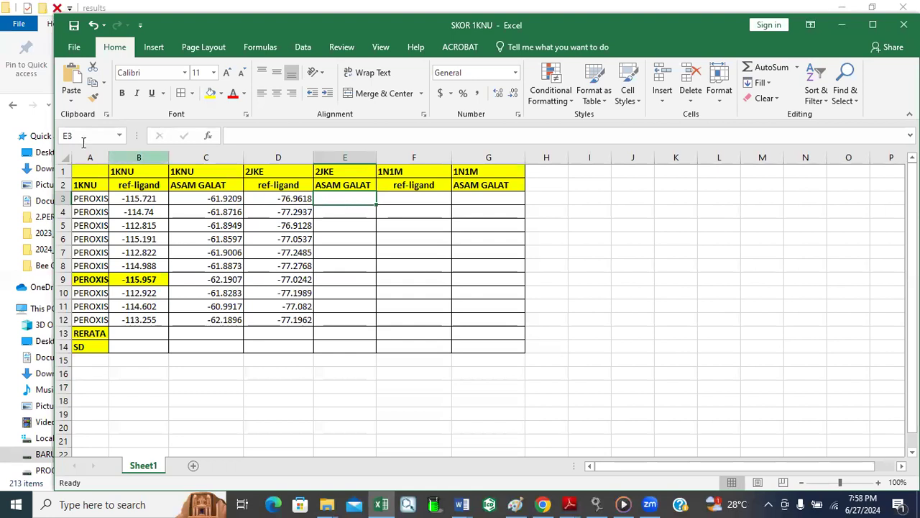
left_click(72, 75)
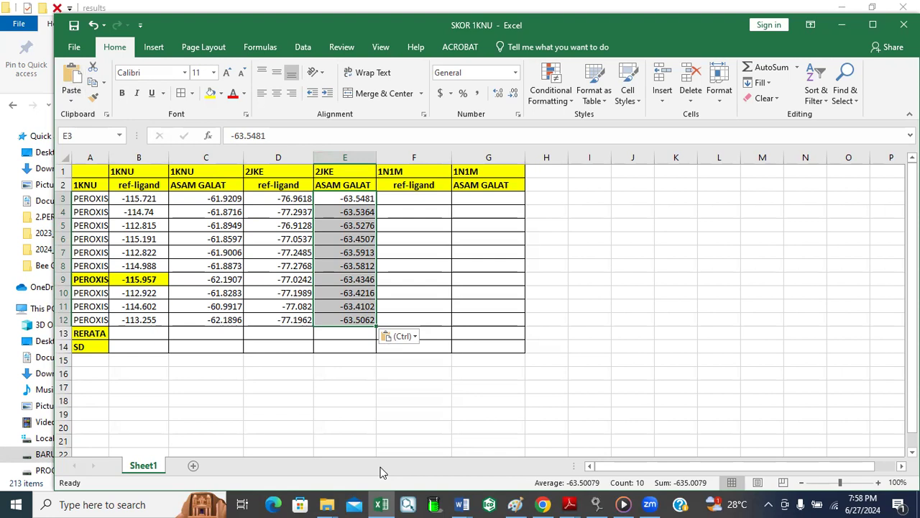
Return to File Explorer and open the bestranking file from the results folder of VALIDASI 1N1M 27 Juni 2024
left_click(325, 503)
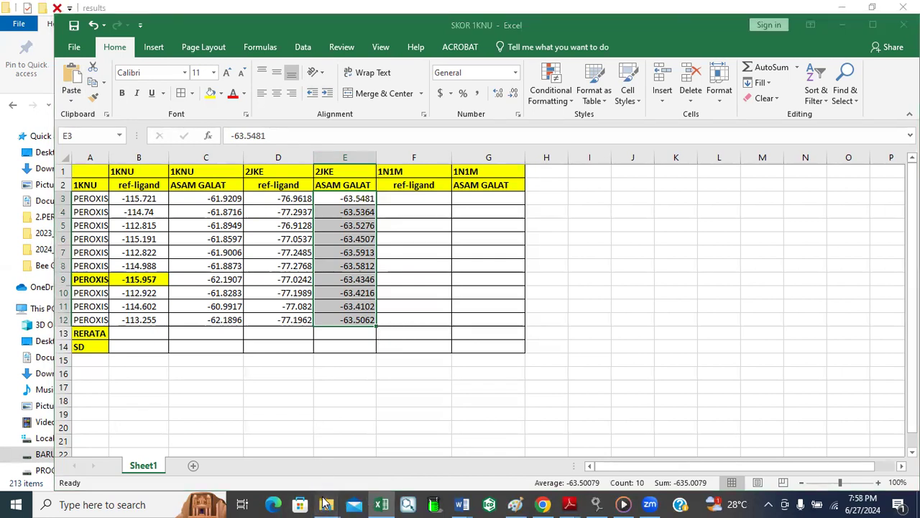
left_click(392, 447)
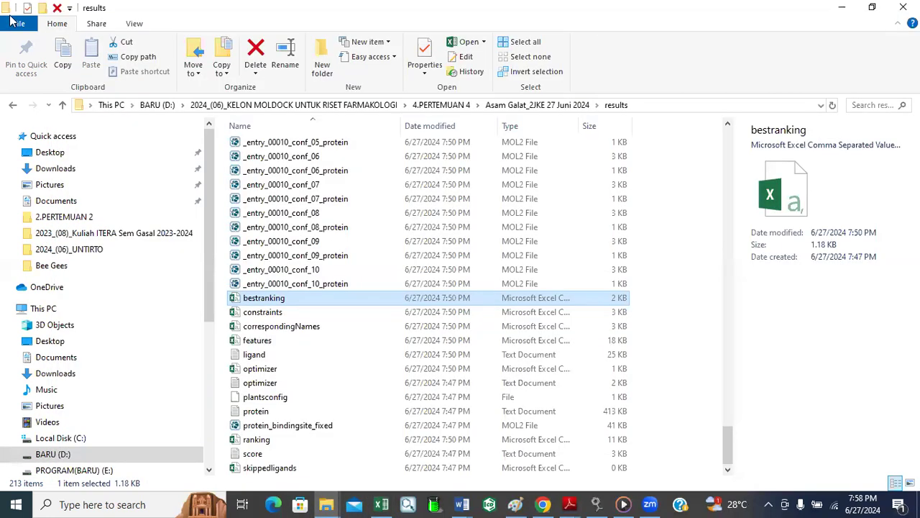
left_click(63, 105)
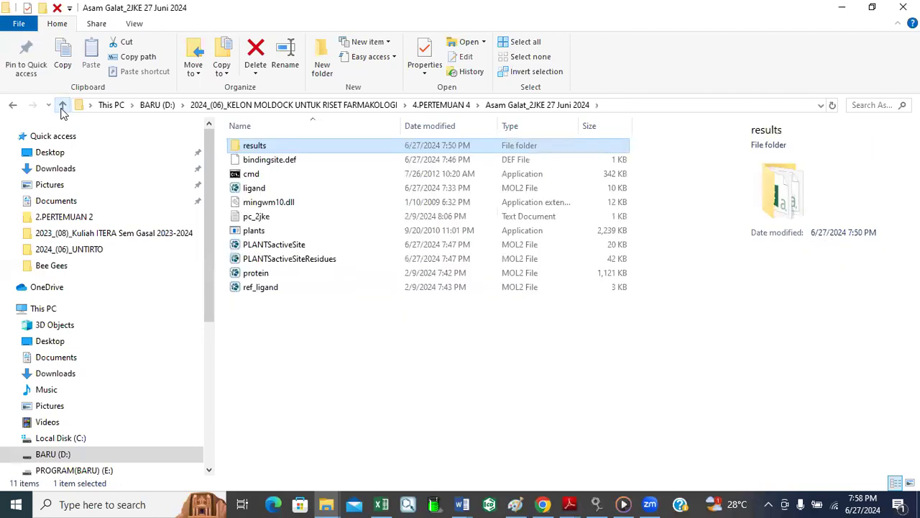
left_click(62, 105)
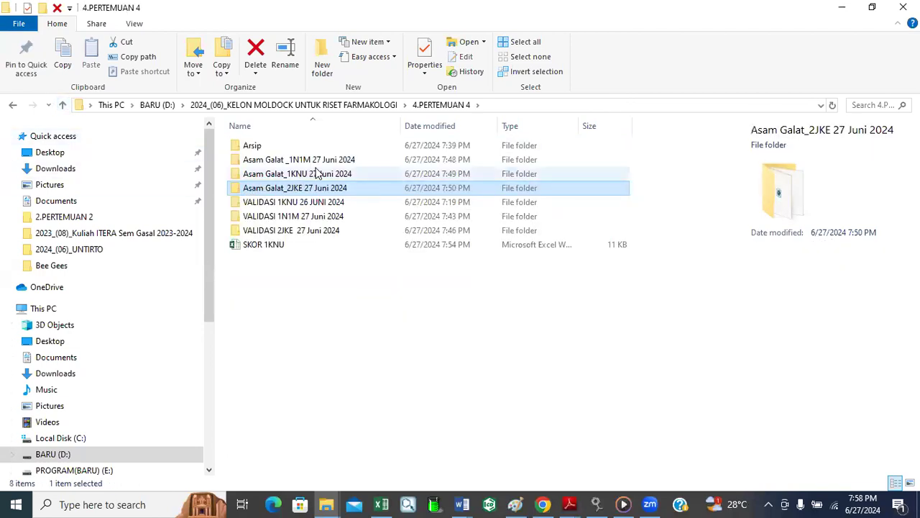
double_click(299, 218)
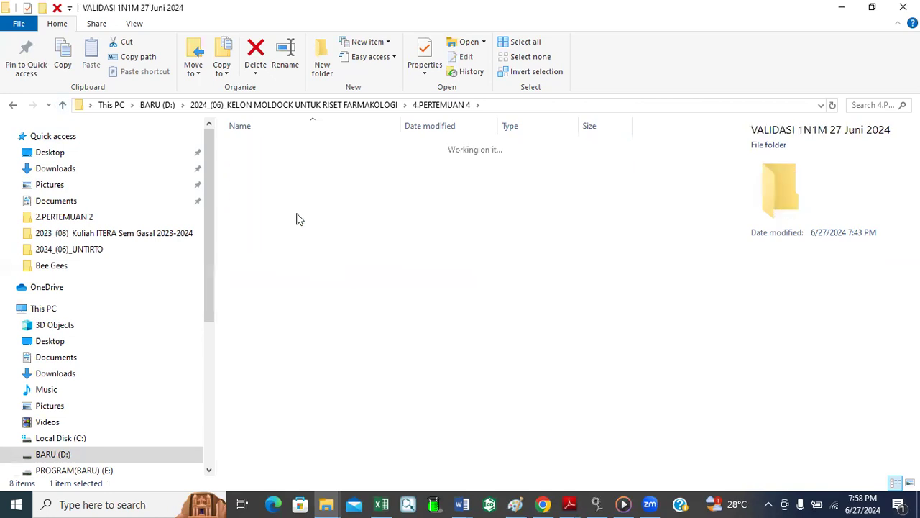
double_click(257, 146)
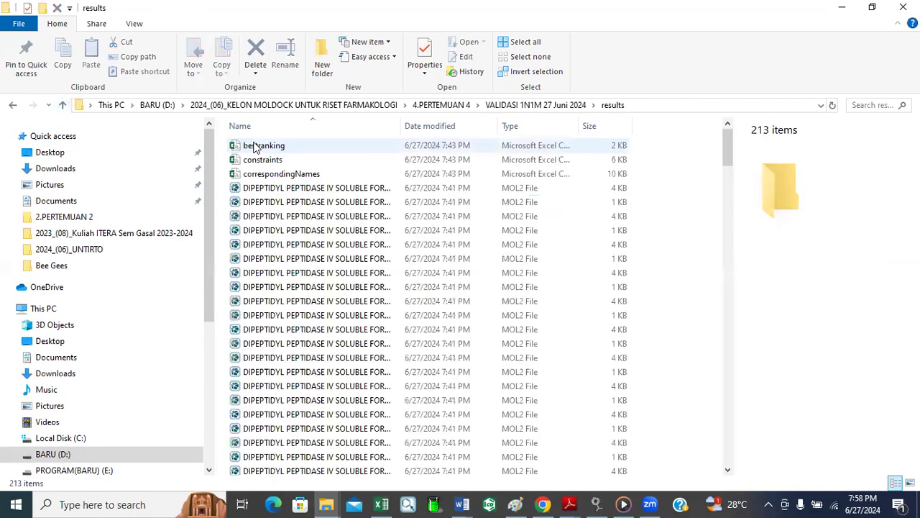
double_click(260, 146)
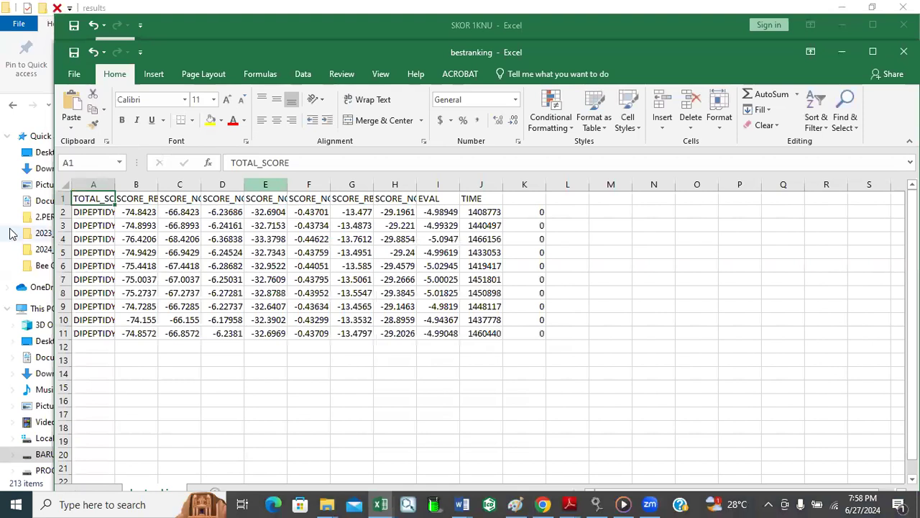
Copy the 1N1M ref-ligand scores in B2:B11, close bestranking, and paste them into SKOR 1KNU from F3 down
left_click_drag(132, 210, 140, 331)
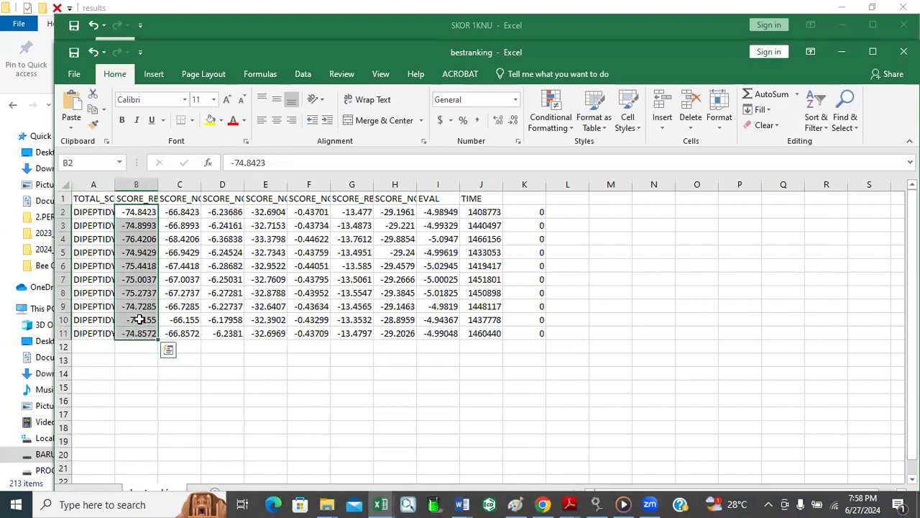
left_click(89, 110)
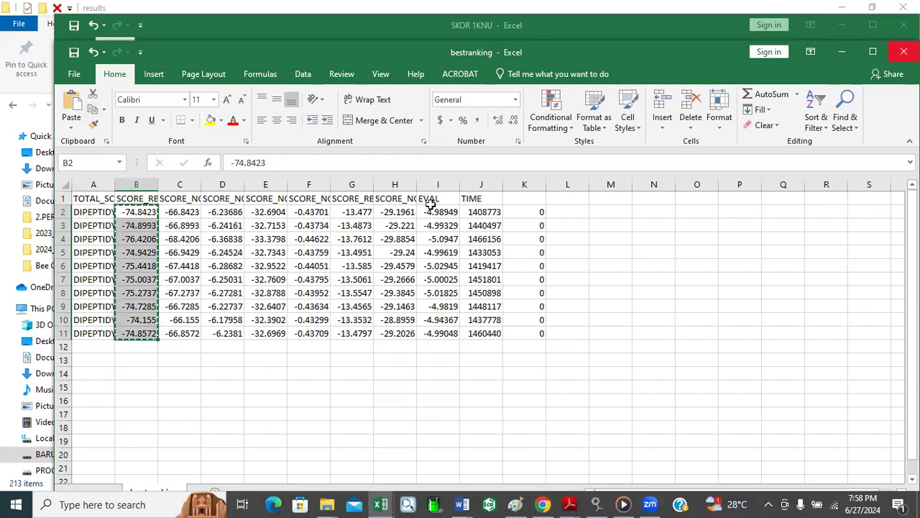
key("alt+Tab")
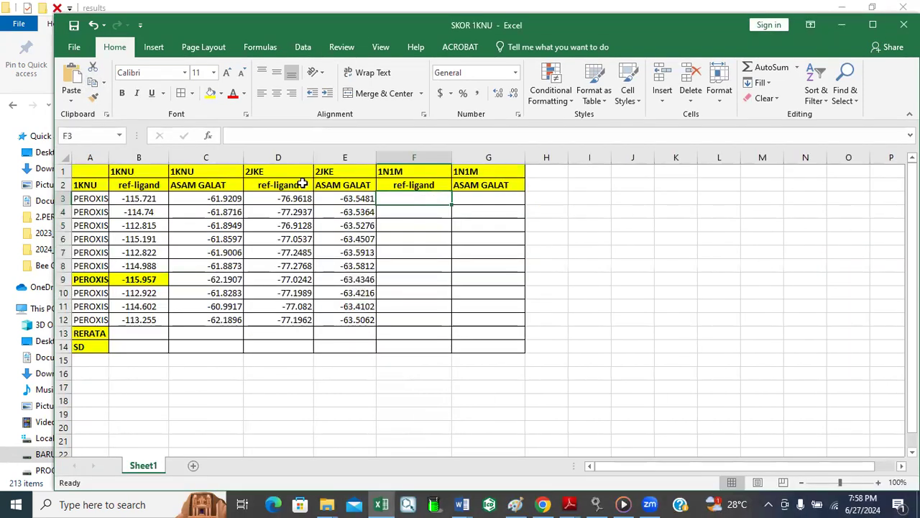
left_click(71, 78)
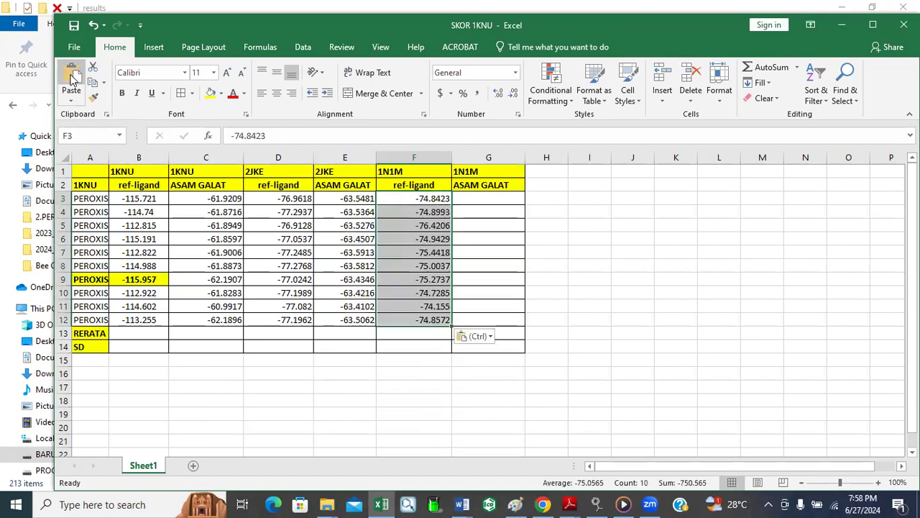
Select G3 in SKOR 1KNU, then switch to File Explorer and open bestranking from the results folder of Asam Galat _1N1M 27 Juni 2024
left_click(484, 198)
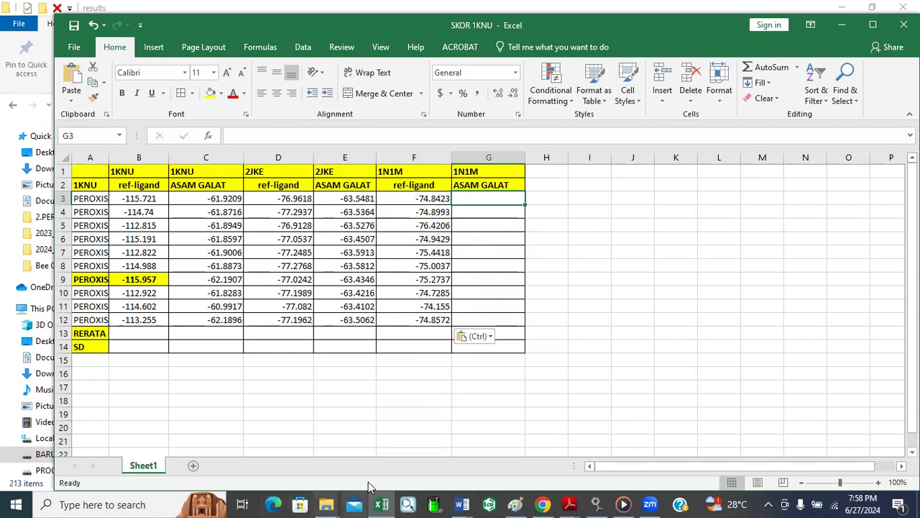
mouse_move(326, 504)
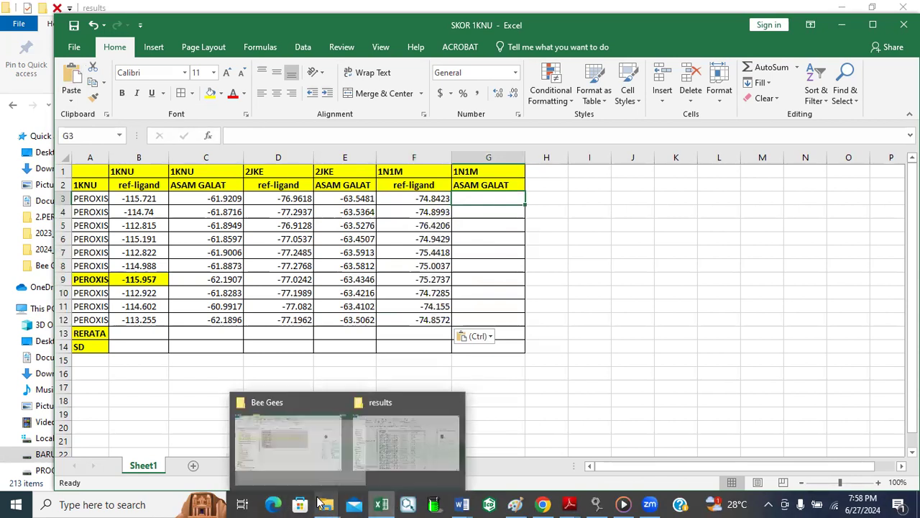
left_click(385, 455)
left_click(63, 105)
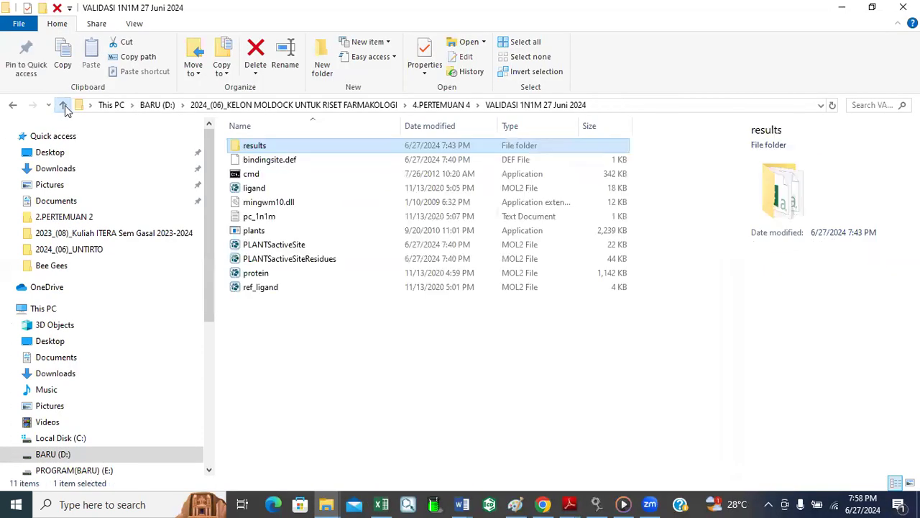
left_click(64, 105)
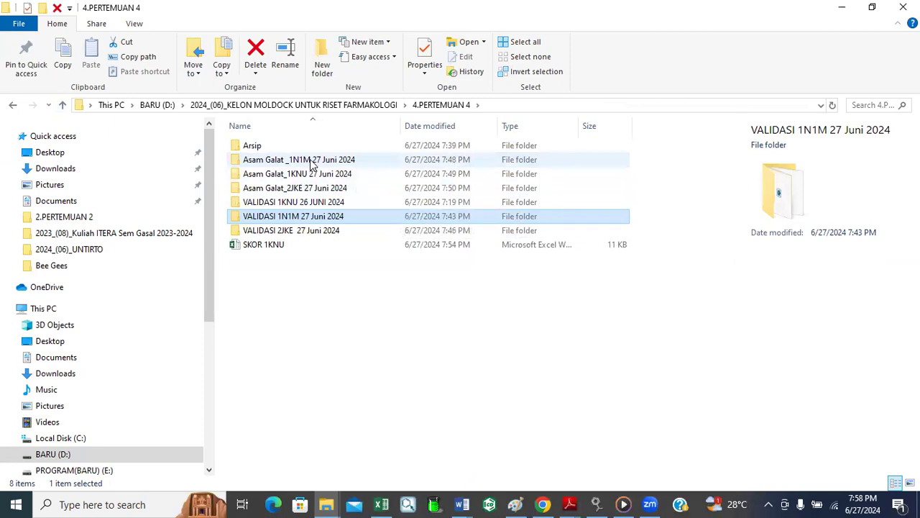
double_click(311, 162)
double_click(257, 143)
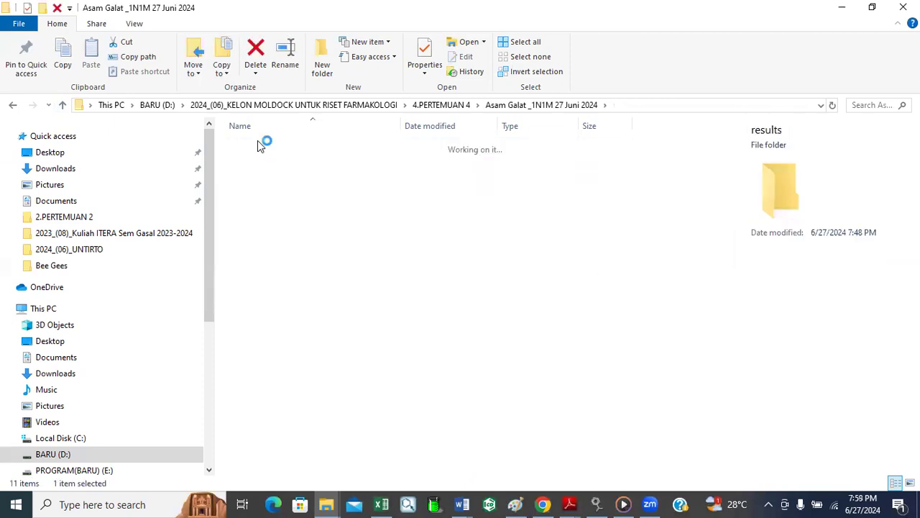
scroll(261, 272, "down", 20)
scroll(260, 272, "down", 20)
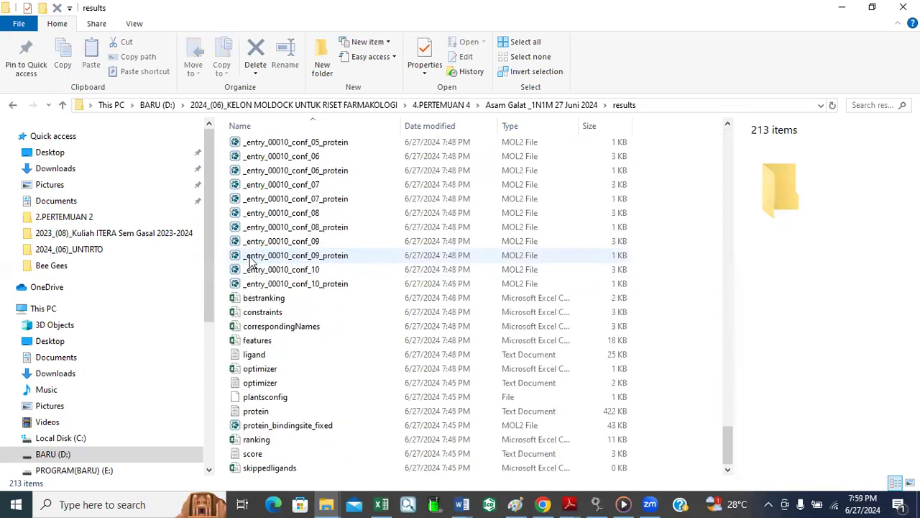
double_click(266, 299)
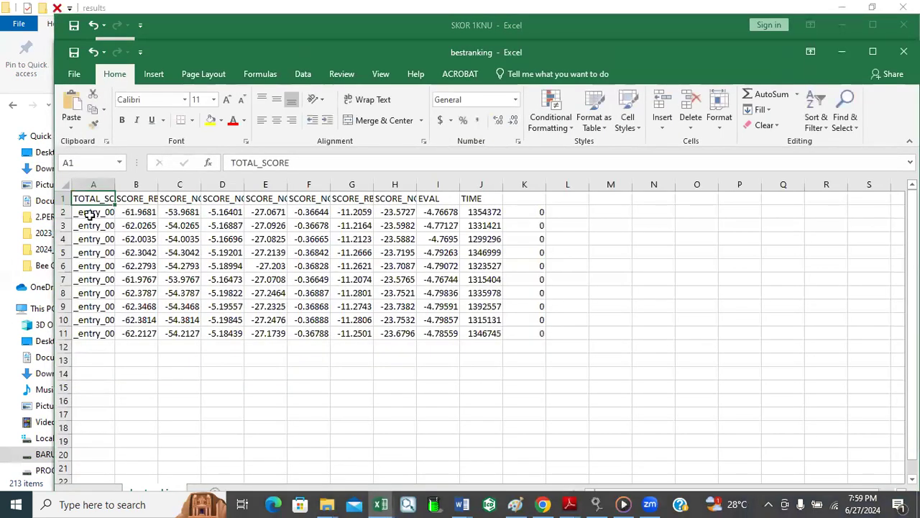
Copy the 1N1M ASAM GALAT scores in B2:B11, close bestranking, and paste them into SKOR 1KNU from G3 down
left_click_drag(133, 211, 130, 333)
left_click(92, 109)
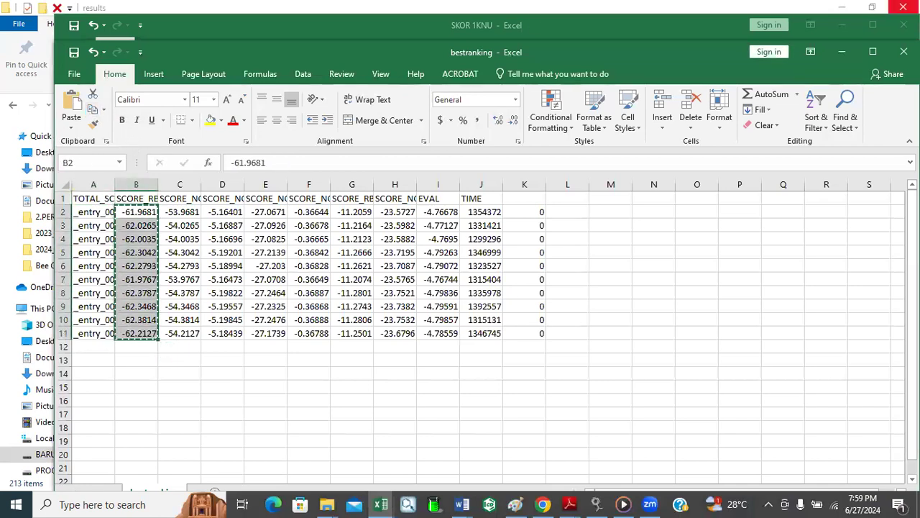
left_click(904, 52)
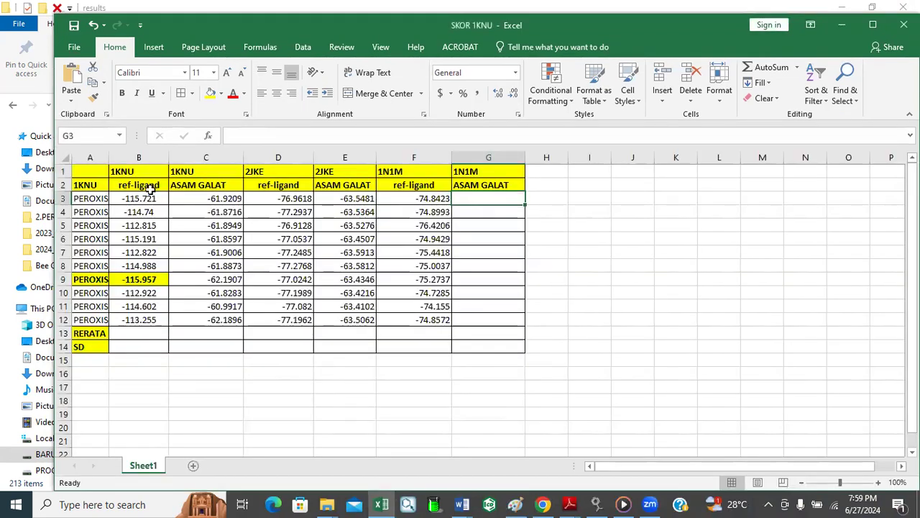
left_click(71, 79)
left_click(689, 278)
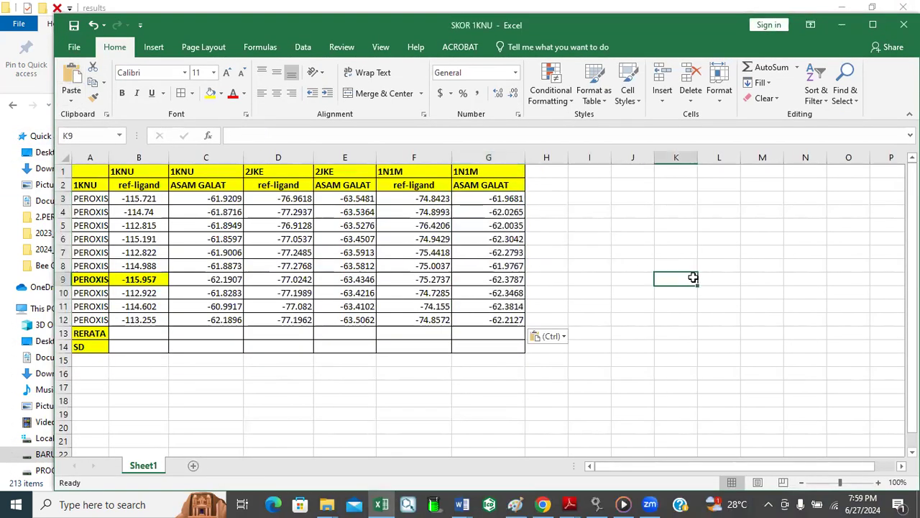
Fill the RERATA row in B13:G13 with the average of each column's docking scores from rows 3 to 12
left_click_drag(133, 199, 487, 333)
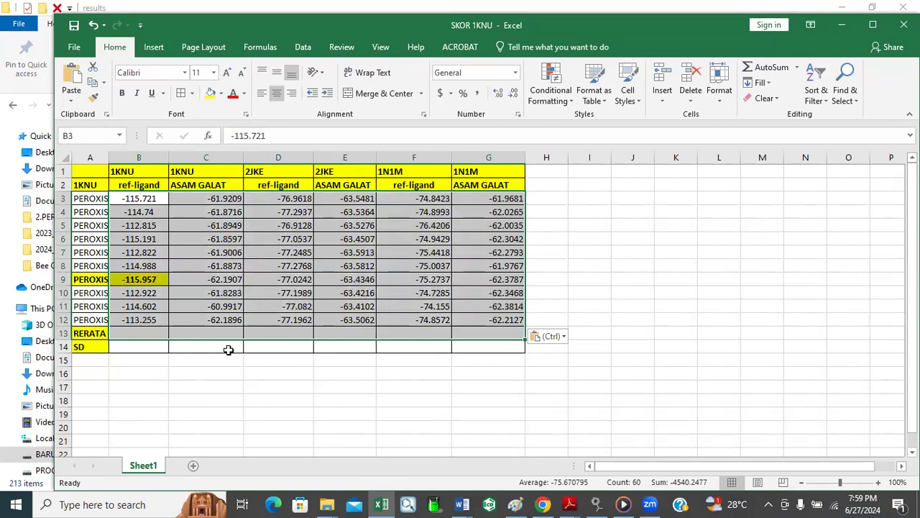
left_click(260, 47)
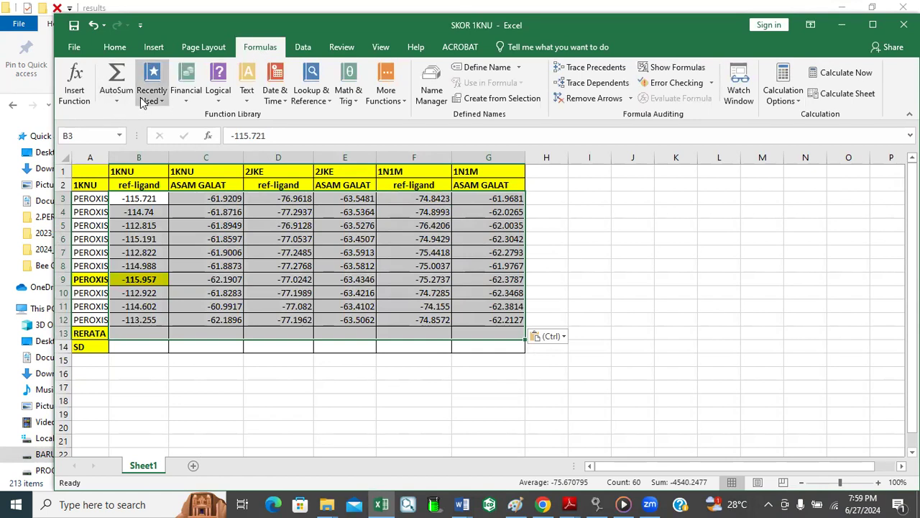
left_click(117, 104)
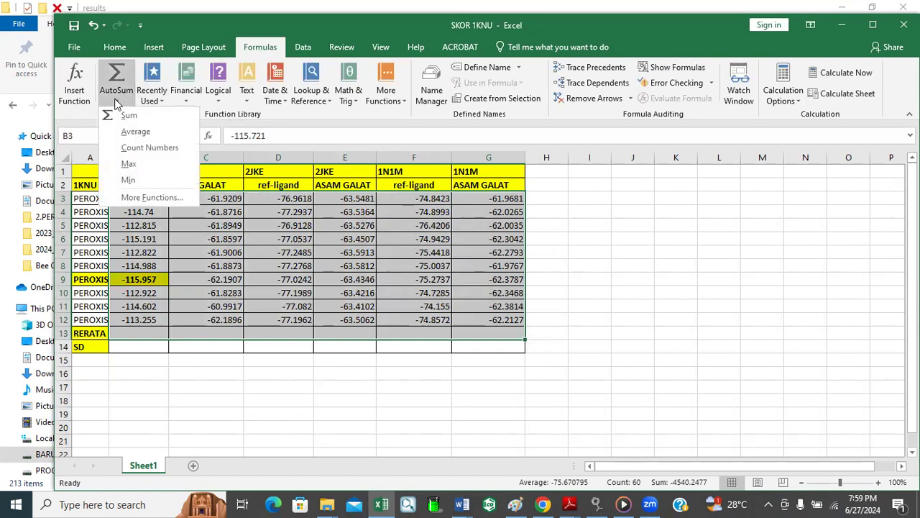
left_click(136, 132)
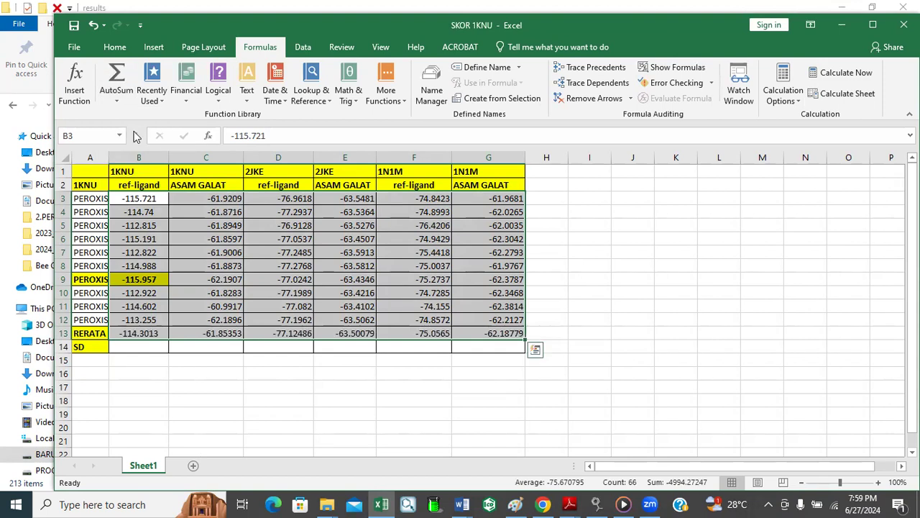
Make the RERATA averages in B13:G13 bold and save the workbook
left_click_drag(142, 333, 486, 335)
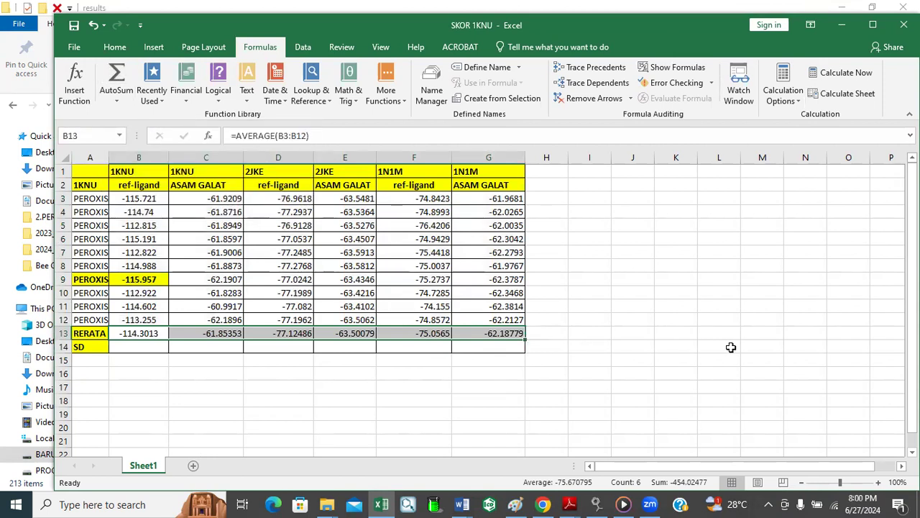
left_click(106, 47)
left_click(123, 94)
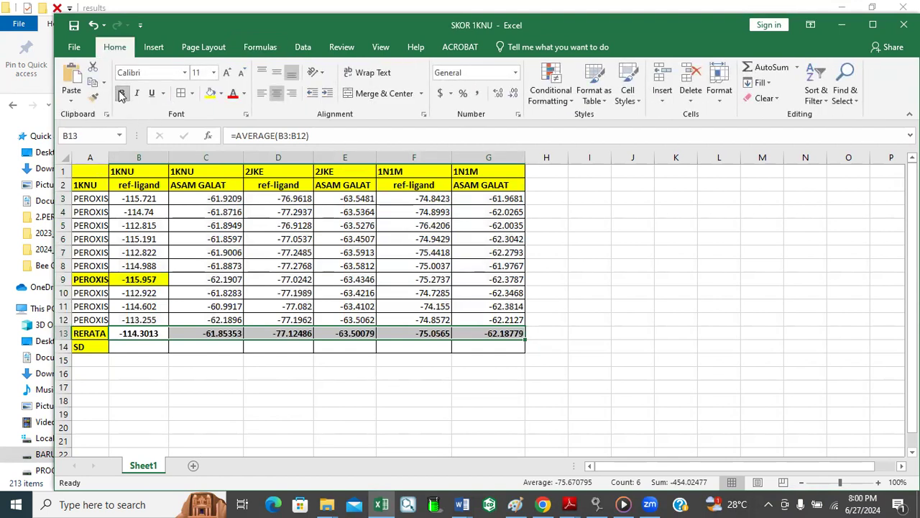
left_click(337, 388)
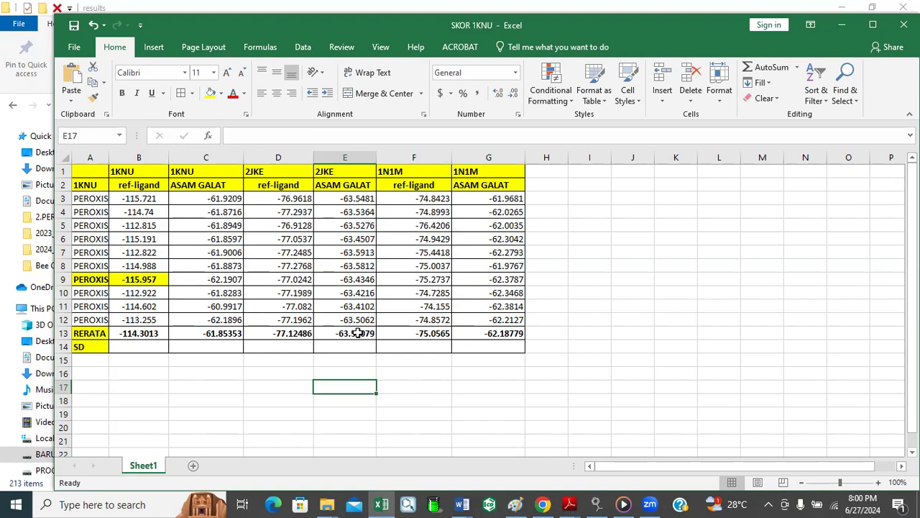
left_click(357, 333)
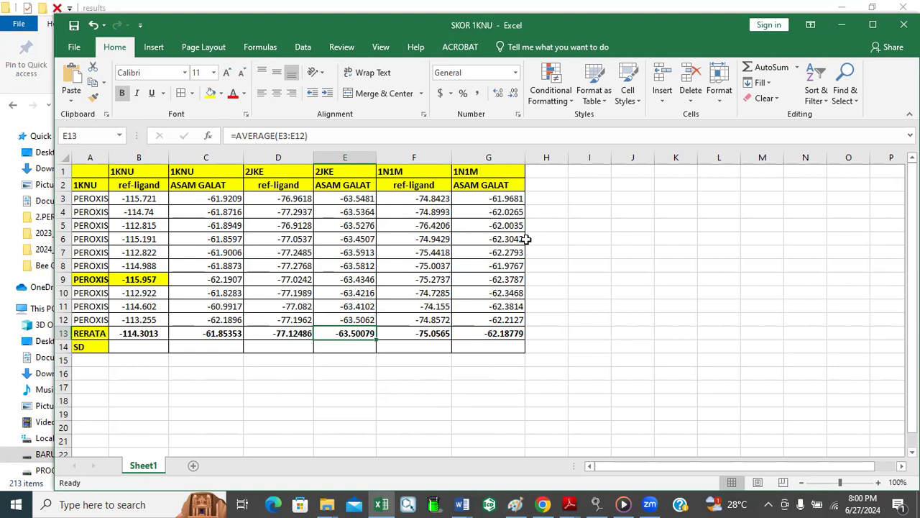
left_click(73, 26)
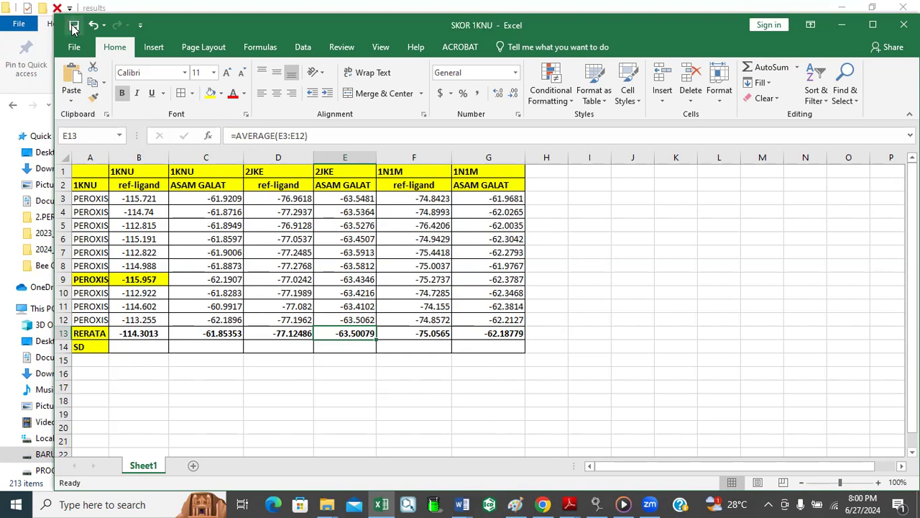
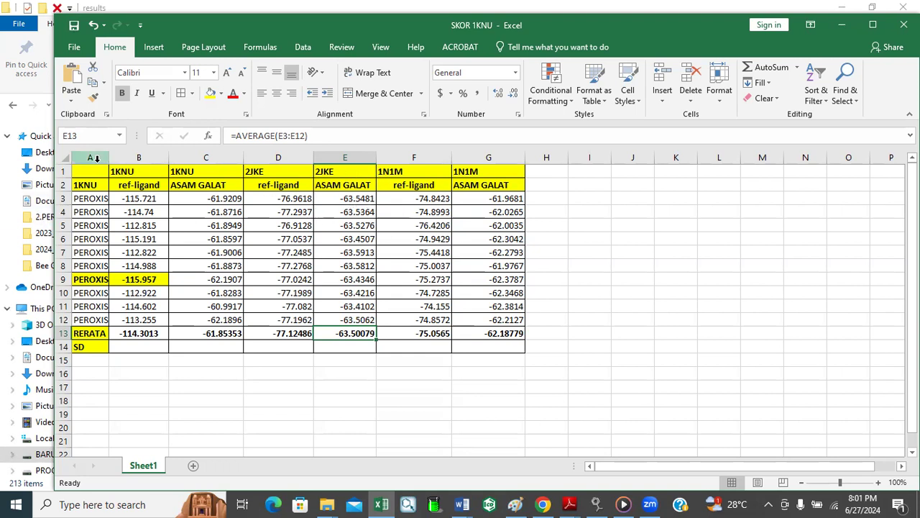
left_click(74, 27)
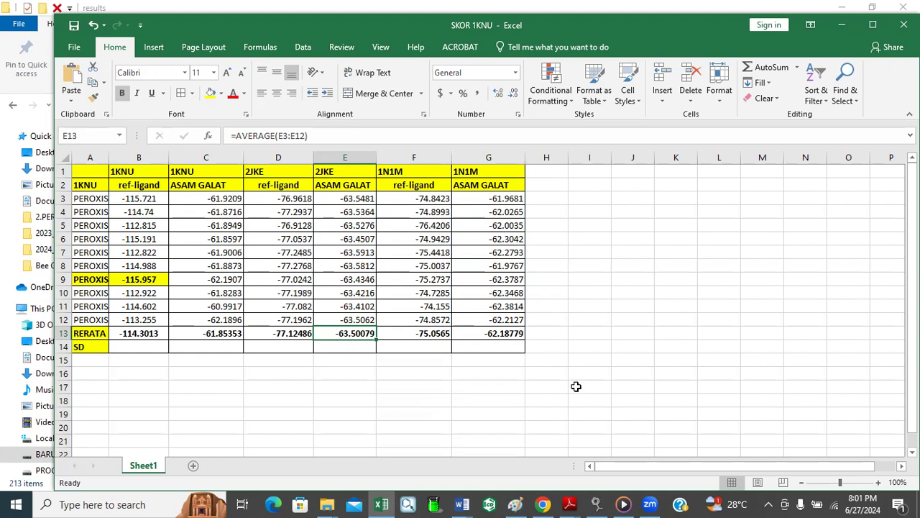
Highlight the lowest 2JKE ref-ligand score, in D4, with yellow fill and bold text
left_click(852, 483)
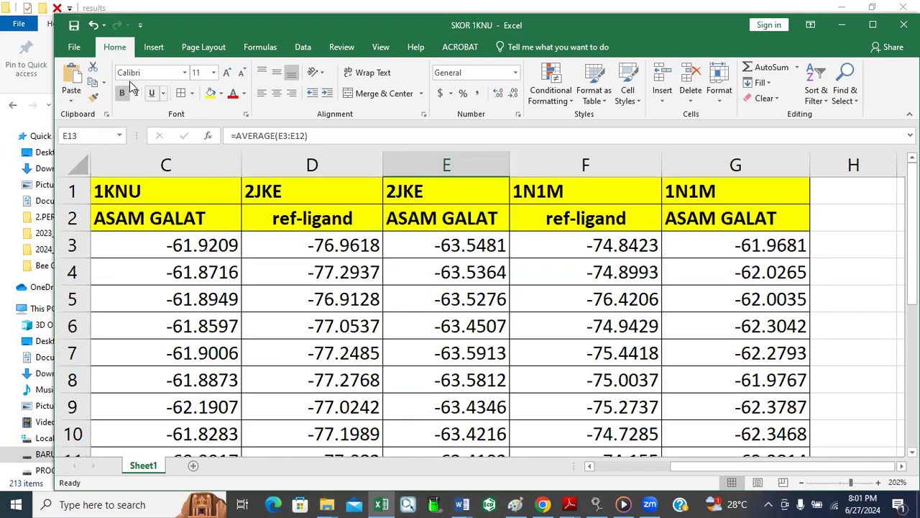
left_click(317, 272)
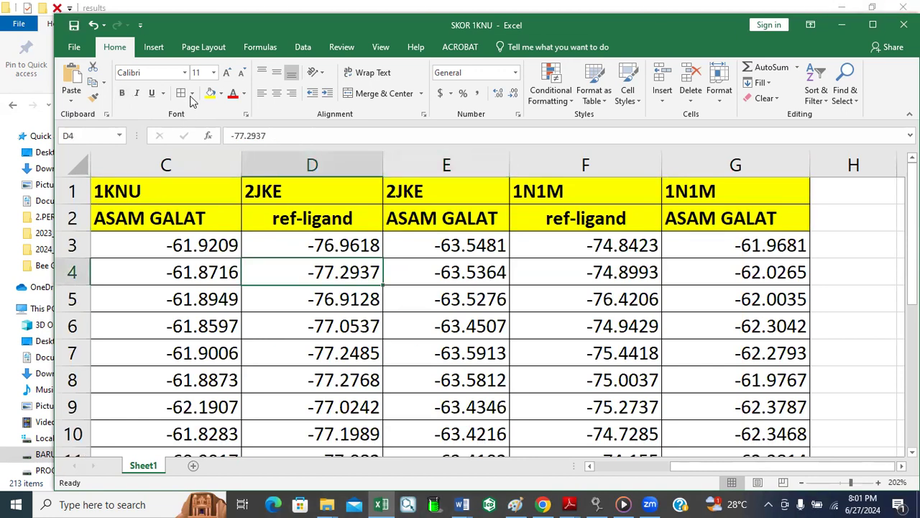
left_click(208, 94)
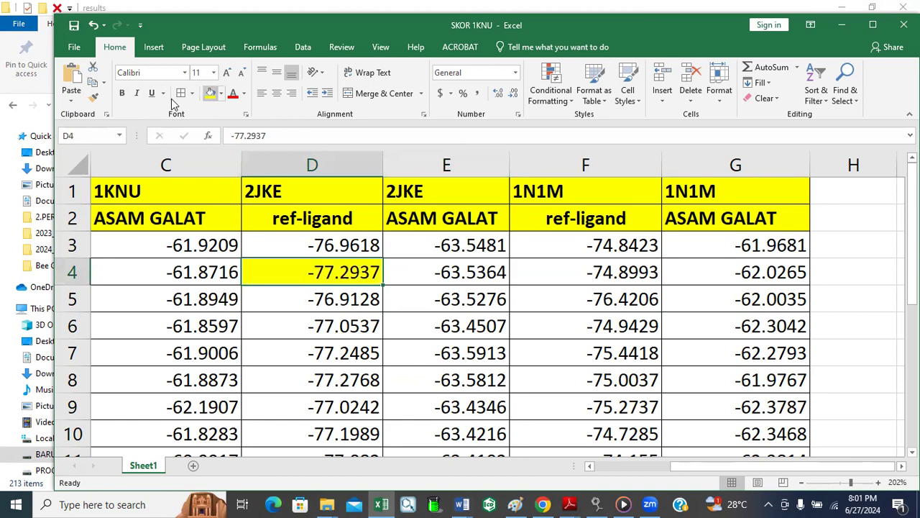
left_click(122, 93)
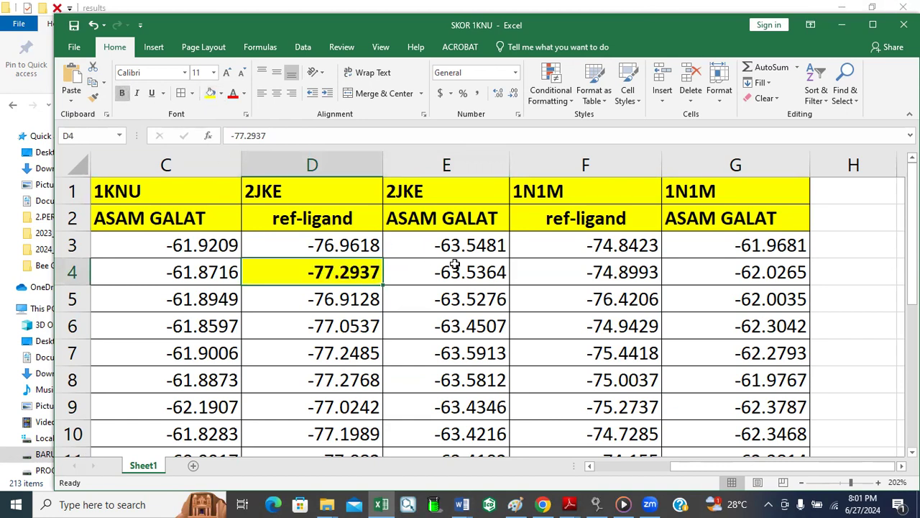
scroll(472, 293, "down", 1)
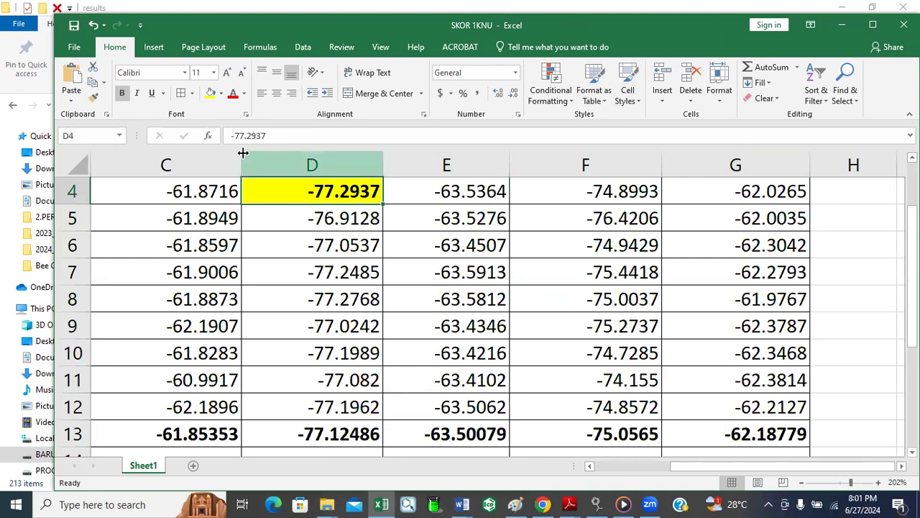
Highlight the lowest 2JKE ASAM GALAT score in E7 and the lowest 1N1M ref-ligand score in F5 with yellow fill and bold text
left_click(841, 482)
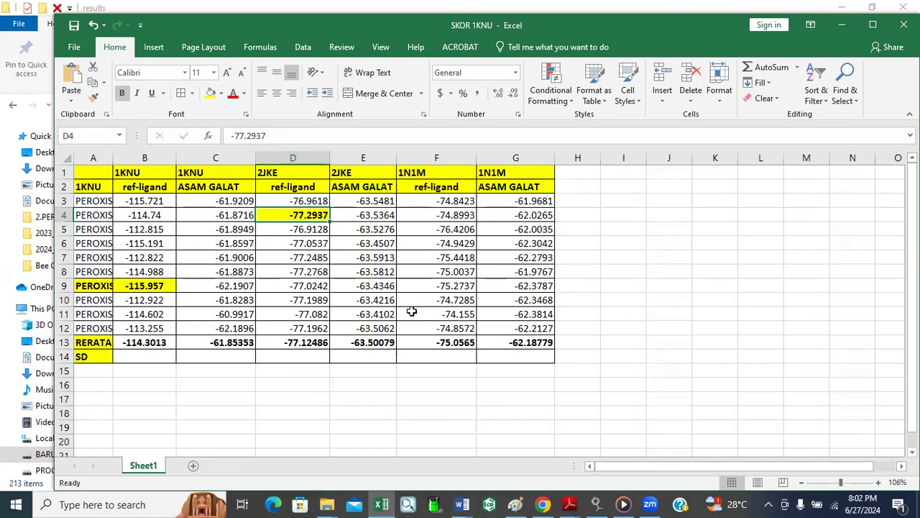
left_click(388, 259)
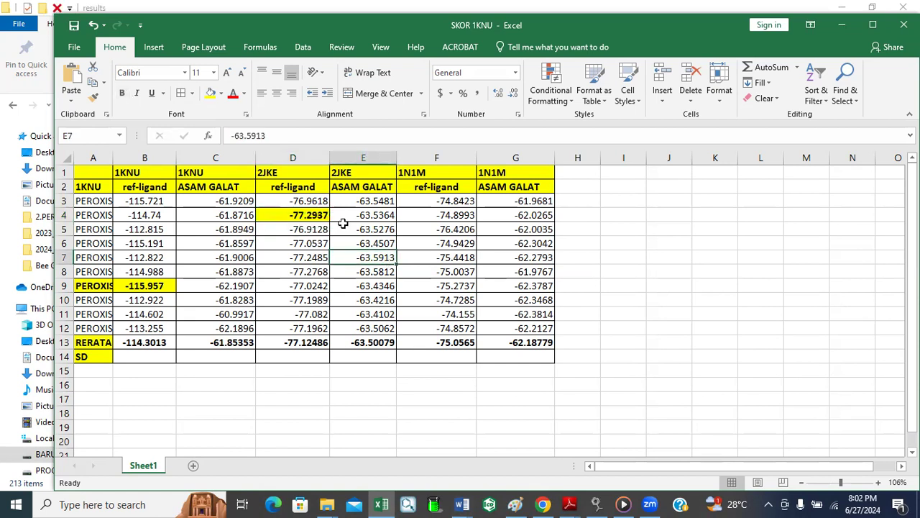
left_click(122, 92)
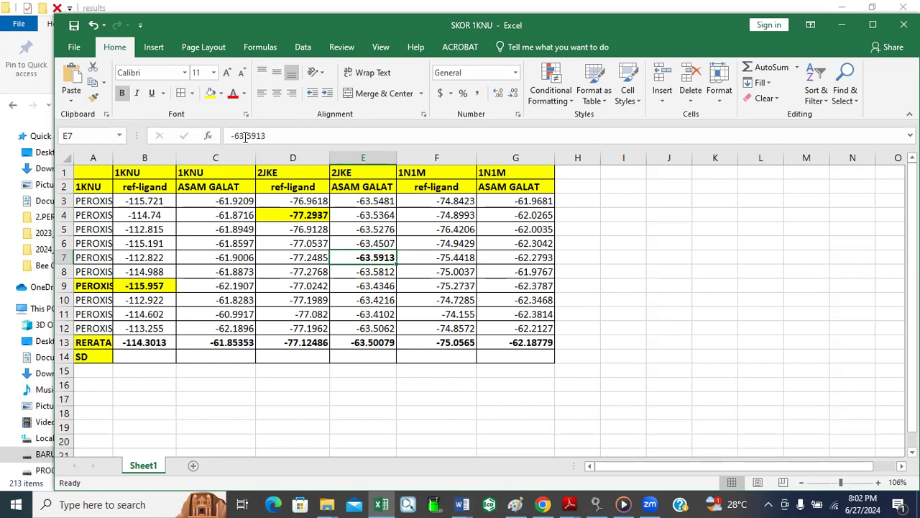
left_click(210, 92)
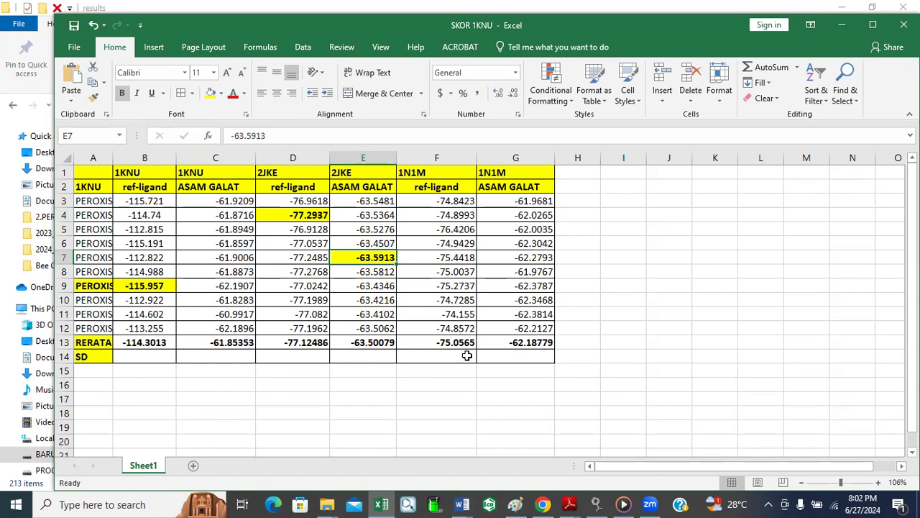
left_click(454, 229)
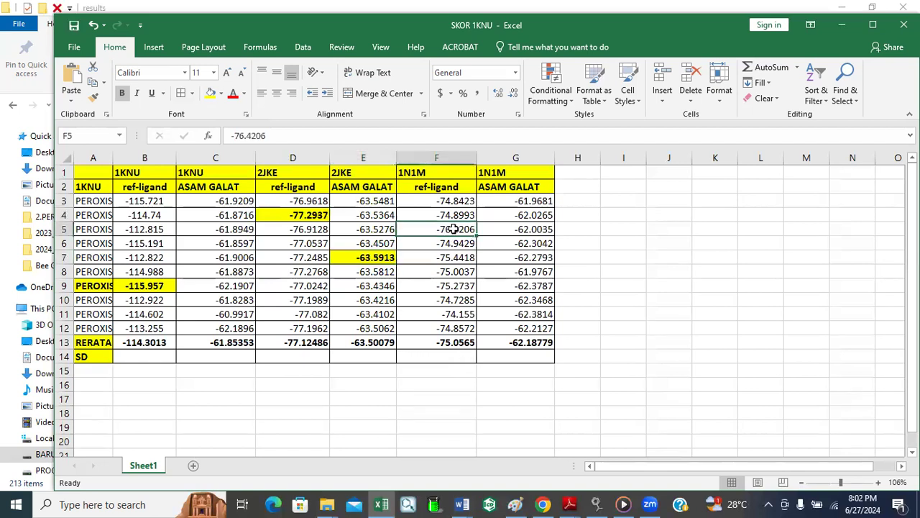
left_click(210, 94)
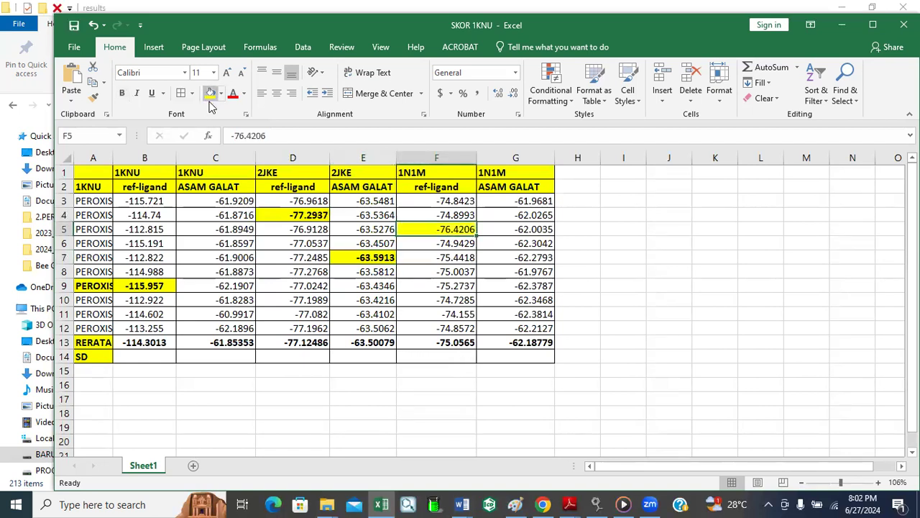
left_click(121, 93)
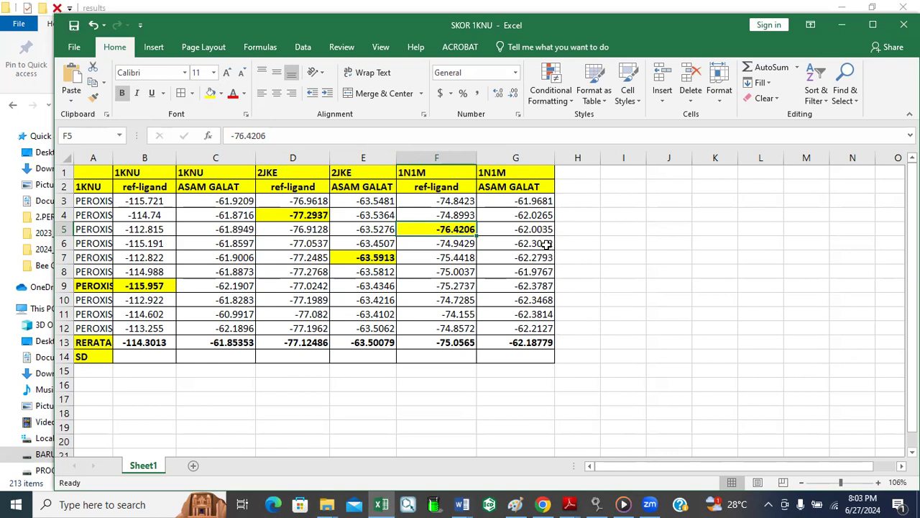
Highlight the lowest 1N1M ASAM GALAT score, in G11, with bold text and yellow fill, and save the workbook
left_click(544, 313)
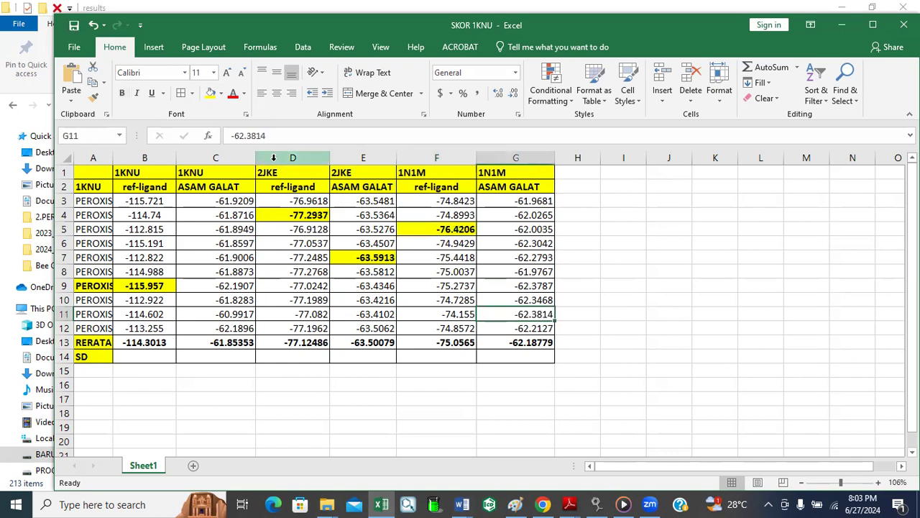
left_click(122, 94)
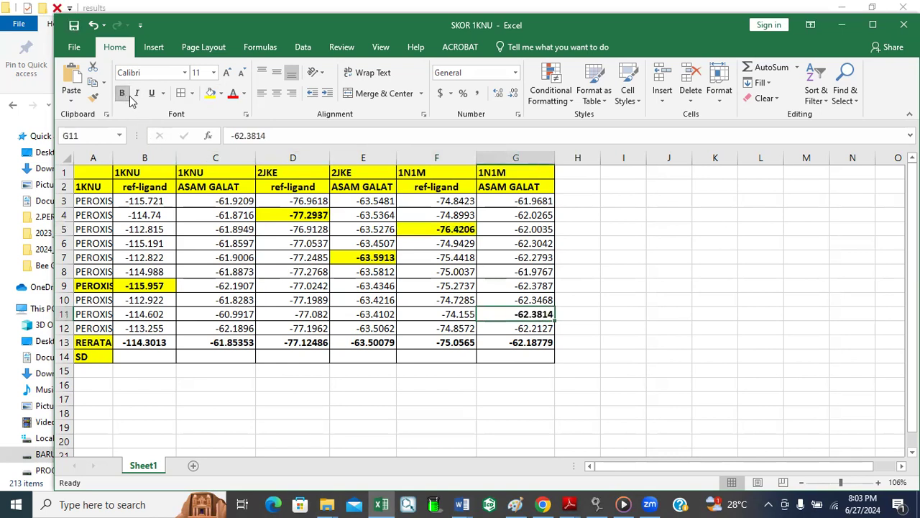
left_click(210, 94)
left_click(669, 313)
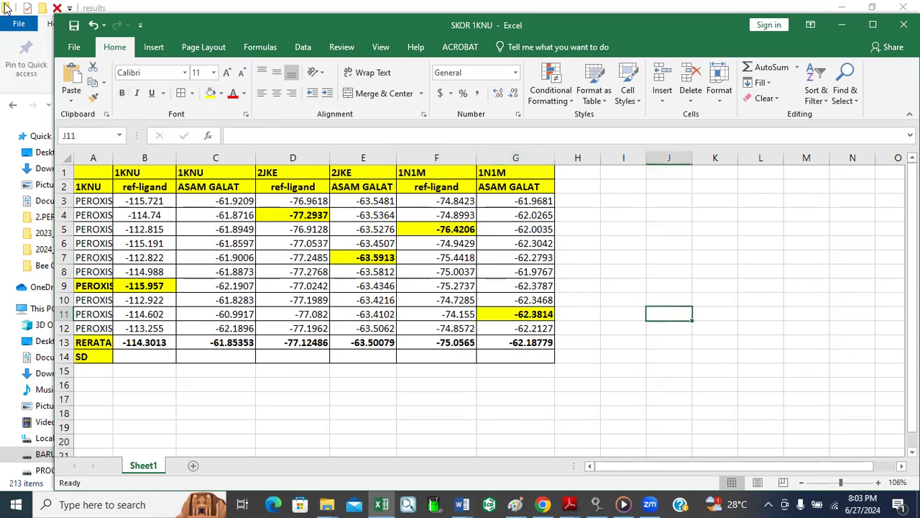
left_click(74, 27)
Switch to File Explorer and open the results folder of VALIDASI 2JKE 27 Juni 2024 within 4.PERTEMUAN 4
left_click(325, 503)
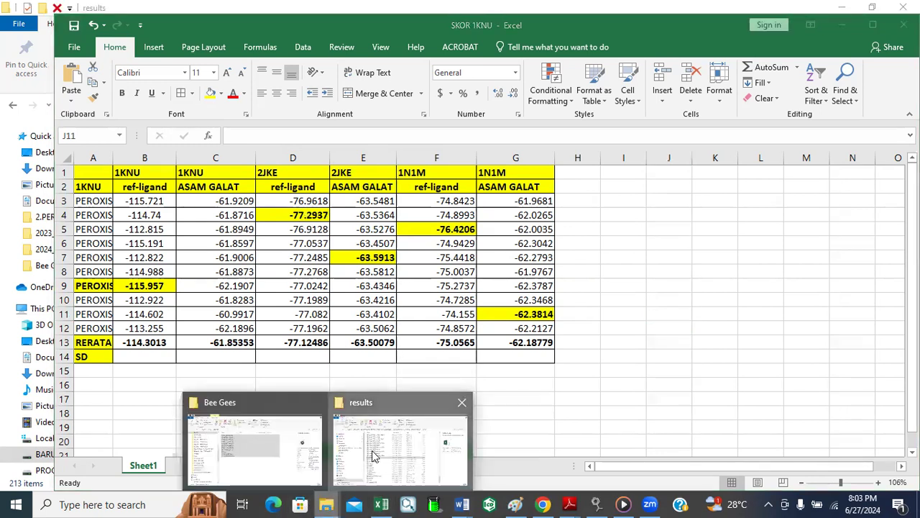
left_click(372, 455)
left_click(63, 105)
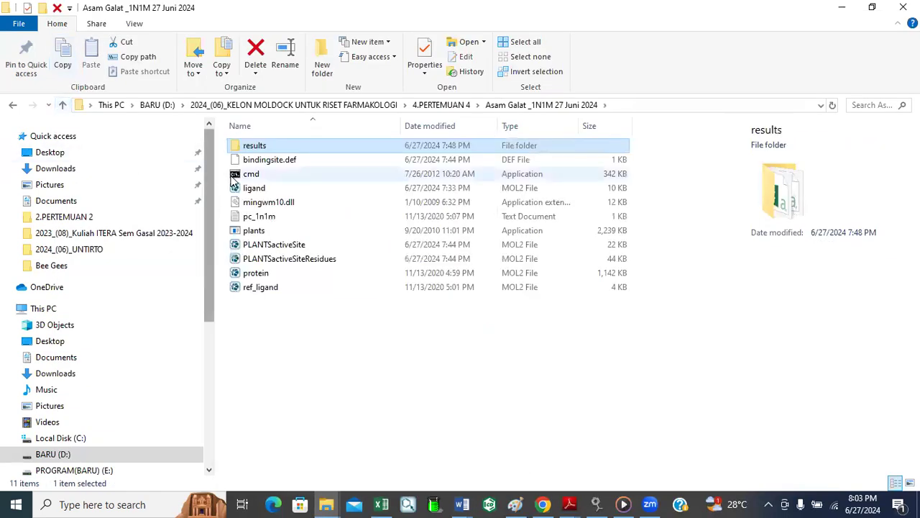
left_click(62, 105)
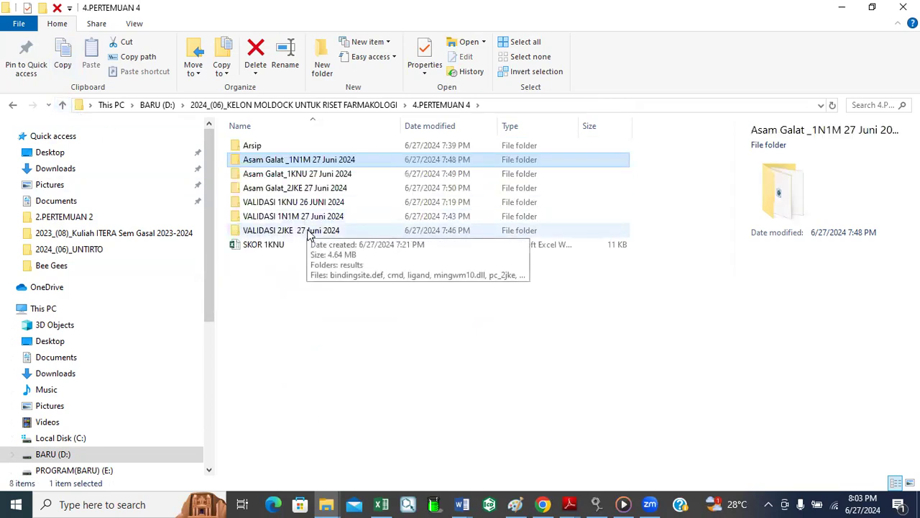
double_click(310, 234)
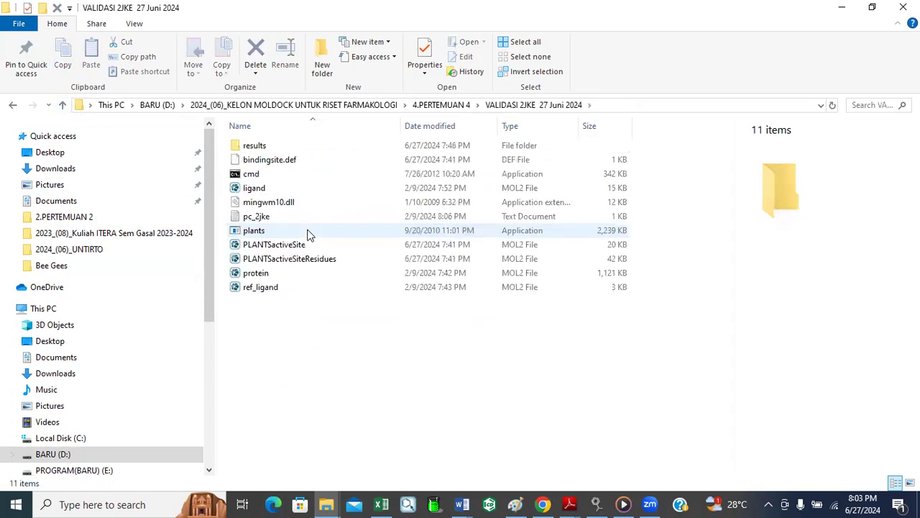
double_click(257, 147)
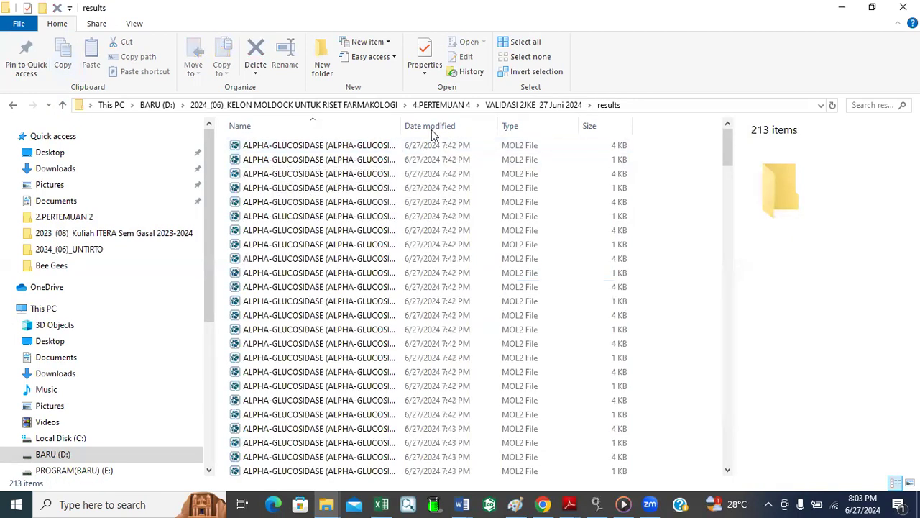
Widen the Name column to show full file names, and examine the entry_00001_conf_01 and entry_00002_conf_01 files in turn
left_click_drag(399, 117, 690, 145)
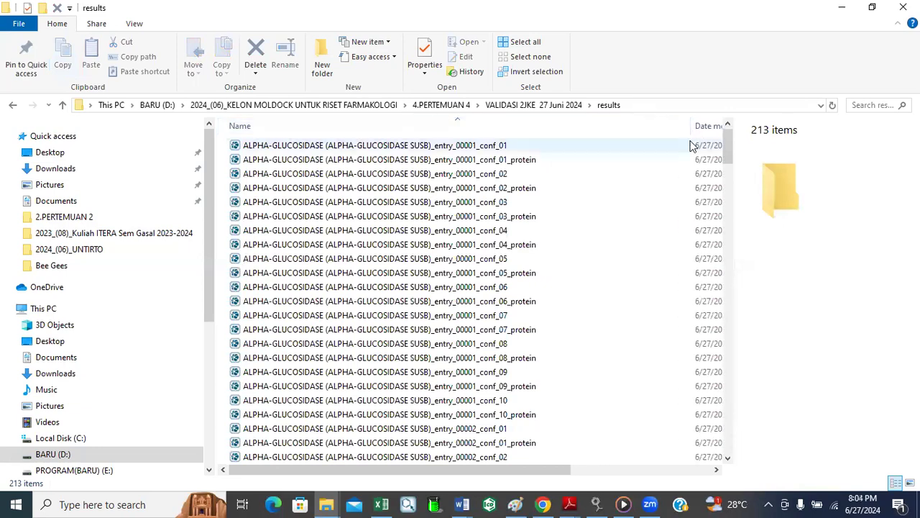
left_click(441, 150)
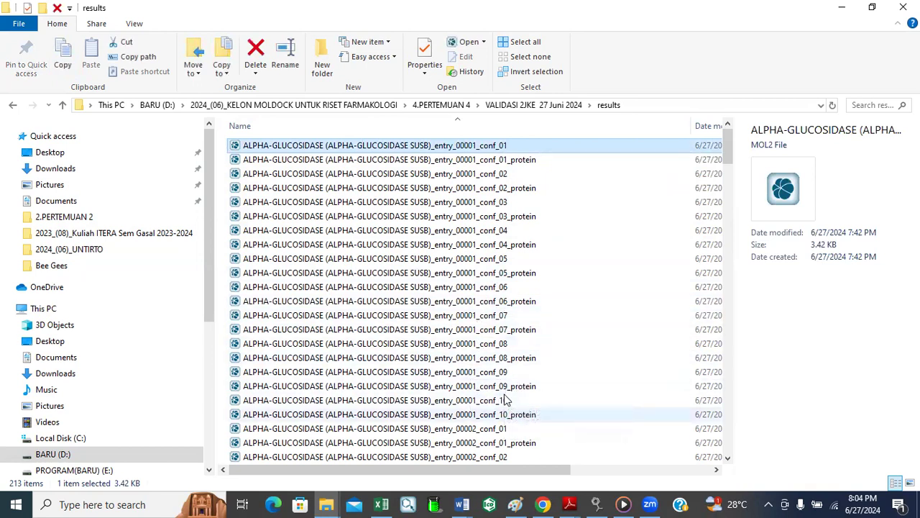
scroll(492, 392, "down", 1)
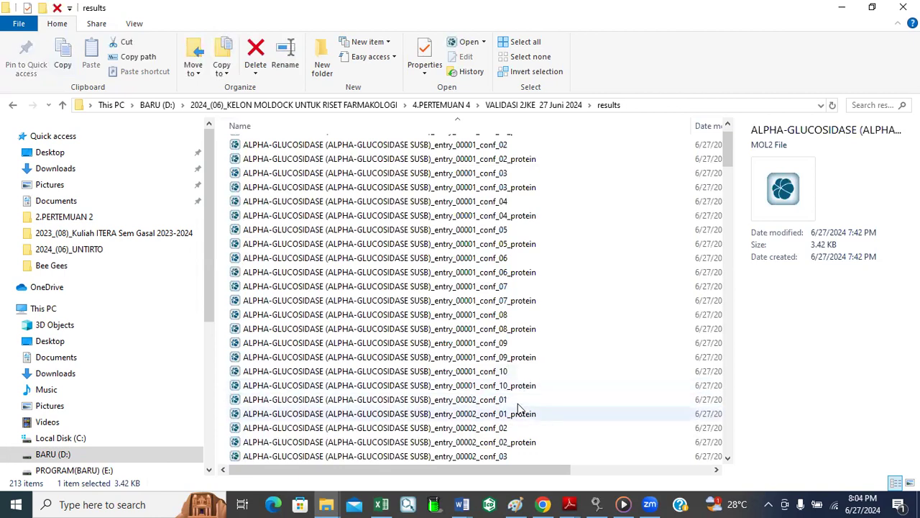
left_click(463, 402)
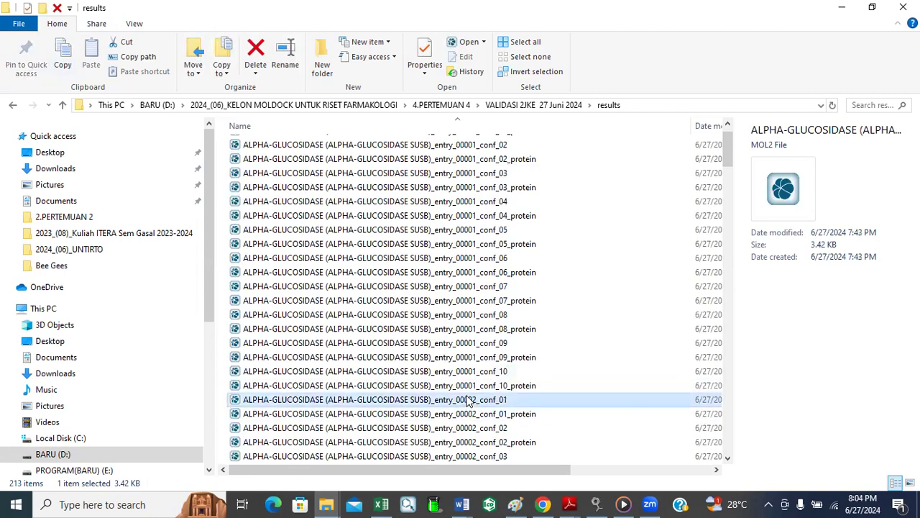
Copy the entry_00002_conf_01 file from the results folder into its parent folder, VALIDASI 2JKE 27 Juni 2024
left_click(63, 66)
left_click(62, 105)
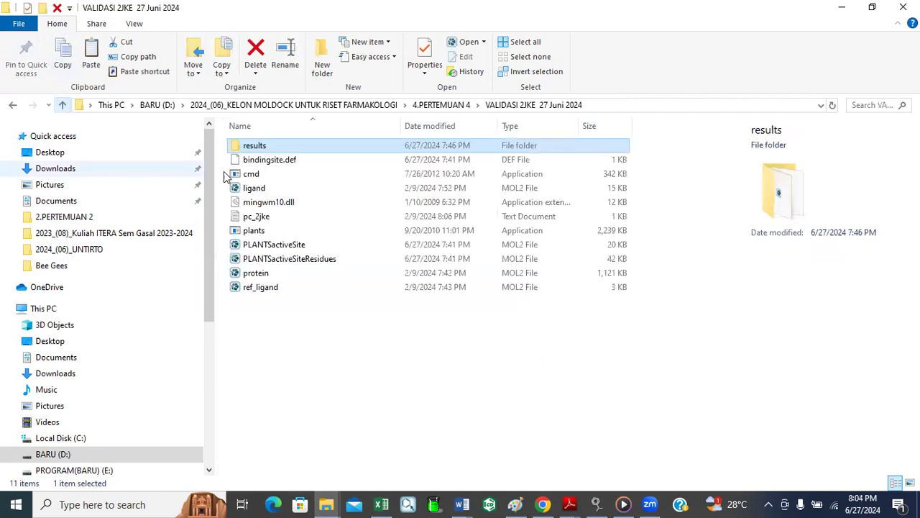
left_click(87, 53)
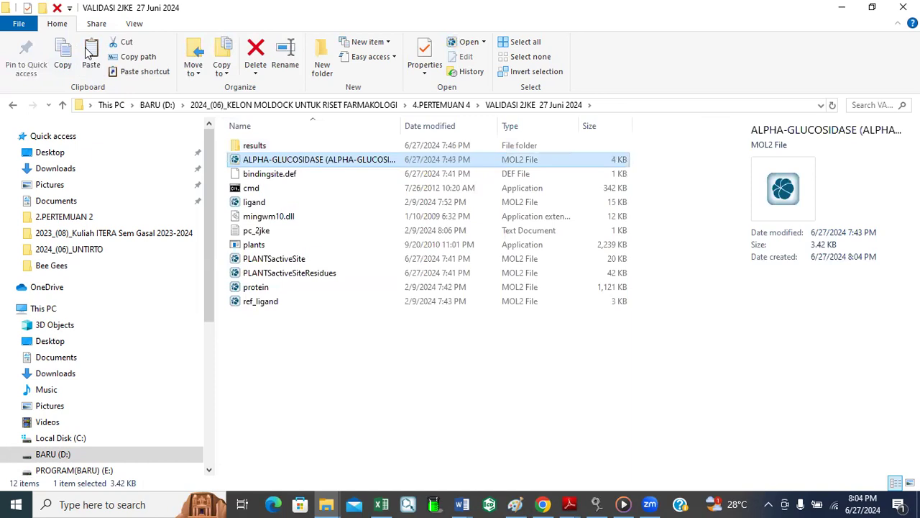
Widen the Name column of the VALIDASI 2JKE 27 Juni 2024 folder to show the copied file's full name
left_click(388, 124)
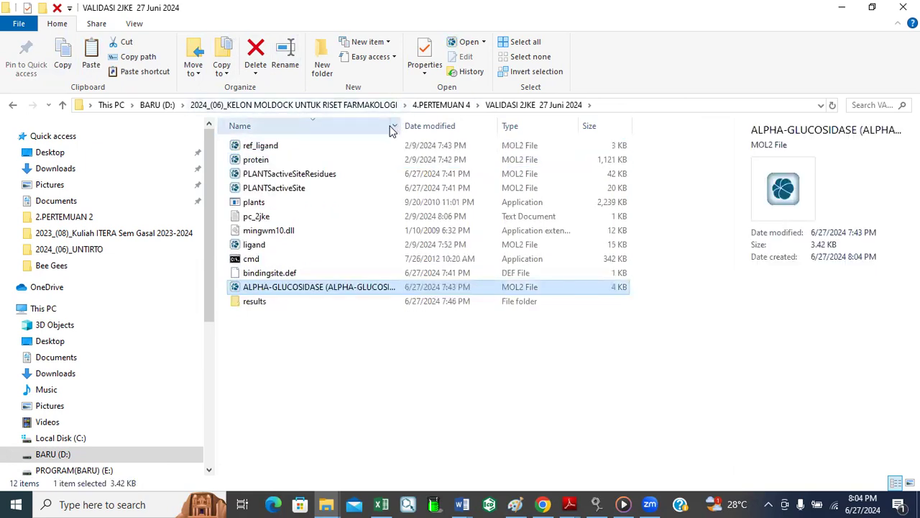
left_click(390, 126)
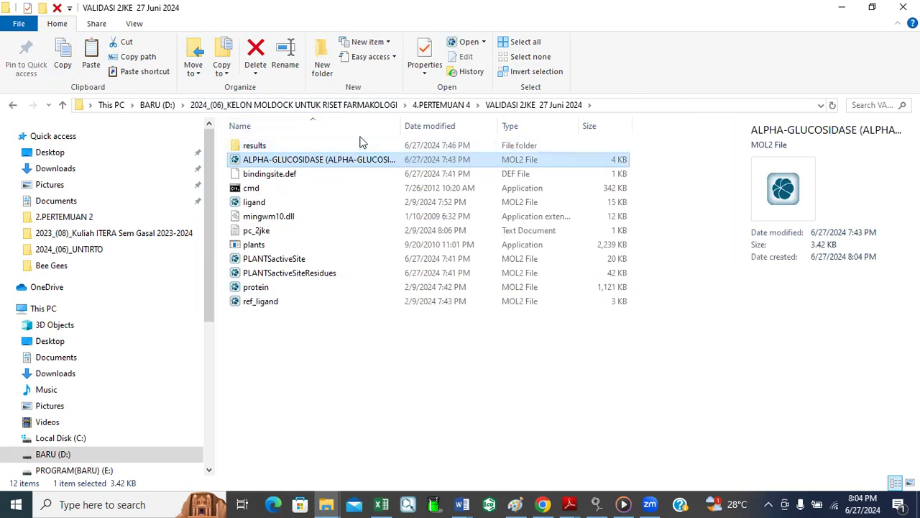
left_click(381, 158, "ctrl")
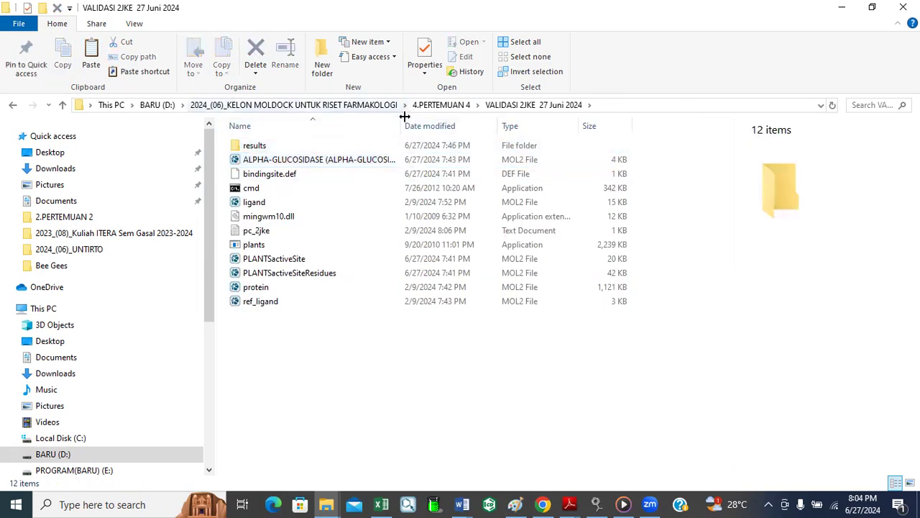
left_click_drag(403, 121, 616, 148)
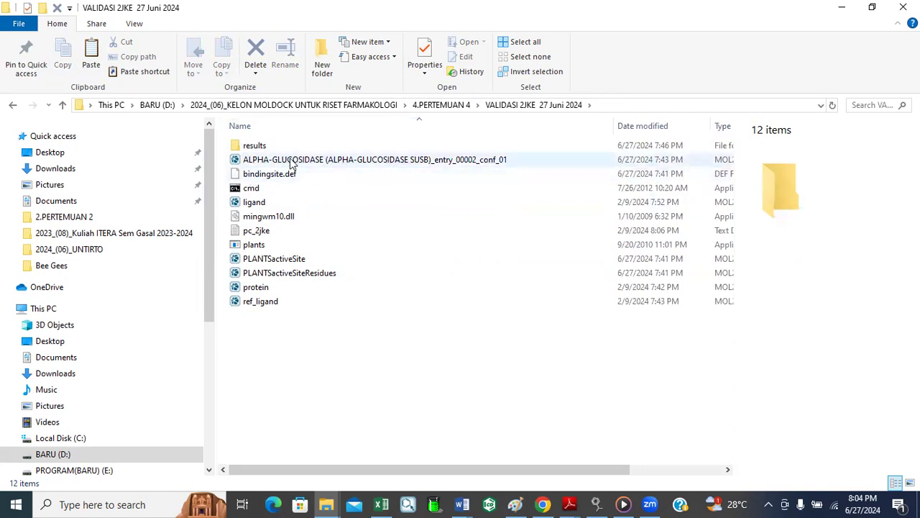
Rename the copied ALPHA-GLUCOSIDASE conformation file as entry_00002_conf_01 by removing its protein-name prefix
left_click(388, 164)
right_click(388, 165)
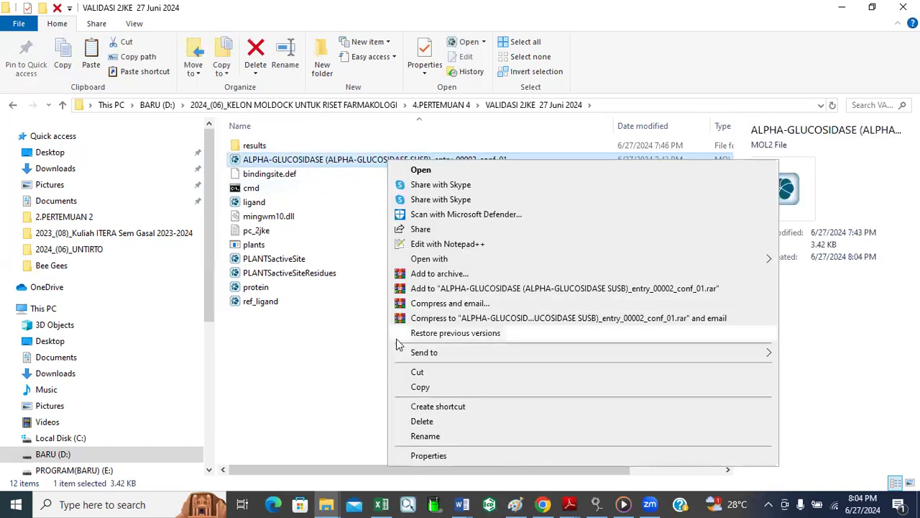
left_click(424, 436)
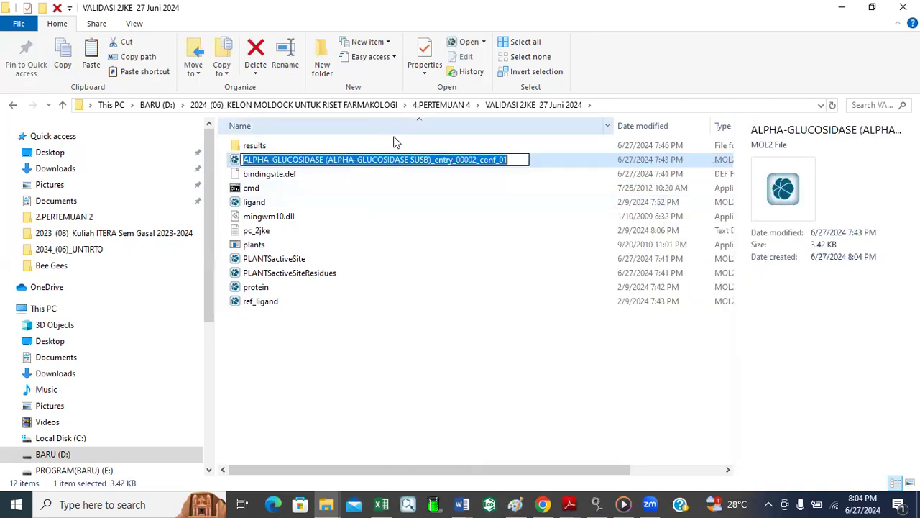
left_click(435, 164)
left_click_drag(424, 164, 251, 162)
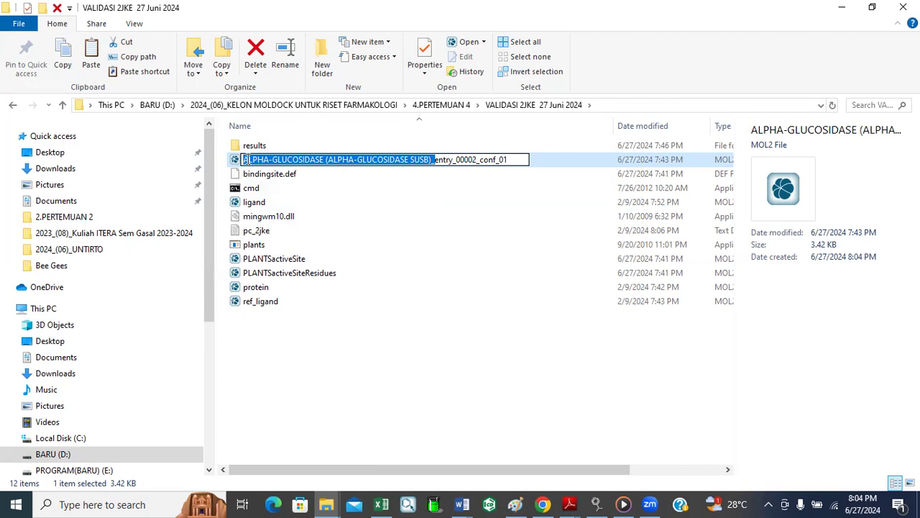
key("BackSpace")
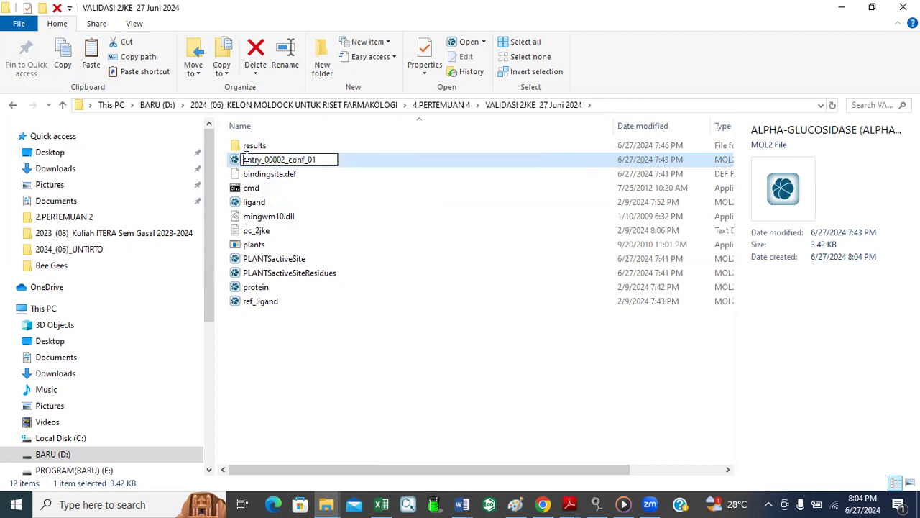
left_click(364, 204)
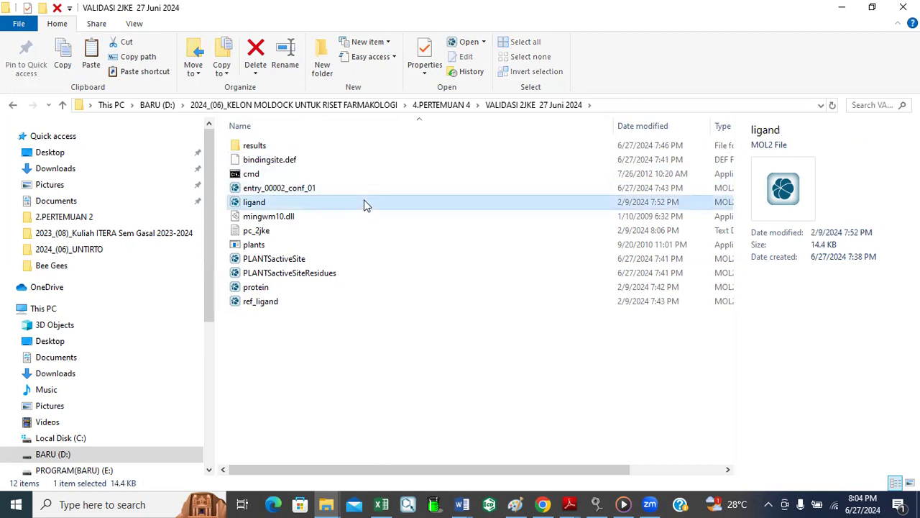
Check the highlighted 2JKE ASAM GALAT score in the SKOR 1KNU Excel workbook, and open the results folder of Asam Galat_2JKE 27 Juni 2024 in File Explorer
left_click(63, 105)
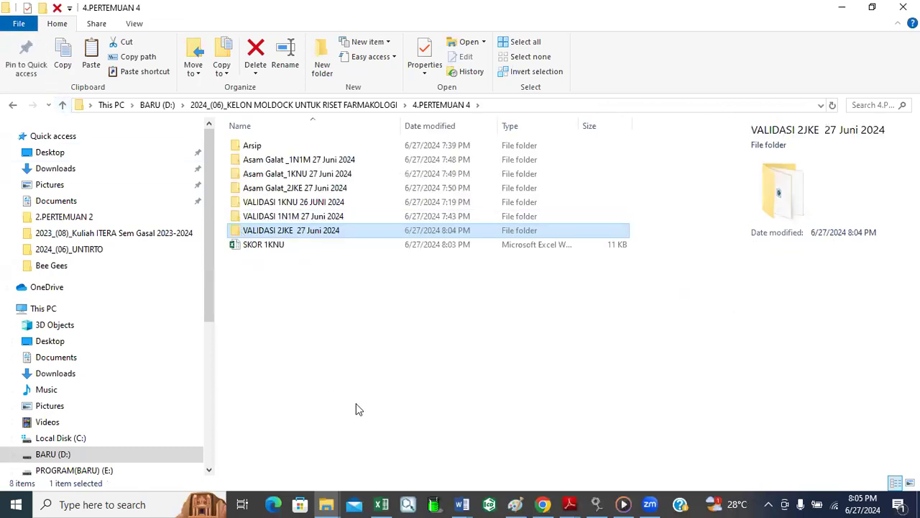
left_click(381, 504)
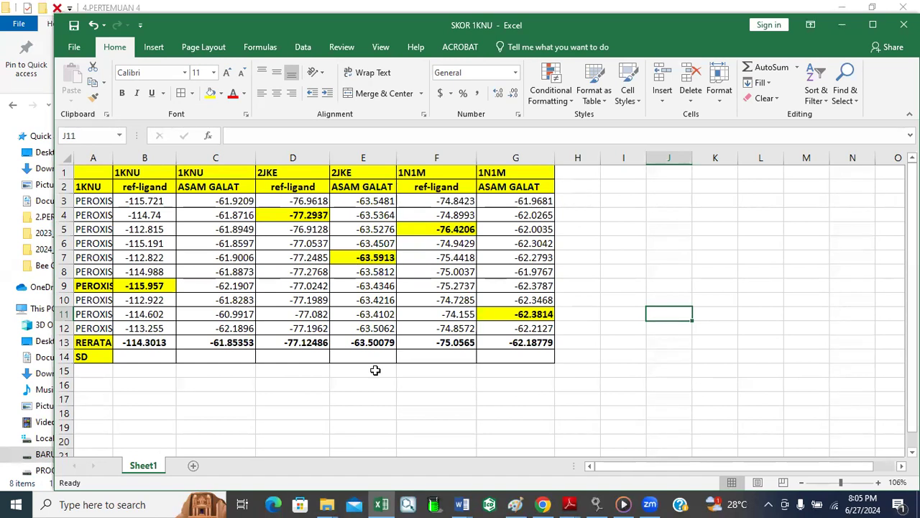
left_click(325, 503)
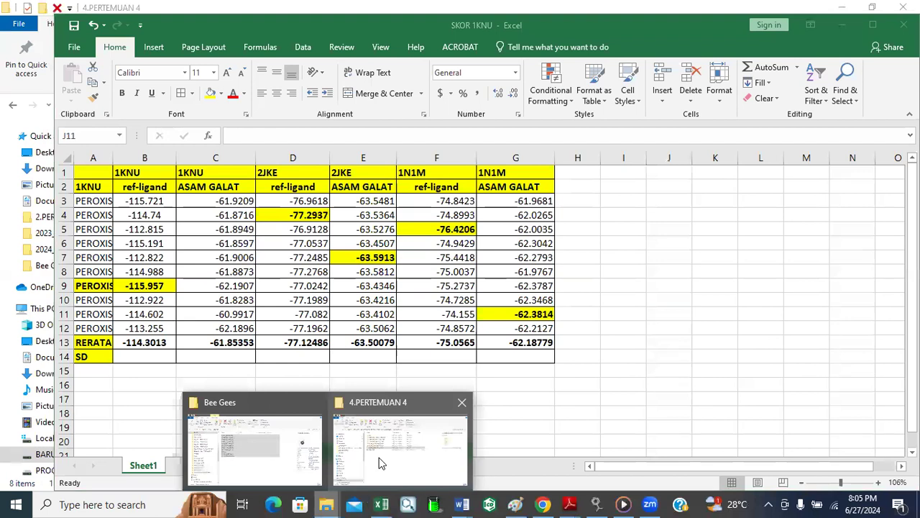
left_click(379, 457)
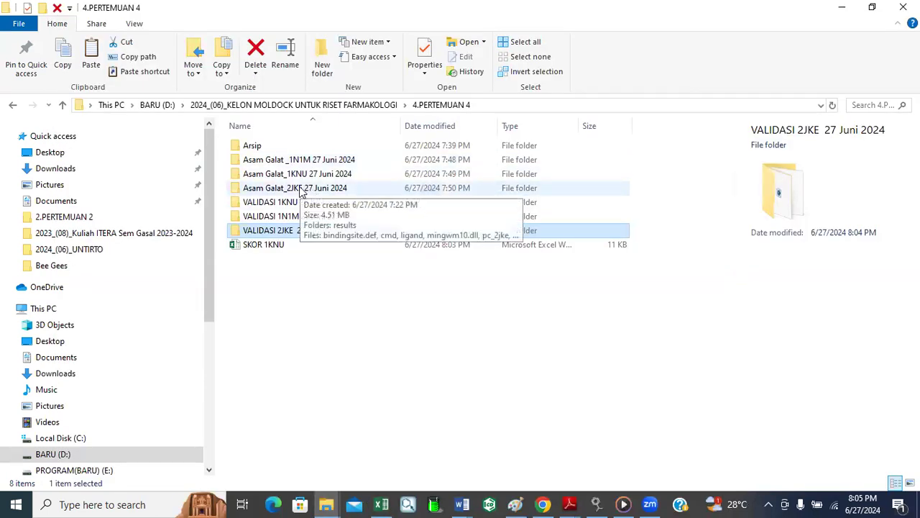
double_click(300, 190)
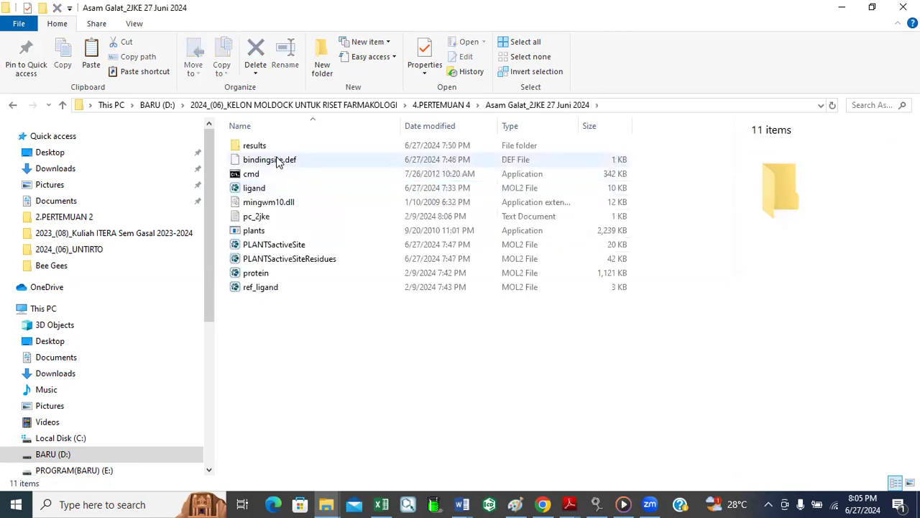
double_click(255, 146)
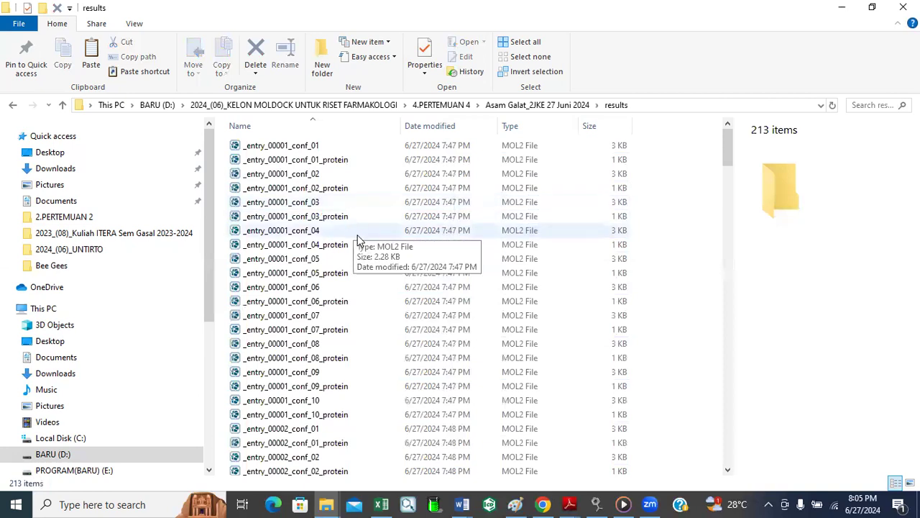
Copy the _entry_00005_conf_01 file from the results folder into its parent folder, Asam Galat_2JKE 27 Juni 2024
scroll(337, 264, "down", 5)
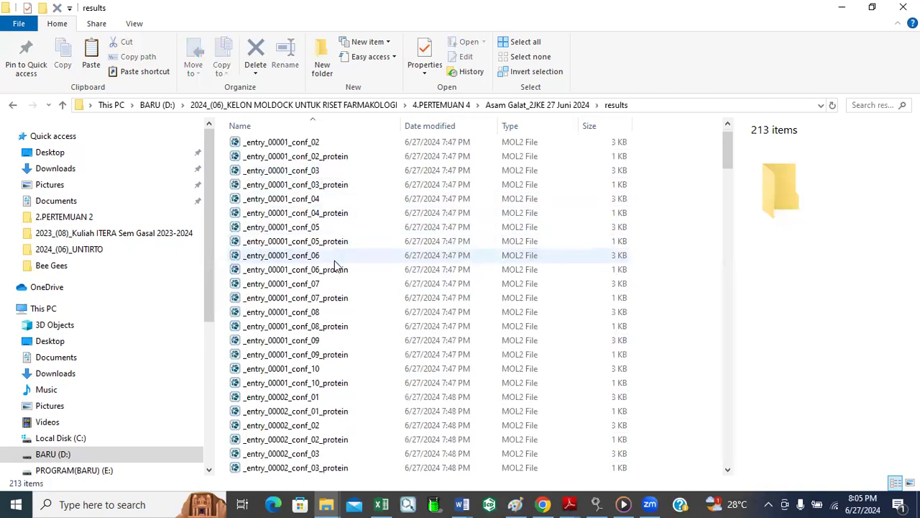
scroll(332, 266, "down", 6)
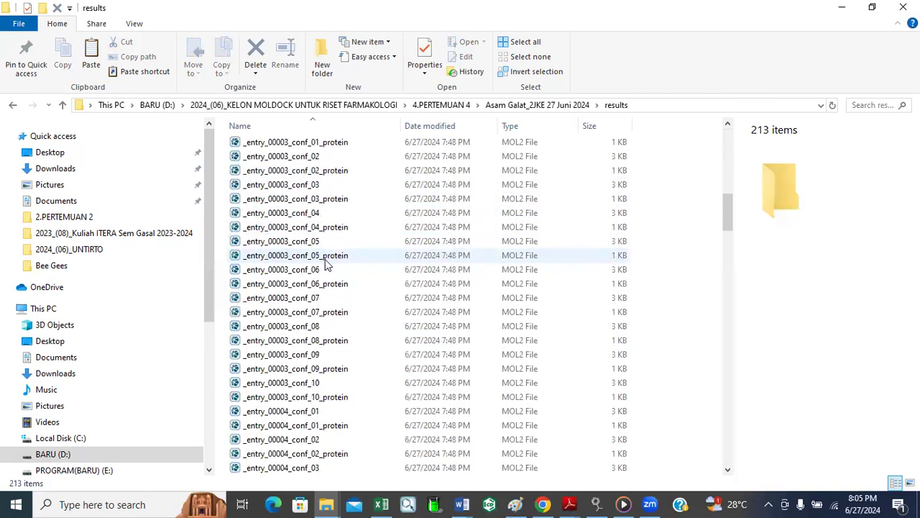
scroll(325, 263, "down", 1)
scroll(325, 260, "down", 10)
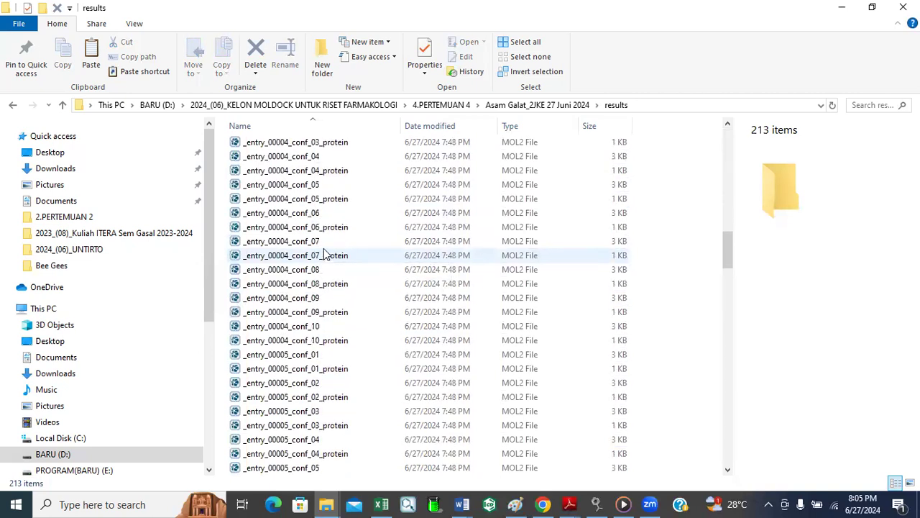
scroll(323, 253, "down", 4)
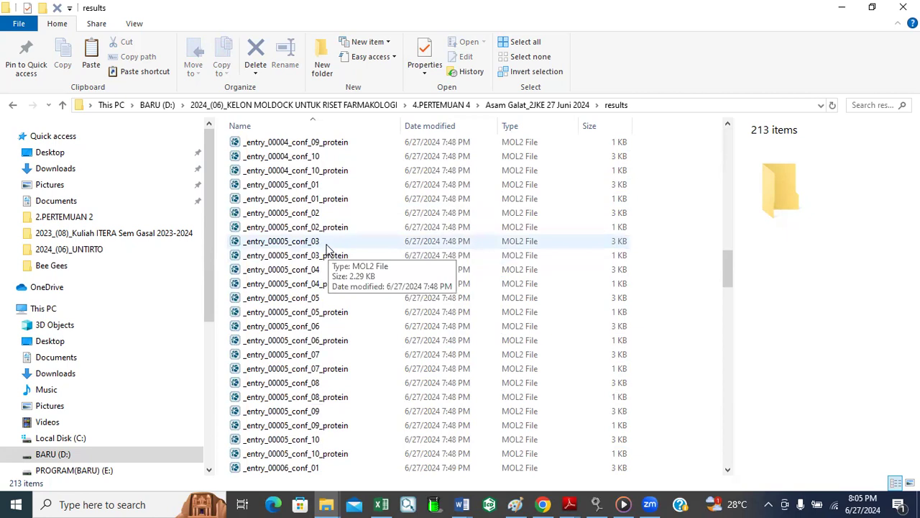
left_click(324, 173)
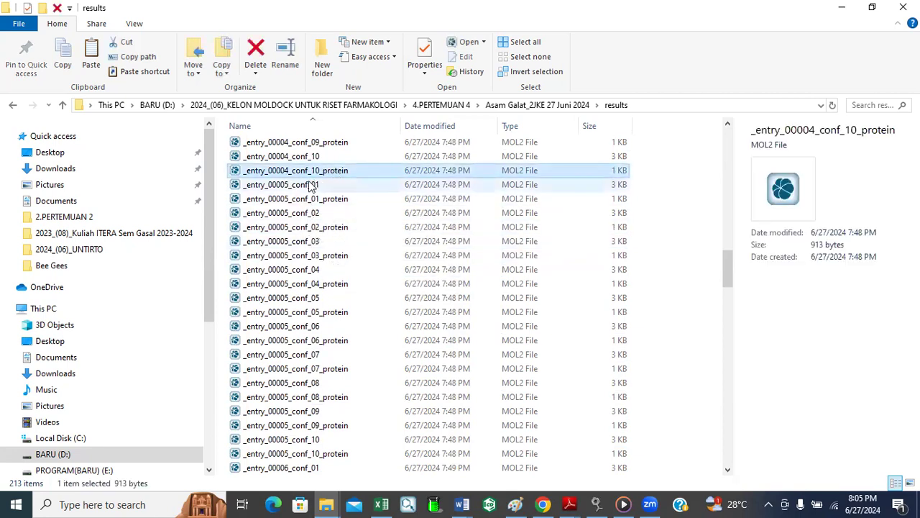
left_click(310, 186)
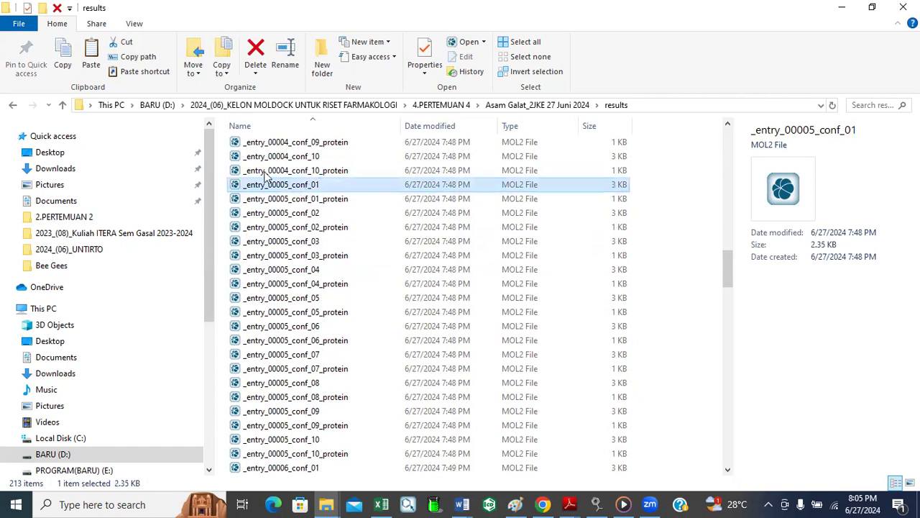
left_click(64, 107)
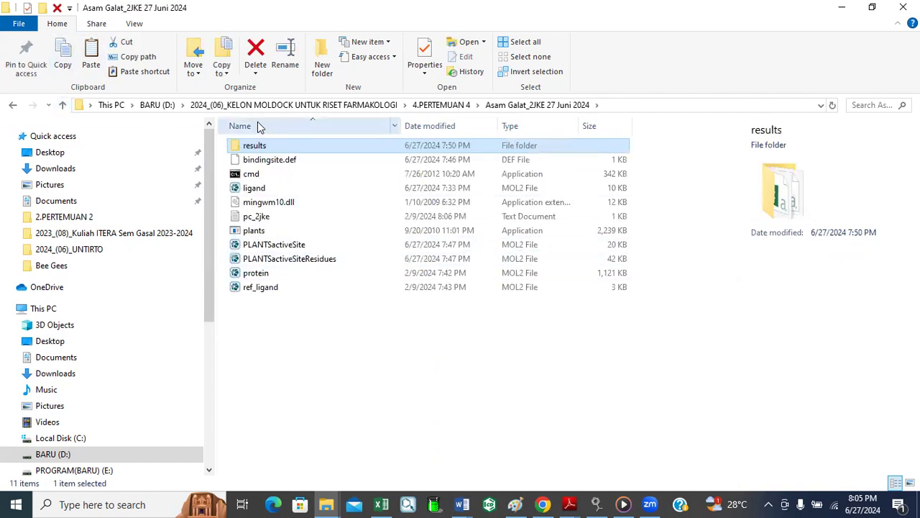
left_click(91, 58)
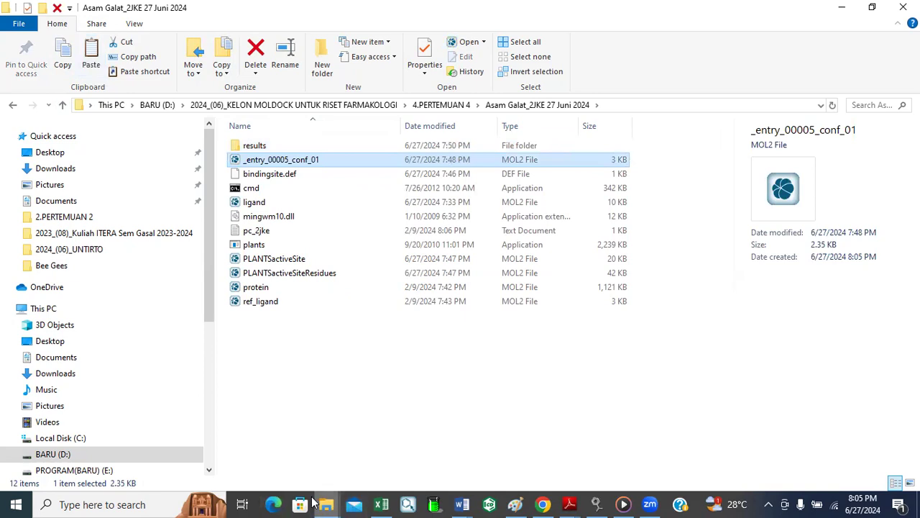
Check the highlighted 1N1M ref-ligand score in the Excel workbook, and open the results folder of VALIDASI 1N1M 27 Juni 2024 in File Explorer
left_click(375, 502)
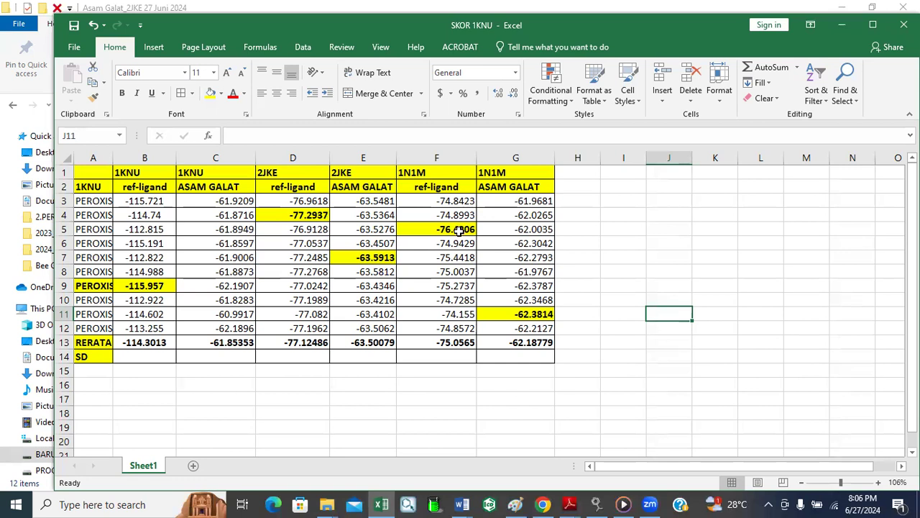
left_click(327, 504)
left_click(394, 458)
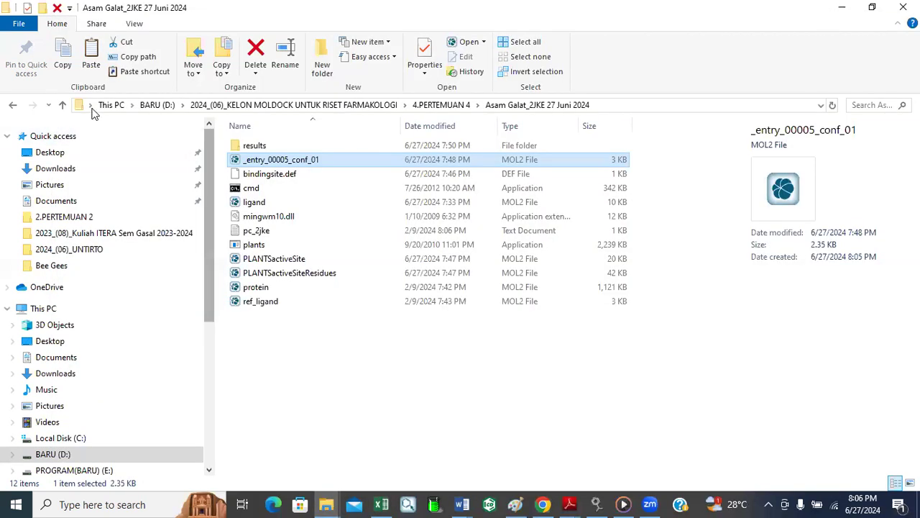
left_click(63, 106)
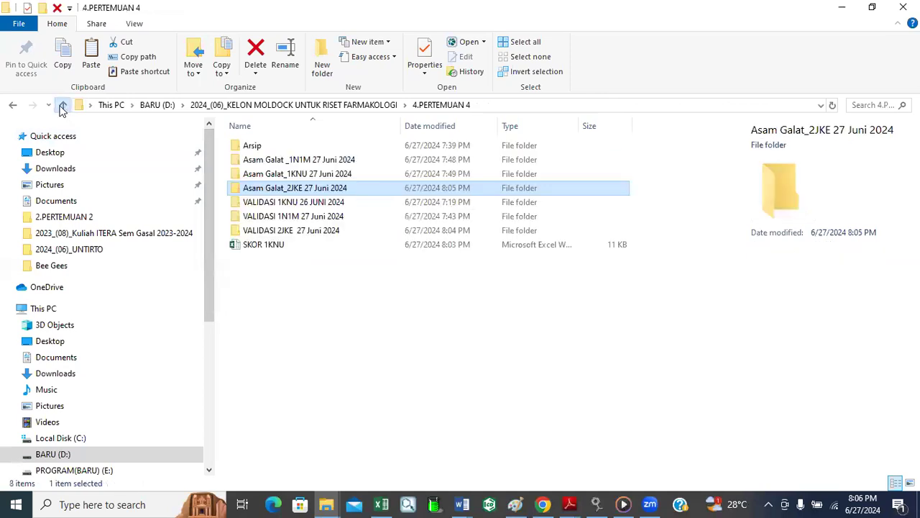
double_click(301, 217)
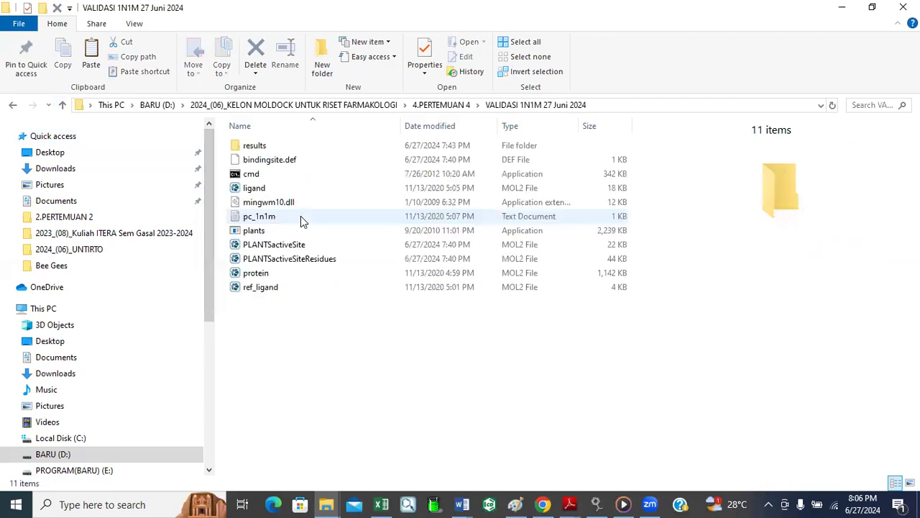
double_click(262, 147)
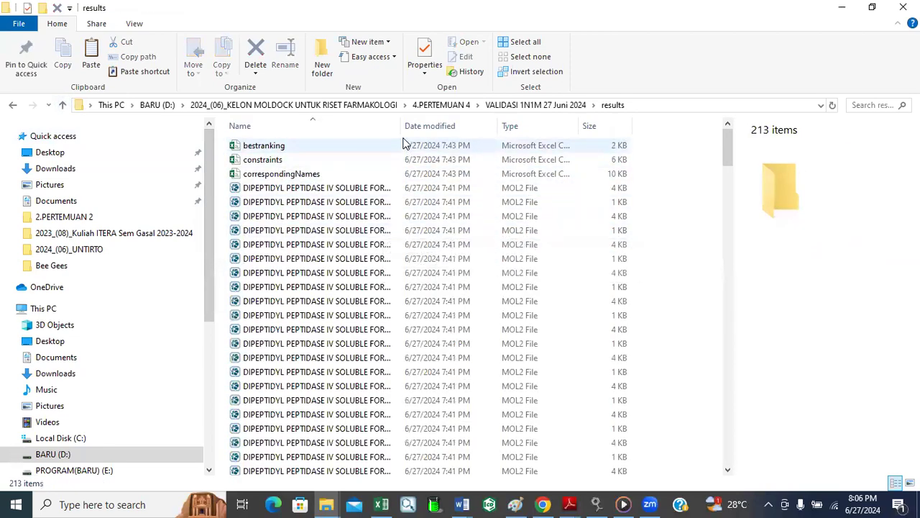
Copy the DIPEPTIDYL PEPTIDASE IV SOLUBLE FORM_entry_00003_conf_01 file from the results folder into its parent folder, VALIDASI 1N1M 27 Juni 2024
left_click_drag(405, 126, 588, 128)
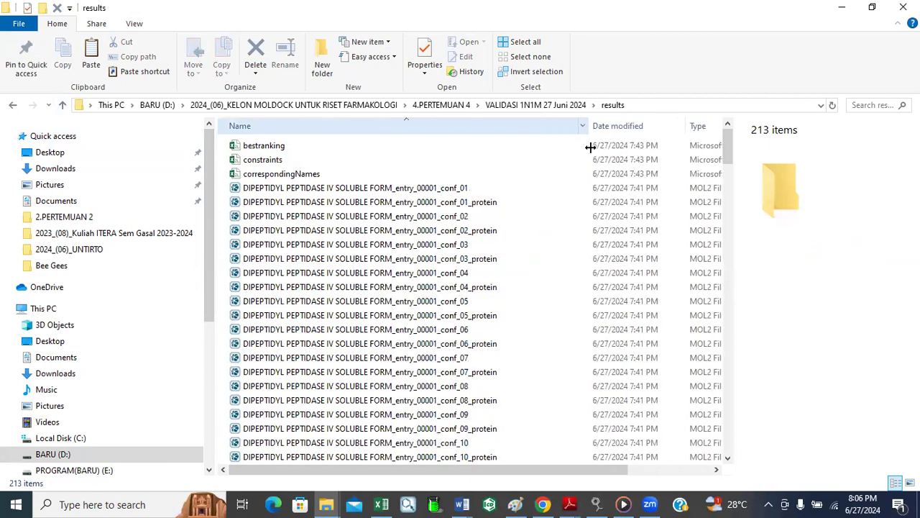
scroll(482, 310, "down", 6)
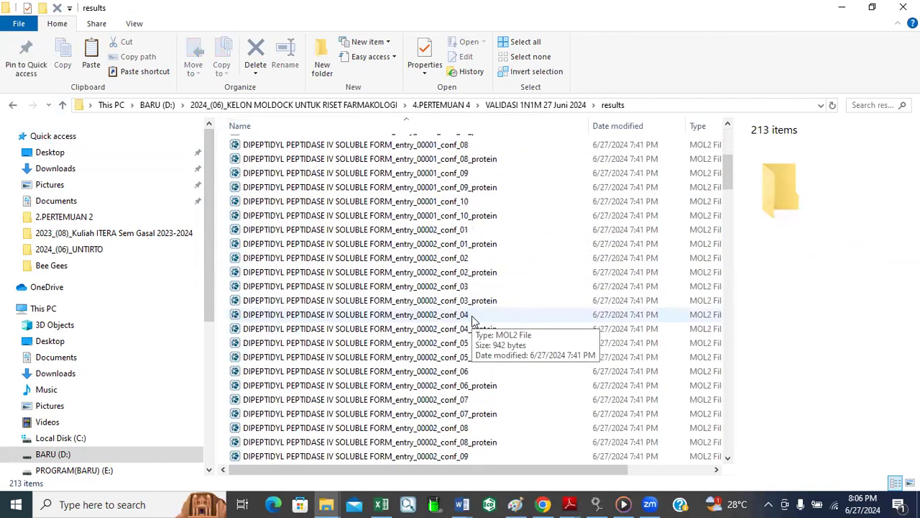
scroll(472, 319, "down", 4)
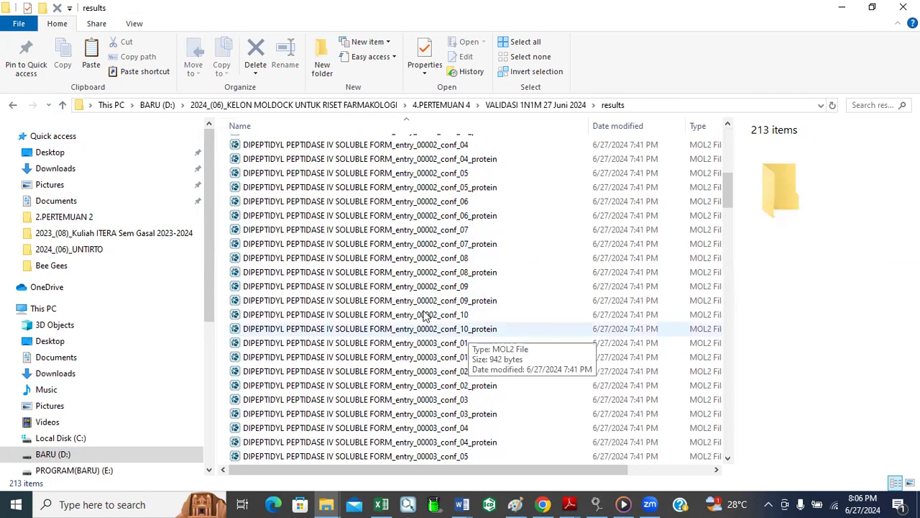
scroll(419, 261, "down", 1)
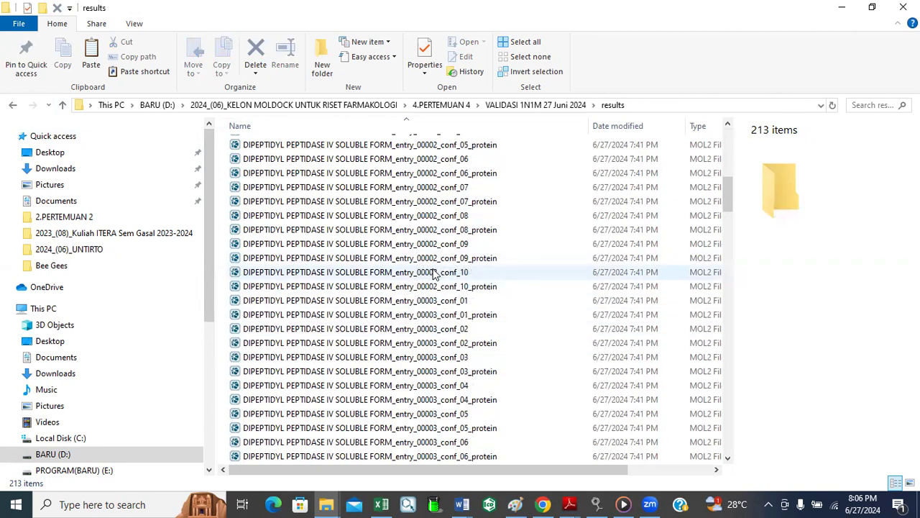
scroll(428, 267, "down", 1)
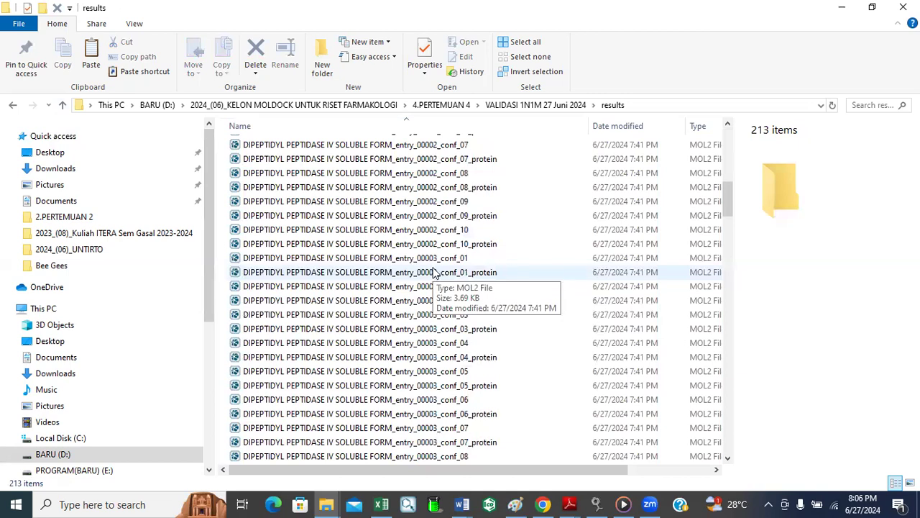
left_click(464, 247)
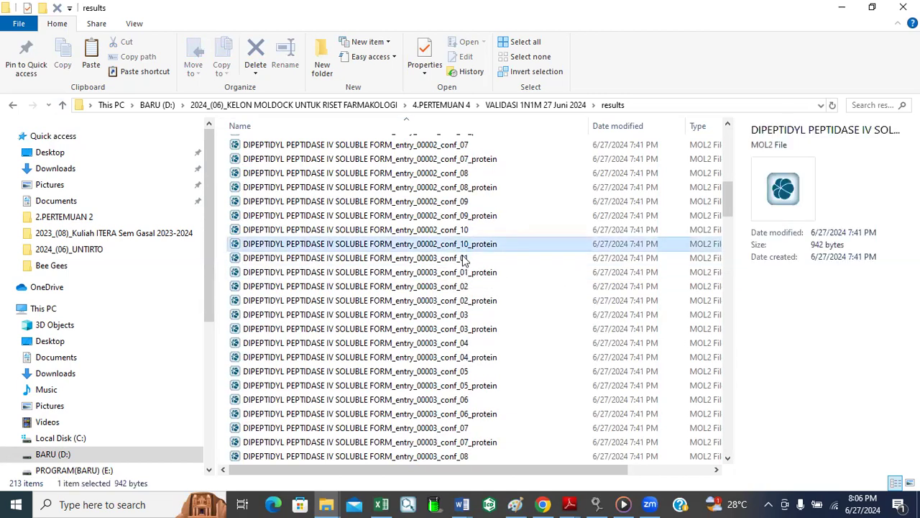
left_click(461, 261)
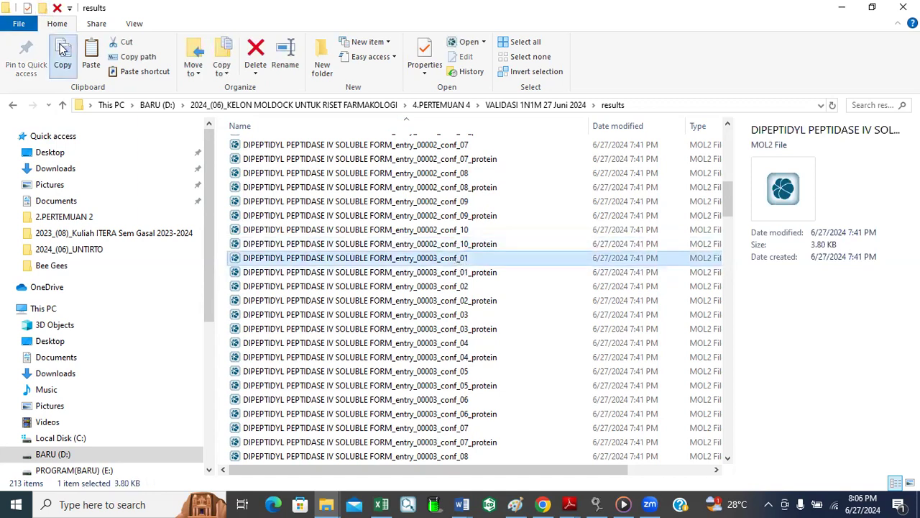
left_click(62, 105)
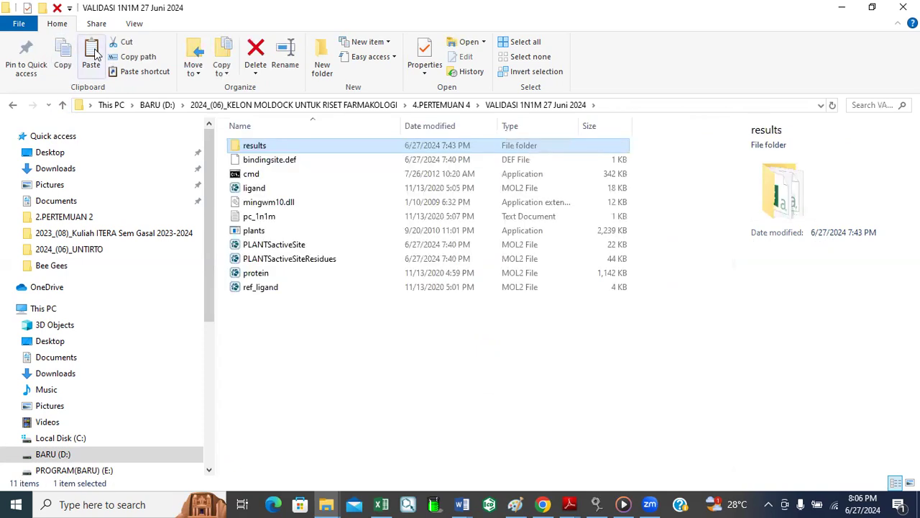
left_click(92, 56)
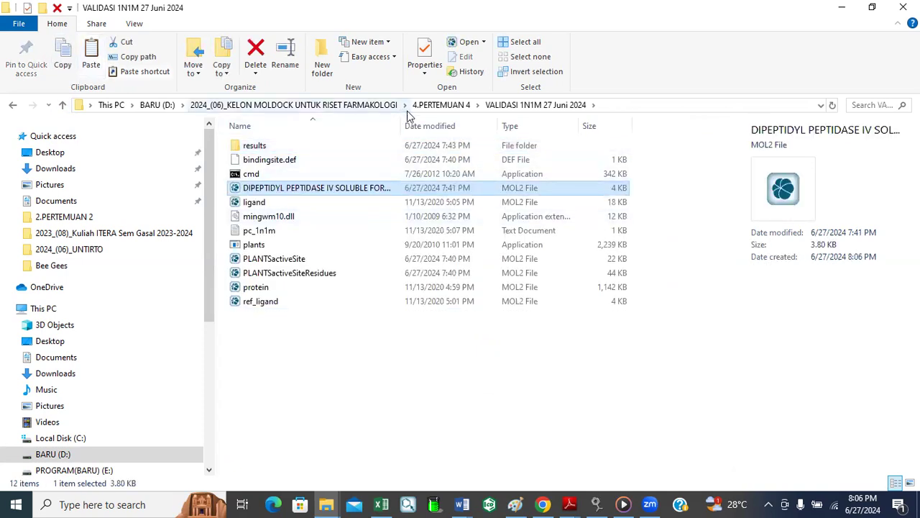
Rename the copied DIPEPTIDYL PEPTIDASE IV conformation file as dpp4 entry_00003_conf_01, replacing its long protein-name prefix
left_click_drag(400, 122, 680, 124)
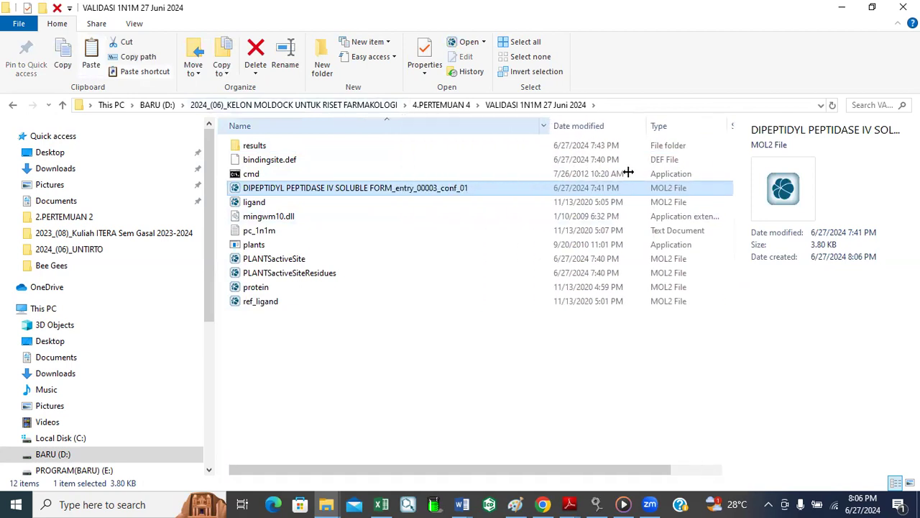
right_click(366, 186)
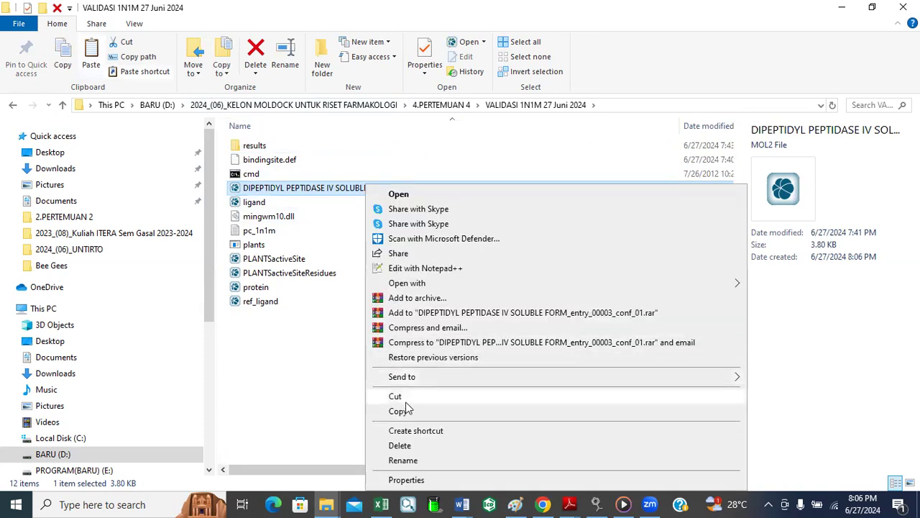
left_click(404, 460)
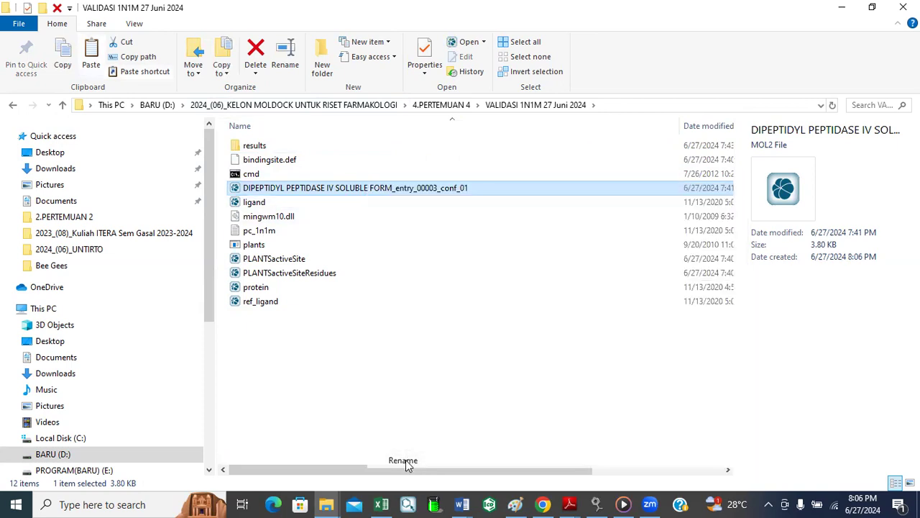
left_click_drag(394, 190, 248, 179)
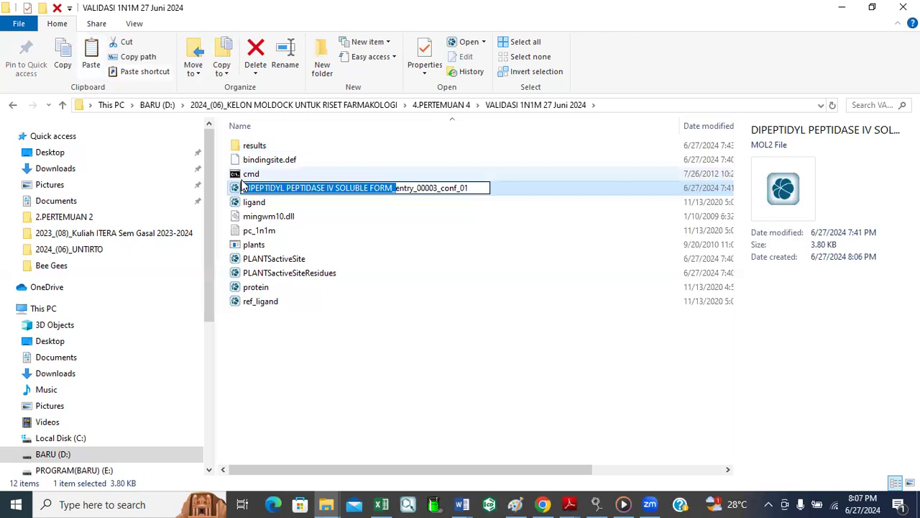
key("BackSpace")
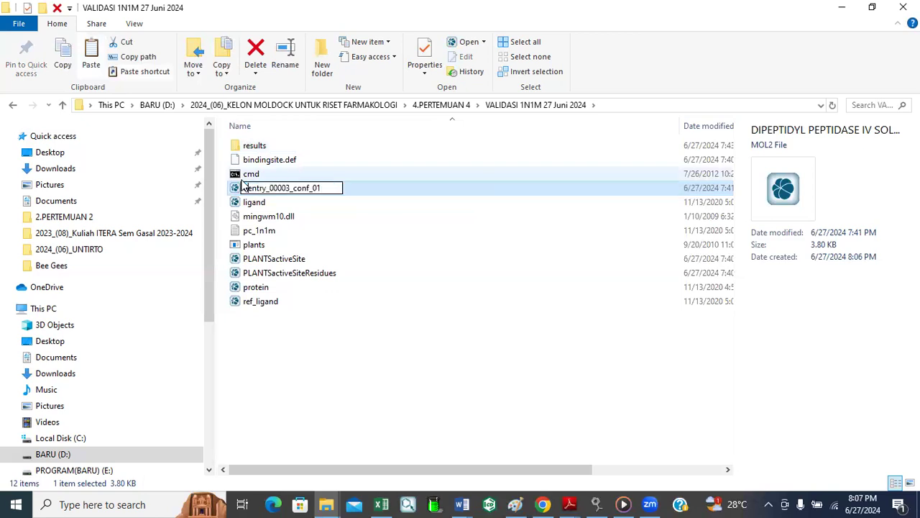
type("pp")
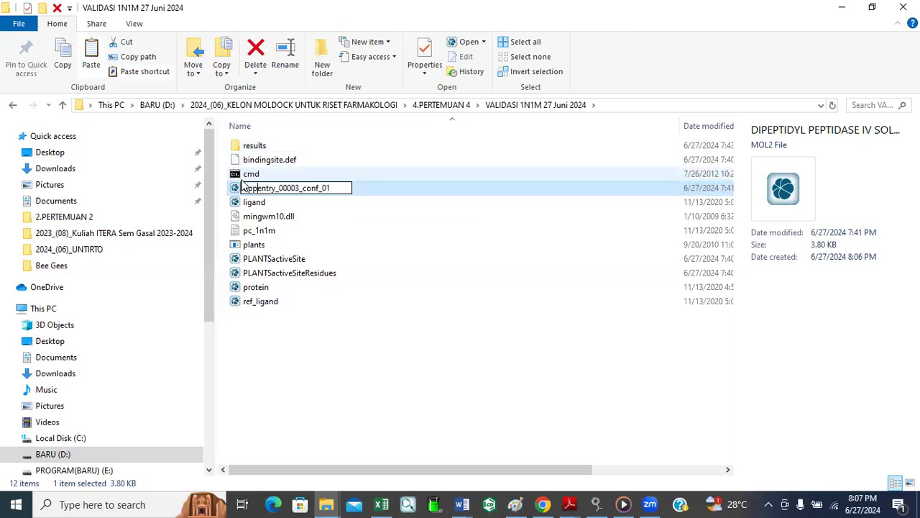
type("4")
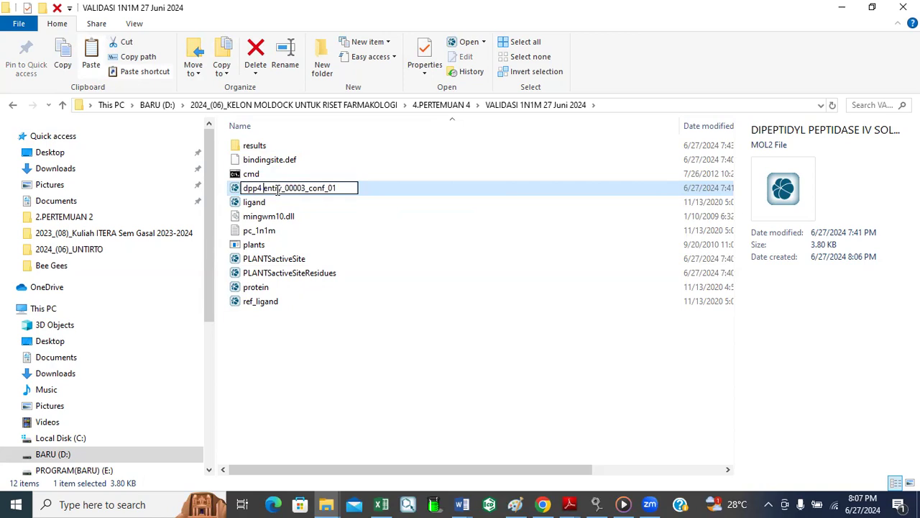
left_click(336, 217)
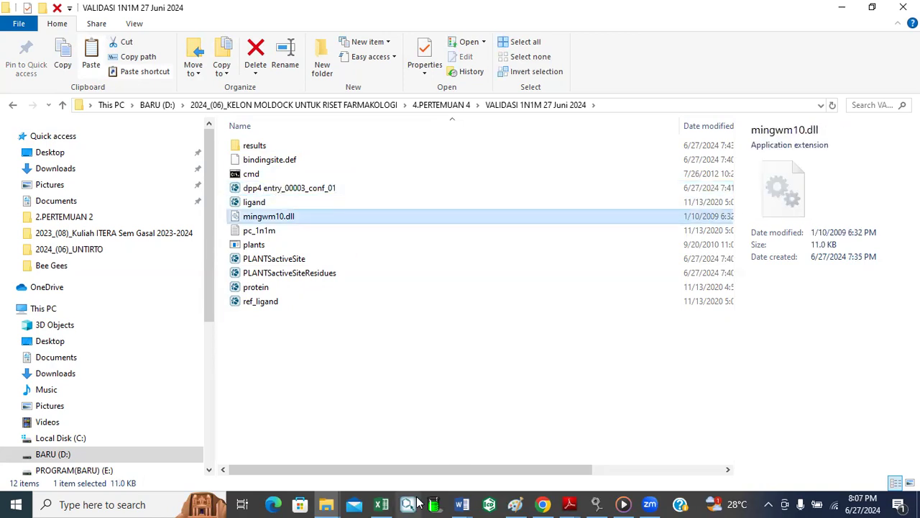
Check the highlighted 1N1M ASAM GALAT score in the Excel workbook, and open the results folder of Asam Galat _1N1M 27 Juni 2024 in File Explorer
left_click(381, 504)
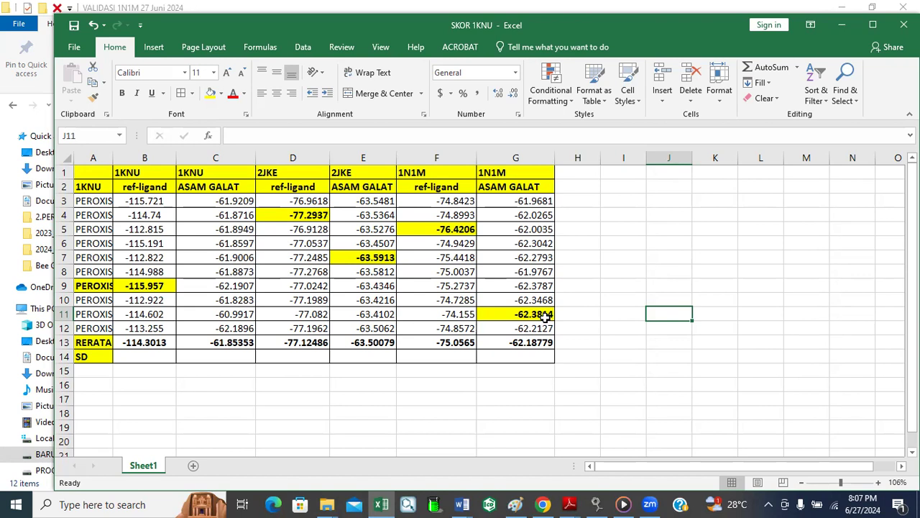
left_click(325, 503)
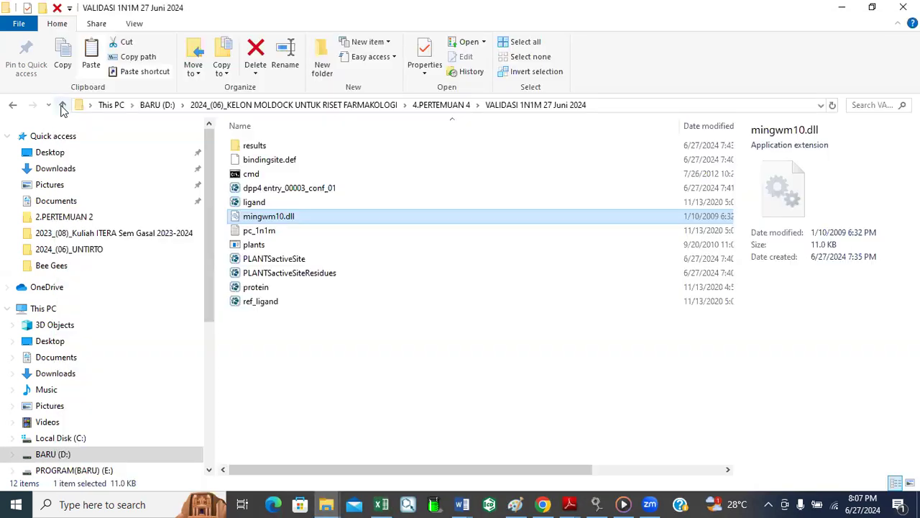
left_click(63, 104)
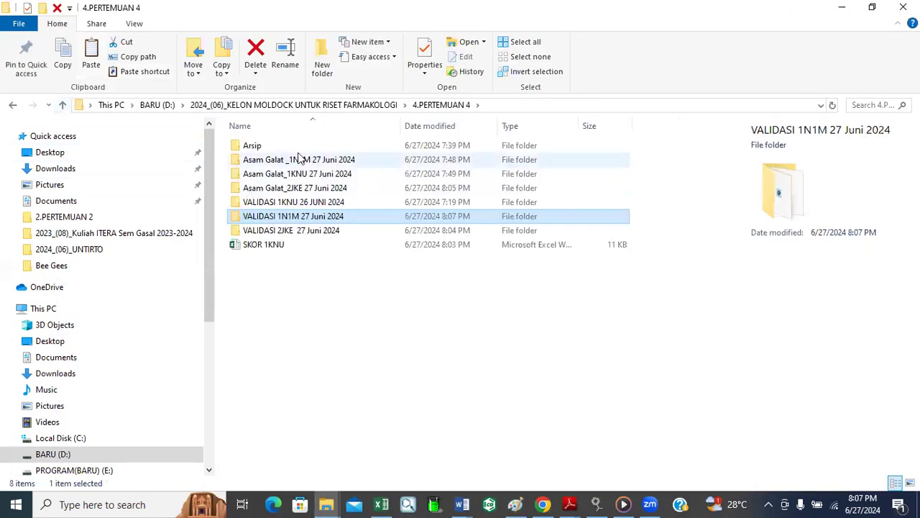
double_click(302, 159)
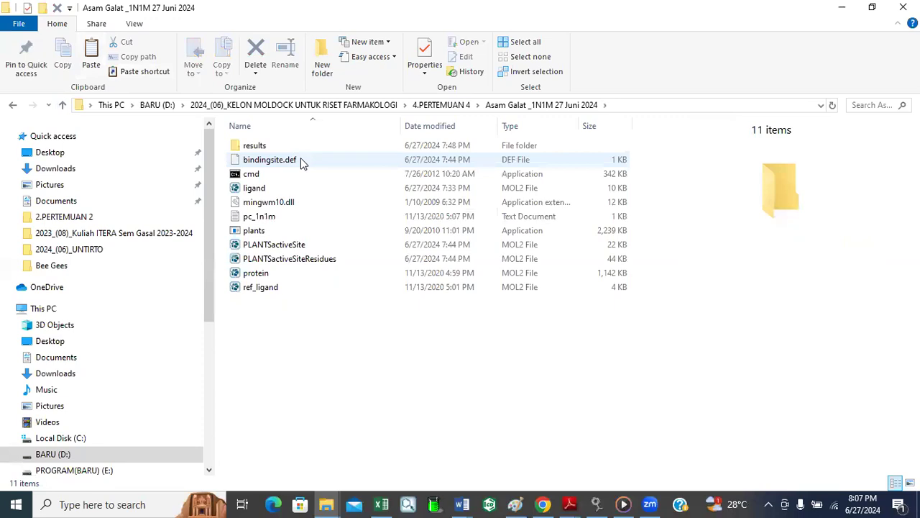
double_click(270, 146)
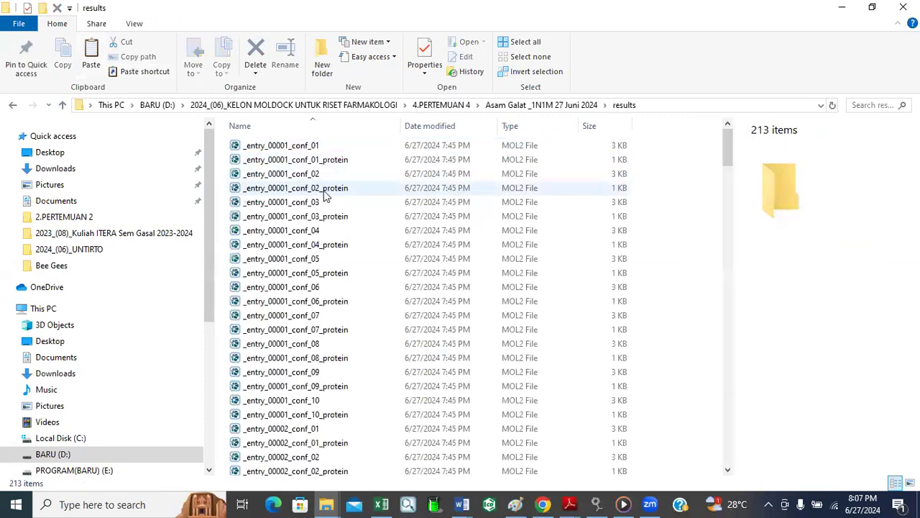
Copy the _entry_00009_conf_01 file from the results folder into its parent folder, Asam Galat _1N1M 27 Juni 2024
scroll(325, 195, "down", 20)
scroll(293, 248, "down", 20)
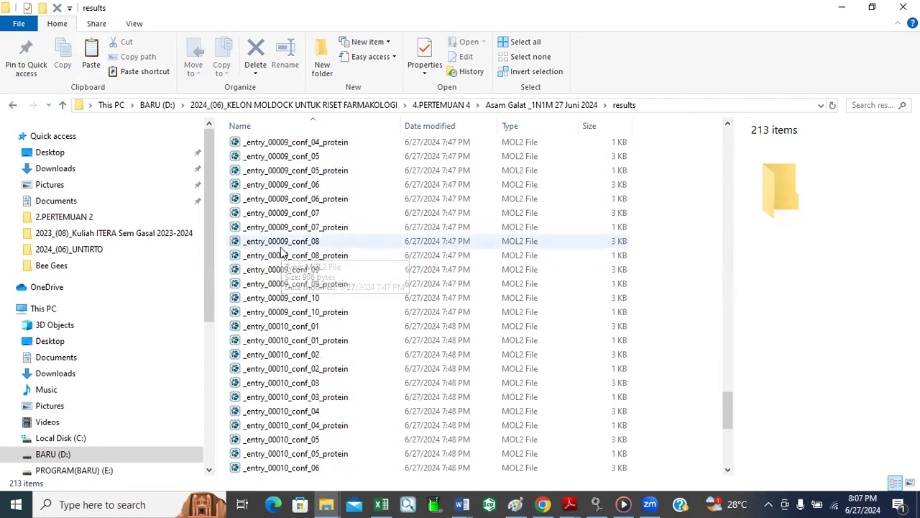
scroll(282, 215, "up", 2)
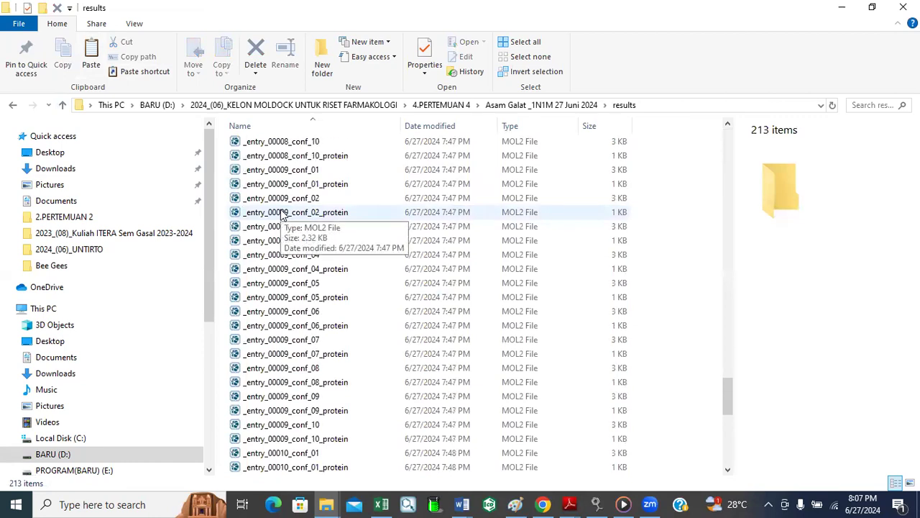
left_click(302, 156)
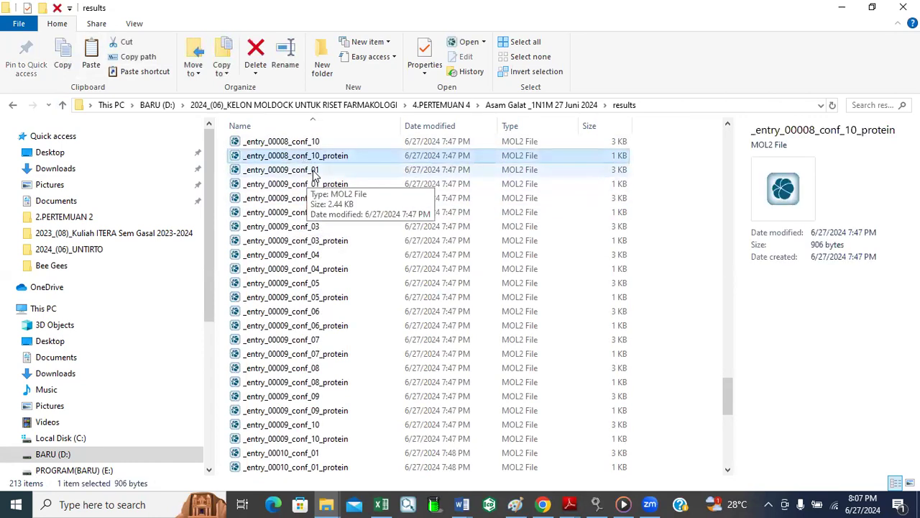
left_click(314, 171)
left_click(62, 54)
left_click(64, 105)
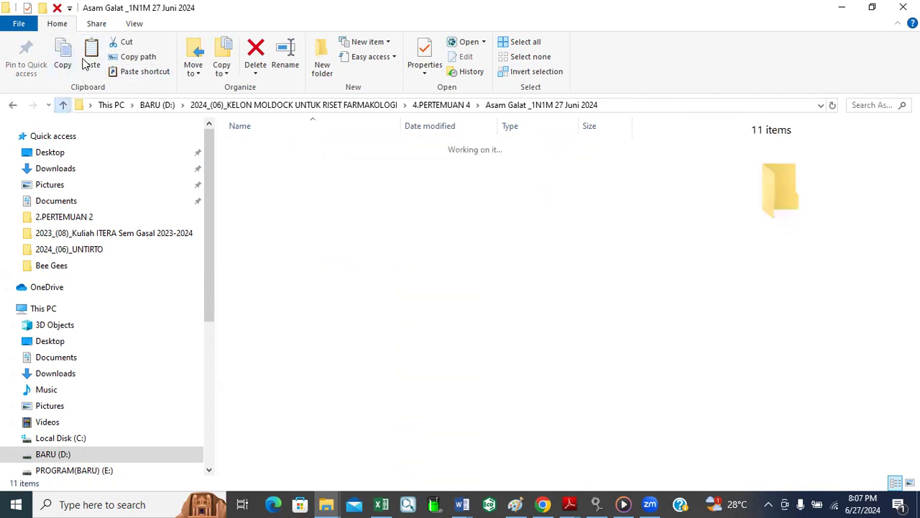
left_click(90, 61)
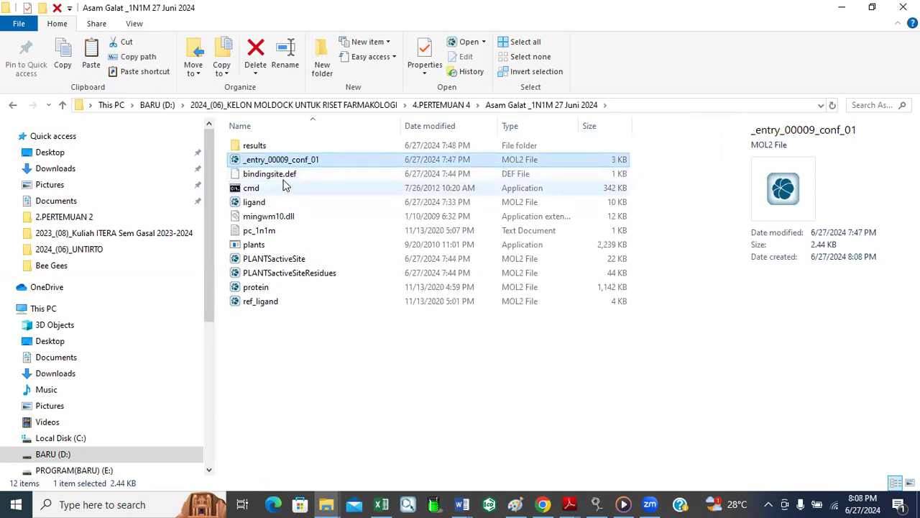
left_click(334, 220)
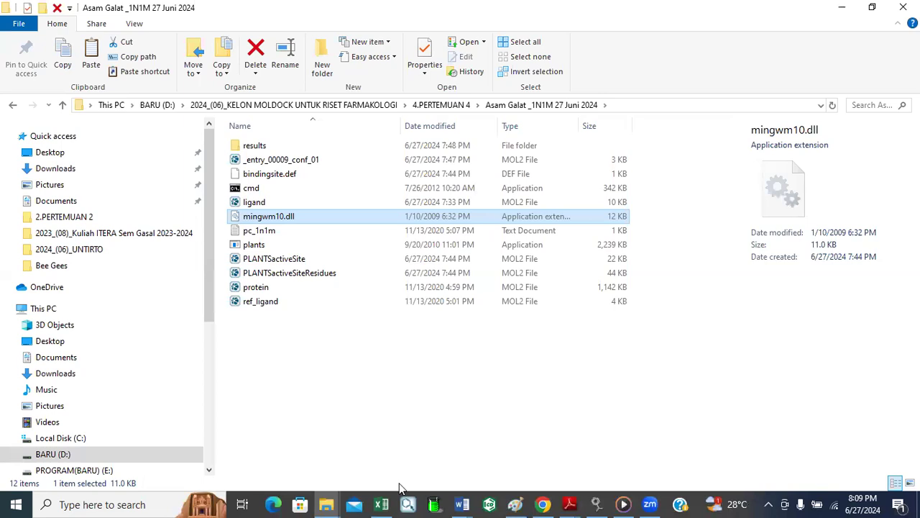
Check the highlighted best scores in the SKOR 1KNU Excel workbook, and open the Desktop folder in the Bee Gees File Explorer window
left_click(381, 504)
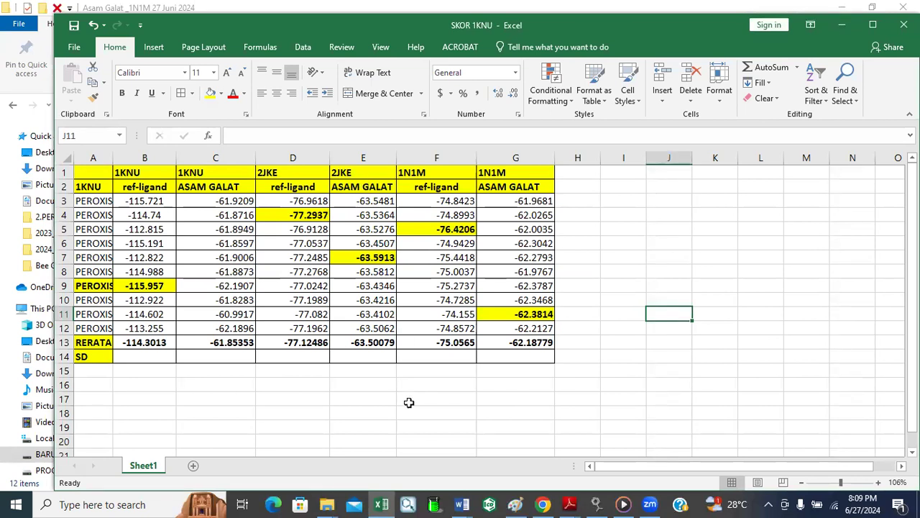
mouse_move(543, 504)
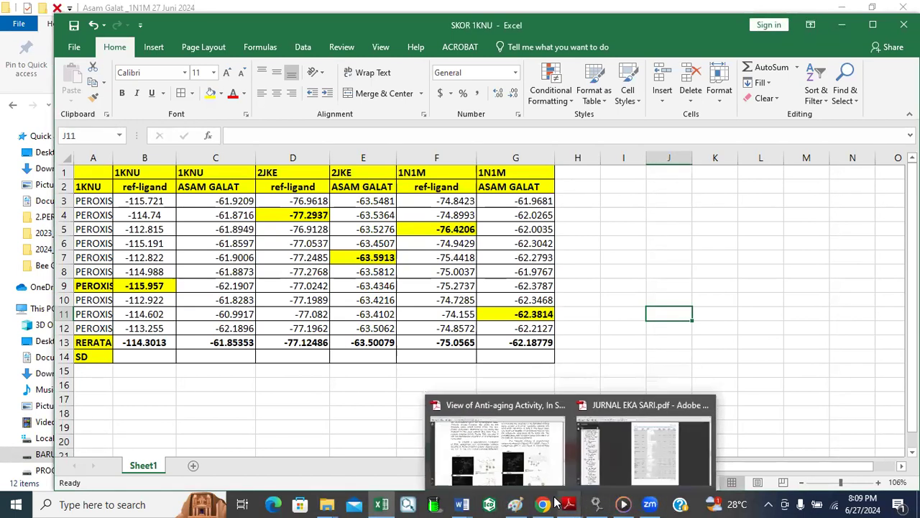
left_click(325, 503)
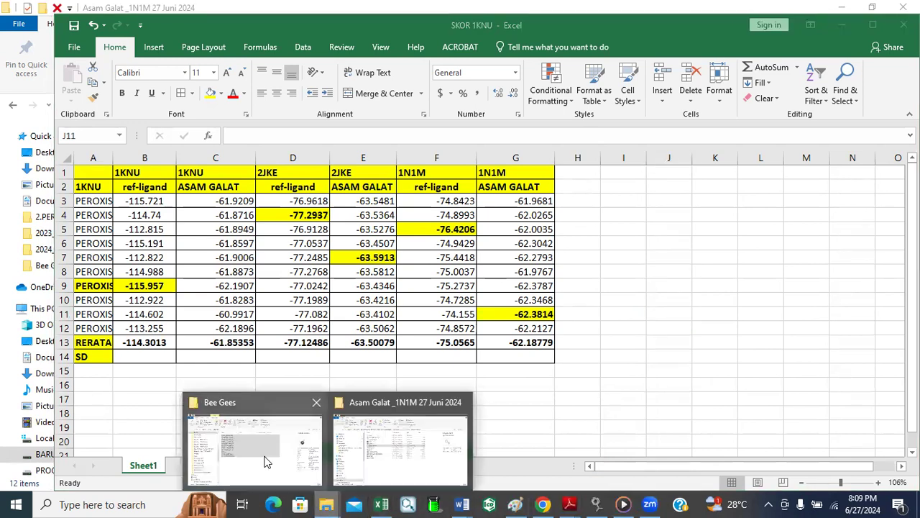
left_click(265, 459)
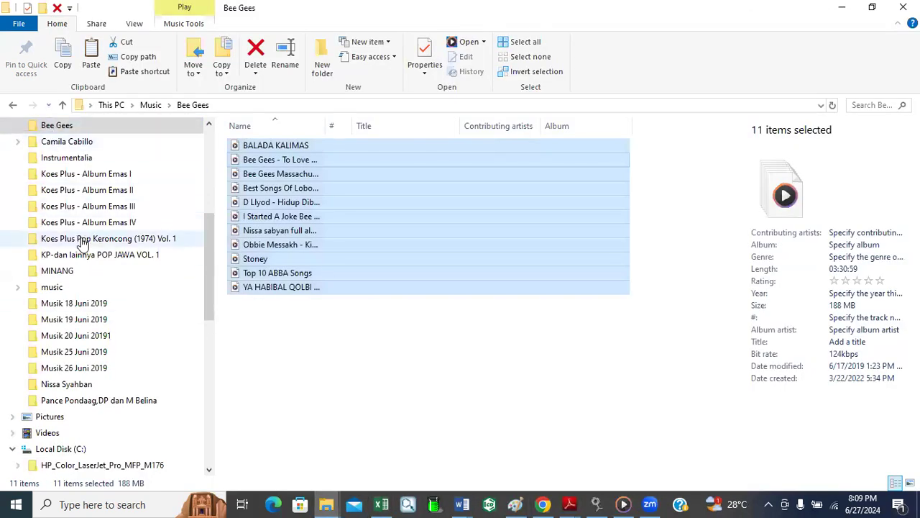
scroll(86, 293, "down", 1)
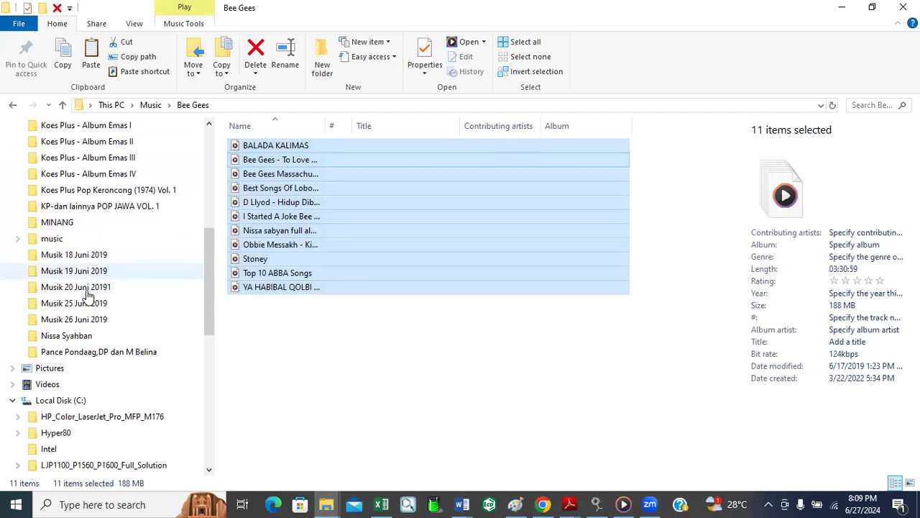
scroll(87, 295, "down", 1)
scroll(87, 294, "down", 1)
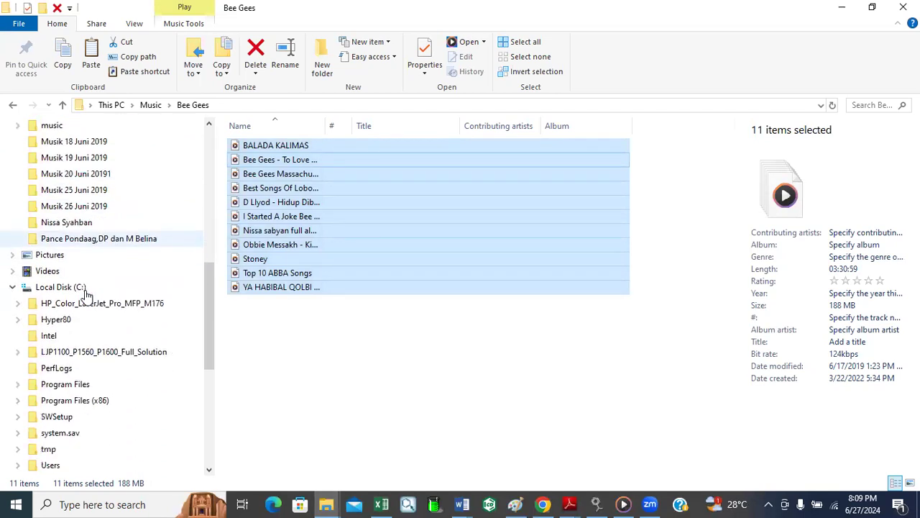
scroll(84, 293, "down", 1)
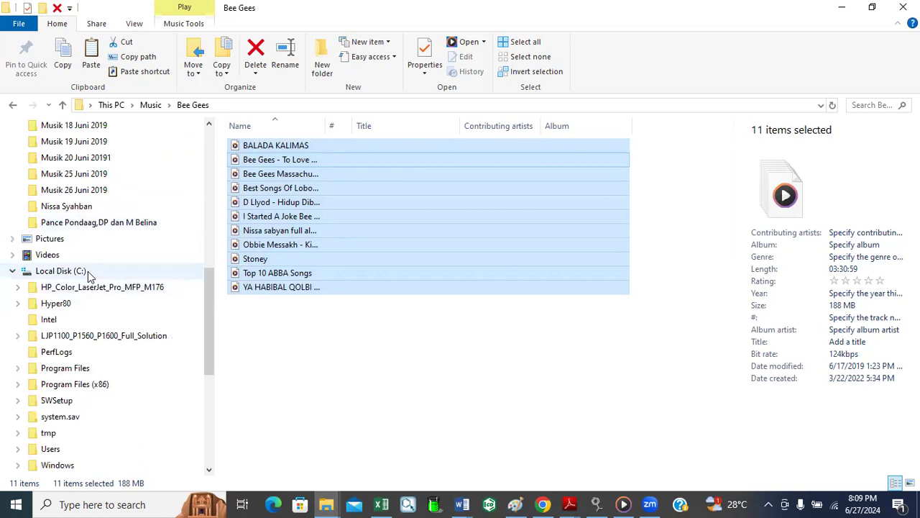
scroll(87, 274, "up", 6)
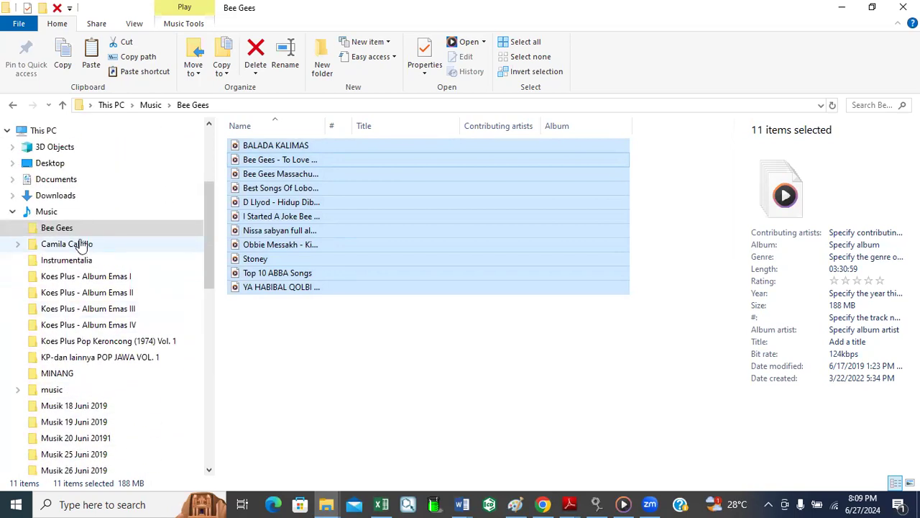
left_click(52, 163)
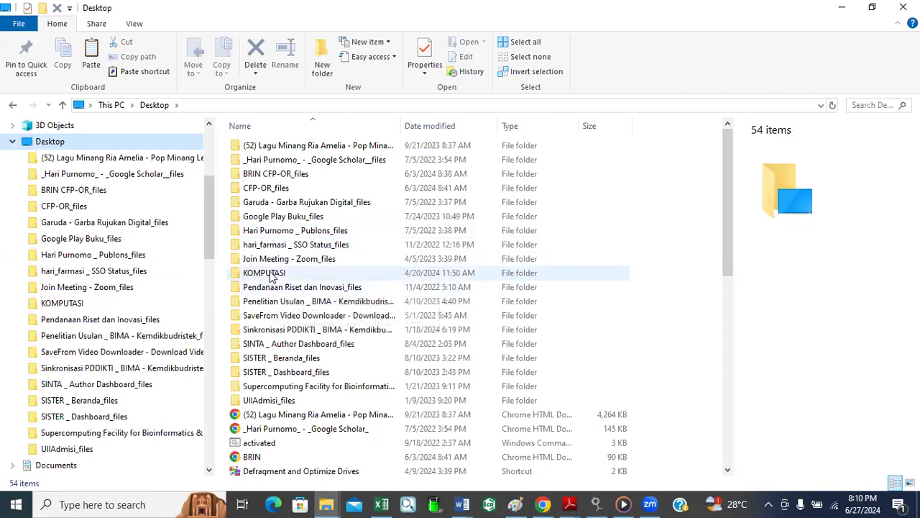
Launch YASARA from its shortcut in the Desktop's KOMPUTASI folder
left_click(272, 275)
double_click(272, 275)
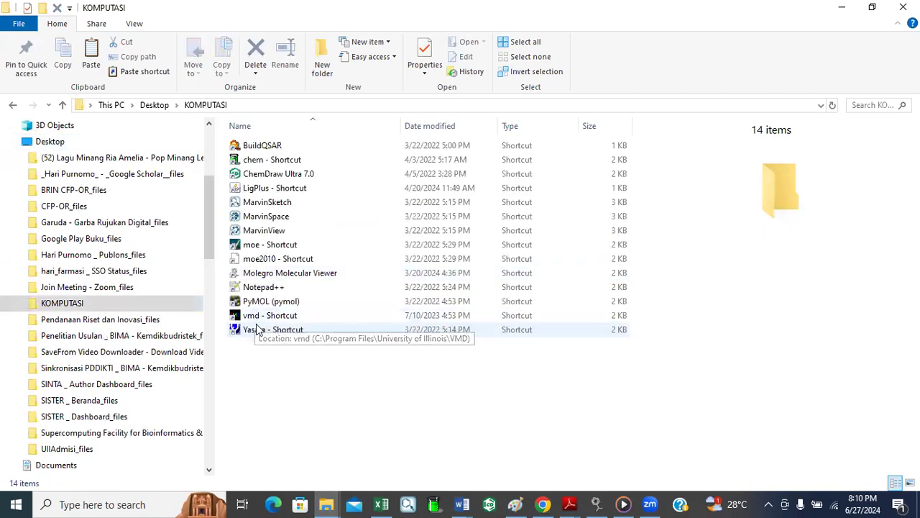
left_click(260, 330)
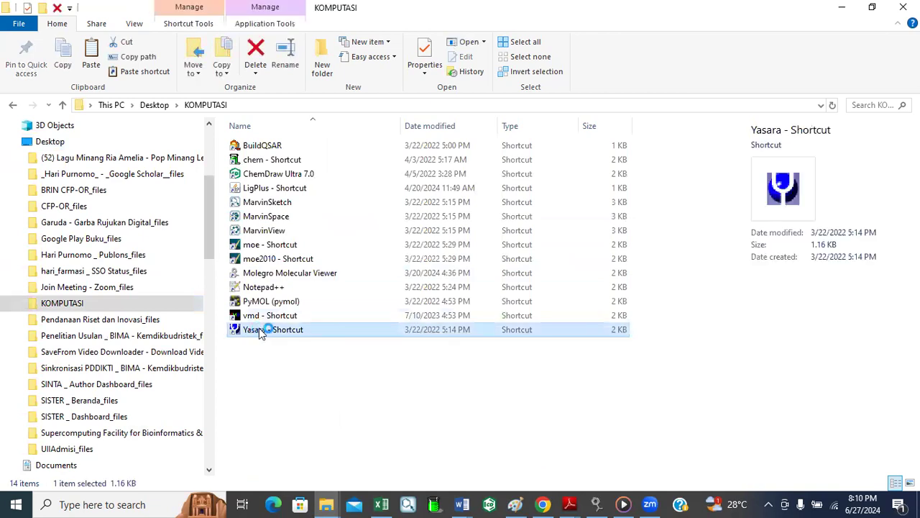
double_click(260, 330)
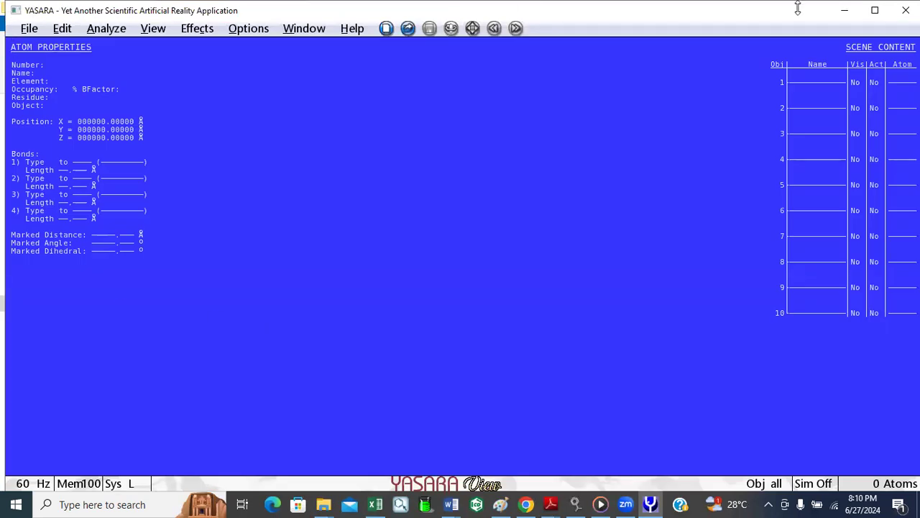
Start loading a file in another format and choose mol2 - Sybyl Mol2 as the OpenBabel import format
left_click(29, 28)
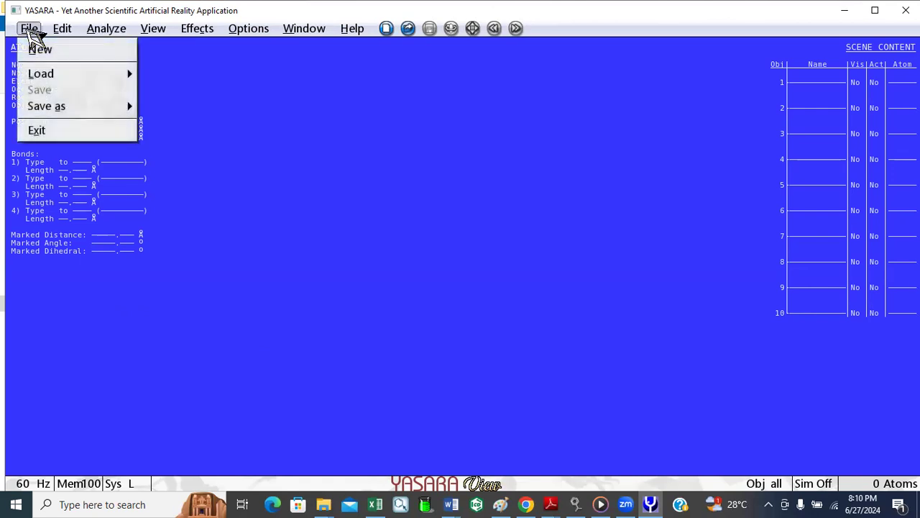
mouse_move(56, 75)
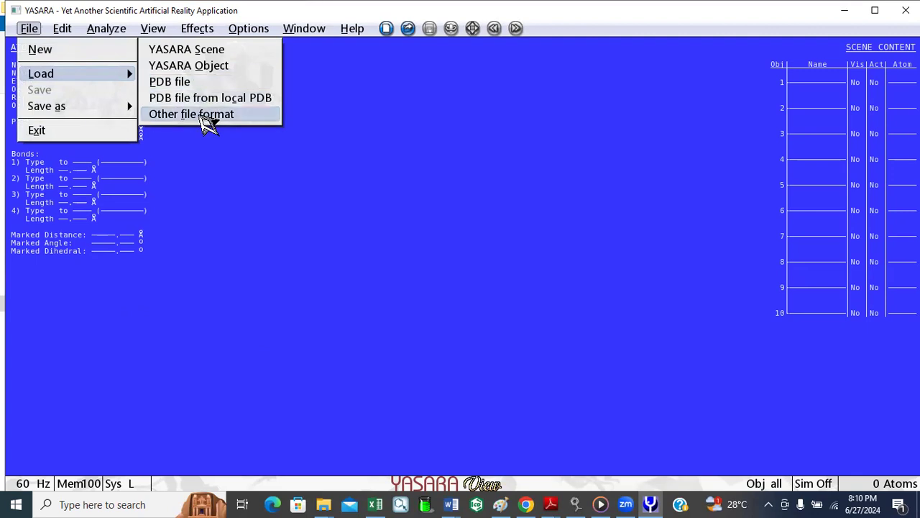
left_click(203, 115)
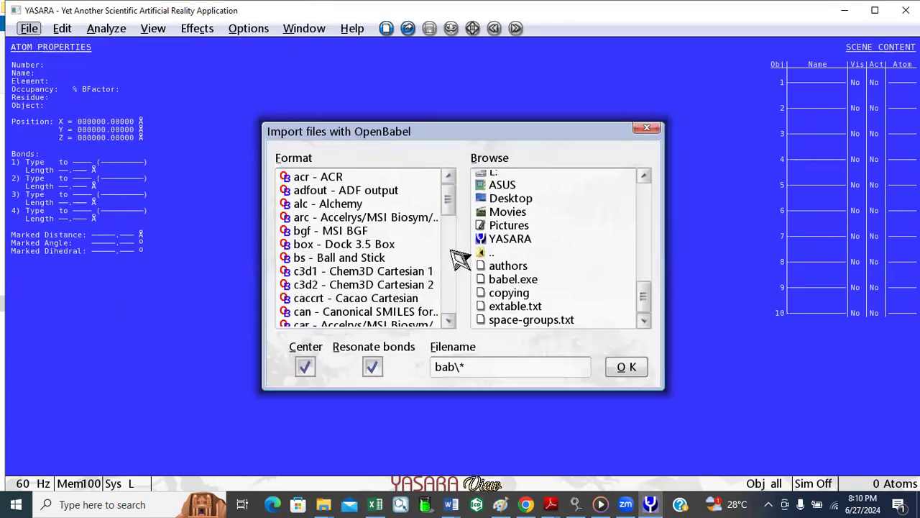
scroll(453, 209, "down", 1)
left_click_drag(453, 208, 456, 314)
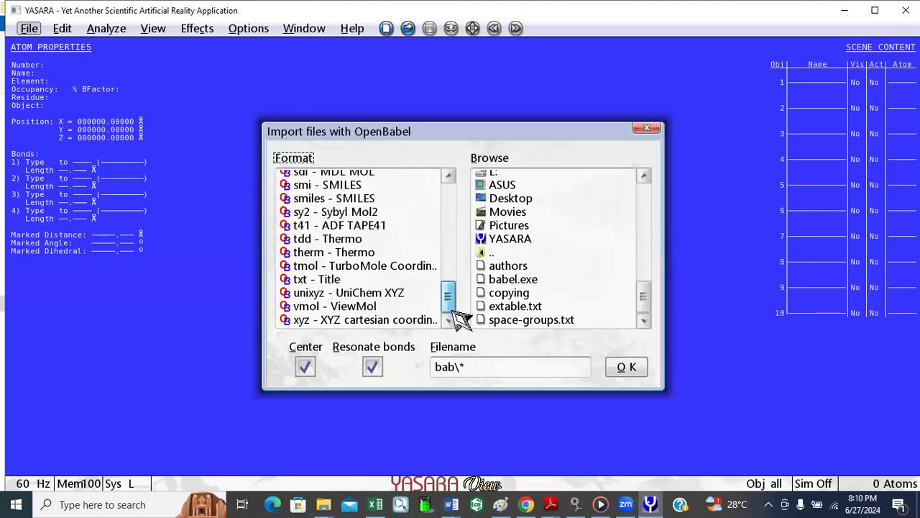
scroll(357, 273, "up", 2)
scroll(357, 273, "up", 5)
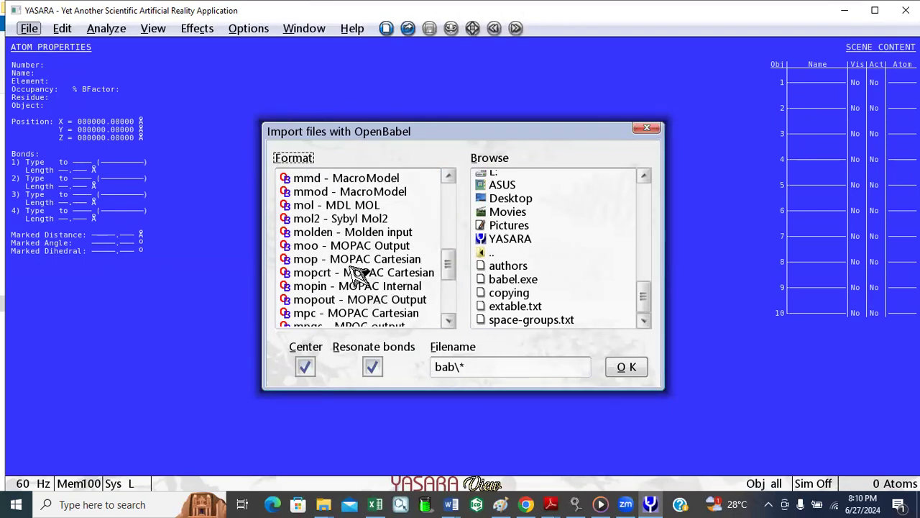
left_click(351, 221)
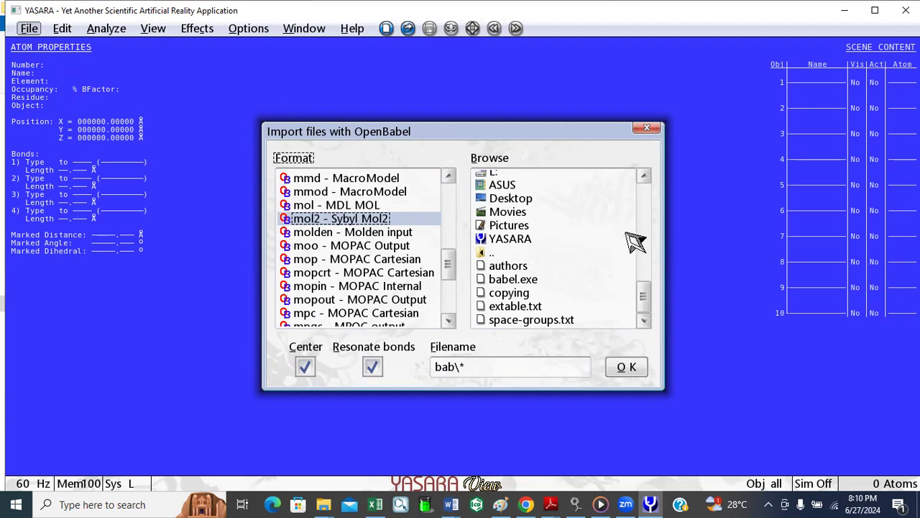
Browse to the 2024_(06)_KELON MOLDOCK UNTUK RISET FARMAKOLOGI folder on drive D: for the import
left_click_drag(650, 248, 651, 225)
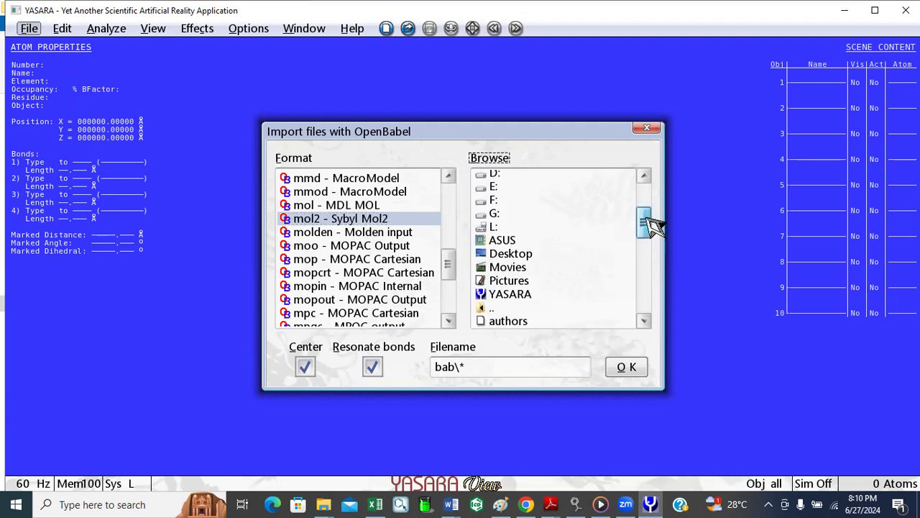
double_click(491, 178)
scroll(588, 252, "down", 10)
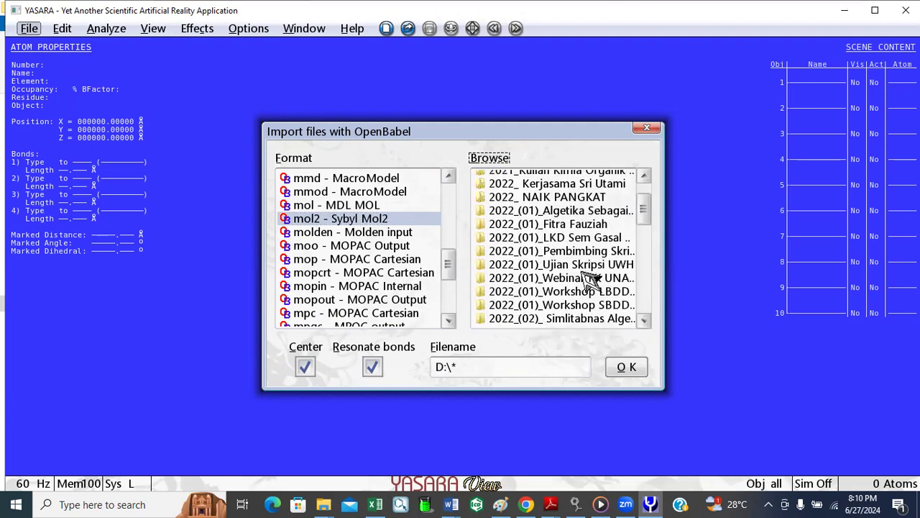
scroll(588, 279, "down", 12)
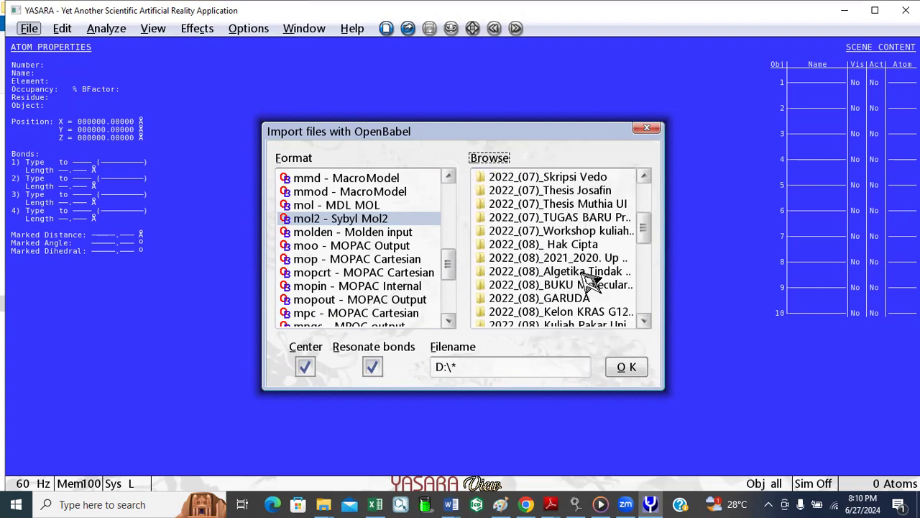
scroll(588, 281, "down", 3)
scroll(588, 280, "down", 5)
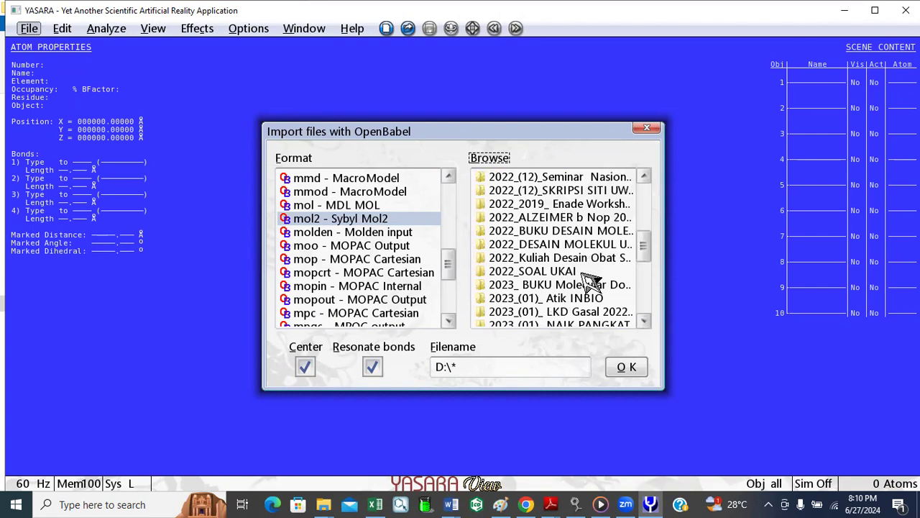
scroll(588, 281, "down", 10)
scroll(588, 280, "down", 10)
scroll(588, 281, "down", 3)
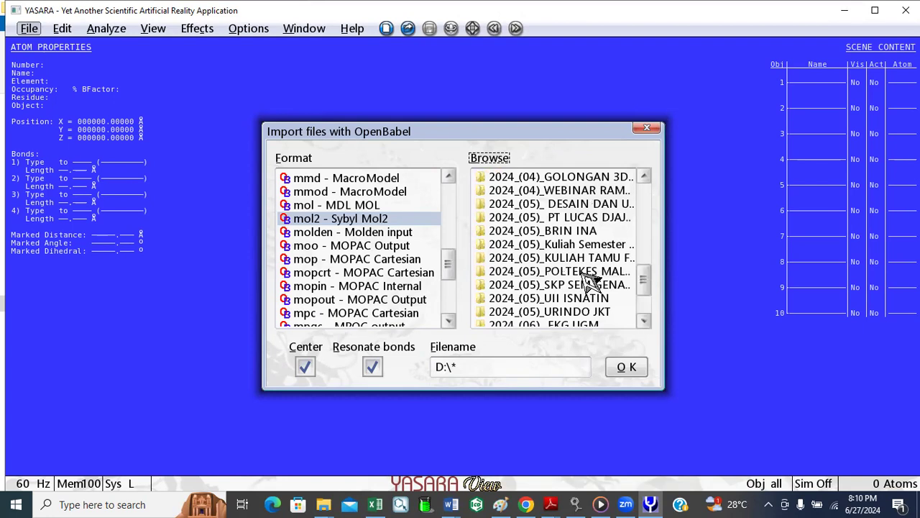
scroll(588, 280, "down", 2)
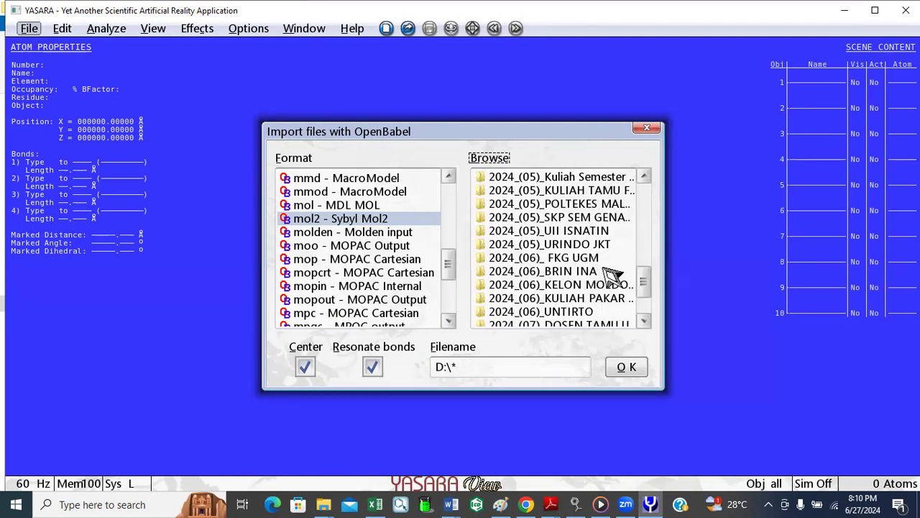
double_click(607, 285)
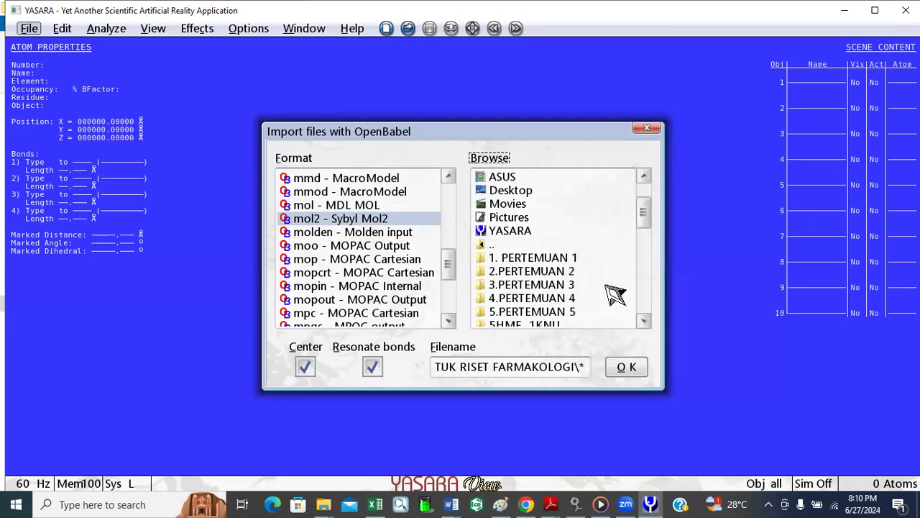
Import protein.mol2 from the VALIDASI 2JKE 27 Juni 2024 folder inside 4.PERTEMUAN 4
double_click(555, 298)
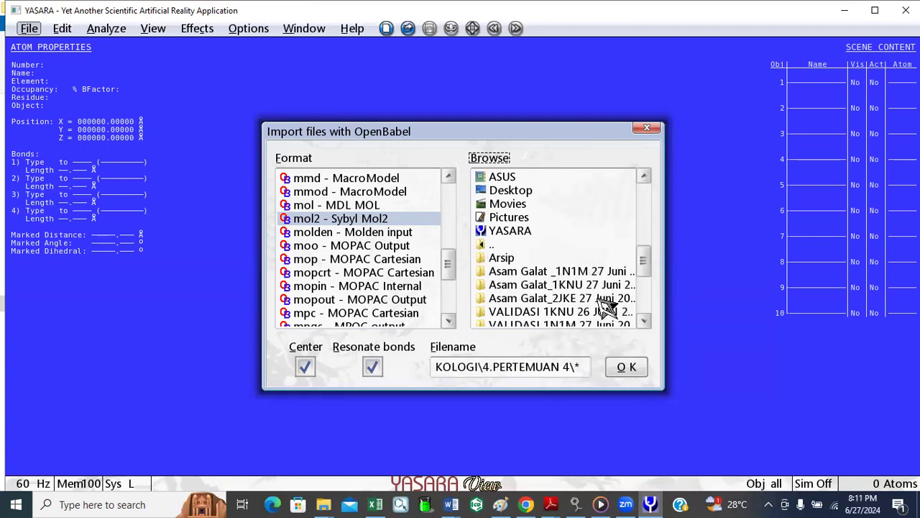
scroll(644, 275, "down", 1)
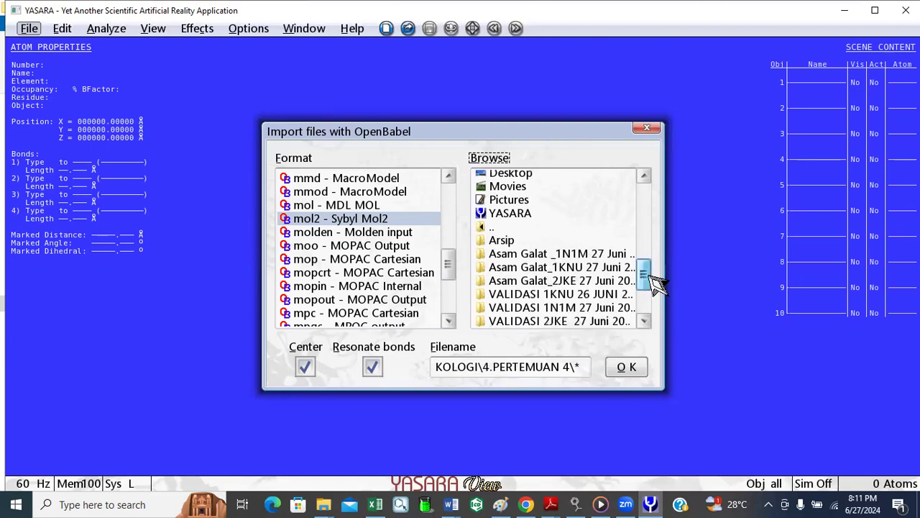
scroll(656, 284, "down", 1)
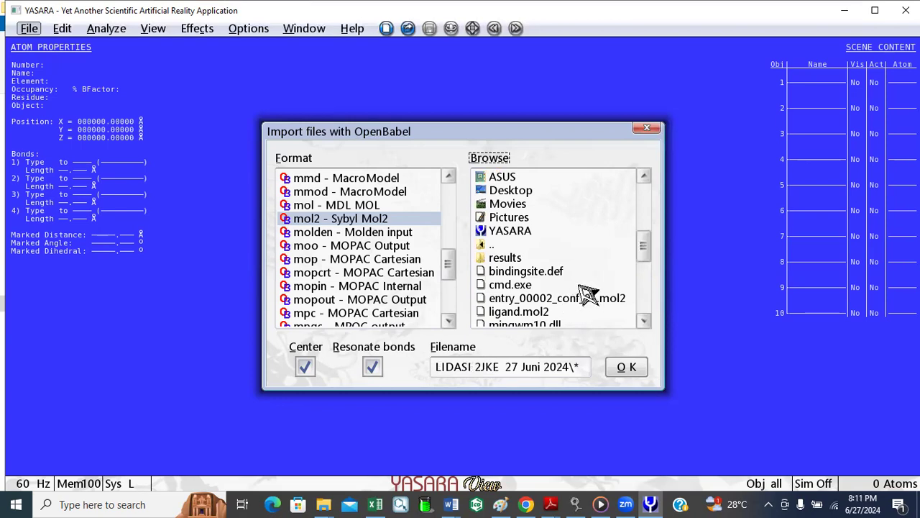
scroll(594, 315, "down", 2)
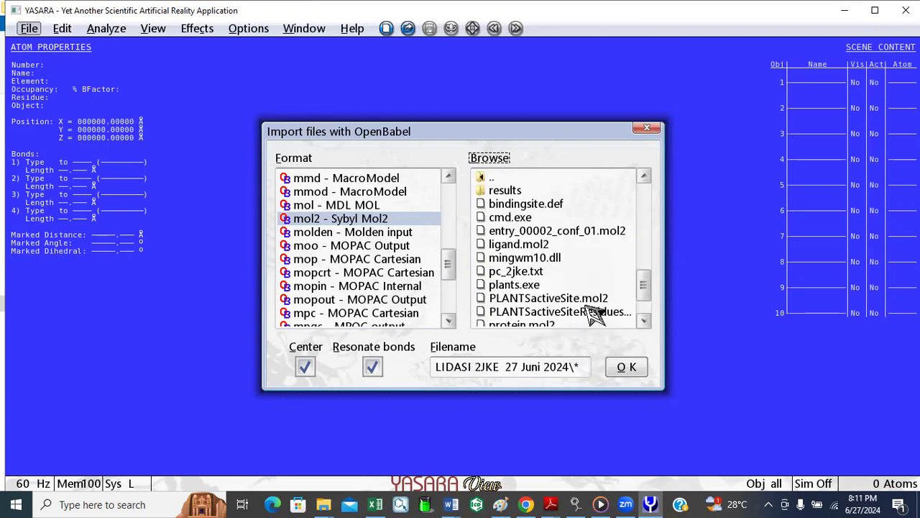
scroll(593, 314, "down", 1)
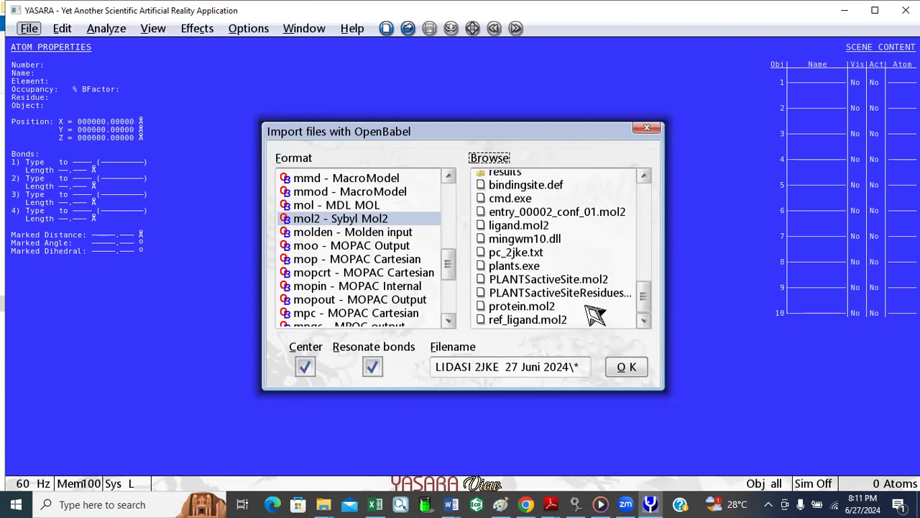
left_click(543, 308)
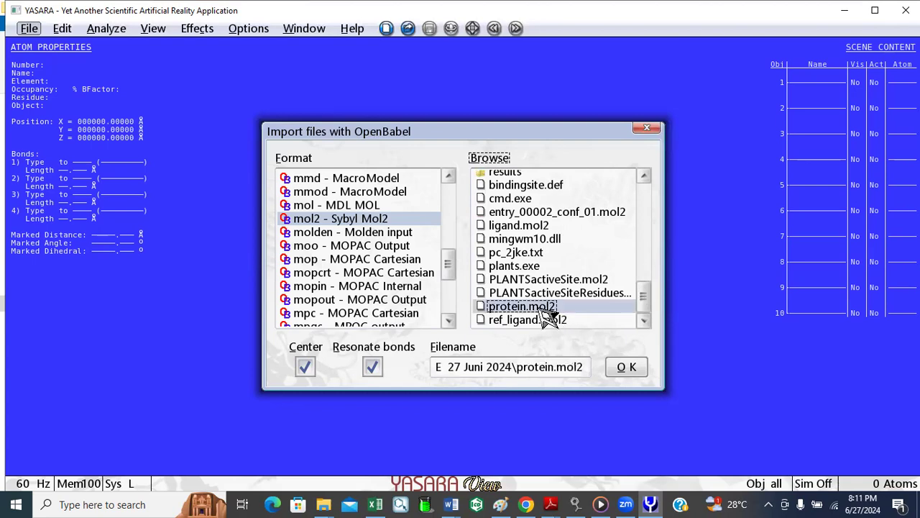
left_click(627, 368)
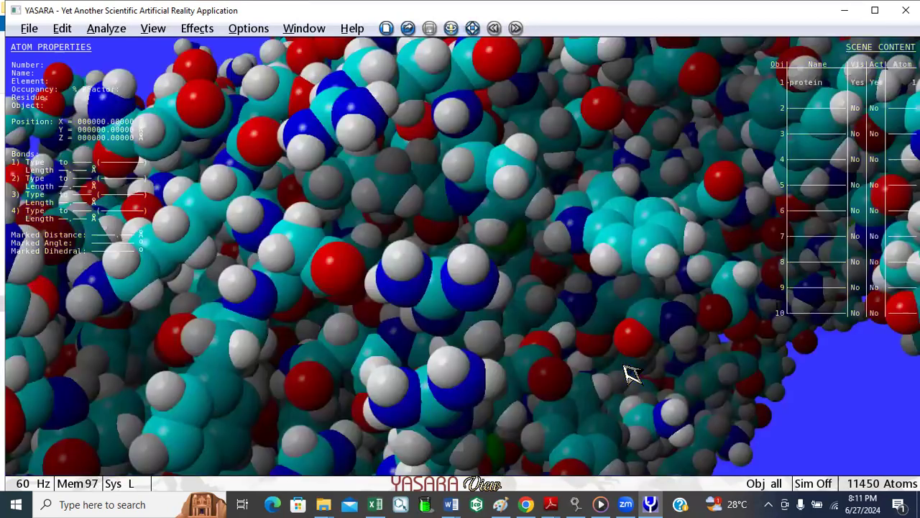
Import the ligand conformation entry_00002_conf_01.mol2 from the validation folder in mol2 - Sybyl Mol2 format
left_click(32, 29)
mouse_move(37, 74)
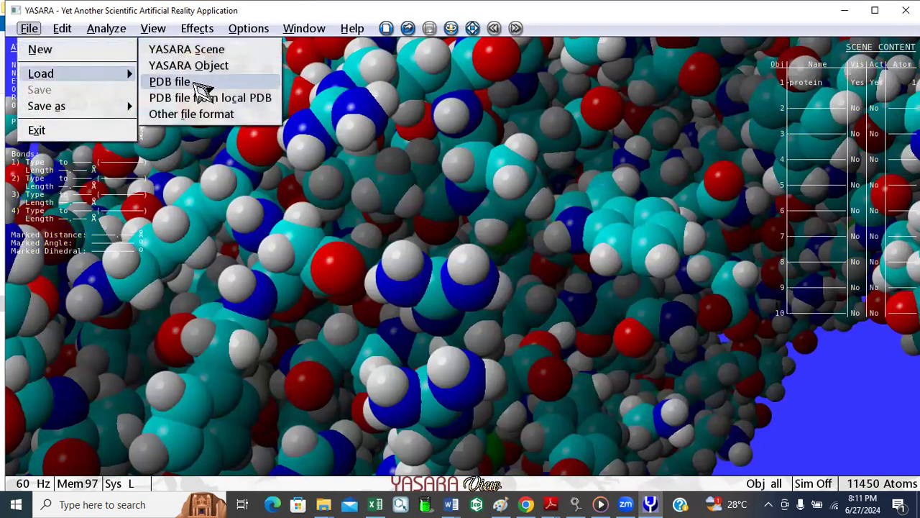
left_click(204, 118)
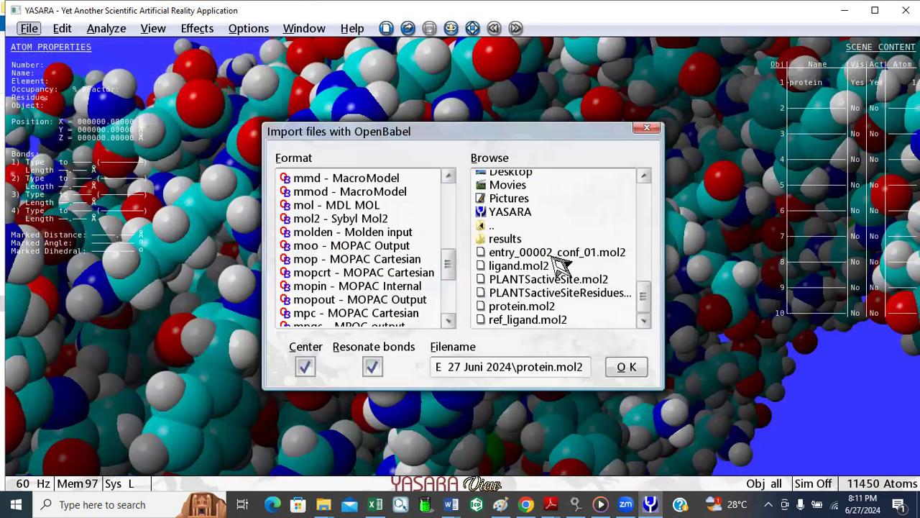
left_click(557, 252)
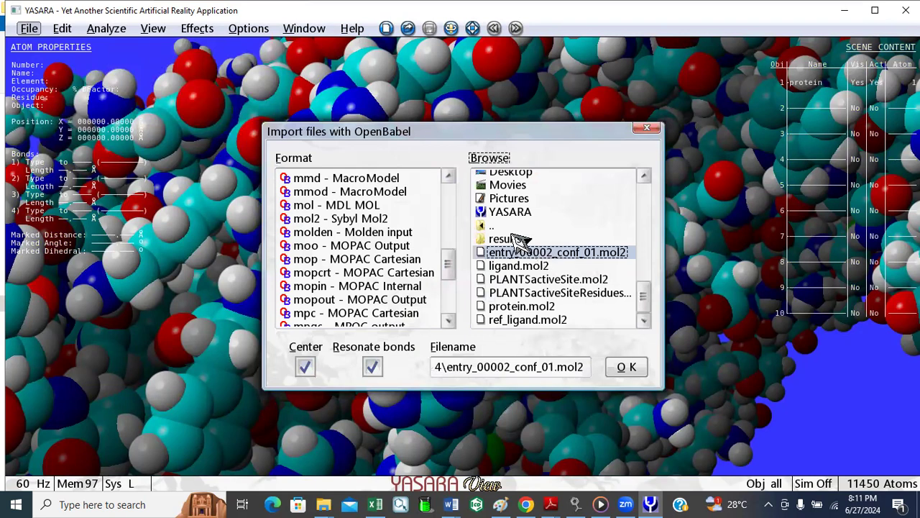
left_click(339, 219)
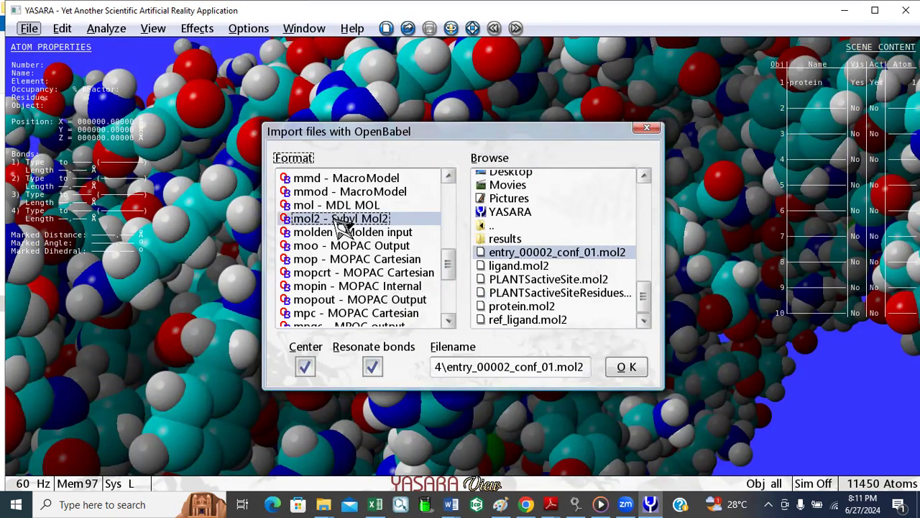
left_click(624, 368)
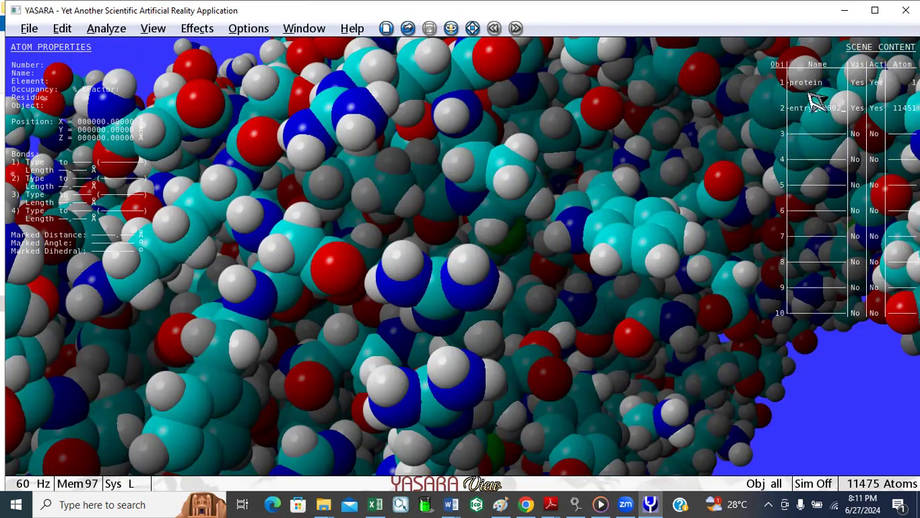
left_click(847, 106)
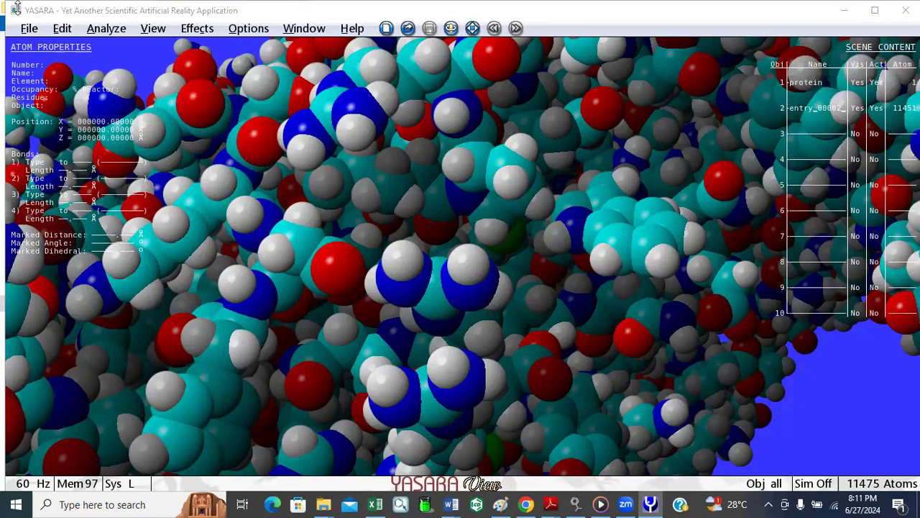
Join the entry_00002_ object to the protein object, with protein as the final joined object
left_click(62, 28)
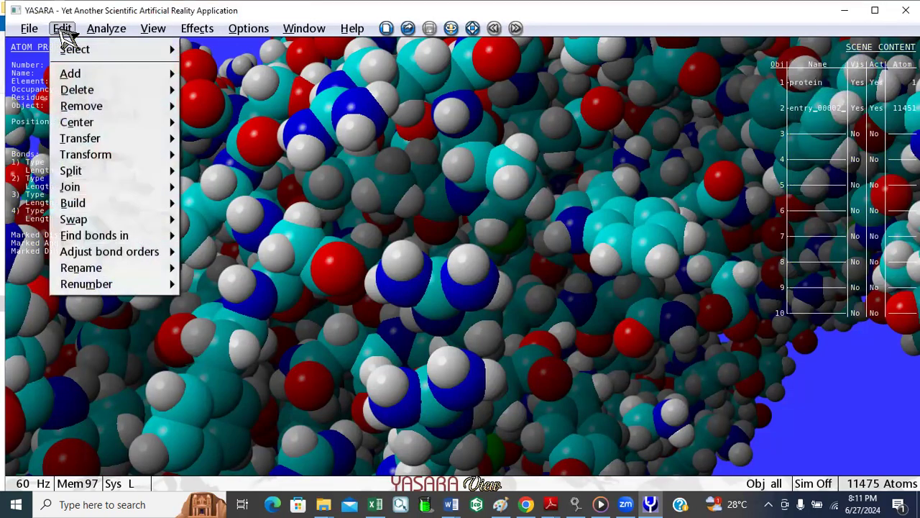
mouse_move(85, 188)
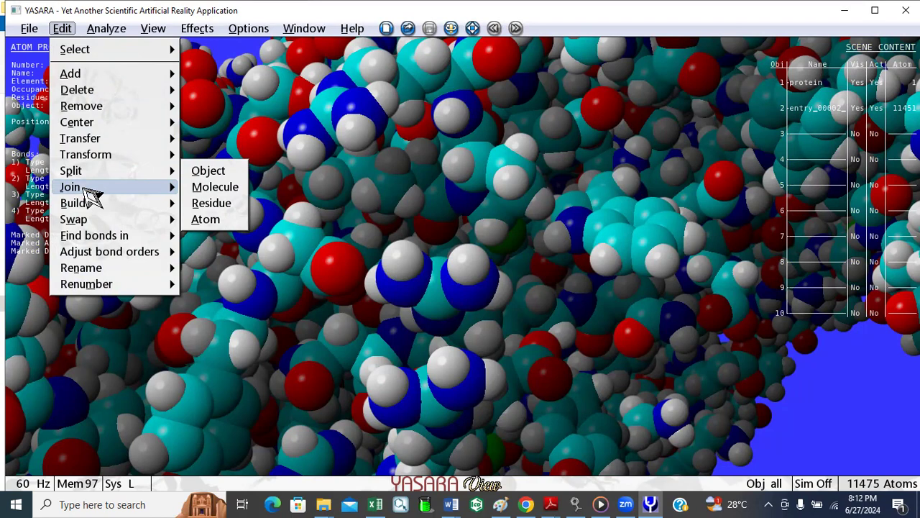
left_click(224, 175)
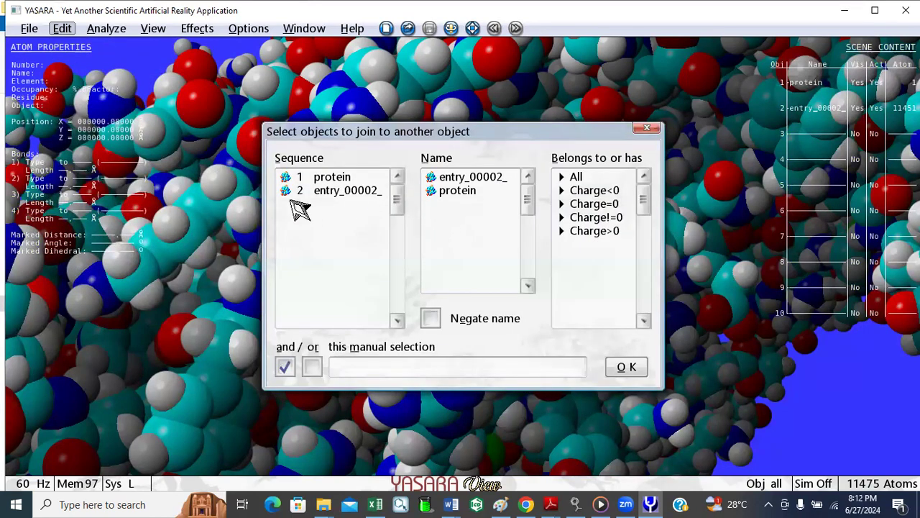
left_click(353, 192)
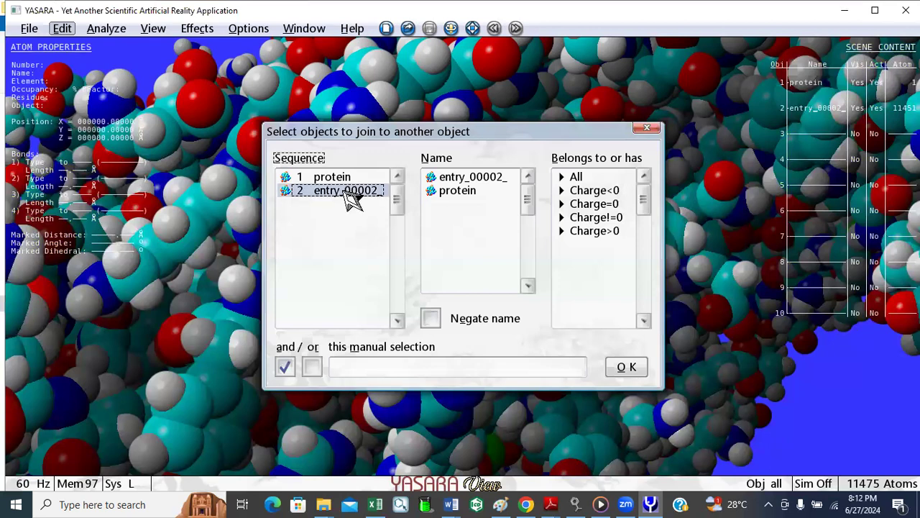
left_click(483, 180)
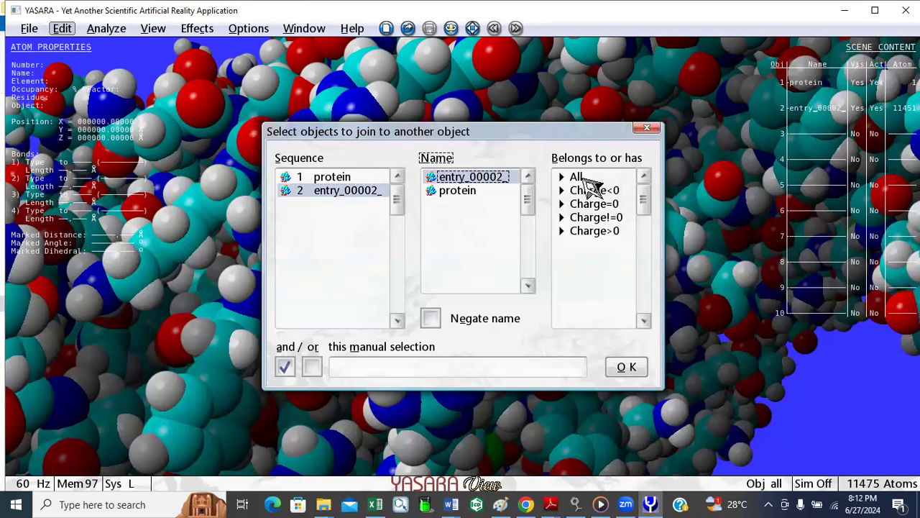
left_click(583, 179)
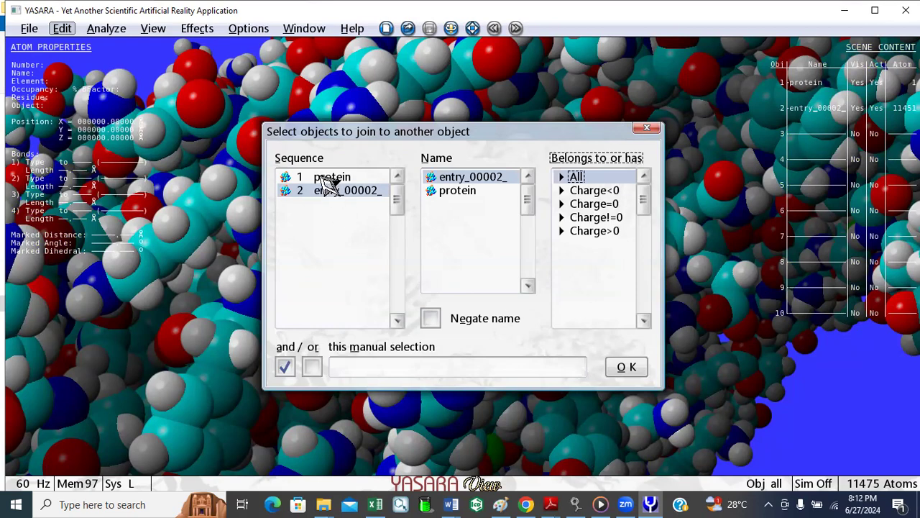
left_click(620, 365)
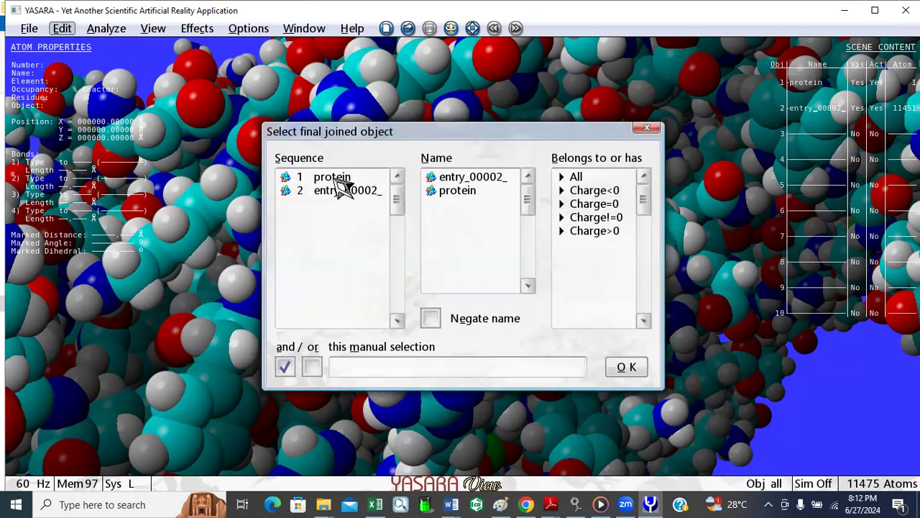
left_click(338, 180)
left_click(473, 194)
left_click(577, 177)
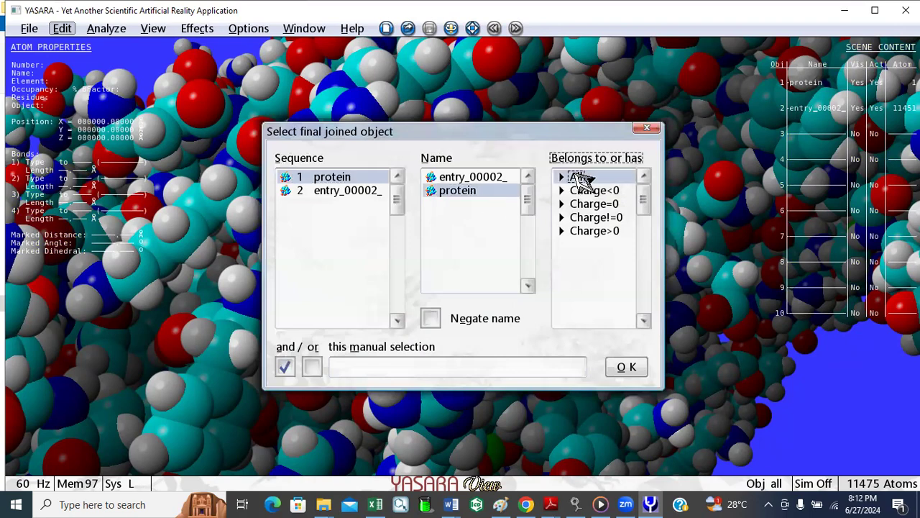
left_click(631, 370)
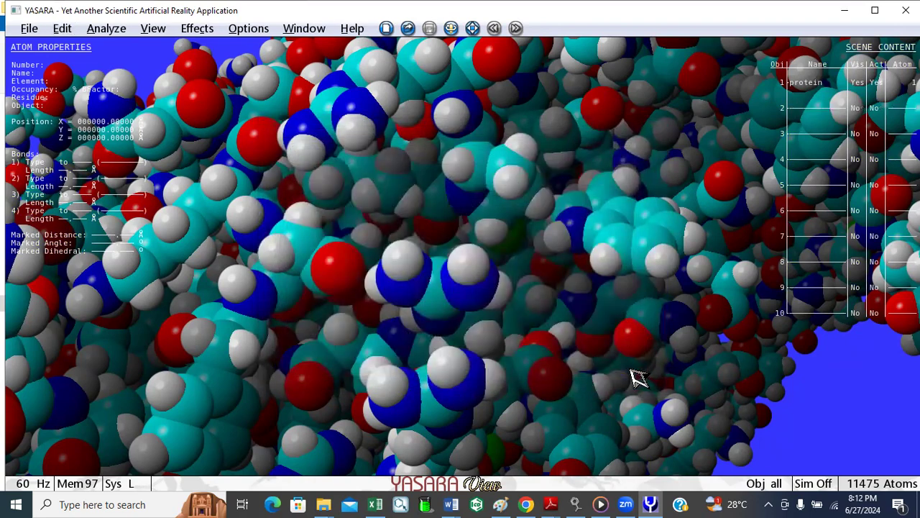
mouse_move(825, 94)
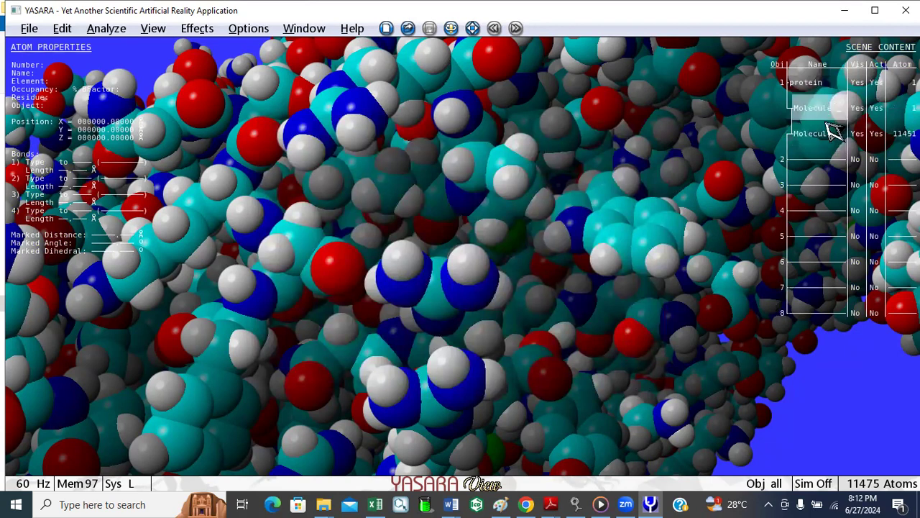
mouse_move(834, 140)
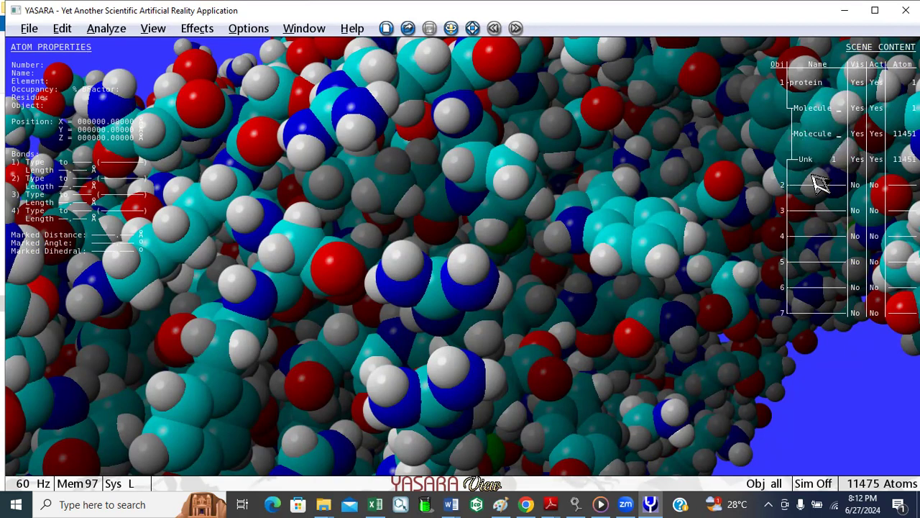
Start saving as a PDB file and choose the joined protein object, with All, as what to save
left_click(29, 28)
mouse_move(43, 112)
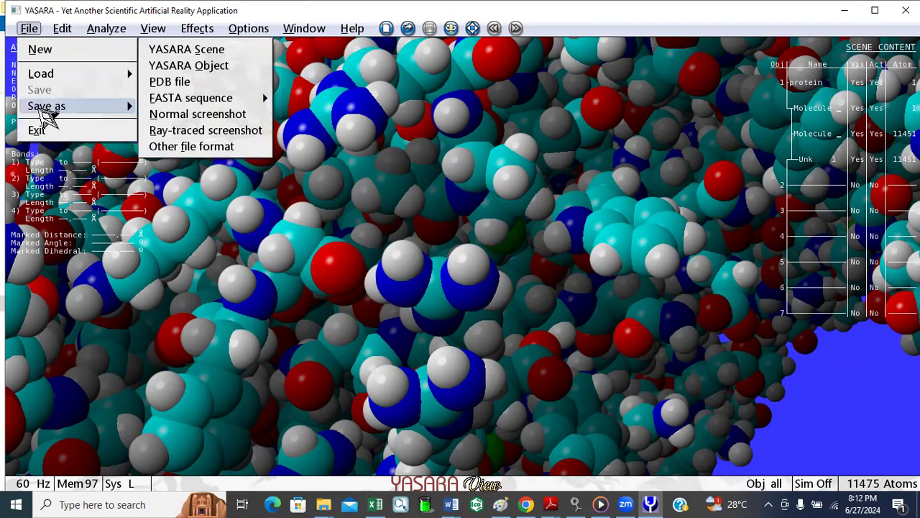
left_click(175, 85)
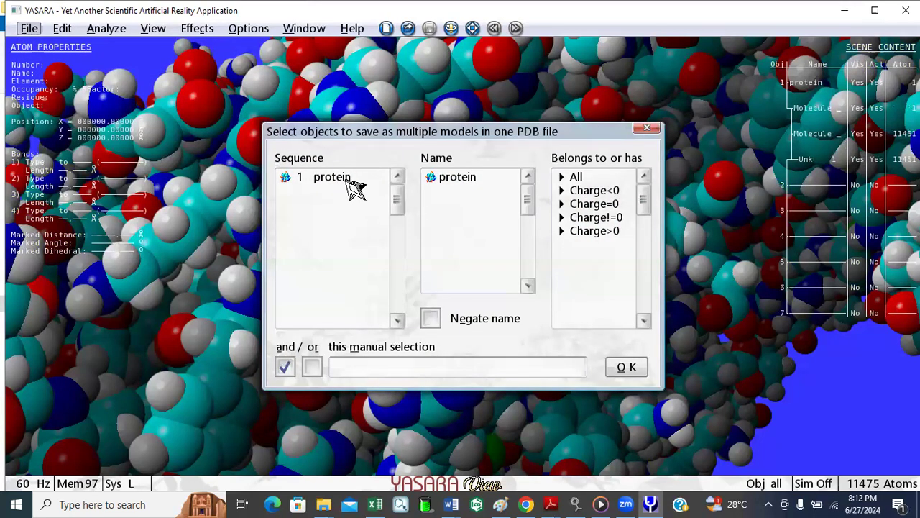
left_click(345, 180)
left_click(449, 179)
left_click(579, 178)
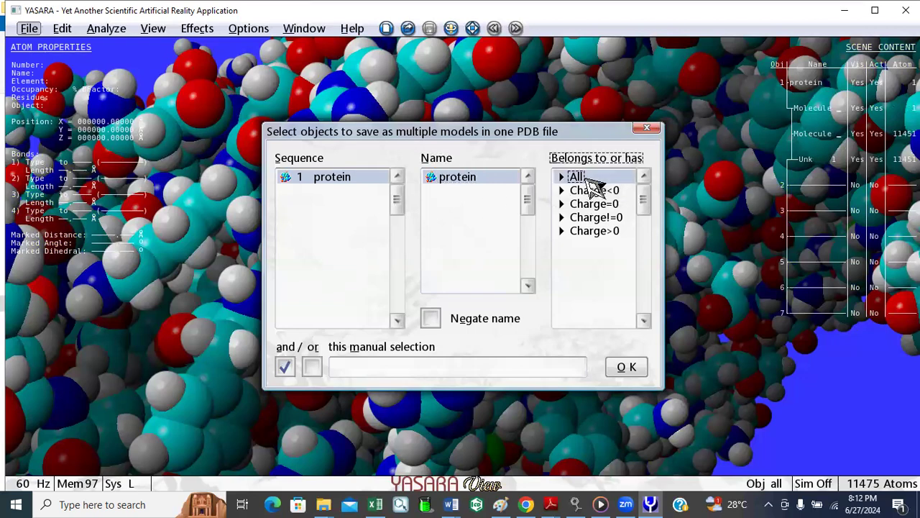
left_click(634, 368)
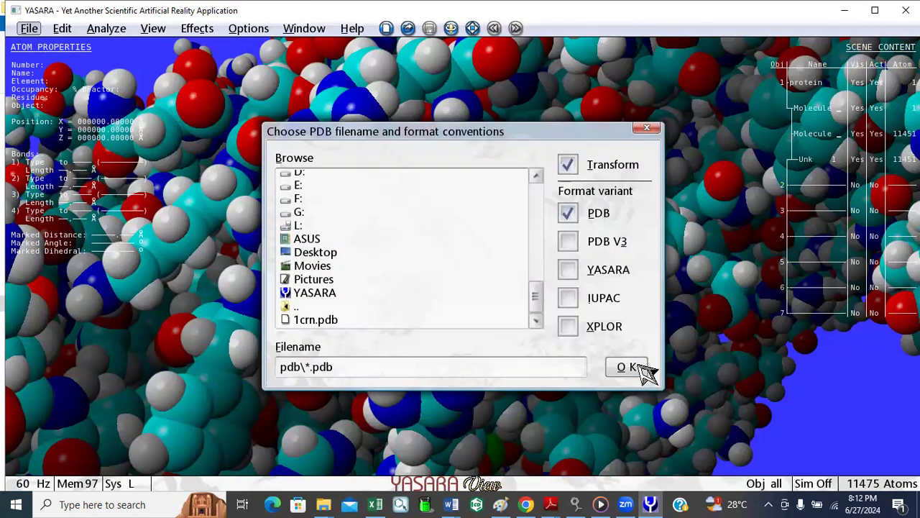
Save the object as redock_2jke.pdb in the VALIDASI 2JKE 27 Juni 2024 folder, using the PDB format variant
left_click(302, 173)
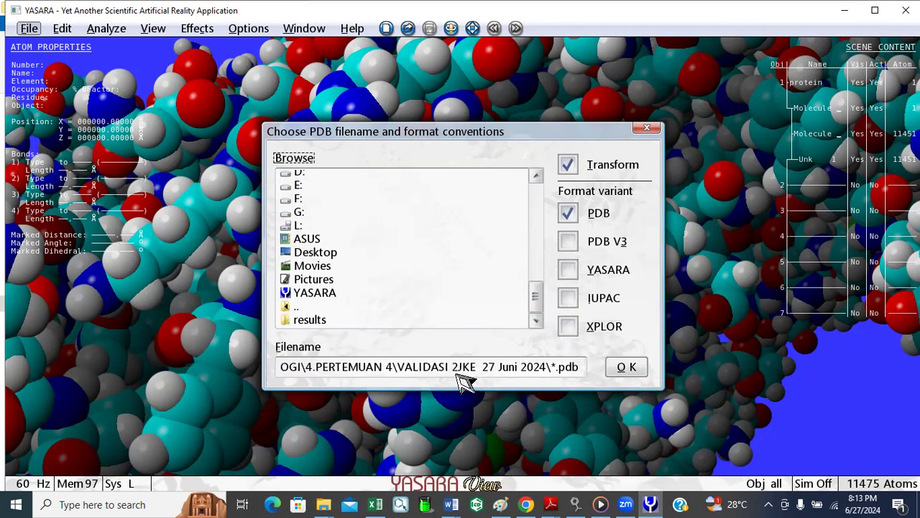
left_click(564, 368)
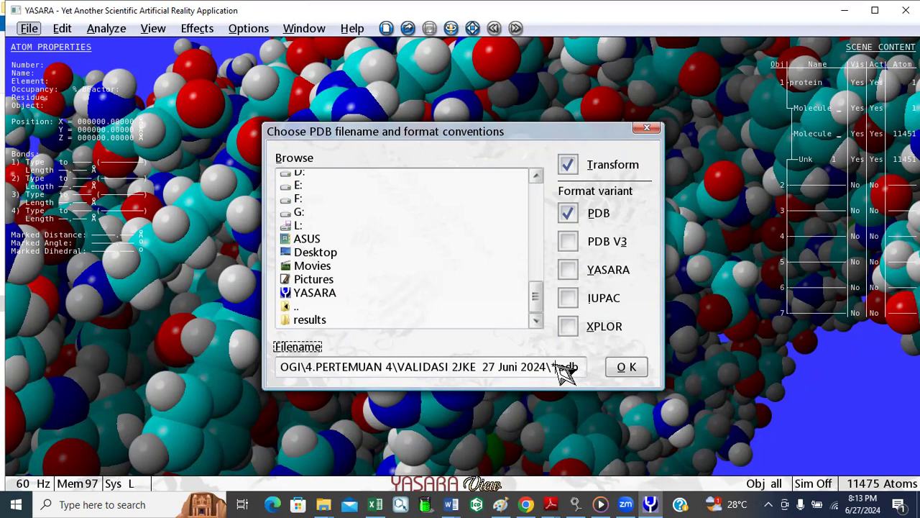
key("BackSpace")
key("BackSpace")
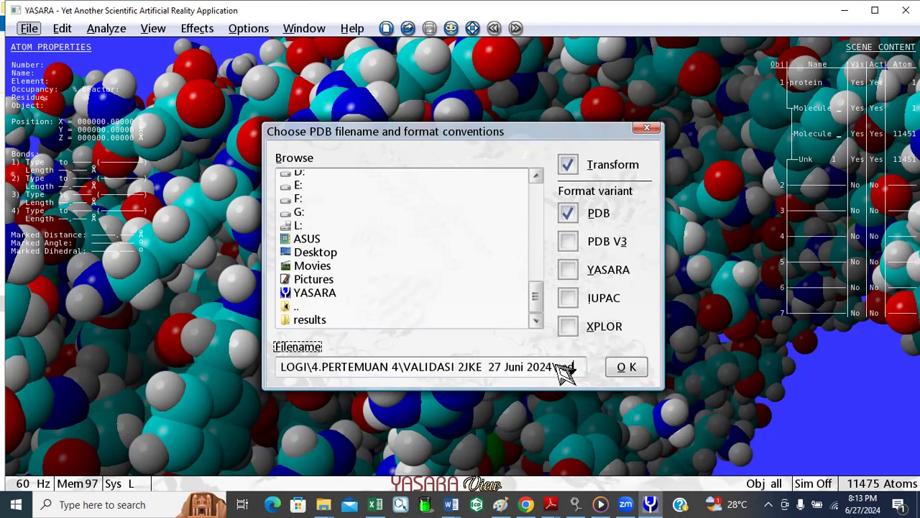
type("c")
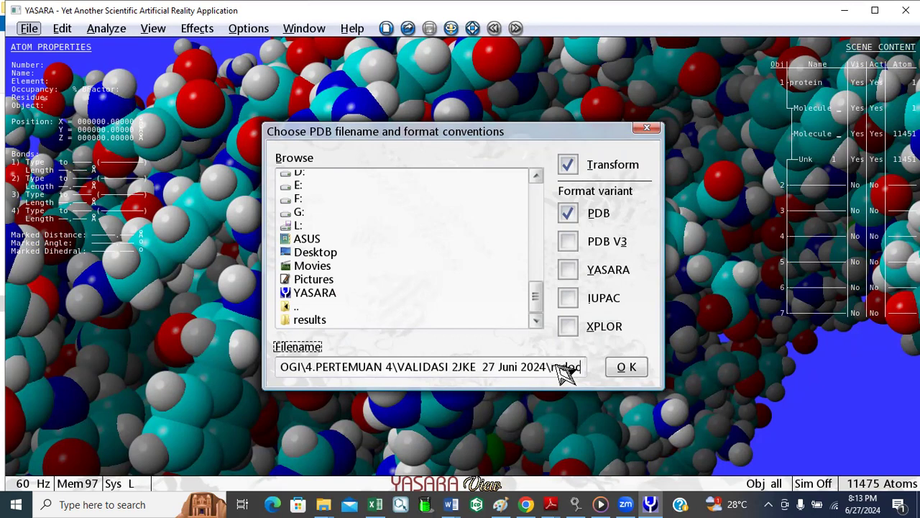
type("k")
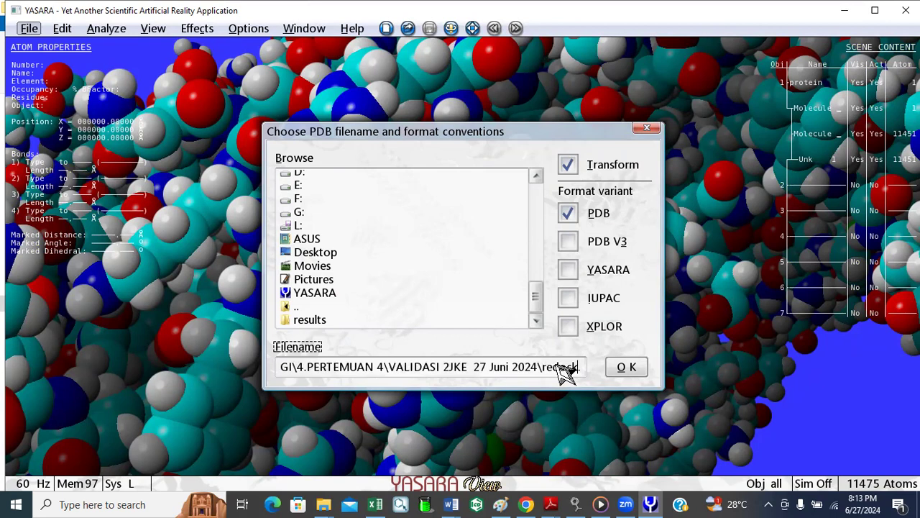
type("i")
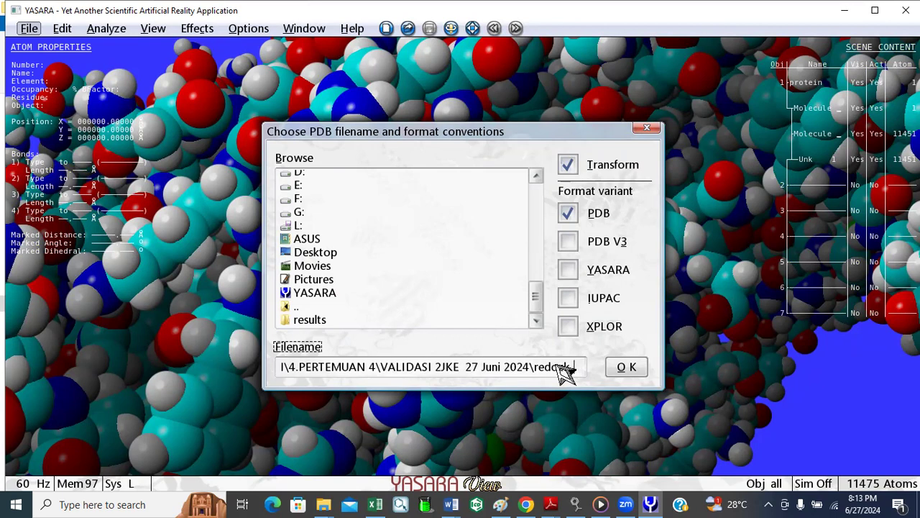
type("lk")
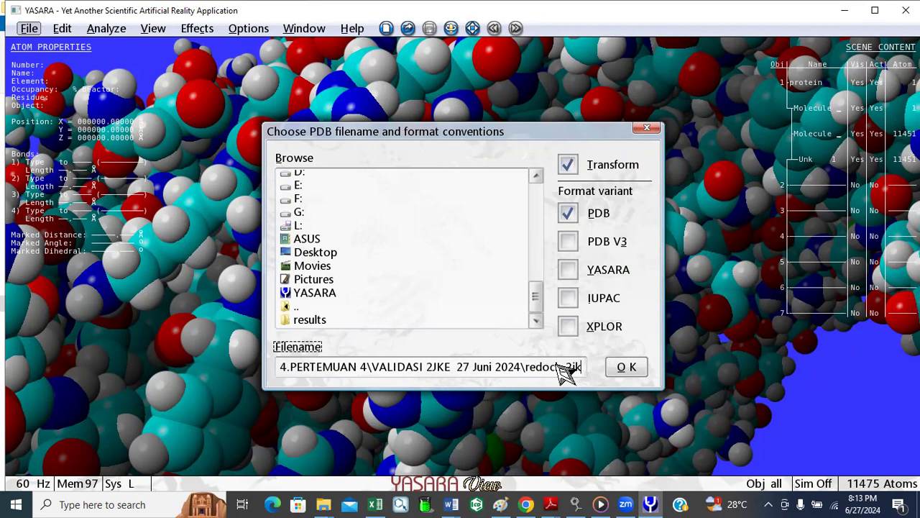
type("e")
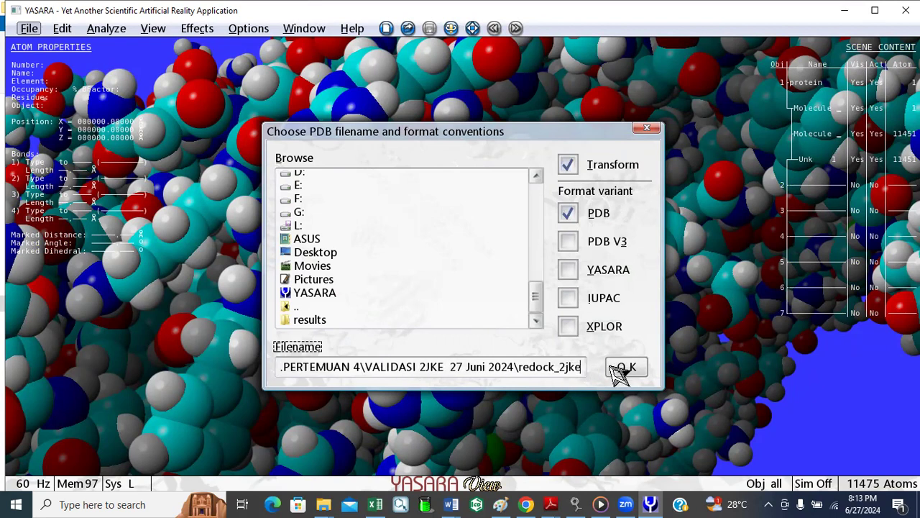
type(".pdb")
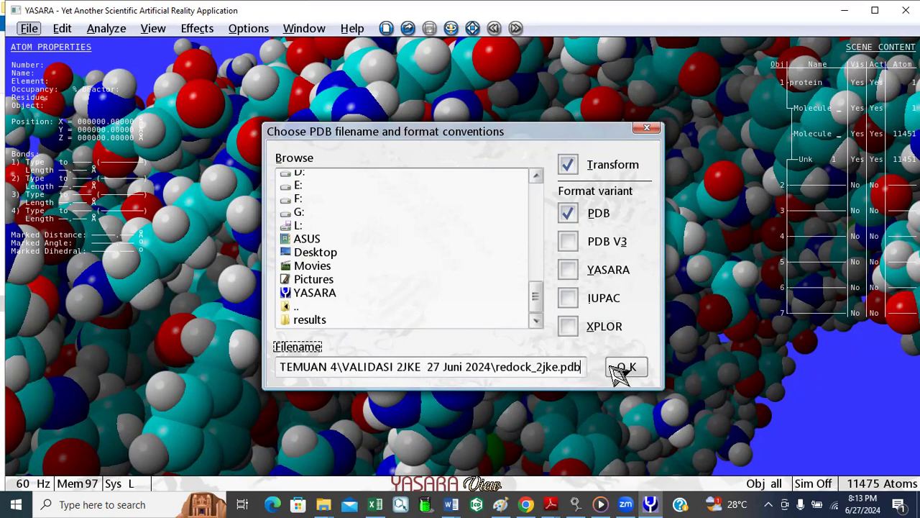
left_click(622, 368)
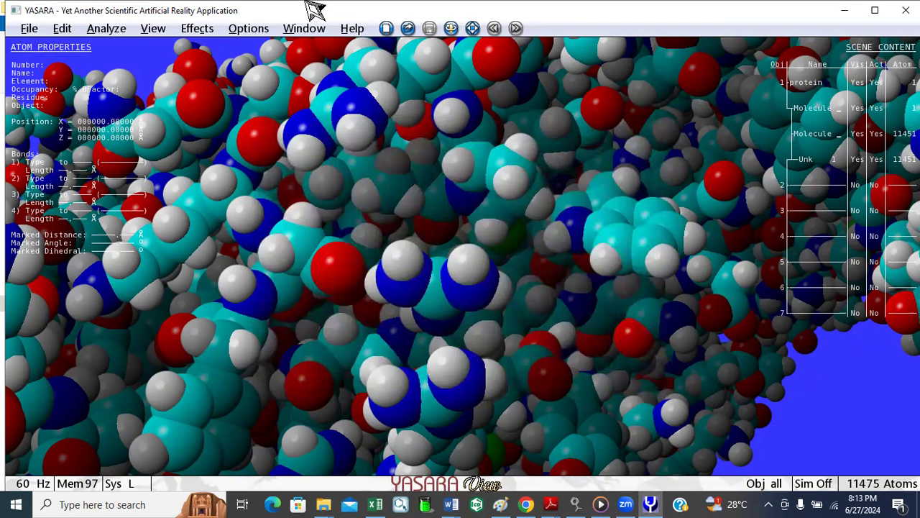
Start a new scene, clearing all data of the joined protein from the workspace
left_click(31, 28)
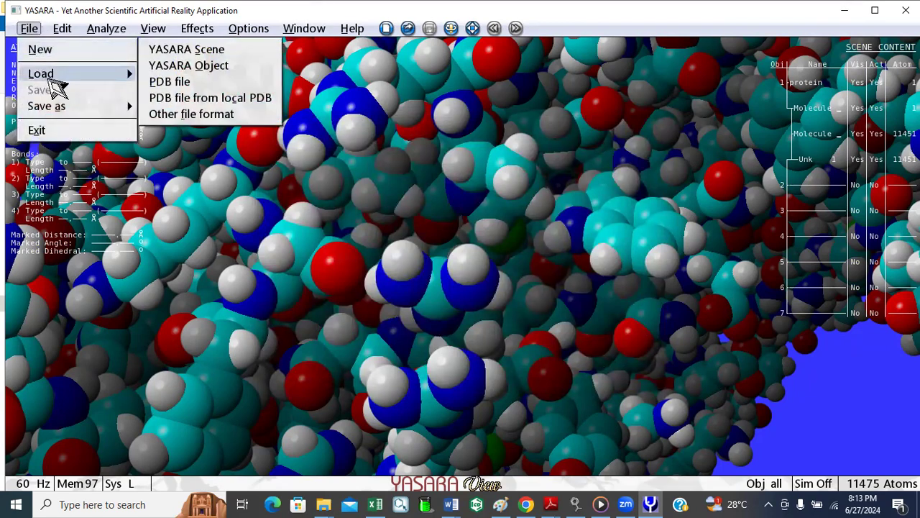
left_click(49, 51)
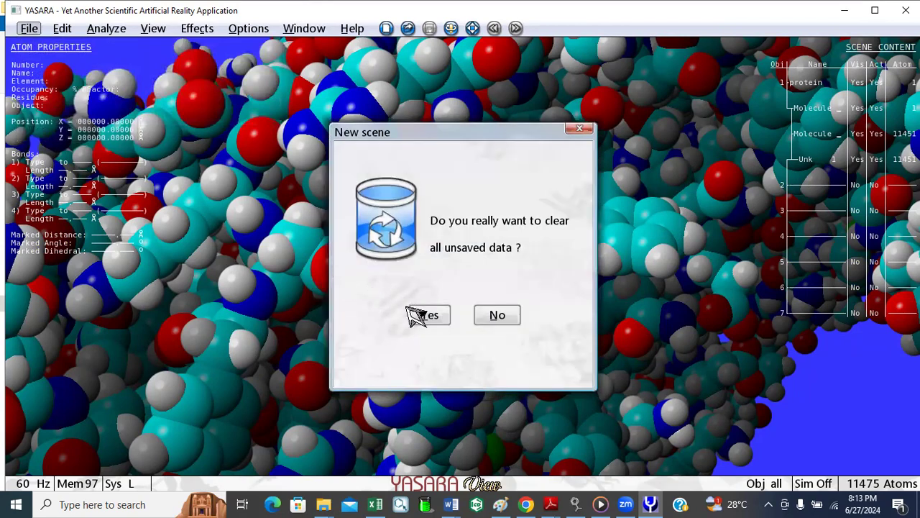
left_click(428, 319)
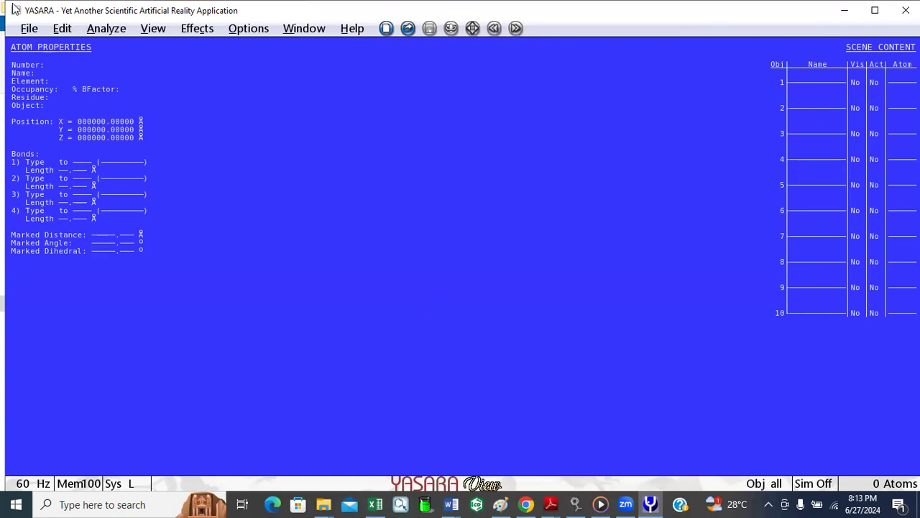
left_click(31, 30)
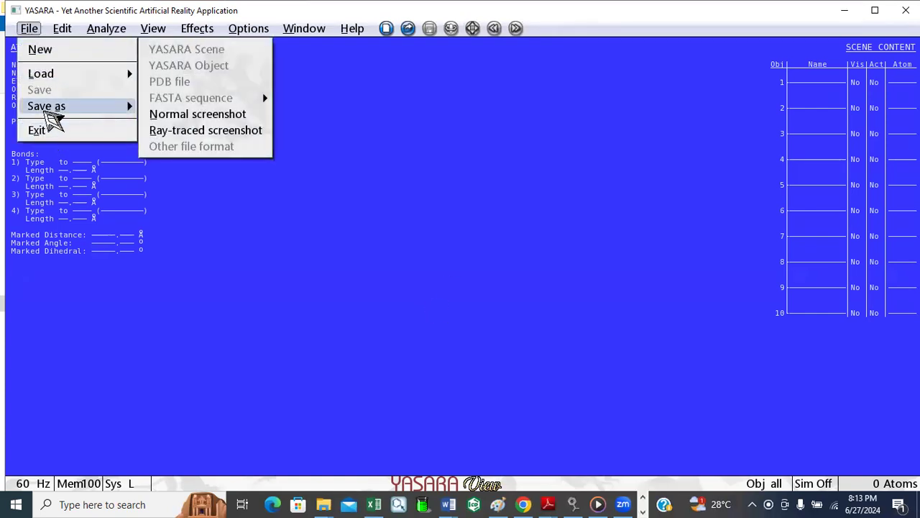
Import protein.mol2 from the Asam Galat_2JKE 27 Juni 2024 folder in the Sybyl Mol2 format
mouse_move(65, 78)
left_click(205, 115)
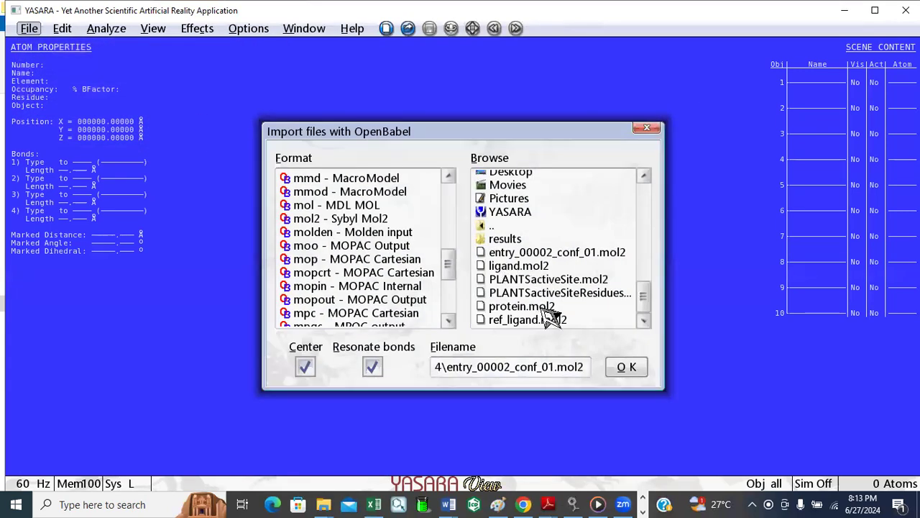
double_click(487, 226)
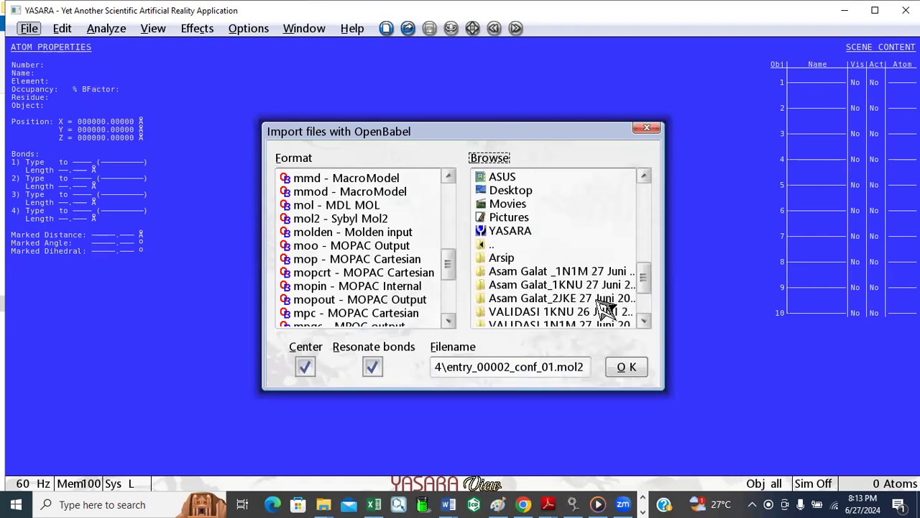
double_click(529, 311)
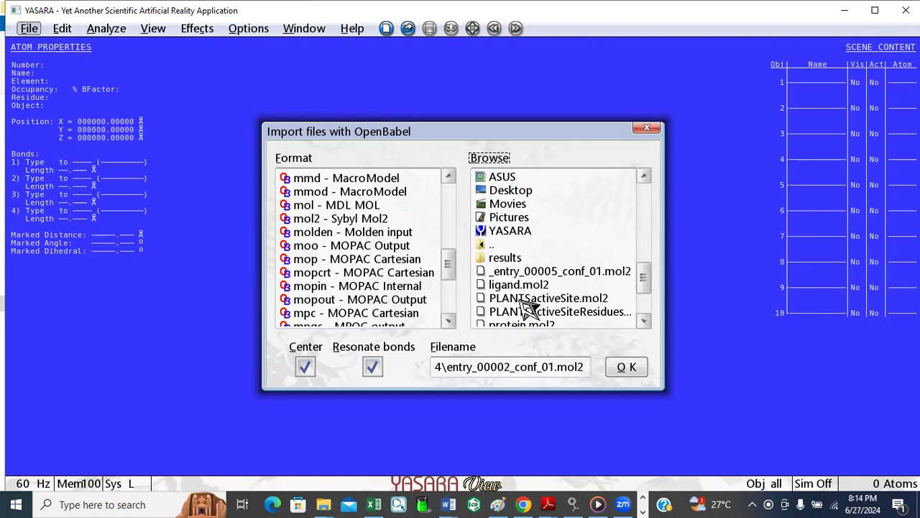
left_click(352, 218)
scroll(645, 283, "down", 1)
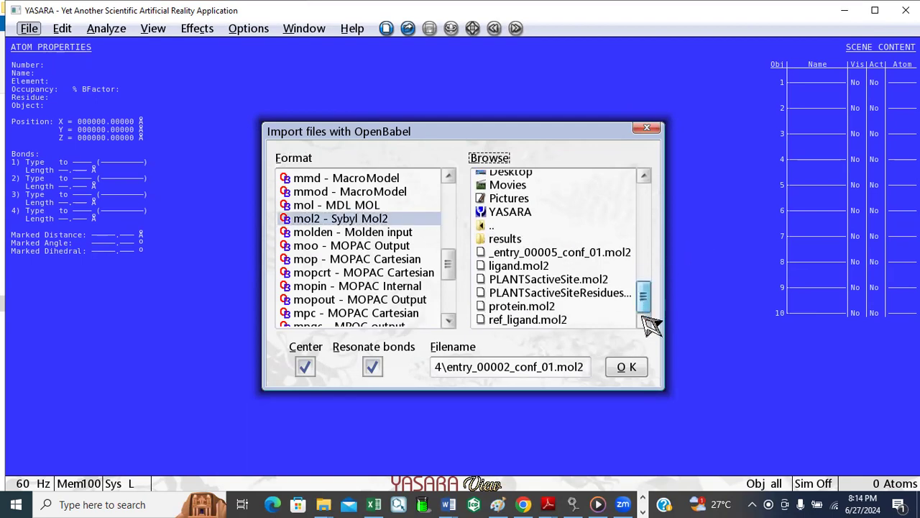
left_click(530, 307)
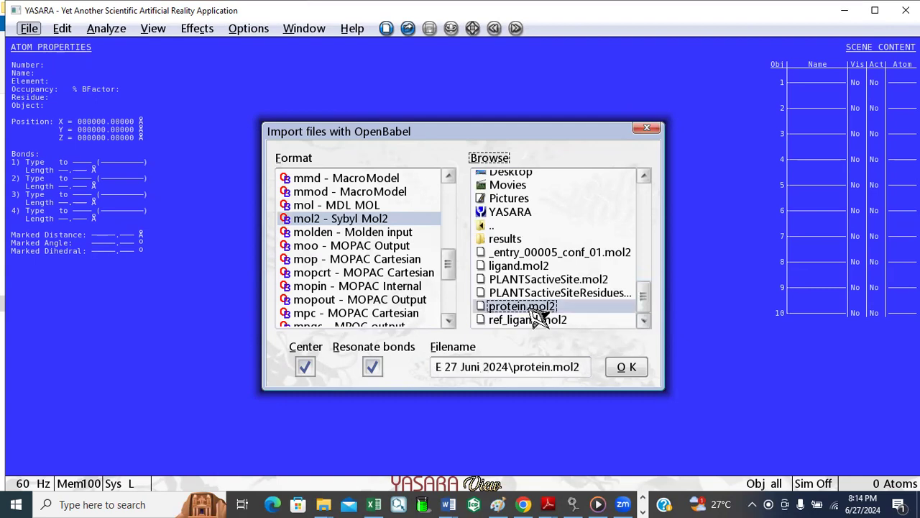
left_click(624, 368)
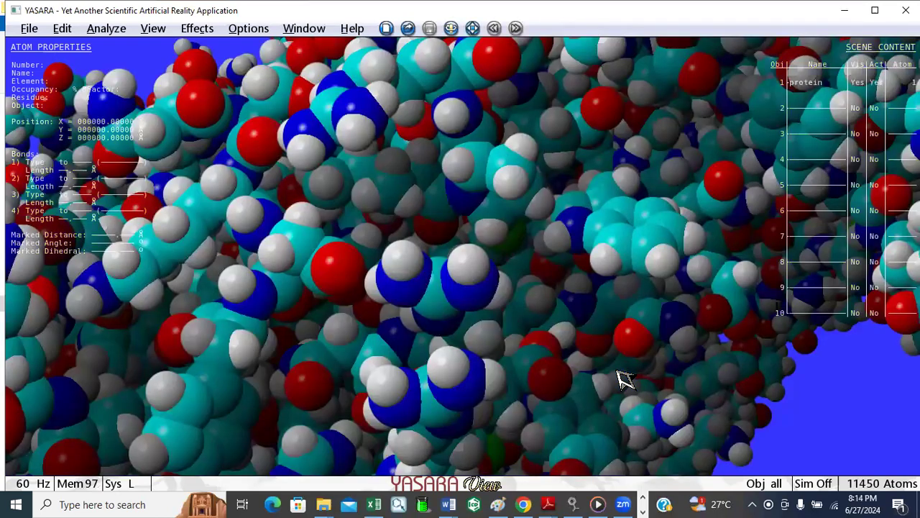
Import the ligand conformation _entry_00005_conf_01.mol2 from the same folder in the Sybyl Mol2 format
left_click(31, 29)
mouse_move(54, 76)
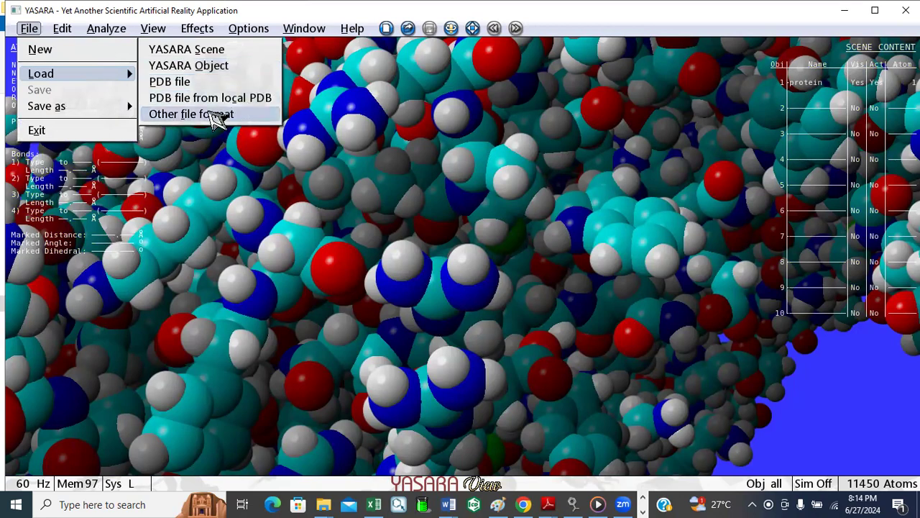
left_click(216, 114)
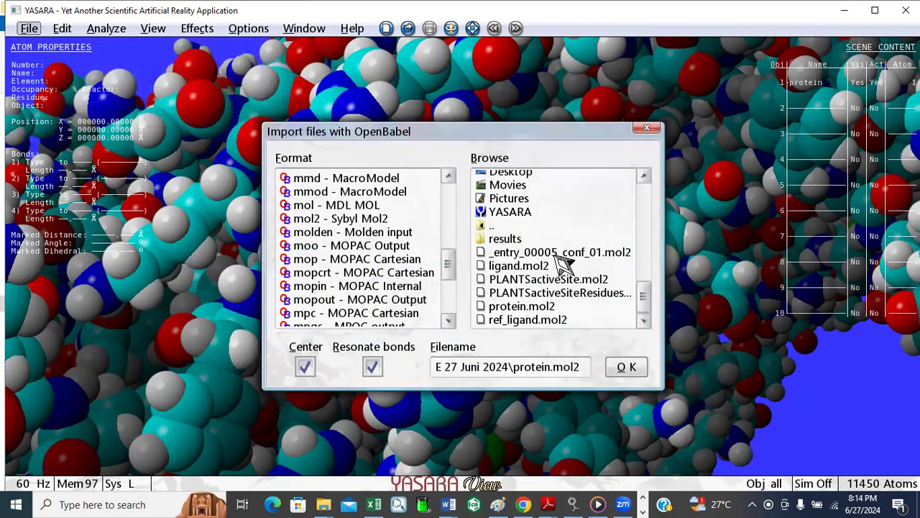
left_click(560, 253)
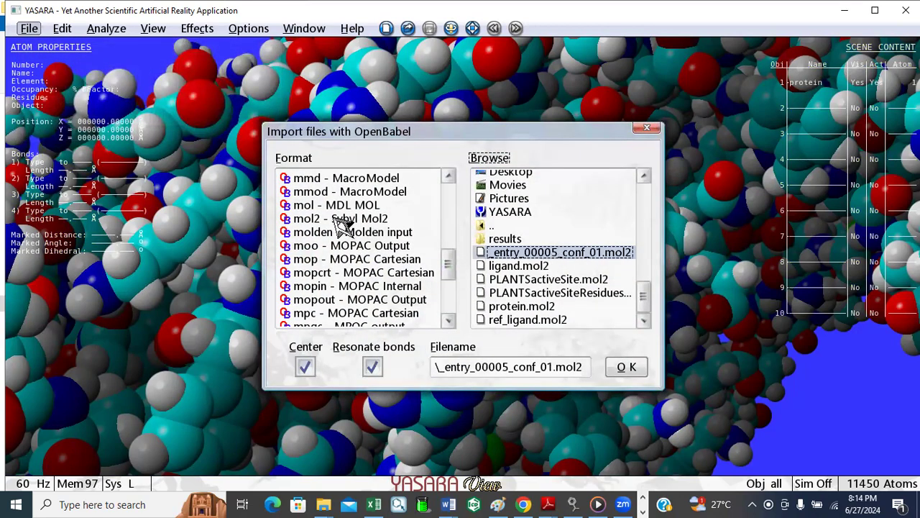
left_click(347, 218)
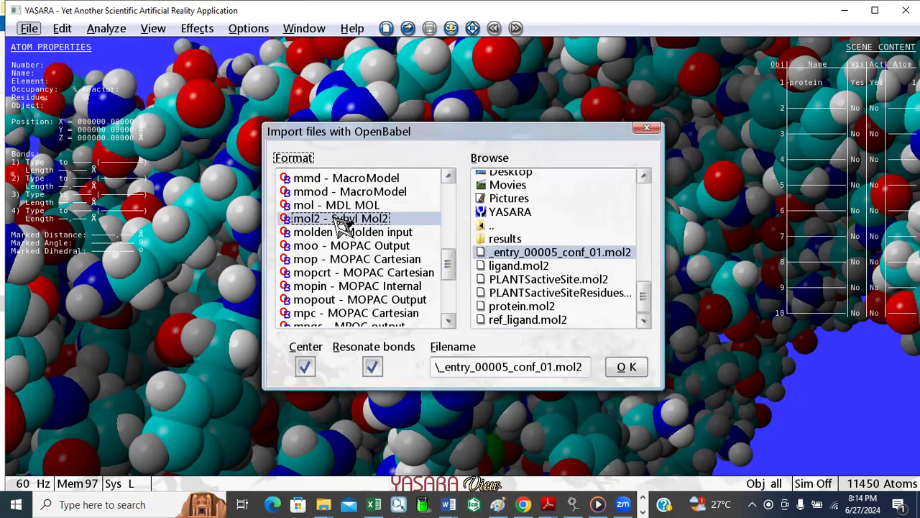
left_click(627, 369)
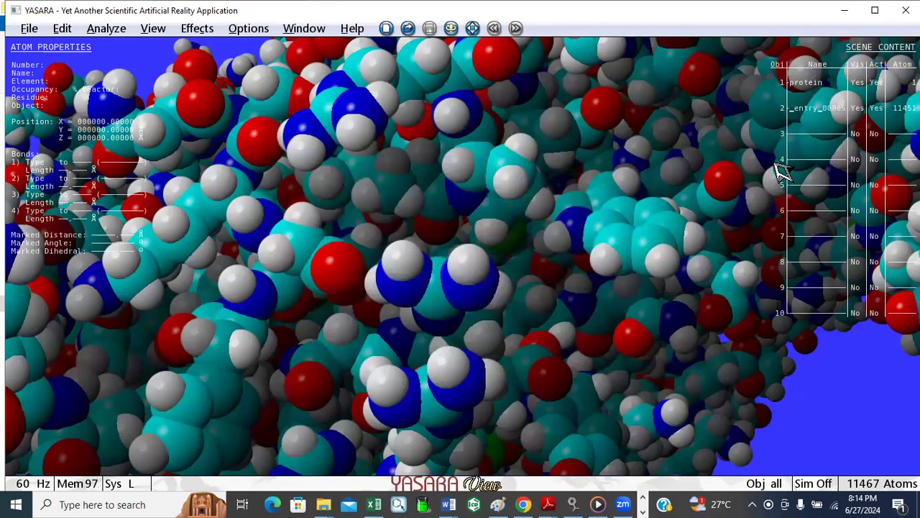
Join the _entry_00005 object to the protein object, with All for both selections and protein as the final joined object
left_click(61, 31)
mouse_move(89, 187)
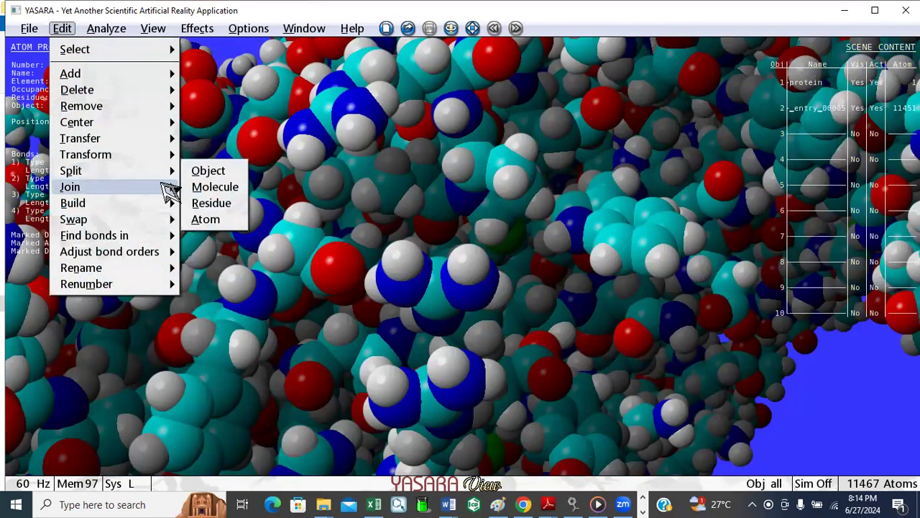
left_click(205, 172)
left_click(363, 192)
left_click(463, 179)
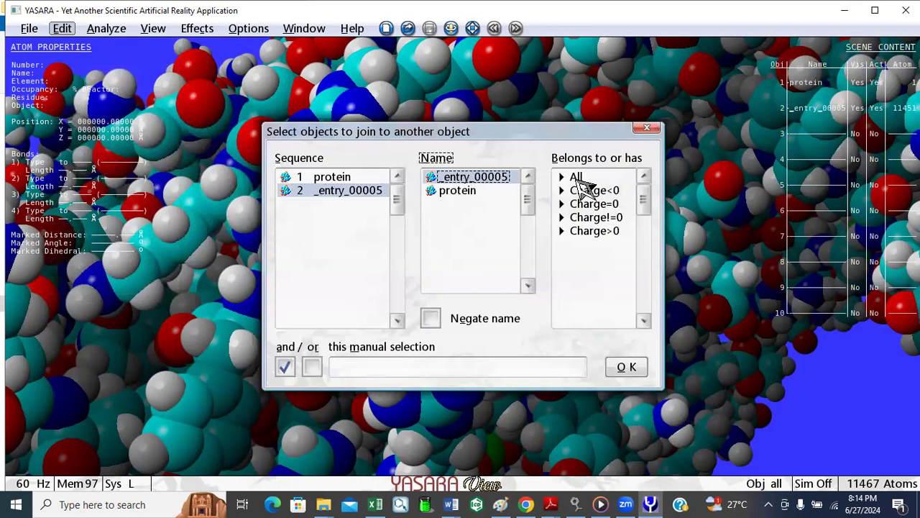
left_click(577, 178)
left_click(633, 366)
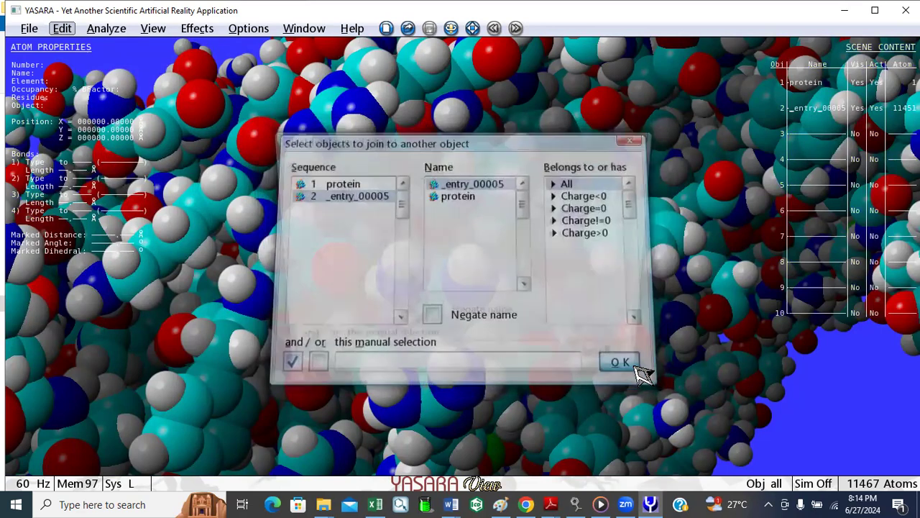
left_click(334, 179)
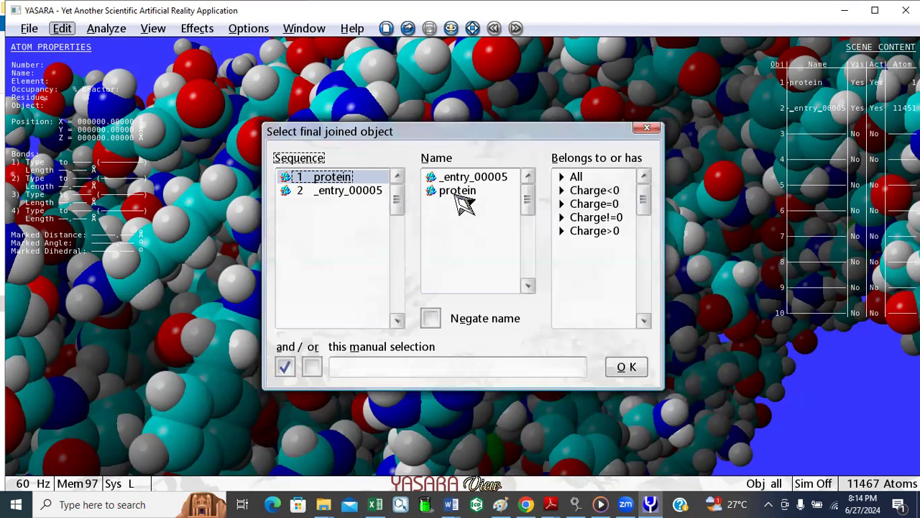
left_click(457, 192)
left_click(575, 177)
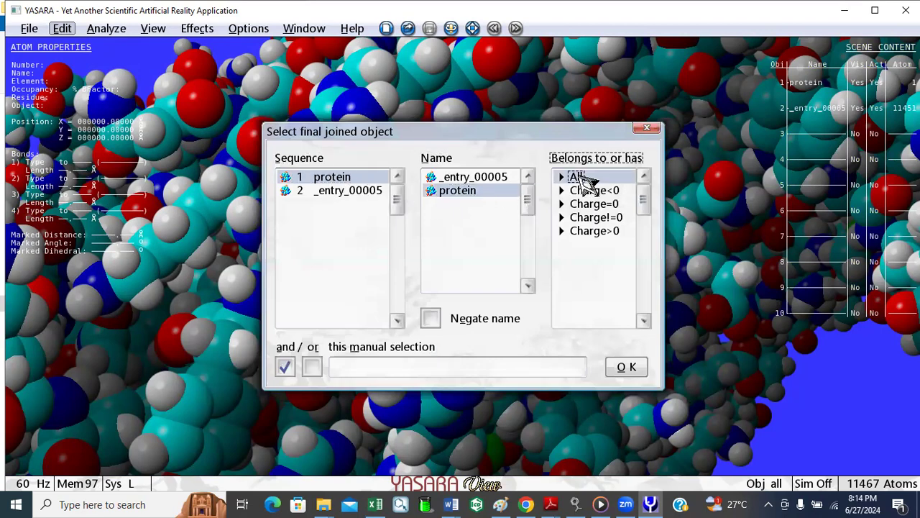
left_click(627, 367)
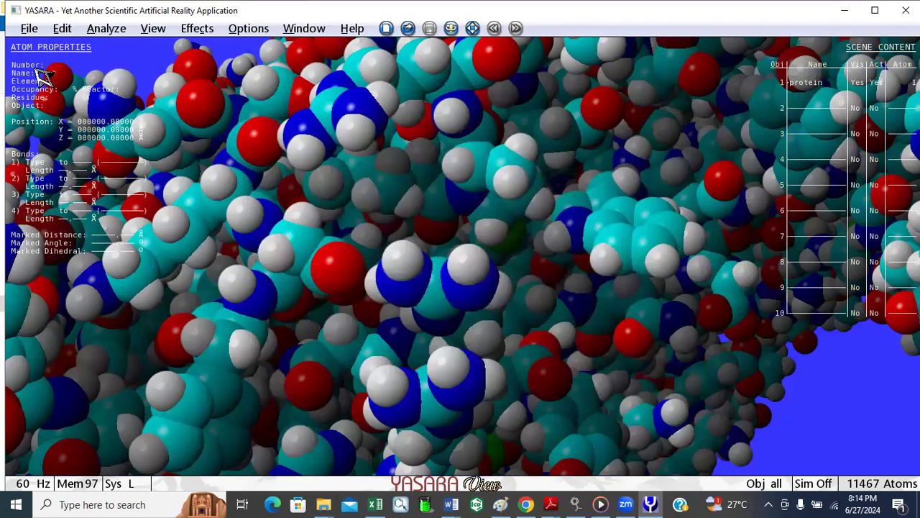
Start saving as a PDB file and choose the joined protein object, with All, as what to save
left_click(28, 28)
mouse_move(42, 108)
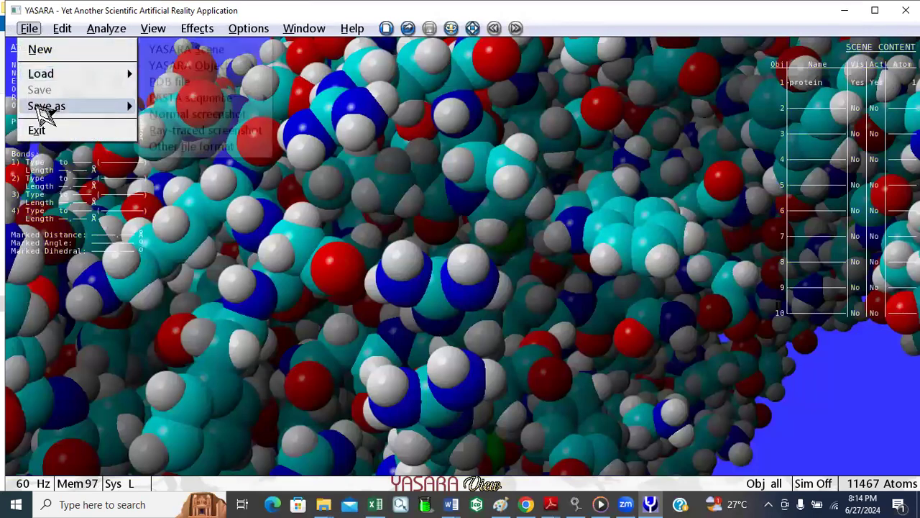
left_click(196, 83)
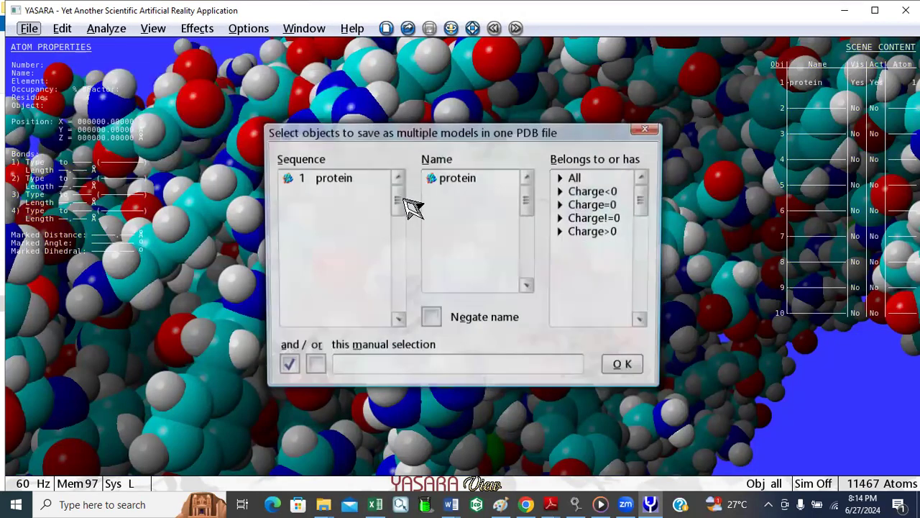
left_click(344, 179)
left_click(447, 179)
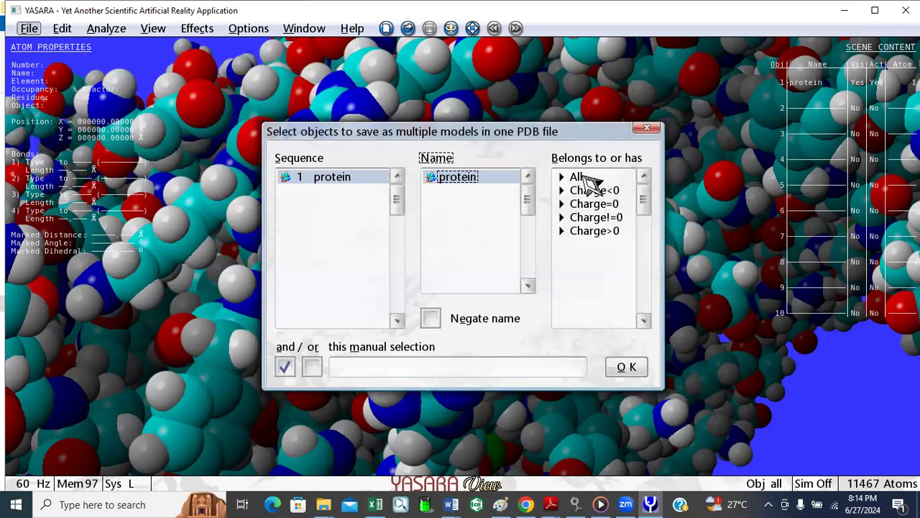
left_click(584, 176)
left_click(627, 366)
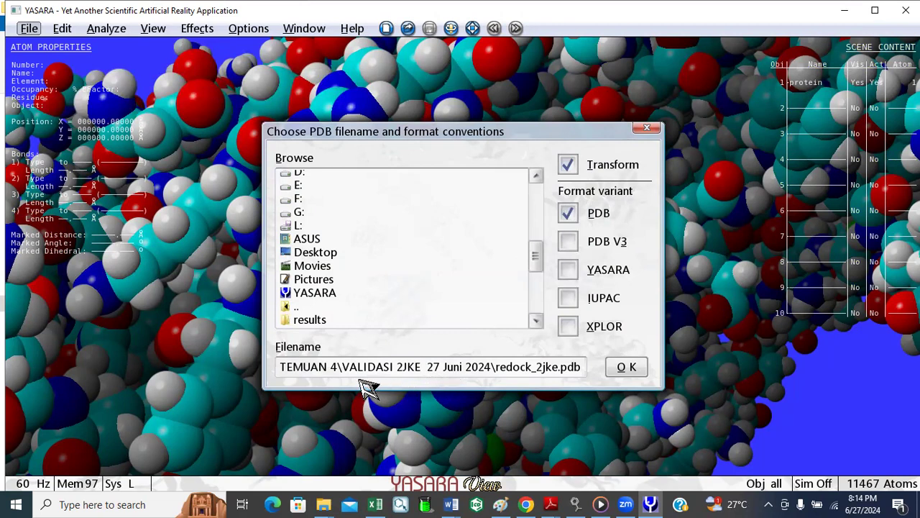
Save the joined object as asam galat_2jke.pdb in the Asam Galat_2JKE 27 Juni 2024 folder
double_click(290, 306)
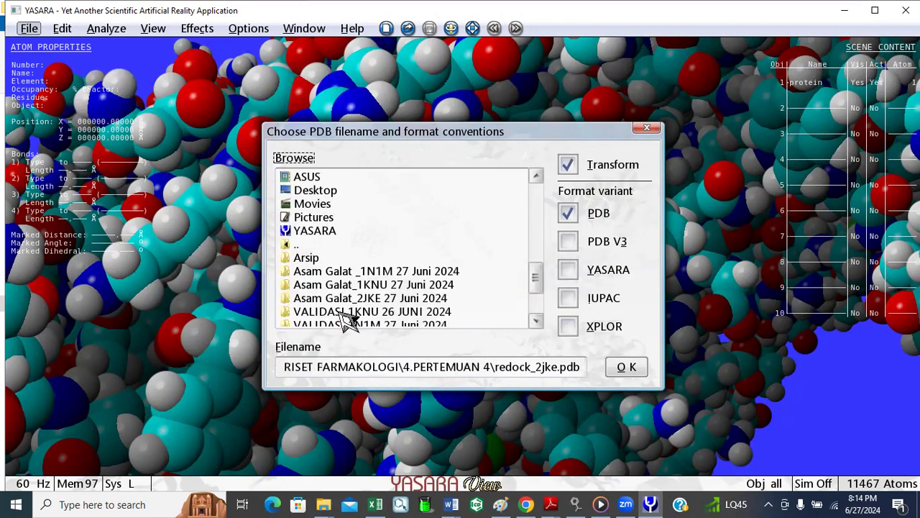
double_click(377, 297)
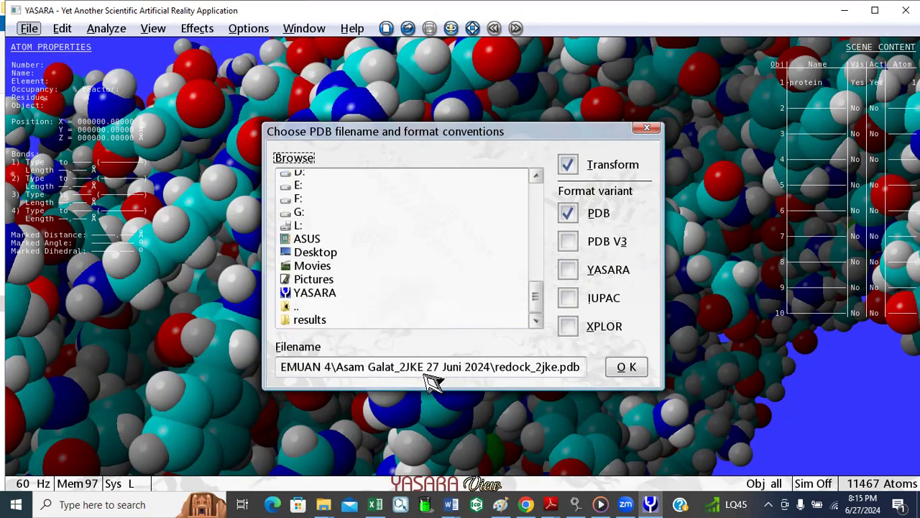
left_click(532, 368)
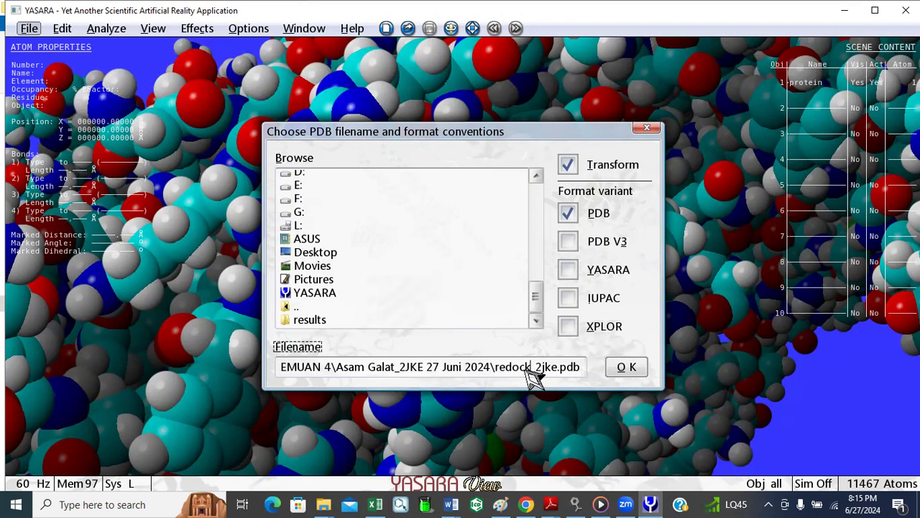
key("BackSpace")
key("BackSpace")
key("BackSpace")
key("BackSpace")
key("BackSpace")
key("BackSpace")
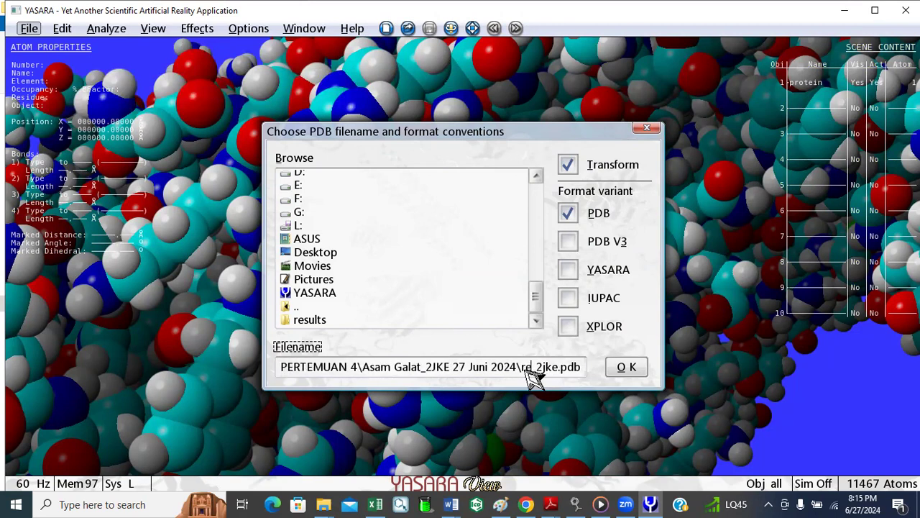
key("BackSpace")
type("asam g")
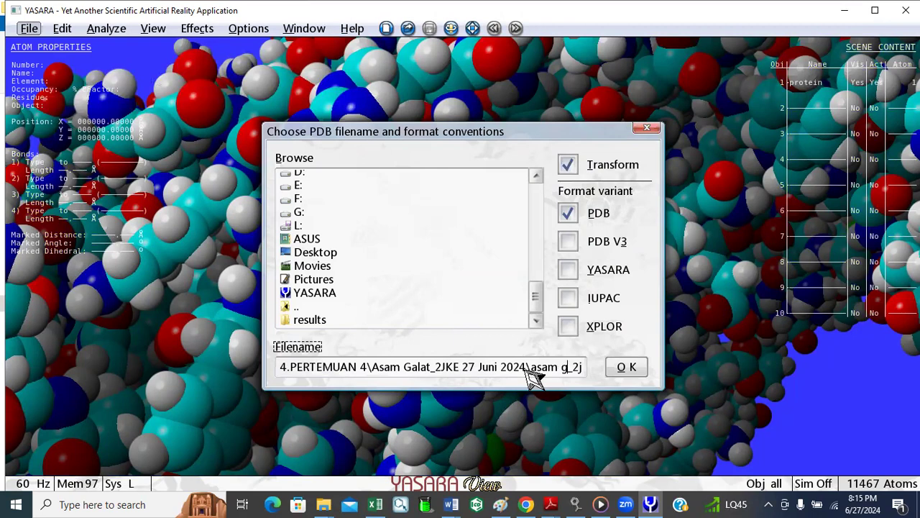
type("alat")
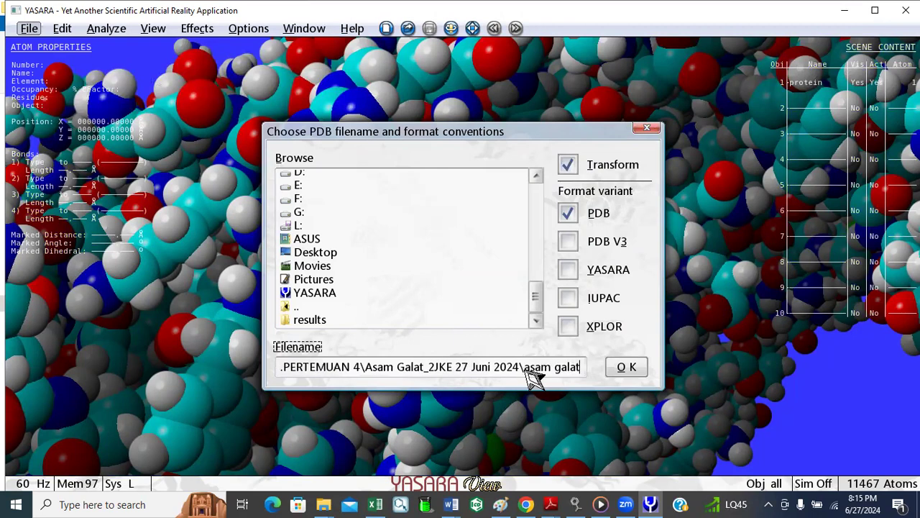
type("_")
key("Right")
key("Right")
key("Right")
key("Right")
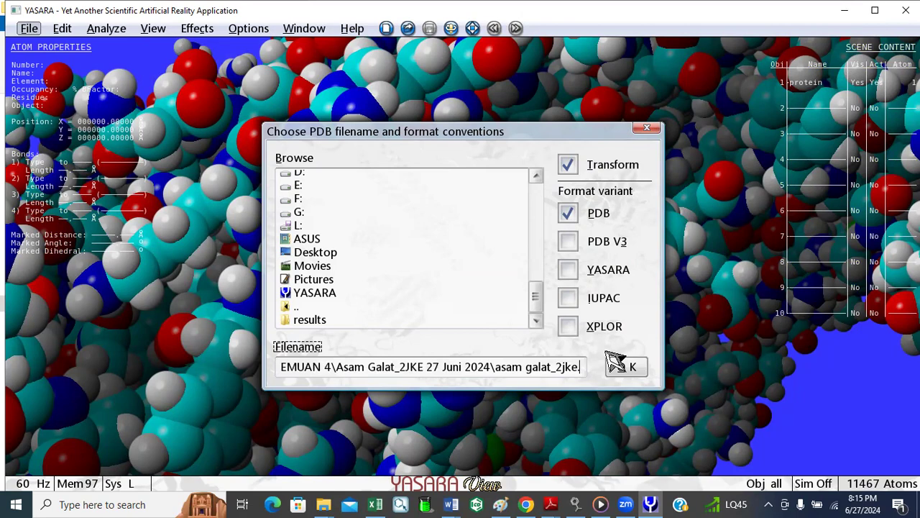
type("pdb")
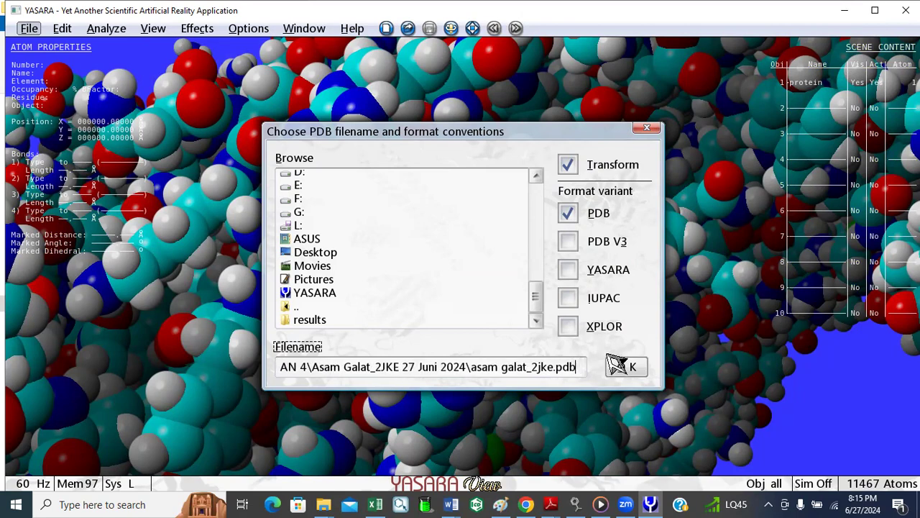
left_click(625, 367)
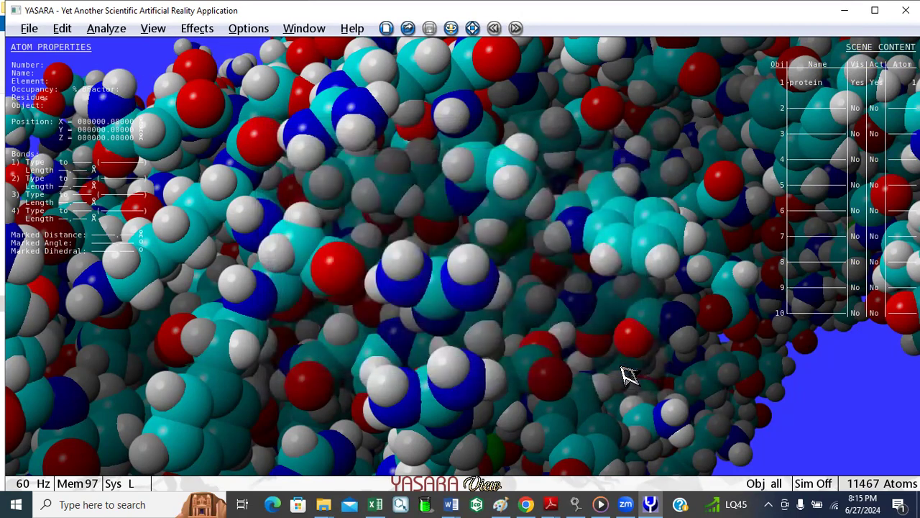
Start a new scene, clearing the joined gallic acid complex from the workspace
left_click(29, 29)
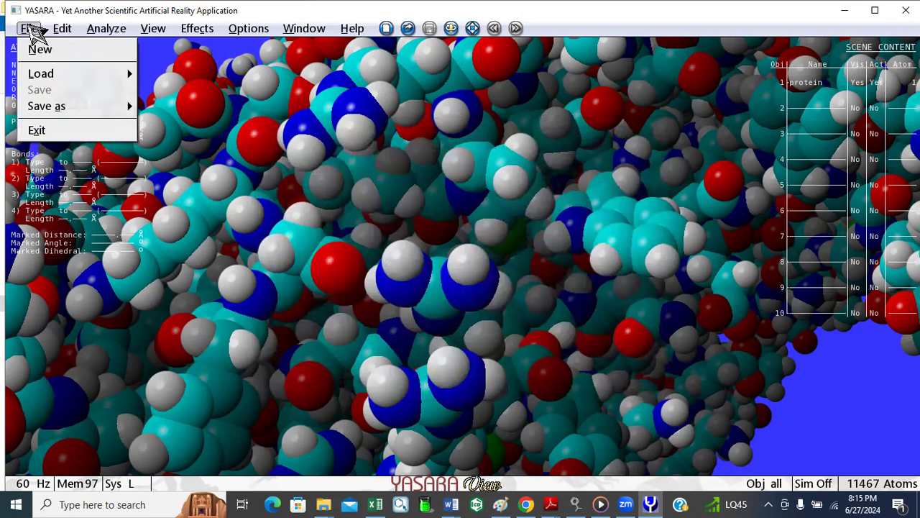
left_click(40, 52)
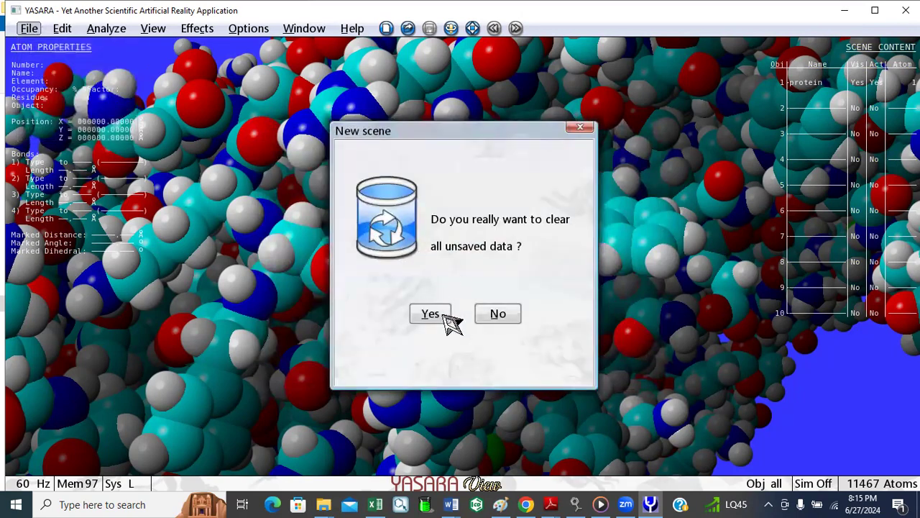
left_click(443, 315)
Import protein.mol2 from the VALIDASI 1N1M 27 Juni 2024 folder using the mol2 - Sybyl Mol2 format
left_click(28, 30)
mouse_move(38, 75)
left_click(208, 116)
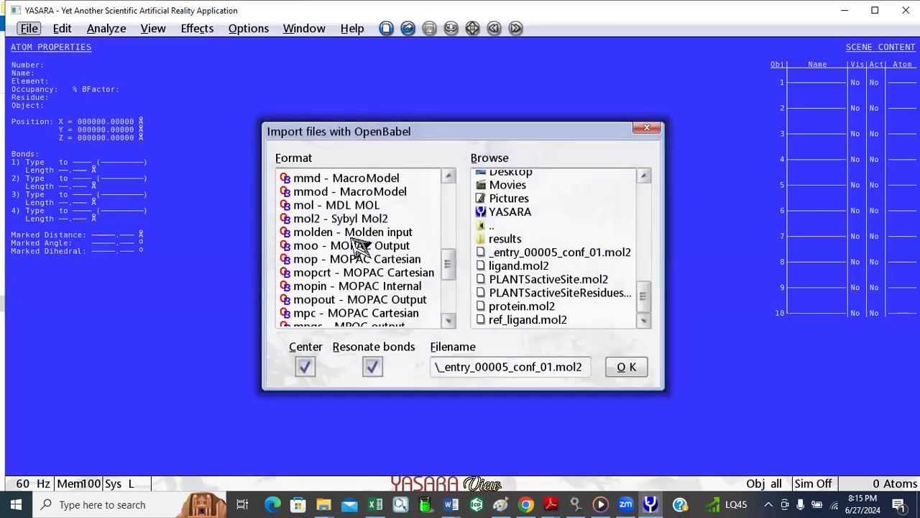
left_click(354, 219)
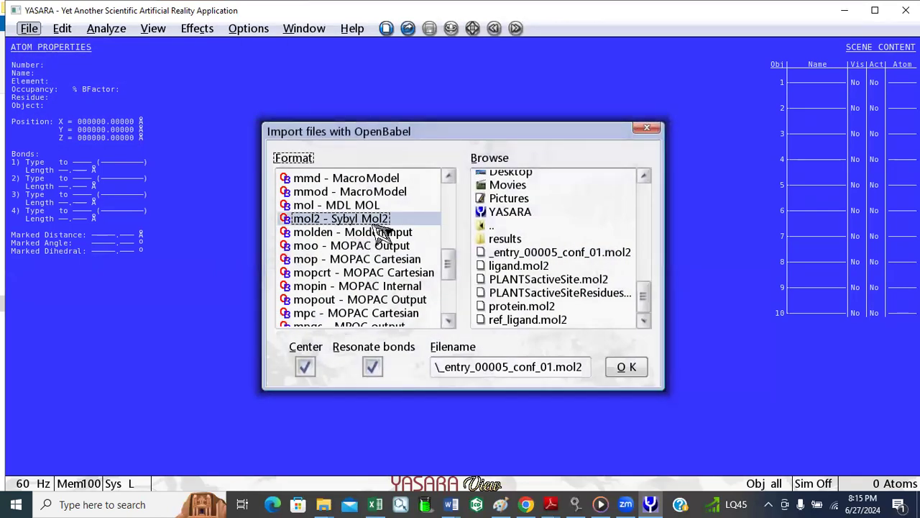
double_click(489, 227)
scroll(593, 302, "down", 1)
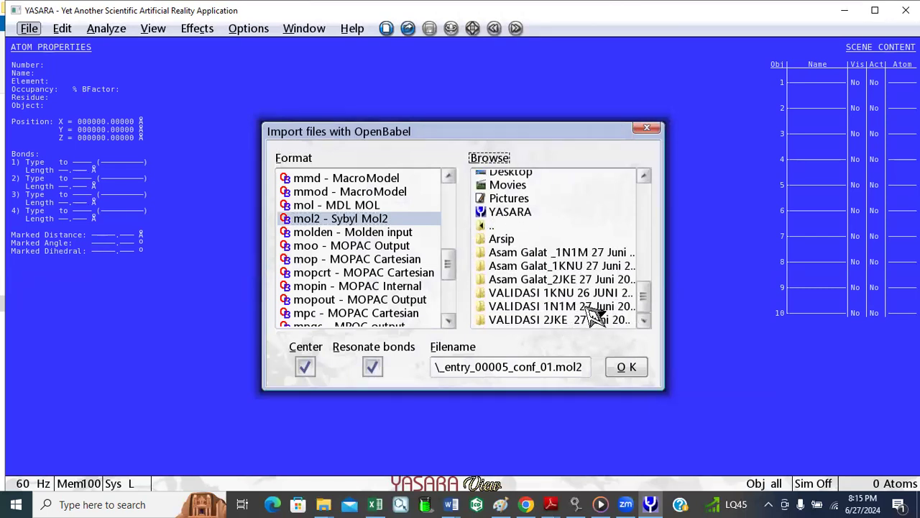
double_click(586, 306)
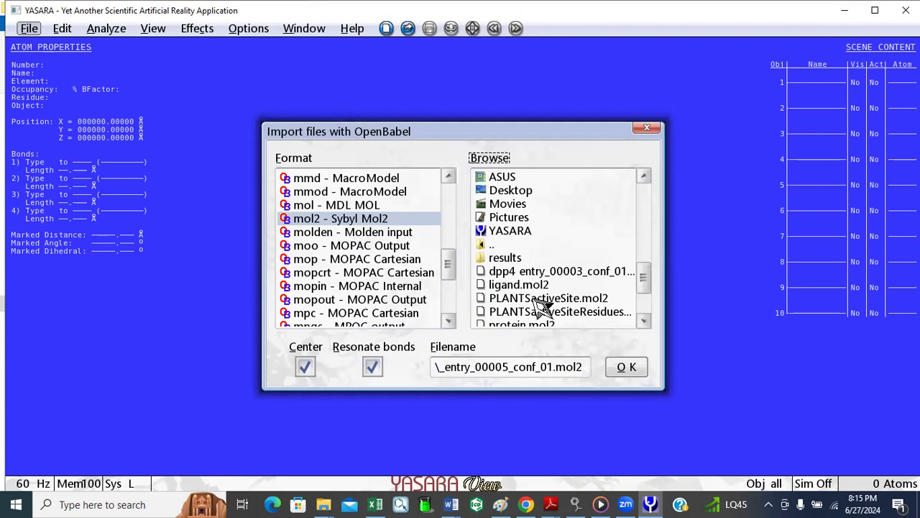
scroll(546, 312, "down", 1)
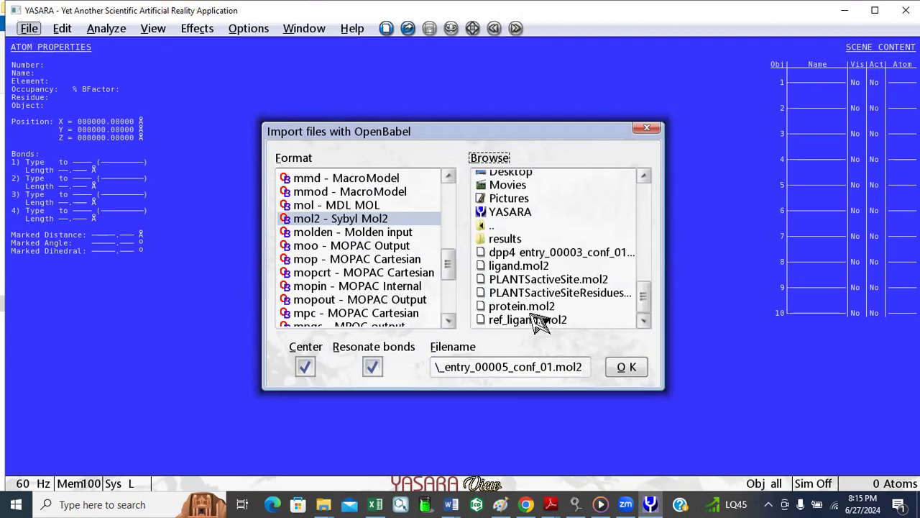
left_click(538, 308)
left_click(633, 371)
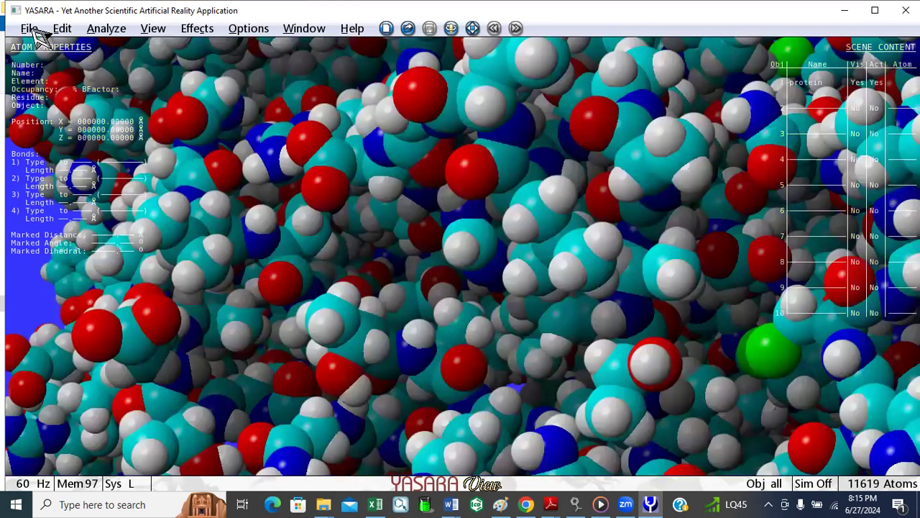
Import the ligand conformation dpp4 entry_00003_conf_01.mol2 from the same folder in mol2 - Sybyl Mol2 format
left_click(31, 29)
mouse_move(43, 72)
left_click(206, 113)
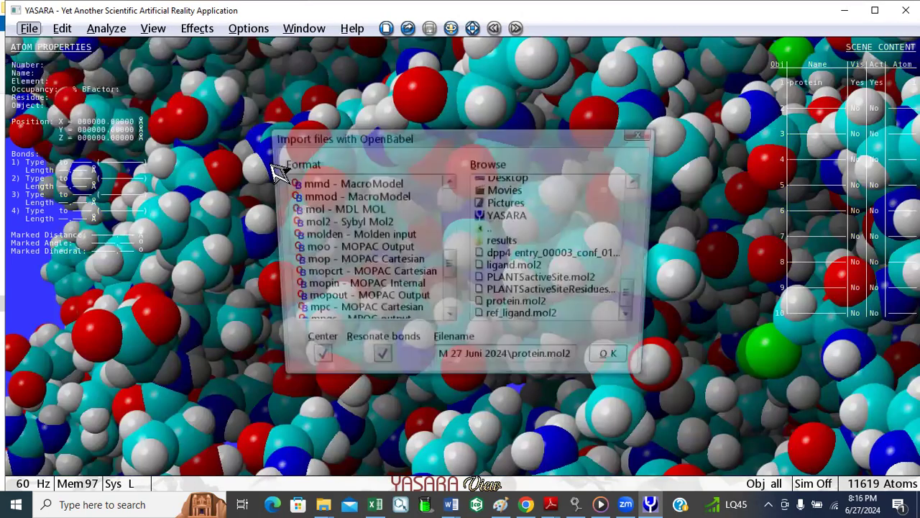
left_click(528, 254)
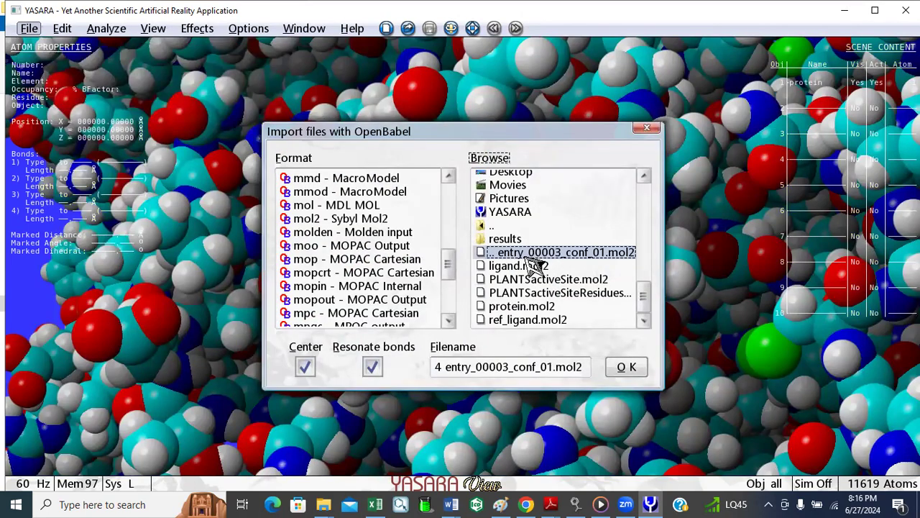
left_click(363, 219)
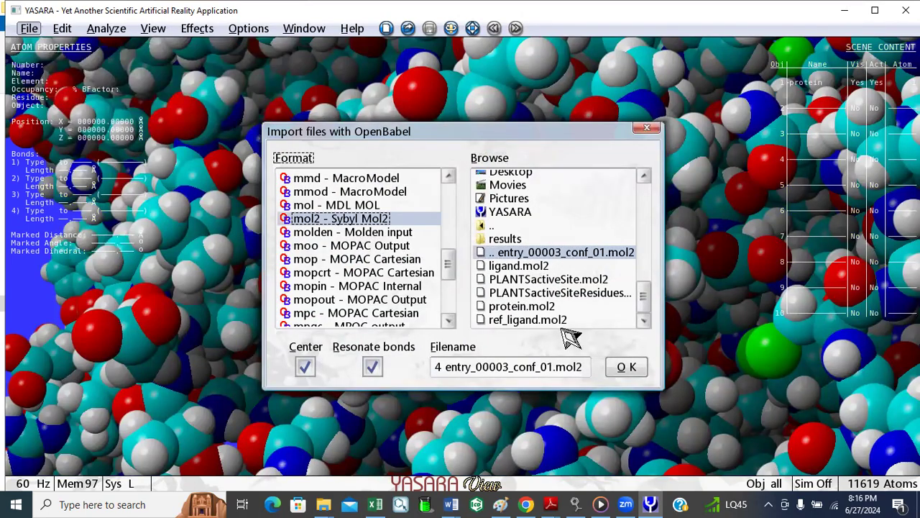
left_click(630, 373)
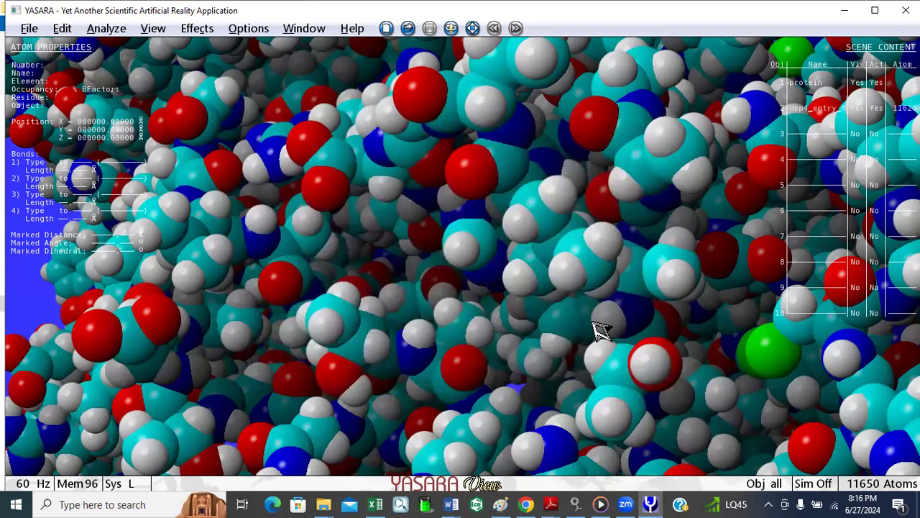
Join the dpp4_entry_0 object to the protein object, with All for both selections and protein as the final joined object
left_click(62, 29)
mouse_move(97, 186)
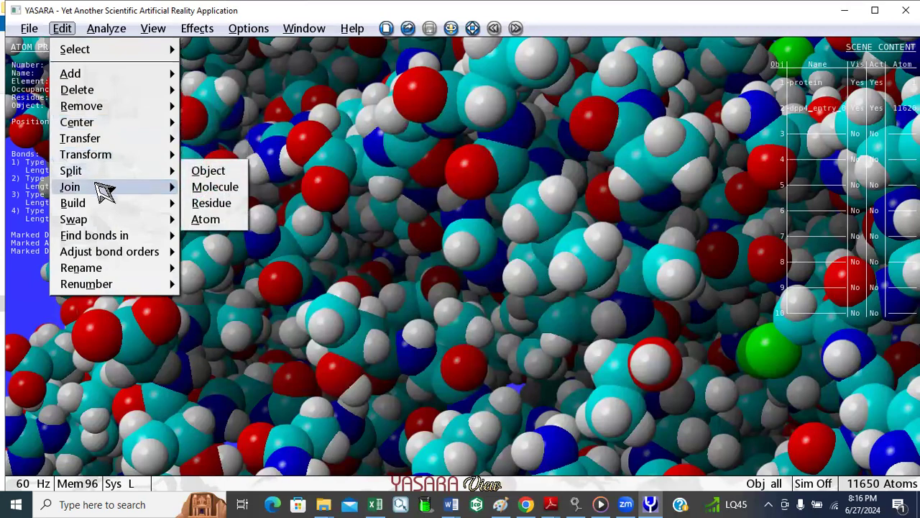
left_click(219, 187)
left_click(338, 191)
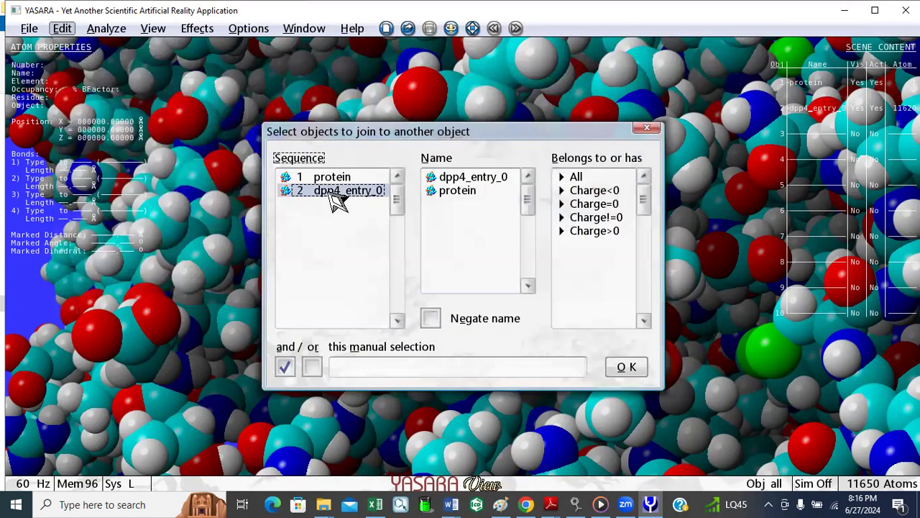
left_click(465, 178)
left_click(601, 184)
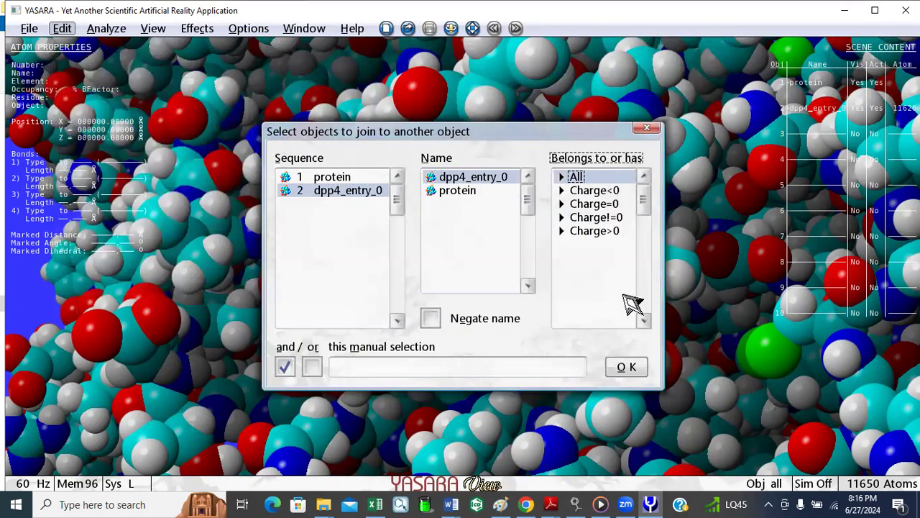
left_click(627, 367)
left_click(329, 177)
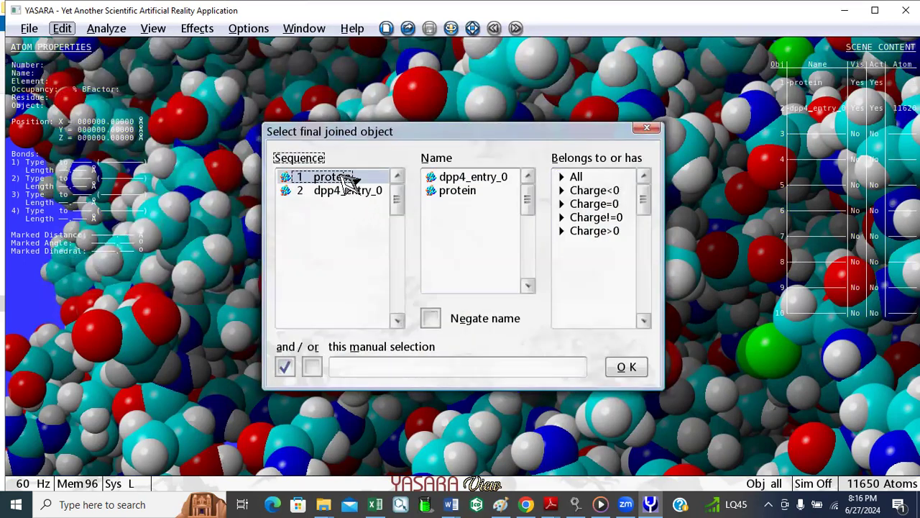
left_click(457, 191)
left_click(596, 184)
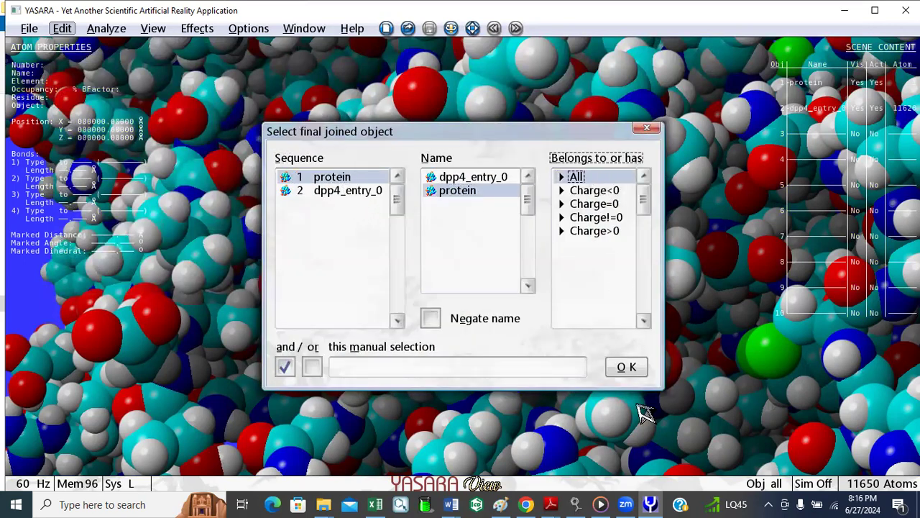
left_click(627, 368)
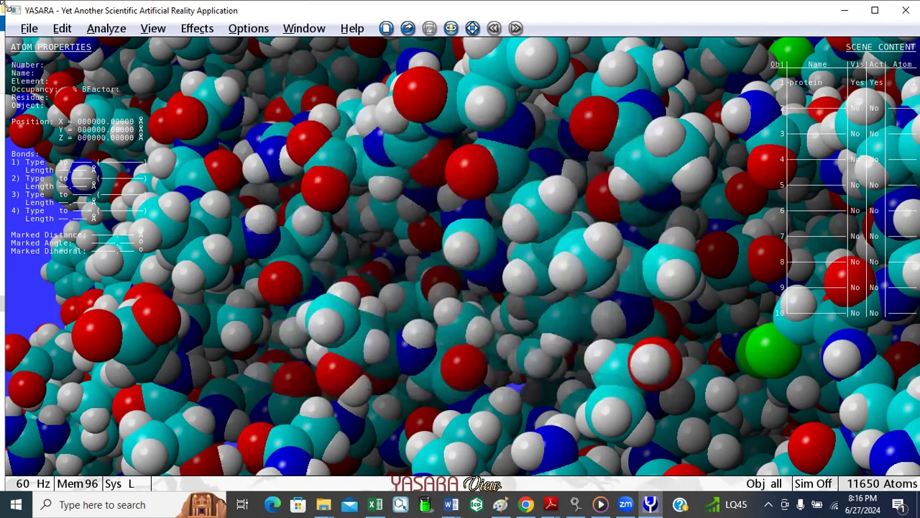
Start saving as a PDB file and choose the joined protein object, with All, as what to save
left_click(30, 30)
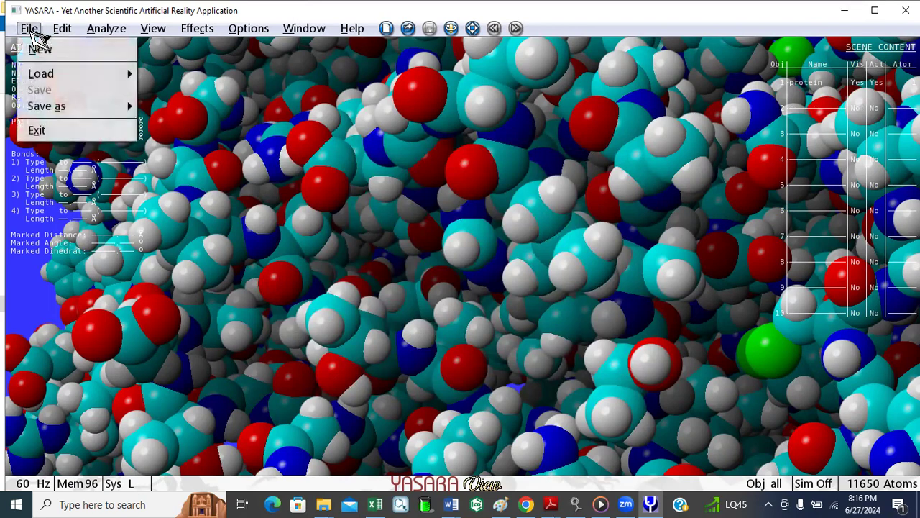
mouse_move(42, 78)
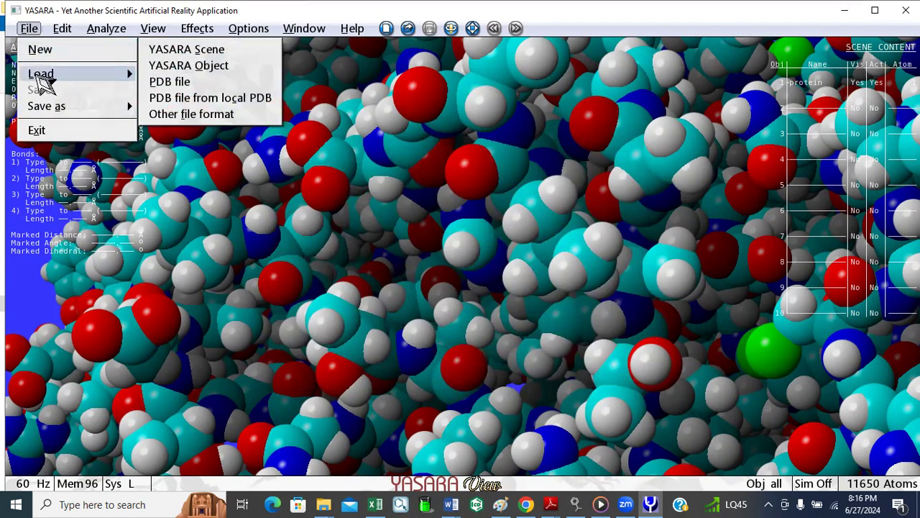
left_click(62, 29)
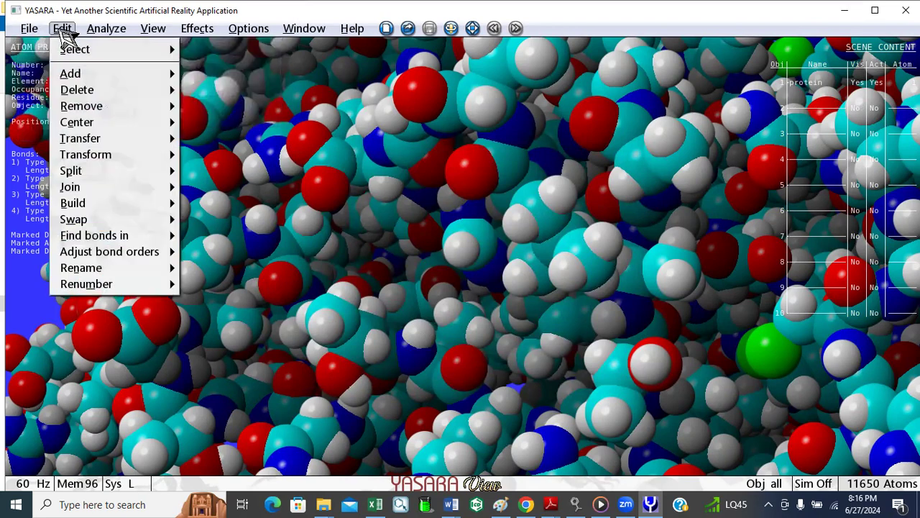
mouse_move(29, 28)
mouse_move(56, 108)
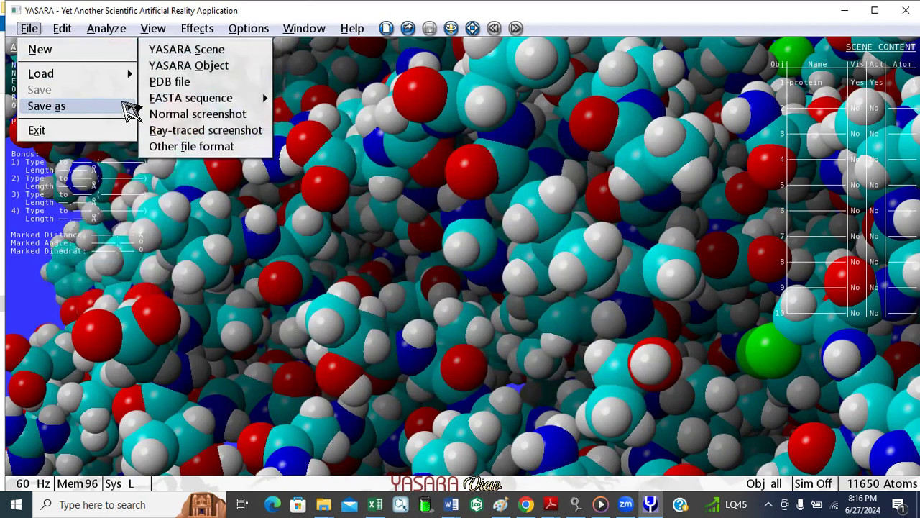
left_click(176, 82)
left_click(344, 177)
left_click(454, 179)
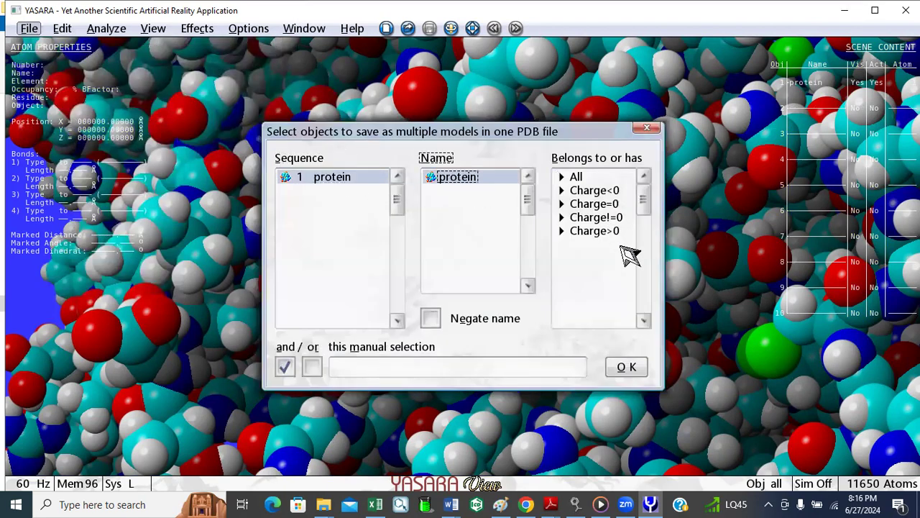
left_click(578, 177)
left_click(635, 368)
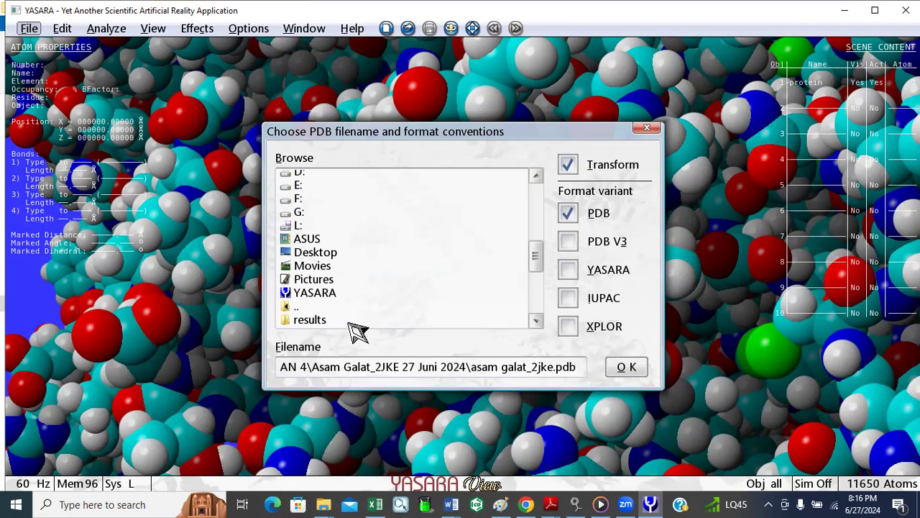
Set the PDB file's save location to the VALIDASI 1N1M 27 Juni 2024 folder
double_click(295, 308)
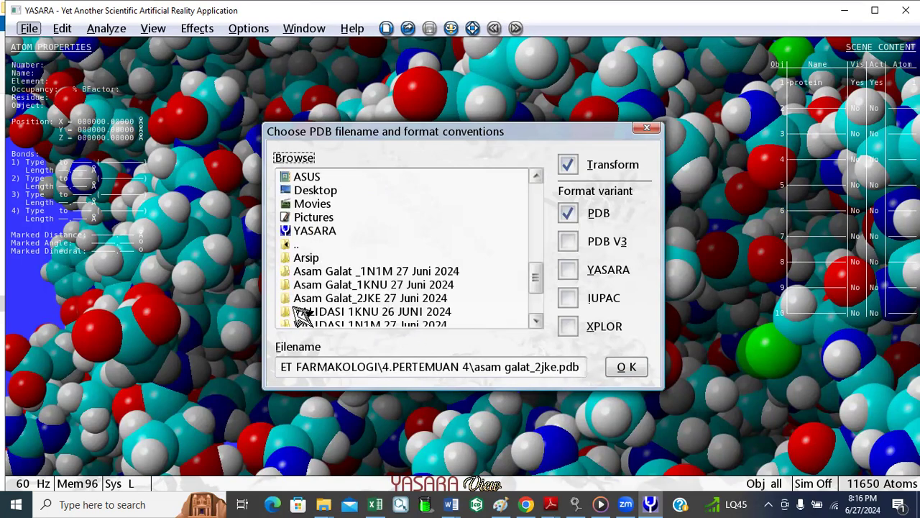
scroll(363, 320, "down", 1)
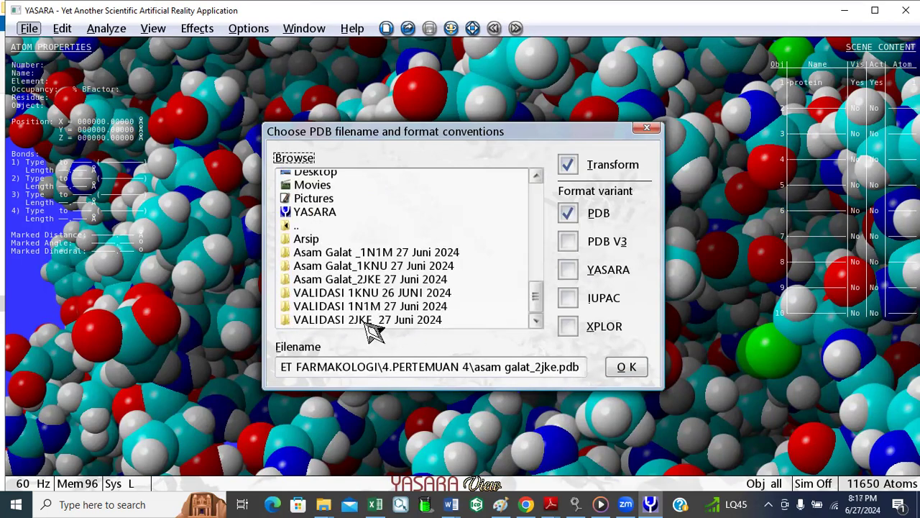
double_click(394, 311)
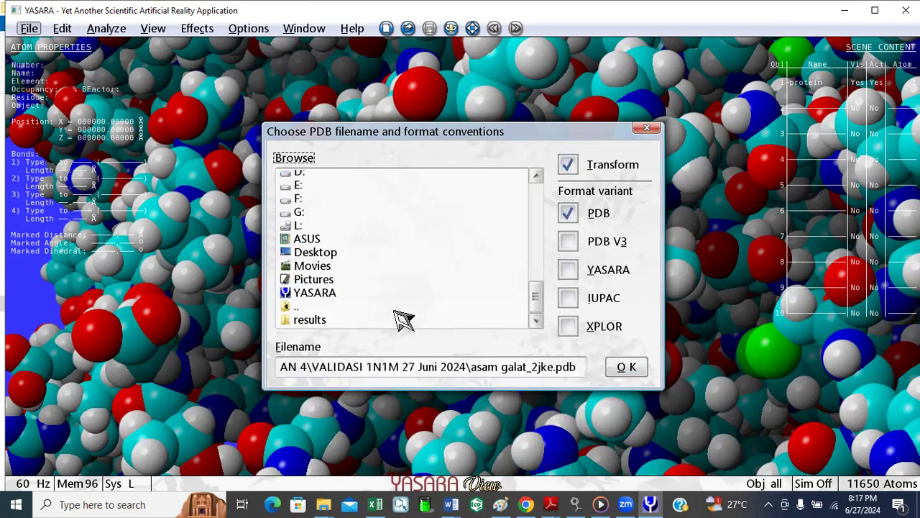
Replace the file name with redocking_1n1m, keeping the .pdb extension
left_click(557, 366)
key("BackSpace")
key("BackSpace")
key("BackSpace")
key("BackSpace")
key("BackSpace")
key("BackSpace")
key("BackSpace")
key("BackSpace")
key("BackSpace")
key("BackSpace")
key("BackSpace")
key("BackSpace")
key("BackSpace")
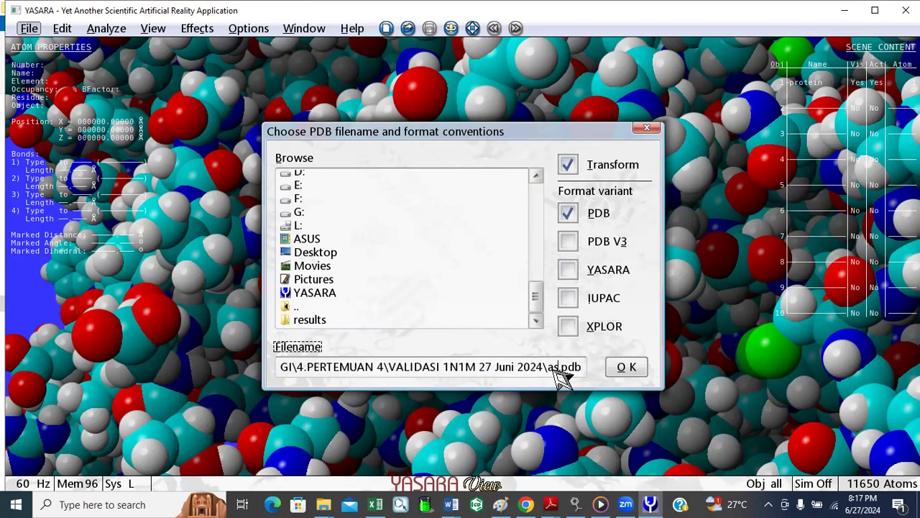
key("BackSpace")
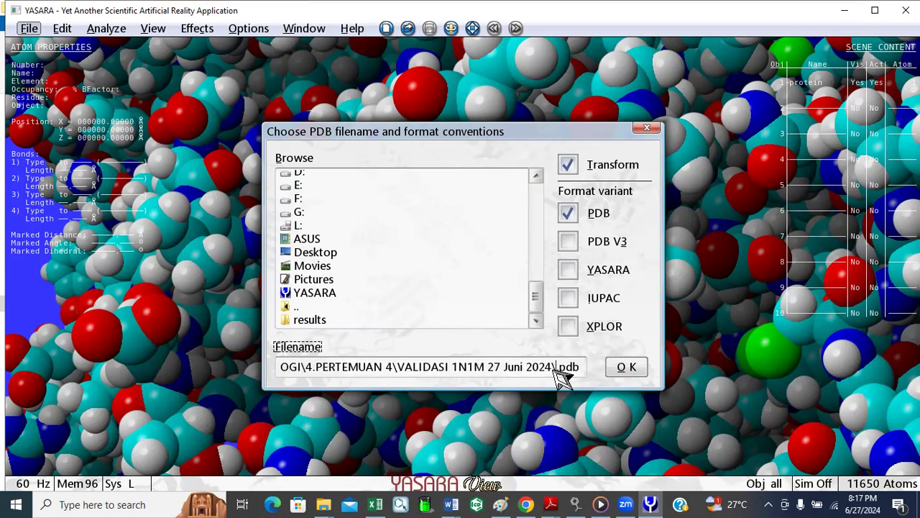
type("redocki")
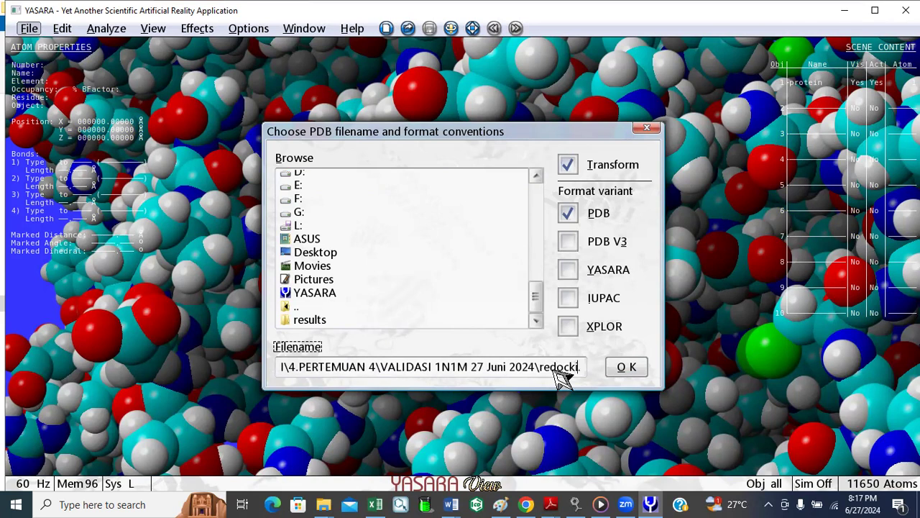
type("nd")
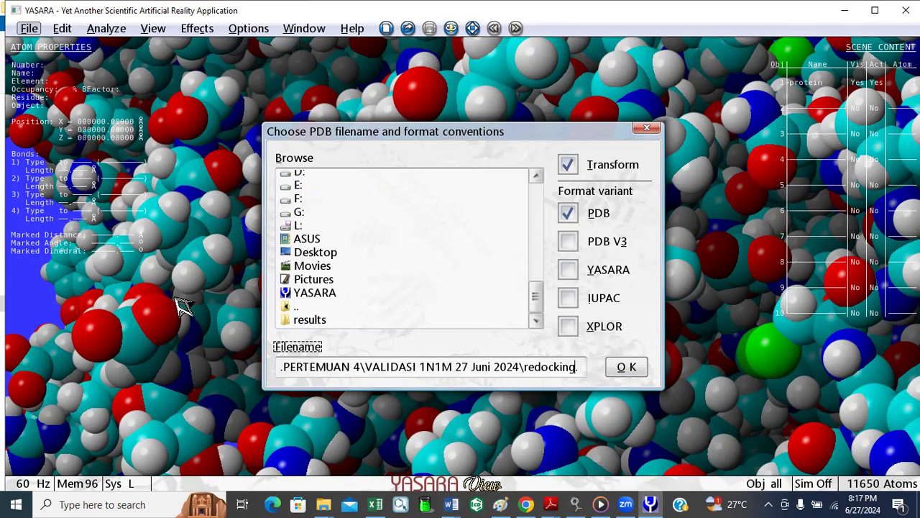
type("1")
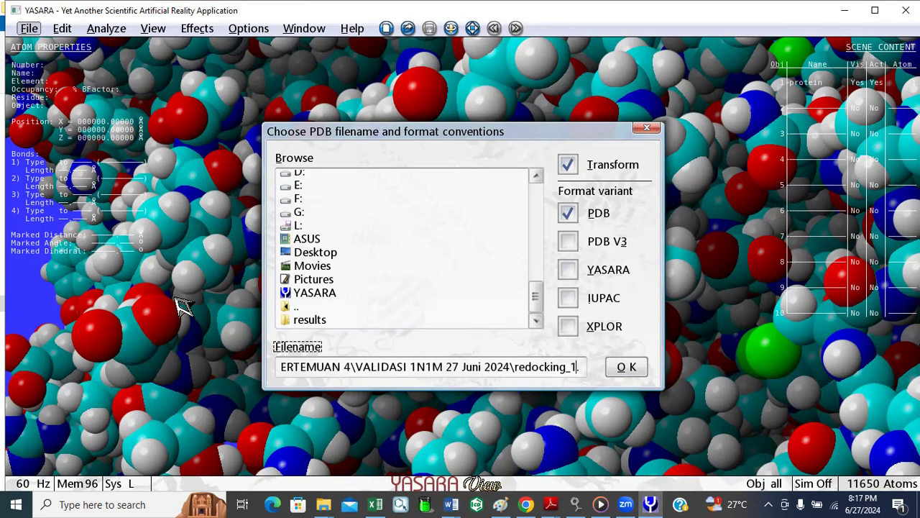
type(".n1m")
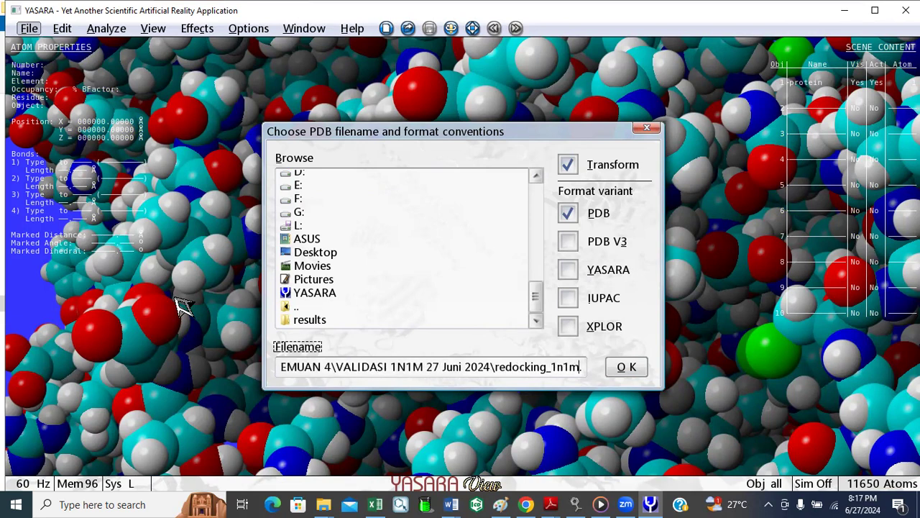
Save the protein structure as the PDB file redocking_1n1m.pdb and clear the scene for a new one
type(".pdb")
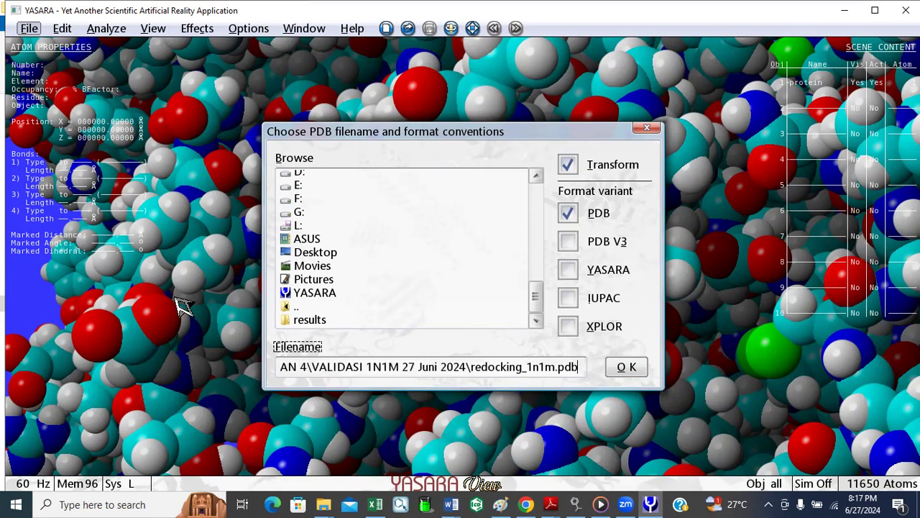
left_click(626, 369)
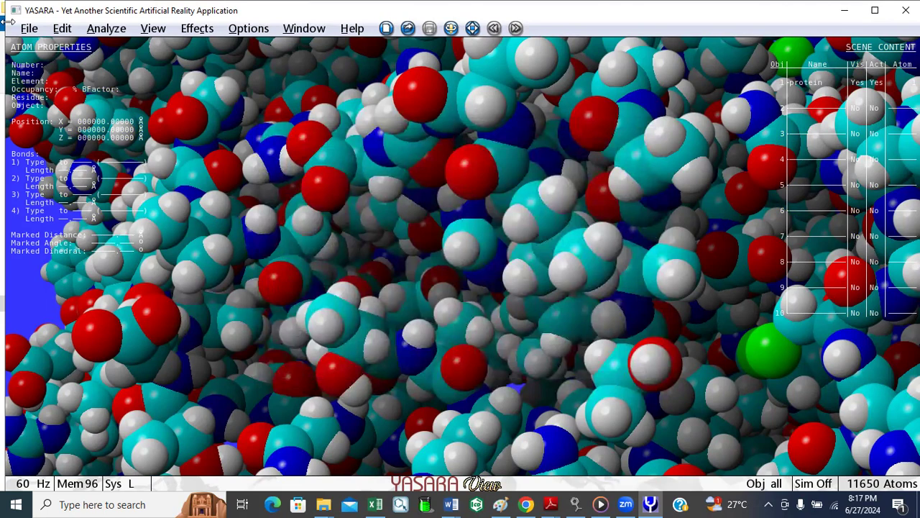
left_click(29, 28)
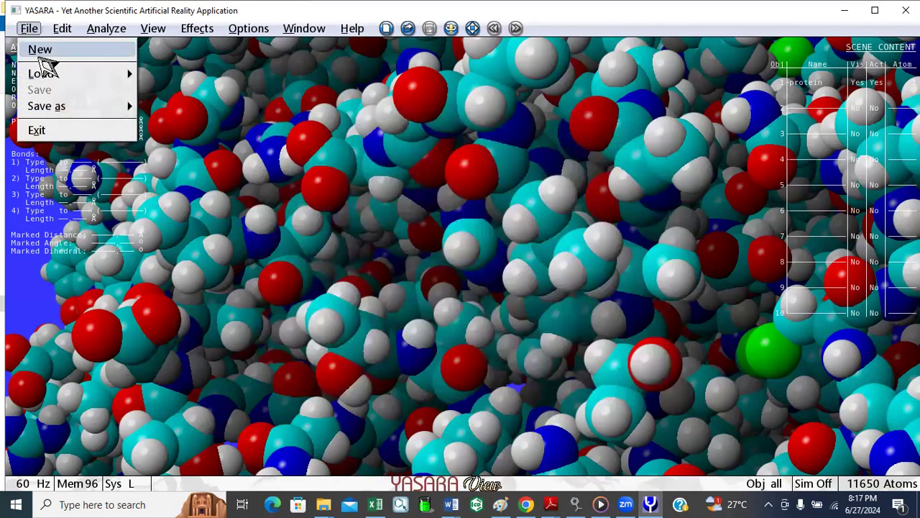
left_click(41, 47)
left_click(440, 316)
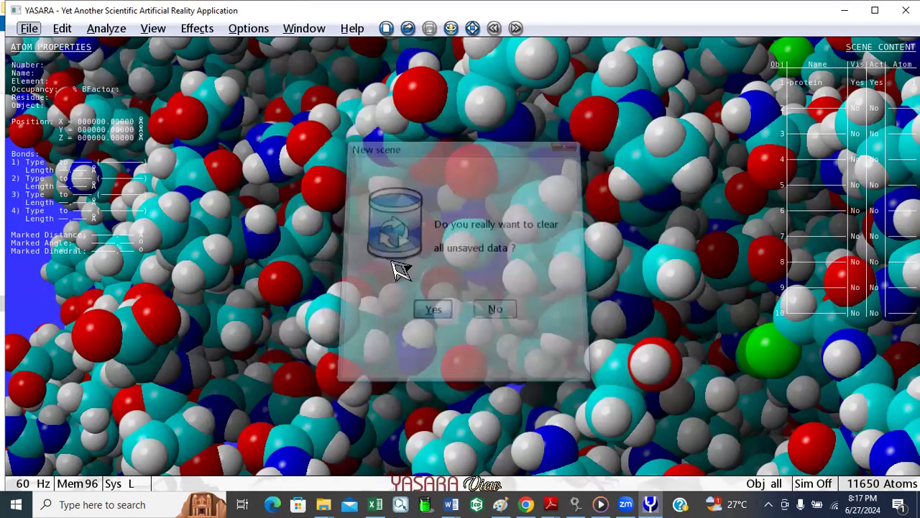
left_click(29, 28)
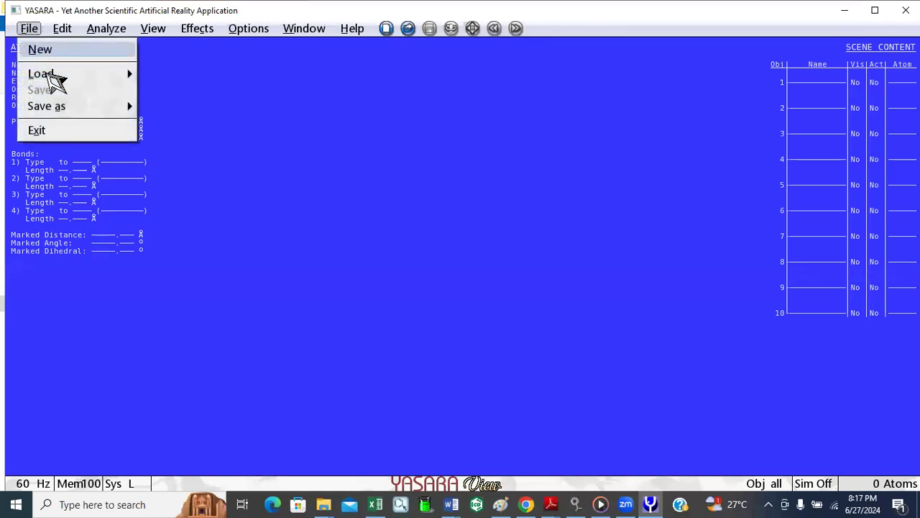
mouse_move(54, 71)
left_click(180, 118)
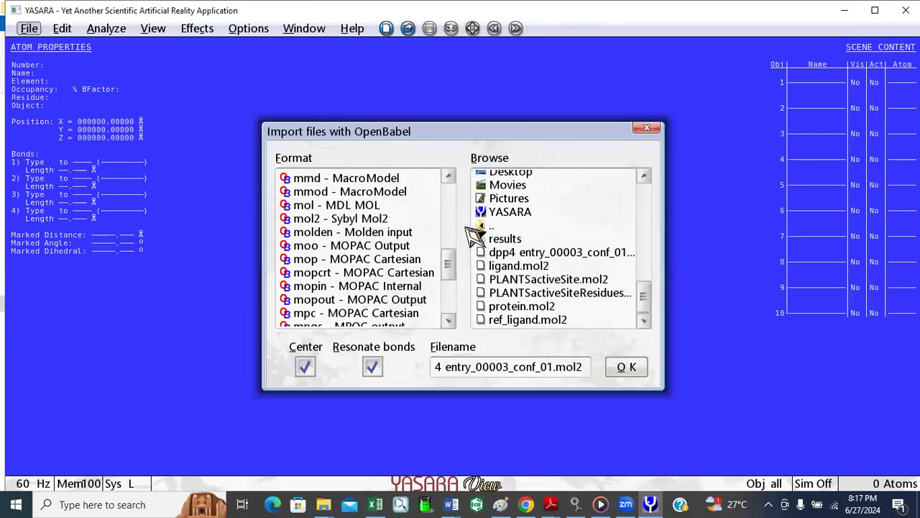
left_click(487, 226)
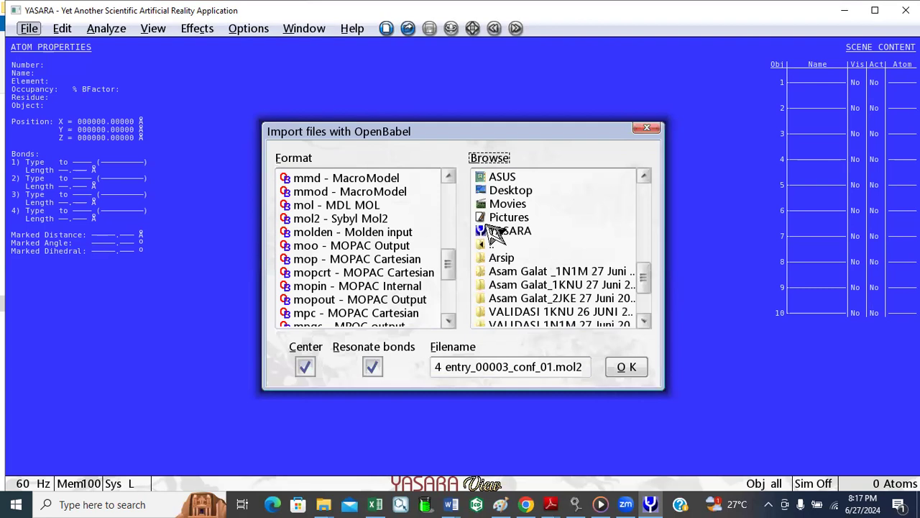
left_click(589, 274)
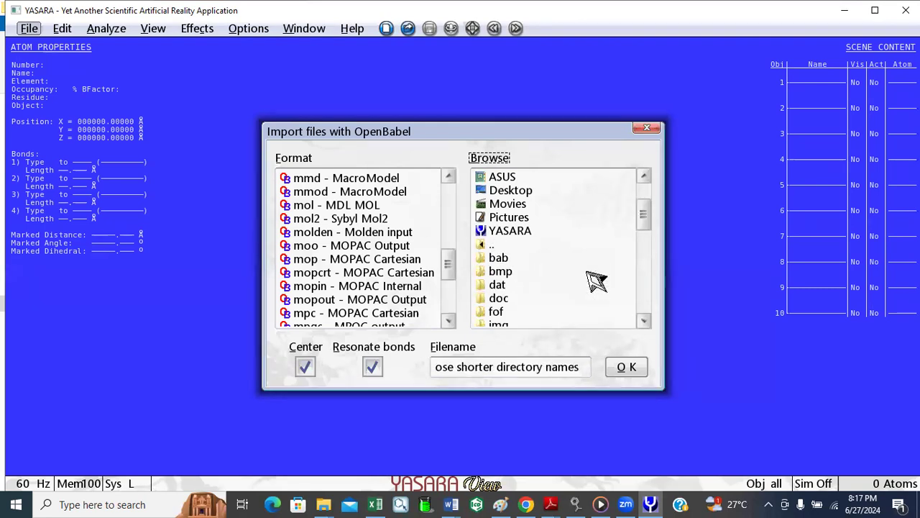
left_click(494, 246)
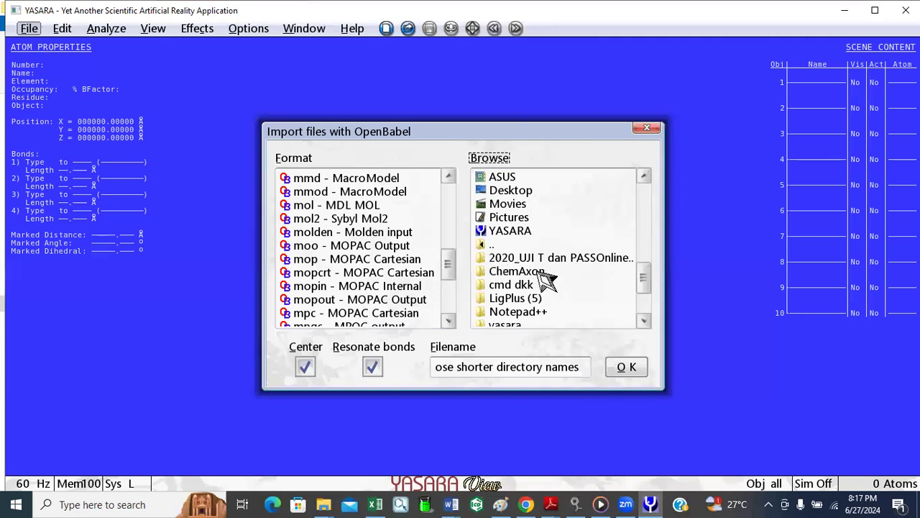
left_click(486, 245)
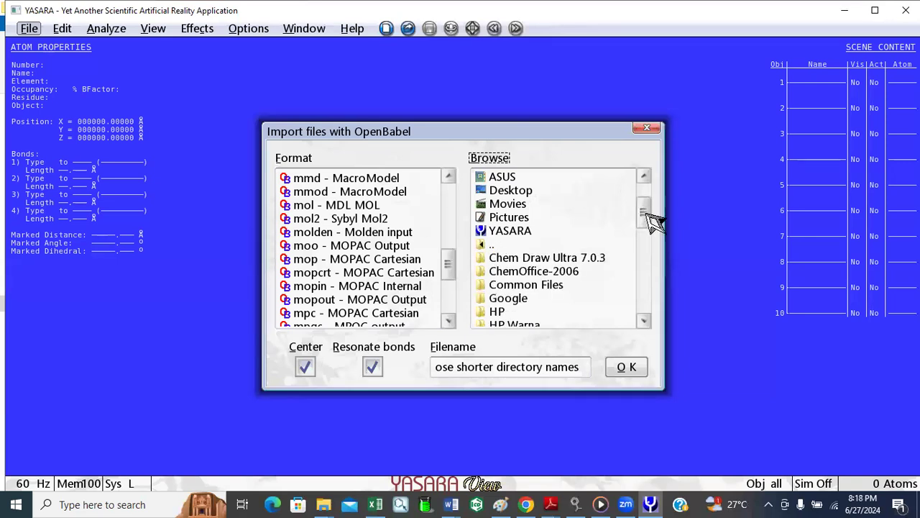
left_click_drag(647, 215, 670, 181)
scroll(507, 199, "down", 2)
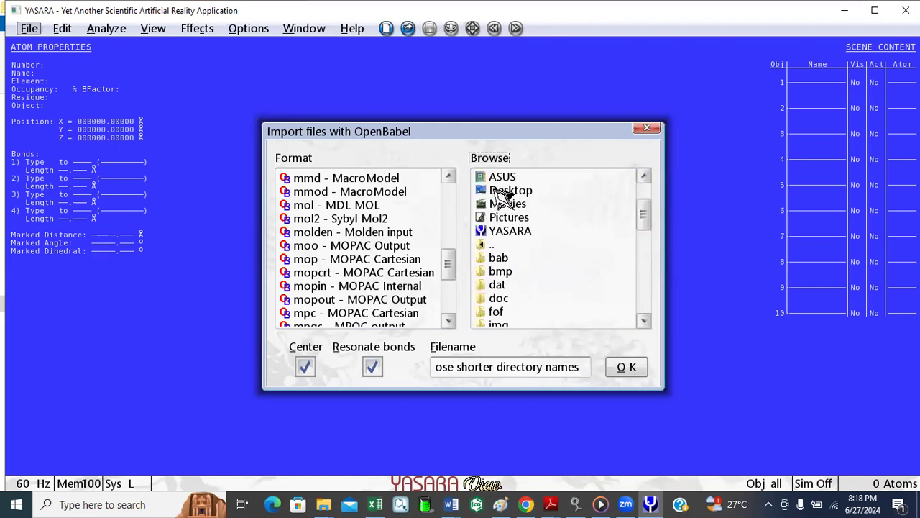
left_click(647, 128)
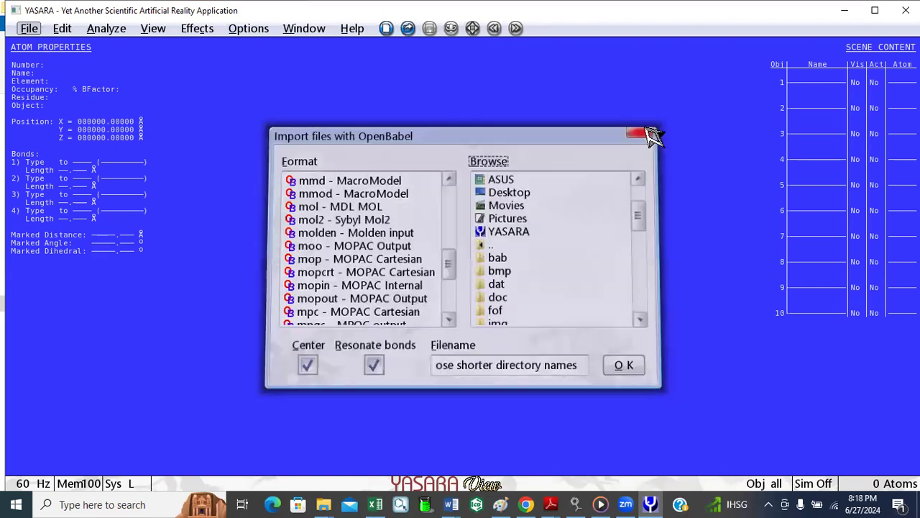
left_click(30, 28)
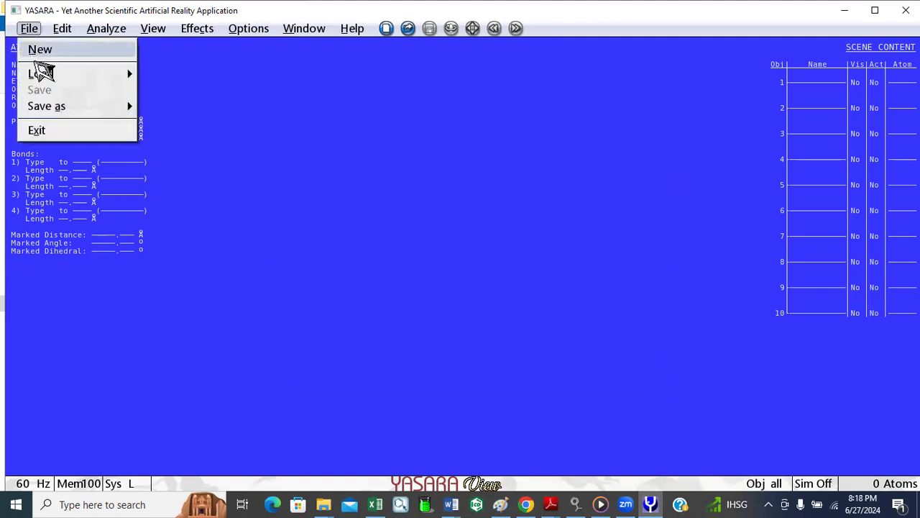
mouse_move(41, 75)
left_click(180, 115)
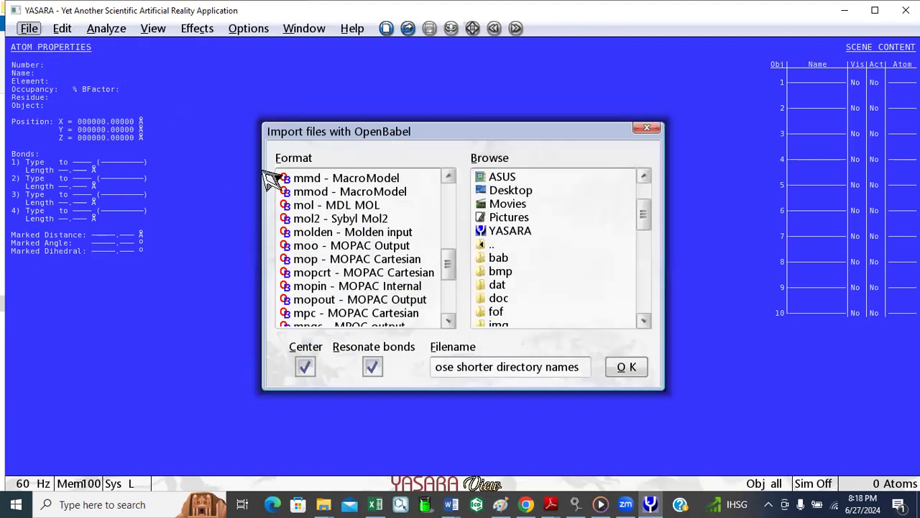
scroll(496, 195, "down", 2)
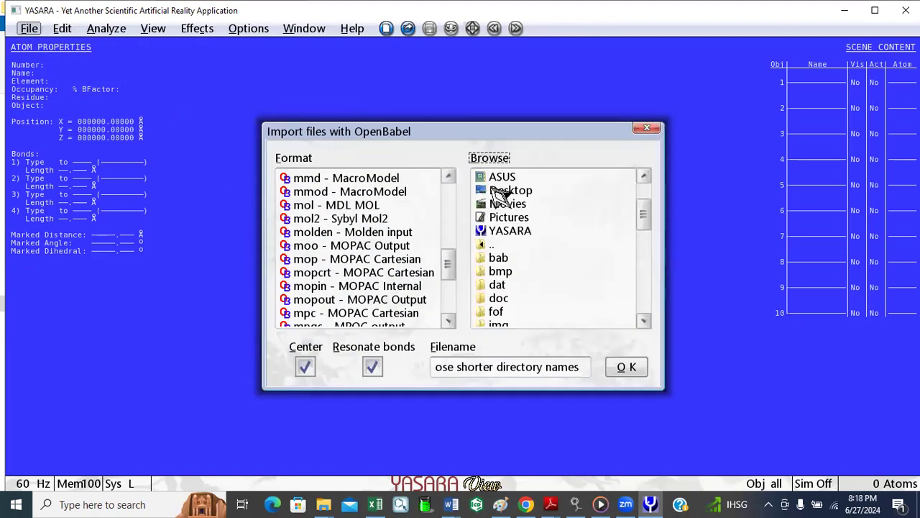
double_click(485, 246)
double_click(484, 246)
double_click(485, 246)
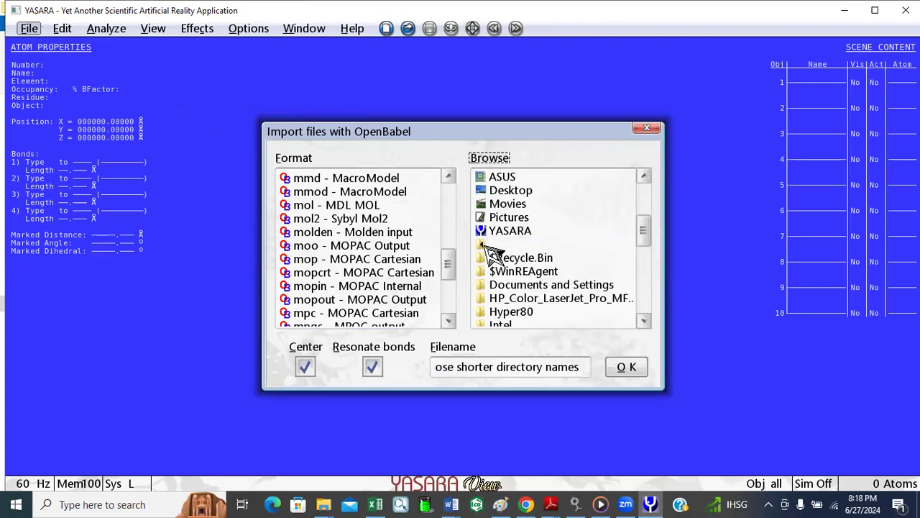
double_click(485, 246)
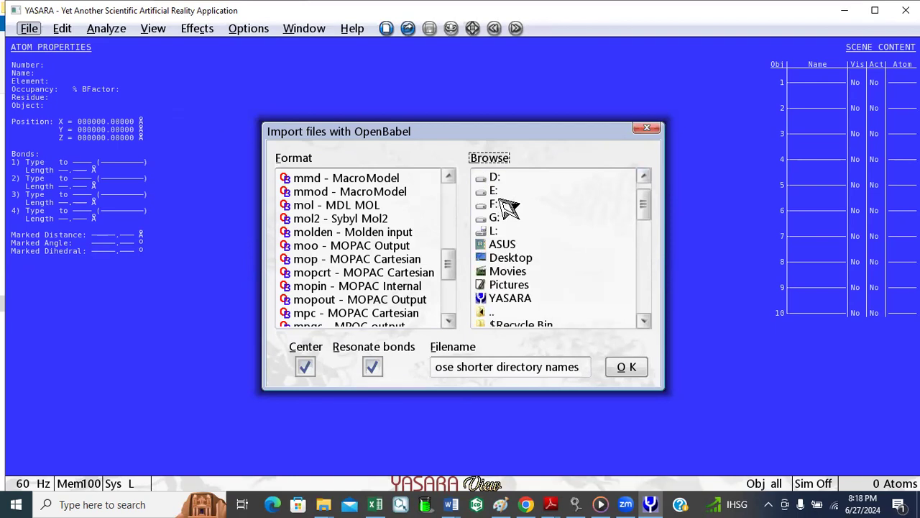
double_click(496, 177)
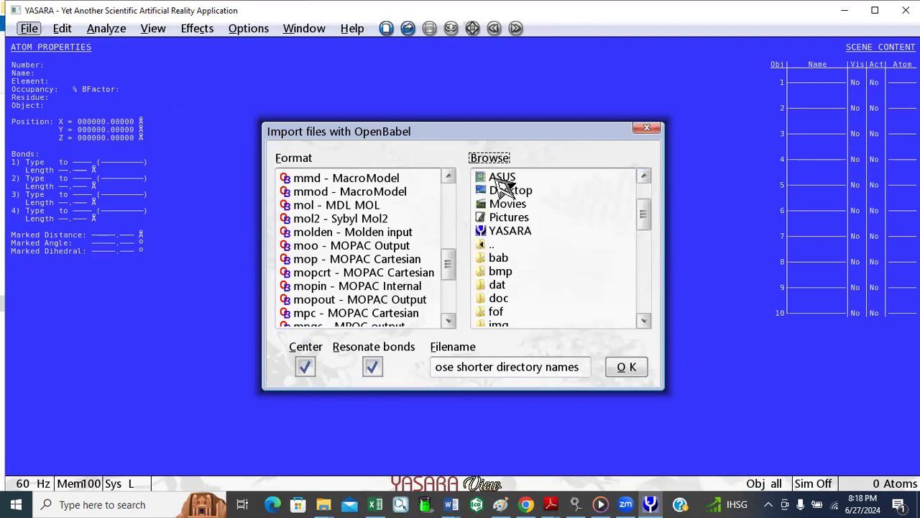
left_click(647, 128)
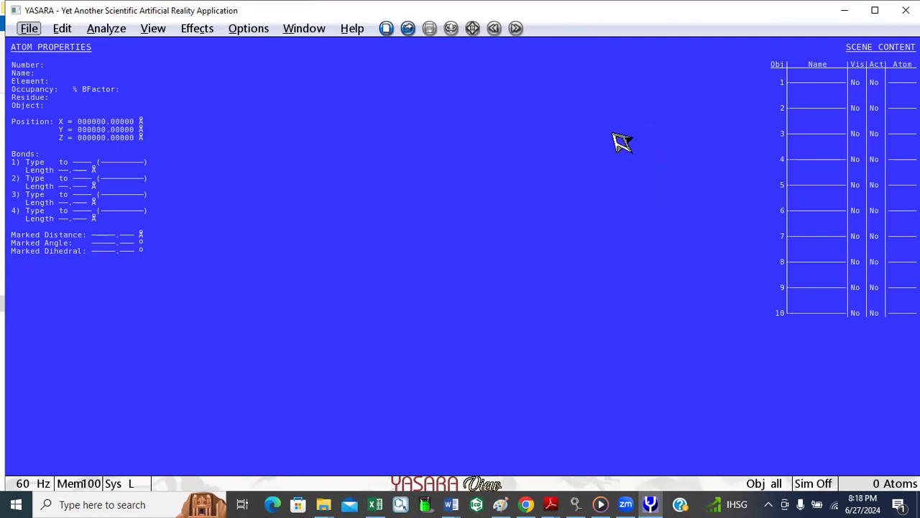
Open the OpenBabel import for loading another file format and empty its filename entry
left_click(32, 29)
mouse_move(39, 73)
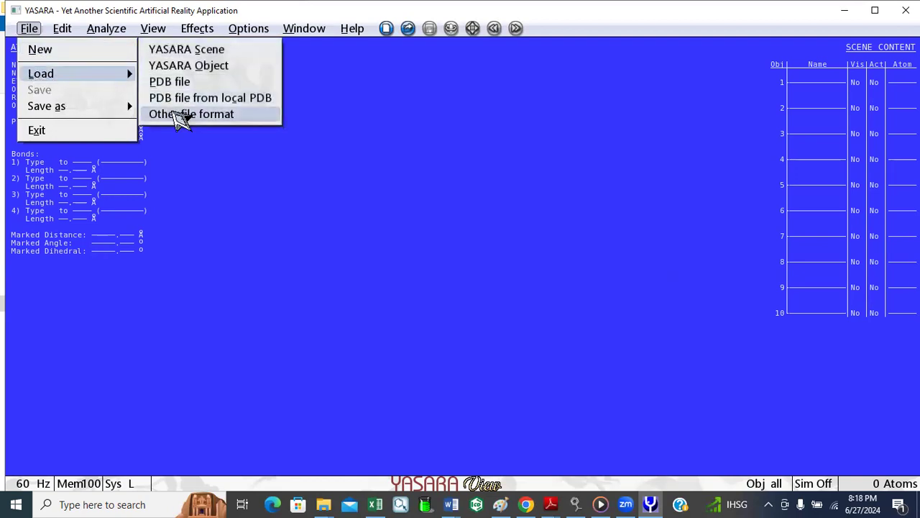
left_click(179, 115)
scroll(520, 230, "up", 2)
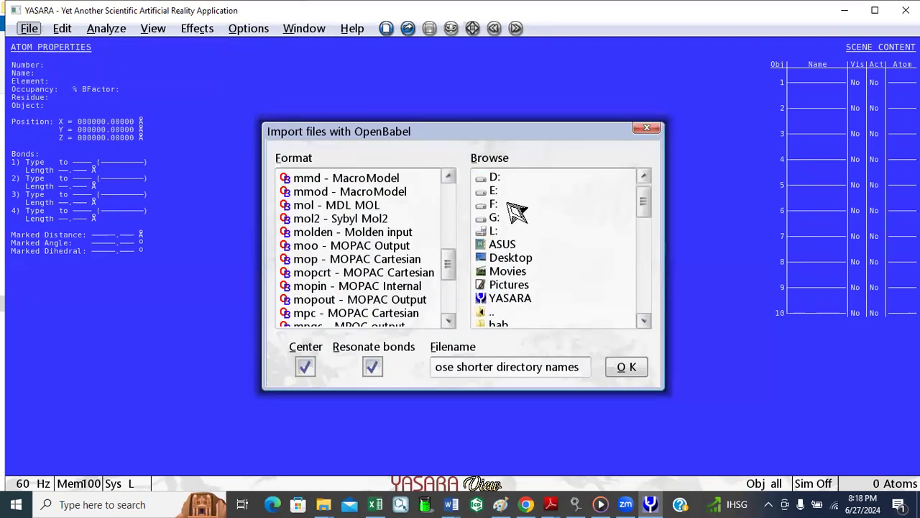
scroll(486, 181, "down", 2)
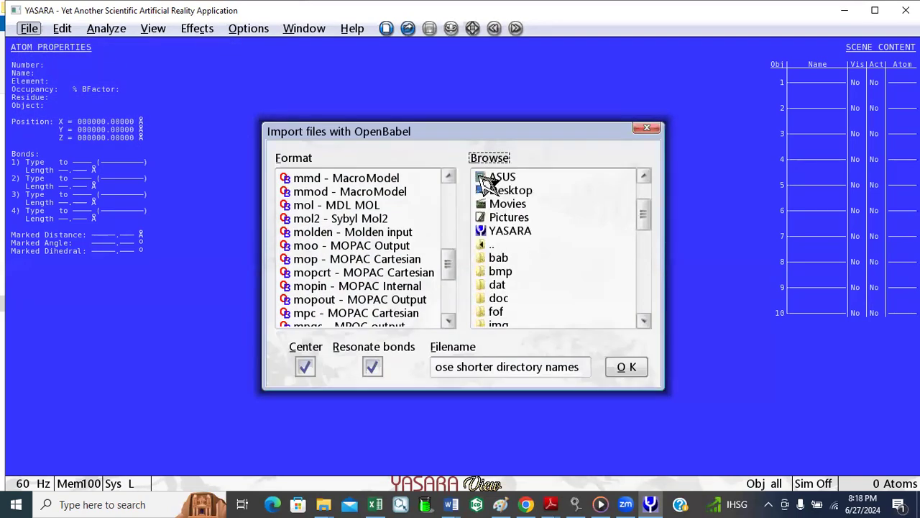
left_click(489, 248)
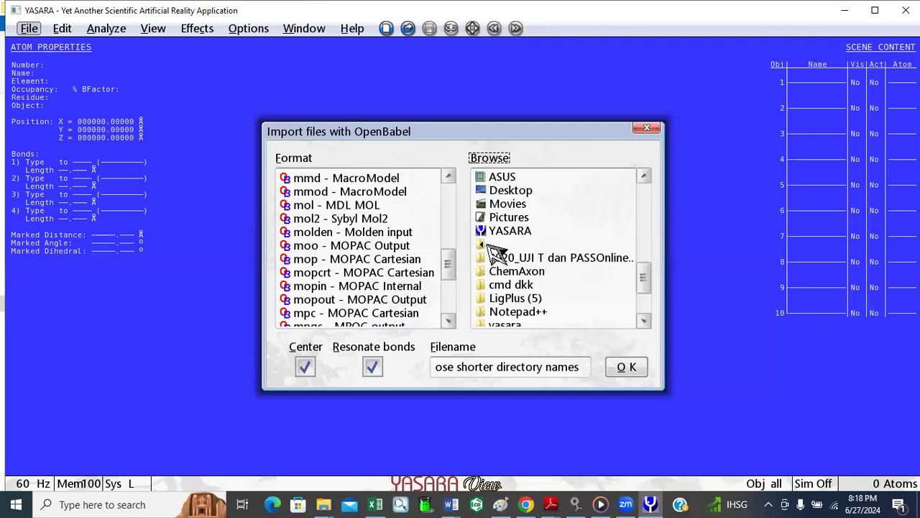
left_click(489, 247)
left_click(488, 246)
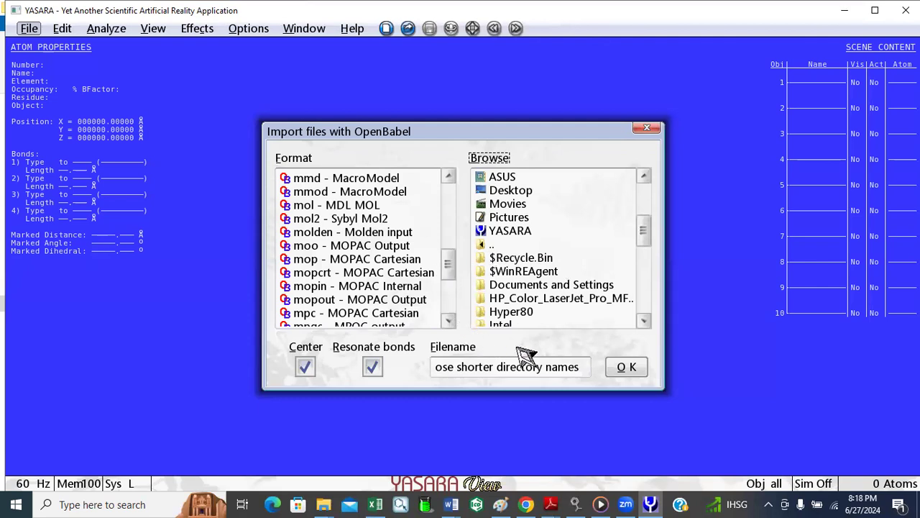
left_click(583, 371)
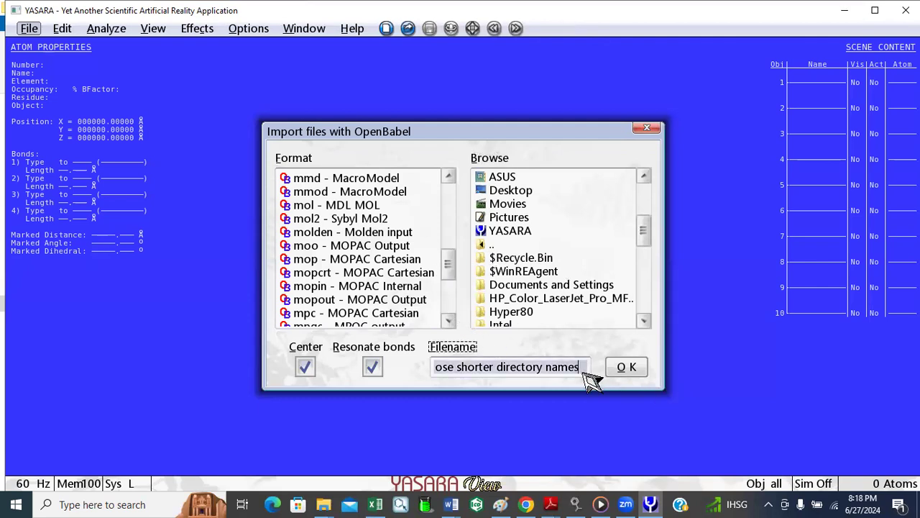
key("ctrl+a")
key("BackSpace")
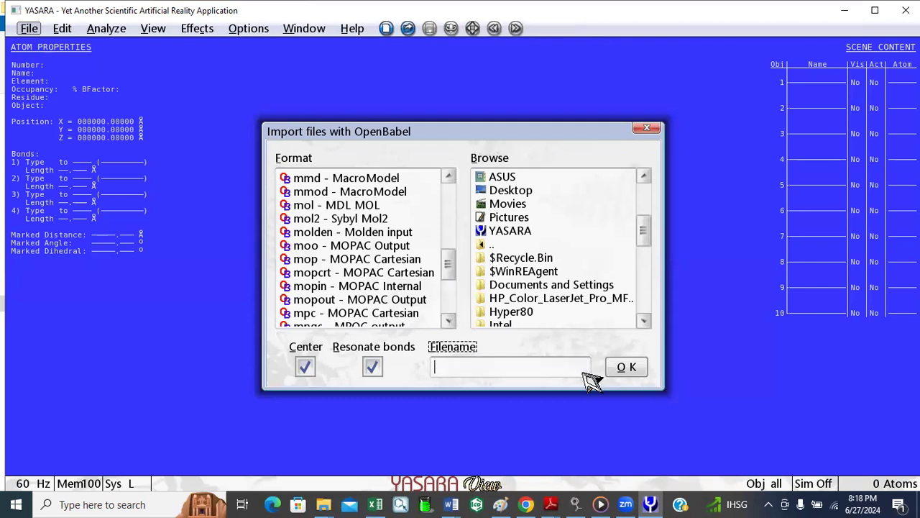
Browse up through the parent folders of the import and look through the F: drive
double_click(492, 245)
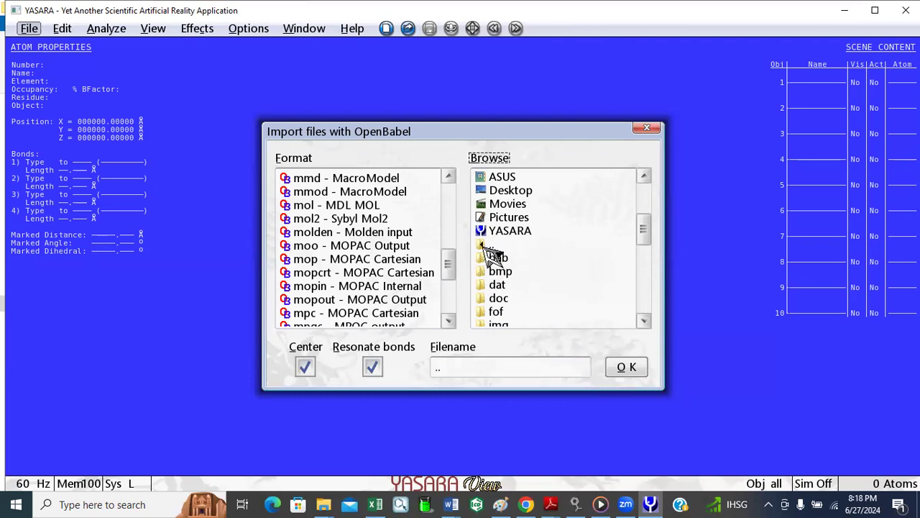
double_click(483, 244)
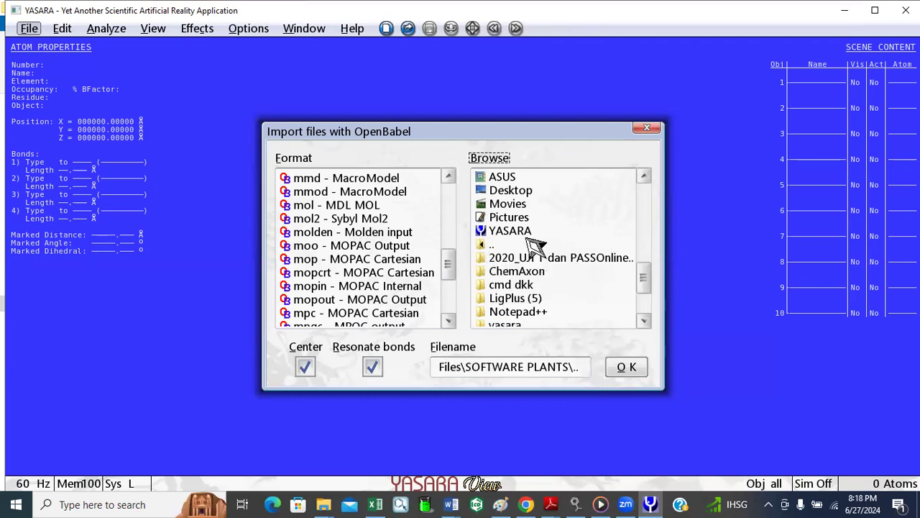
scroll(529, 241, "up", 2)
double_click(493, 207)
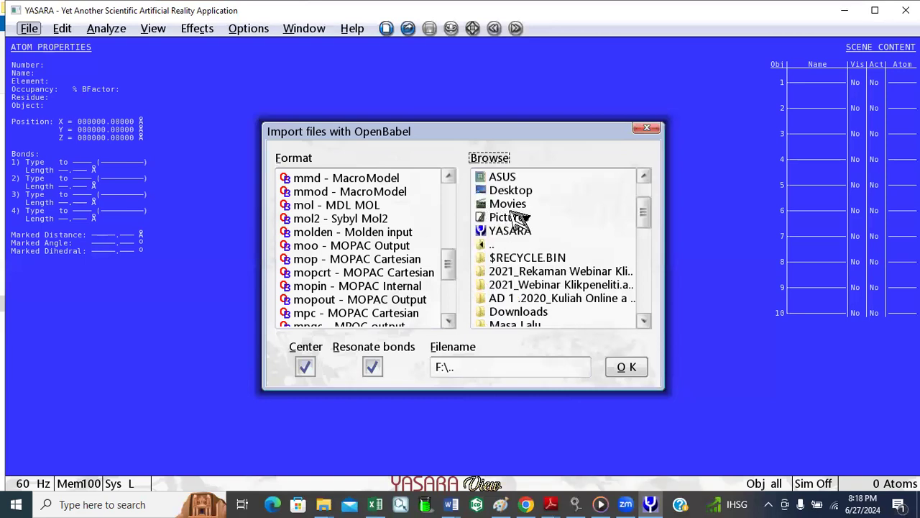
scroll(512, 210, "up", 2)
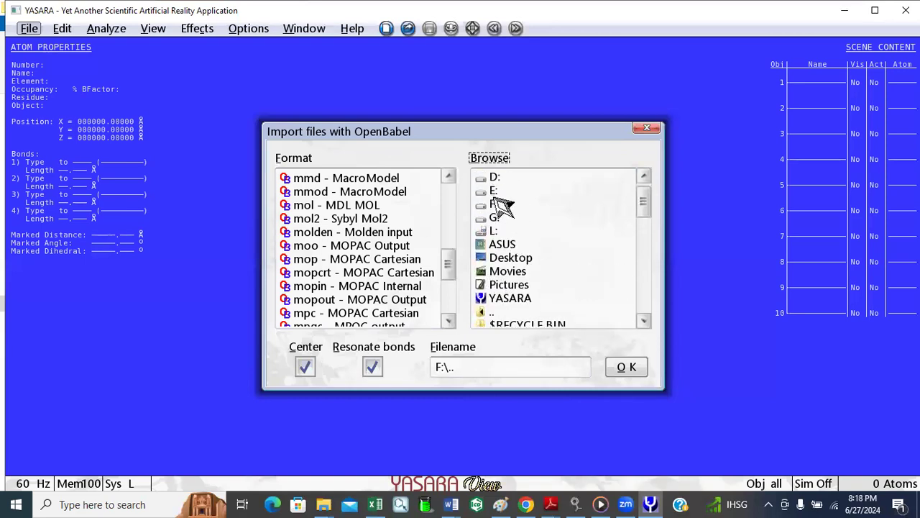
scroll(497, 210, "down", 2)
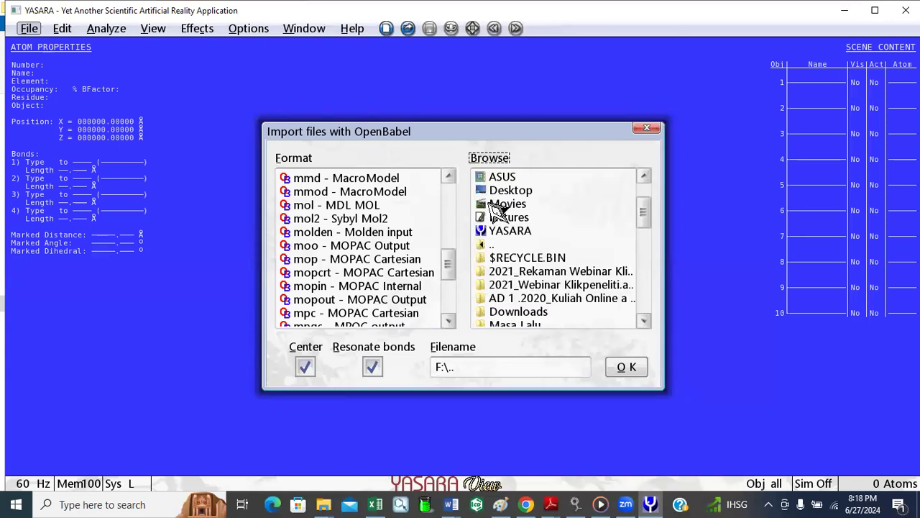
scroll(496, 205, "up", 2)
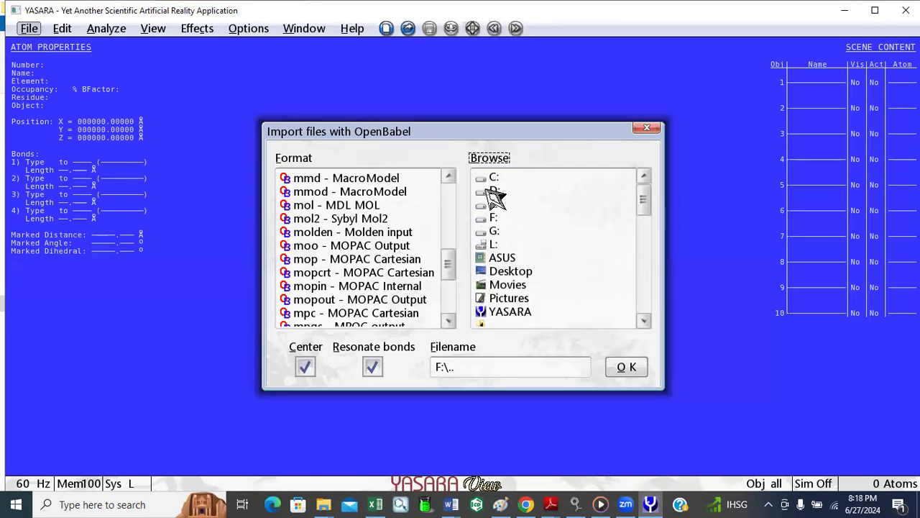
Browse from the D: drive to the 4.PERTEMUAN 4 folder and set the import format to mol2 - Sybyl Mol2
left_click(495, 193)
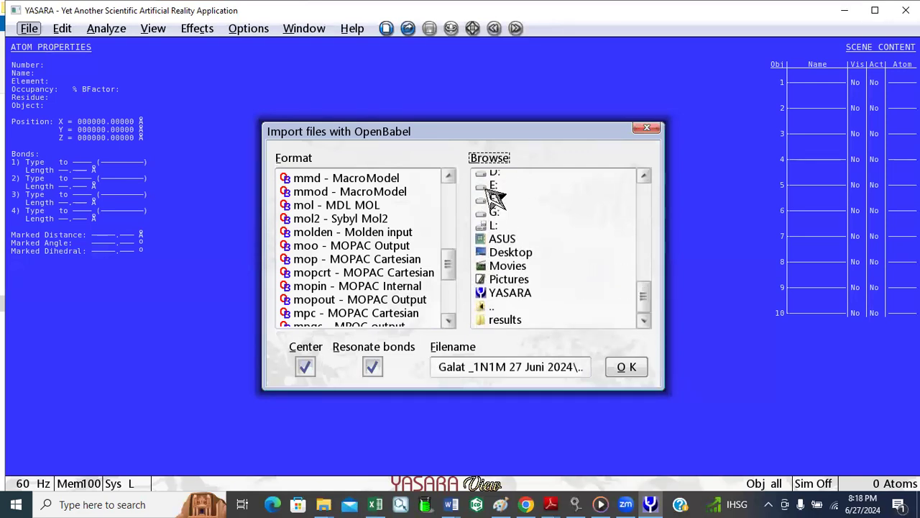
left_click(494, 308)
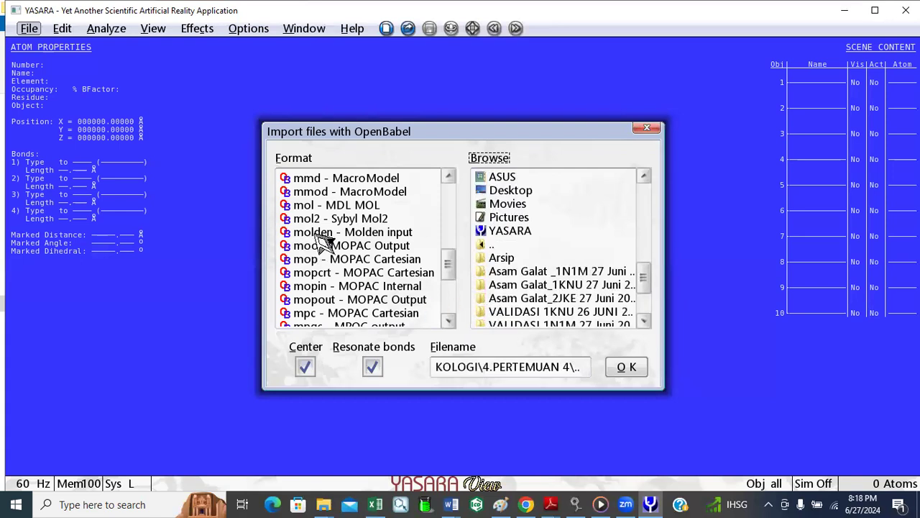
left_click(361, 222)
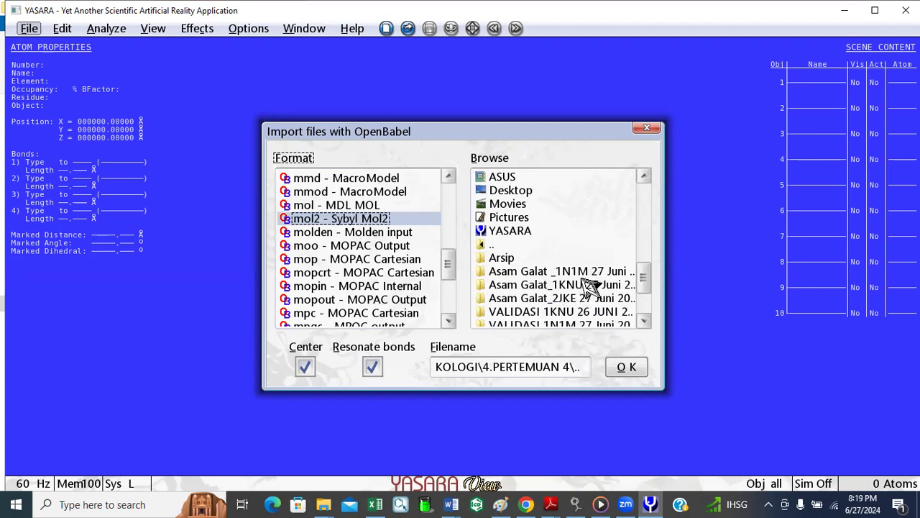
Try to find mol2 - Sybyl Mol2 files in the Asam Galat _1N1M 27 Juni 2024 folder, restarting the OpenBabel import once to check it again
double_click(532, 273)
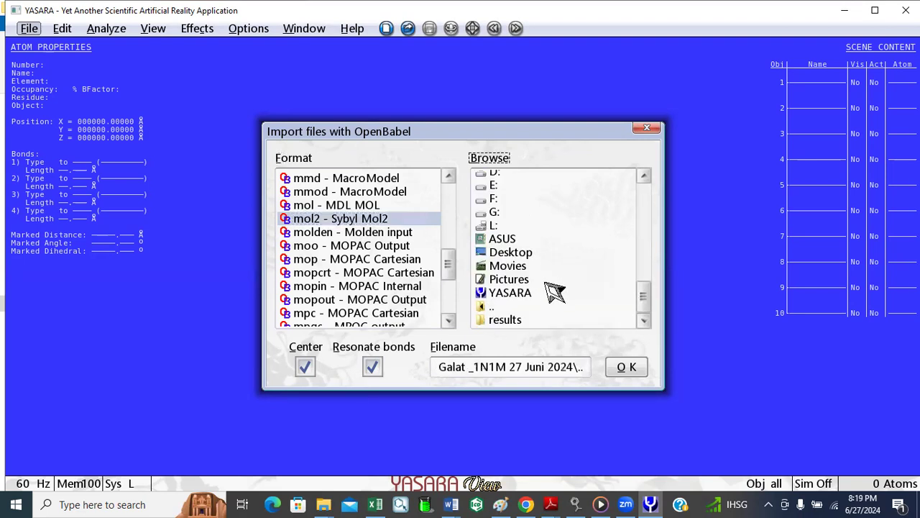
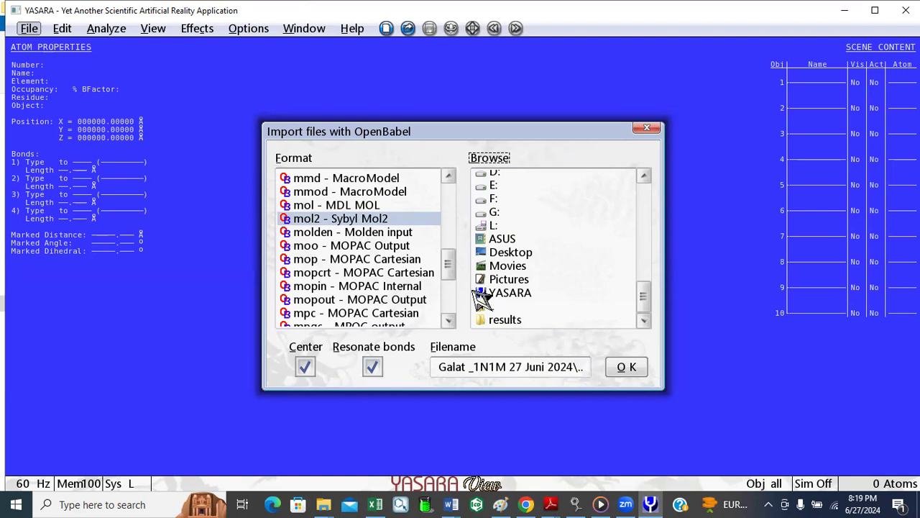
left_click(650, 129)
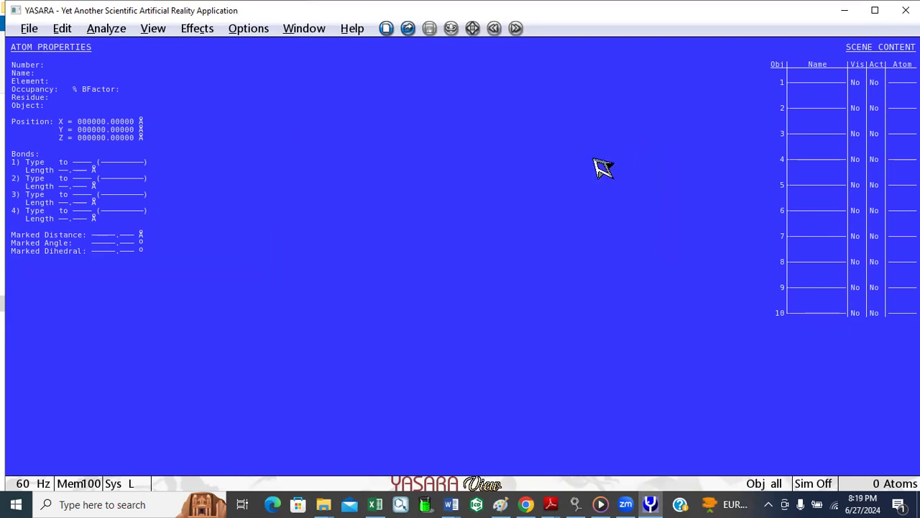
left_click(30, 28)
mouse_move(41, 72)
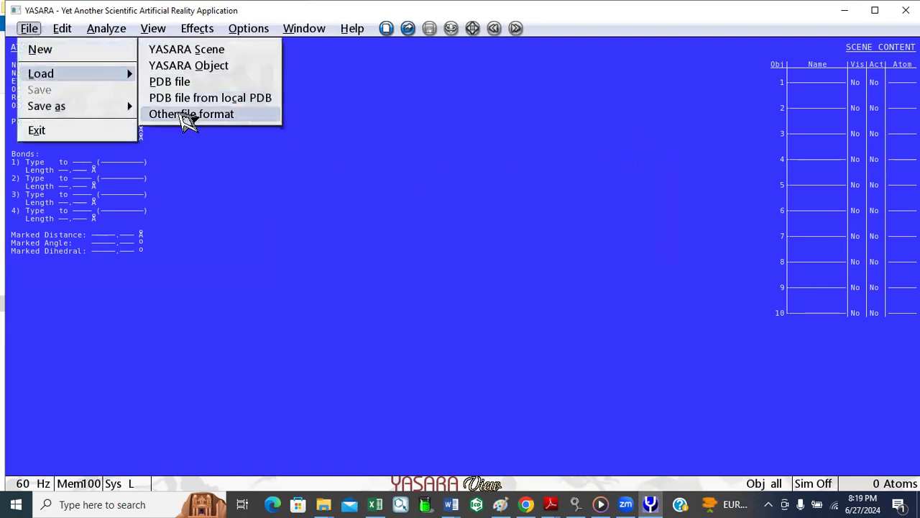
left_click(191, 113)
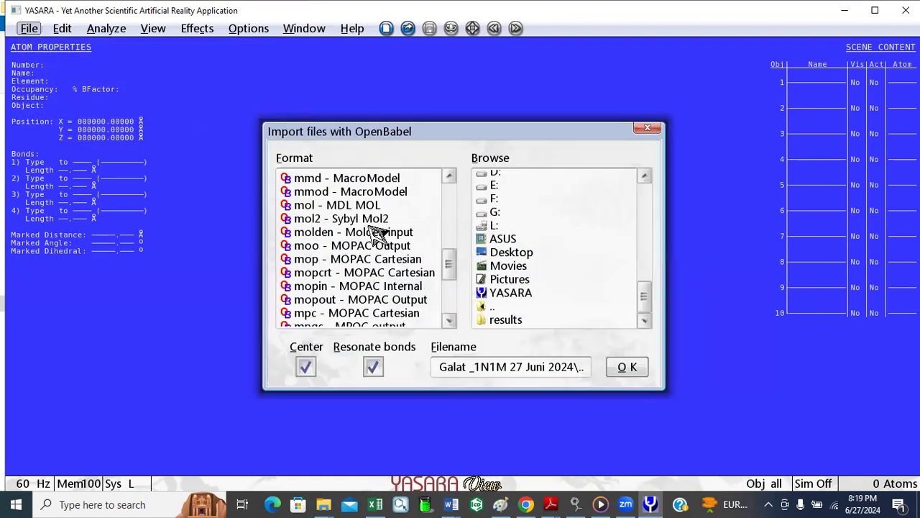
left_click(368, 219)
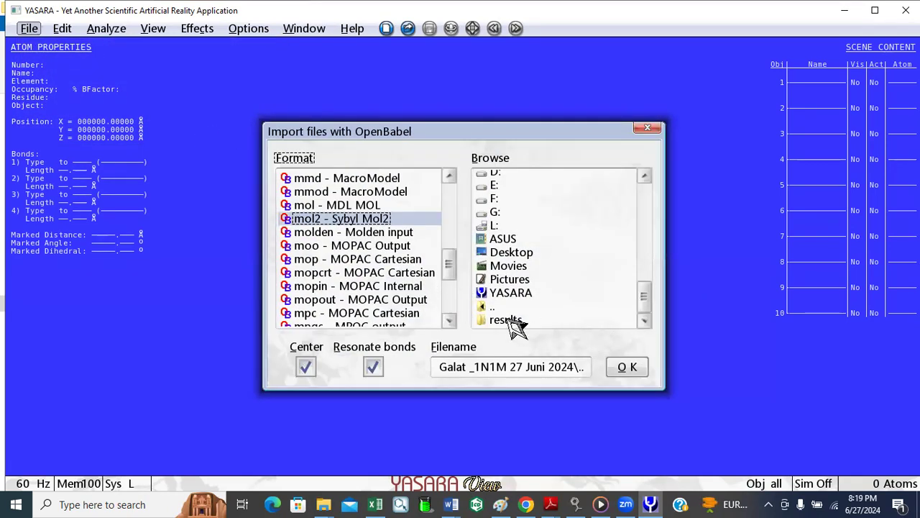
double_click(485, 305)
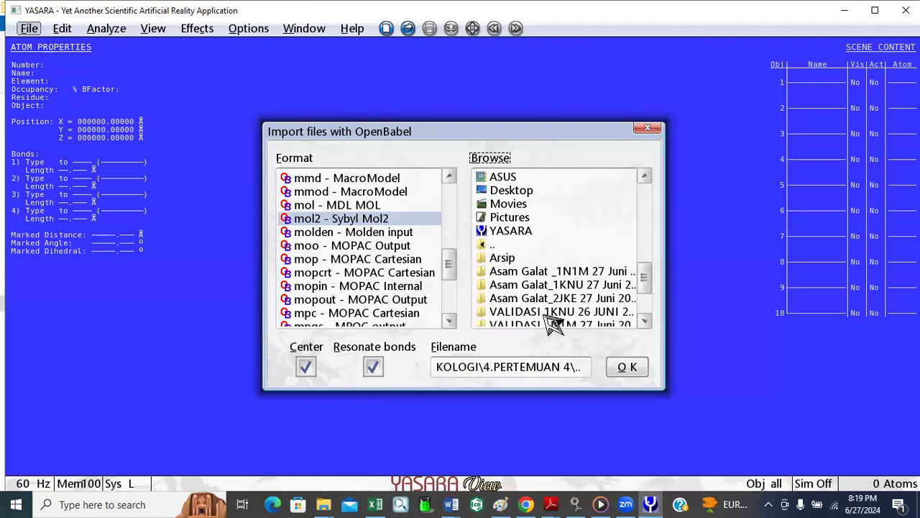
double_click(601, 277)
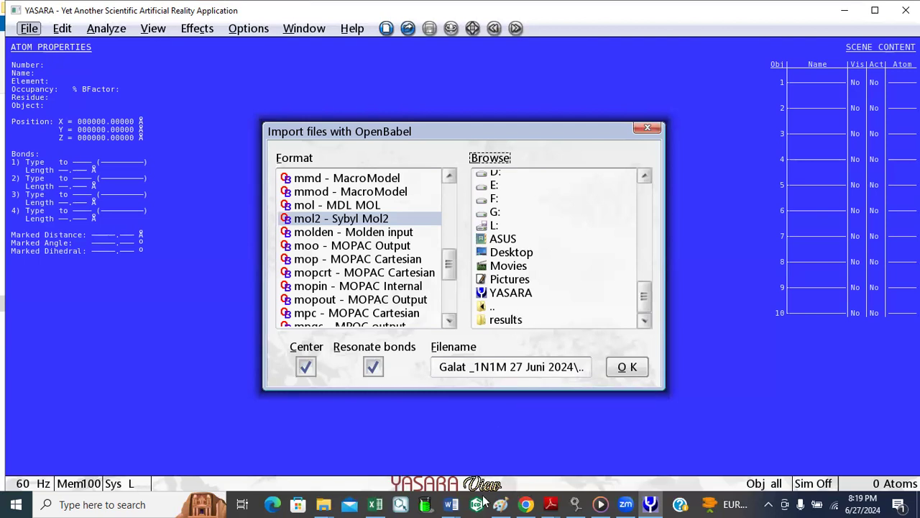
In File Explorer, copy the Asam Galat _1N1M 27 Juni 2024 folder from 4.PERTEMUAN 4 into the parent 2024_(06)_KELON MOLDOCK UNTUK RISET FARMAKOLOGI folder
left_click(322, 502)
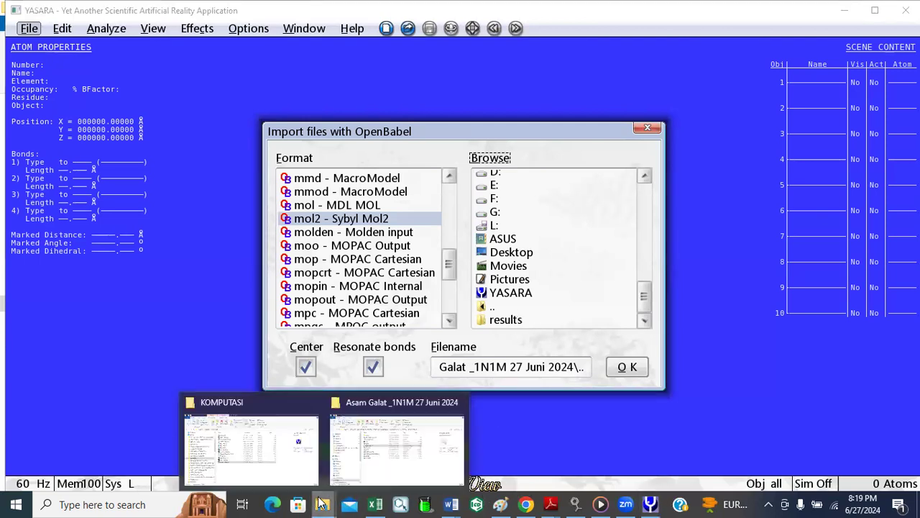
left_click(359, 445)
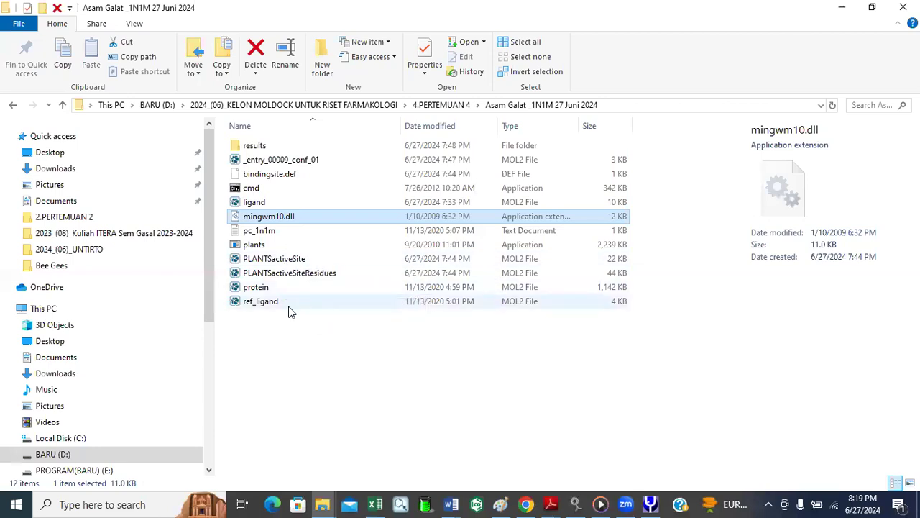
left_click(63, 105)
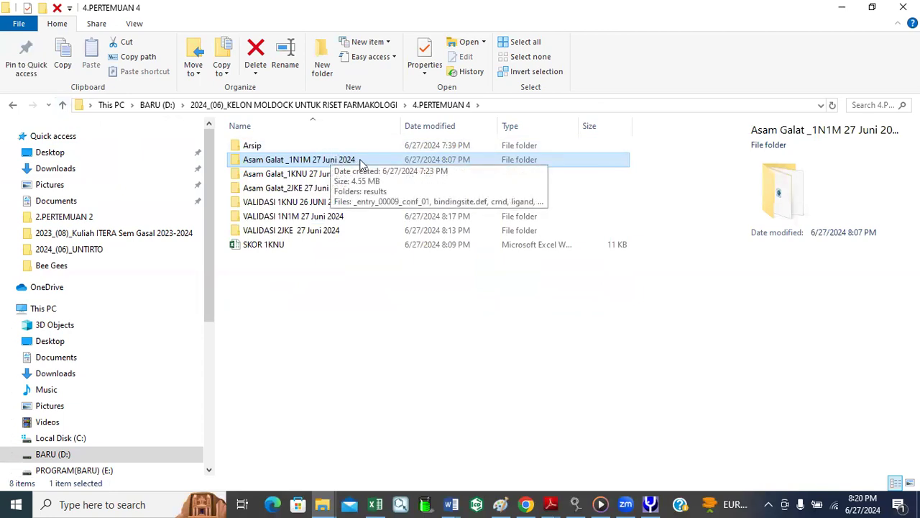
left_click(63, 57)
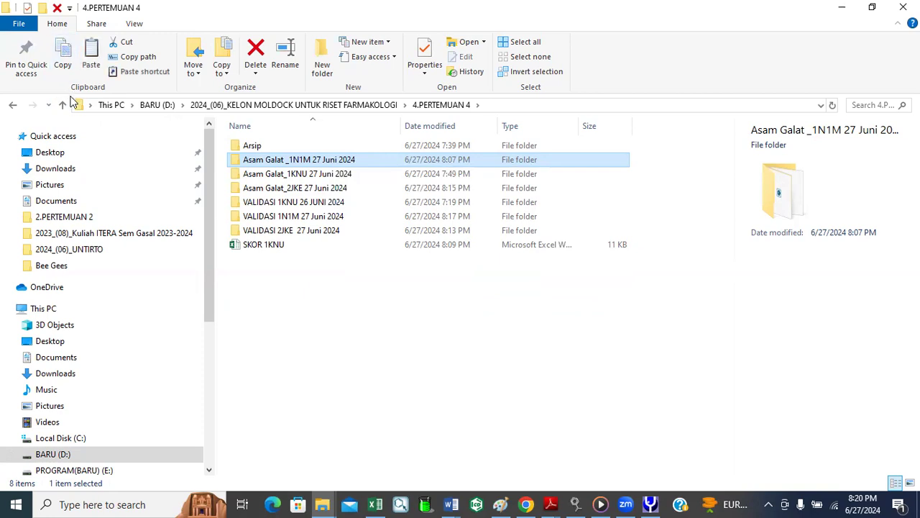
left_click(63, 106)
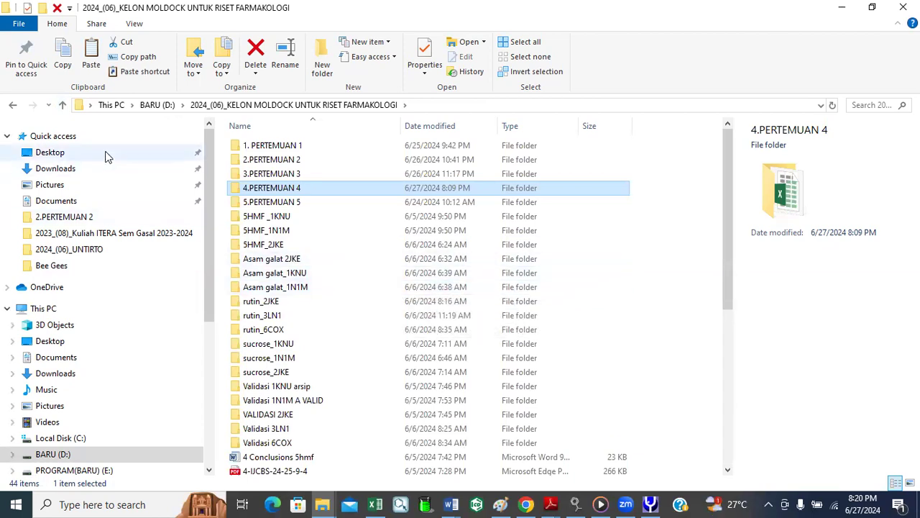
left_click(92, 56)
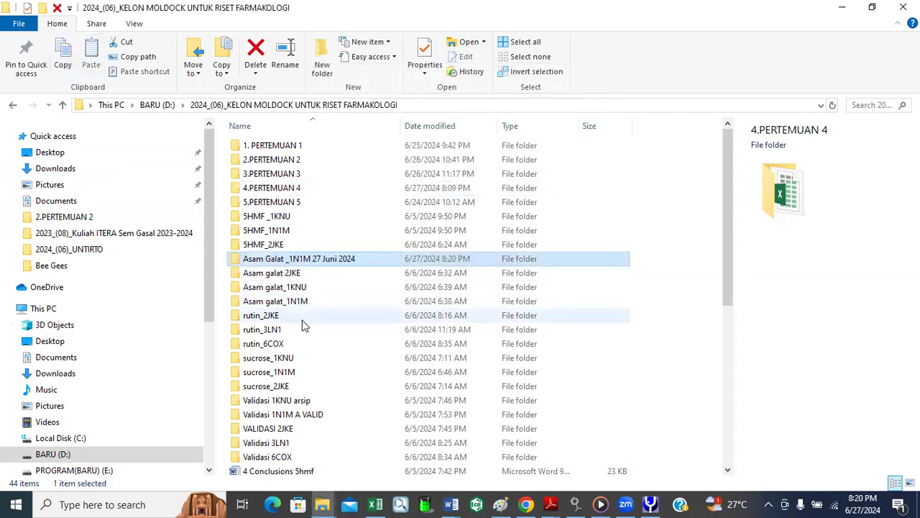
scroll(328, 333, "down", 4)
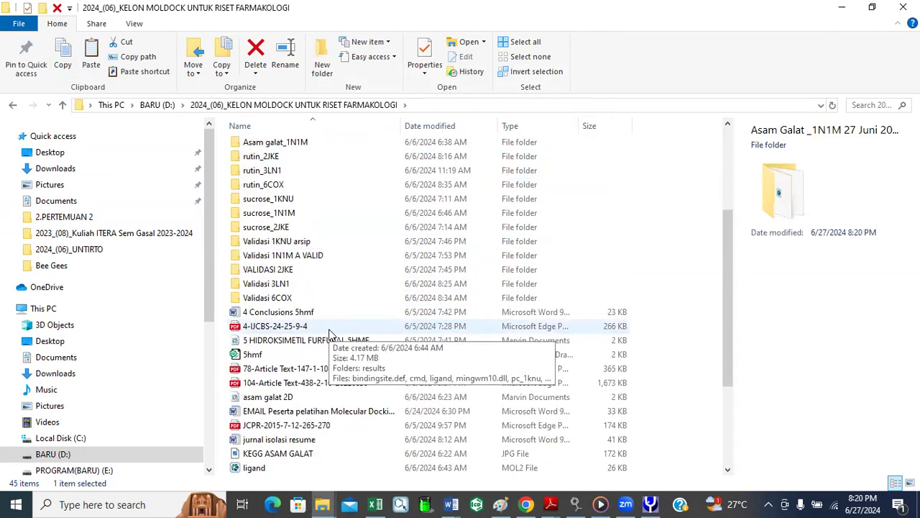
scroll(355, 374, "down", 3)
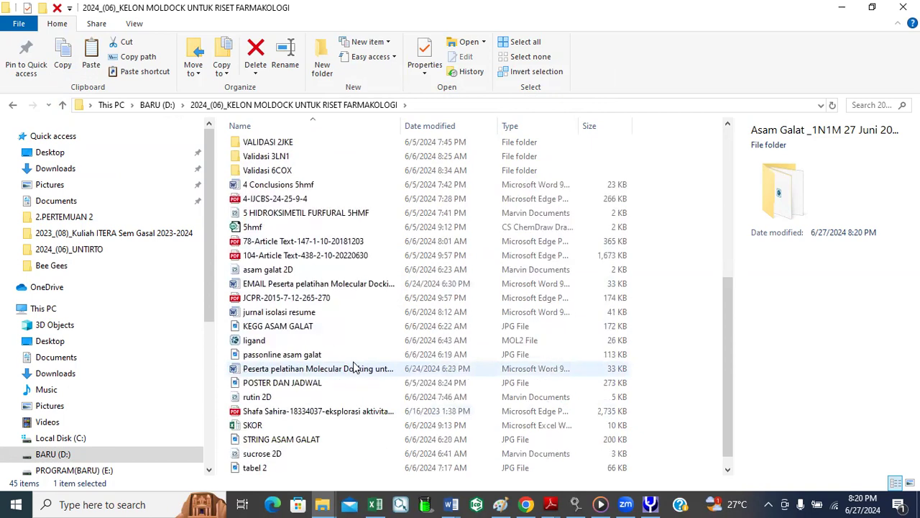
scroll(355, 367, "down", 1)
scroll(355, 360, "up", 2)
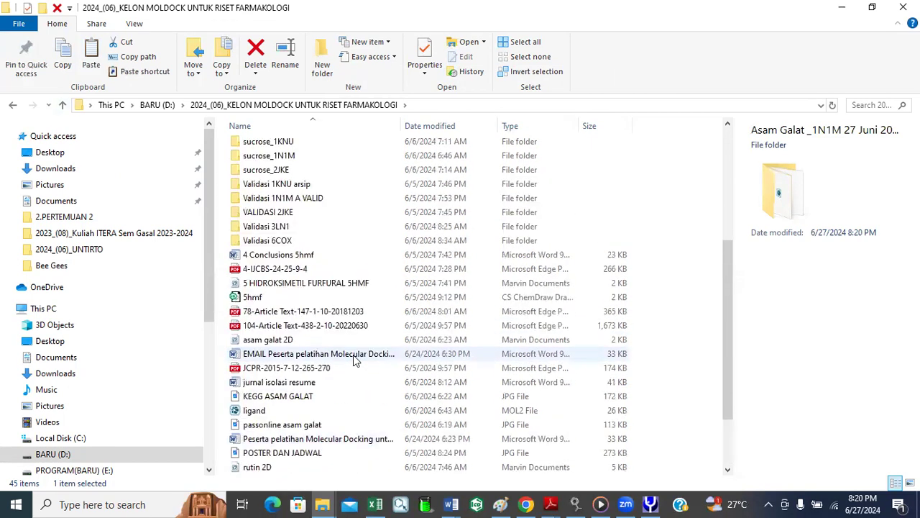
scroll(355, 357, "up", 3)
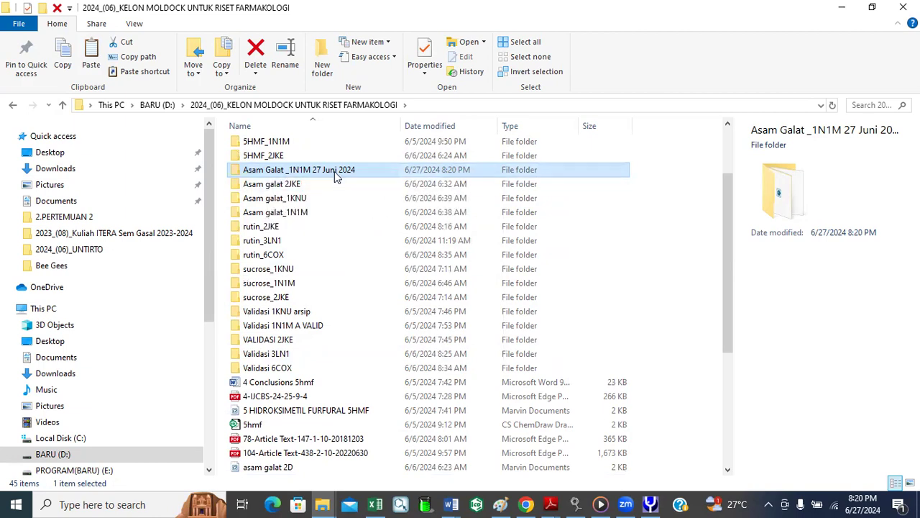
Switch to YASARA, restart the OpenBabel import, open the copied Asam Galat _1N1M 27 Juni 2024 folder and set the format to mol2 - Sybyl Mol2
left_click(649, 503)
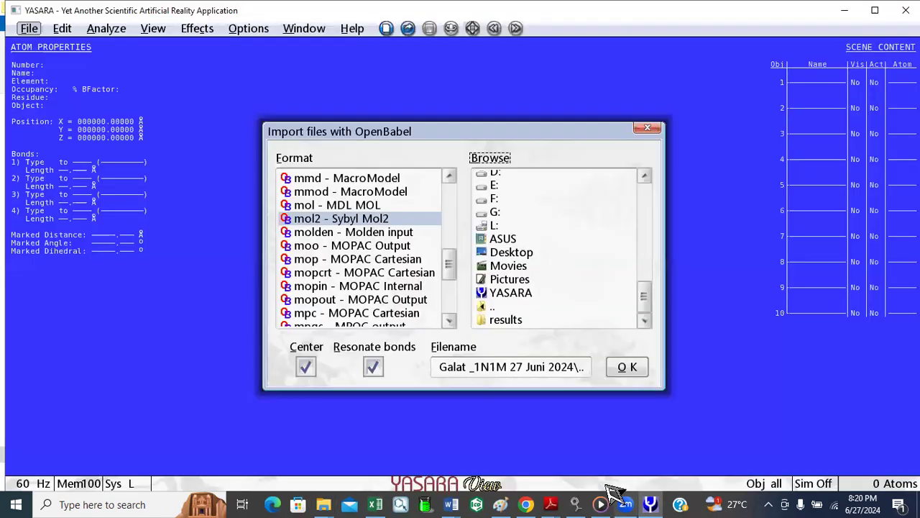
left_click(648, 129)
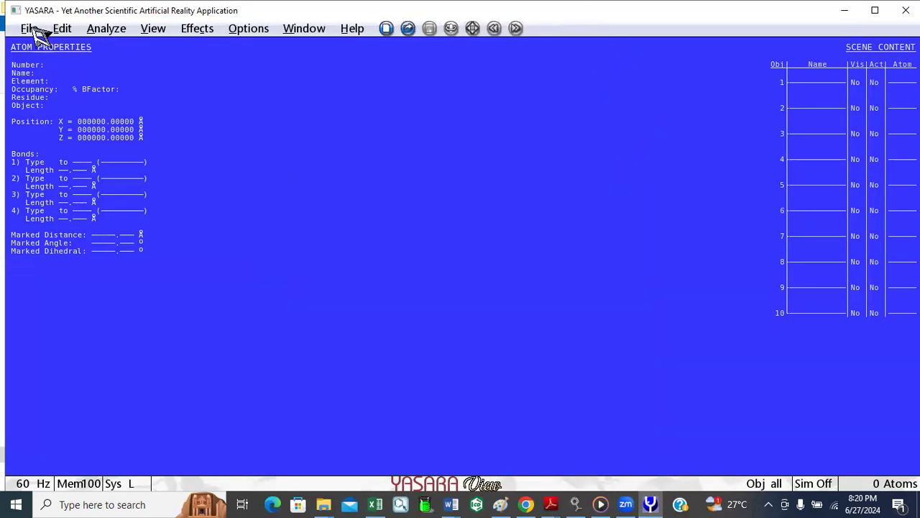
left_click(32, 29)
mouse_move(77, 74)
left_click(190, 116)
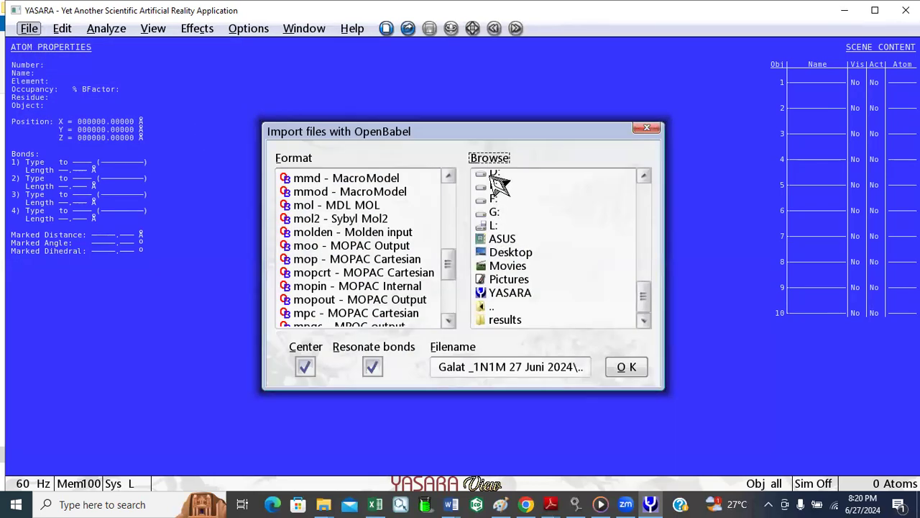
double_click(495, 319)
double_click(492, 245)
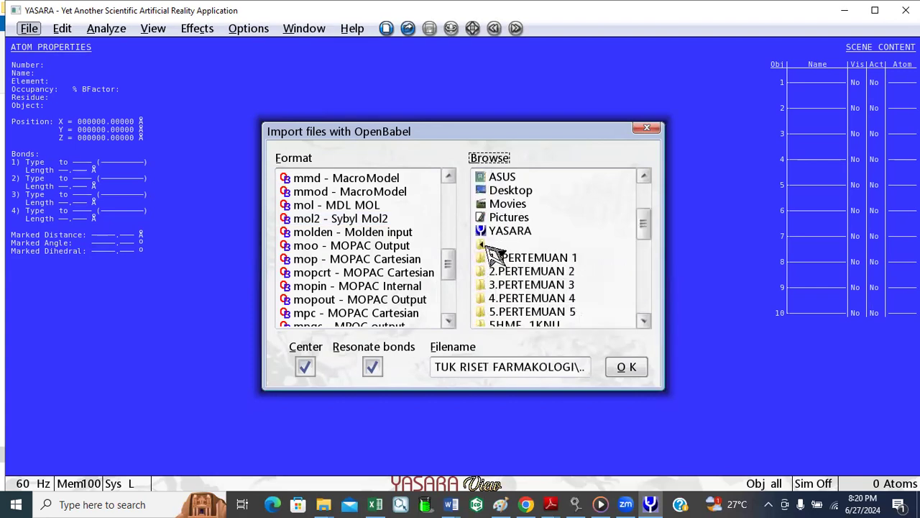
scroll(568, 273, "down", 3)
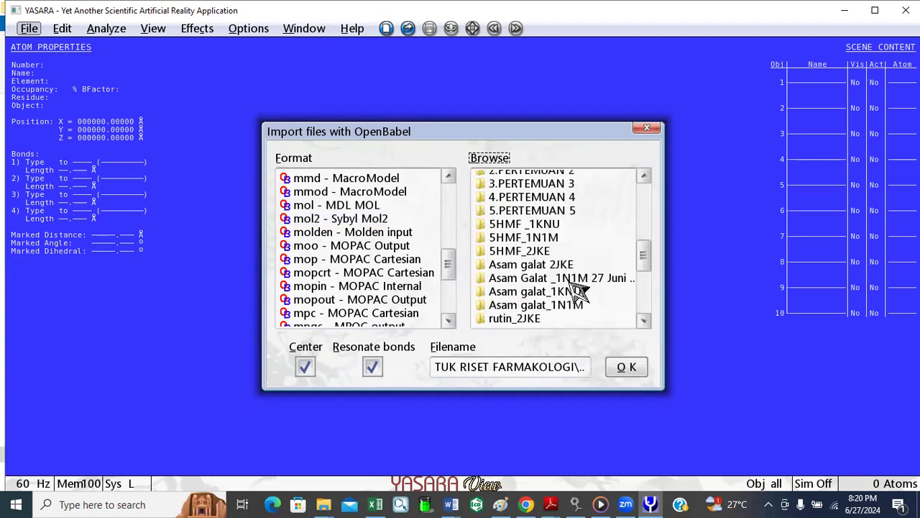
double_click(572, 279)
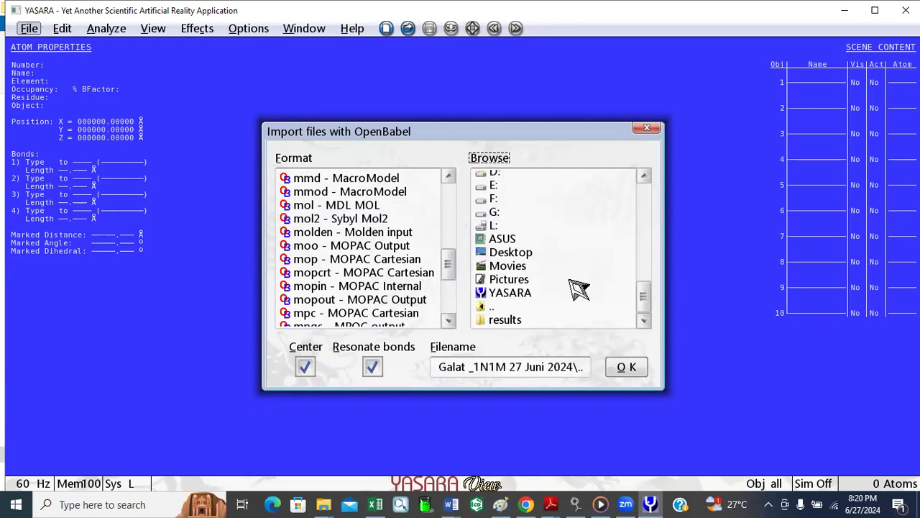
left_click(357, 220)
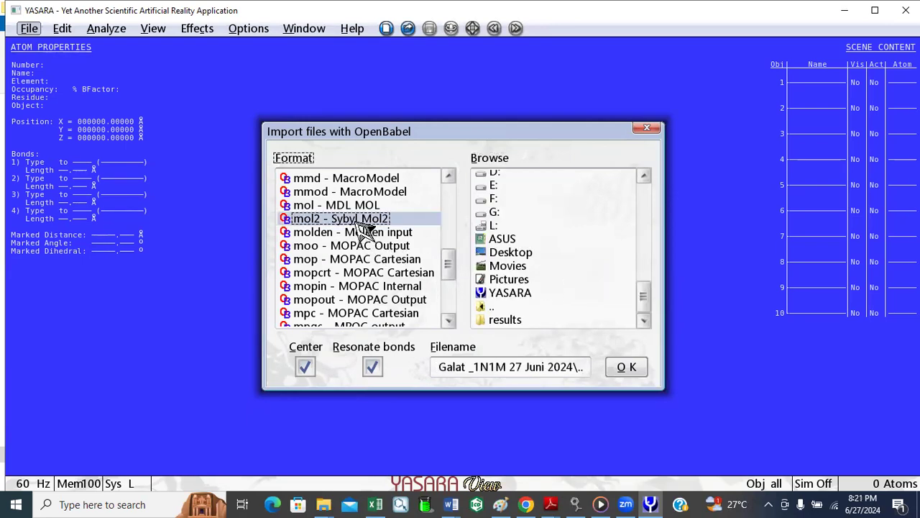
left_click(643, 320)
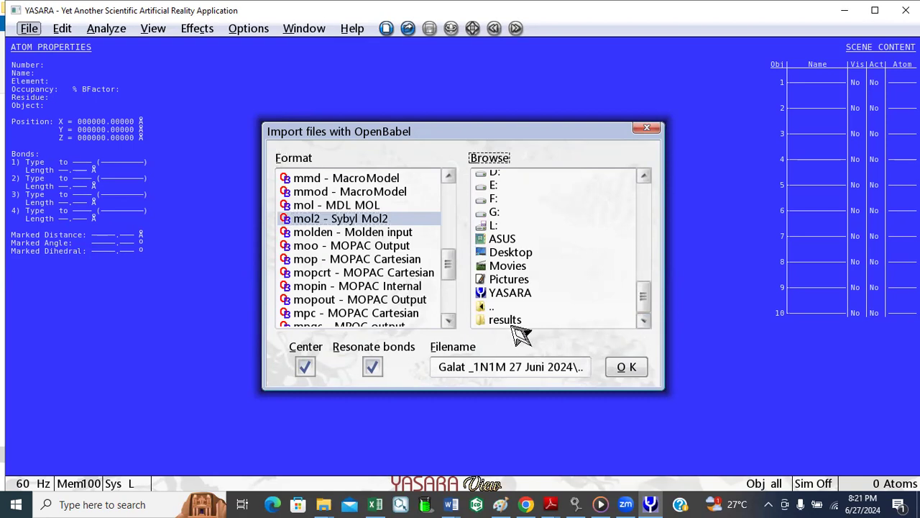
Reopen the copied Asam Galat _1N1M 27 Juni 2024 folder from its parent to check for mol2 files, and close the import
double_click(485, 308)
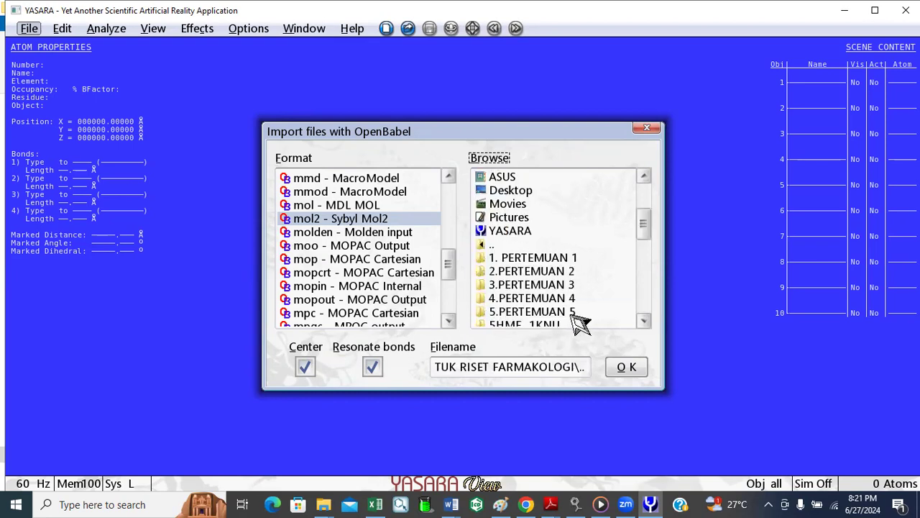
scroll(579, 322, "down", 2)
scroll(595, 325, "down", 1)
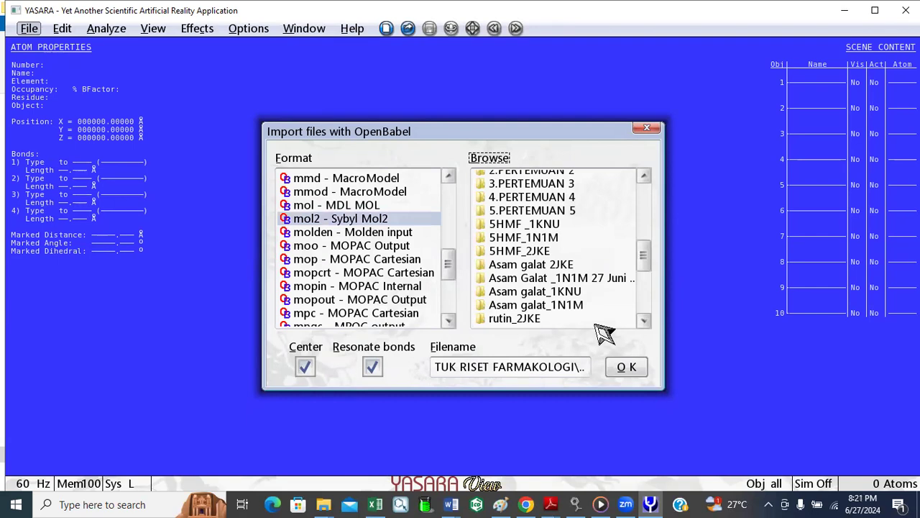
double_click(548, 279)
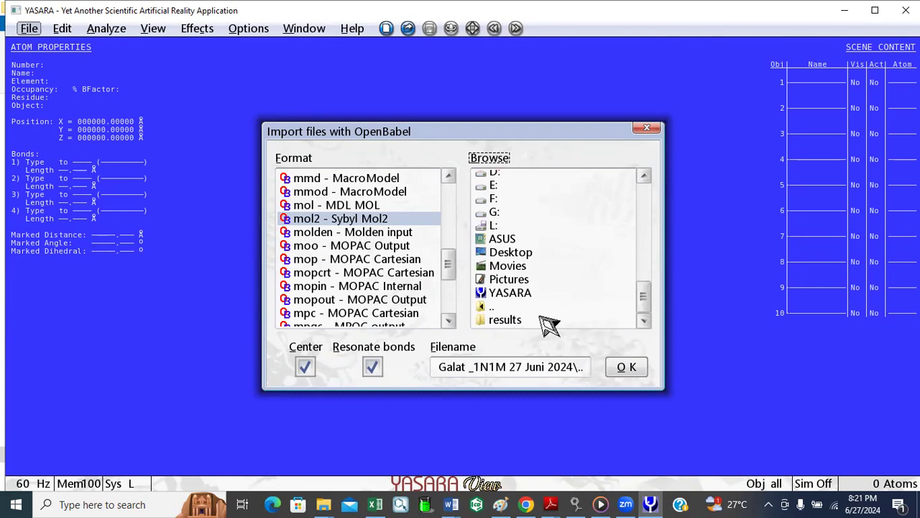
left_click(647, 131)
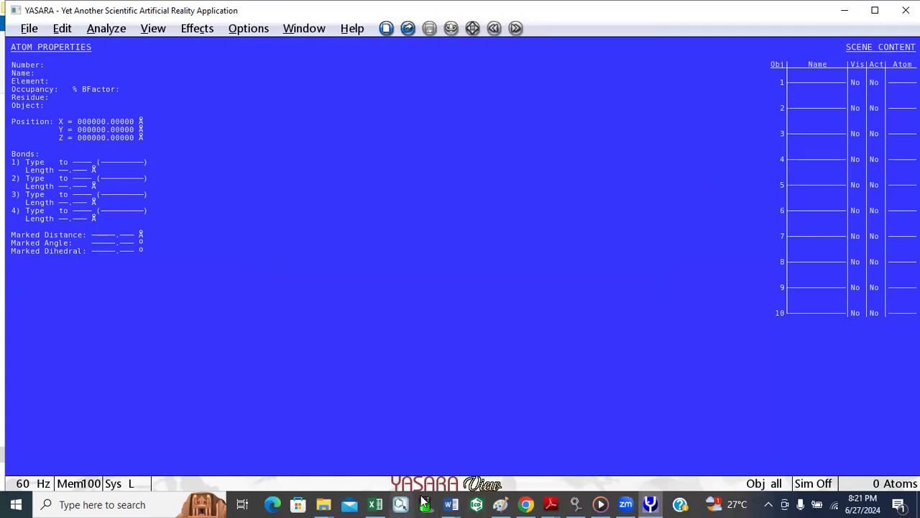
Switch to File Explorer, browse to the 4.PERTEMUAN 4 folder and examine the files inside VALIDASI 1N1M 27 Juni 2024
left_click(323, 503)
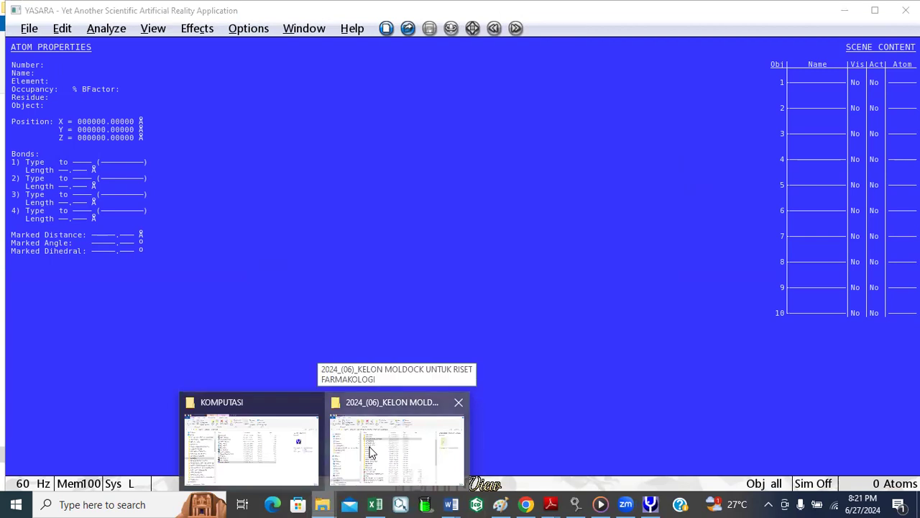
left_click(397, 442)
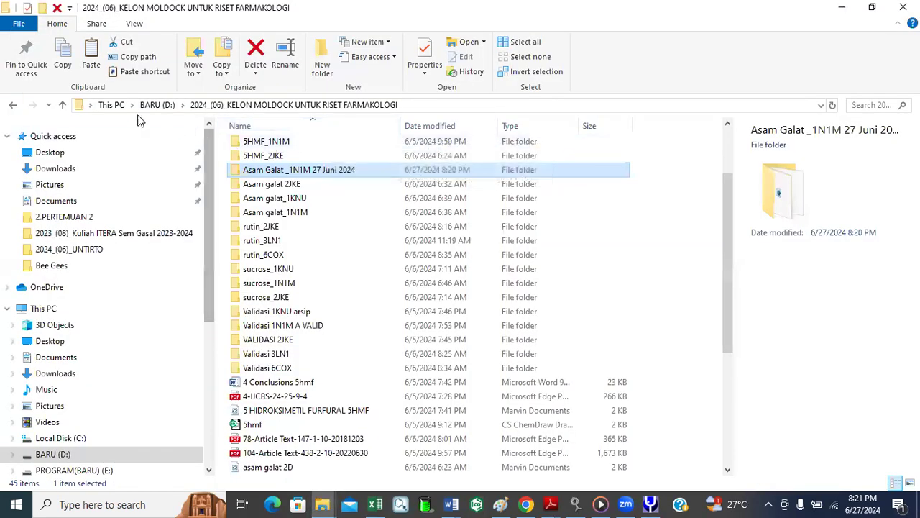
left_click(62, 105)
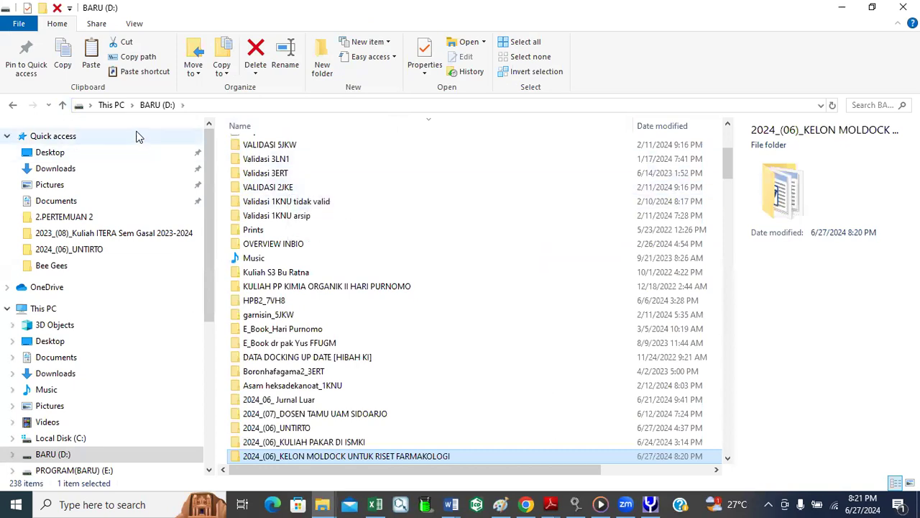
scroll(342, 216, "down", 6)
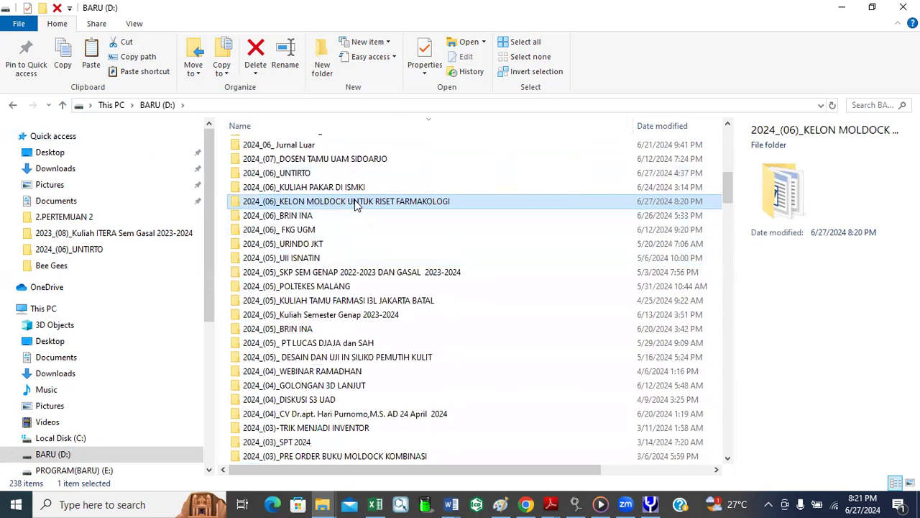
double_click(354, 203)
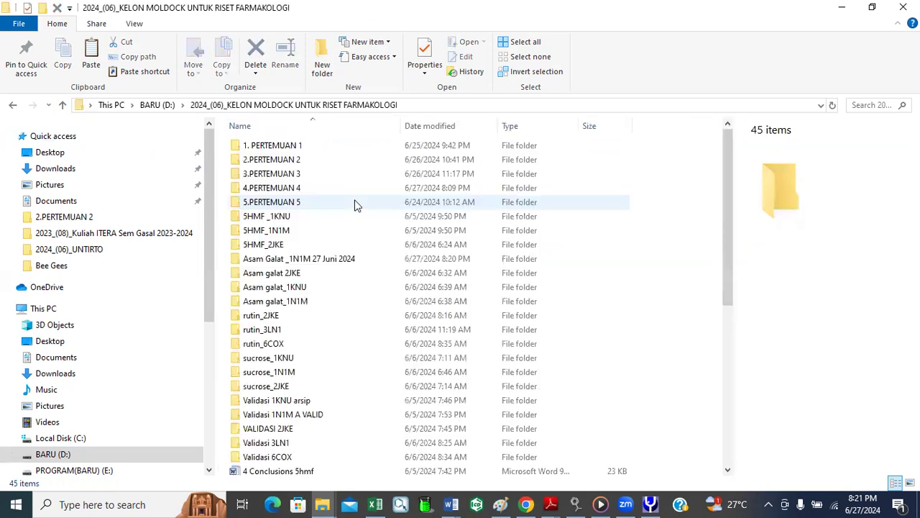
double_click(280, 187)
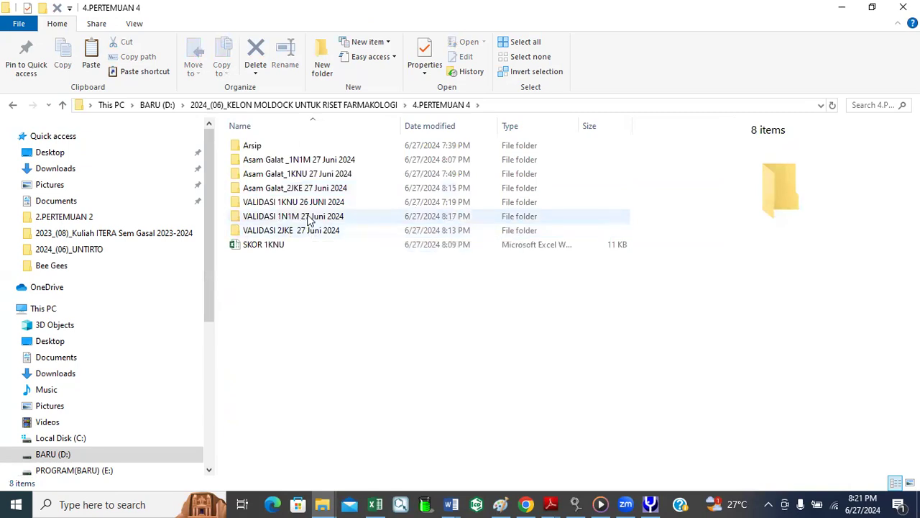
left_click(307, 218)
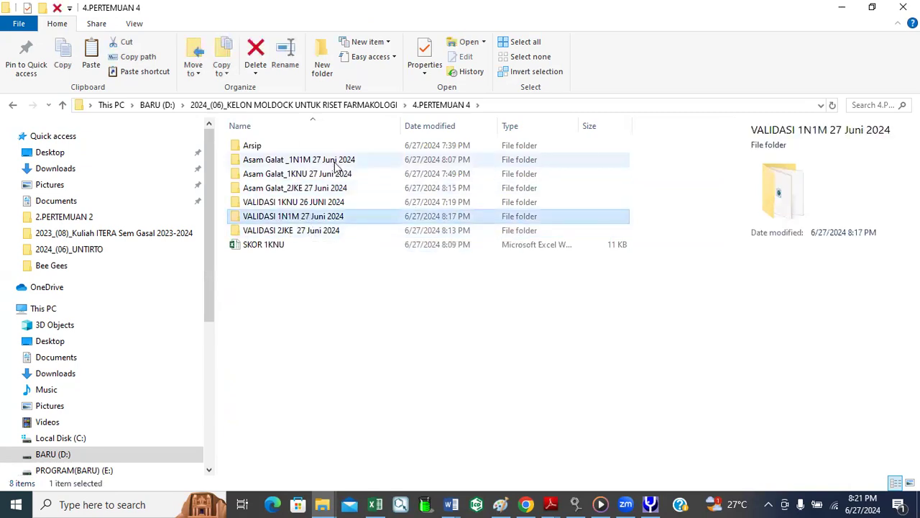
mouse_move(335, 166)
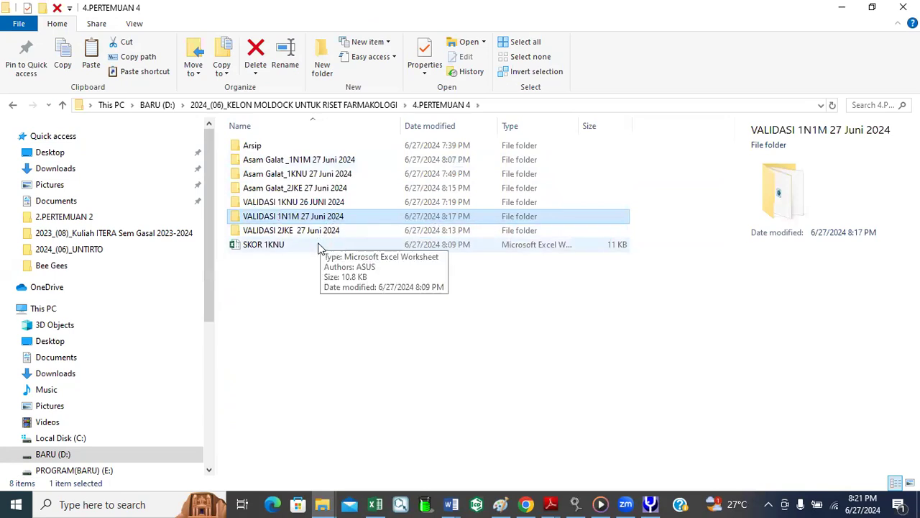
double_click(302, 217)
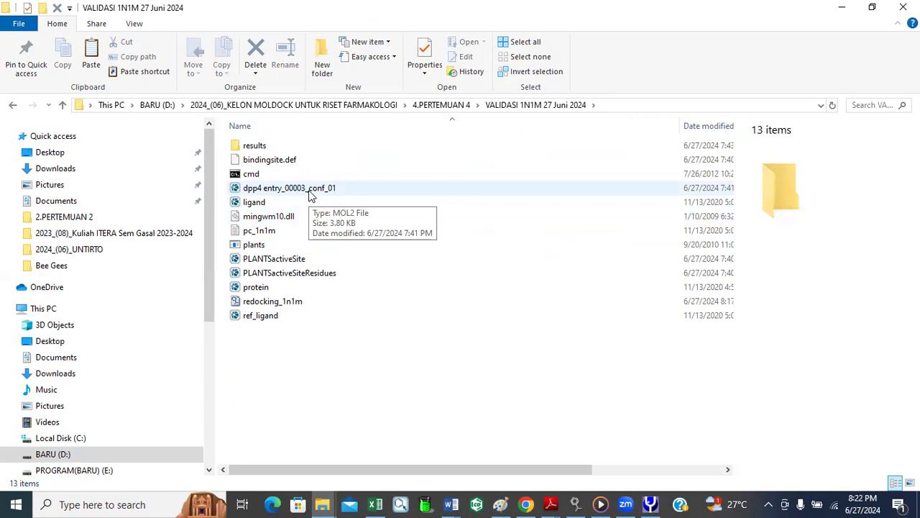
left_click(62, 106)
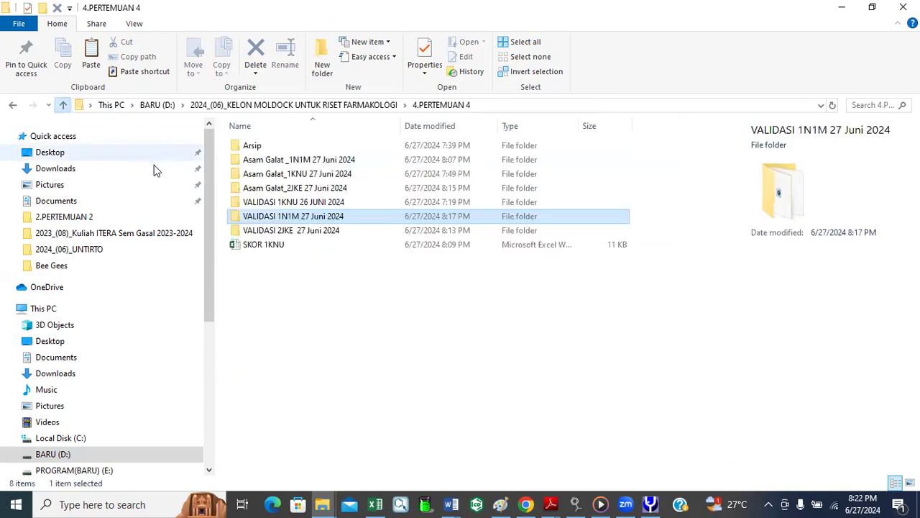
Copy the _entry_00009_conf_01 file from Asam Galat _1N1M 27 Juni 2024 into the VALIDASI 1N1M 27 Juni 2024 folder
double_click(303, 160)
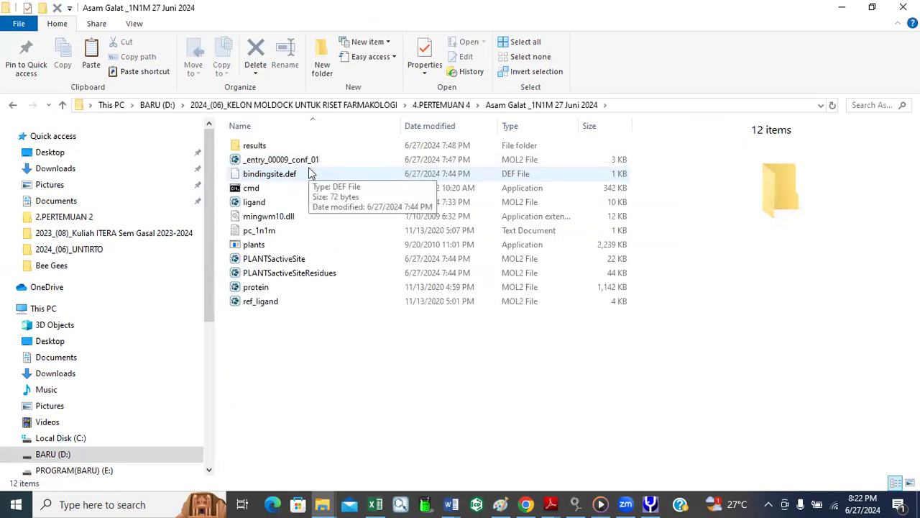
left_click(284, 160)
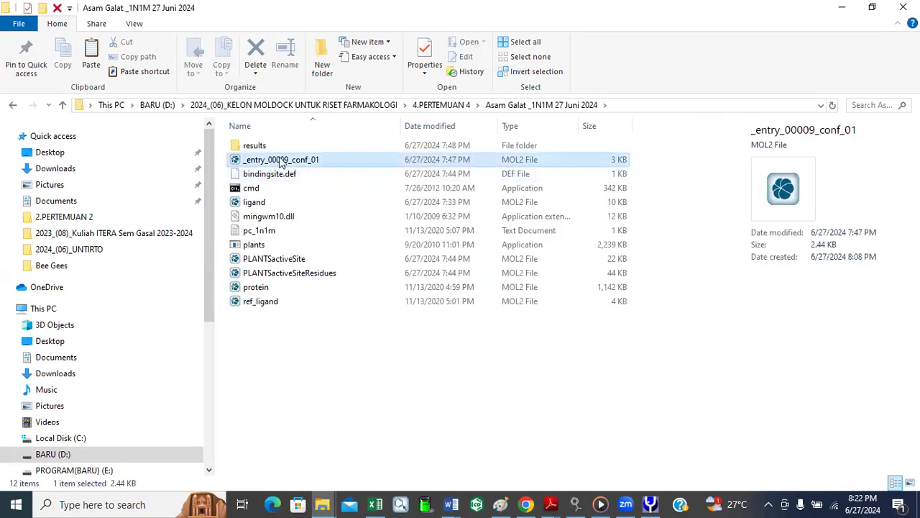
left_click(63, 58)
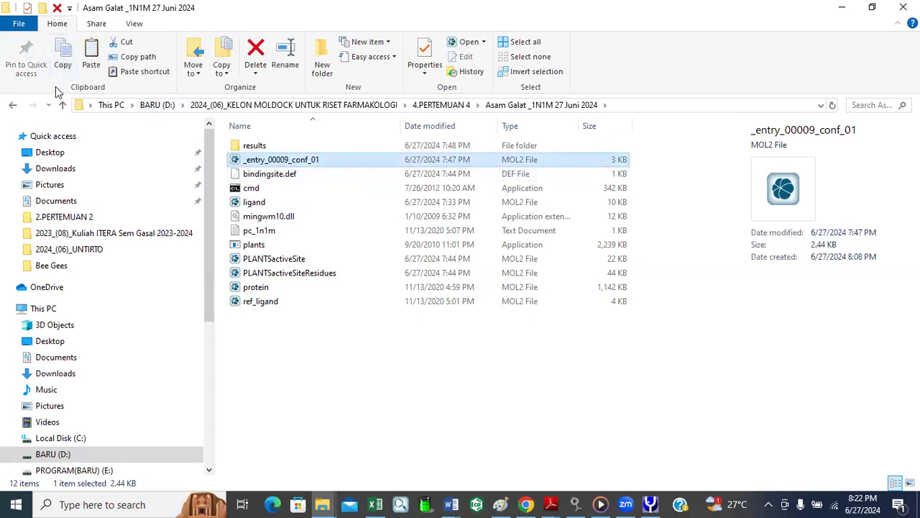
left_click(62, 105)
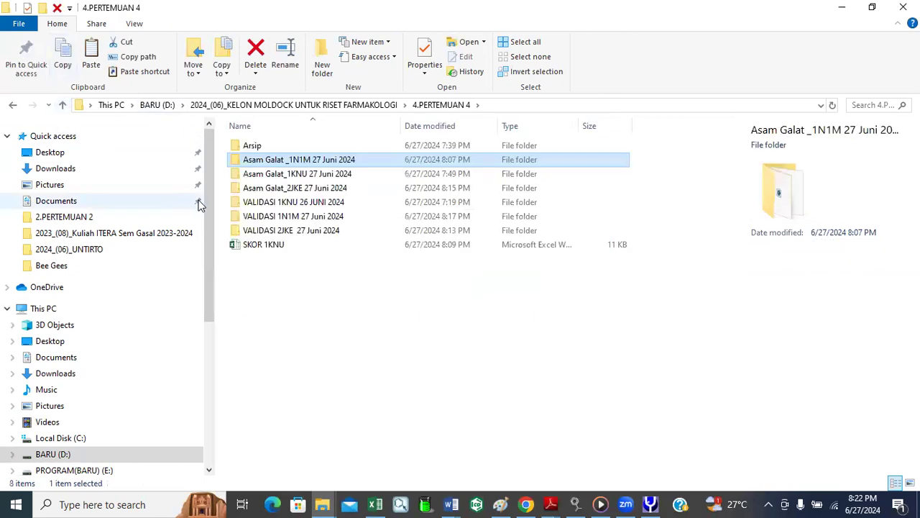
double_click(297, 217)
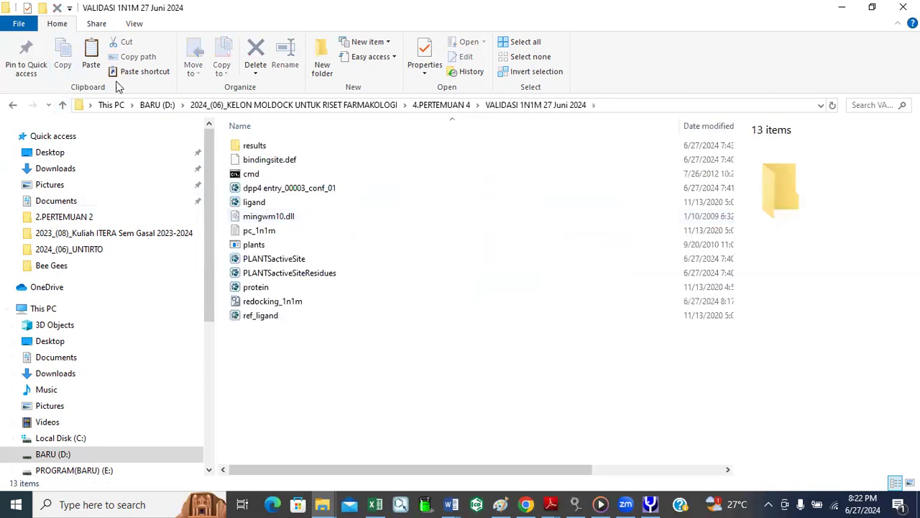
left_click(90, 54)
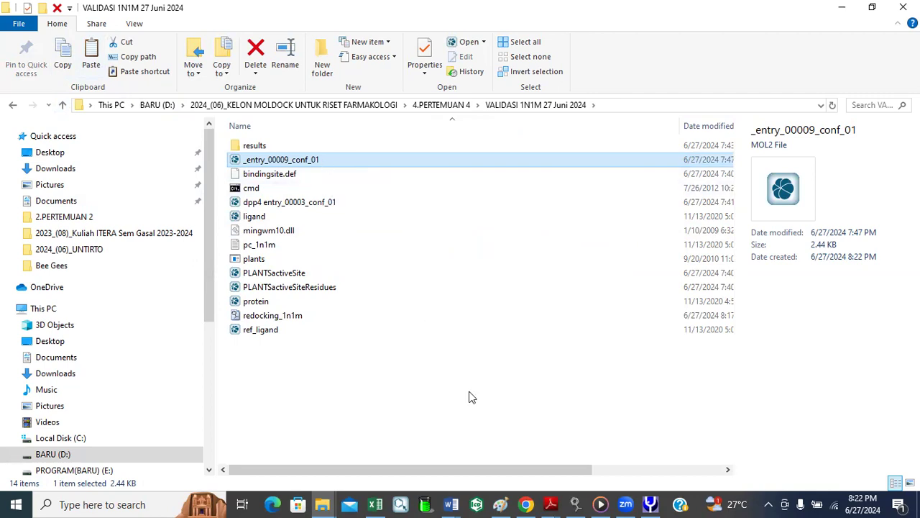
Switch to YASARA, restart the OpenBabel import and look for mol2 files in VALIDASI 1N1M 27 Juni 2024 under 4.PERTEMUAN 4
left_click(650, 504)
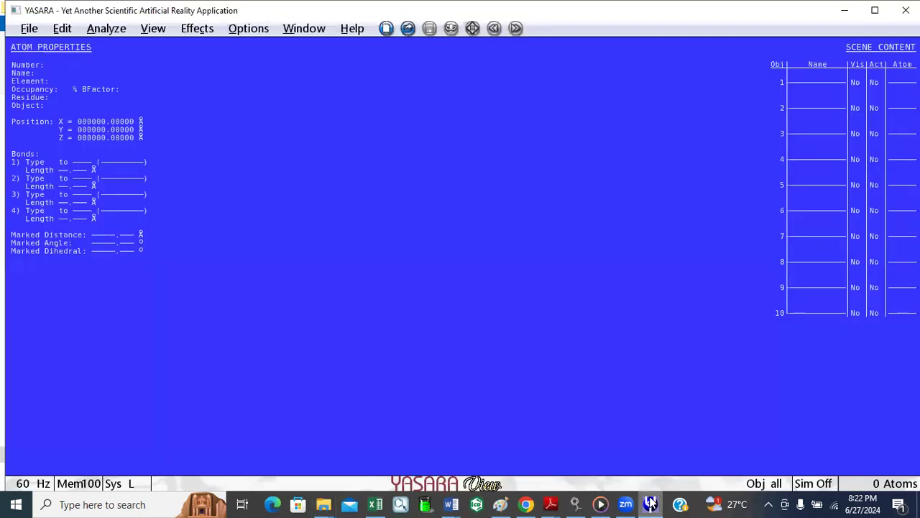
left_click(28, 28)
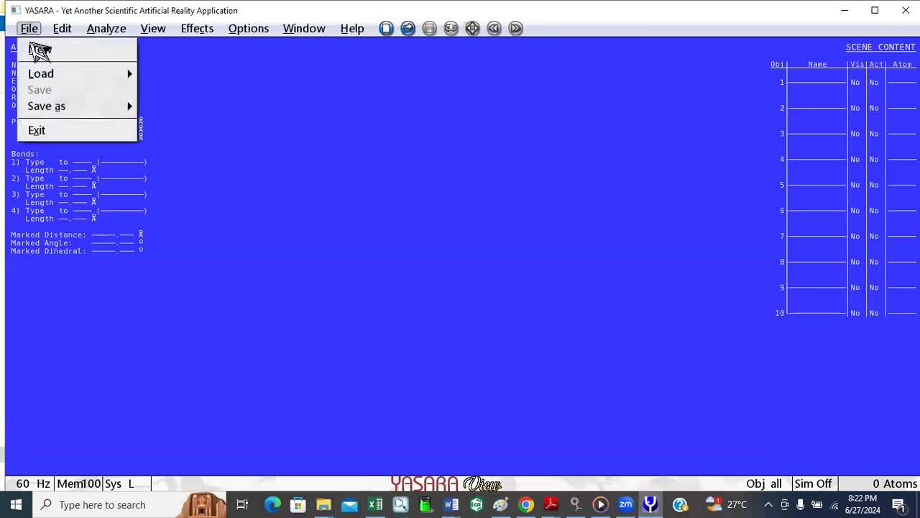
mouse_move(40, 73)
left_click(196, 114)
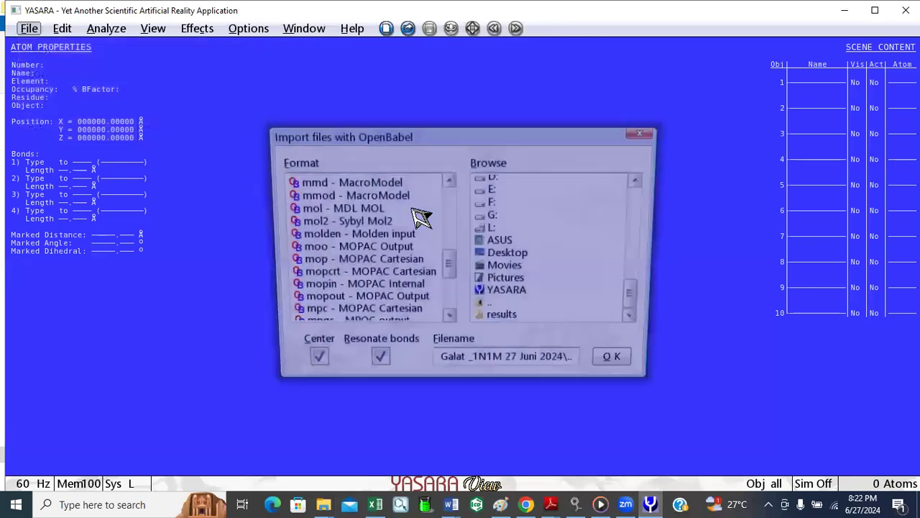
left_click(495, 185)
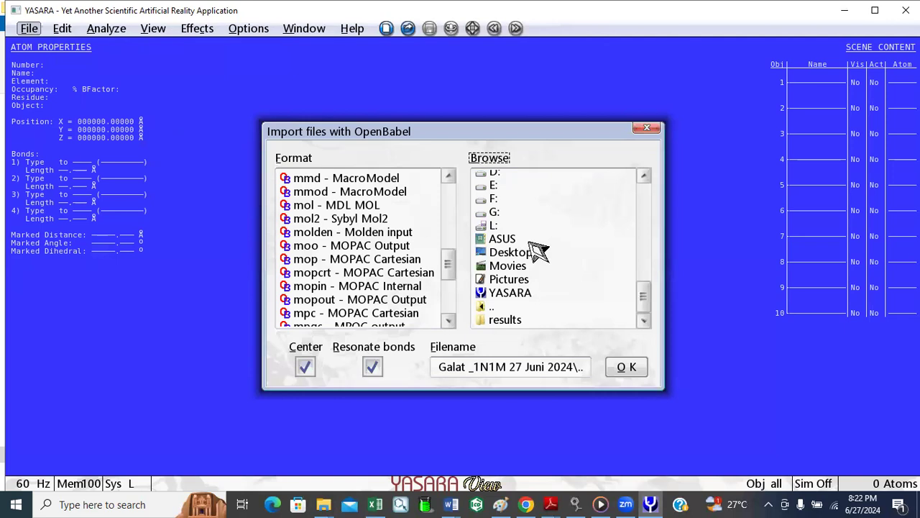
double_click(492, 307)
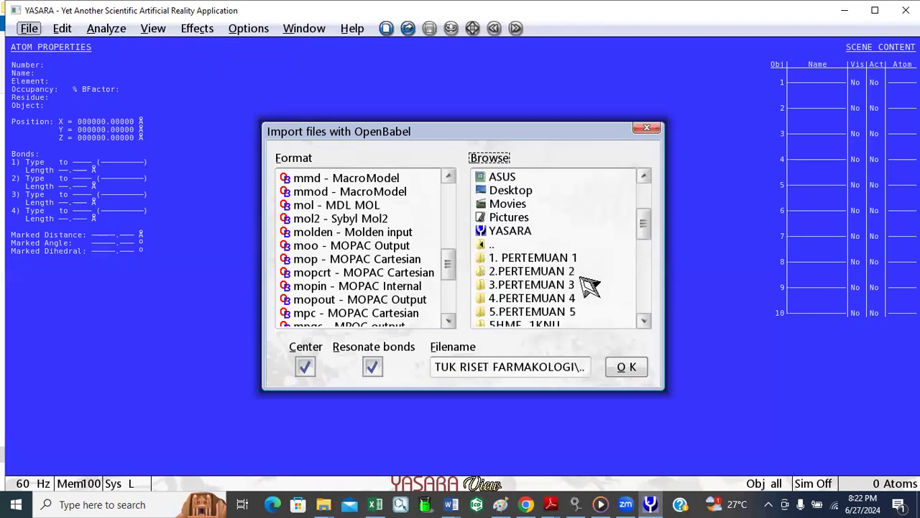
double_click(555, 298)
scroll(562, 308, "down", 1)
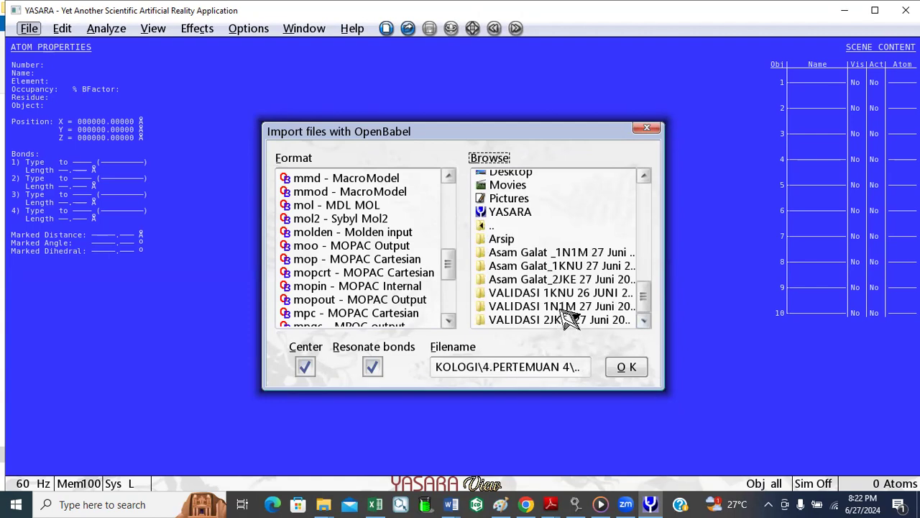
double_click(567, 306)
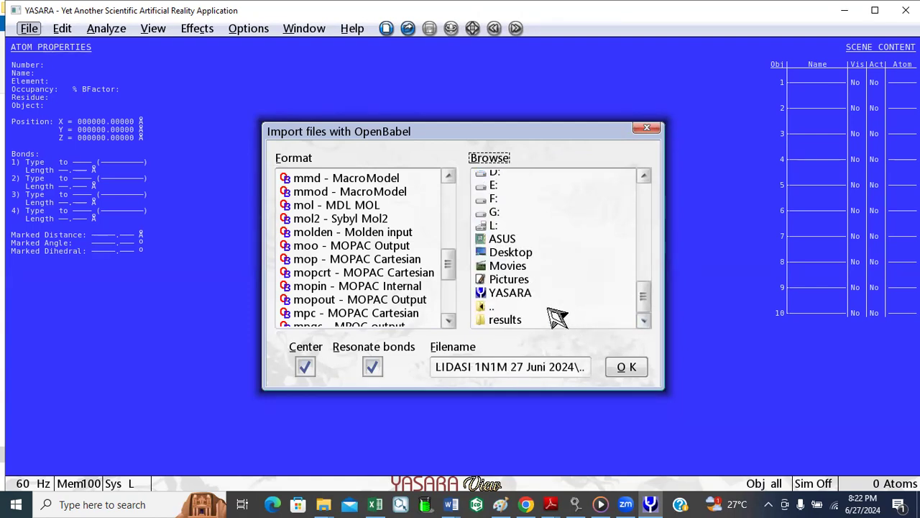
Return the import browser to the 4.PERTEMUAN 4 folder, cancel the OpenBabel import and exit YASARA
double_click(496, 308)
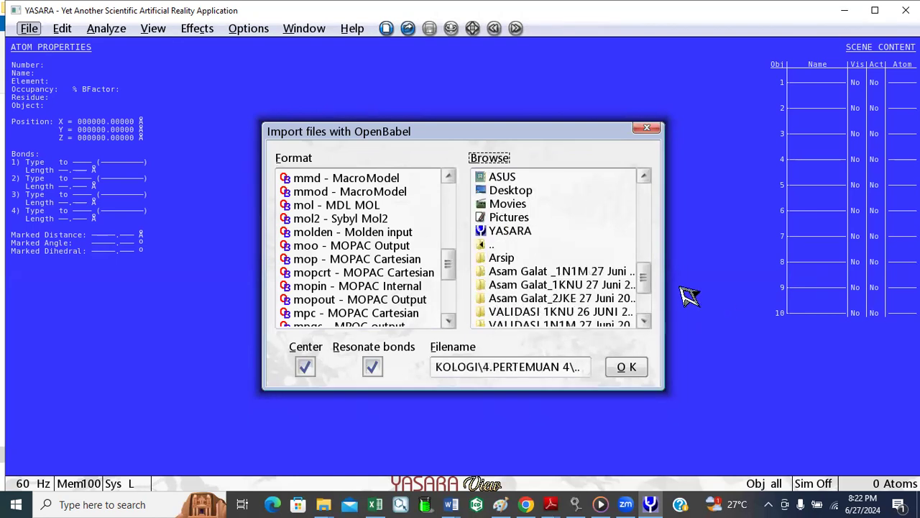
scroll(647, 291, "down", 1)
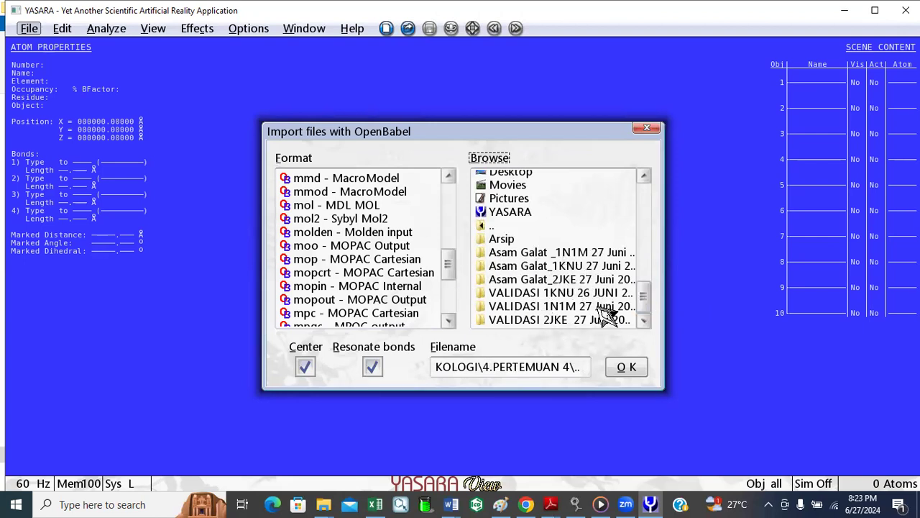
left_click(646, 130)
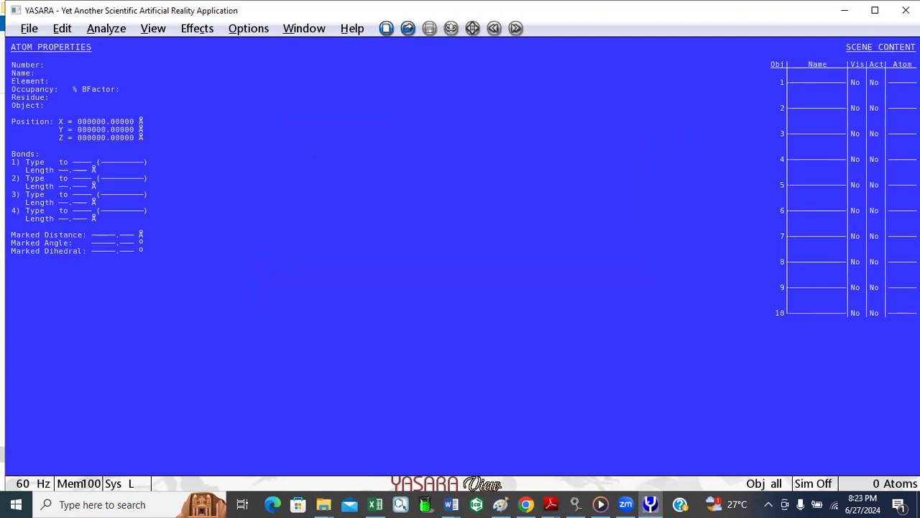
left_click(905, 10)
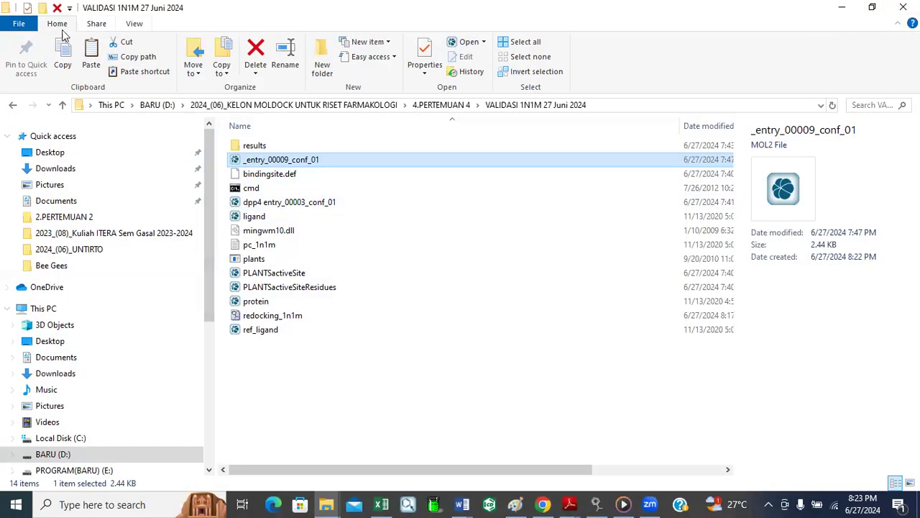
In File Explorer, copy the redocking_1n1m PDB file from VALIDASI 1N1M 27 Juni 2024 into the 4.PERTEMUAN 4 folder
left_click(63, 105)
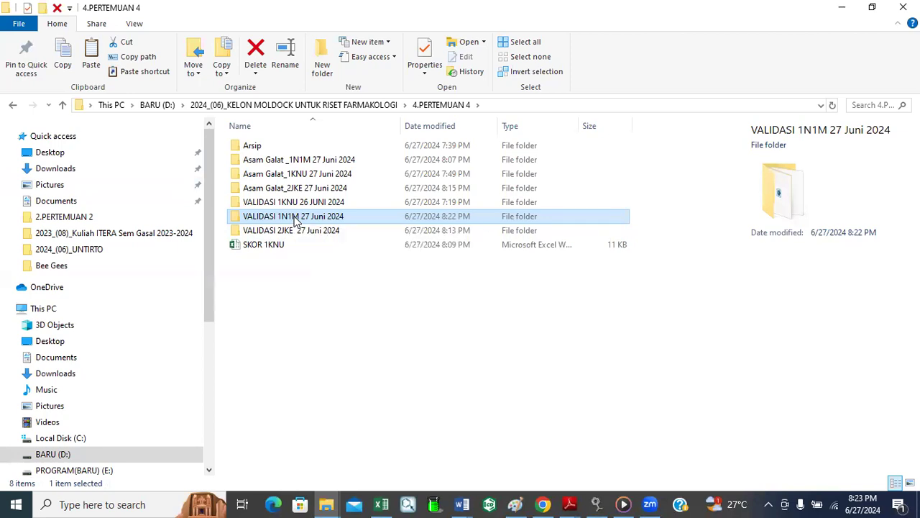
double_click(295, 218)
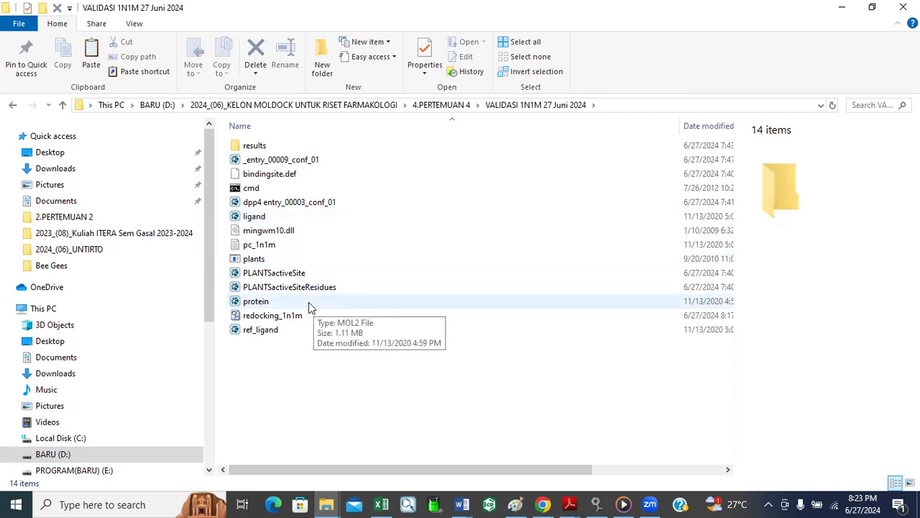
left_click(298, 322)
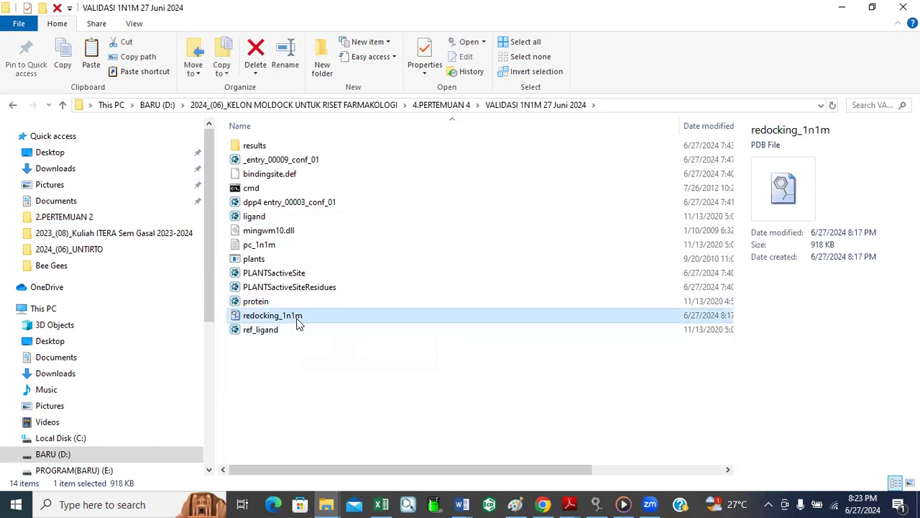
left_click(64, 106)
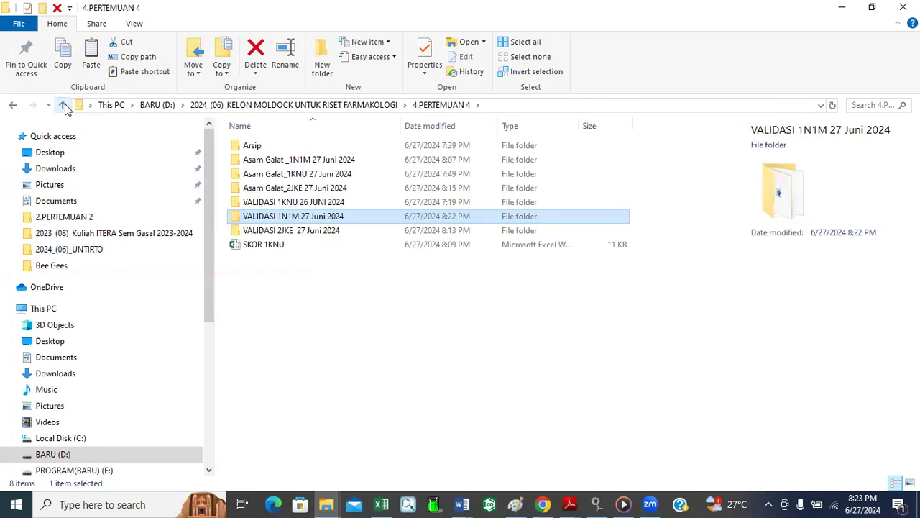
left_click(91, 54)
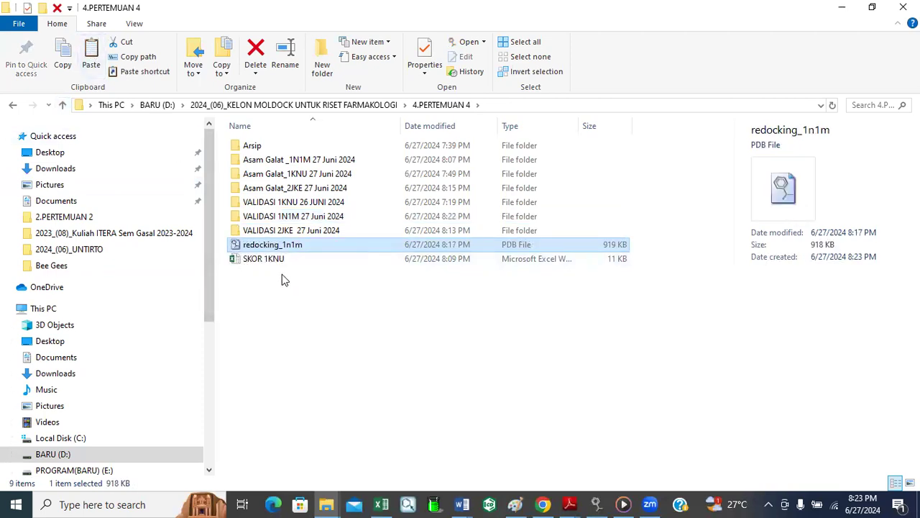
Copy the redock_2jke PDB file from VALIDASI 2JKE 27 Juni 2024 into the 4.PERTEMUAN 4 folder
left_click(281, 233)
double_click(280, 233)
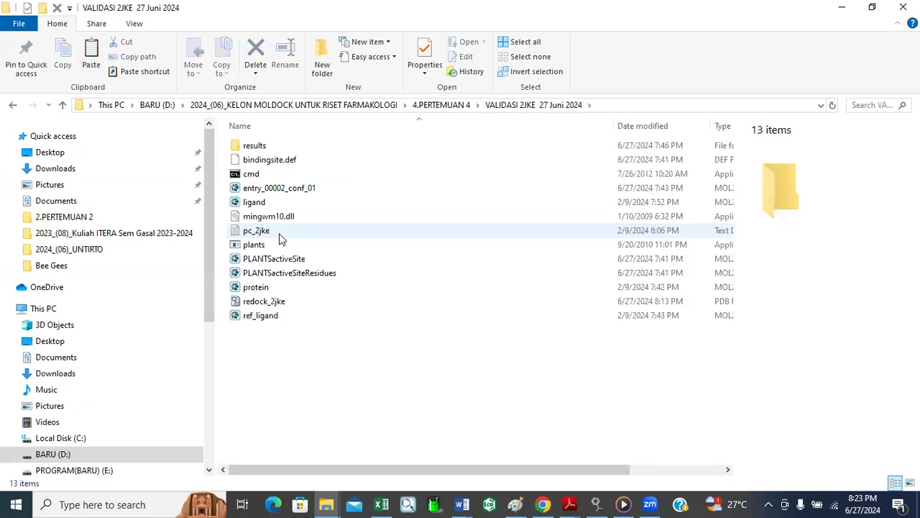
left_click(271, 301)
left_click(63, 57)
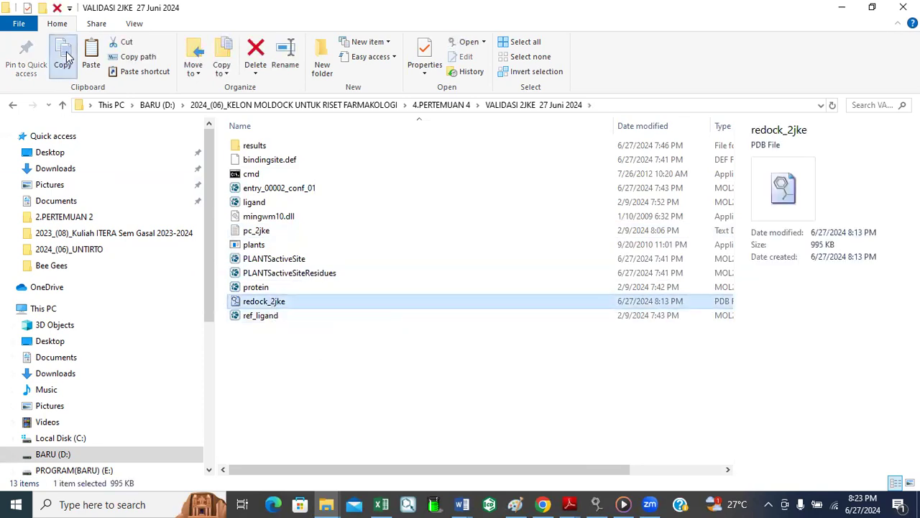
left_click(62, 106)
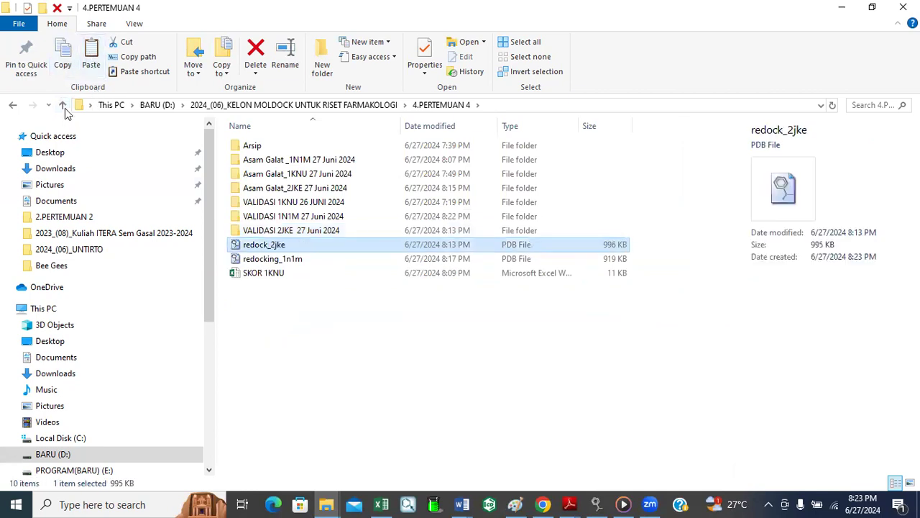
Copy the asam galat_2jke PDB file from Asam Galat_2JKE 27 Juni 2024 into the 4.PERTEMUAN 4 folder
left_click(62, 105)
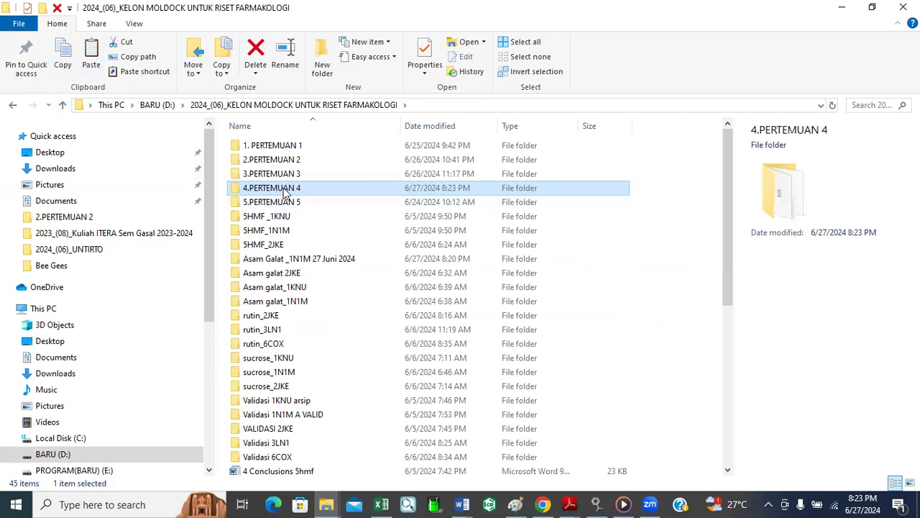
double_click(285, 189)
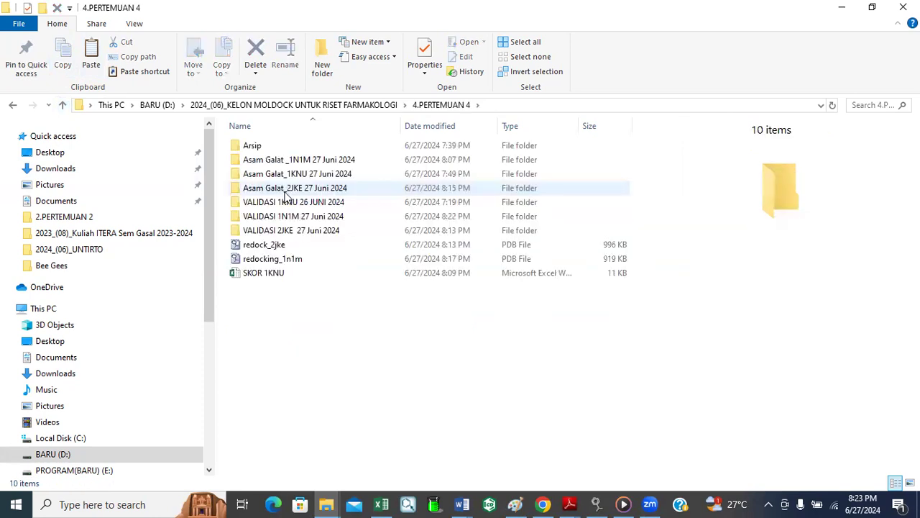
double_click(304, 189)
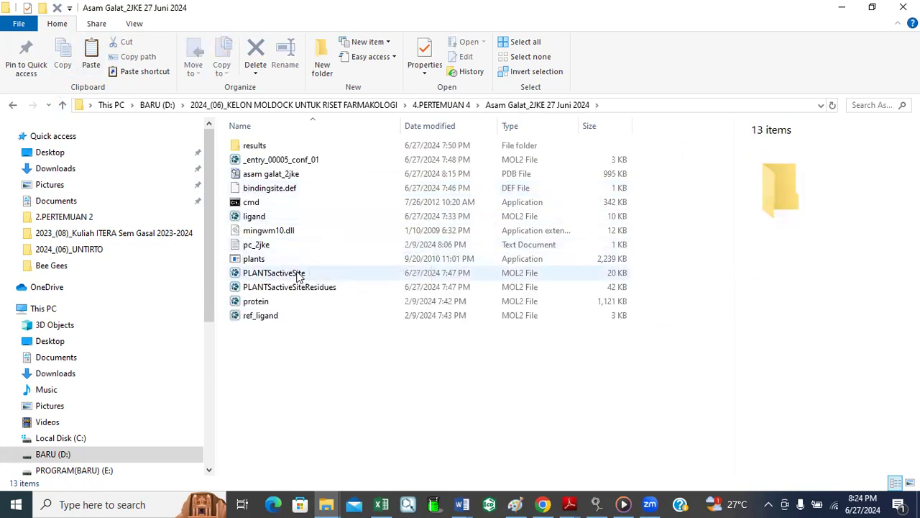
left_click(294, 174)
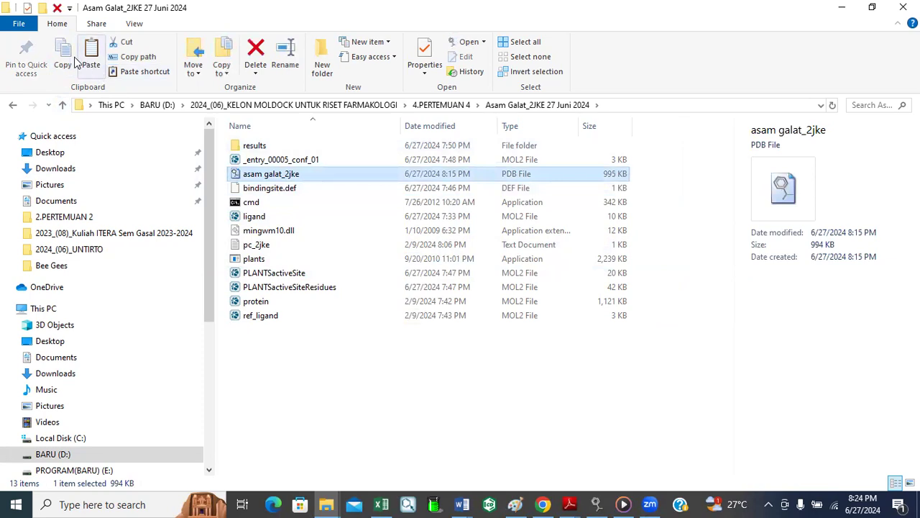
left_click(63, 105)
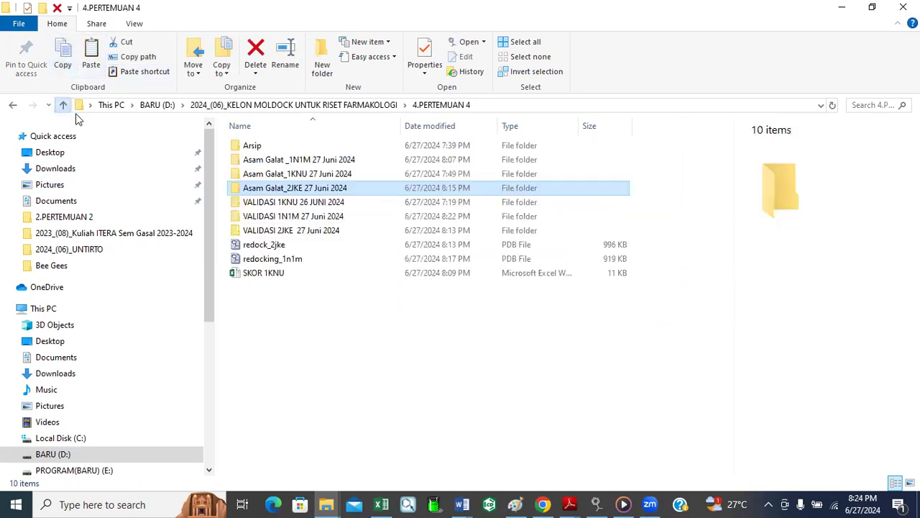
left_click(92, 57)
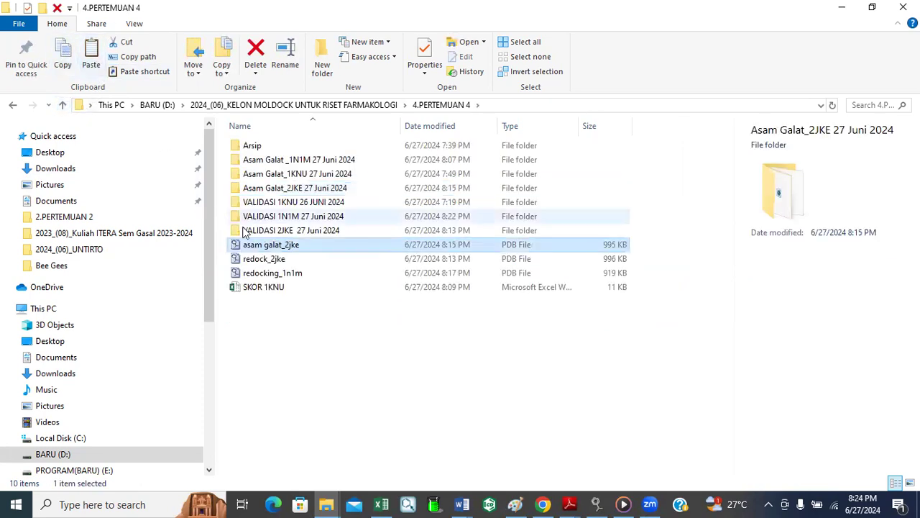
left_click(262, 314)
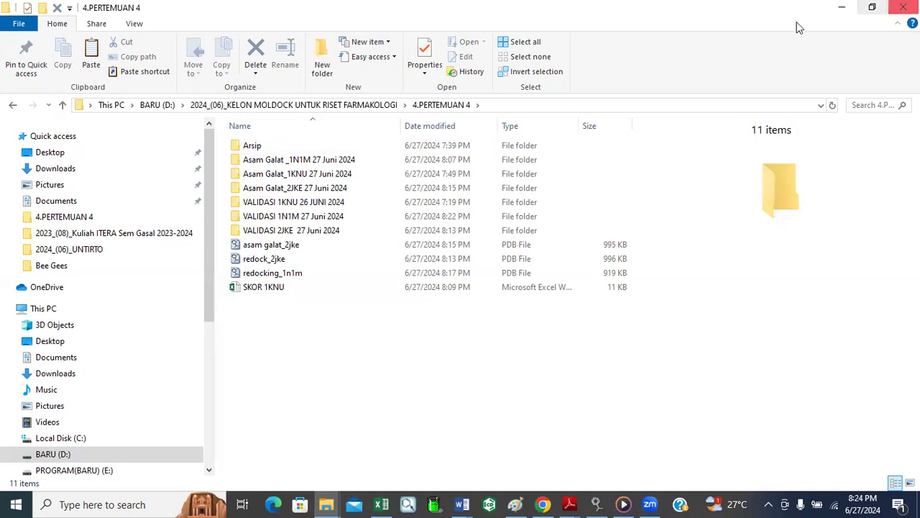
Rename the redocking_1n1m PDB file in 4.PERTEMUAN 4 as redock_1n1m
left_click(259, 273)
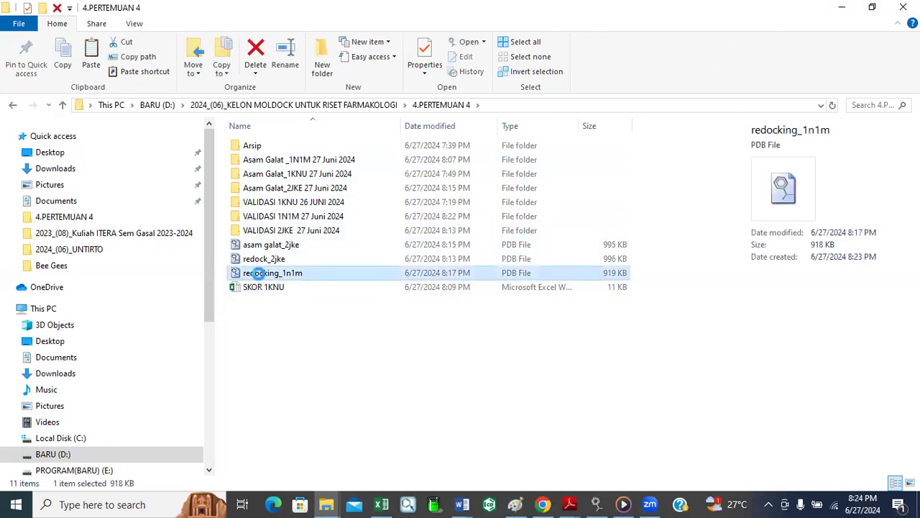
right_click(258, 274)
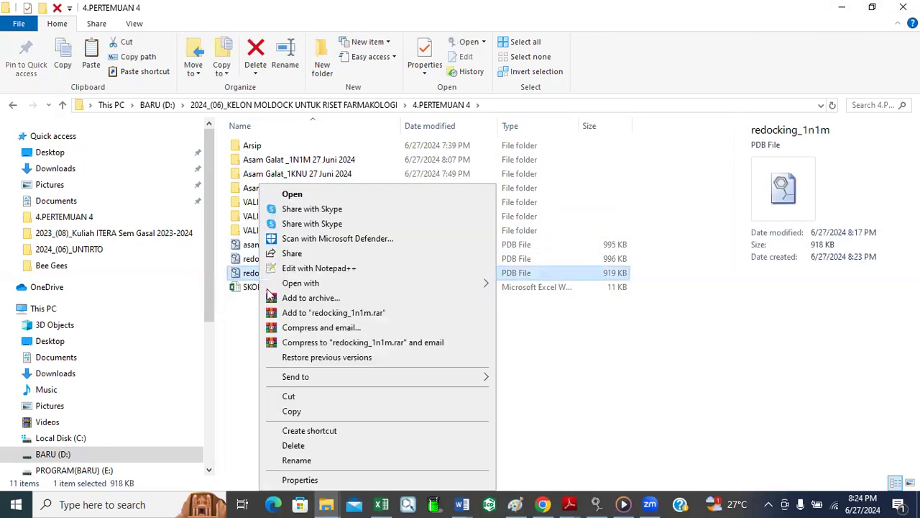
left_click(295, 460)
mouse_move(279, 272)
left_mouse_down()
mouse_move(255, 273)
mouse_move(269, 274)
left_mouse_up()
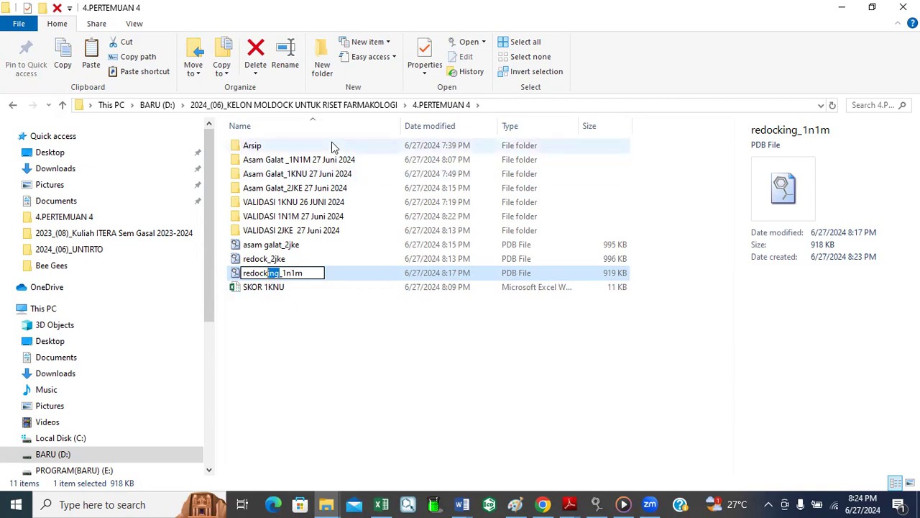
key("BackSpace")
left_click(300, 358)
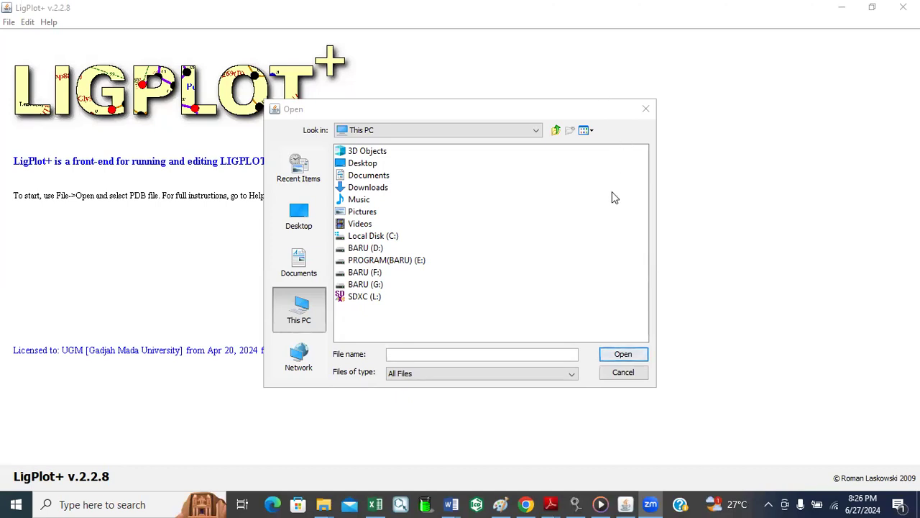
In LigPlot+, open redock_2jke.pdb from the 4.PERTEMUAN 4 folder on drive D and run LIGPLOT for the ligand UNK 1
left_click(623, 372)
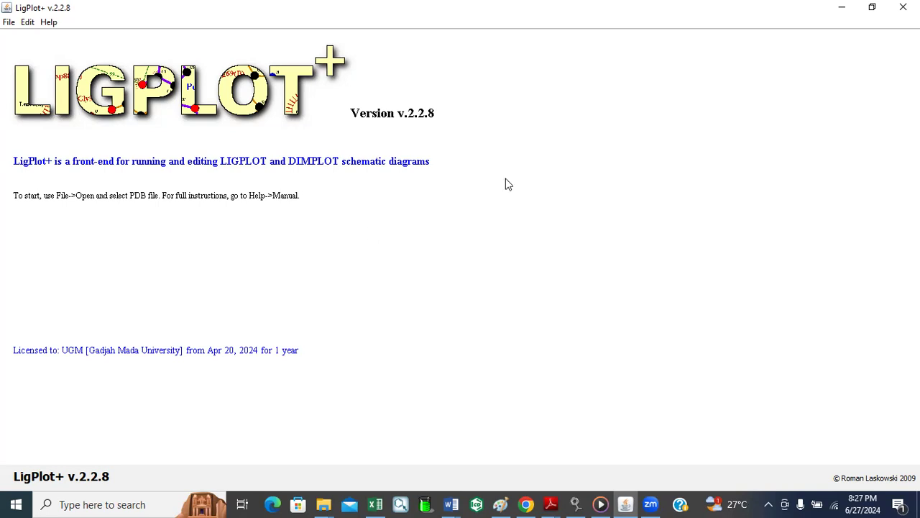
left_click(9, 23)
mouse_move(32, 38)
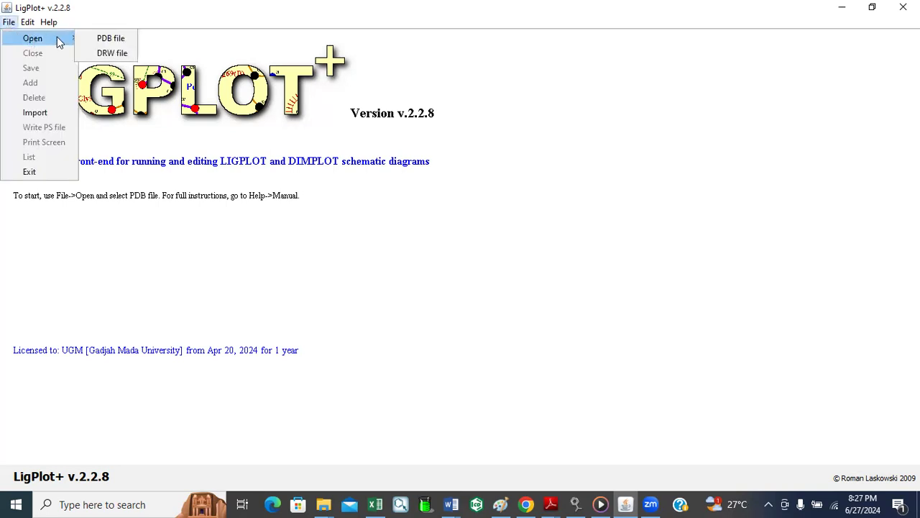
left_click(115, 38)
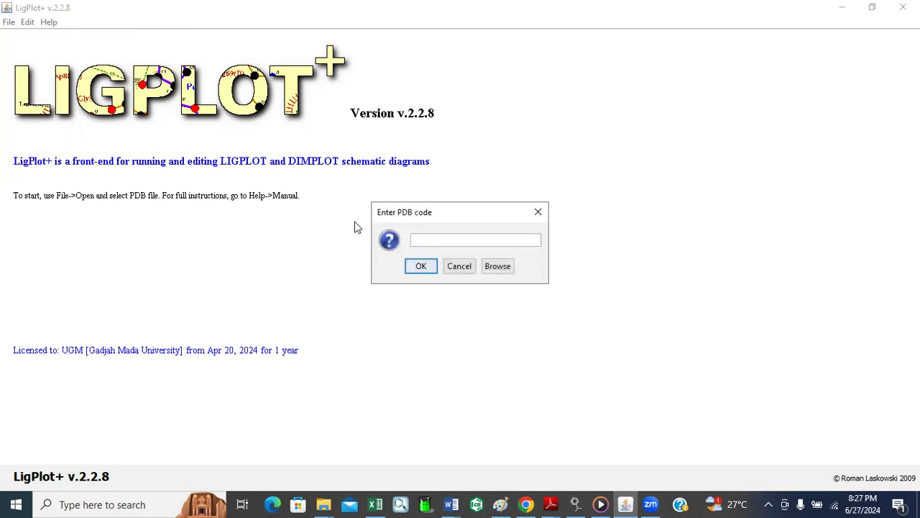
left_click(503, 266)
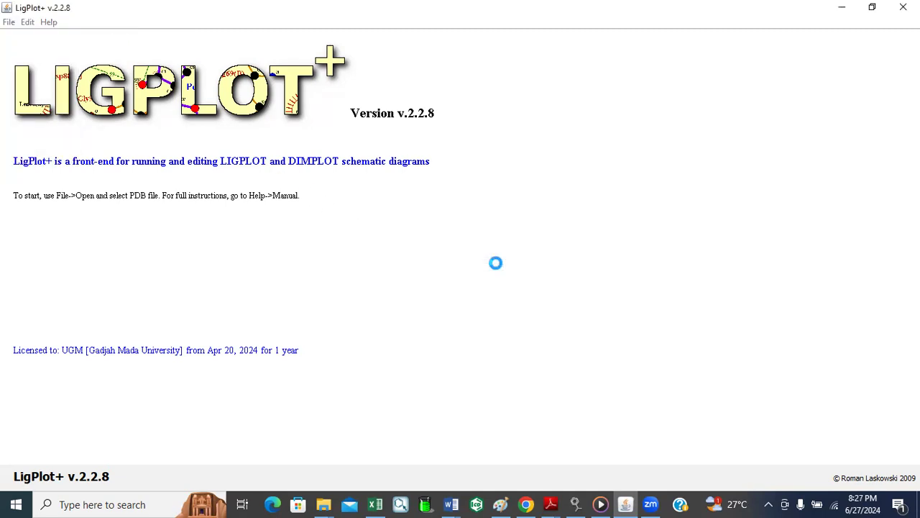
left_click(302, 308)
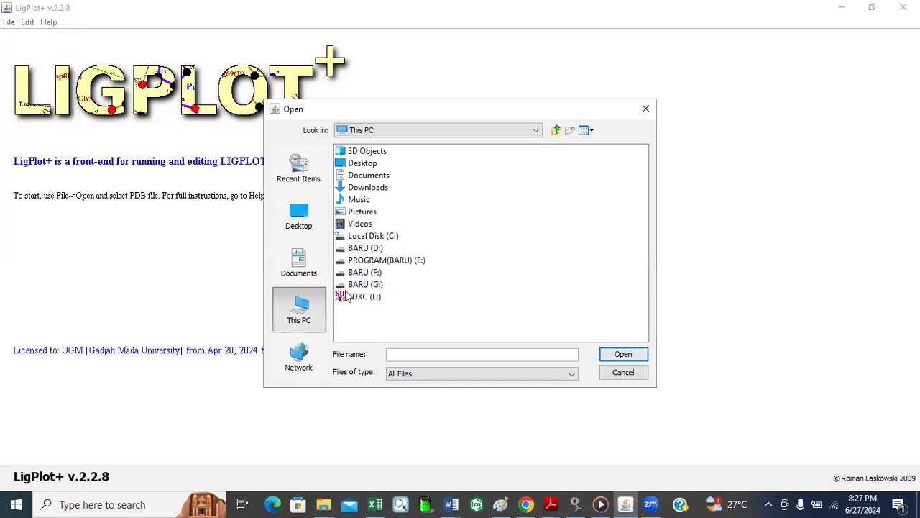
double_click(367, 248)
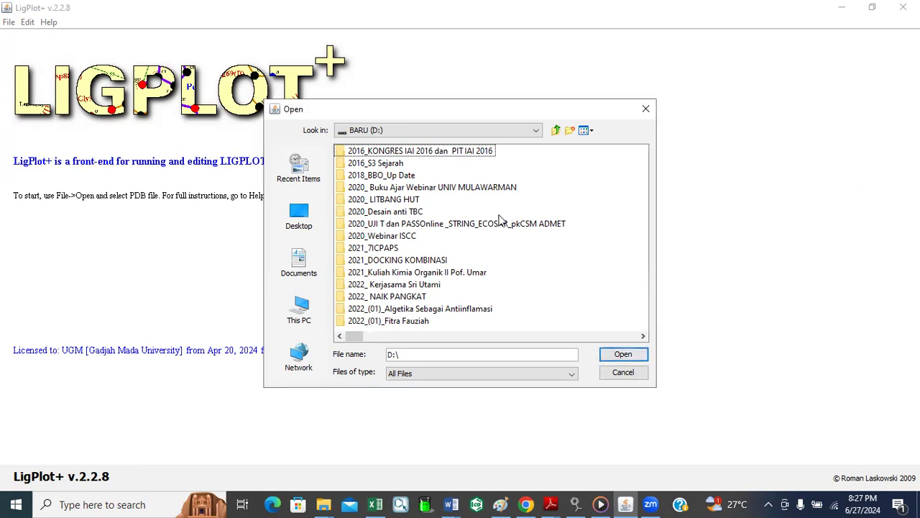
scroll(500, 221, "down", 2)
scroll(500, 221, "down", 8)
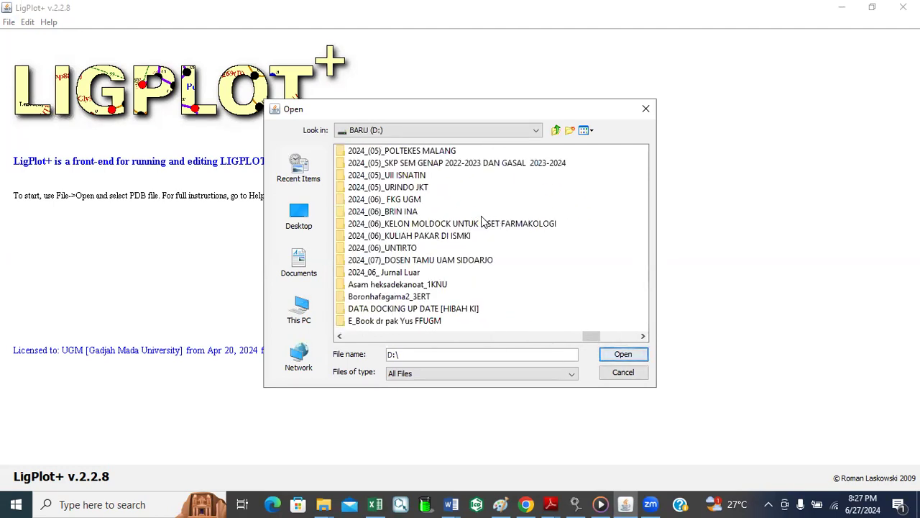
double_click(476, 223)
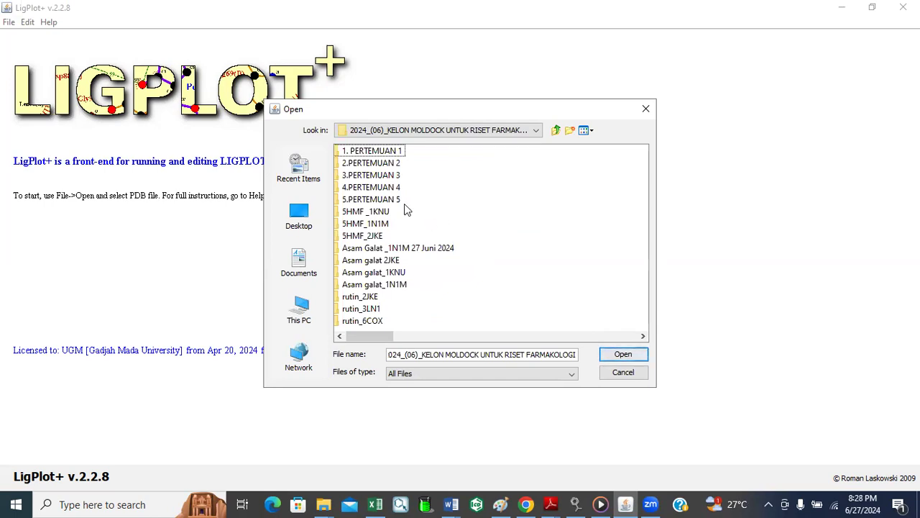
double_click(384, 189)
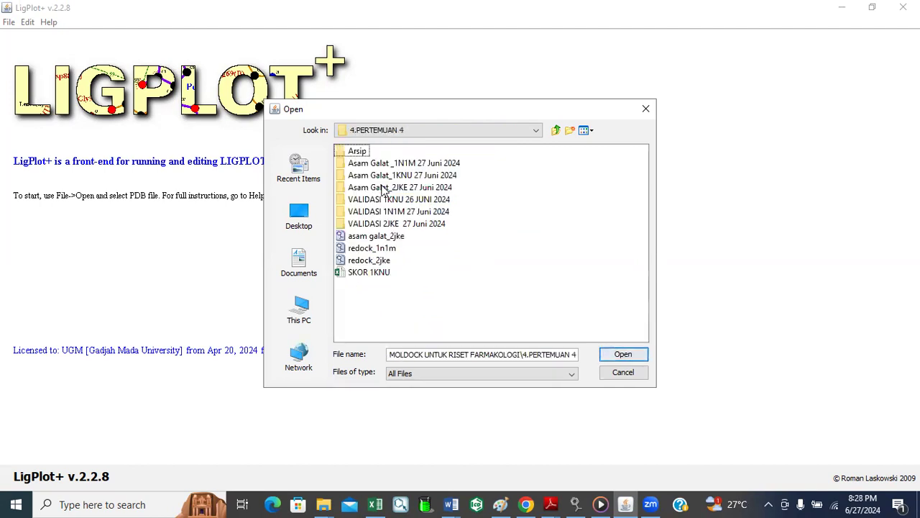
left_click(380, 260)
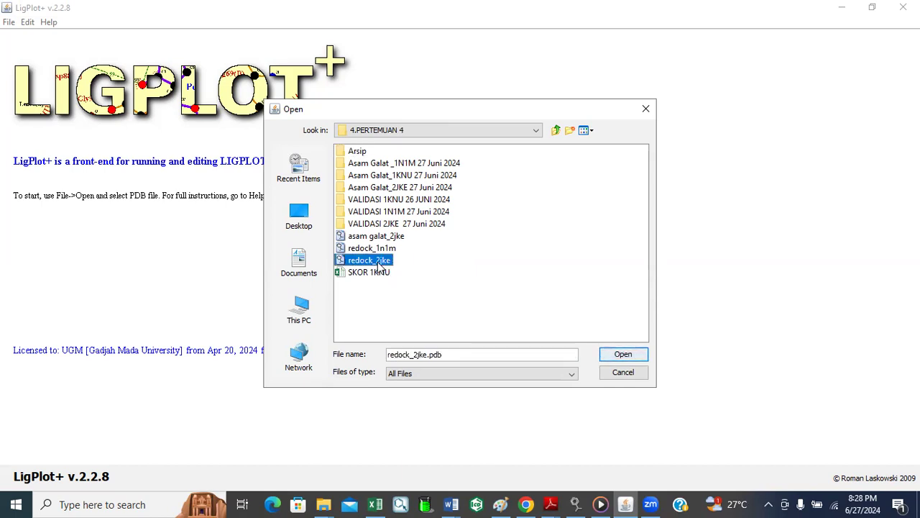
left_click(623, 354)
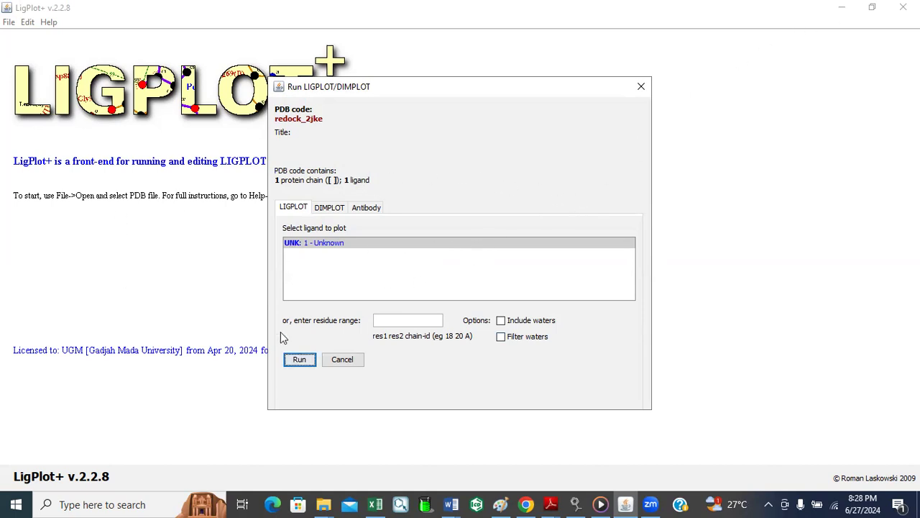
left_click(299, 358)
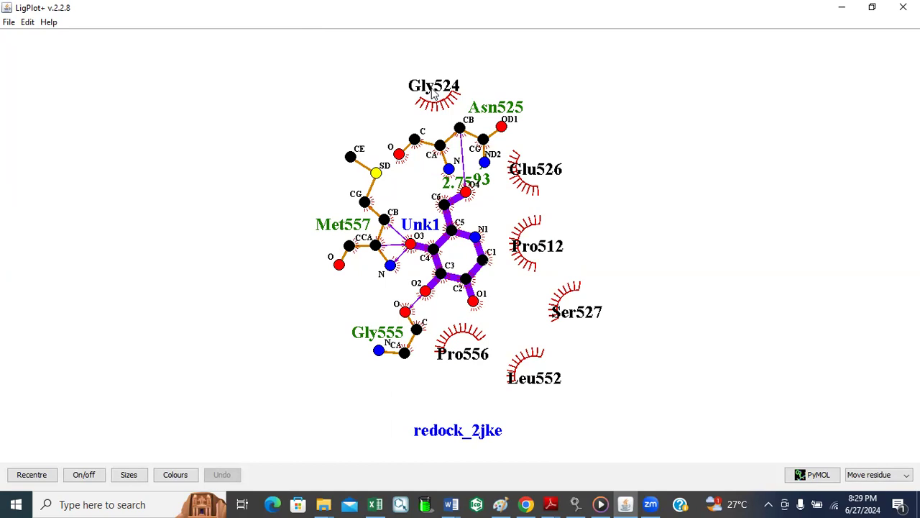
Move the residue labels Gly524, Asn525, Glu526, Pro512, Ser527, Leu552, Pro556, Gly555 and Met557 clear of their drawn residues and arcs
left_click_drag(433, 87, 431, 78)
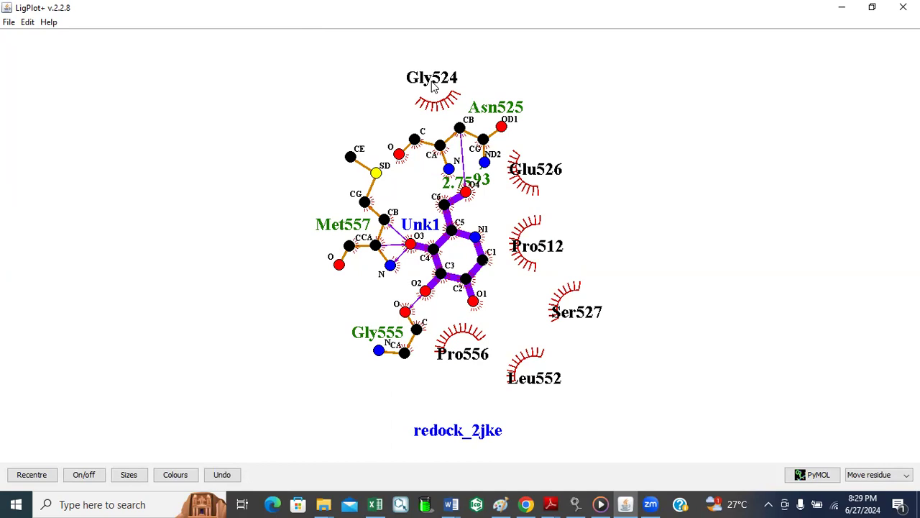
left_click_drag(492, 108, 494, 103)
left_click_drag(549, 174, 554, 174)
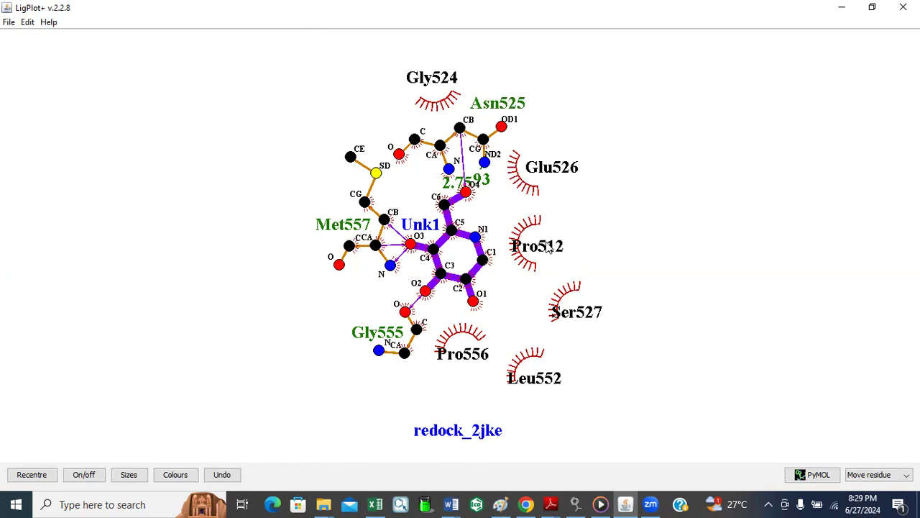
left_click_drag(550, 248, 565, 242)
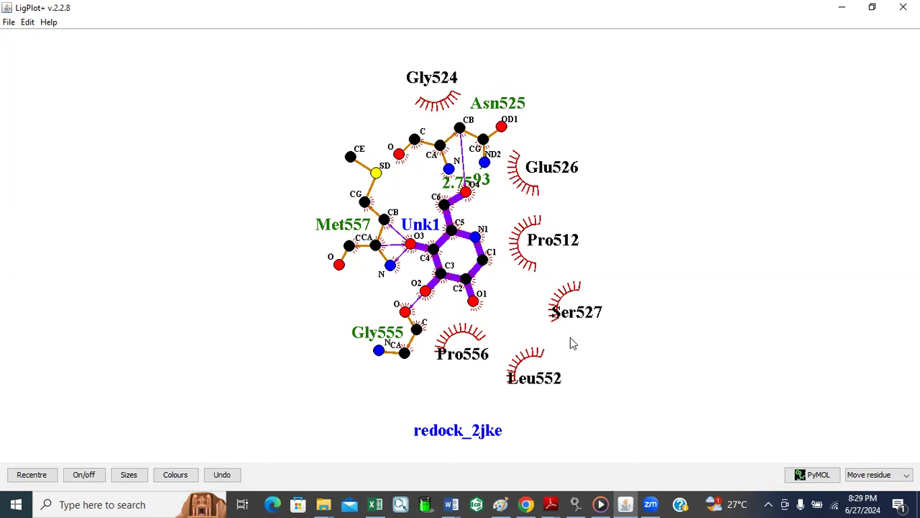
left_click_drag(582, 323, 597, 320)
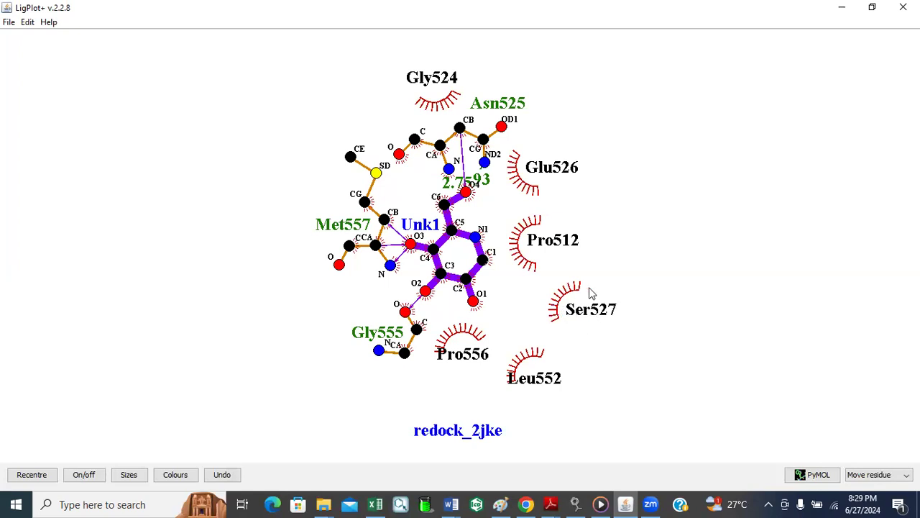
left_click_drag(539, 387, 560, 383)
left_click_drag(466, 356, 475, 359)
left_click_drag(383, 335, 352, 335)
left_click_drag(344, 225, 326, 225)
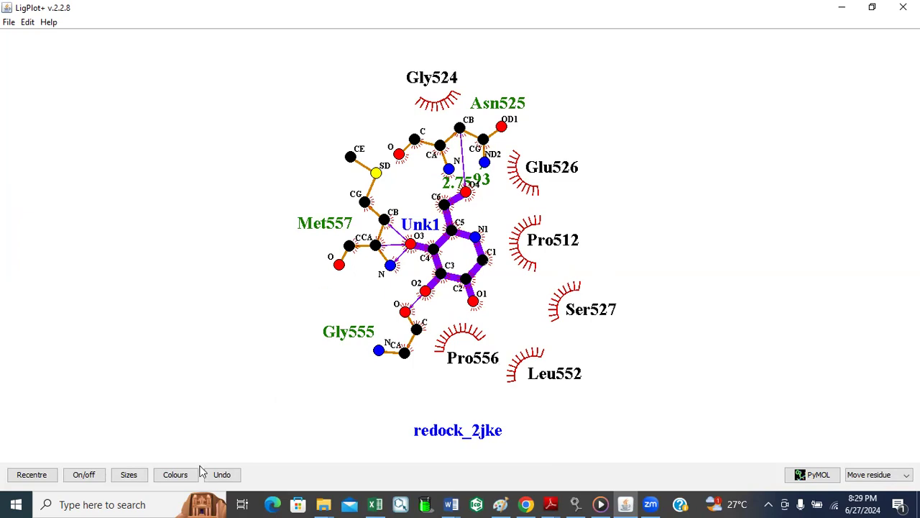
Examine the bond colour settings beside the redock_2jke diagram to identify its bond types, then close them without changes
left_click(178, 474)
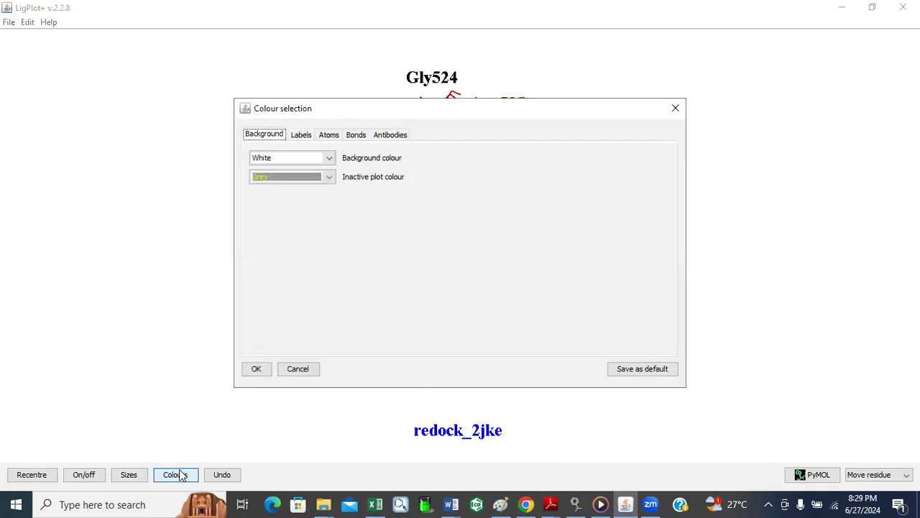
left_click(352, 136)
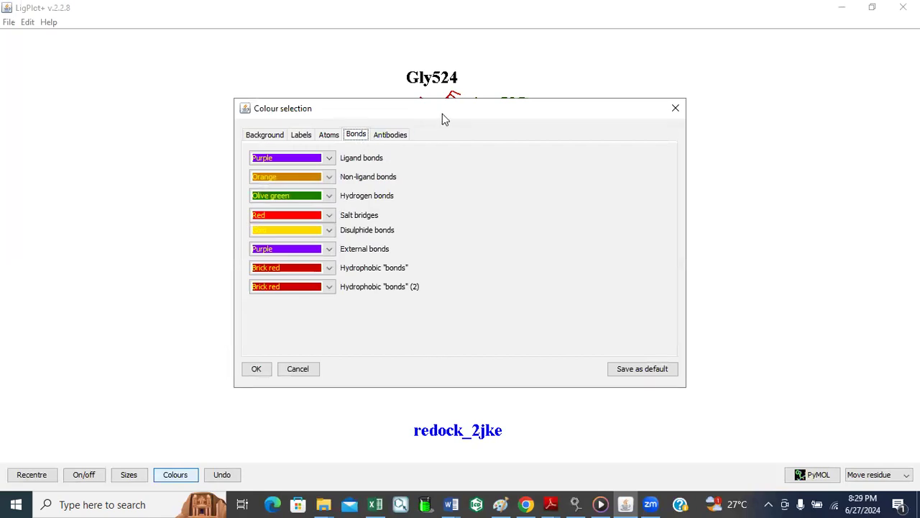
left_click_drag(443, 114, 814, 71)
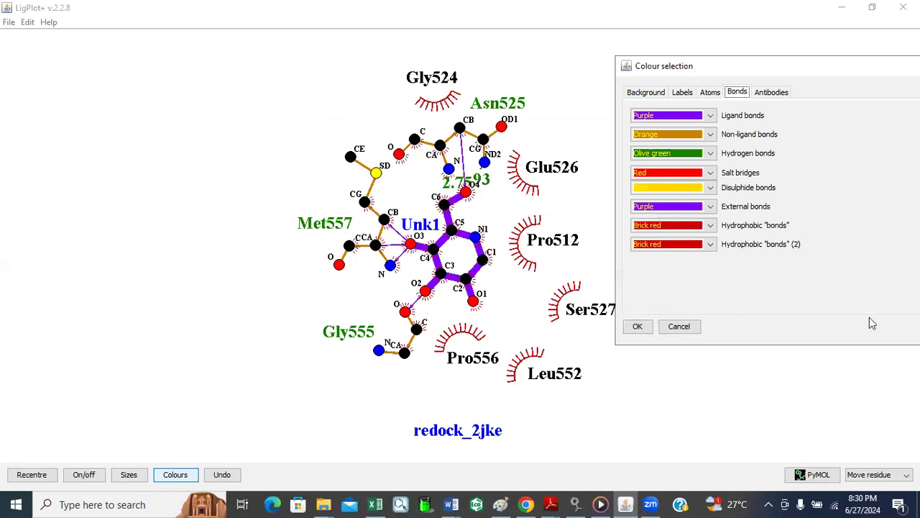
left_click(521, 259)
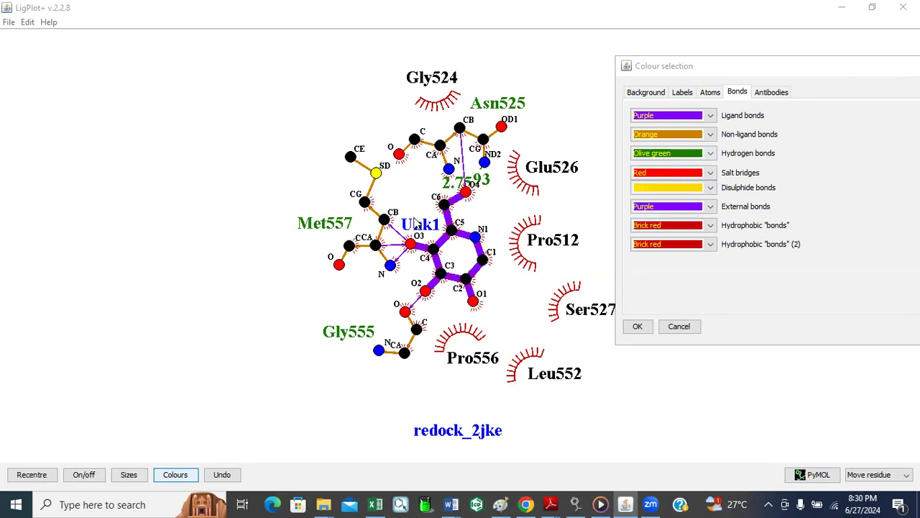
left_click(327, 233)
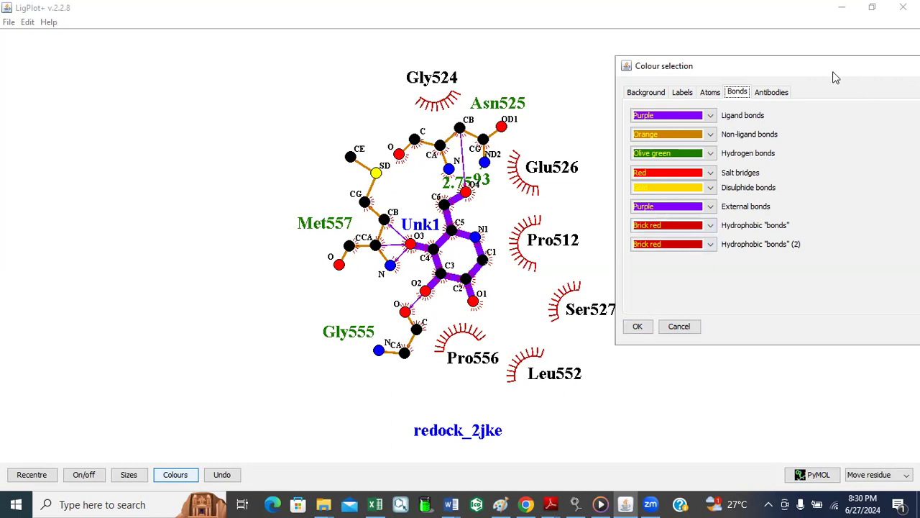
left_click_drag(836, 77, 546, 79)
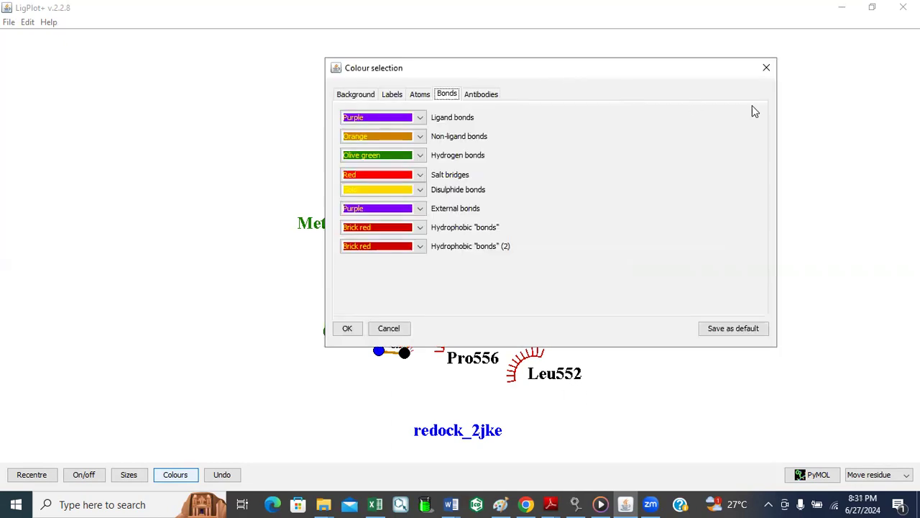
left_click(766, 68)
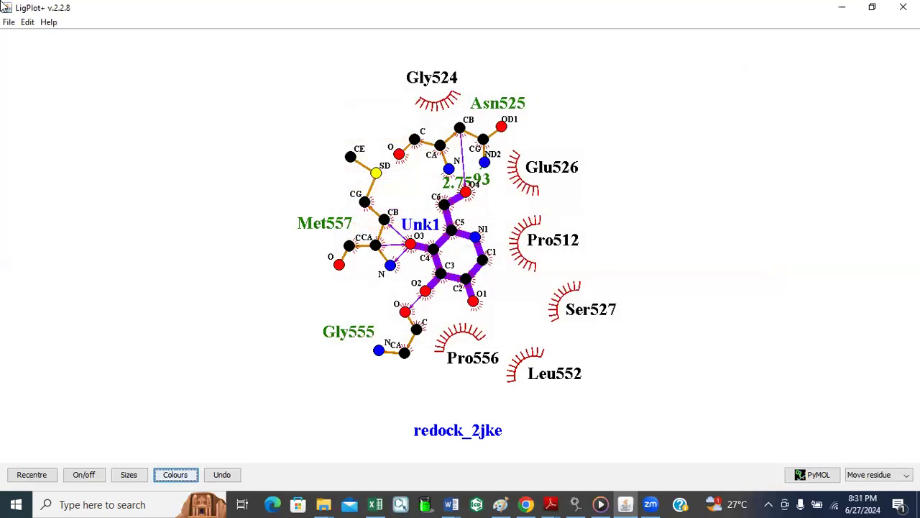
Check the size definitions and the PyMOL executable entry in the program paths, closing both without changes
left_click(130, 477)
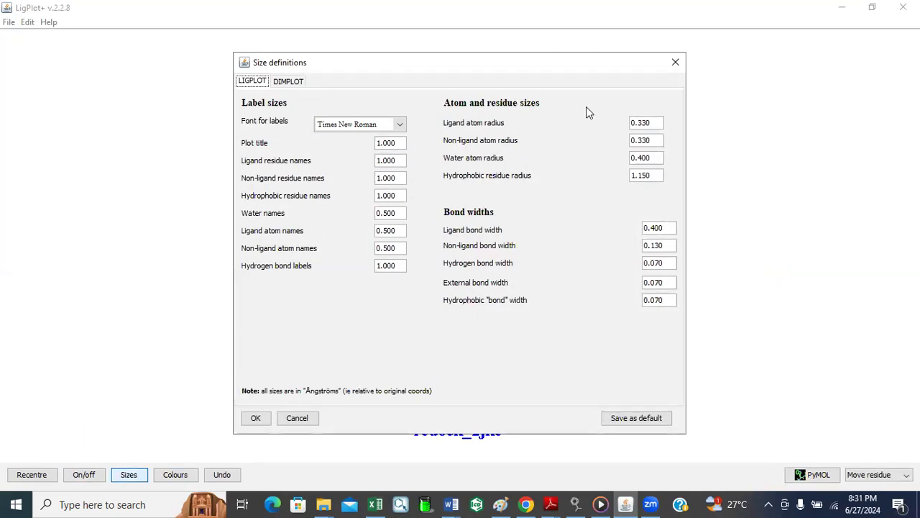
left_click(675, 64)
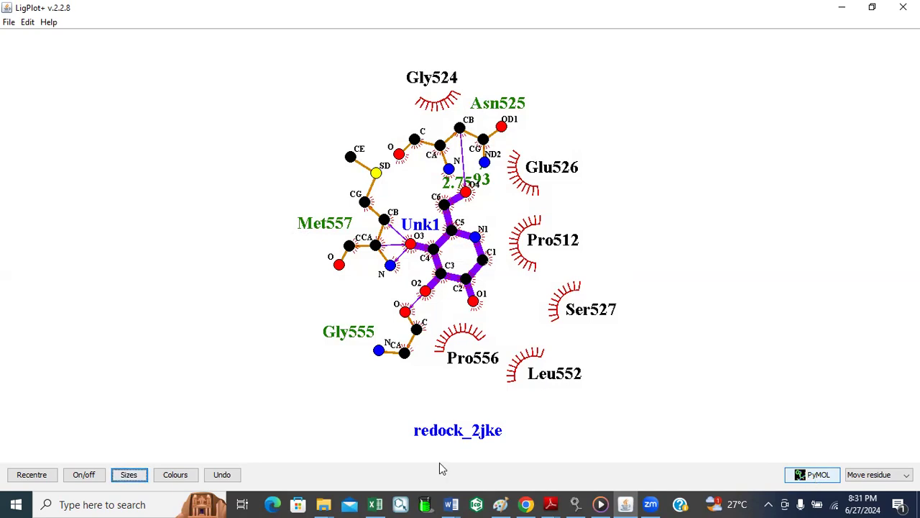
left_click(28, 22)
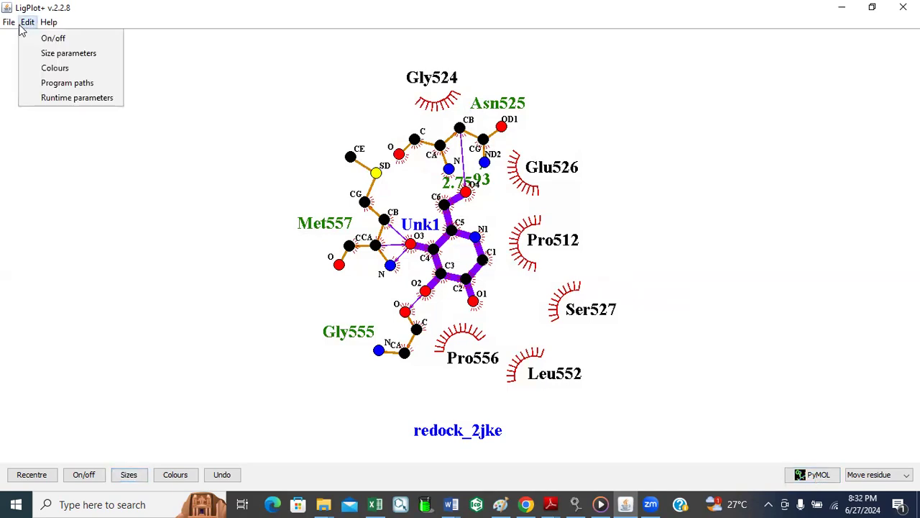
left_click(73, 84)
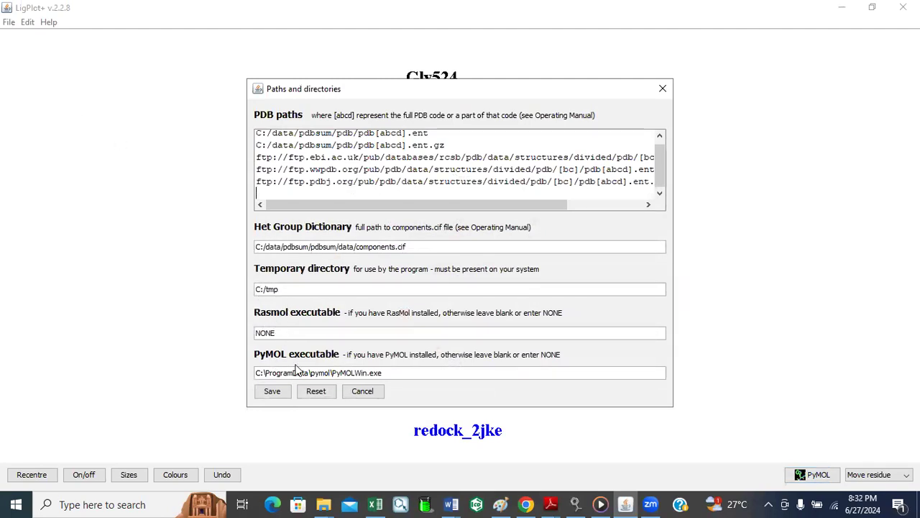
left_click(391, 374)
left_click_drag(391, 374, 250, 374)
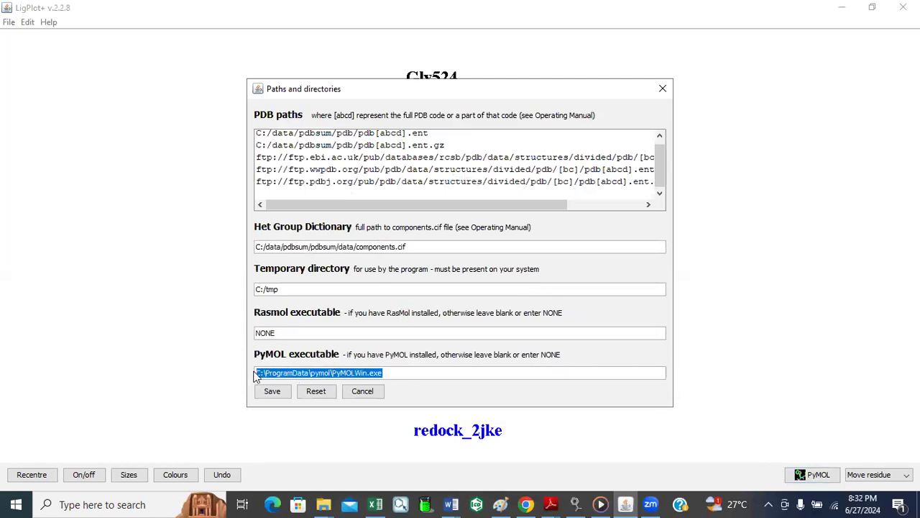
left_click(401, 372)
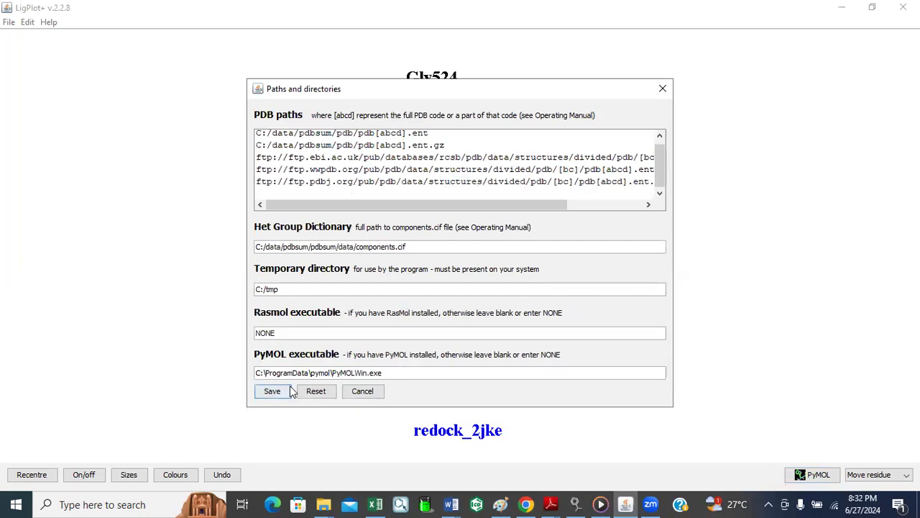
left_click(663, 89)
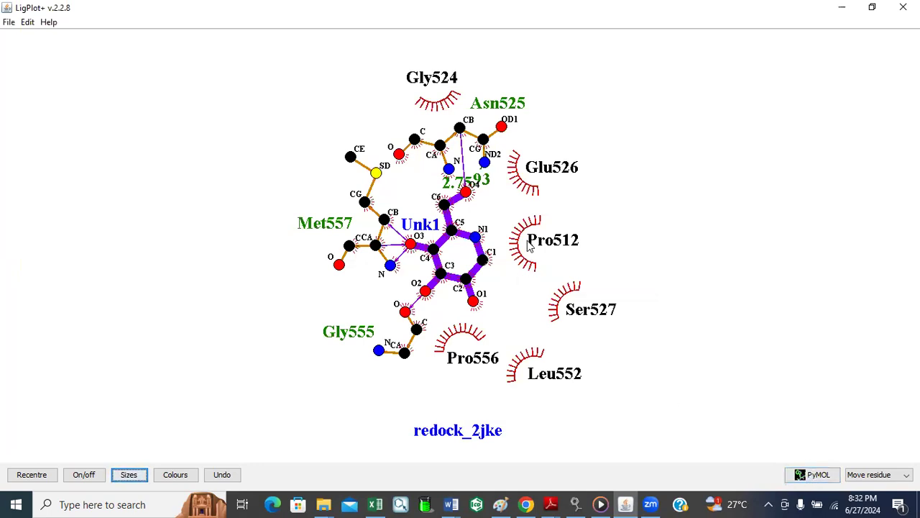
Open the redock_2jke interaction plot as a 3D view in PyMOL, dismiss the licence notice and maximise the window
left_click(798, 478)
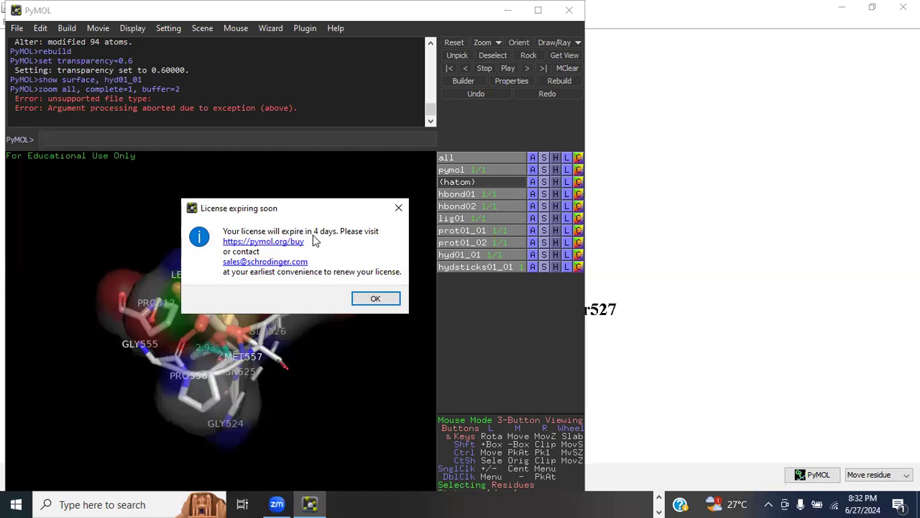
left_click(375, 299)
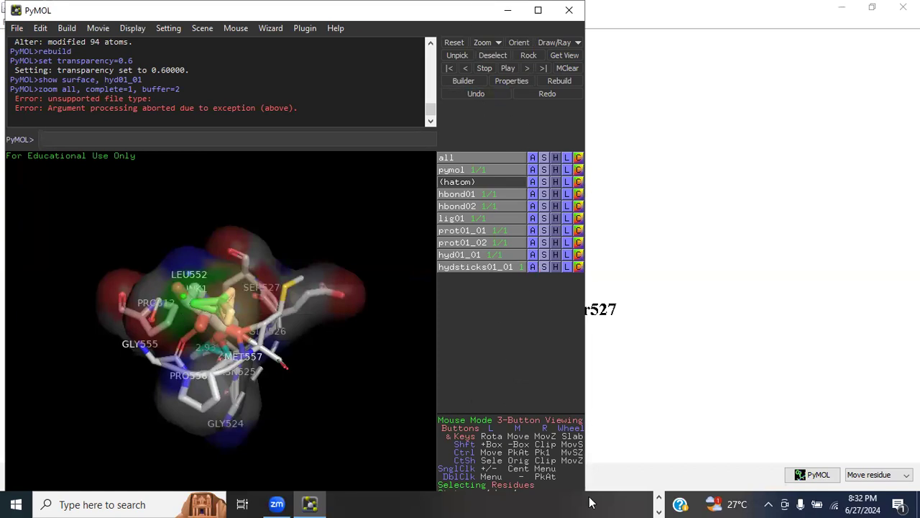
left_click(537, 10)
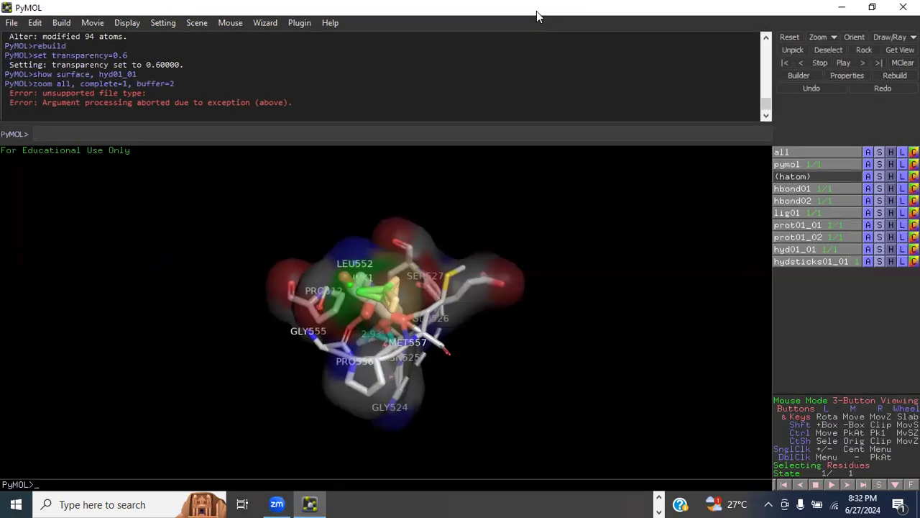
Select the DUM residues of hbond01 and hbond02 in the sequence display, hide the sequence and show the viewer full screen
left_click(879, 485)
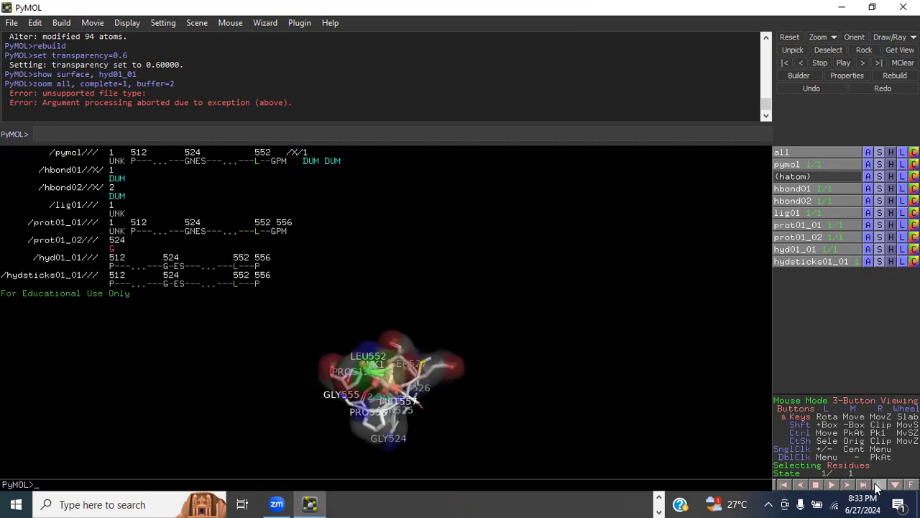
left_click(116, 178)
left_click(117, 197)
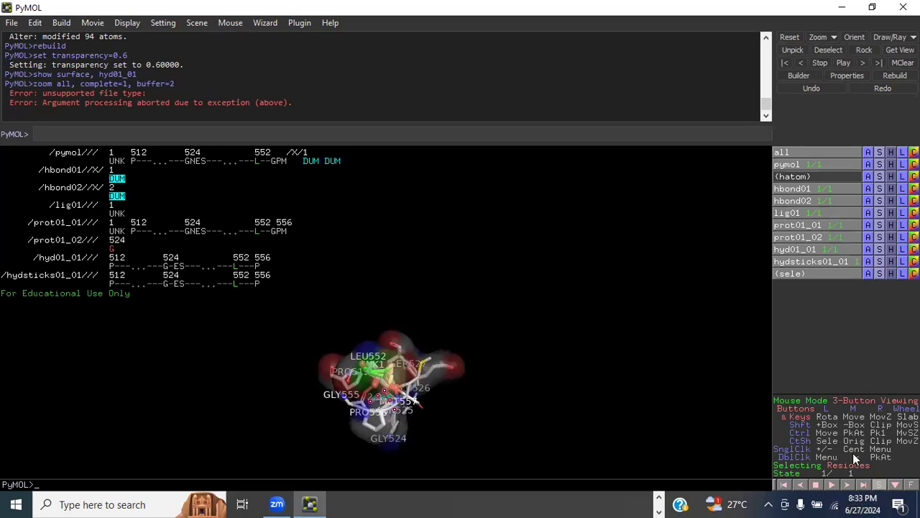
left_click(880, 486)
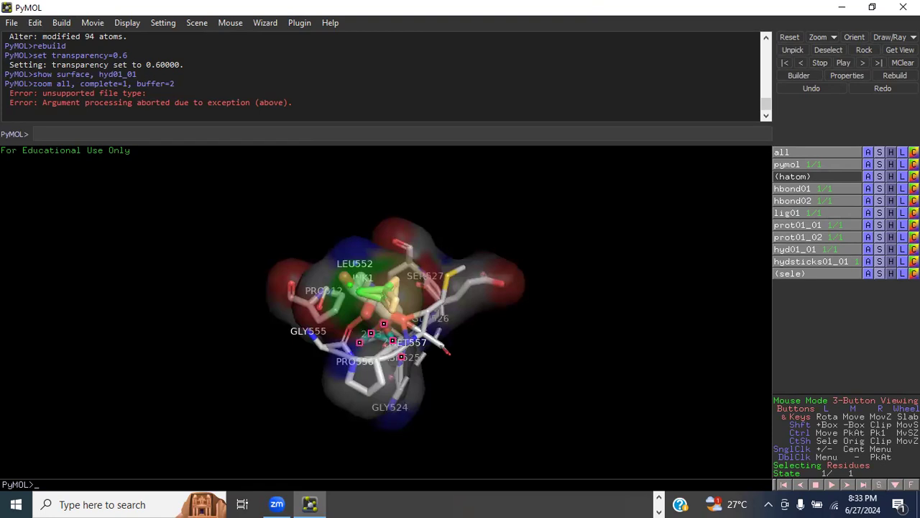
left_click(910, 484)
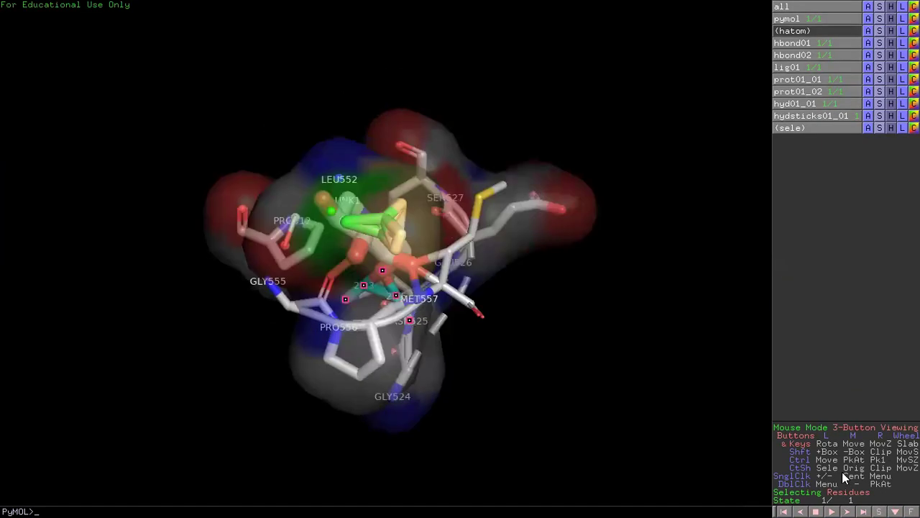
Examine the marked hydrogen bonds between ligand UNK1 and Asn525 from several angles and clear the selection
left_click_drag(383, 263, 407, 246)
left_click_drag(314, 189, 450, 234)
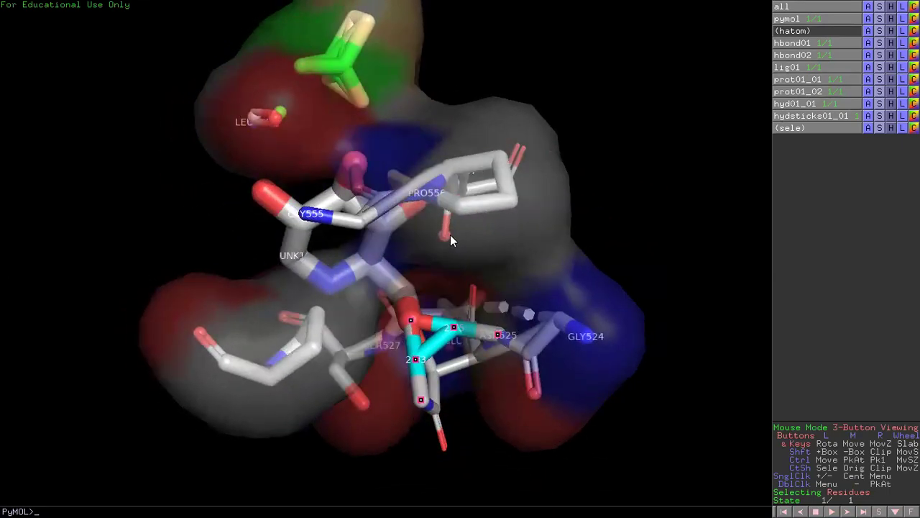
left_click_drag(451, 296, 476, 336)
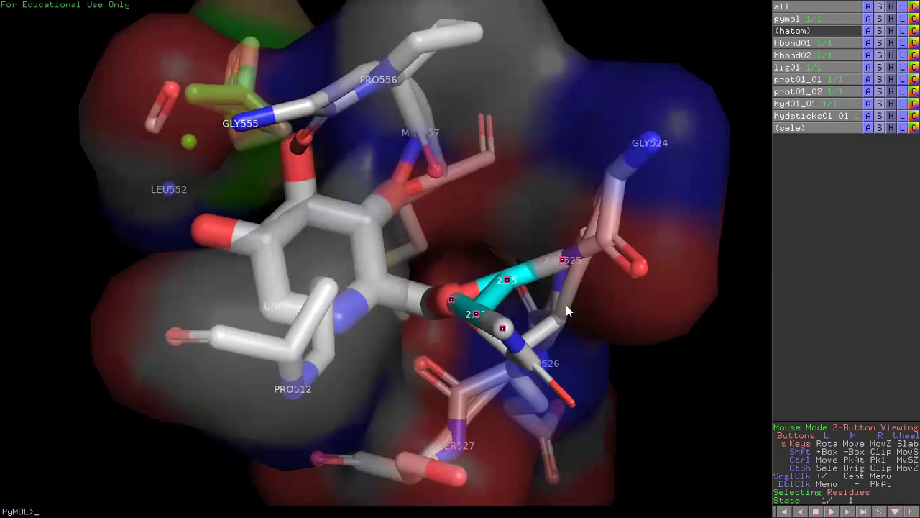
left_click(642, 376)
left_click_drag(450, 329, 476, 346)
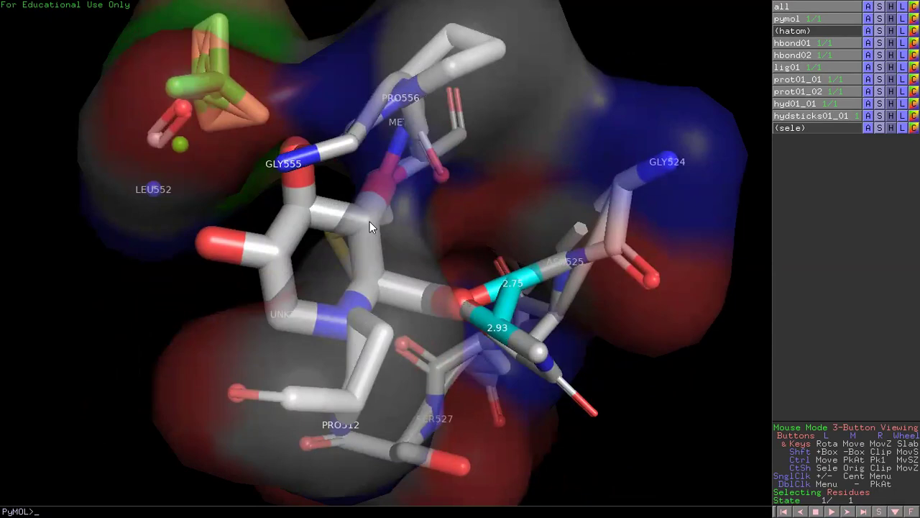
Colour the ligand UNK1 by element with green carbons and deselect it
left_click(273, 247)
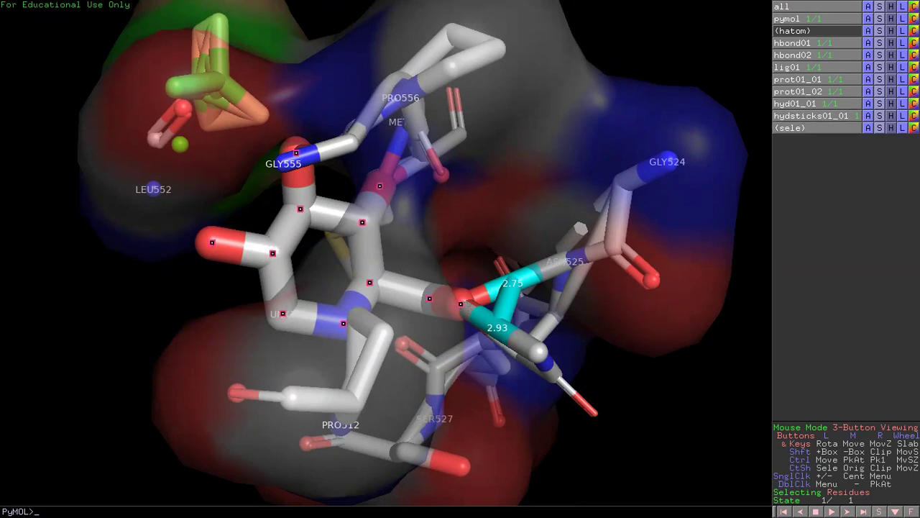
left_click(913, 127)
mouse_move(888, 143)
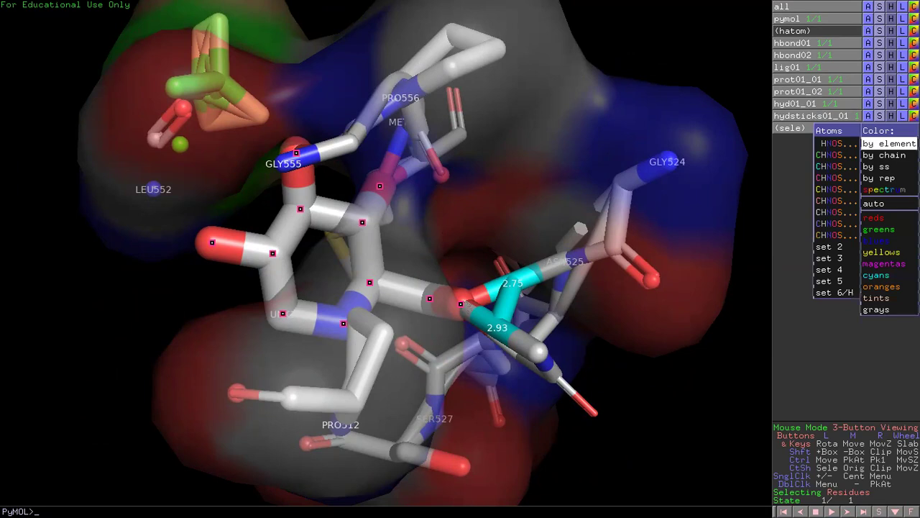
left_click(830, 156)
left_click(606, 182)
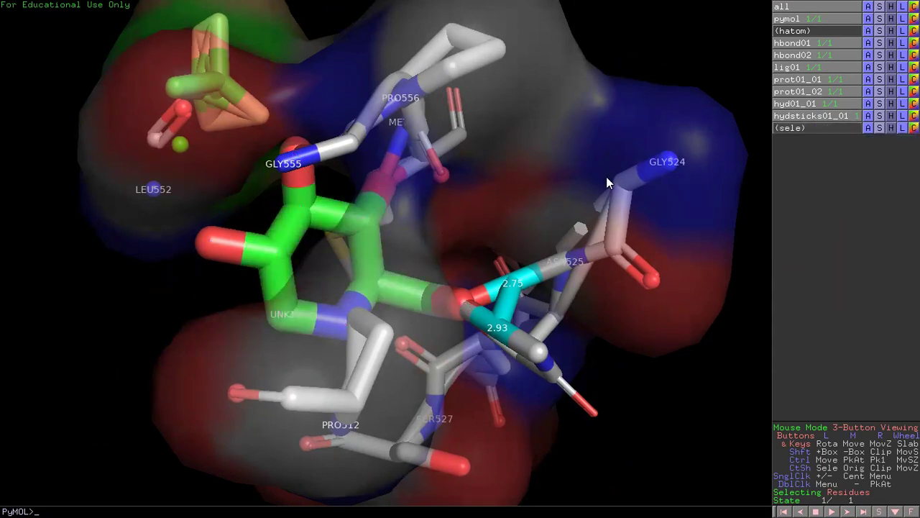
Examine the two cyan hydrogen bonds and the residues around ligand UNK1 from several angles, and leave full-screen view
left_click_drag(501, 218, 350, 299)
left_click_drag(440, 310, 401, 330)
right_click_drag(417, 324, 424, 253)
left_click_drag(424, 253, 435, 334)
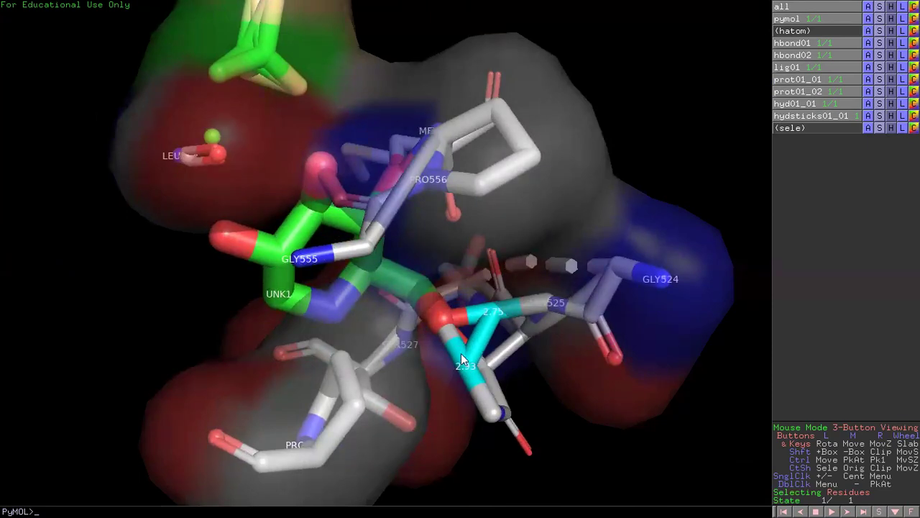
left_click_drag(477, 352, 450, 326)
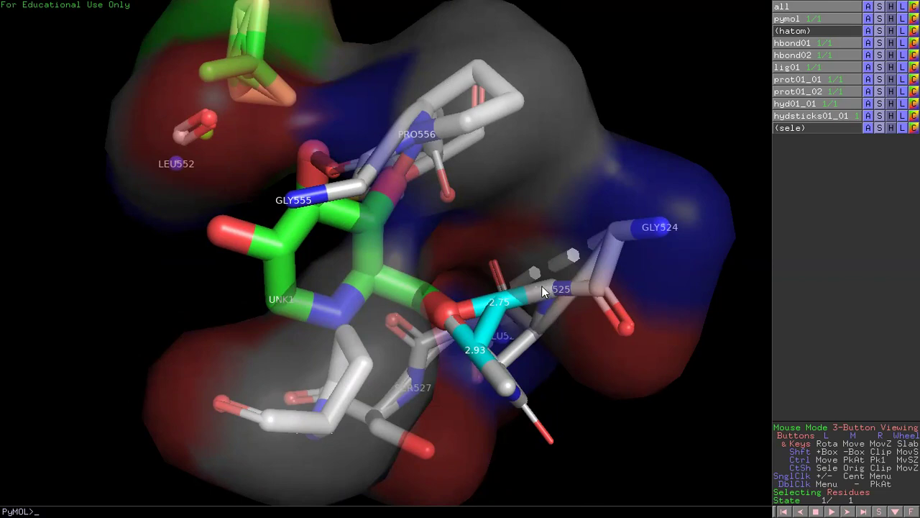
left_click_drag(530, 295, 509, 311)
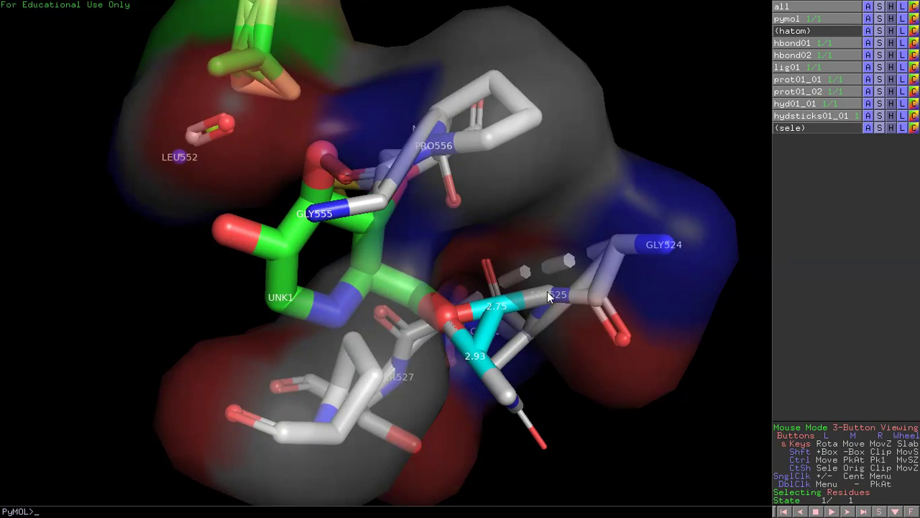
left_click_drag(583, 287, 478, 311)
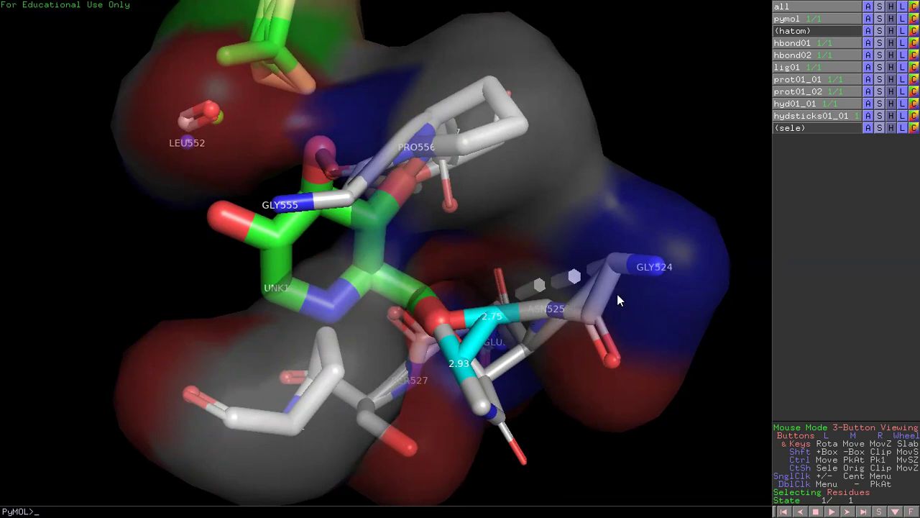
left_click_drag(593, 315, 547, 320)
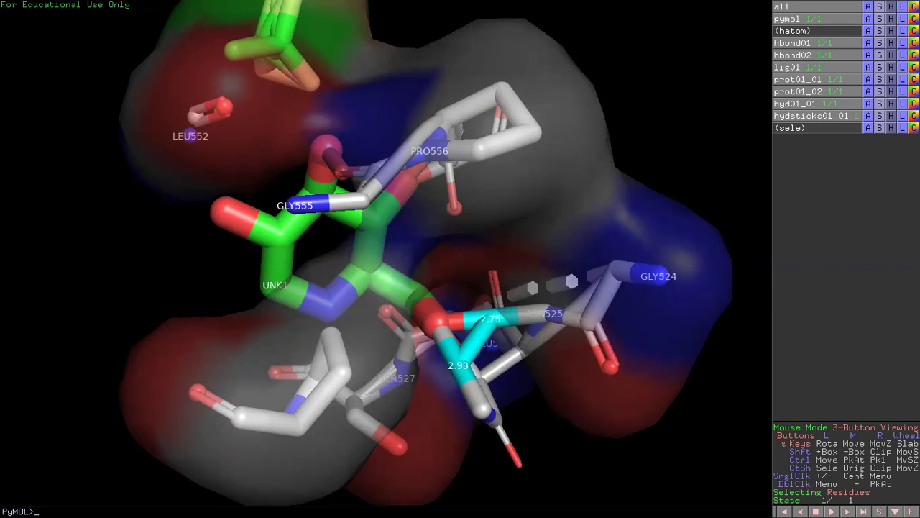
key("ctrl+f")
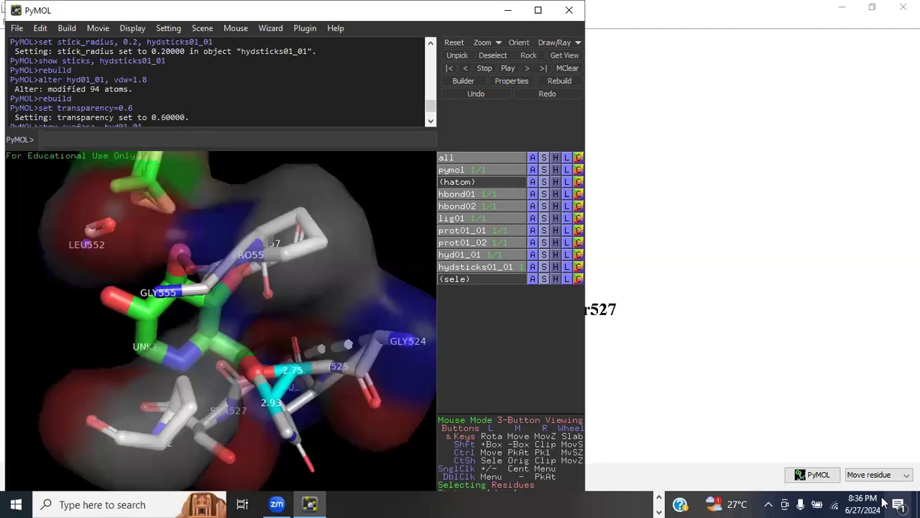
Switch to LigPlot+ and examine the hydrogen-bond labels near atom O4, shifting the redock_2jke diagram slightly
left_click(659, 498)
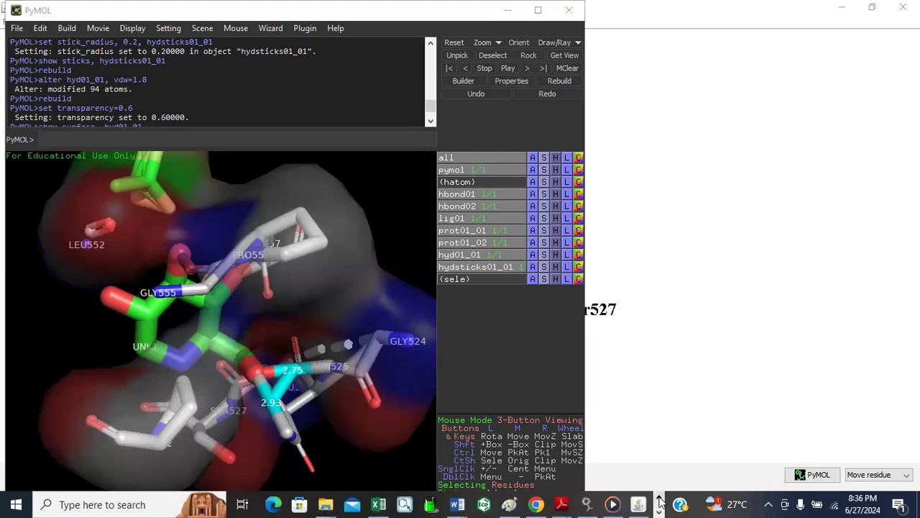
left_click(638, 503)
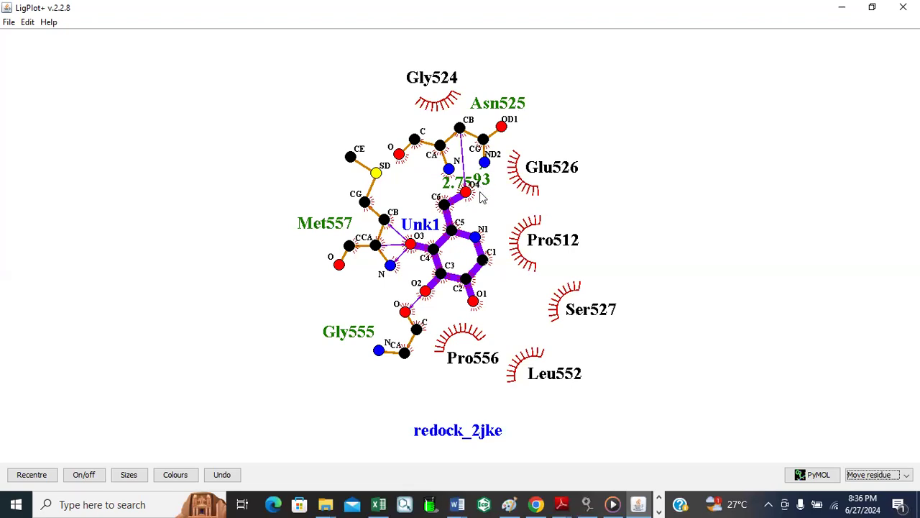
left_click_drag(480, 185, 468, 180)
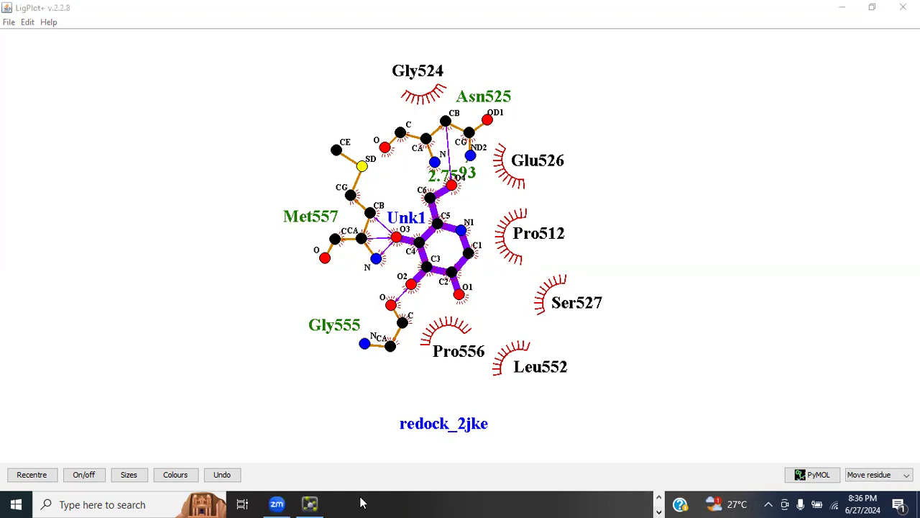
Return to PyMOL, maximise it and compare the 3D hydrogen bonds at Asn525 with the 2D diagram
left_click(313, 503)
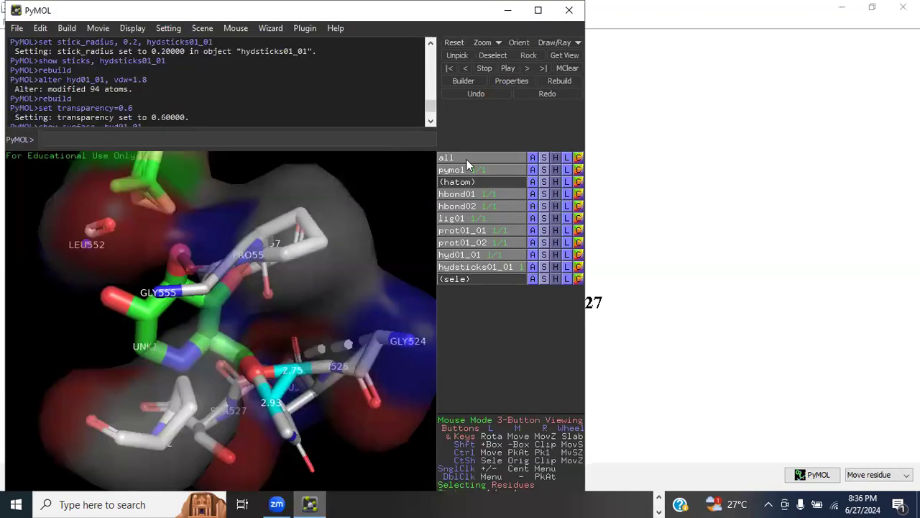
left_click(538, 10)
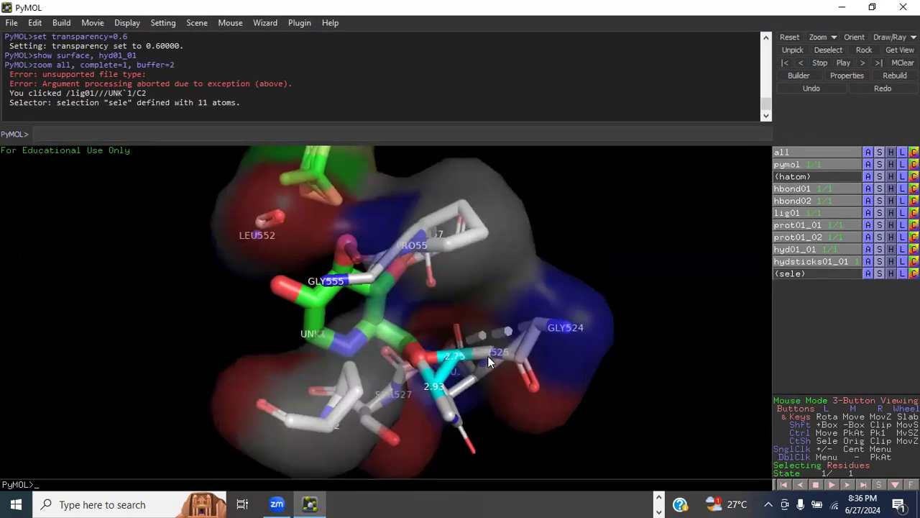
mouse_move(502, 362)
left_mouse_down()
mouse_move(512, 366)
mouse_move(501, 358)
left_mouse_up()
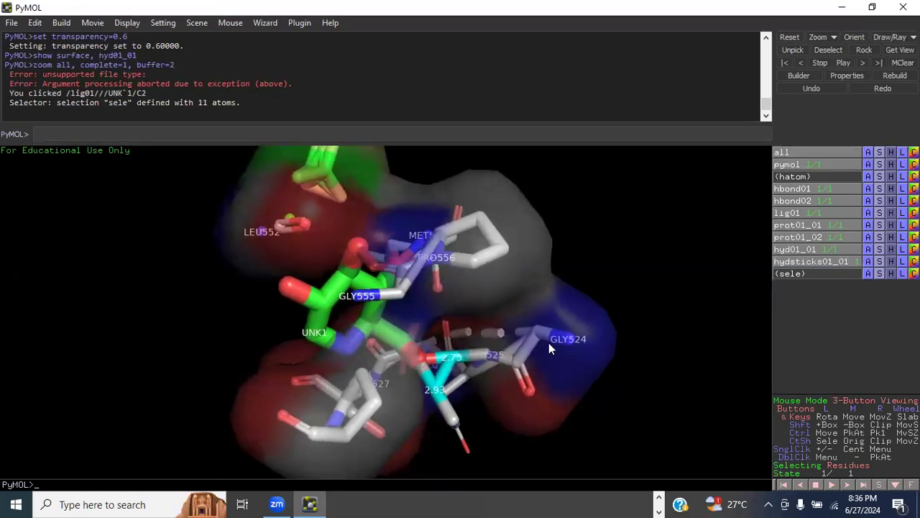
left_click_drag(453, 342, 465, 331)
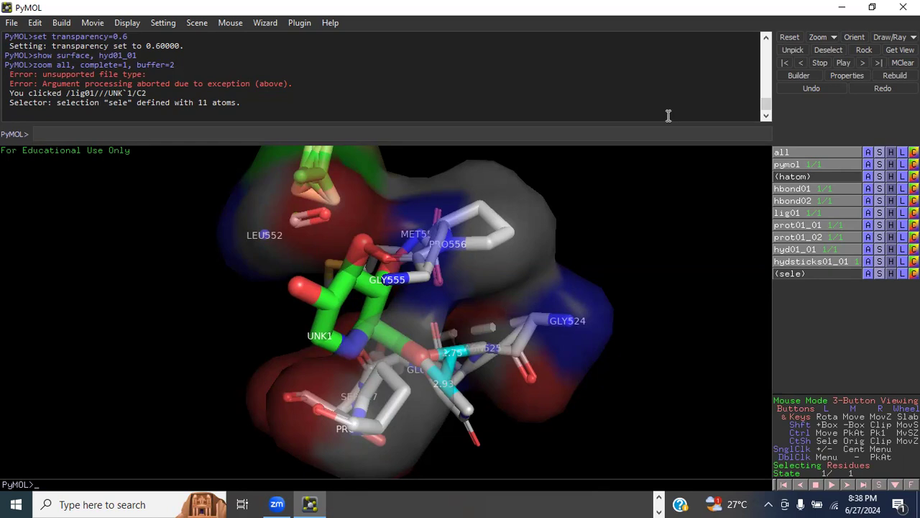
Close PyMOL and launch a second LigPlot+ instance from the KOMPUTASI folder, maximising its window
left_click(903, 7)
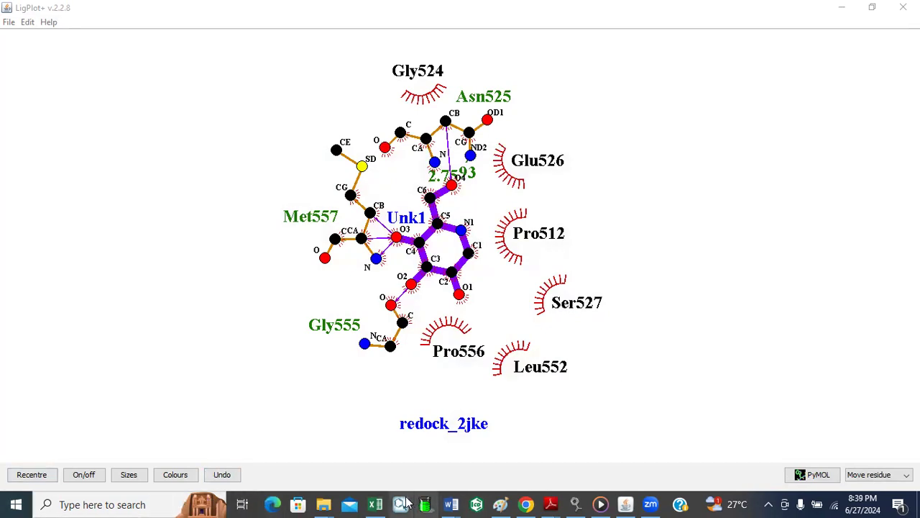
mouse_move(321, 503)
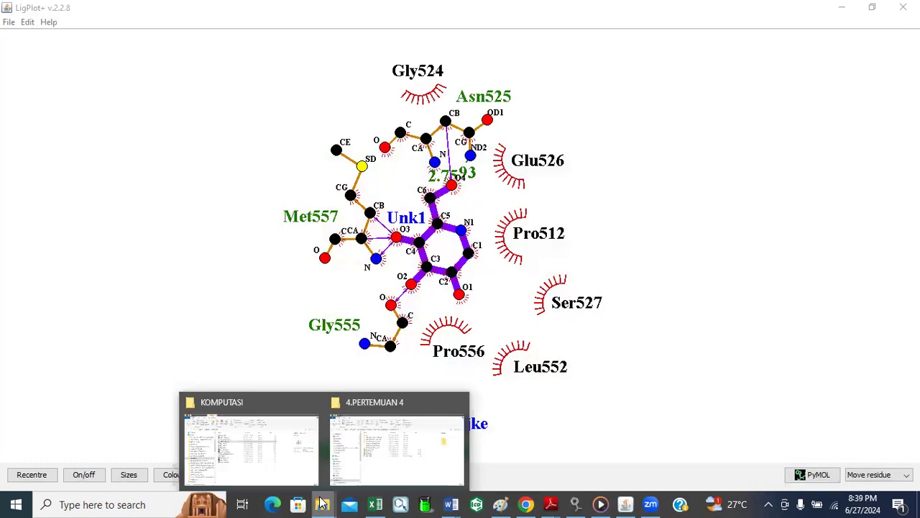
left_click(370, 450)
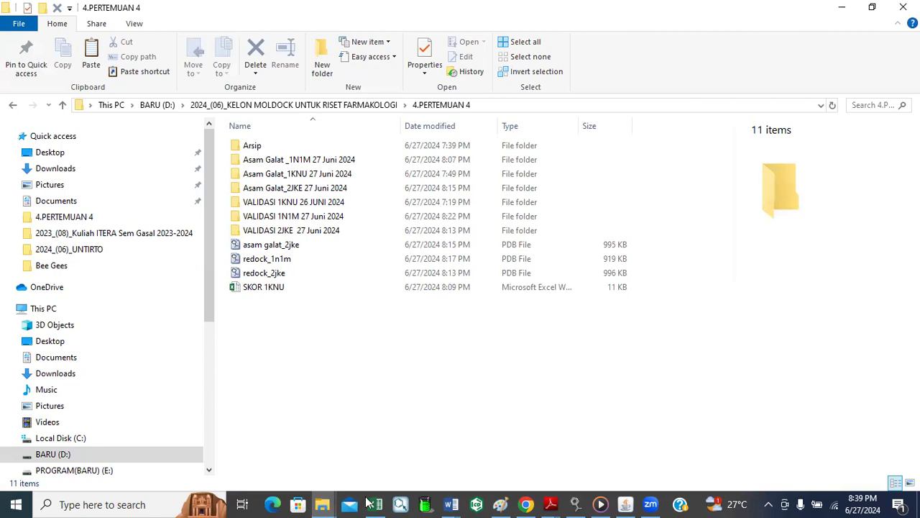
mouse_move(322, 504)
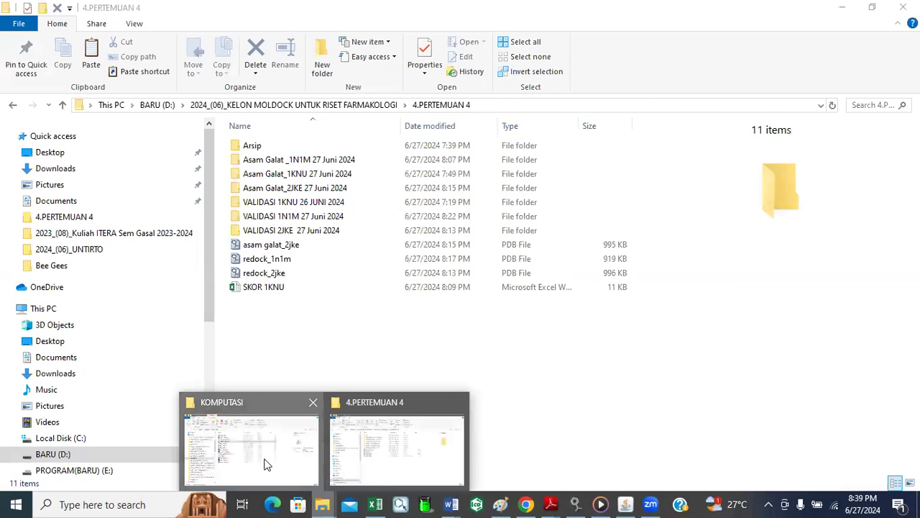
left_click(264, 463)
double_click(283, 190)
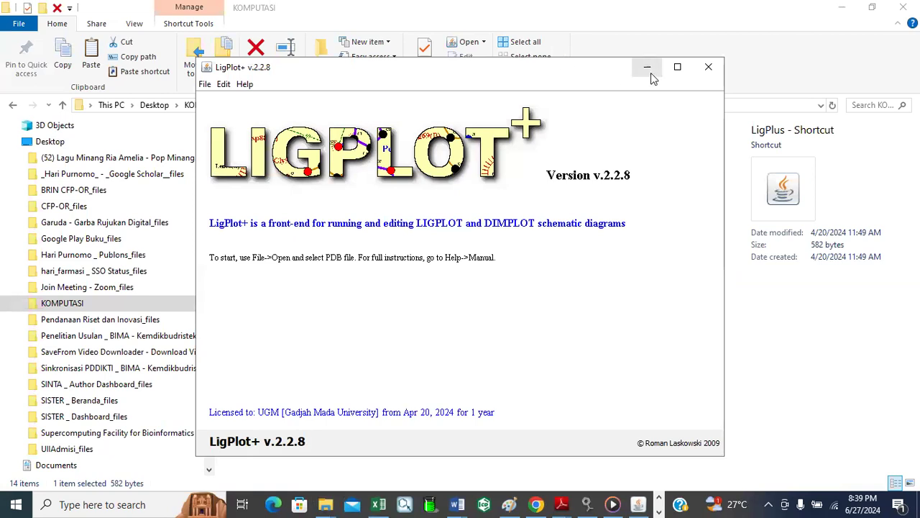
left_click(677, 67)
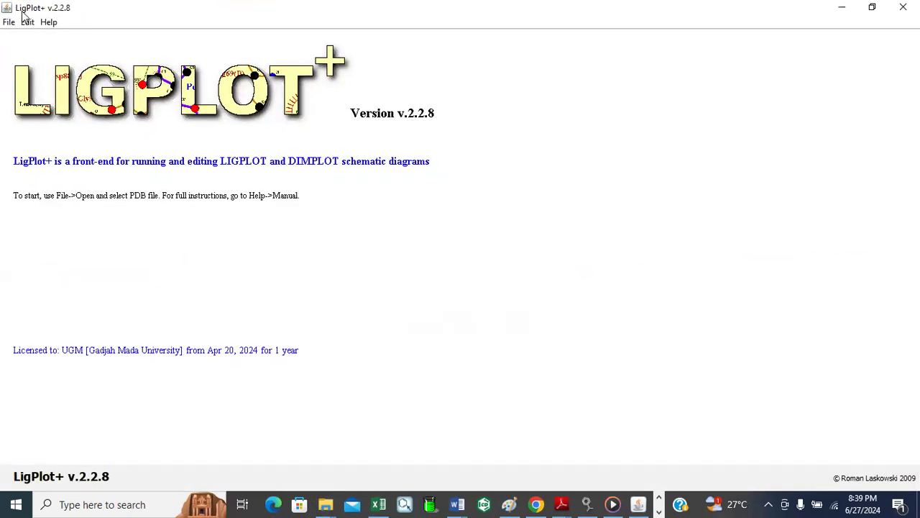
Start opening a PDB file and browse to the drive BARU (D:)
left_click(9, 23)
mouse_move(42, 41)
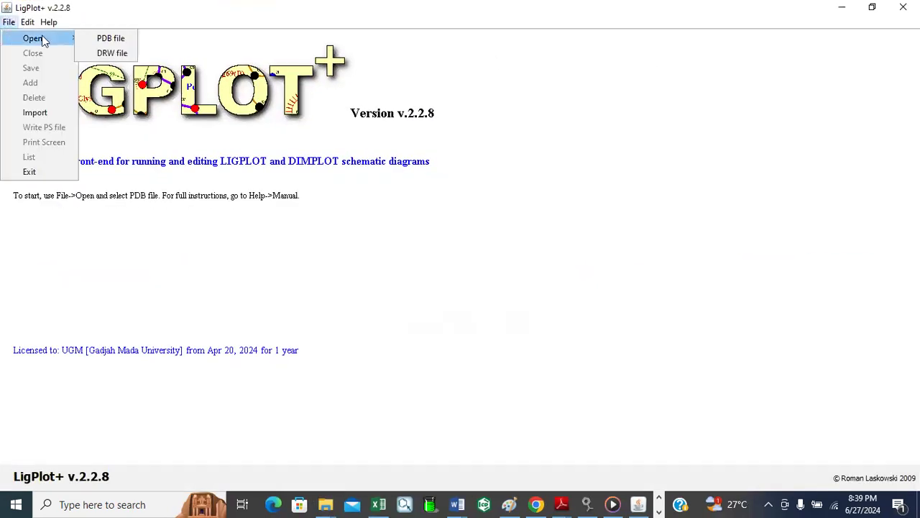
left_click(100, 38)
left_click(497, 266)
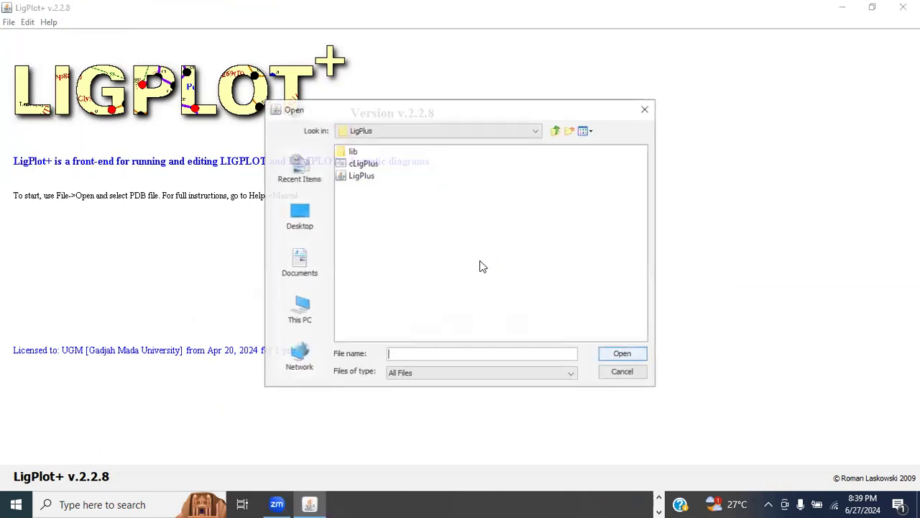
left_click(305, 320)
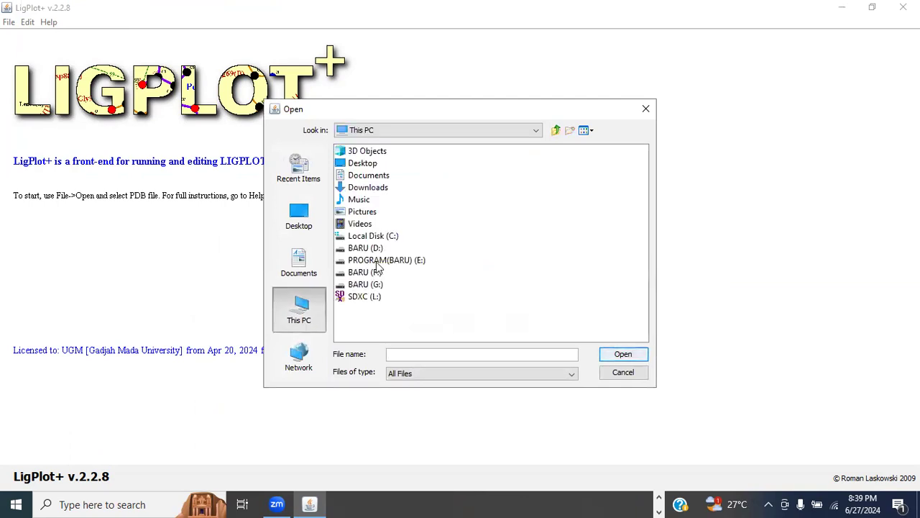
left_click(367, 248)
double_click(367, 248)
Find the folder 2024_(06)_KELON MOLDOCK UNTUK RISET FARMAKOLOGI and open its subfolder 4.PERTEMUAN 4
scroll(440, 257, "down", 20)
scroll(442, 257, "down", 10)
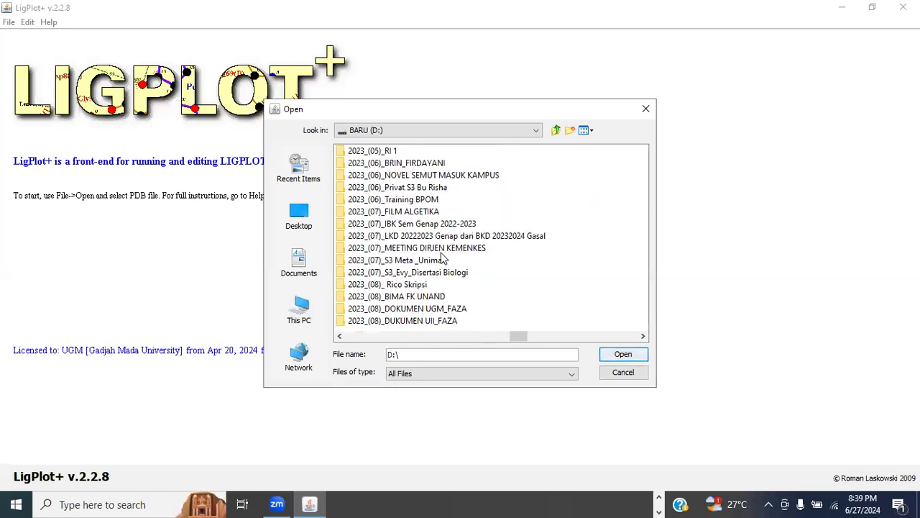
scroll(442, 258, "down", 5)
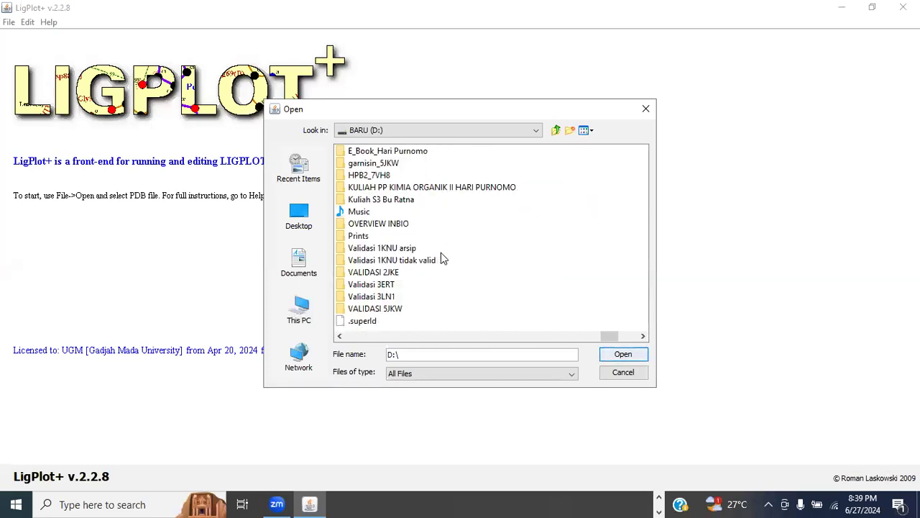
scroll(442, 259, "up", 4)
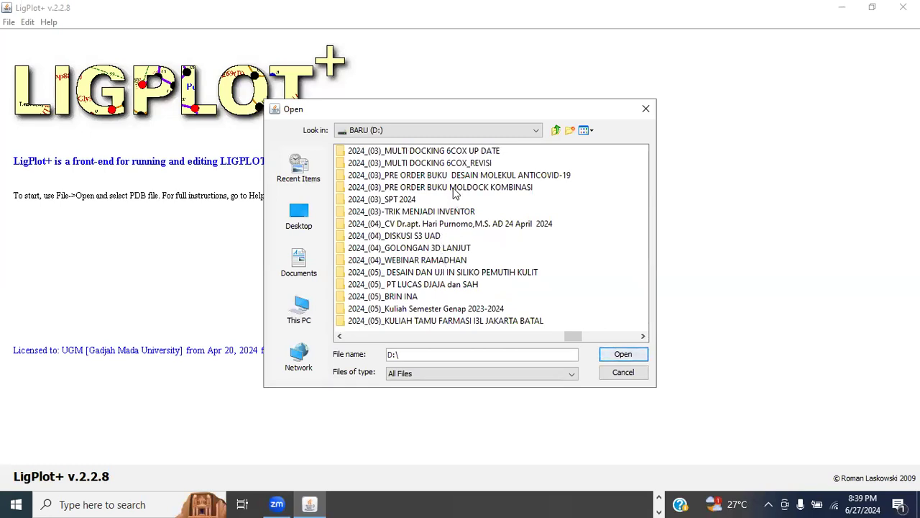
scroll(458, 236, "up", 2)
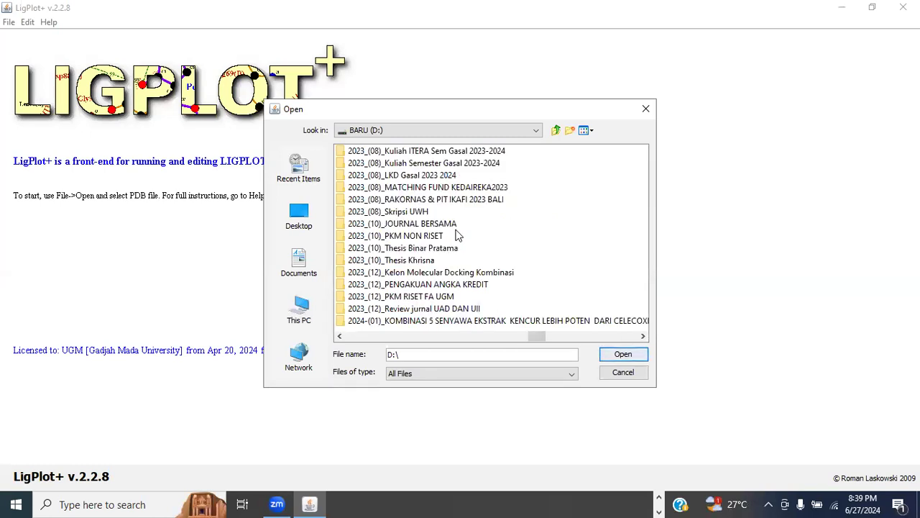
scroll(458, 236, "up", 2)
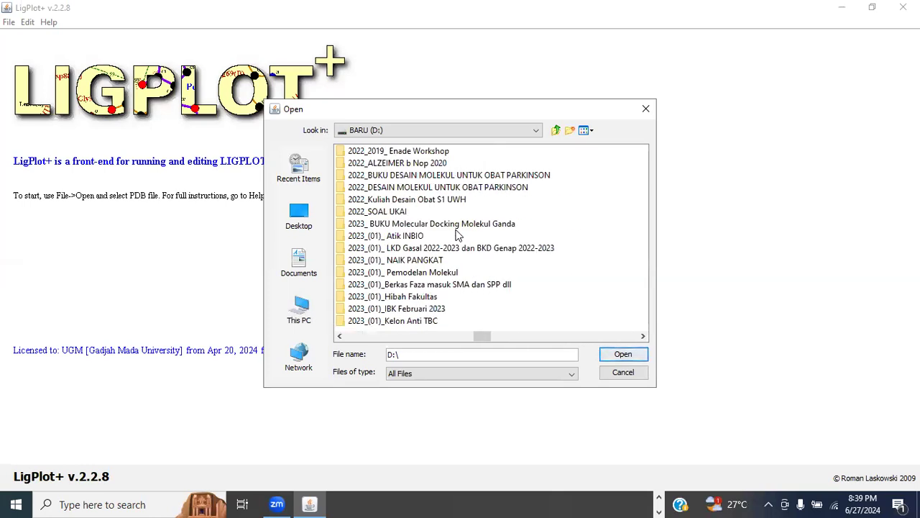
scroll(458, 236, "down", 6)
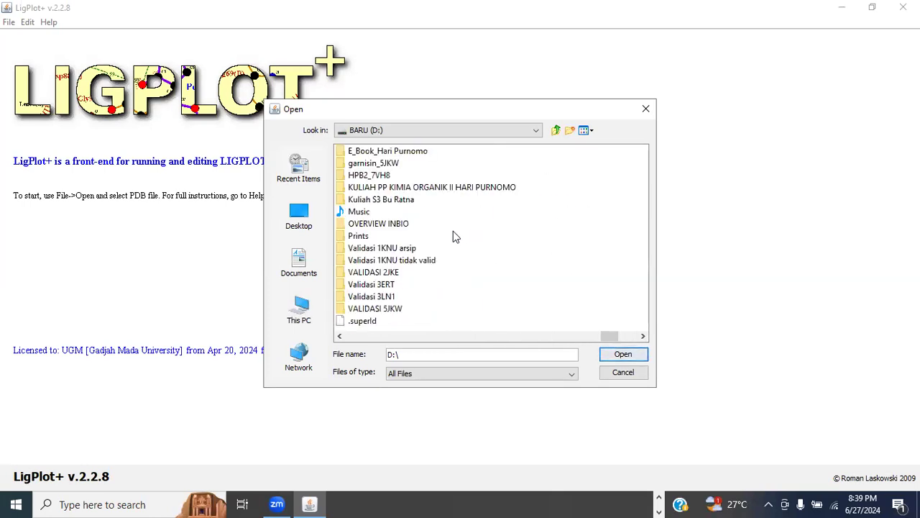
scroll(455, 237, "up", 2)
double_click(453, 225)
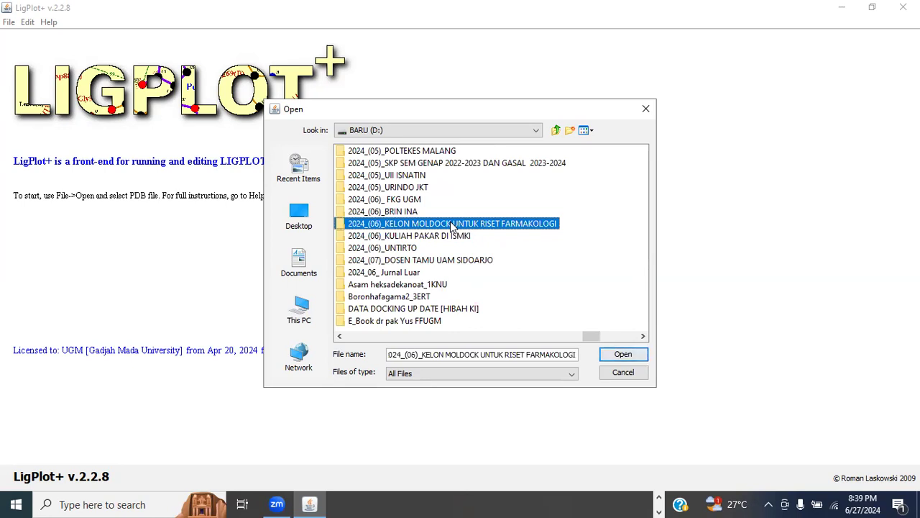
left_click(385, 188)
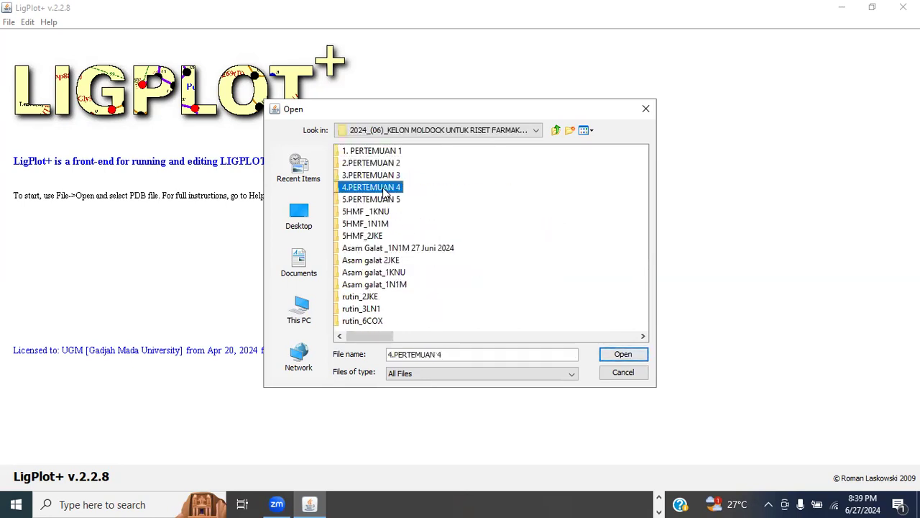
double_click(386, 188)
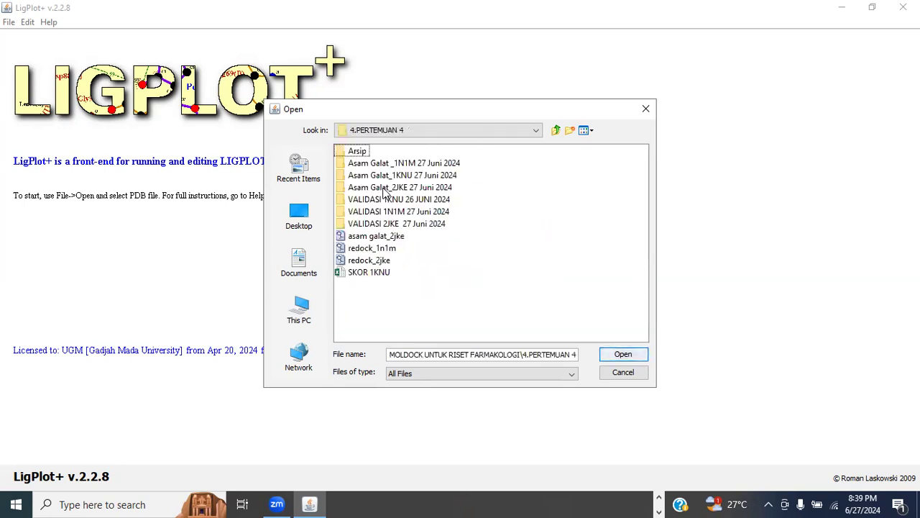
Load asam galat_2jke.pdb and run LIGPLOT for the ligand UNK 1
left_click(369, 237)
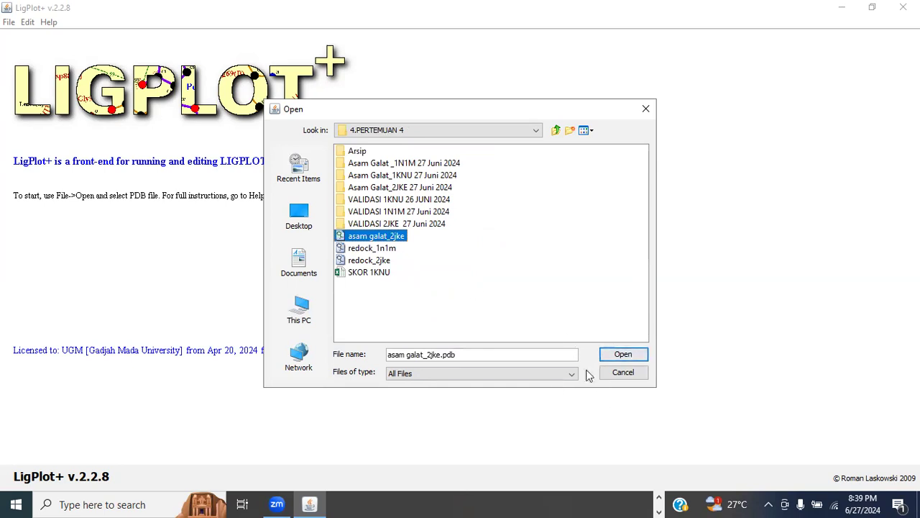
left_click(621, 354)
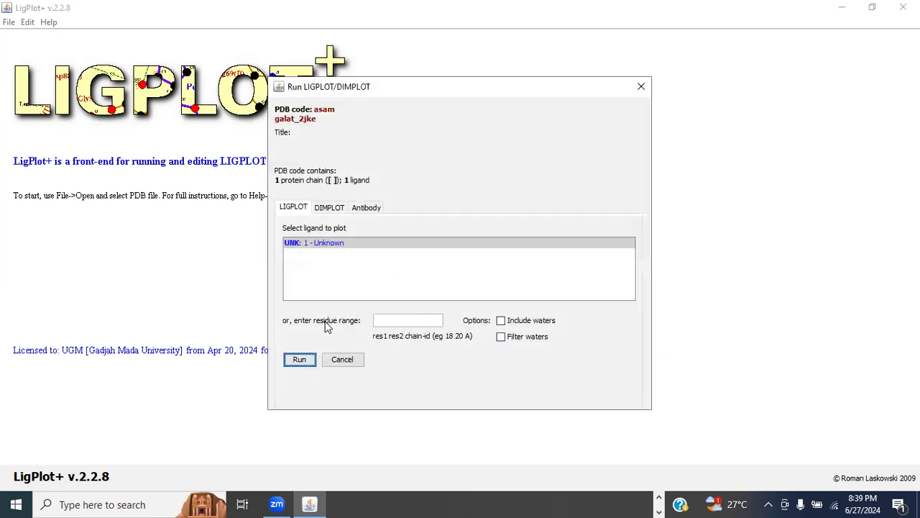
left_click(299, 361)
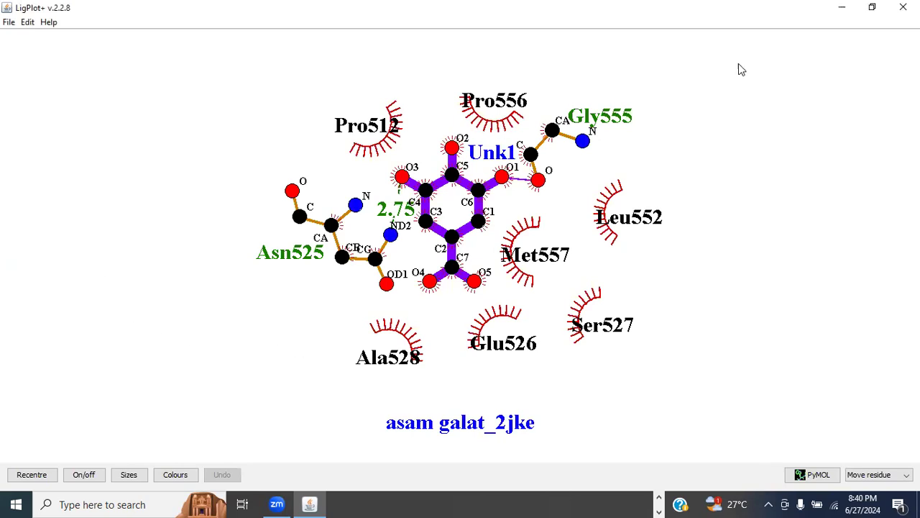
Restore both LigPlot+ windows to a smaller size and place the redock_2jke and asam galat_2jke diagrams side by side for comparison
left_click(872, 8)
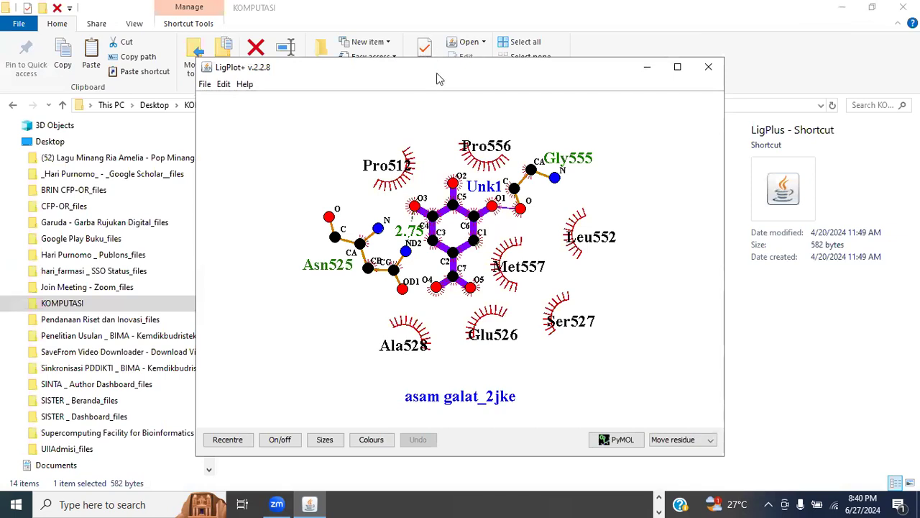
left_click_drag(439, 78, 554, 45)
left_click(397, 407)
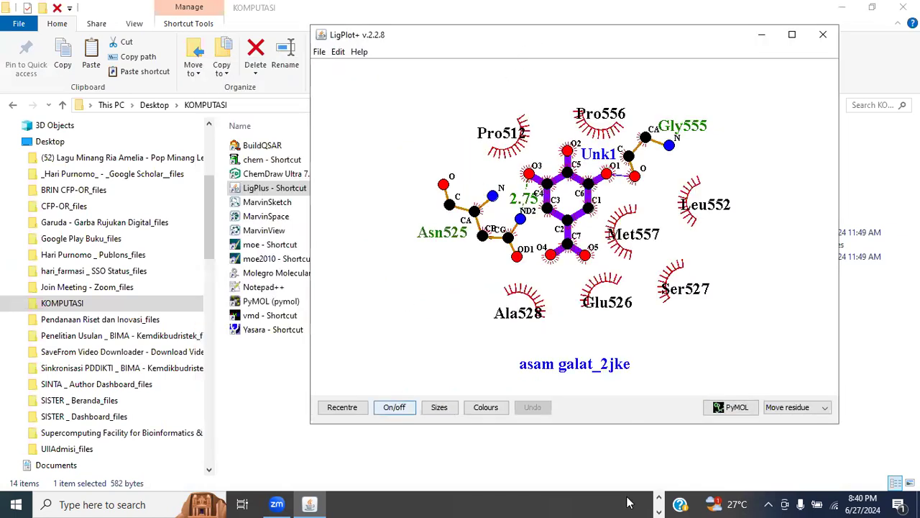
left_click(658, 498)
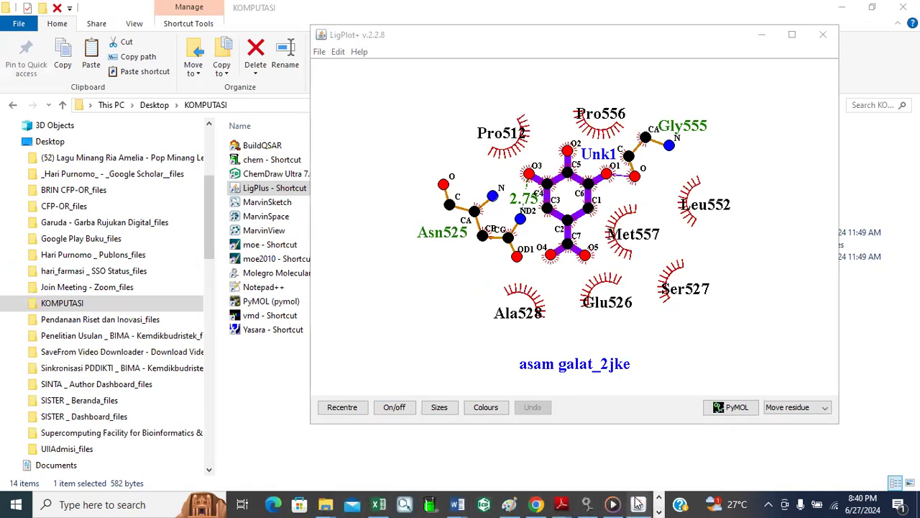
left_click(637, 504)
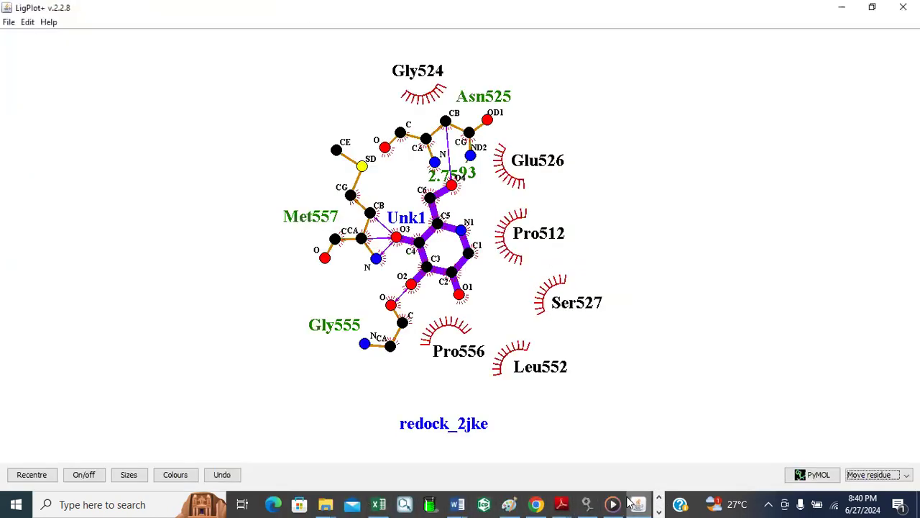
left_click(873, 7)
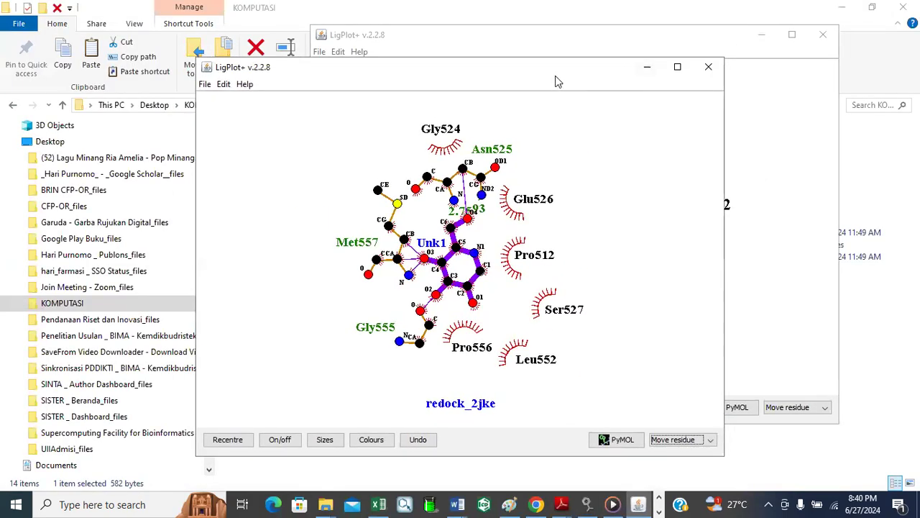
left_click_drag(555, 76, 370, 36)
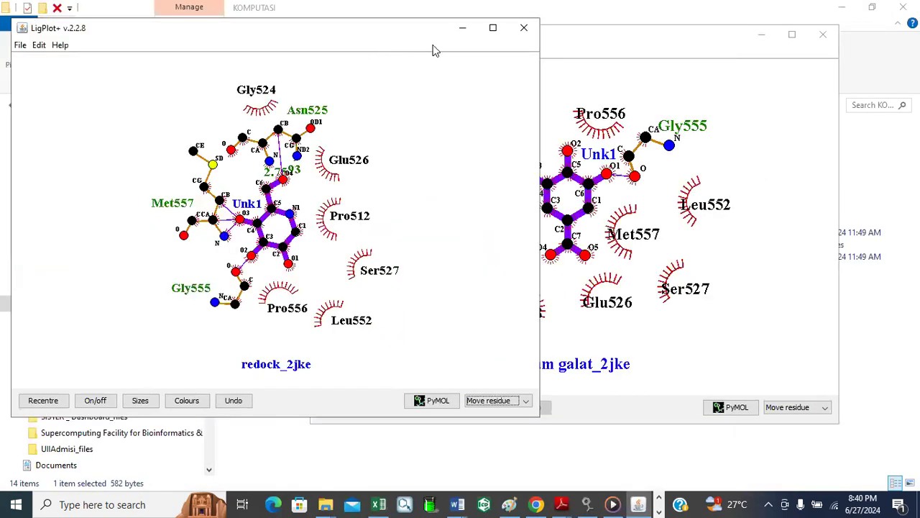
left_click(593, 46)
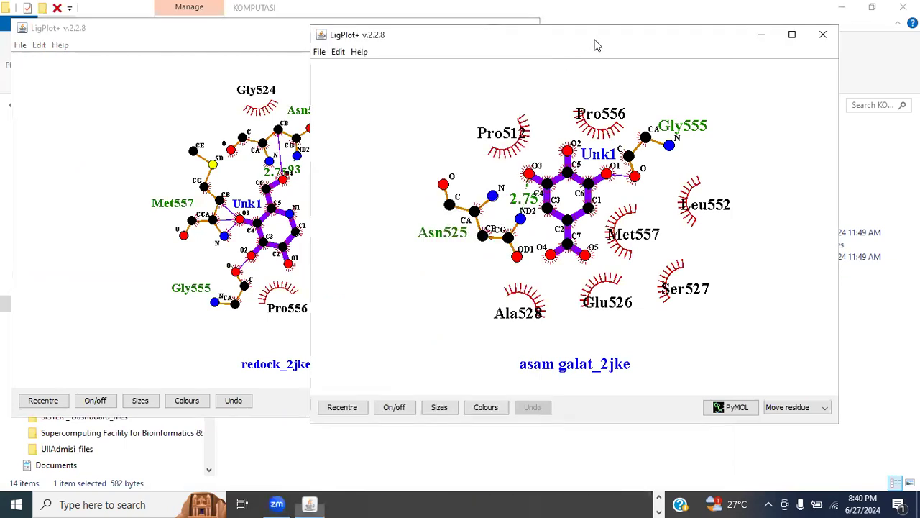
left_click_drag(594, 45, 698, 31)
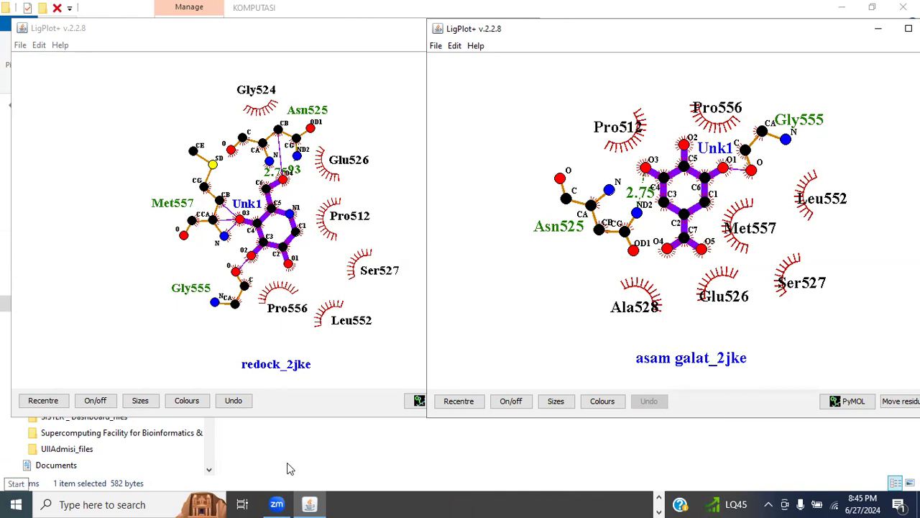
Switch to the 4.PERTEMUAN 4 folder in File Explorer and open the results folder inside VALIDASI 2JKE 27 Juni 2024
left_click(660, 500)
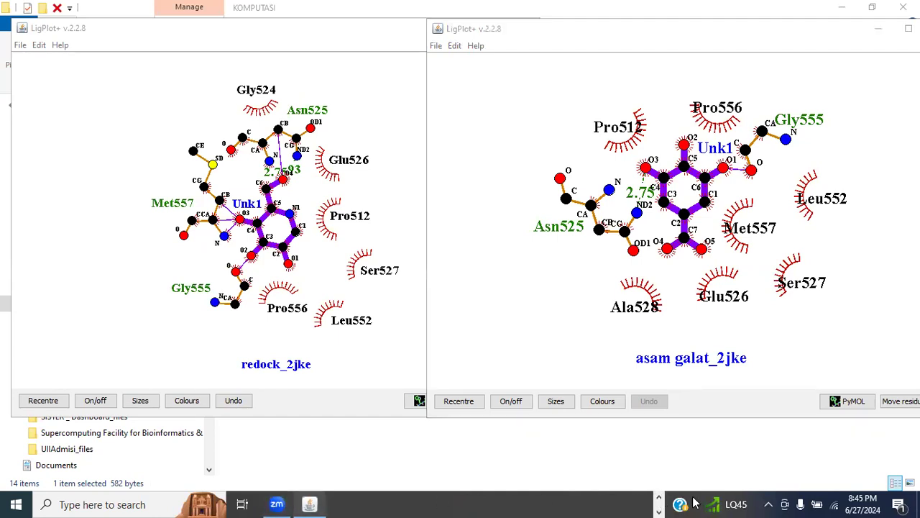
left_click(660, 497)
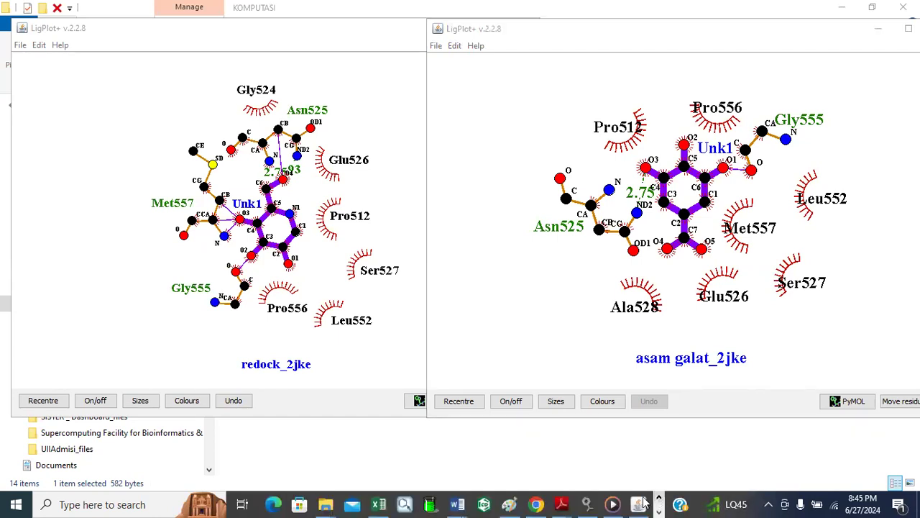
mouse_move(327, 502)
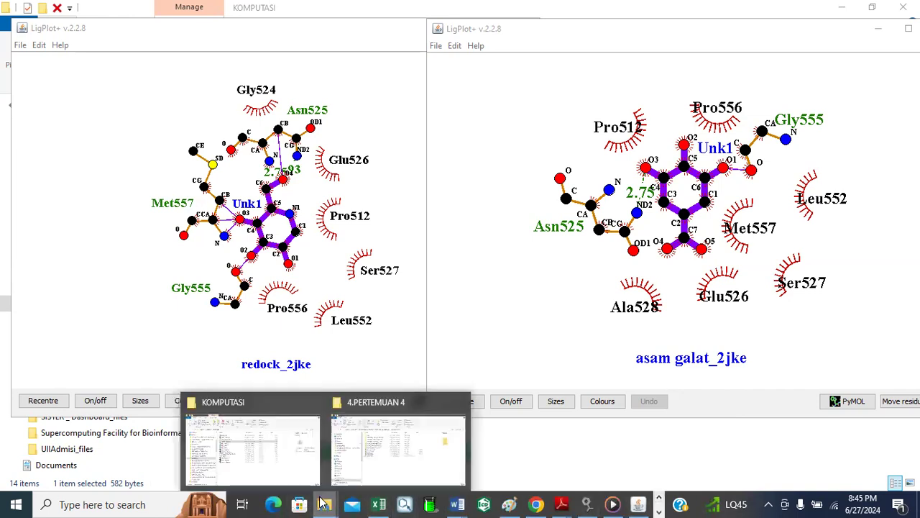
left_click(378, 458)
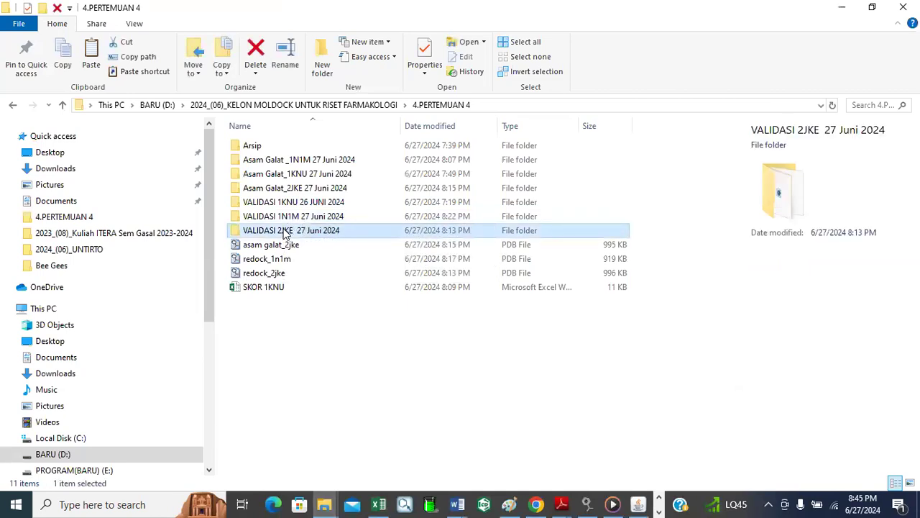
double_click(284, 232)
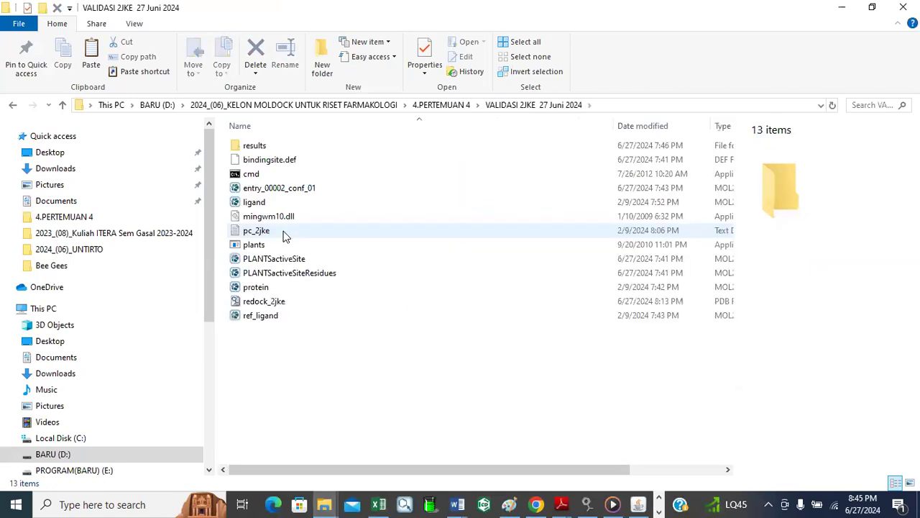
double_click(254, 147)
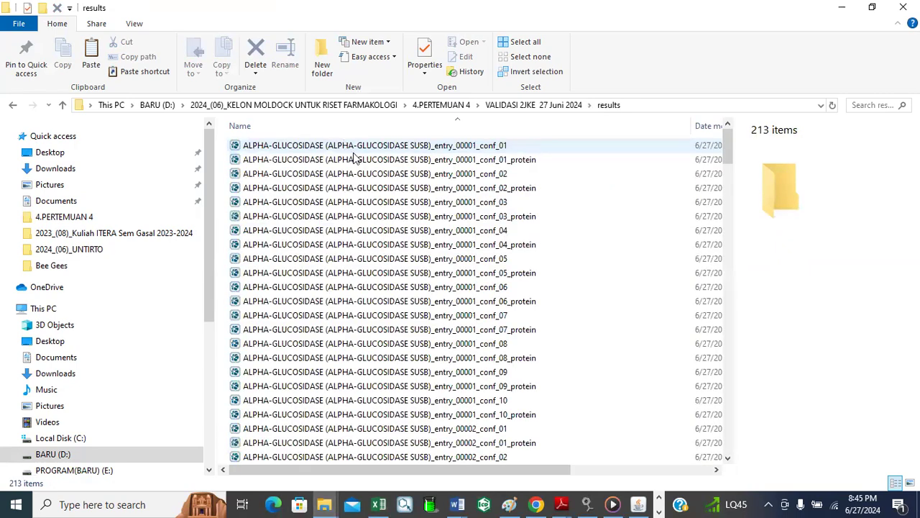
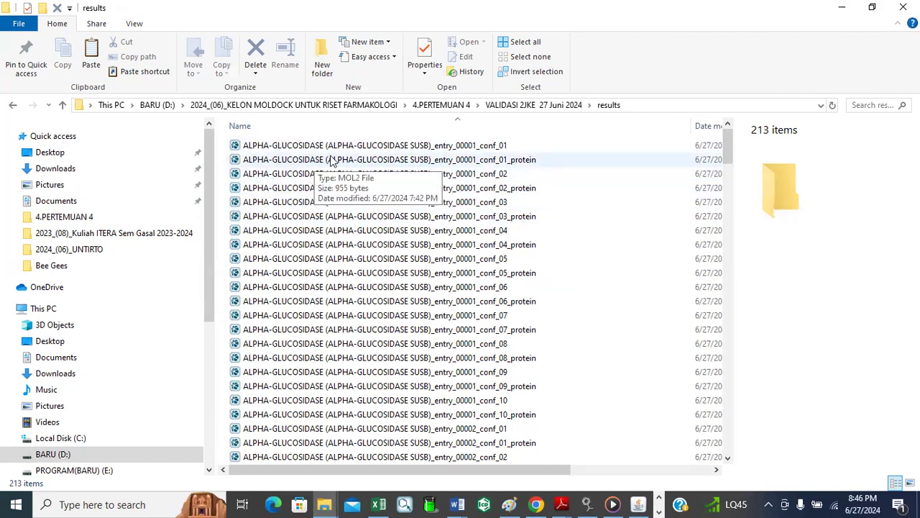
left_click(843, 9)
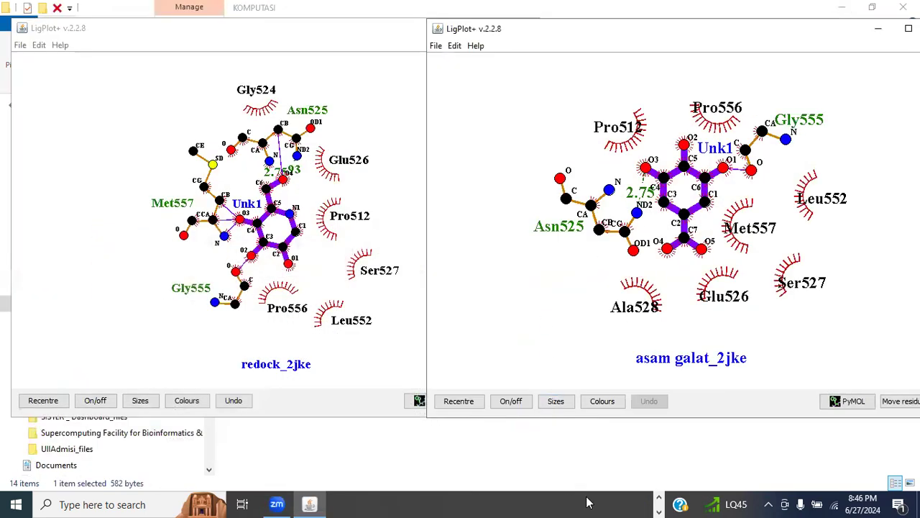
left_click(658, 499)
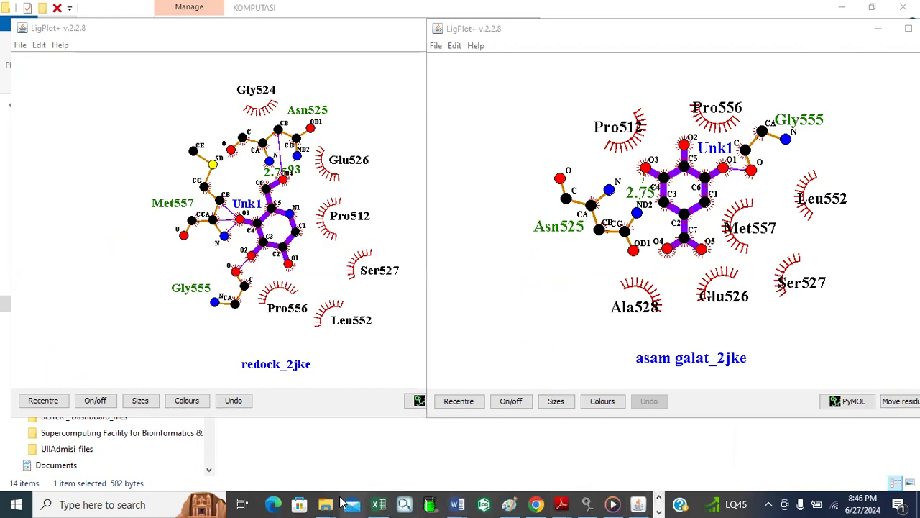
mouse_move(329, 503)
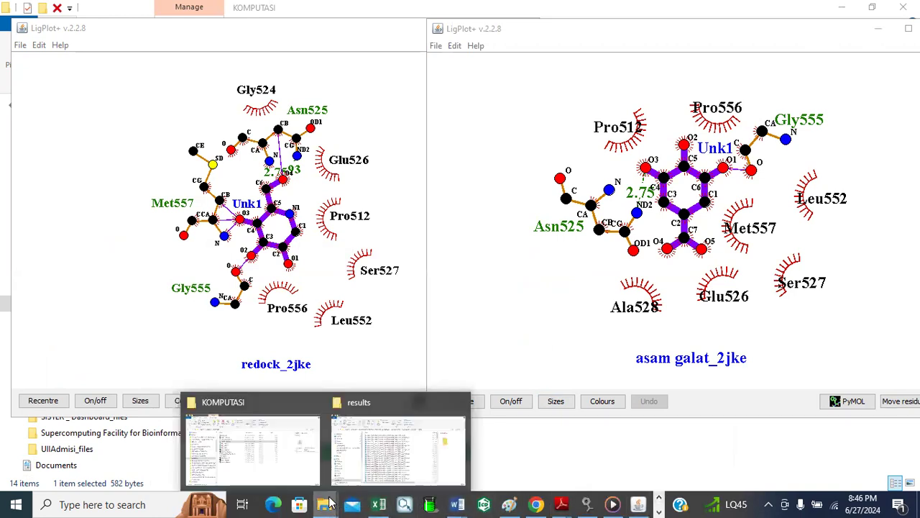
left_click(364, 461)
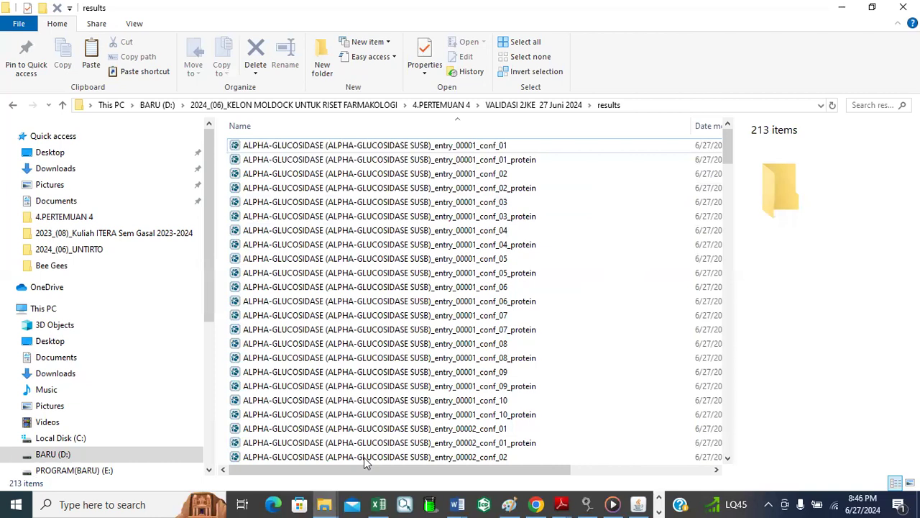
left_click(637, 504)
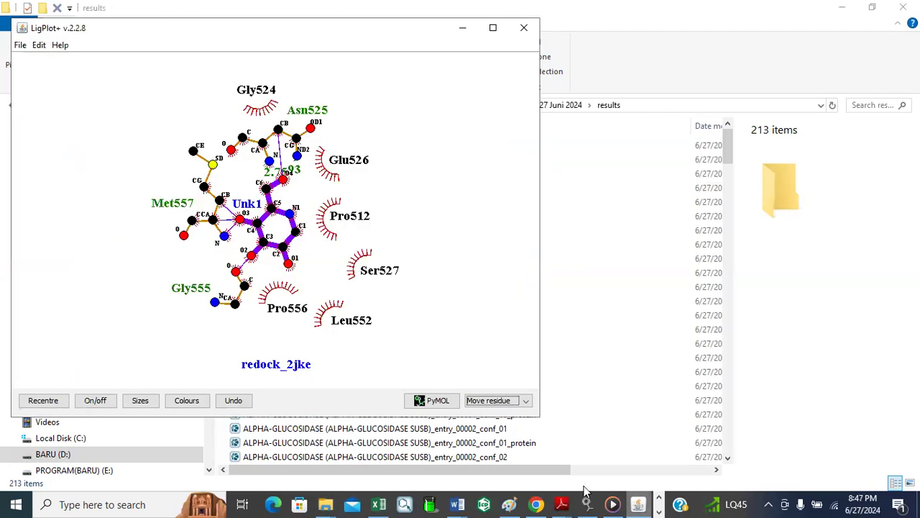
Launch another LigPlot+ window from the KOMPUTASI folder and maximize it
left_click(325, 503)
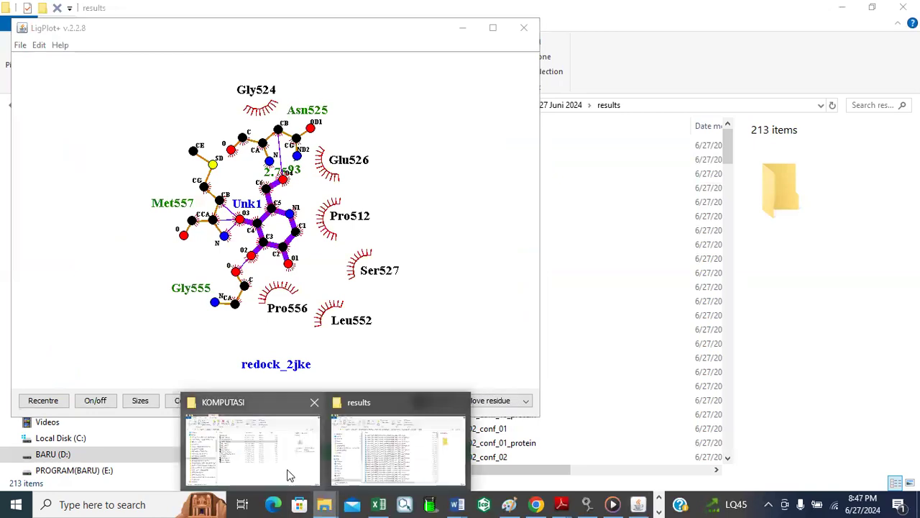
left_click(252, 452)
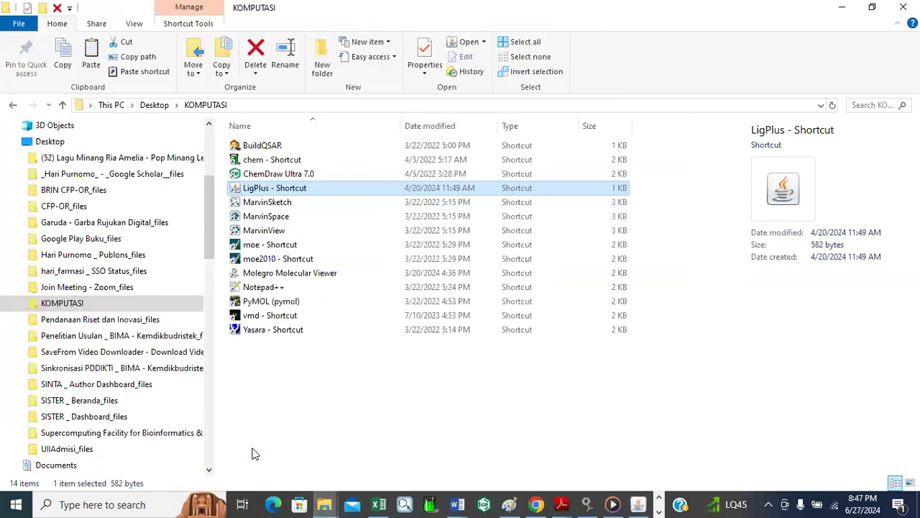
double_click(269, 190)
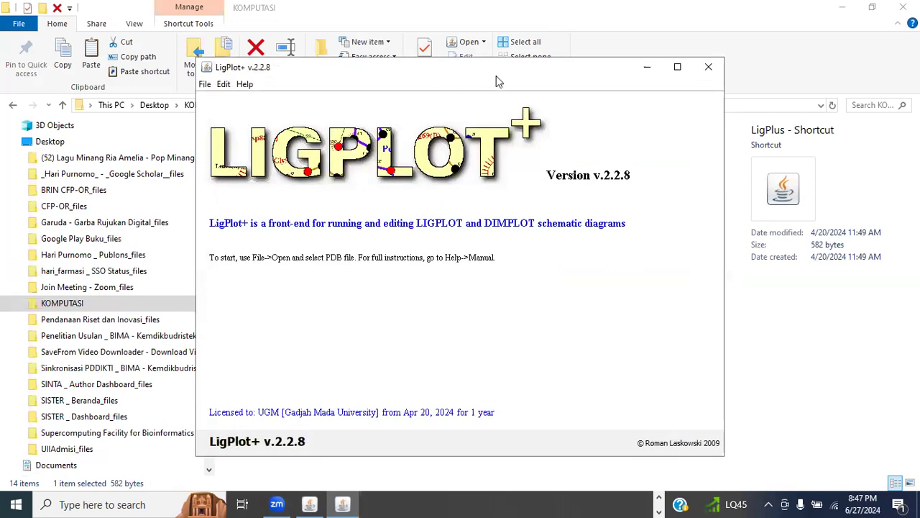
left_click(679, 68)
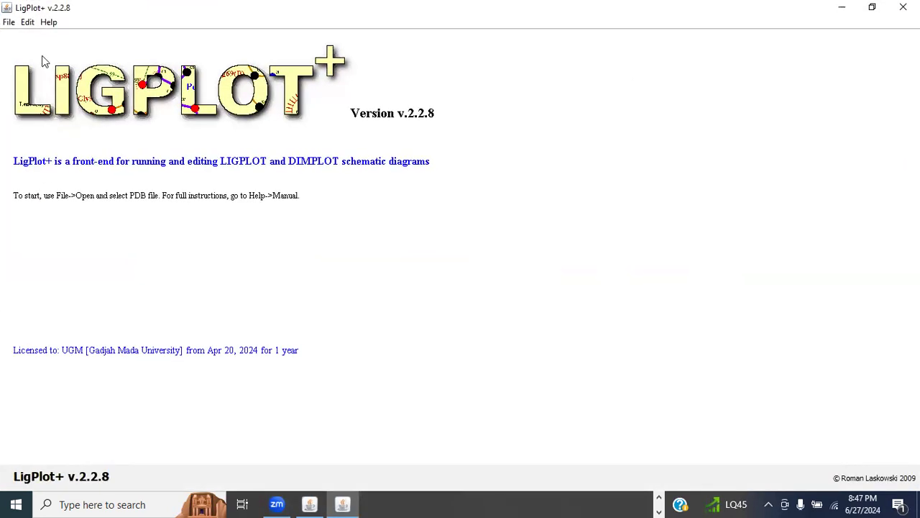
Start opening a PDB file in the new LigPlot+ window and browse for it on disk instead of entering a code
left_click(10, 22)
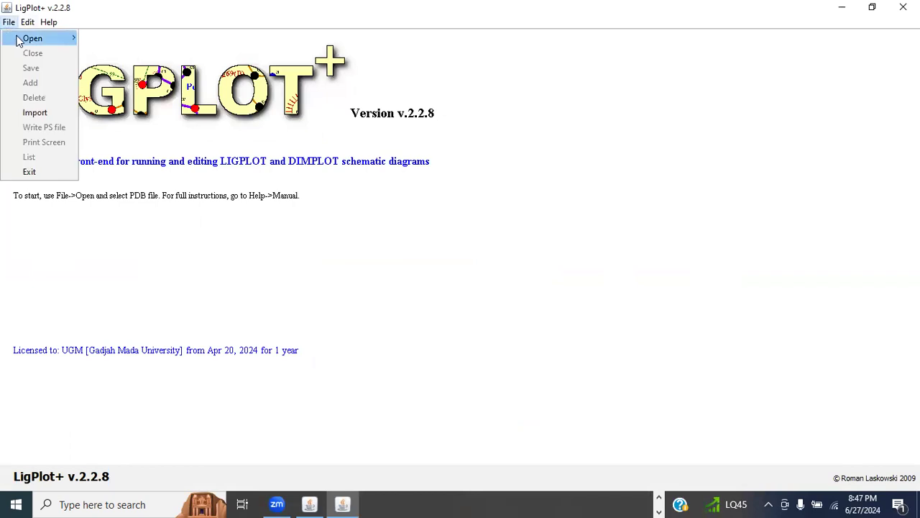
mouse_move(29, 38)
left_click(105, 39)
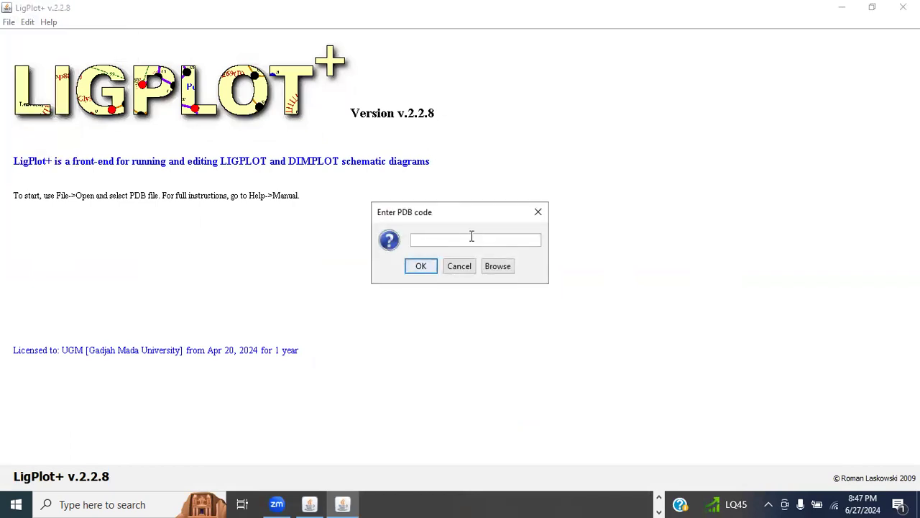
left_click(497, 266)
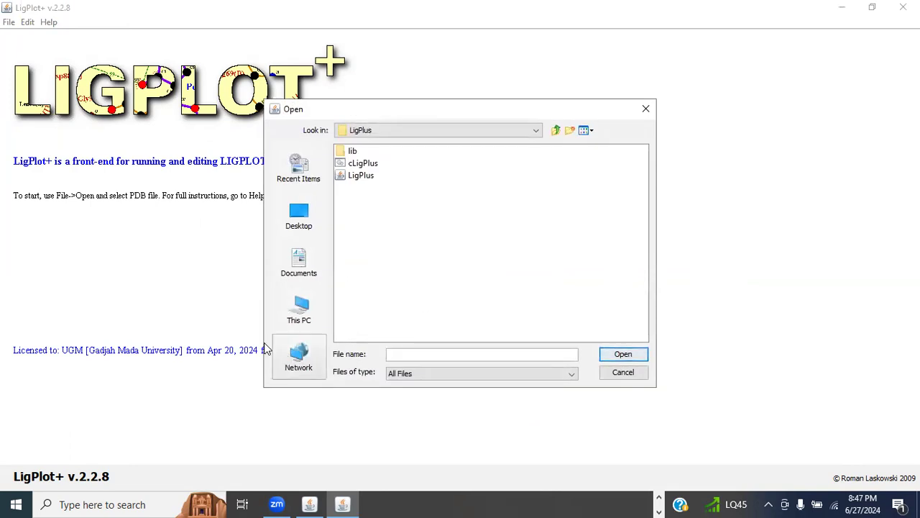
Go to This PC in the file browser and open the drive BARU (D:)
left_click(301, 309)
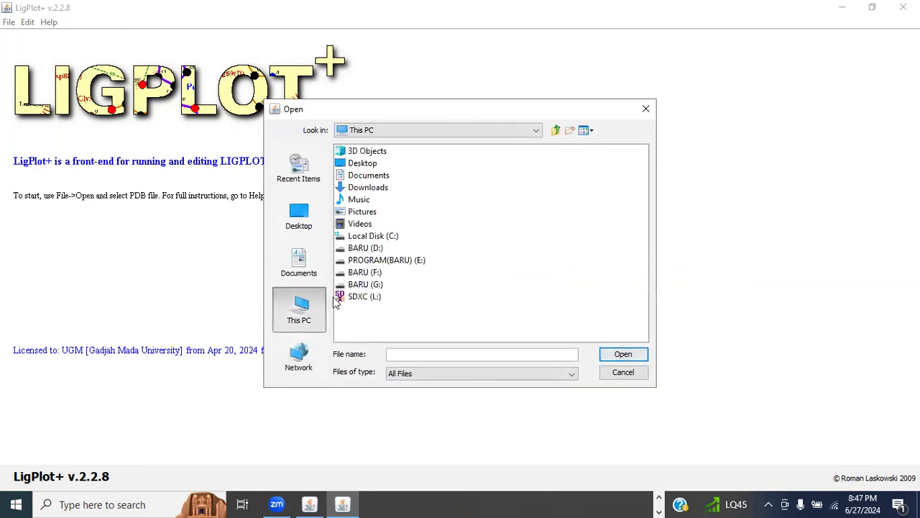
left_click(372, 250)
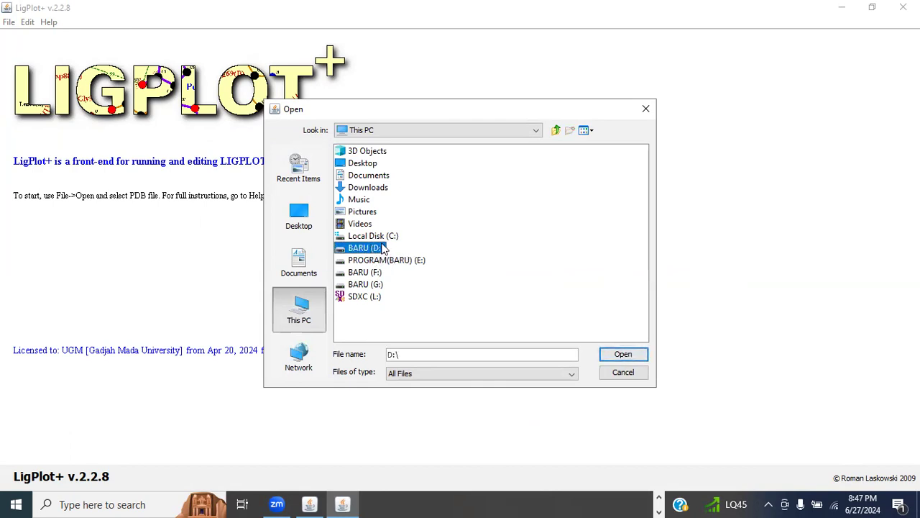
left_click(412, 276)
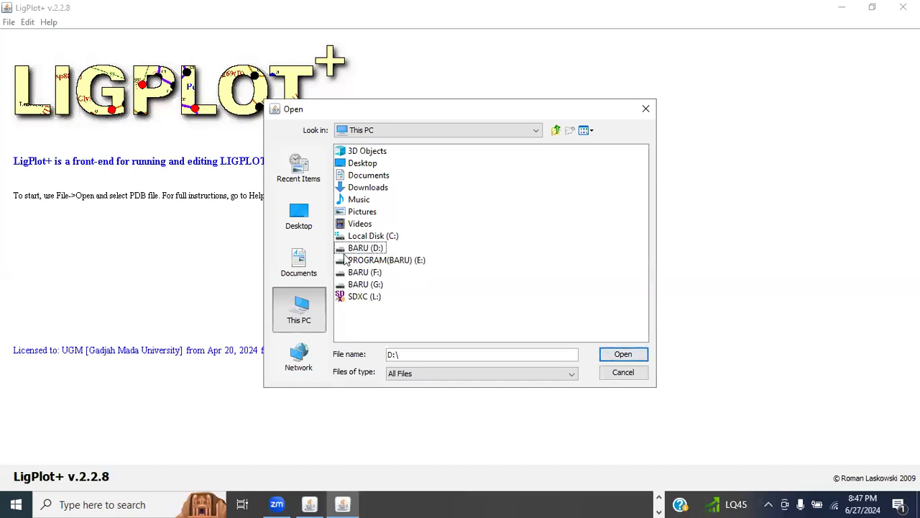
left_click(350, 250)
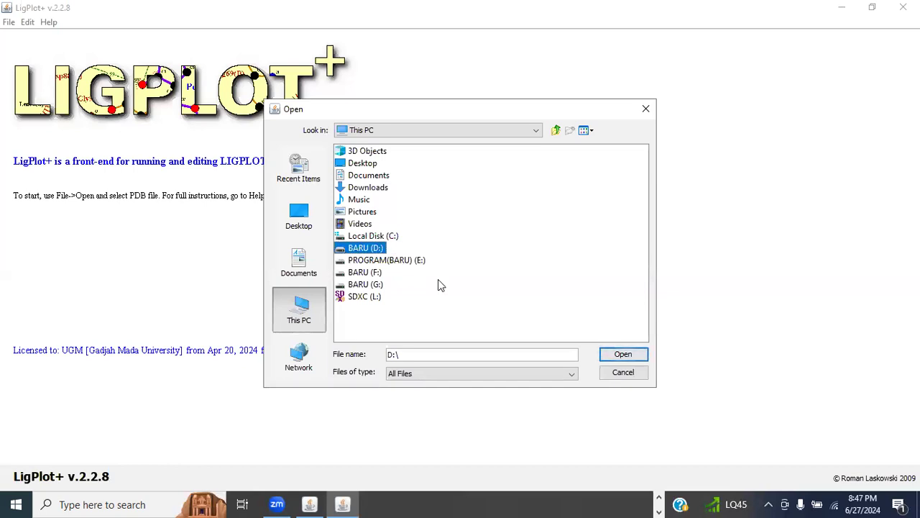
left_click(442, 286)
left_click(373, 251)
left_click(574, 281)
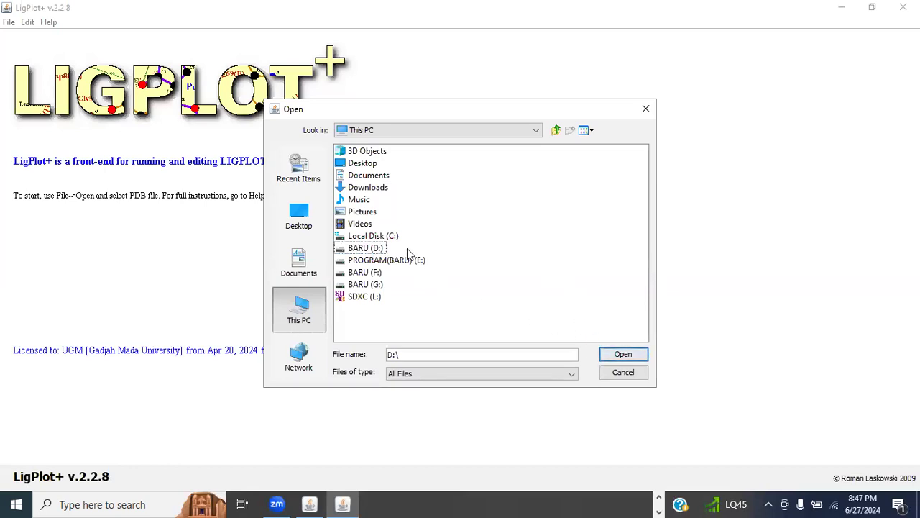
left_click(367, 248)
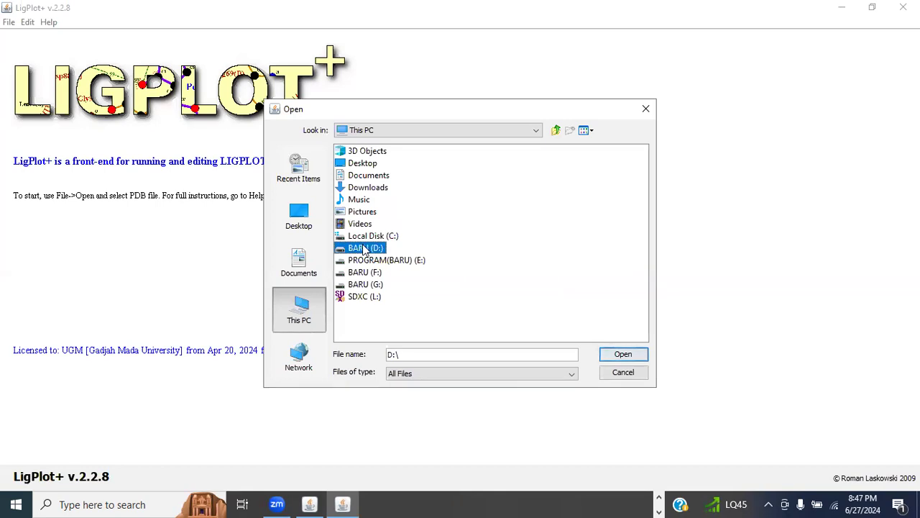
double_click(364, 248)
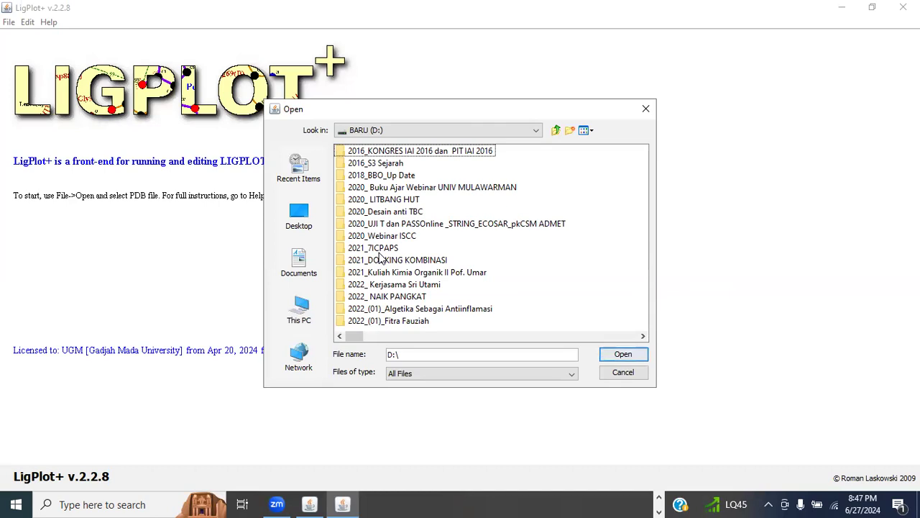
Find and open the folder 2024_(06)_KELON MOLDOCK UNTUK RISET FARMAKOLOGI on the drive
scroll(432, 265, "down", 5)
scroll(424, 262, "down", 5)
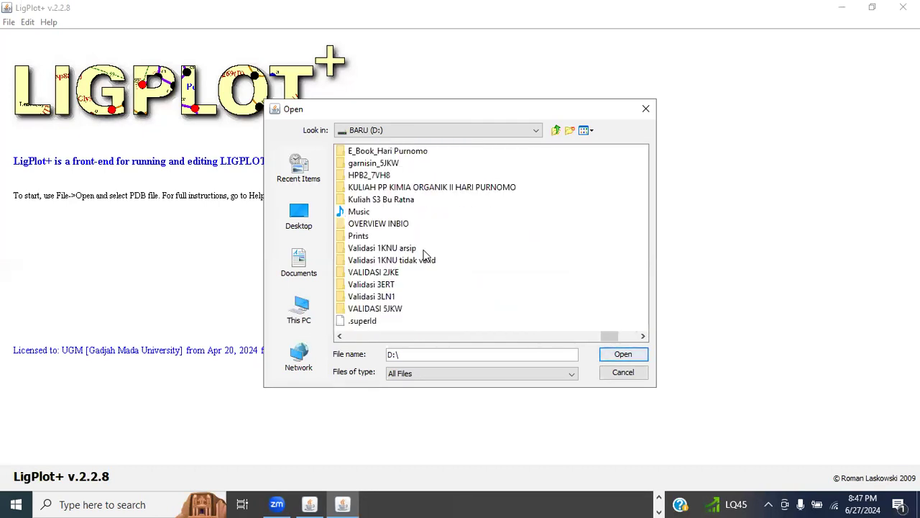
scroll(425, 253, "up", 2)
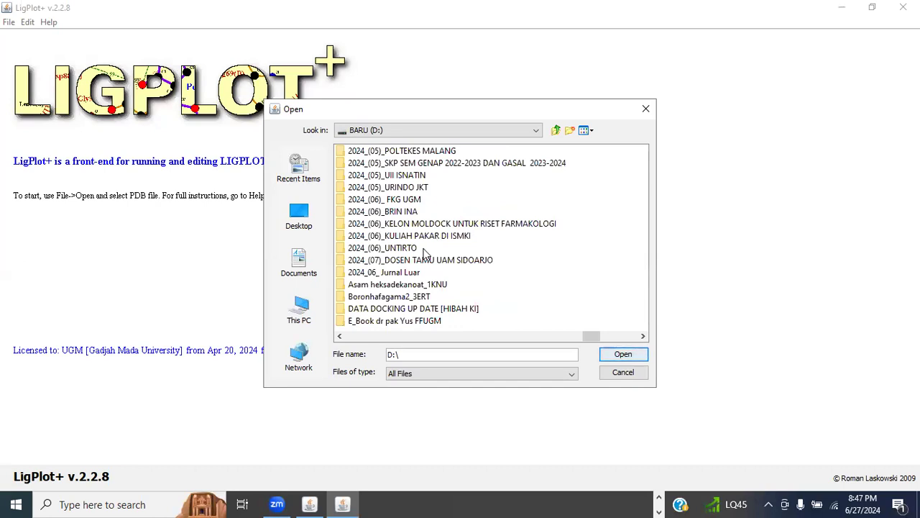
double_click(429, 225)
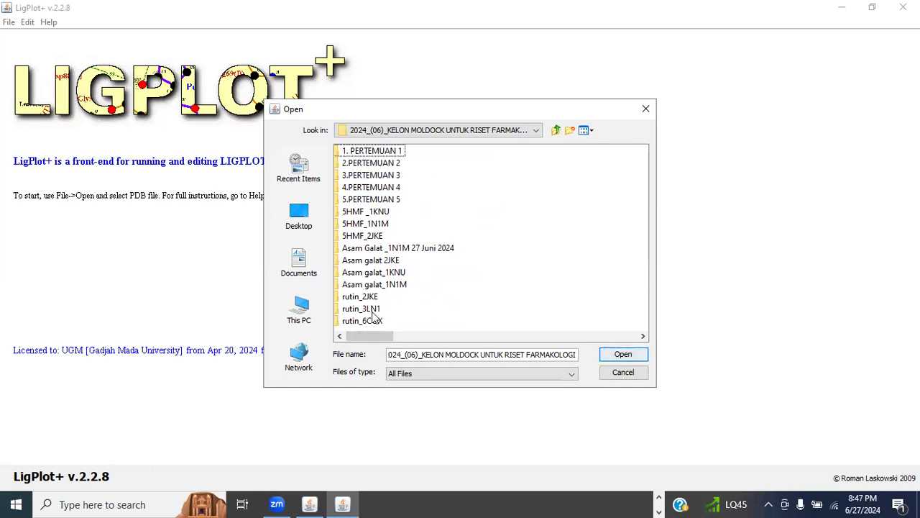
scroll(381, 310, "down", 3)
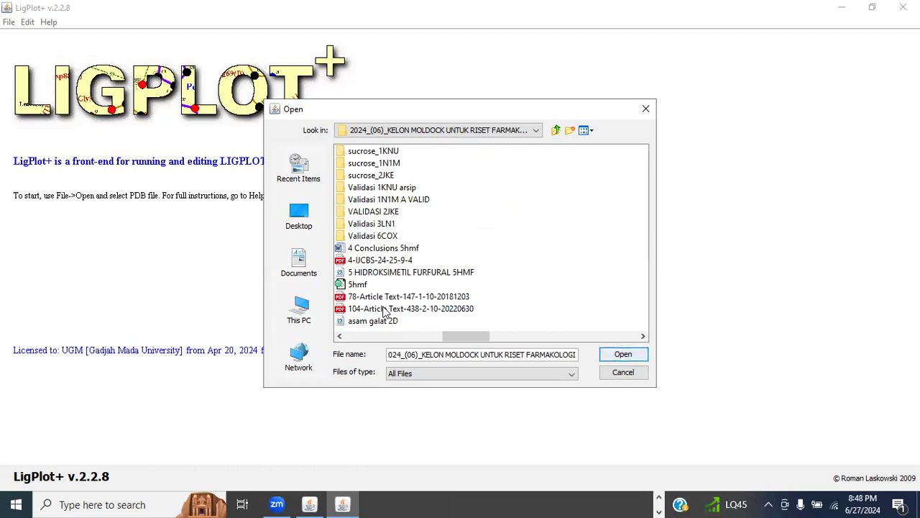
scroll(384, 310, "up", 3)
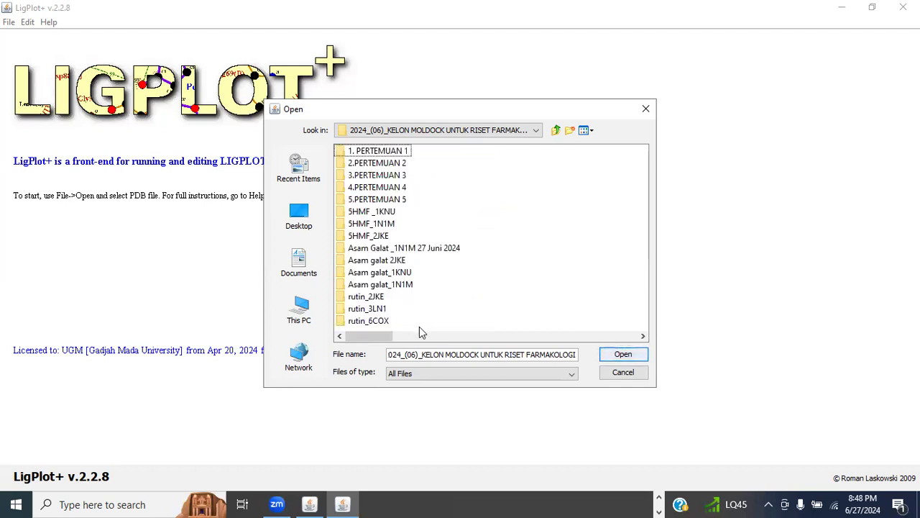
scroll(430, 321, "down", 3)
scroll(429, 318, "down", 1)
scroll(427, 321, "up", 4)
left_click(396, 188)
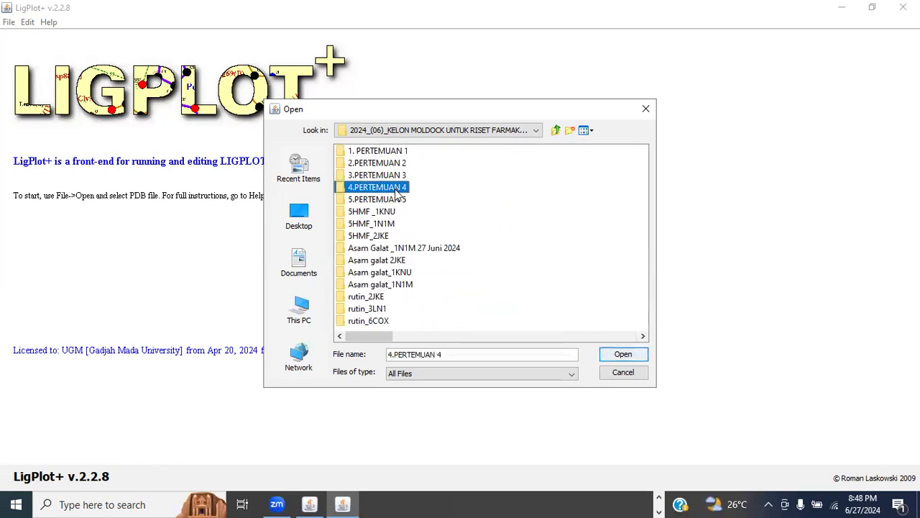
left_click(396, 188)
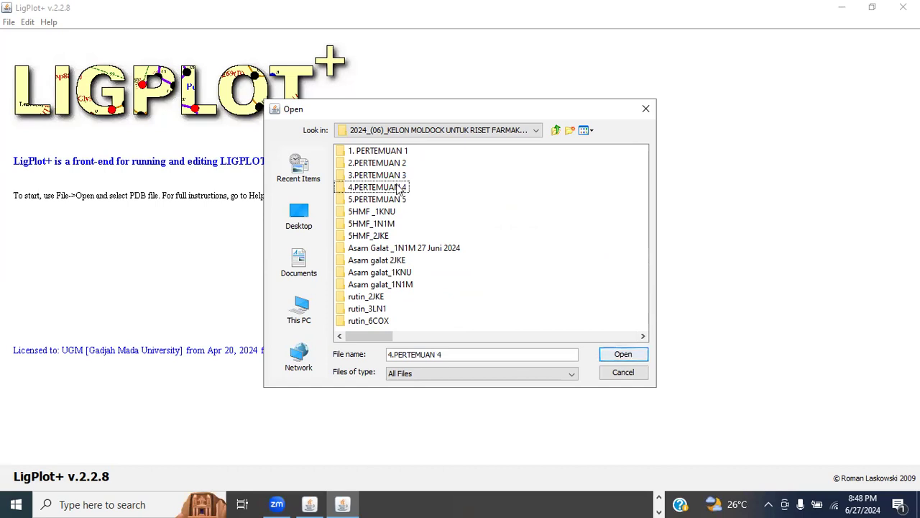
key("Escape")
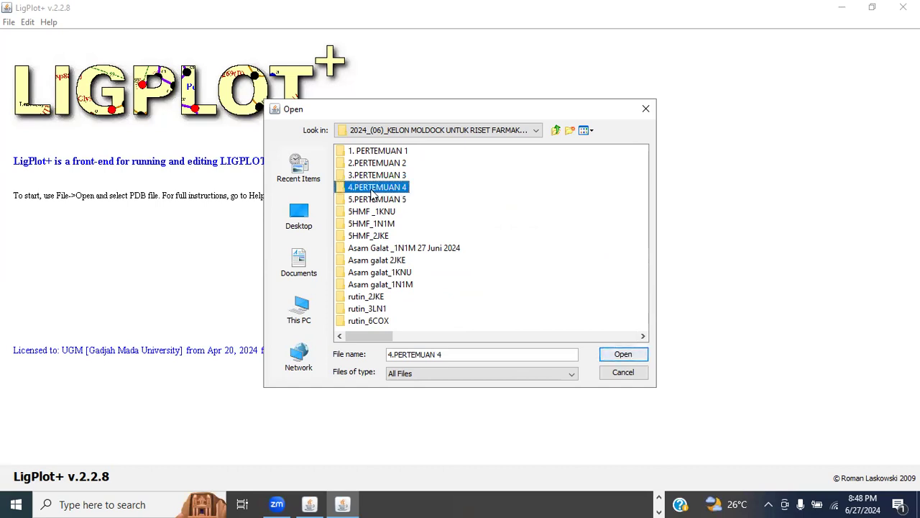
left_click(388, 188)
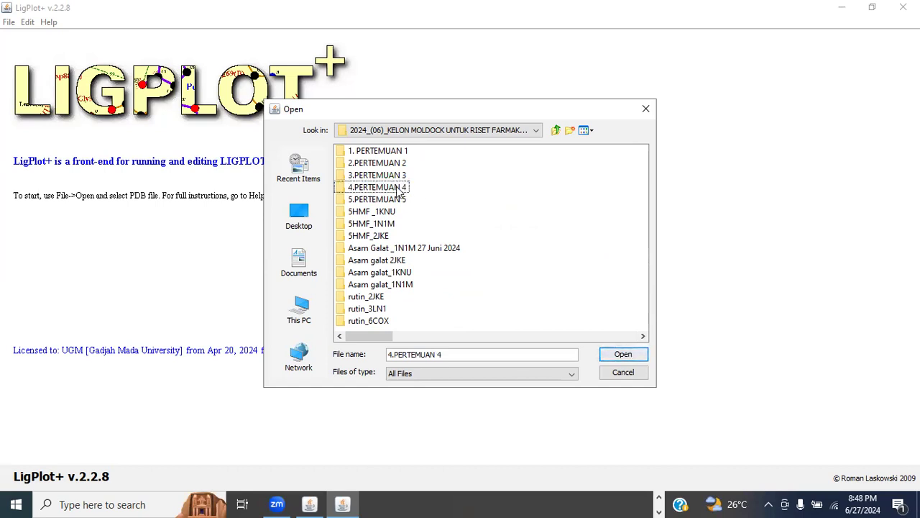
key("Escape")
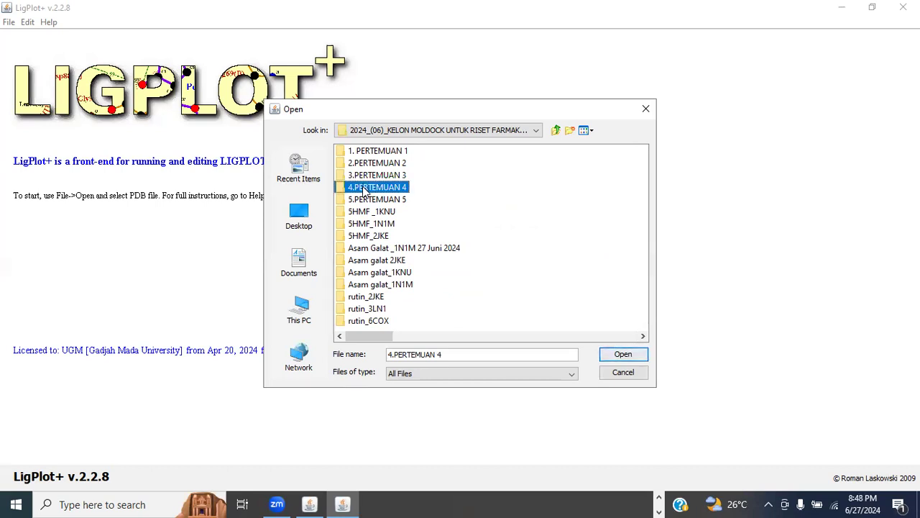
left_click(368, 191)
left_click(364, 186)
left_click(367, 186)
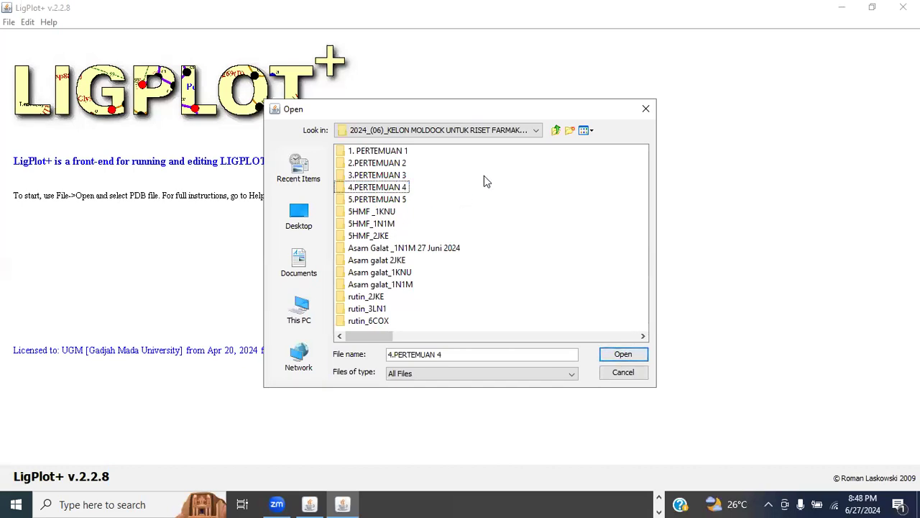
left_click(343, 189)
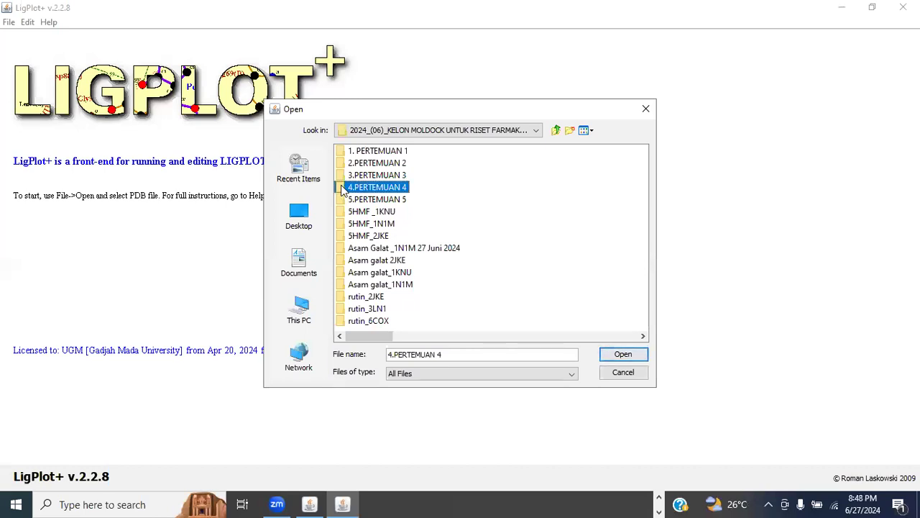
left_click(345, 197)
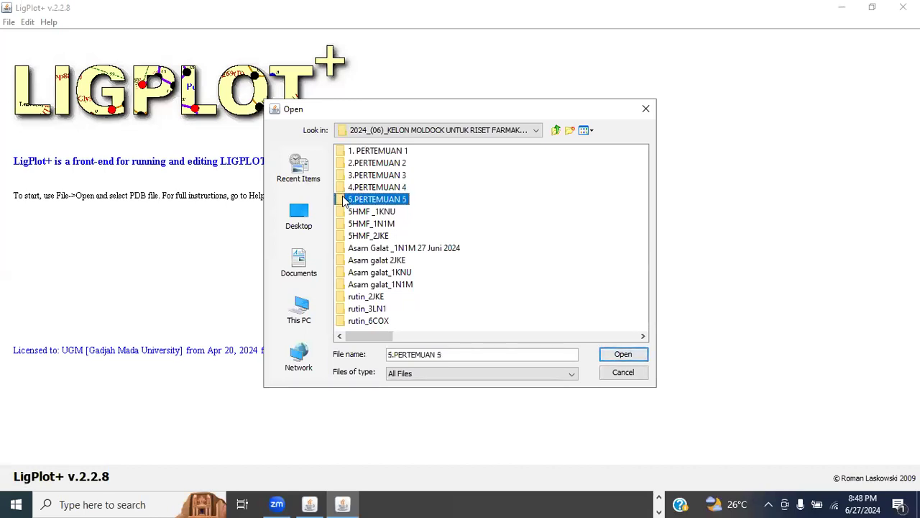
left_click(362, 189)
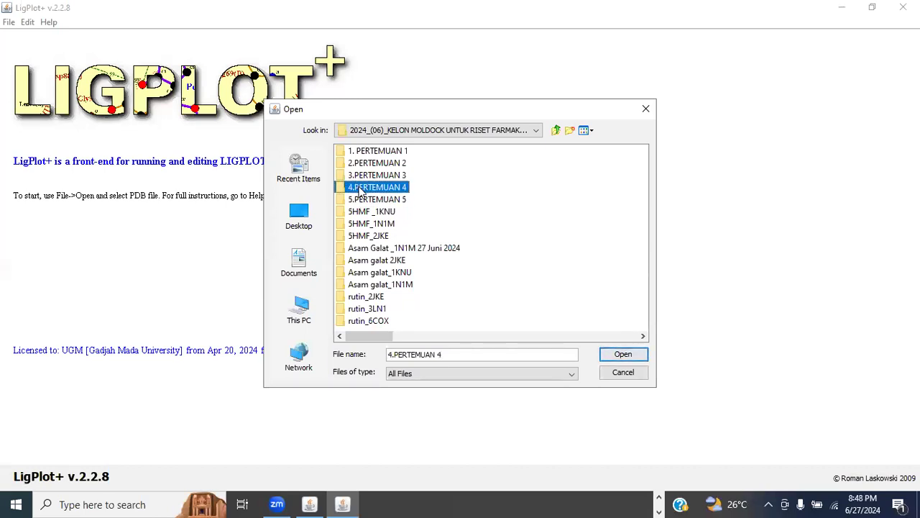
right_click(357, 191)
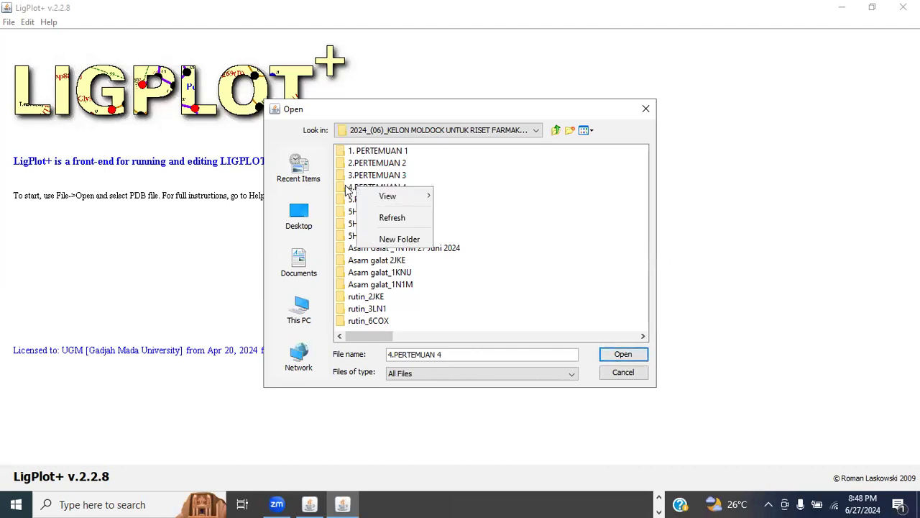
left_click(347, 187)
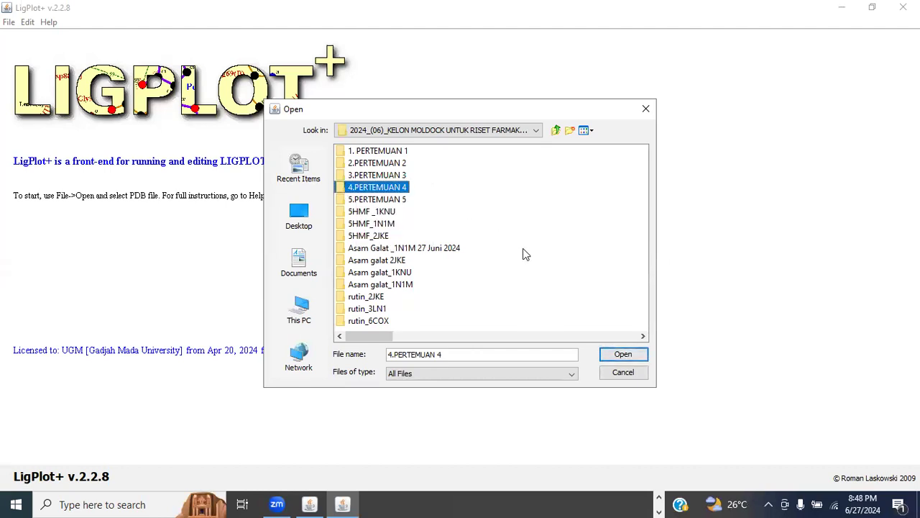
left_click(623, 374)
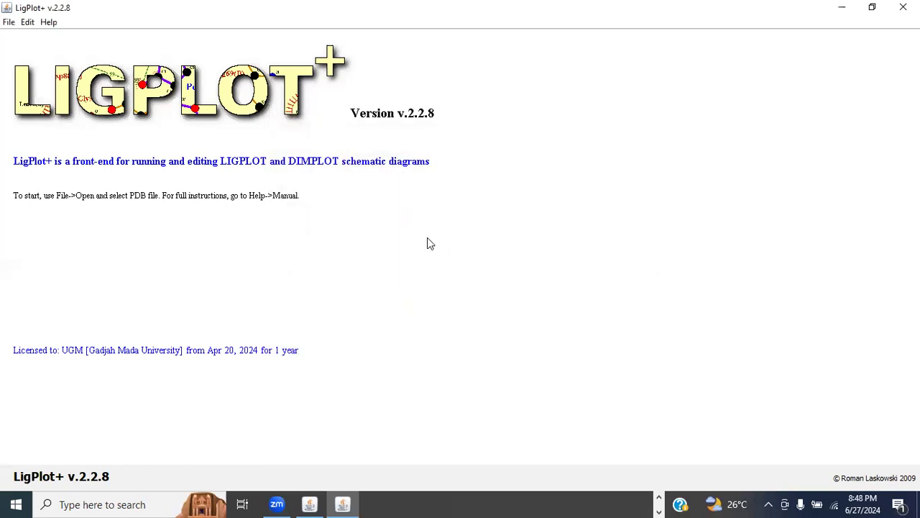
Start opening a PDB file again and browse for it on disk instead of entering a code
left_click(10, 22)
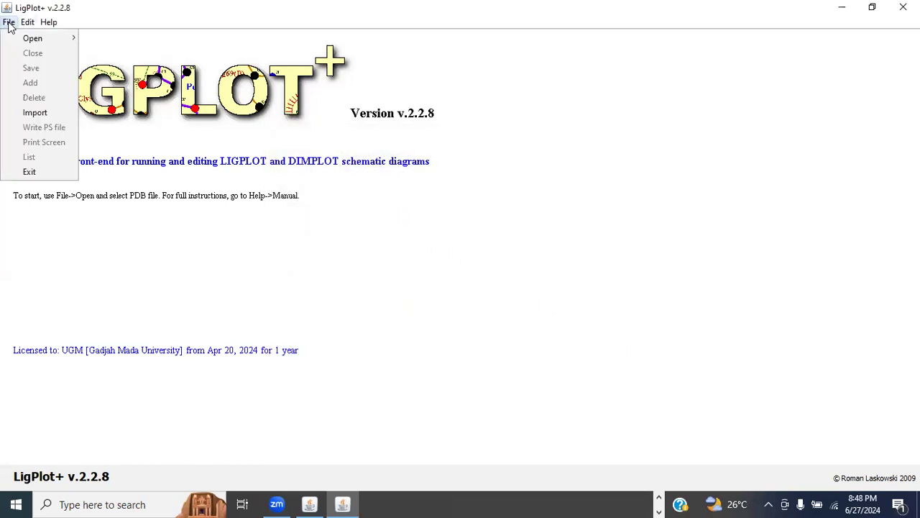
mouse_move(28, 39)
left_click(107, 39)
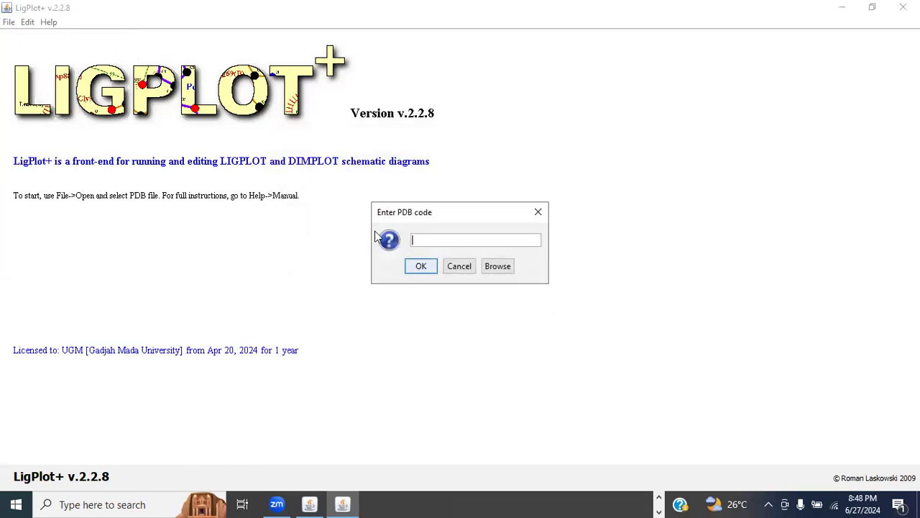
left_click(497, 266)
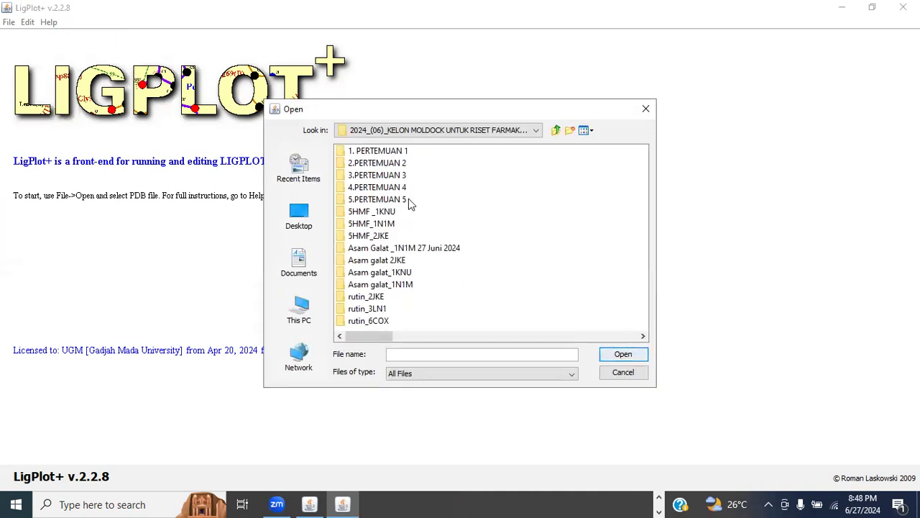
From drive BARU (D:), open the folder 2024_(06)_KELON MOLDOCK UNTUK RISET FARMAKOLOGI and its subfolder 4.PERTEMUAN 4
left_click(556, 130)
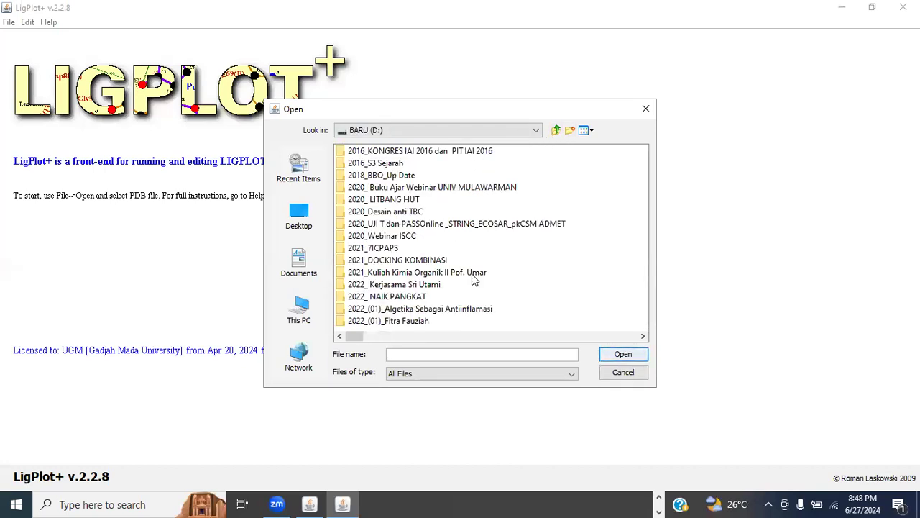
scroll(492, 289, "down", 10)
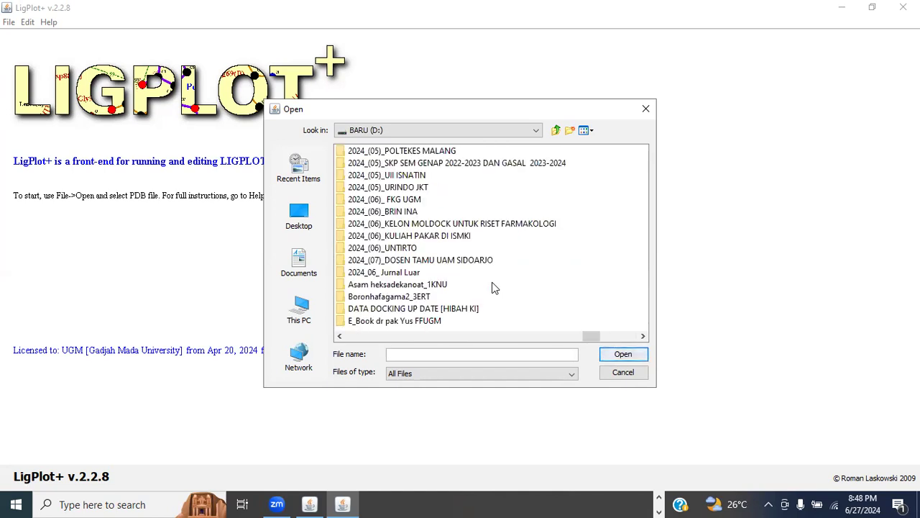
left_click(480, 225)
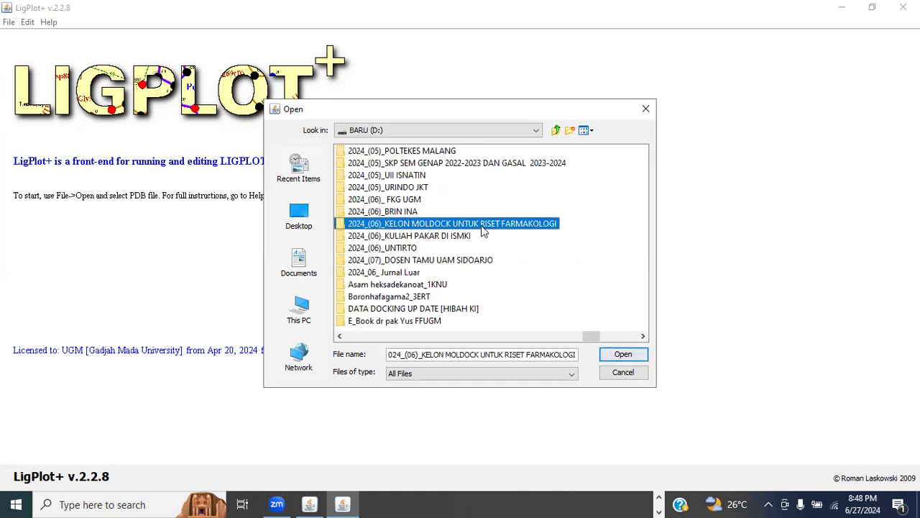
double_click(481, 225)
left_click(381, 188)
left_click(381, 188)
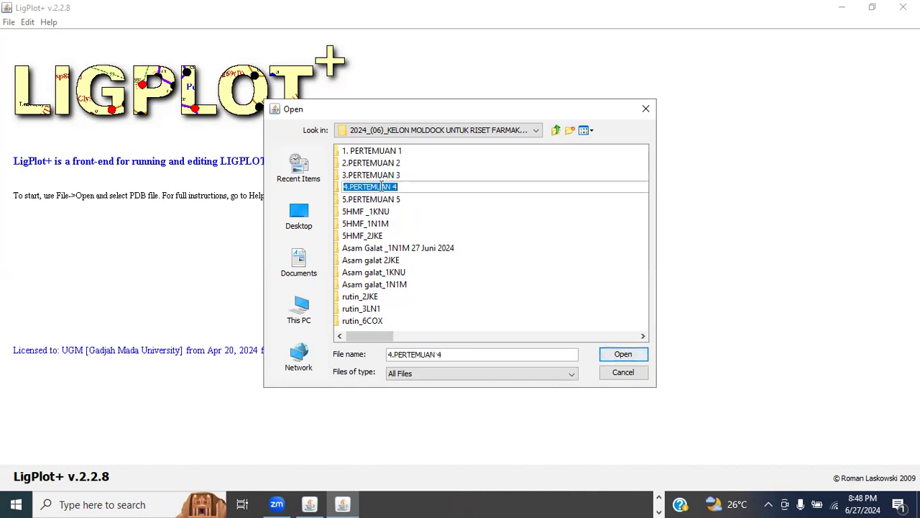
key("Escape")
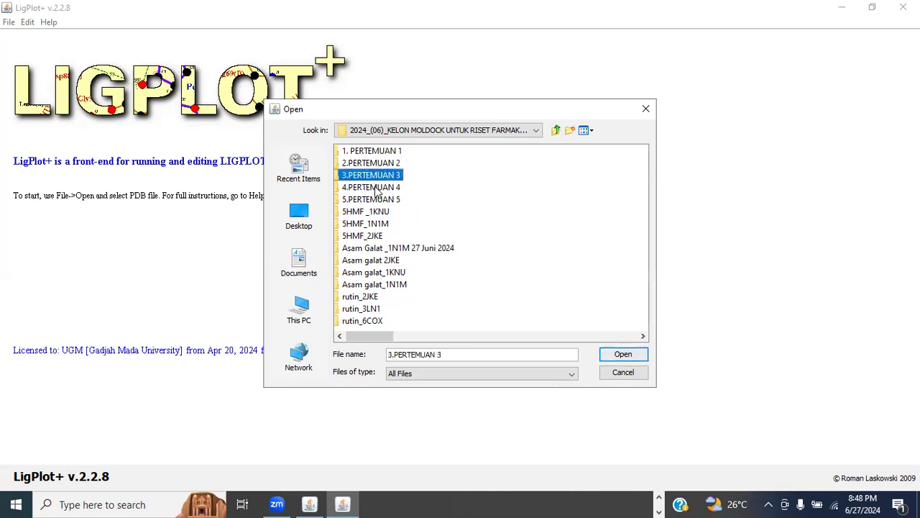
double_click(375, 188)
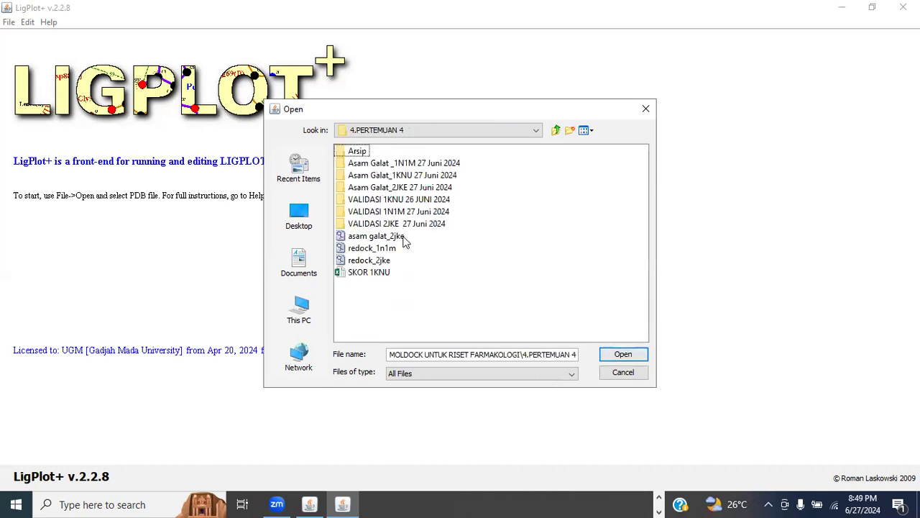
Open the file redock_1n1m and run LIGPLOT for the ligand UNK 1
left_click(383, 250)
left_click(622, 354)
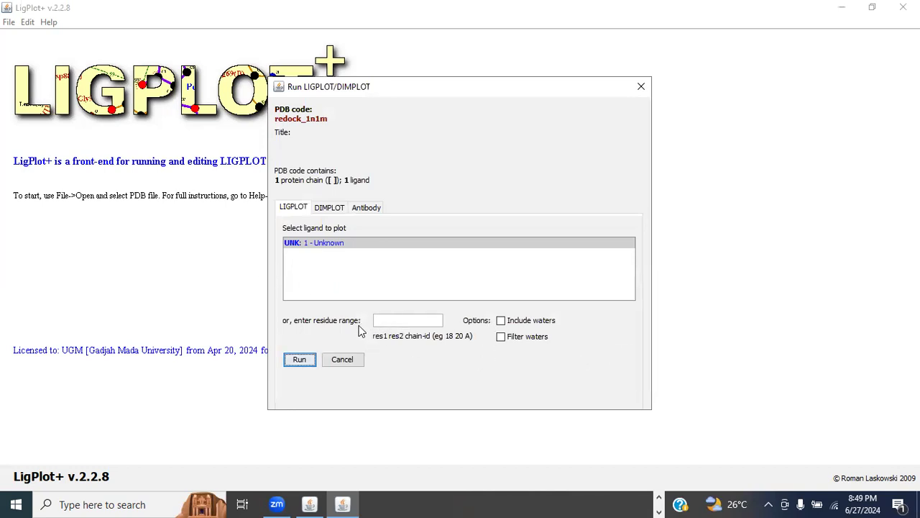
left_click(299, 359)
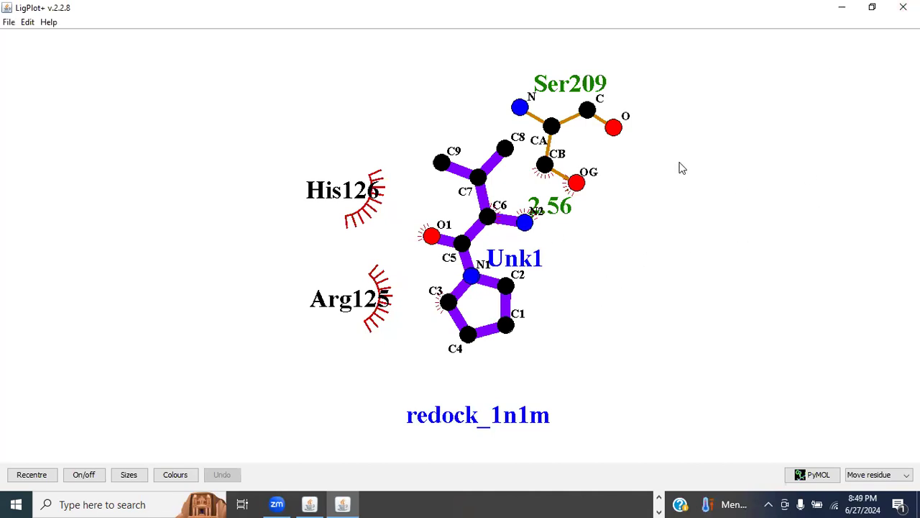
Move the Ser209, His126 and Arg125 labels clear of their residue symbols in the redock_1n1m diagram
left_click_drag(644, 184, 511, 176)
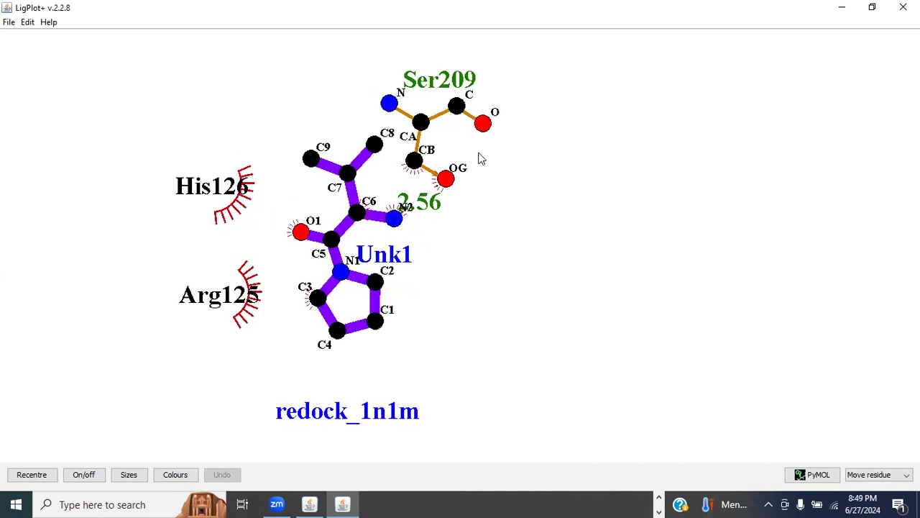
left_click_drag(445, 92, 476, 78)
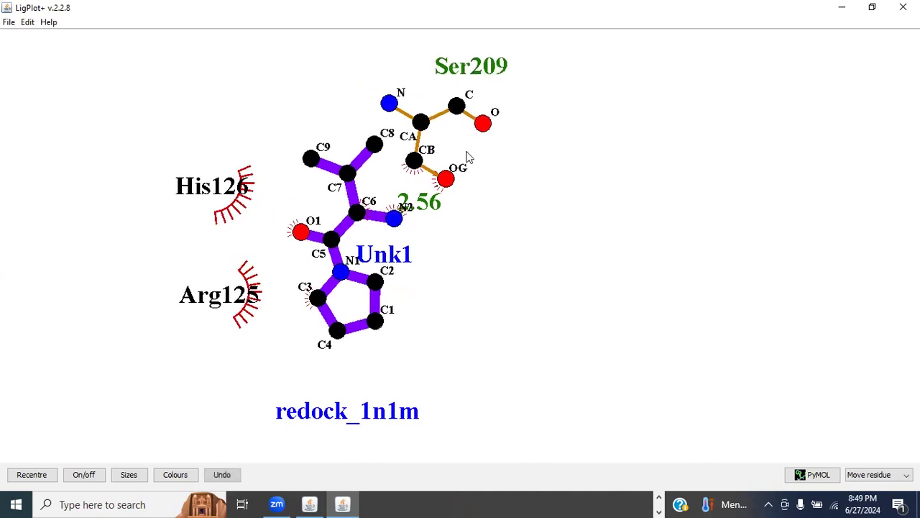
mouse_move(430, 209)
left_mouse_down()
mouse_move(459, 208)
mouse_move(447, 207)
left_mouse_up()
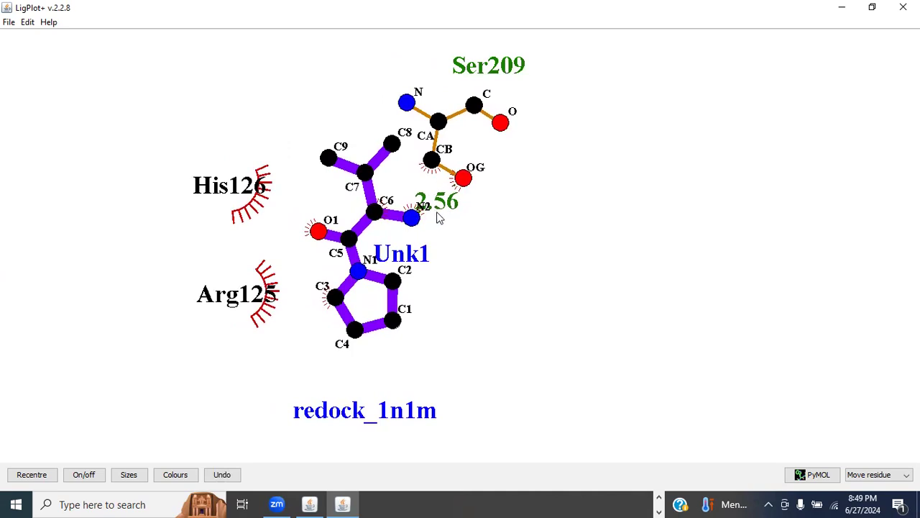
left_click_drag(225, 187, 195, 185)
left_click_drag(223, 305, 182, 293)
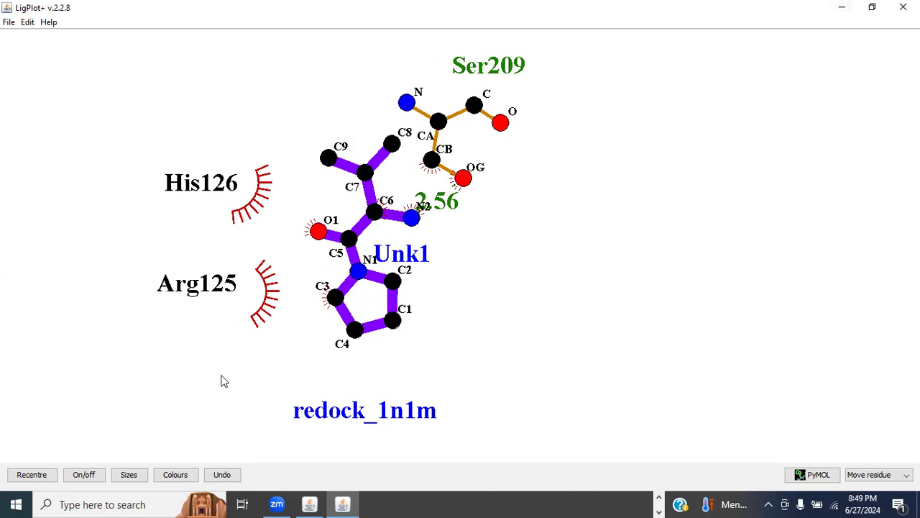
Launch one more LigPlot+ window from the KOMPUTASI folder and maximize it
left_click(659, 497)
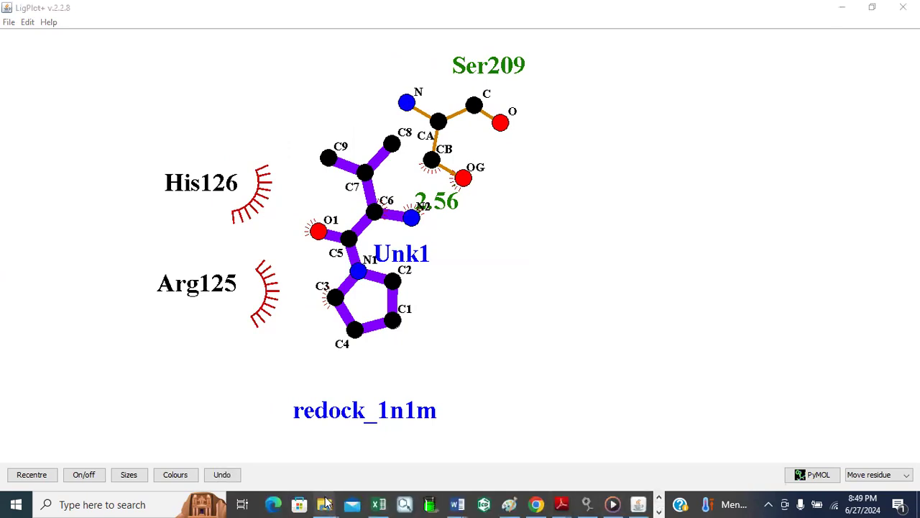
mouse_move(325, 502)
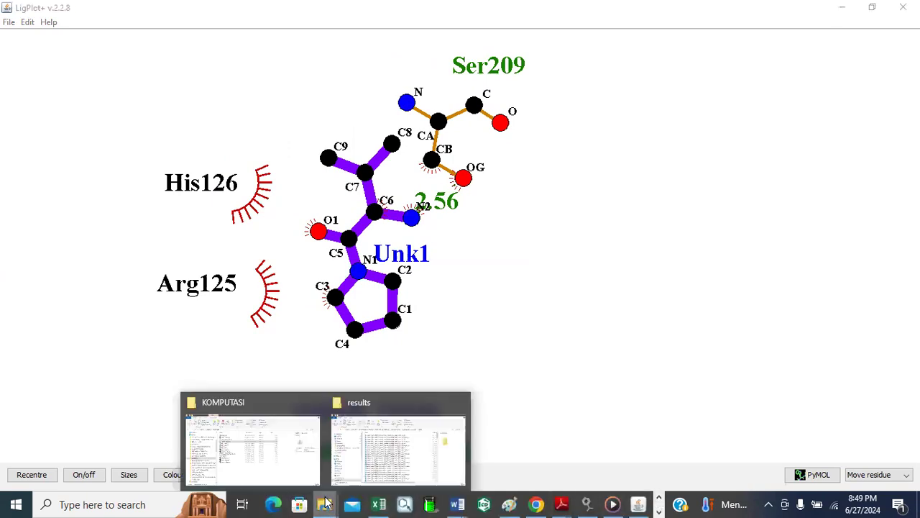
left_click(236, 449)
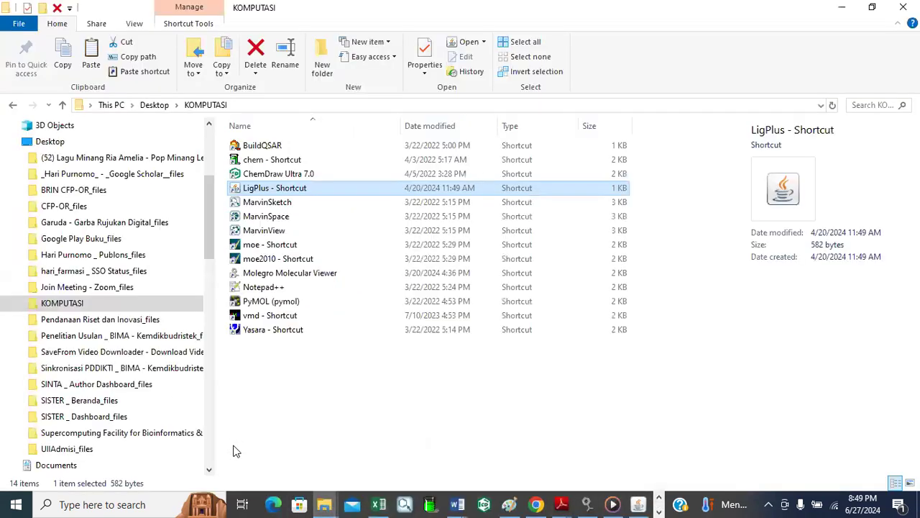
double_click(266, 189)
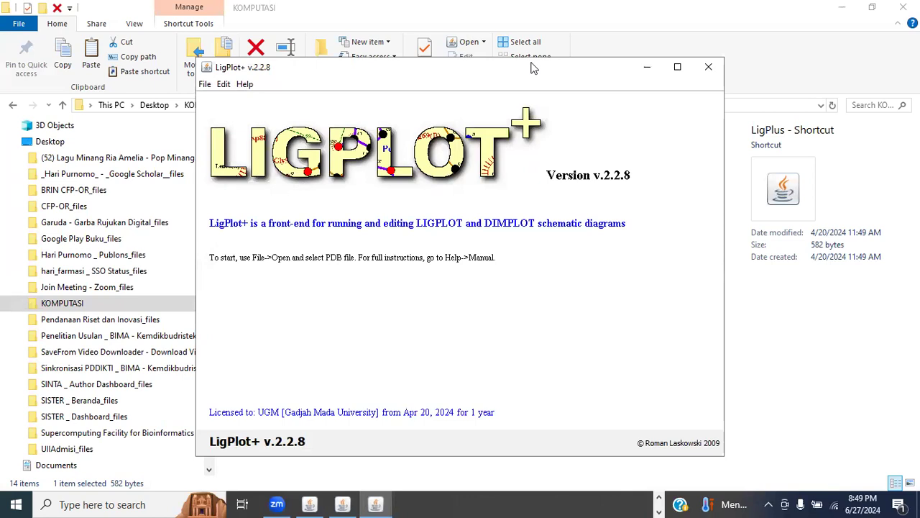
left_click(678, 67)
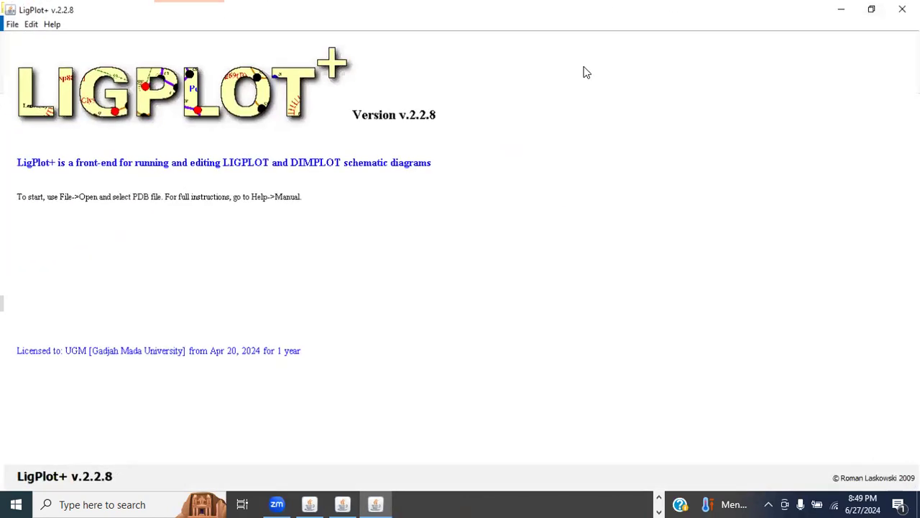
Start opening a PDB file from disk and browse to drive BARU (D:)
left_click(8, 23)
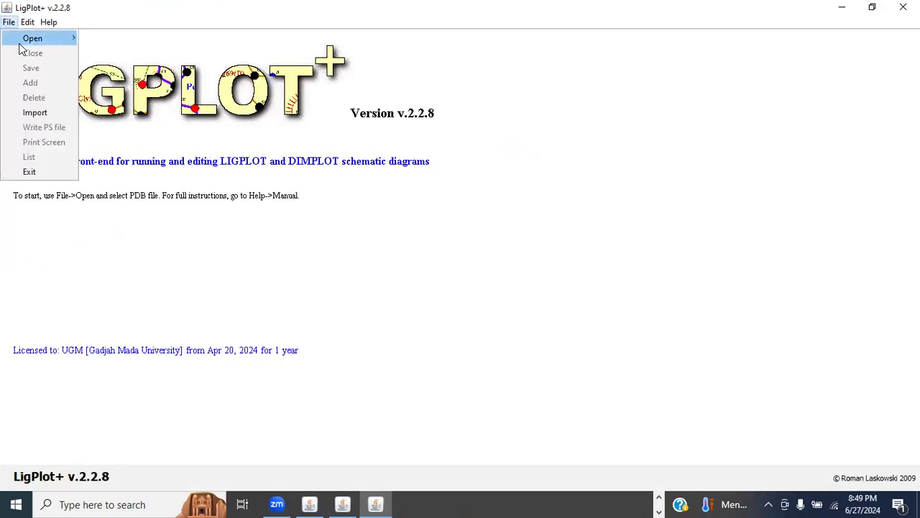
mouse_move(23, 40)
left_click(111, 40)
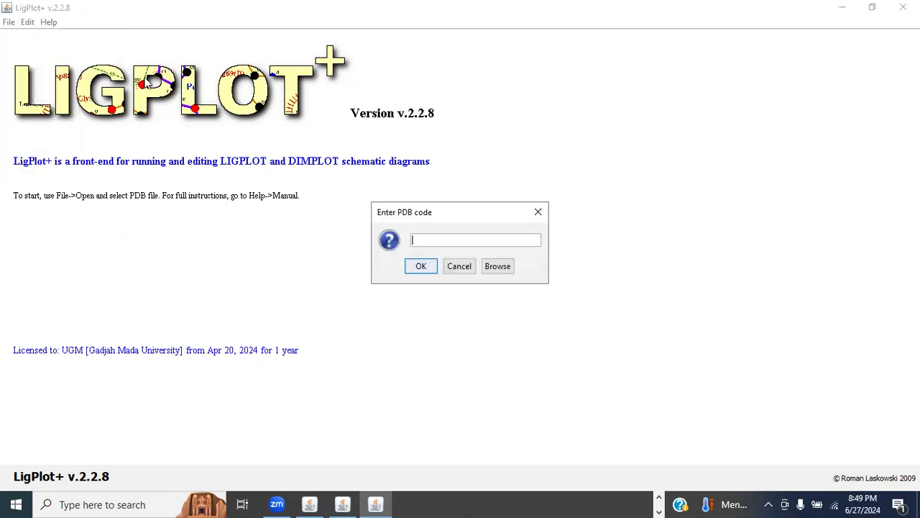
left_click(503, 269)
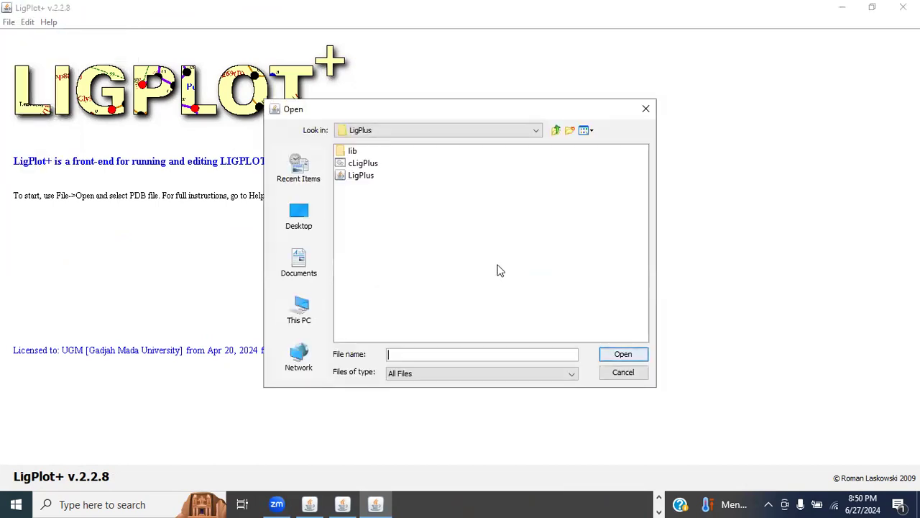
left_click(307, 307)
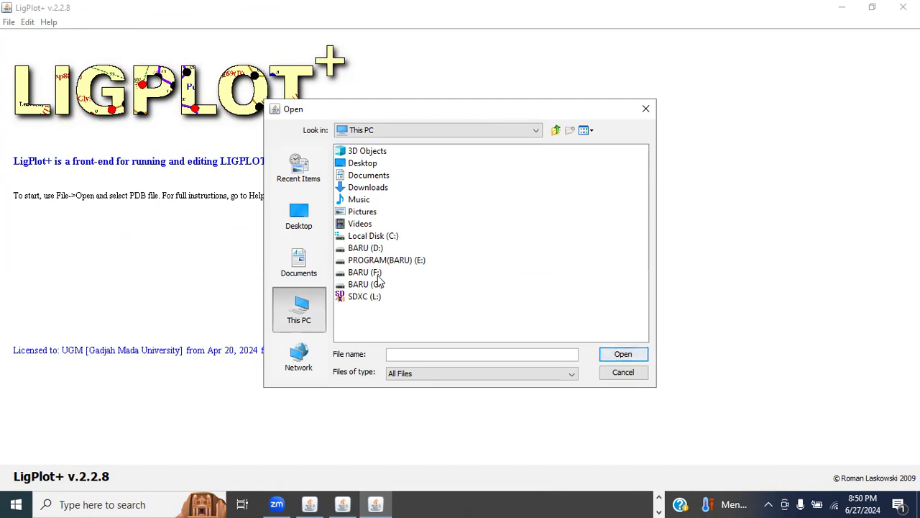
double_click(368, 249)
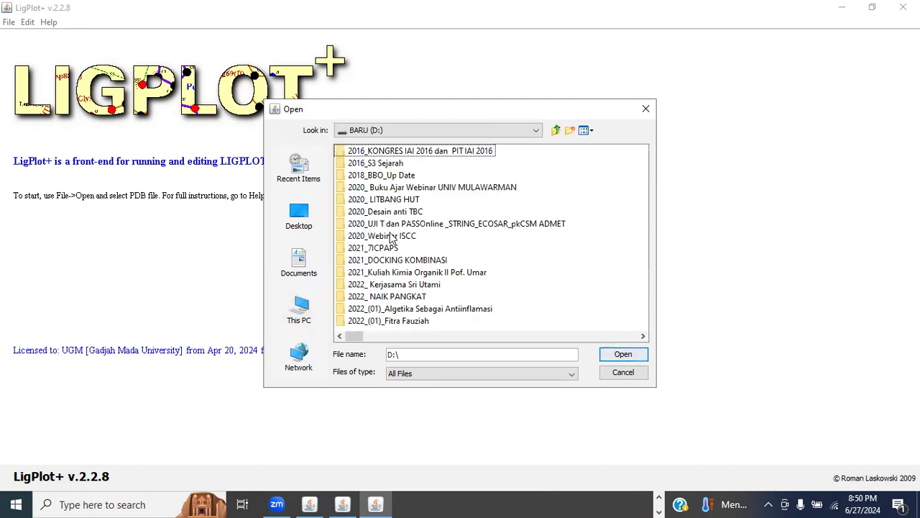
Open the folder 2024_(02)_PENELITIAN IN SILIKO UNTUK MENDUKUNG RISET HERBAL, its subfolder ARSIP and the folder Validasi 2JKE inside it
scroll(460, 277, "down", 5)
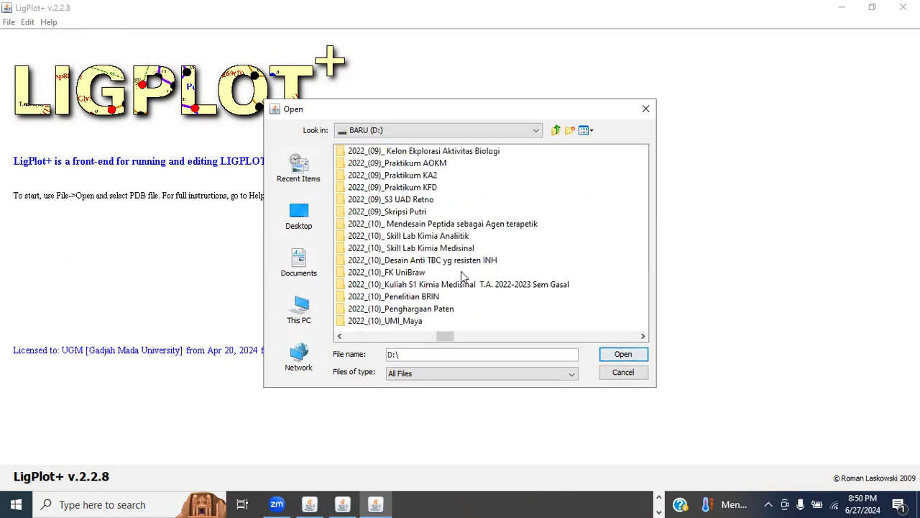
scroll(461, 273, "down", 3)
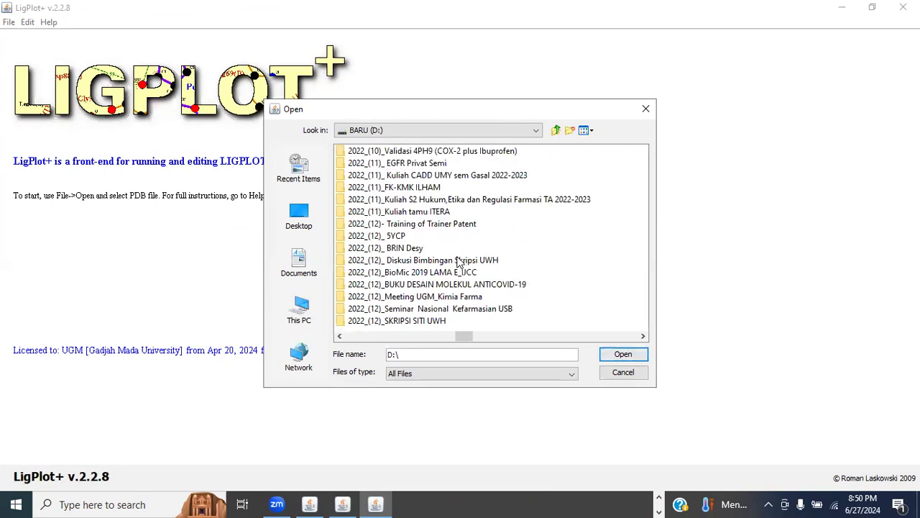
scroll(457, 265, "down", 3)
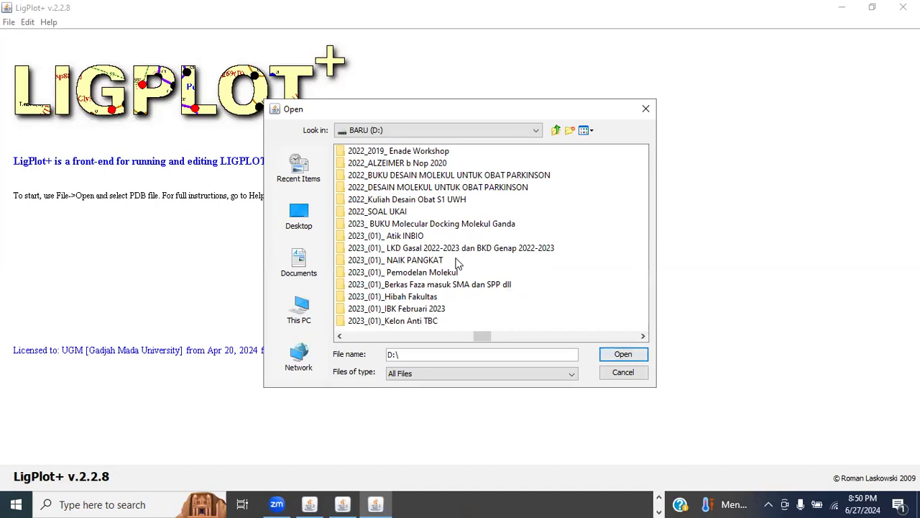
scroll(457, 263, "down", 3)
scroll(457, 264, "down", 3)
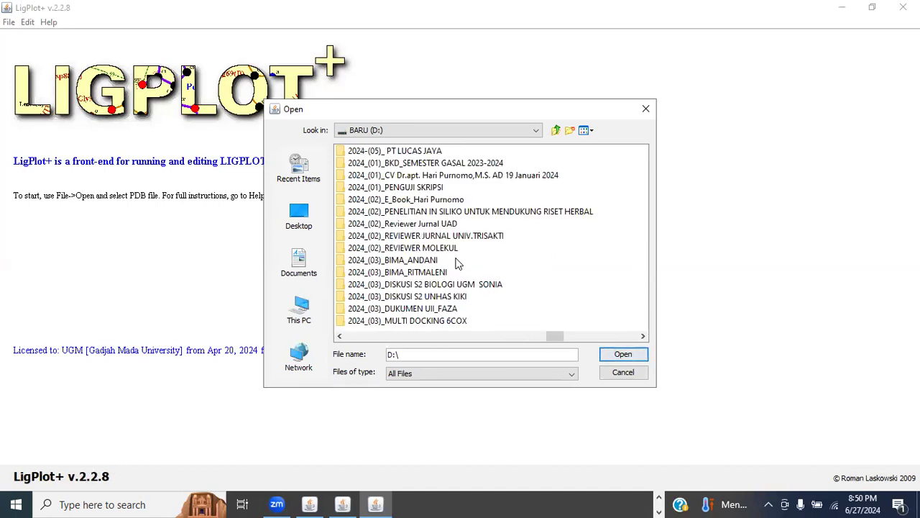
double_click(480, 213)
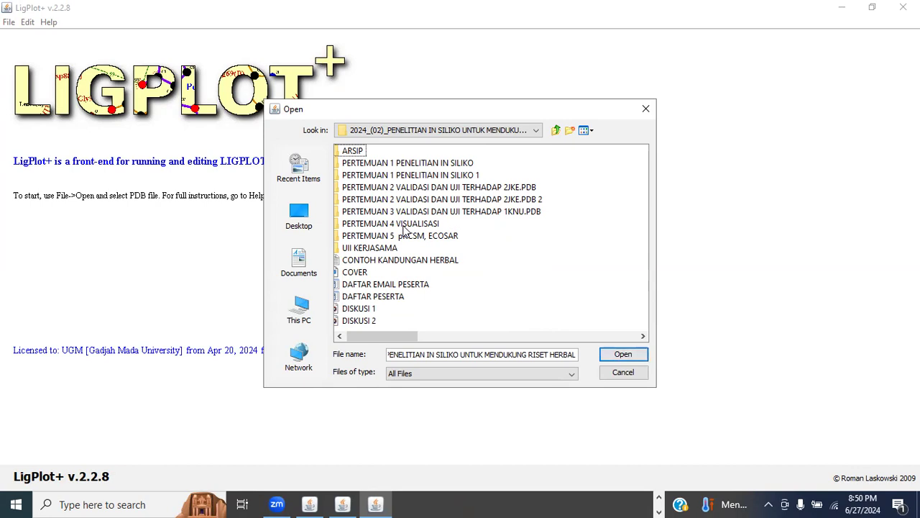
double_click(350, 153)
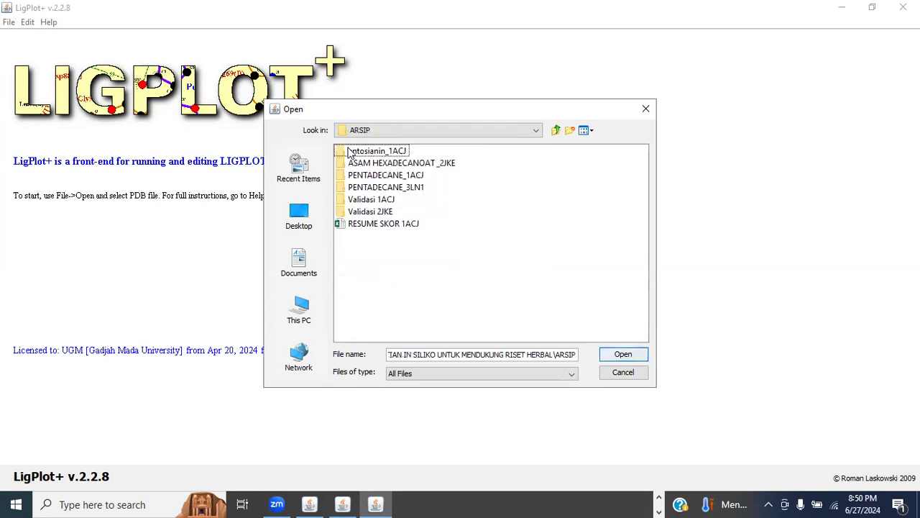
double_click(379, 212)
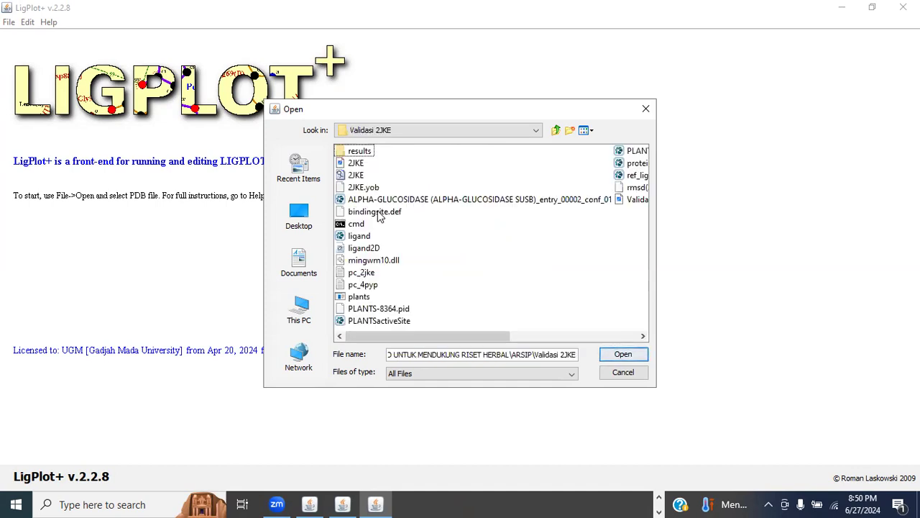
Open 2JKE.pdb and run LIGPLOT for the ligand NOJ 1727(B), 1-deoxynojirimycin
left_click(354, 164)
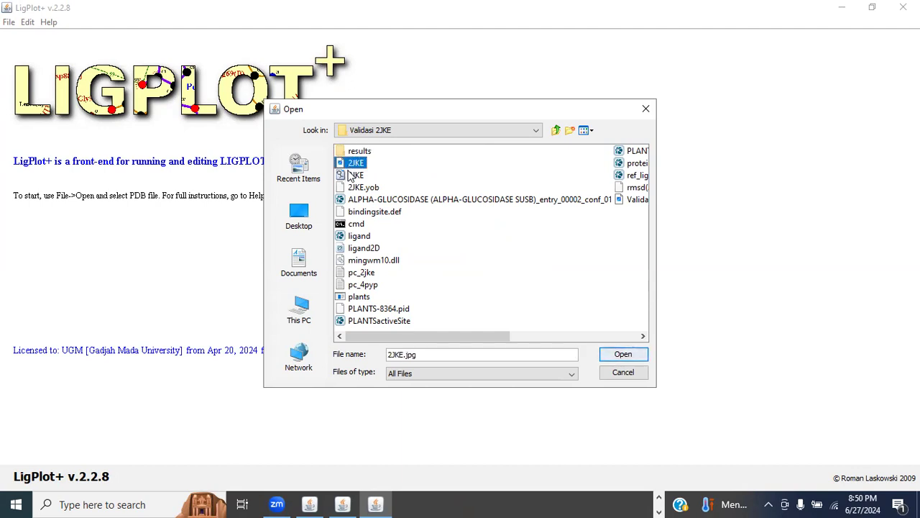
left_click(354, 178)
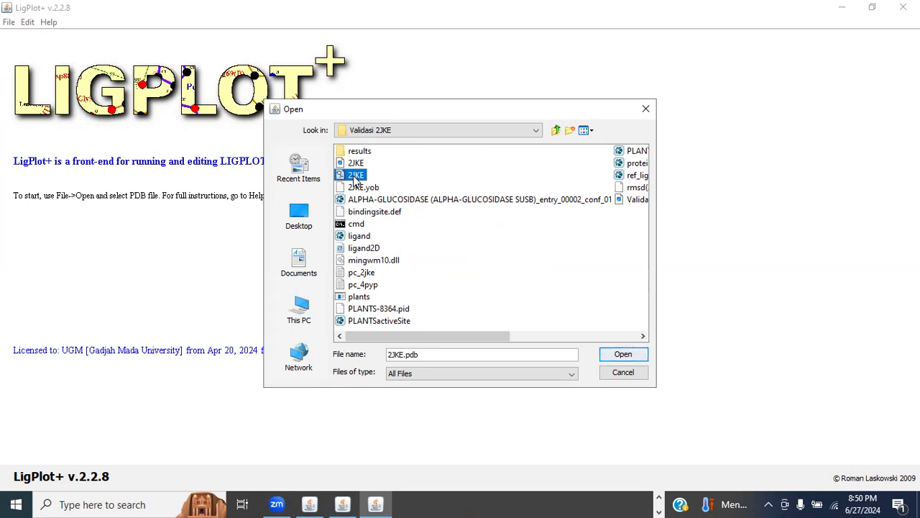
left_click(623, 356)
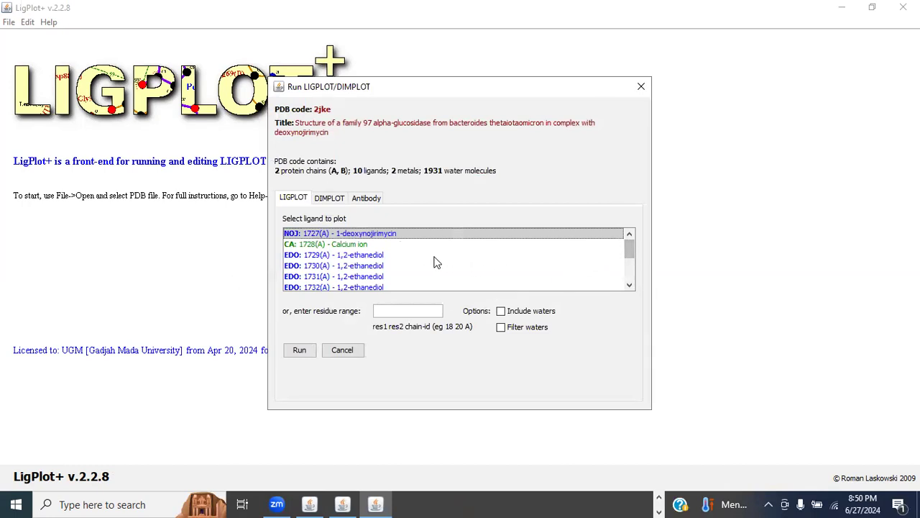
scroll(434, 262, "down", 1)
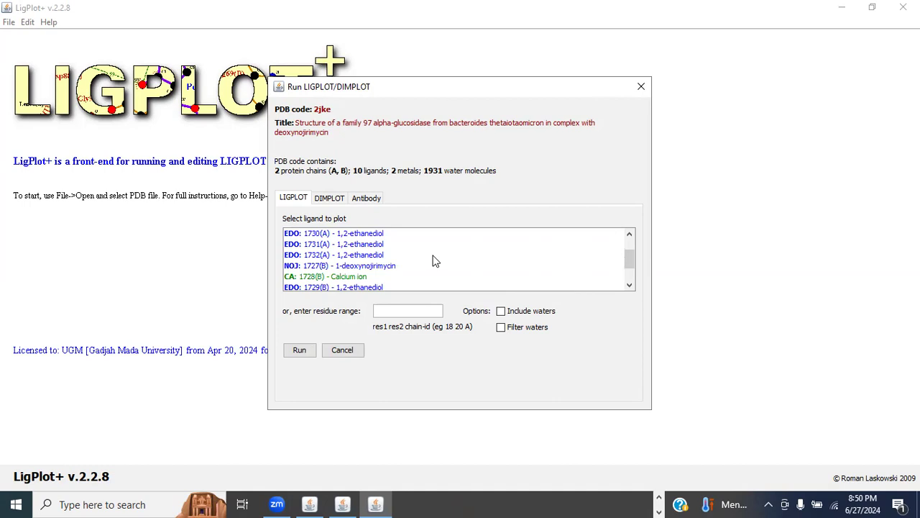
scroll(435, 262, "down", 1)
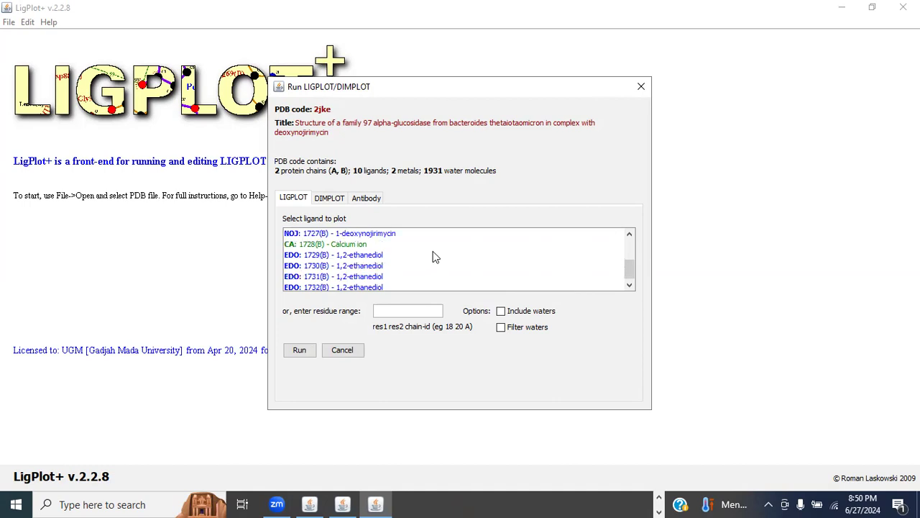
left_click(374, 235)
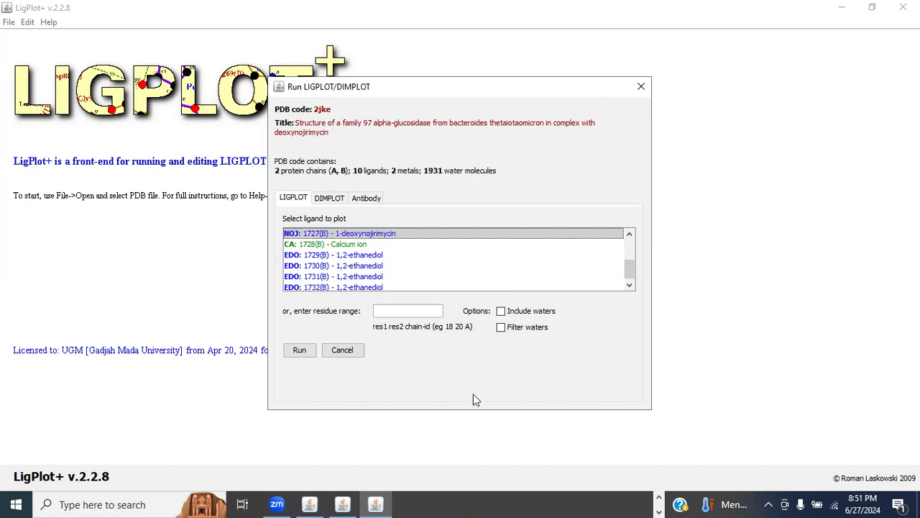
left_click(300, 350)
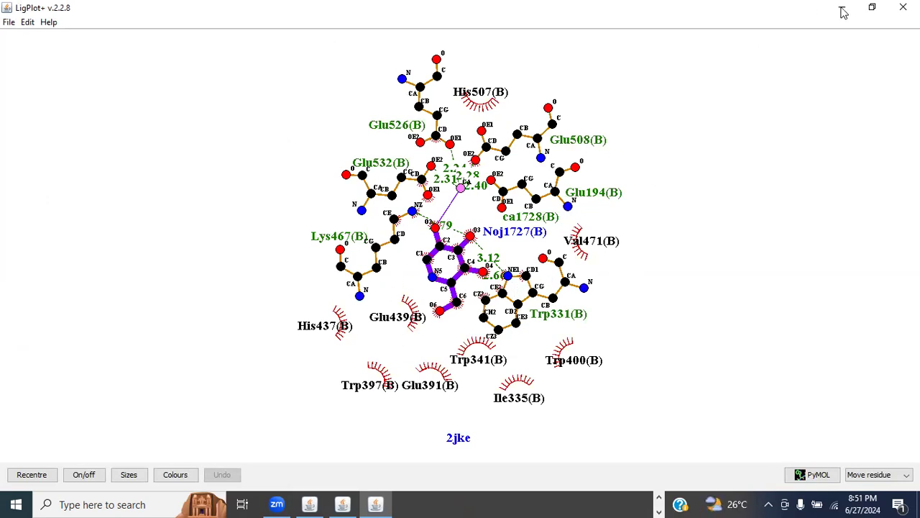
Restore the 2jke diagram window to a smaller size and arrange it side by side with the redock_2jke window
left_click(872, 8)
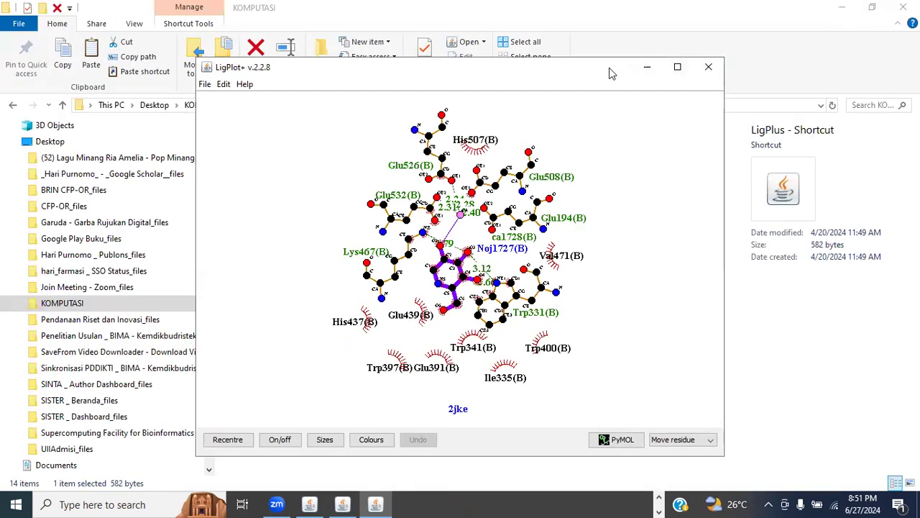
left_click_drag(610, 72, 420, 28)
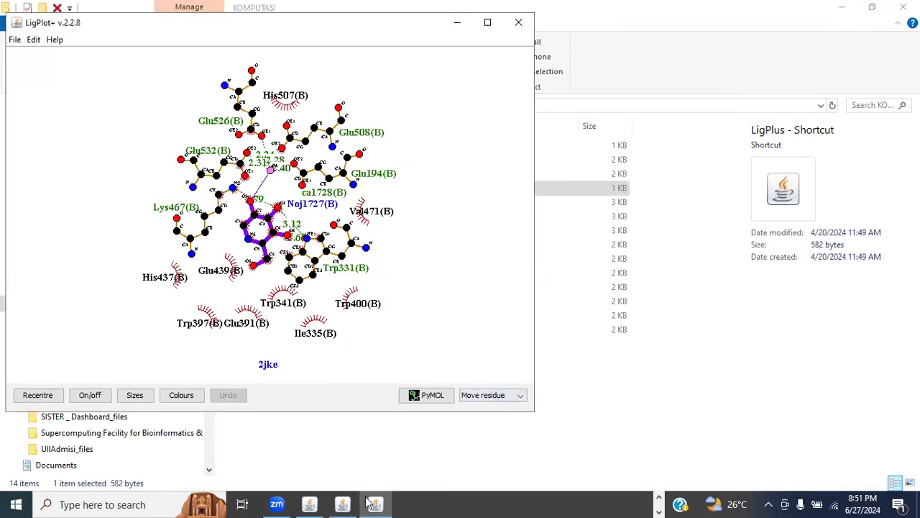
left_click(659, 497)
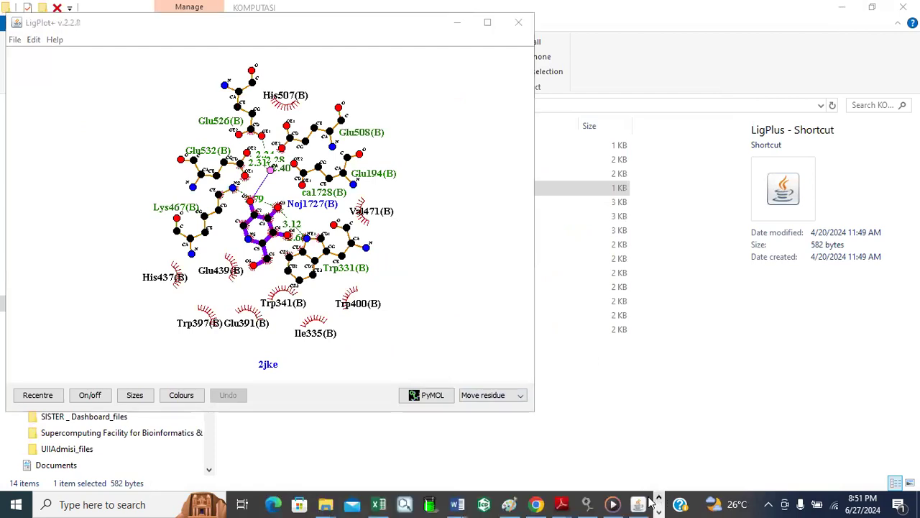
left_click(638, 503)
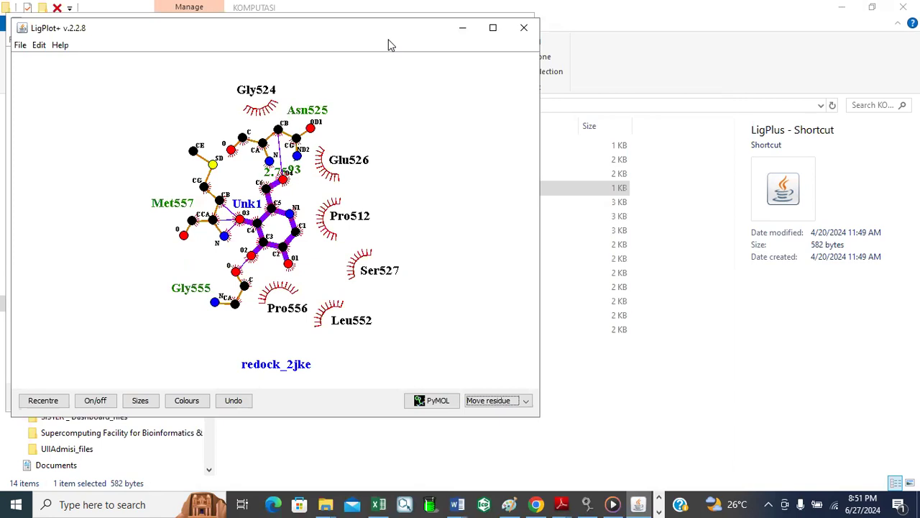
left_click_drag(388, 40, 802, 31)
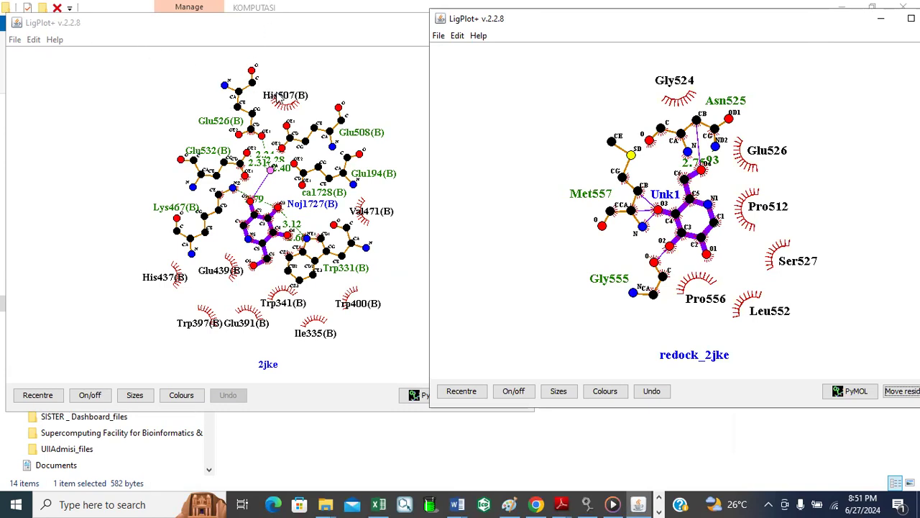
Move the His507, Glu508, Glu194 and Val471 labels outward from their residues in the 2jke diagram
left_click_drag(284, 97, 292, 81)
left_click_drag(332, 128, 379, 135)
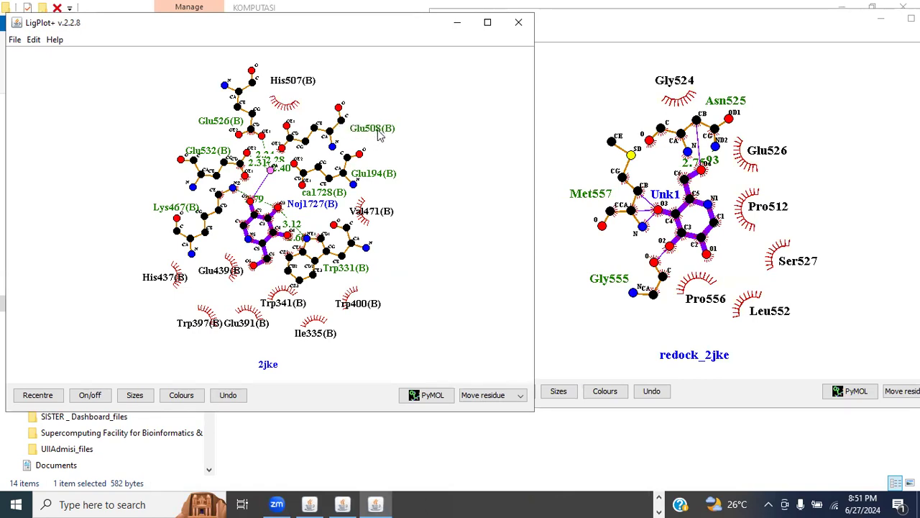
left_click_drag(380, 175, 395, 174)
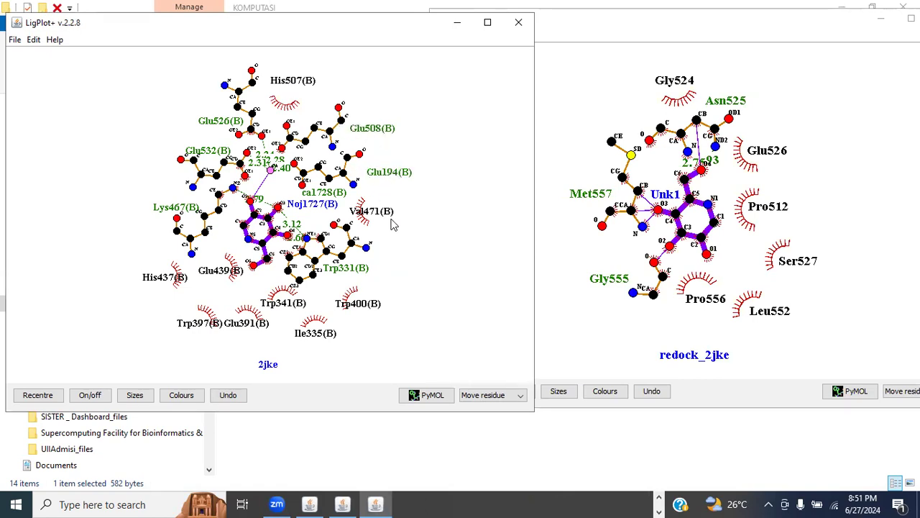
left_click_drag(376, 209, 401, 214)
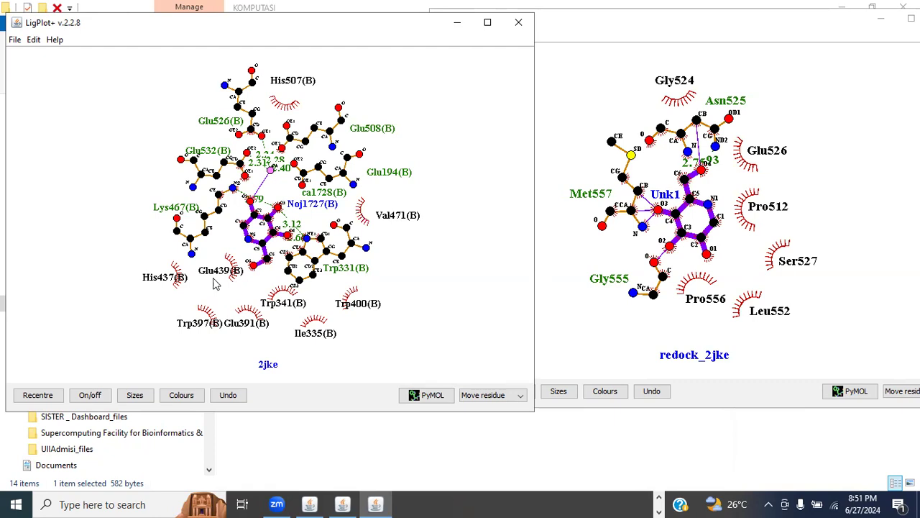
Reposition the His437, Glu391, Trp397, Trp341, Trp400 and Ile335 labels around their residue symbols in the 2jke diagram
left_click_drag(151, 280, 136, 279)
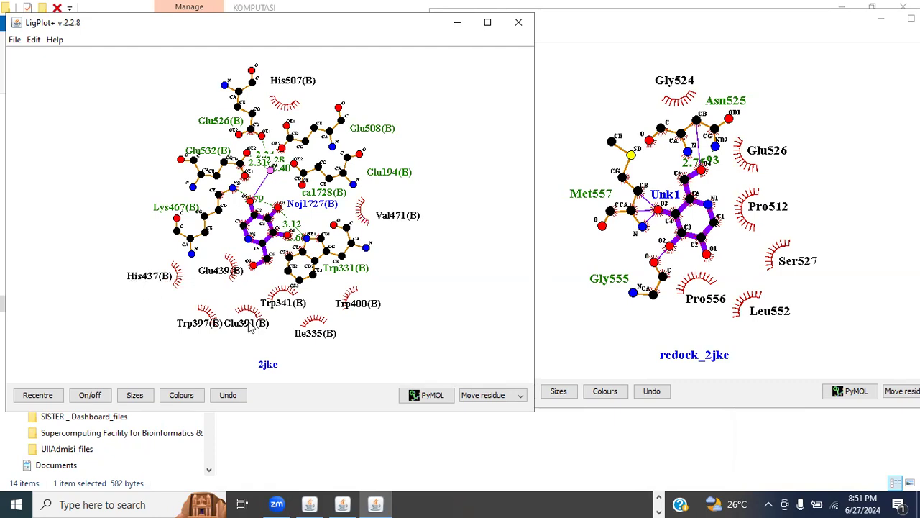
left_click_drag(248, 329, 255, 339)
left_click_drag(200, 329, 187, 334)
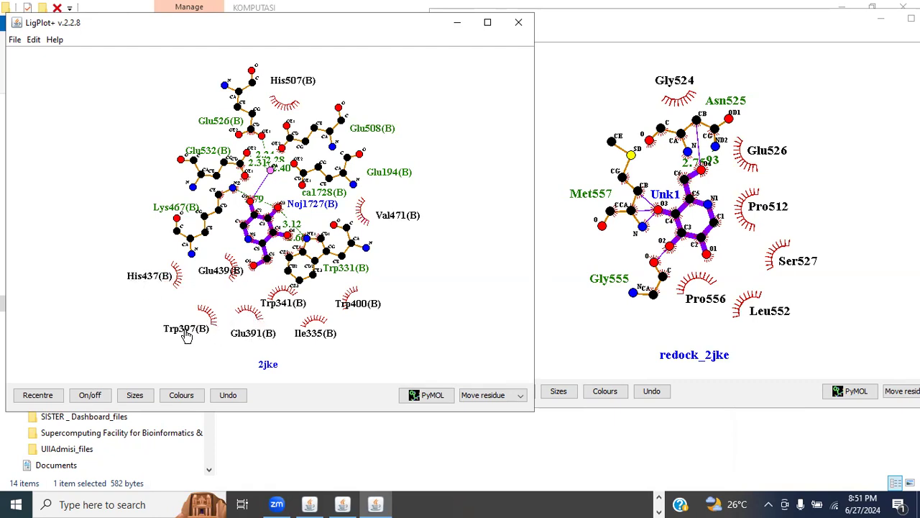
left_click_drag(283, 308, 287, 304)
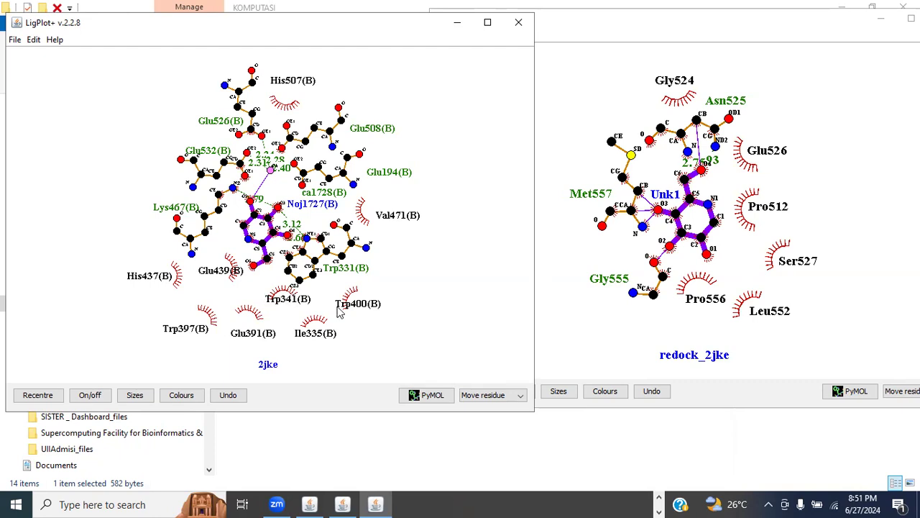
left_click_drag(377, 307, 393, 304)
left_click_drag(320, 339, 335, 344)
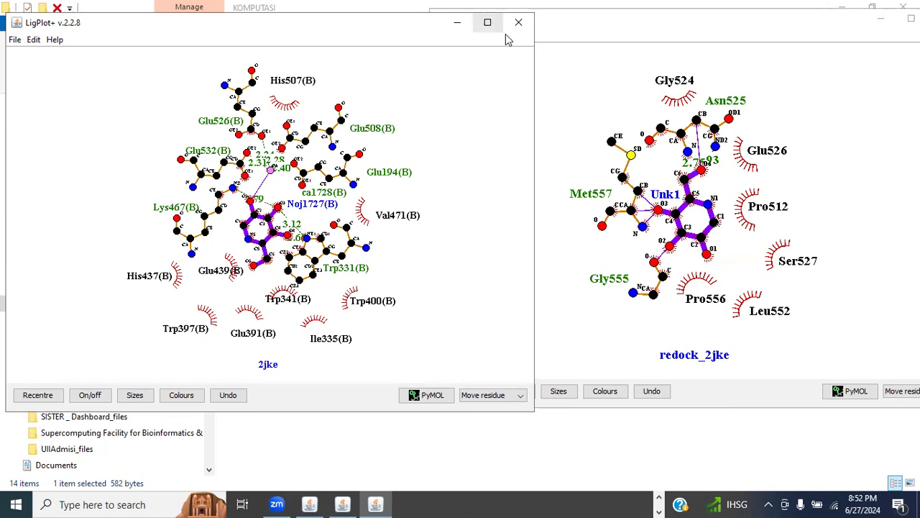
Bring the redock_1n1m, 2jke and asam galat_2jke diagram windows to the front in turn to compare their interacting residues
left_click(487, 397)
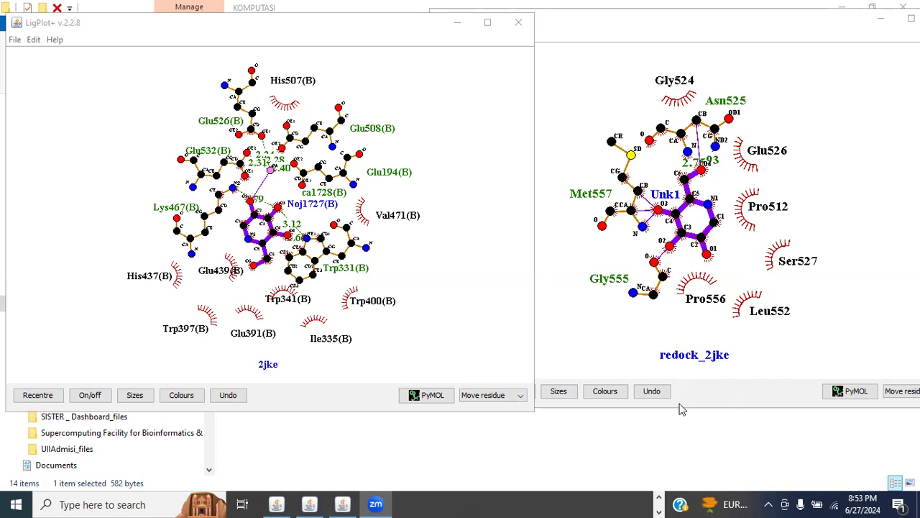
left_click(309, 503)
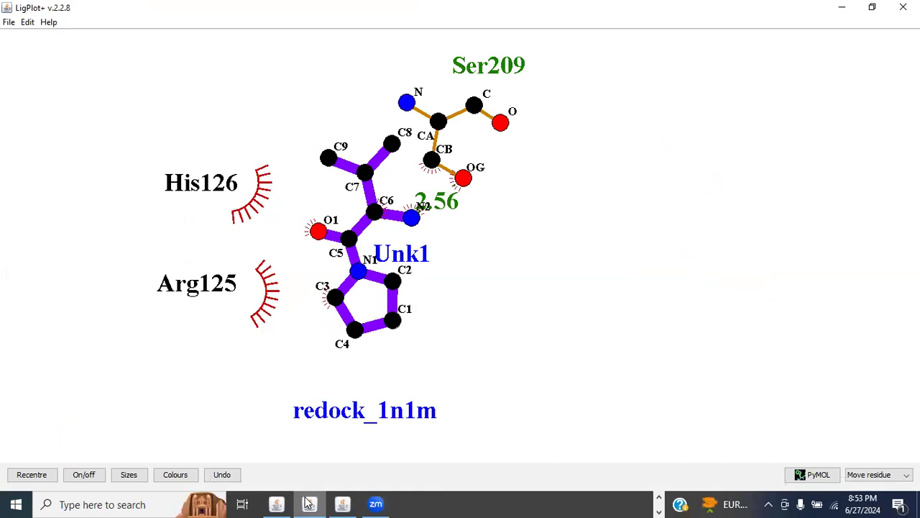
left_click(342, 504)
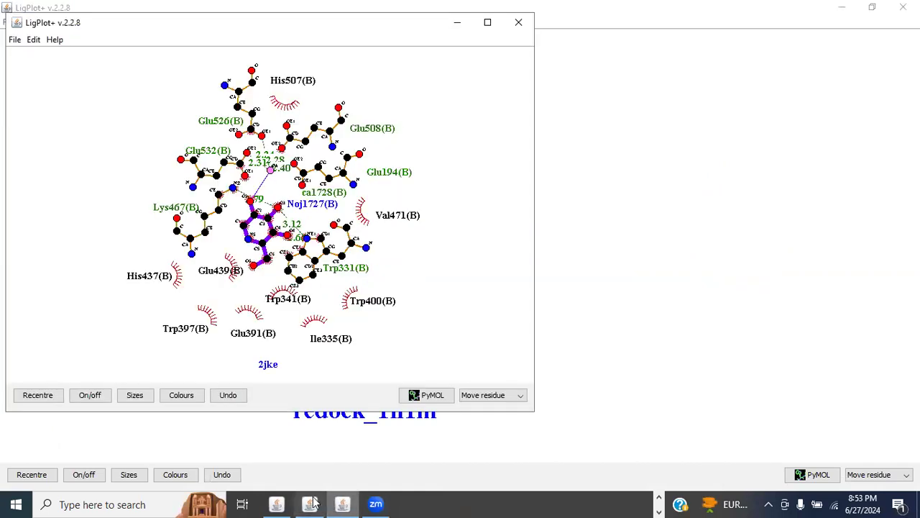
left_click(276, 504)
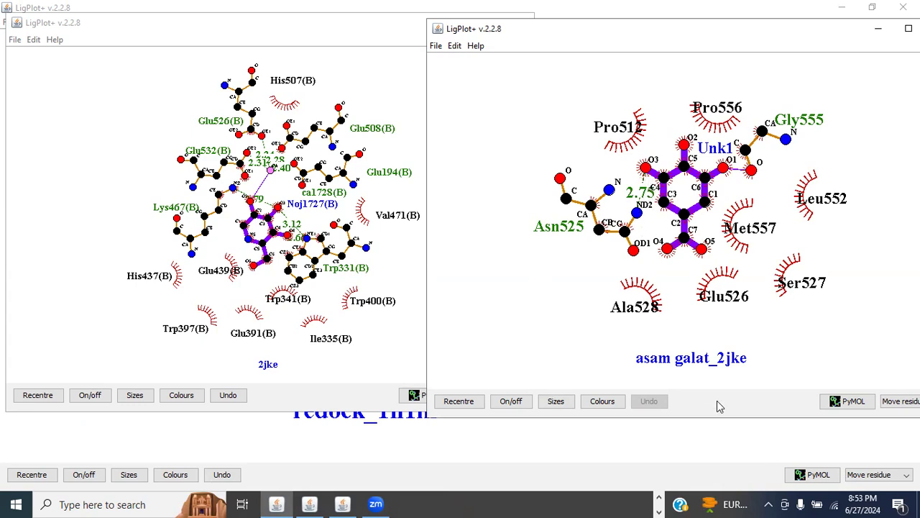
Open the asam galat_2jke complex from its LigPlot+ diagram in PyMOL, maximise the window and show the model full screen
left_click(525, 401)
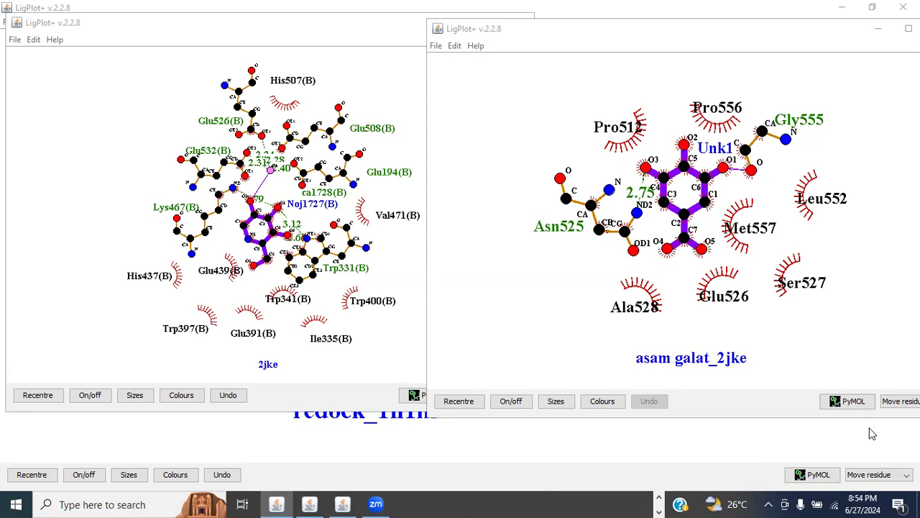
left_click(860, 407)
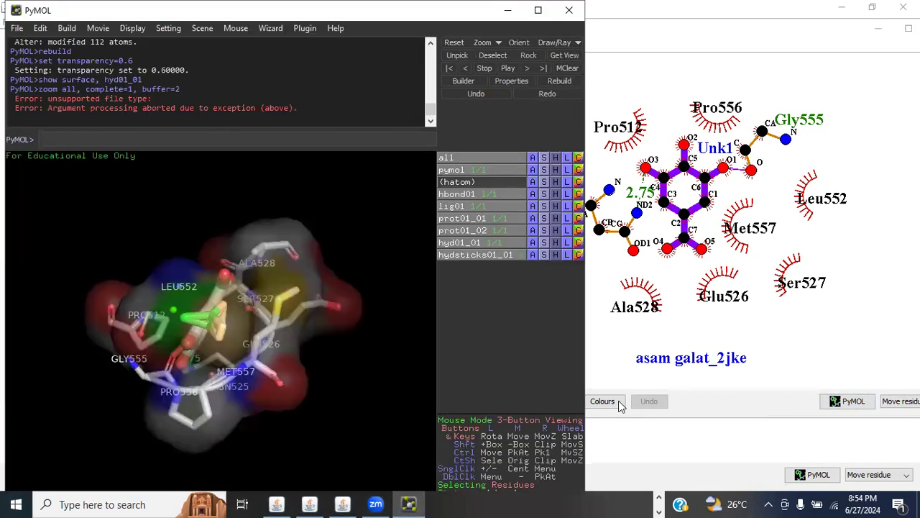
left_click(536, 11)
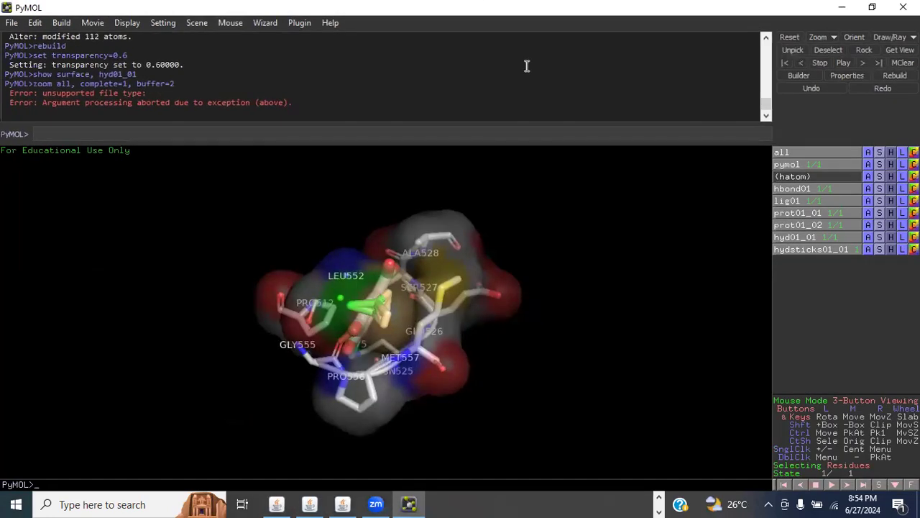
left_click(878, 486)
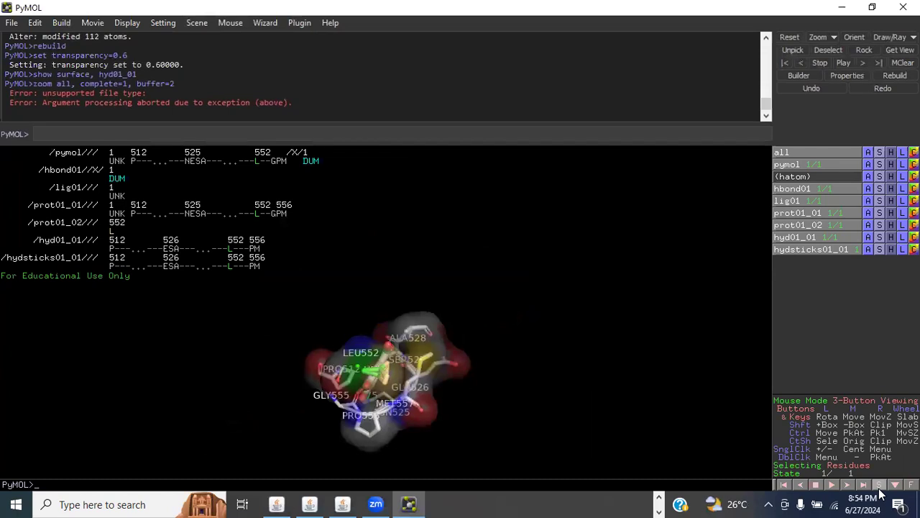
left_click(879, 485)
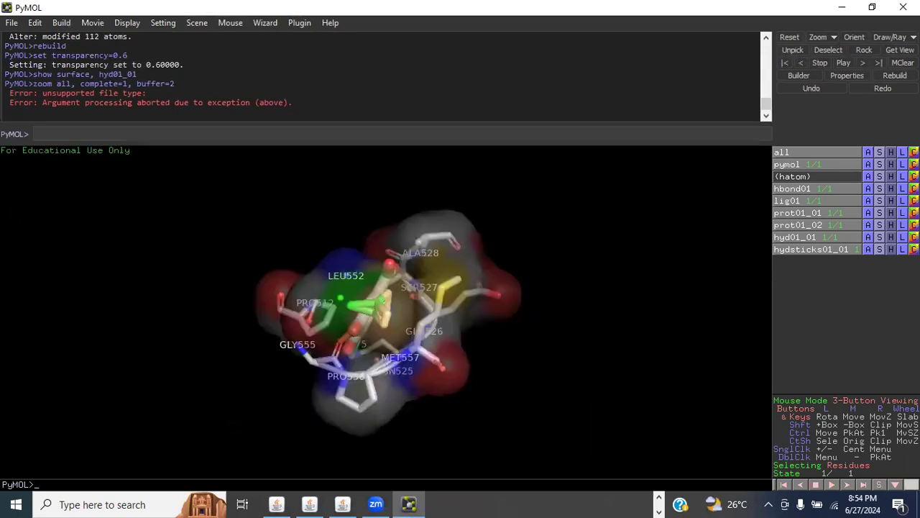
left_click(911, 485)
Rotate the asam galat_2jke 3D model to examine the residues around the ligand, and leave full-screen view
left_click_drag(625, 259, 422, 217)
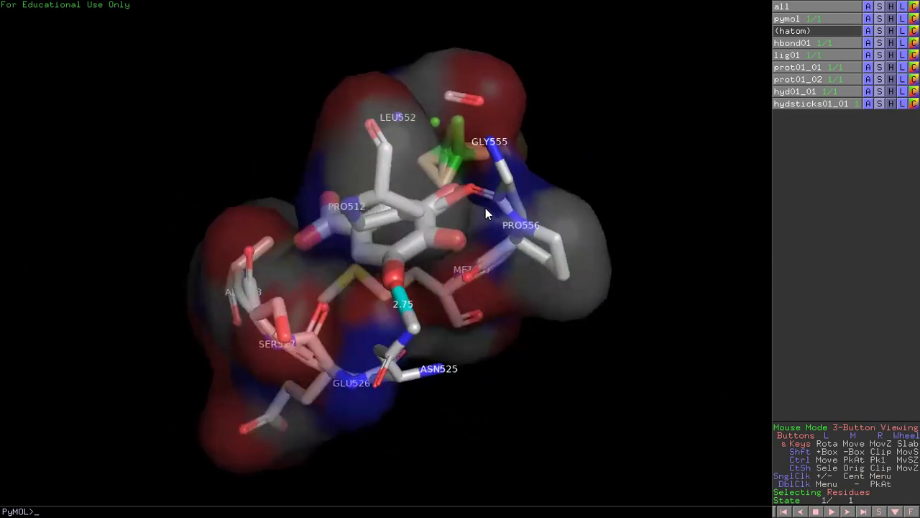
left_click_drag(478, 180, 496, 199)
left_click_drag(306, 174, 363, 223)
left_click_drag(235, 146, 246, 133)
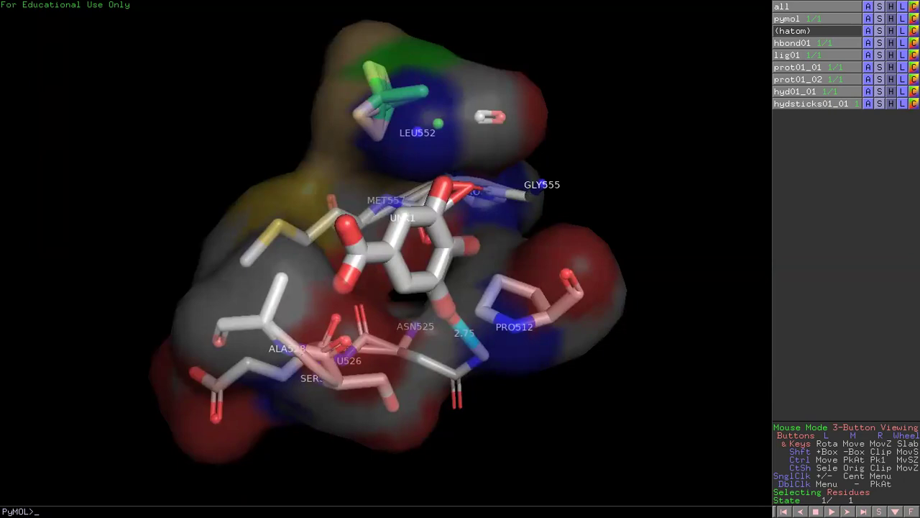
key("alt+Return")
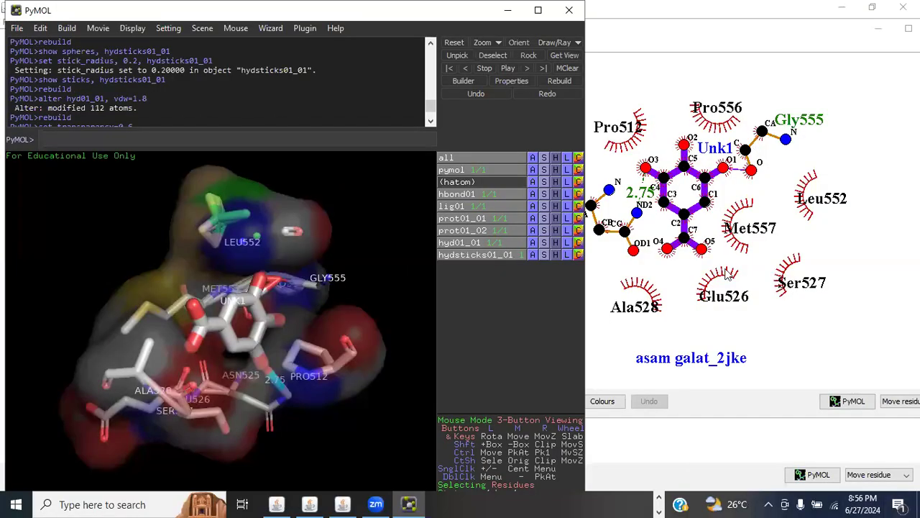
Close the redock_1n1m and redock_2jke diagram windows without saving their changes
left_click(775, 92)
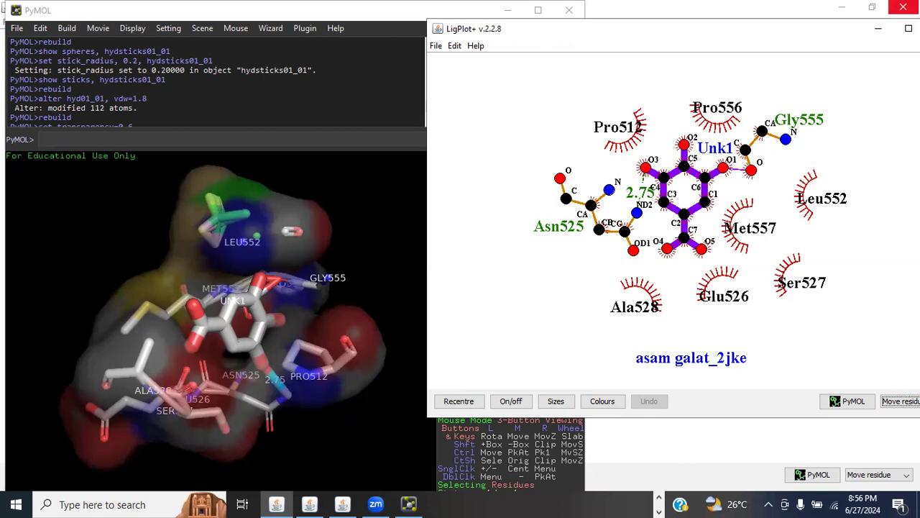
left_click(900, 9)
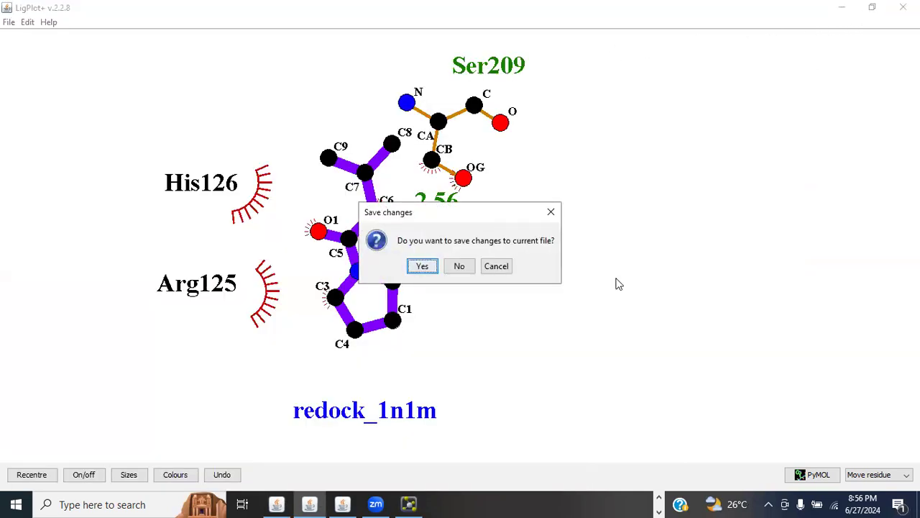
left_click(458, 266)
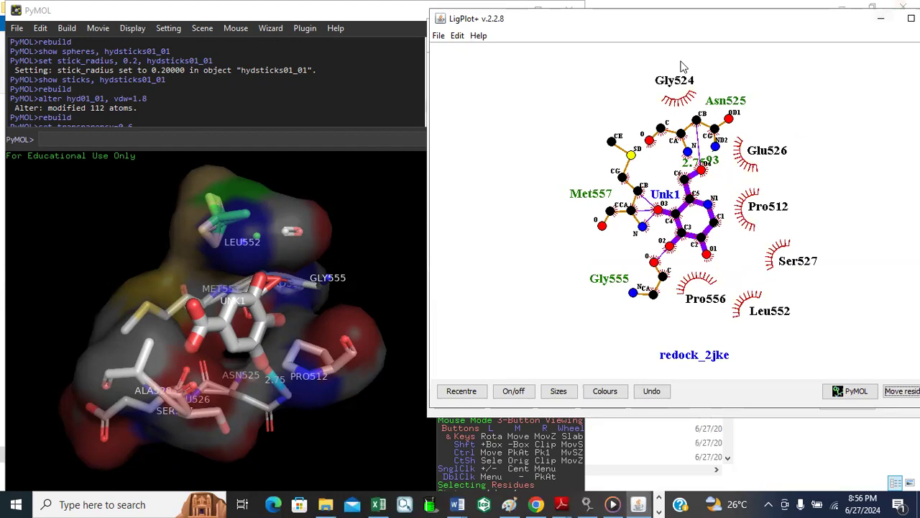
left_click_drag(685, 66, 624, 75)
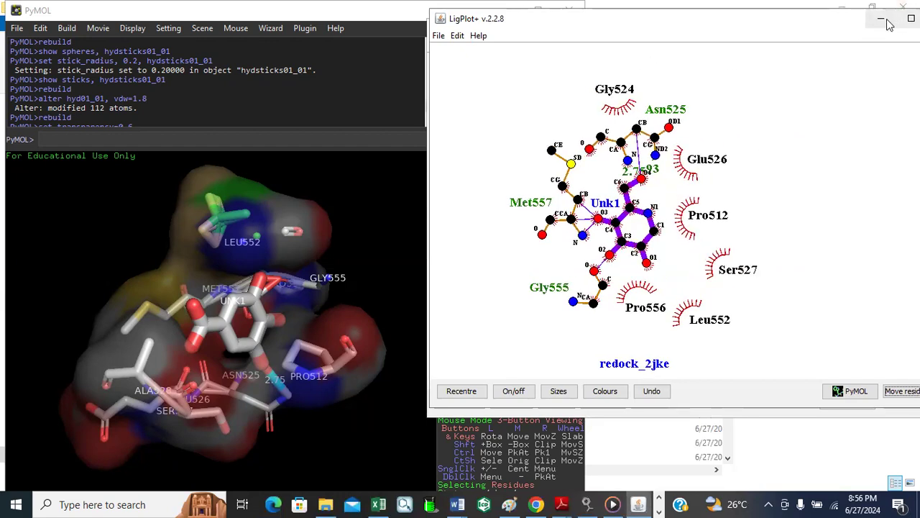
left_click_drag(838, 23, 707, 23)
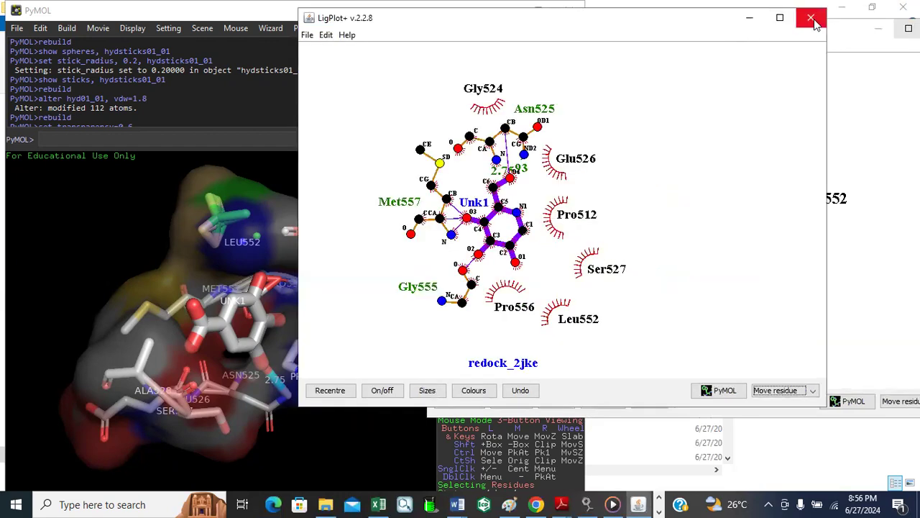
left_click(811, 18)
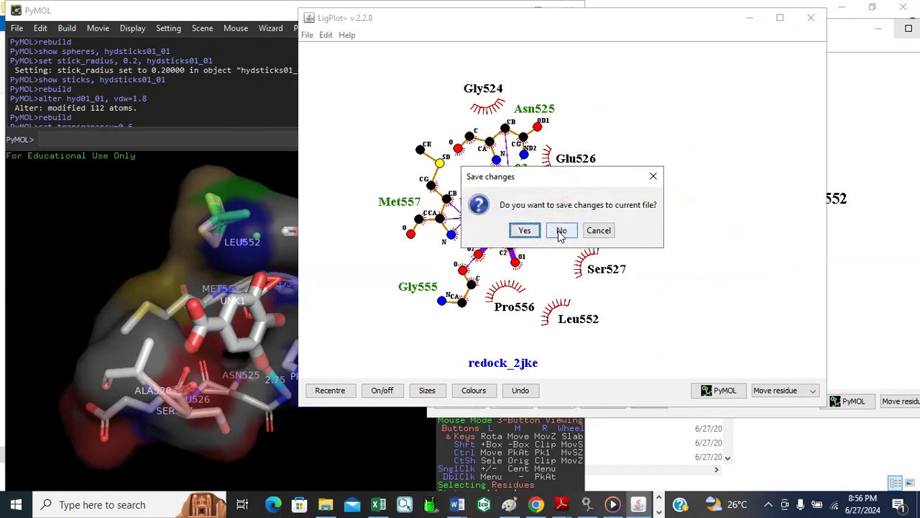
left_click(561, 230)
Close PyMOL and the results folder window behind the remaining diagrams
left_click(396, 41)
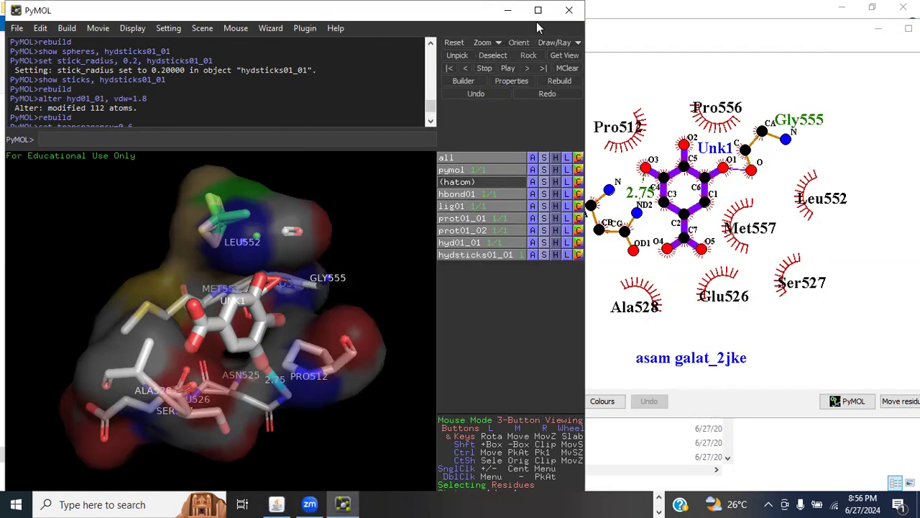
left_click(569, 10)
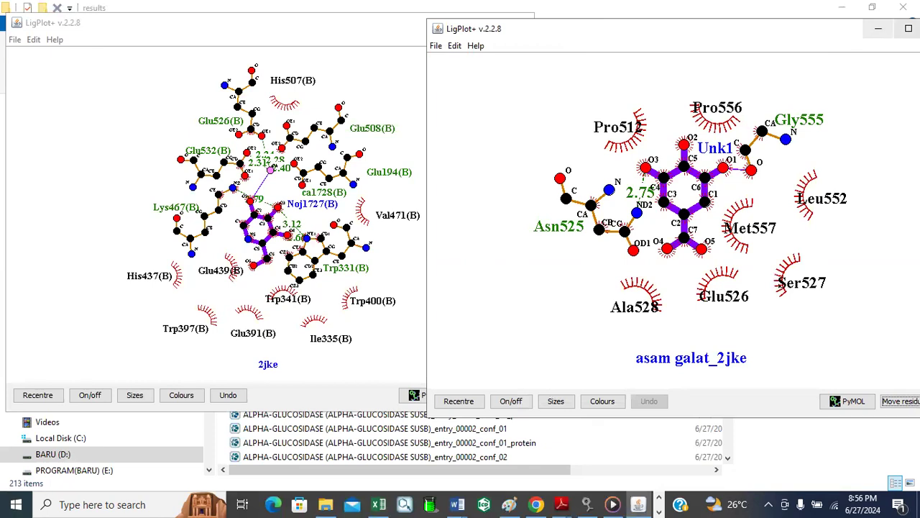
left_click(903, 8)
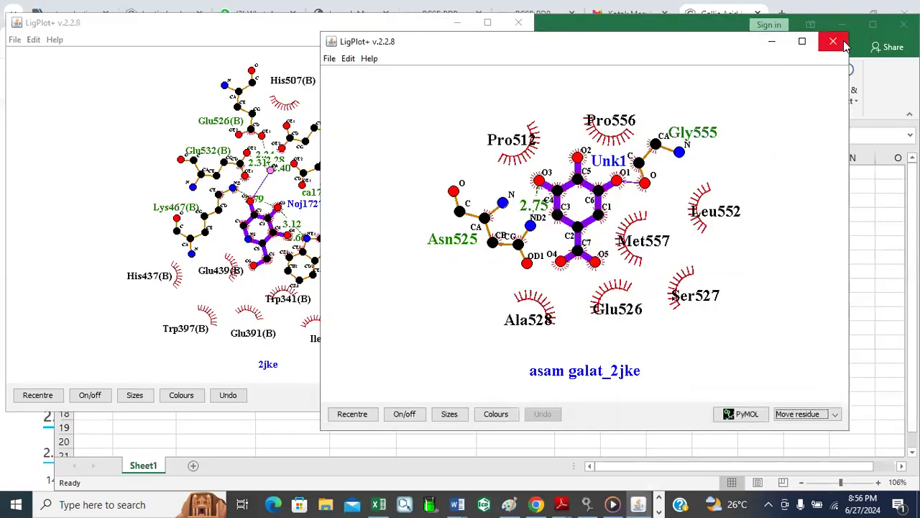
Close the asam galat_2jke and 2jke diagram windows without saving their changes
left_click(834, 41)
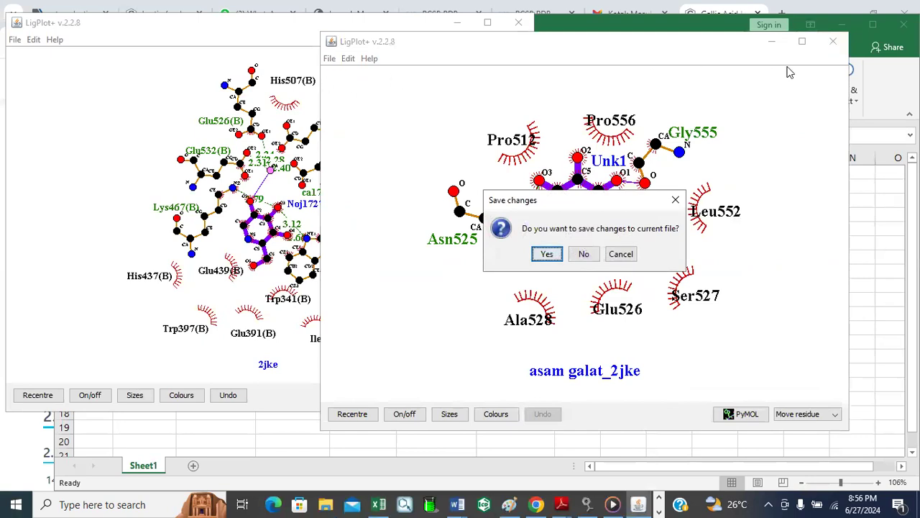
left_click(584, 254)
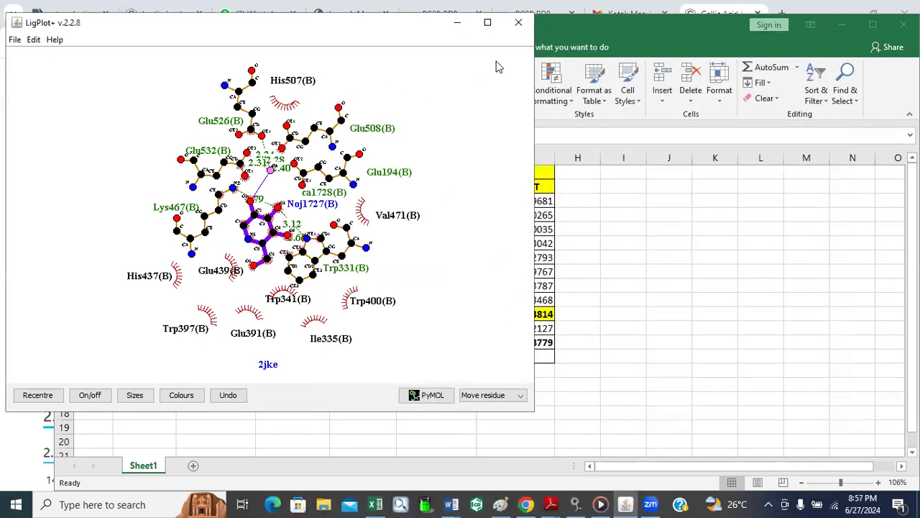
left_click(518, 22)
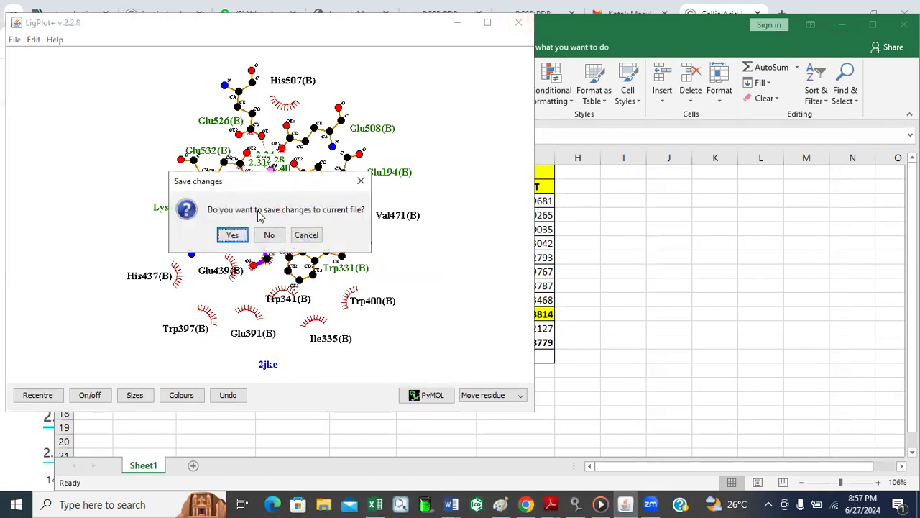
left_click(269, 234)
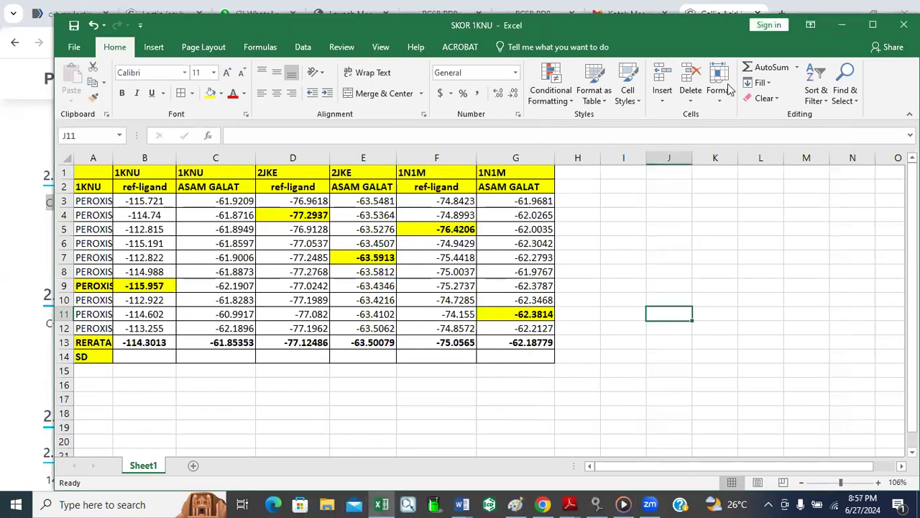
Switch to File Explorer, open the 4.PERTEMUAN 4 folder and copy the asam galat_2jke, redock_1n1m and redock_2jke PDB files
left_click(575, 245)
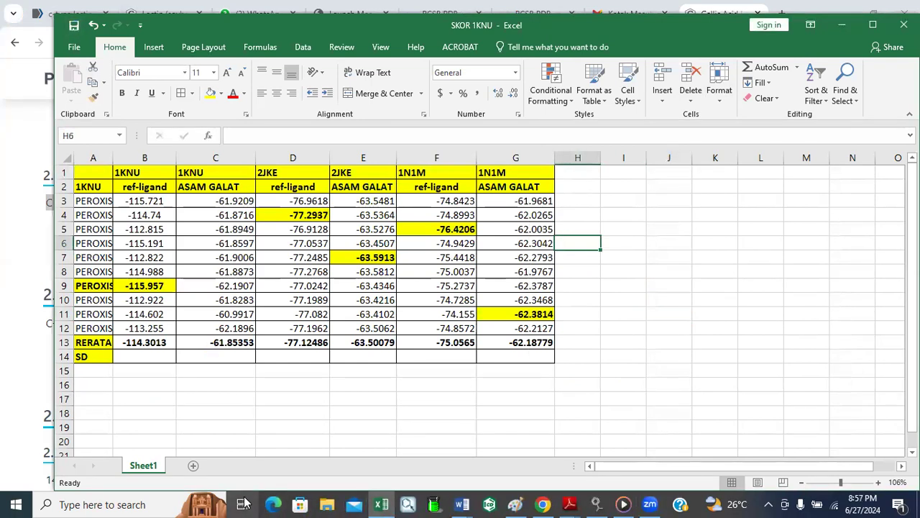
left_click(325, 503)
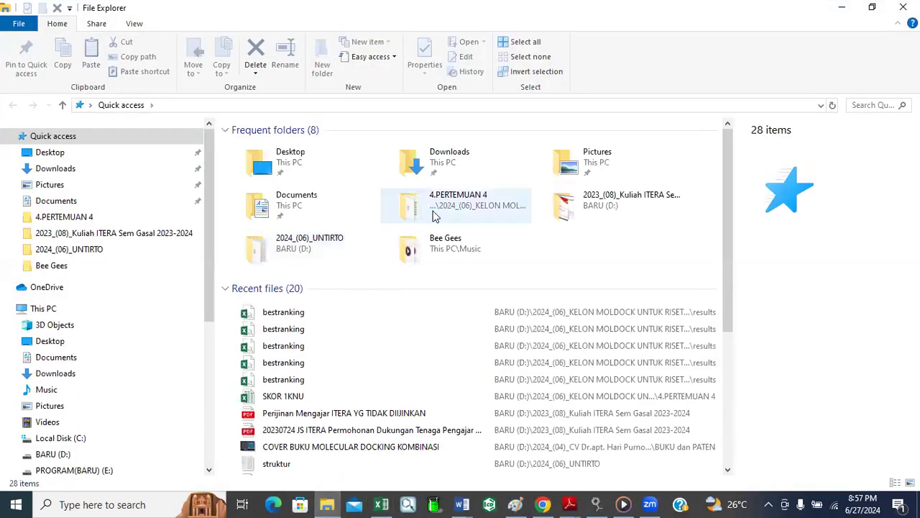
left_click(438, 206)
double_click(439, 206)
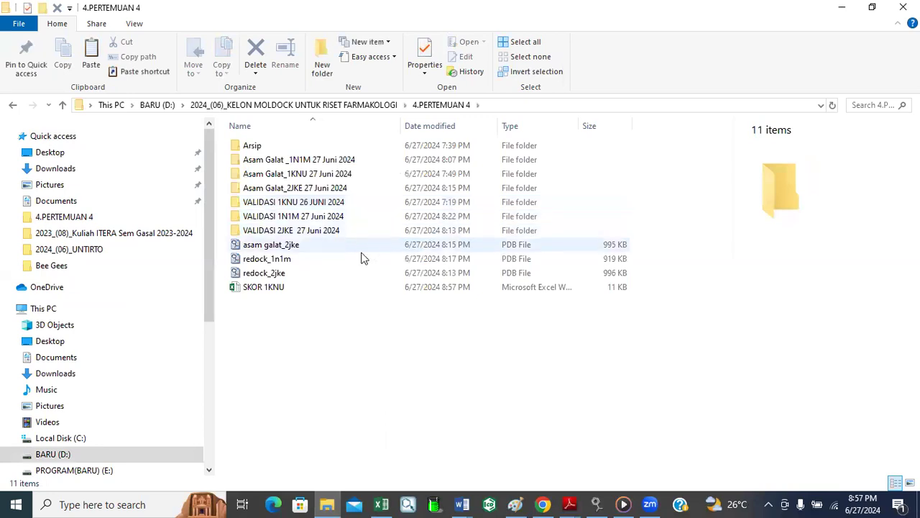
left_click(274, 276)
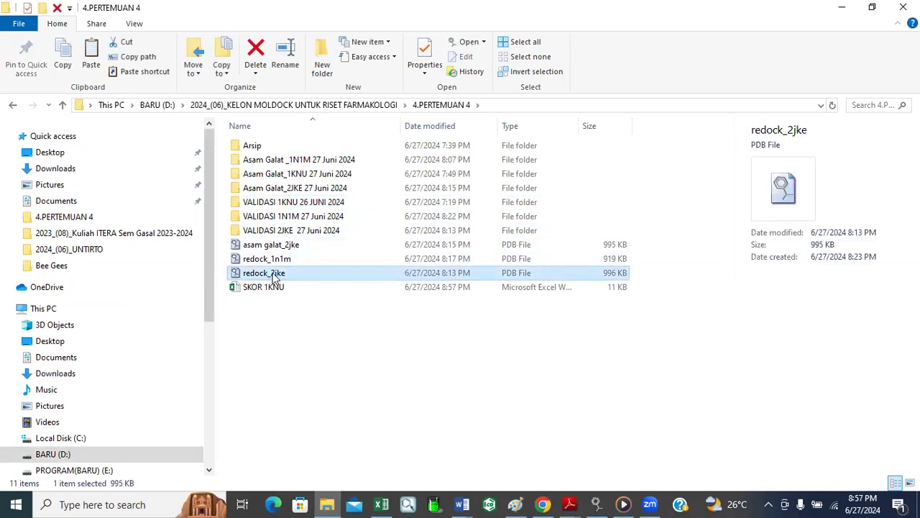
left_click(276, 259, "ctrl")
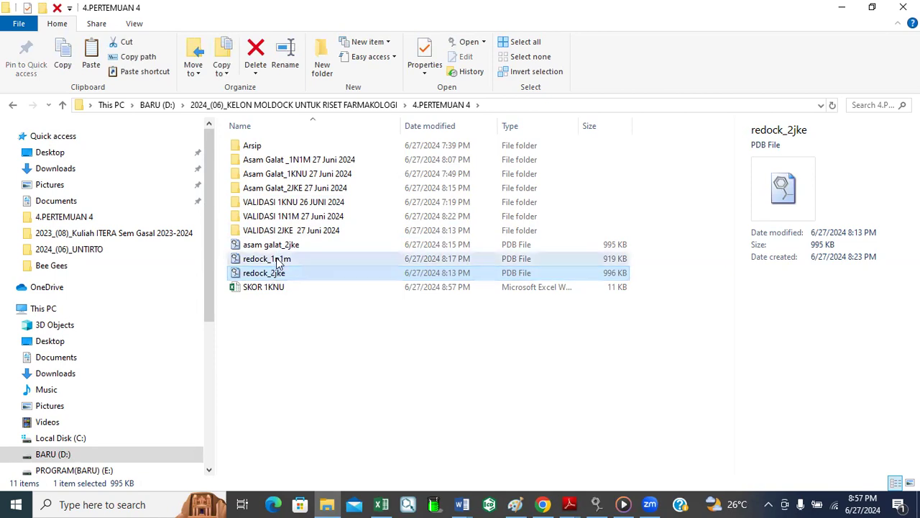
left_click(278, 246, "ctrl")
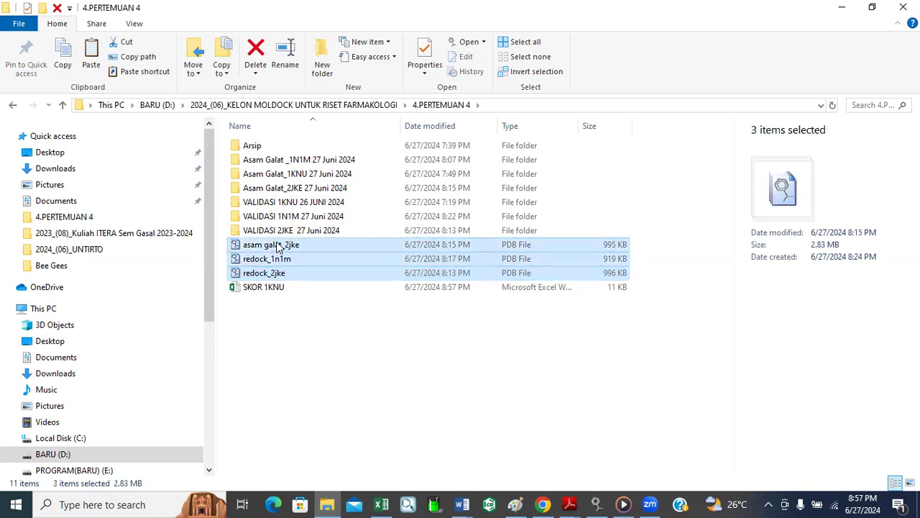
left_click(63, 63)
Open the bin-i4w9 folder inside moe2008CCRC in Program Files on Local Disk (C:)
left_click(43, 313)
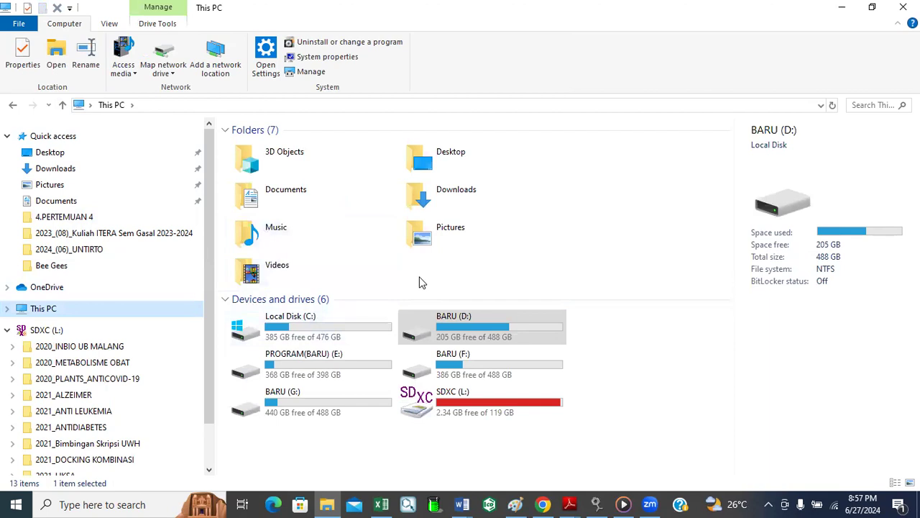
double_click(460, 335)
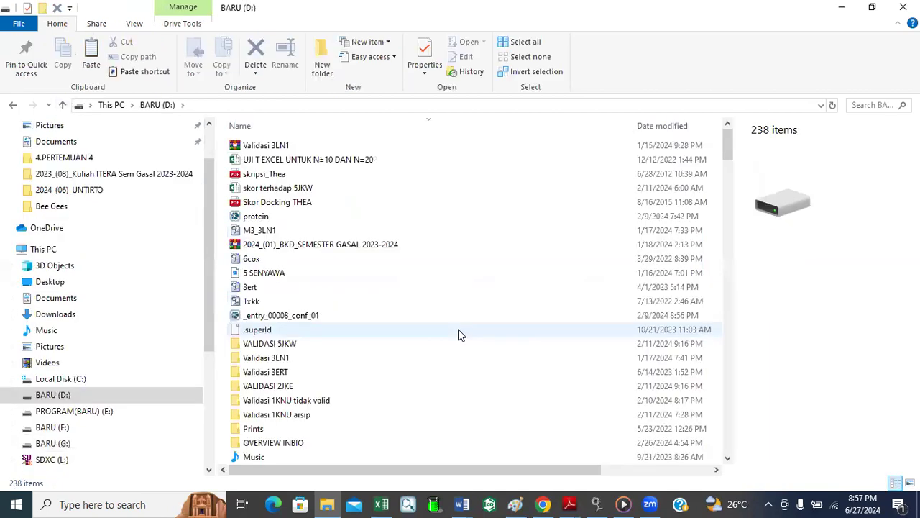
left_click(62, 106)
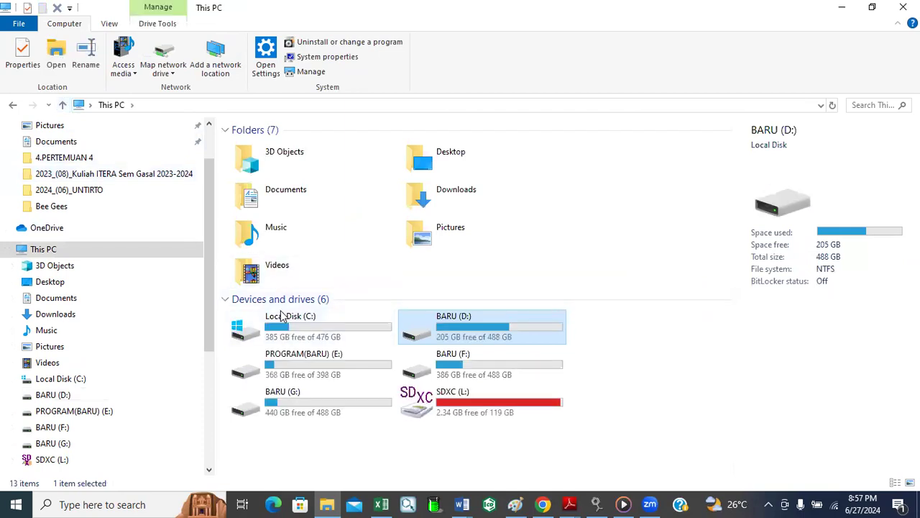
double_click(284, 320)
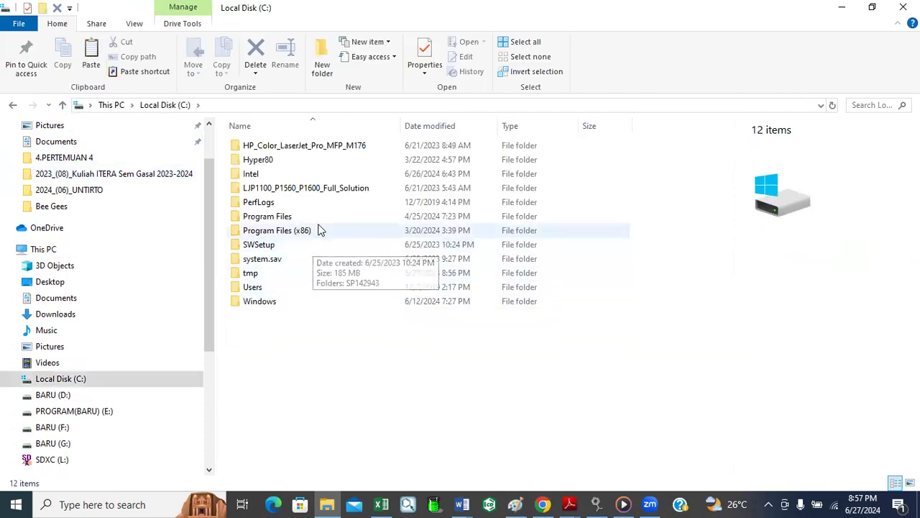
double_click(279, 218)
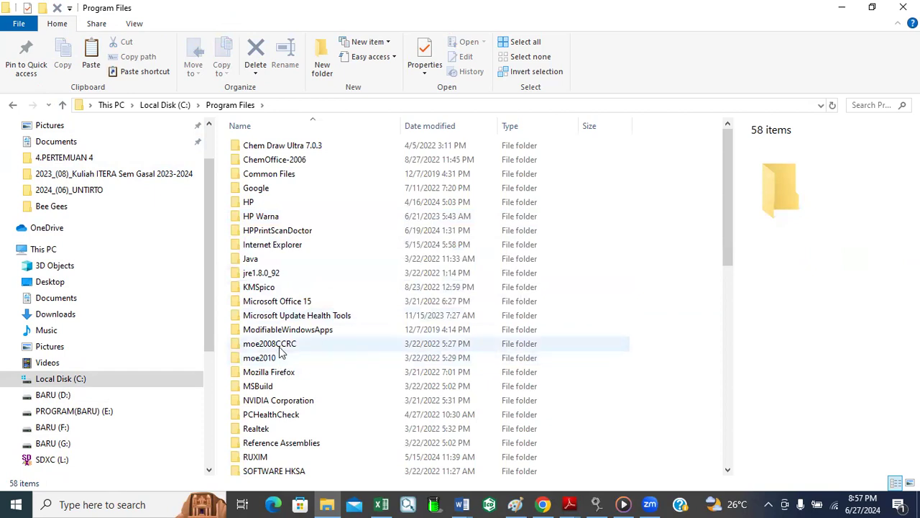
double_click(279, 344)
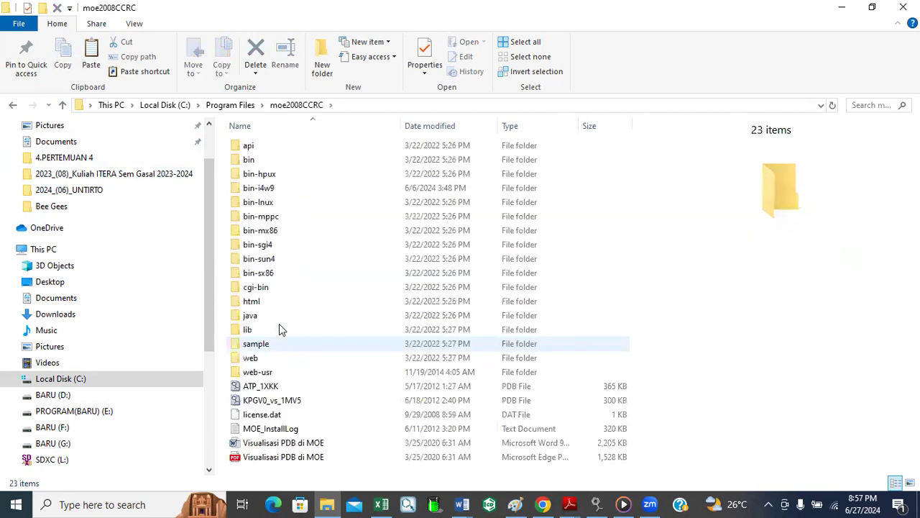
double_click(273, 188)
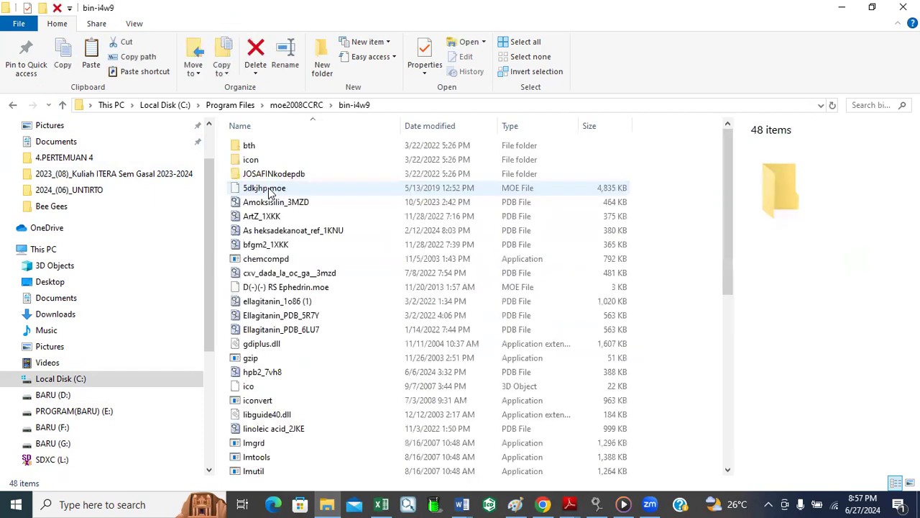
Paste the three copied PDB files into the moe2008CCRC bin-i4w9 folder, granting administrator permission for each
left_click(91, 59)
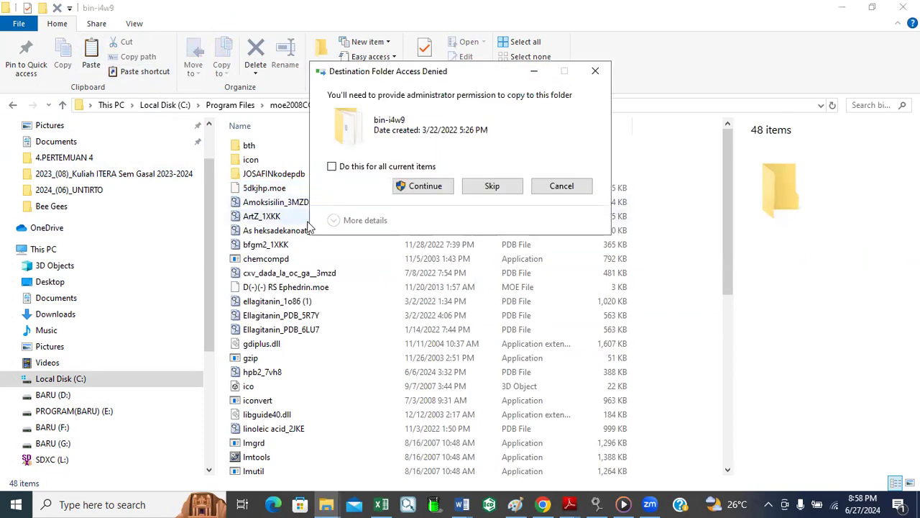
left_click(437, 190)
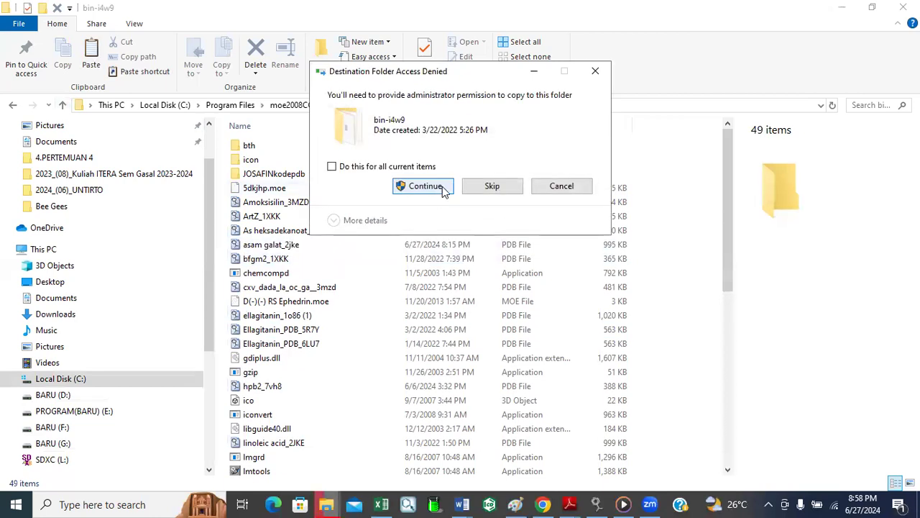
left_click(445, 186)
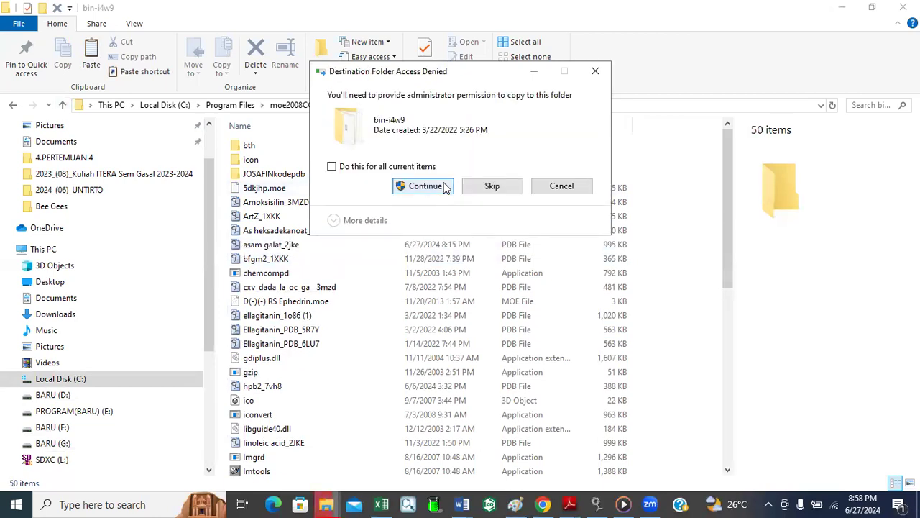
left_click(445, 186)
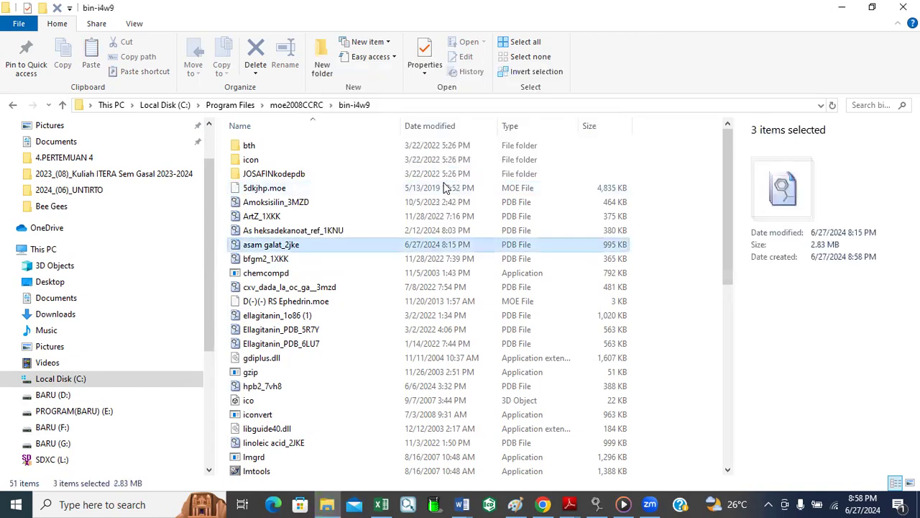
Paste the same three PDB files into the bin-i4w9 folder of moe2010 in Program Files, granting administrator permission for each
left_click(62, 106)
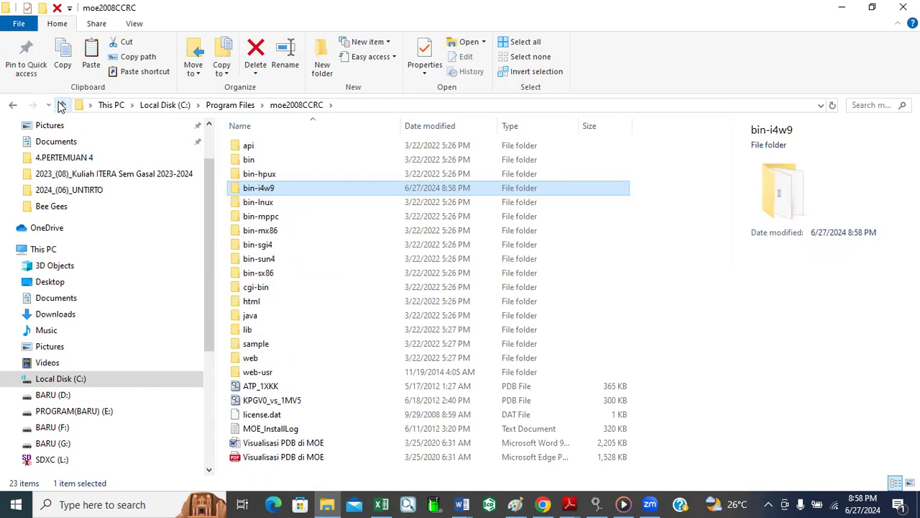
left_click(62, 106)
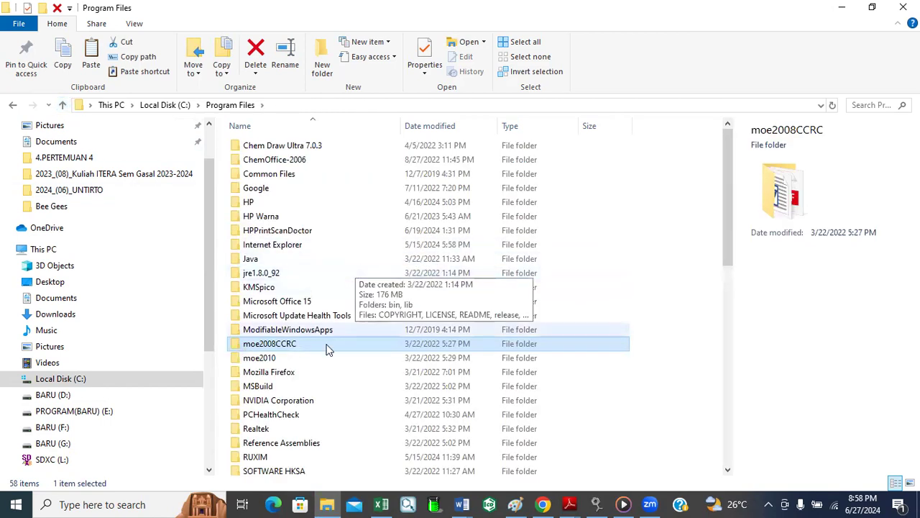
left_click(258, 359)
double_click(258, 359)
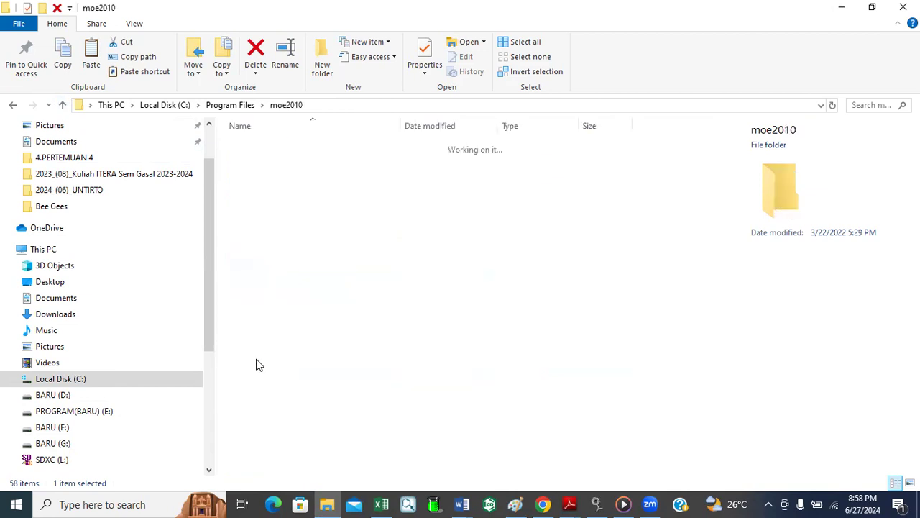
double_click(268, 175)
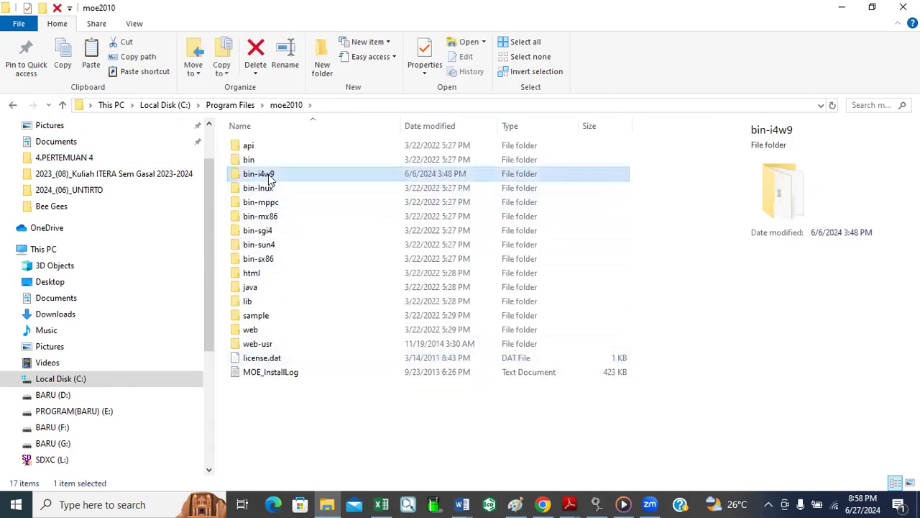
left_click(92, 58)
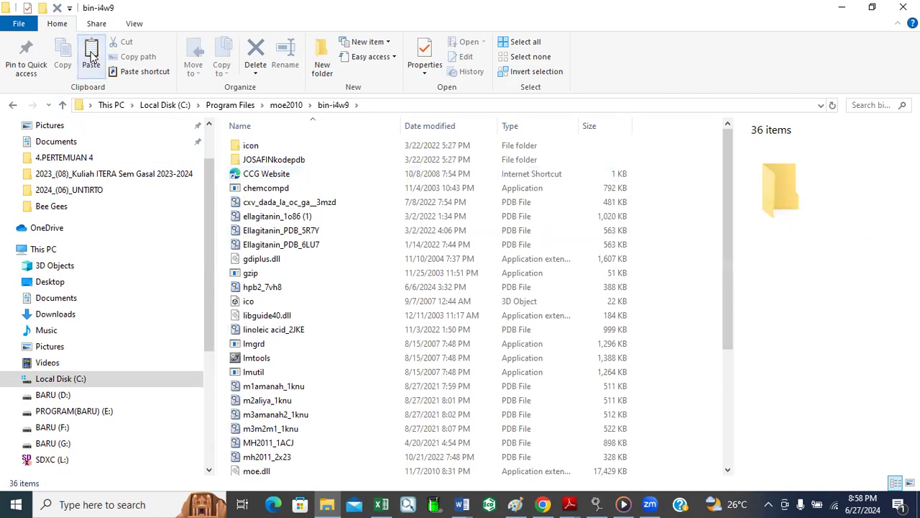
left_click(412, 191)
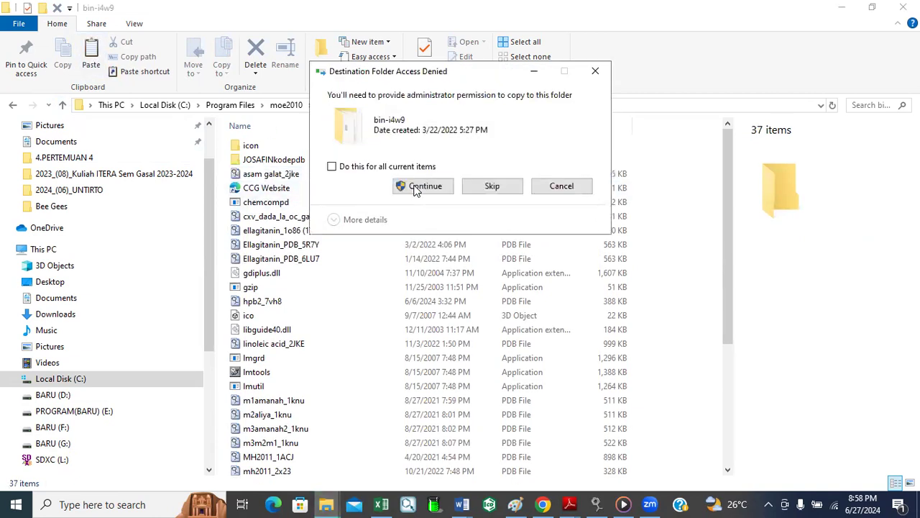
left_click(413, 188)
left_click(413, 189)
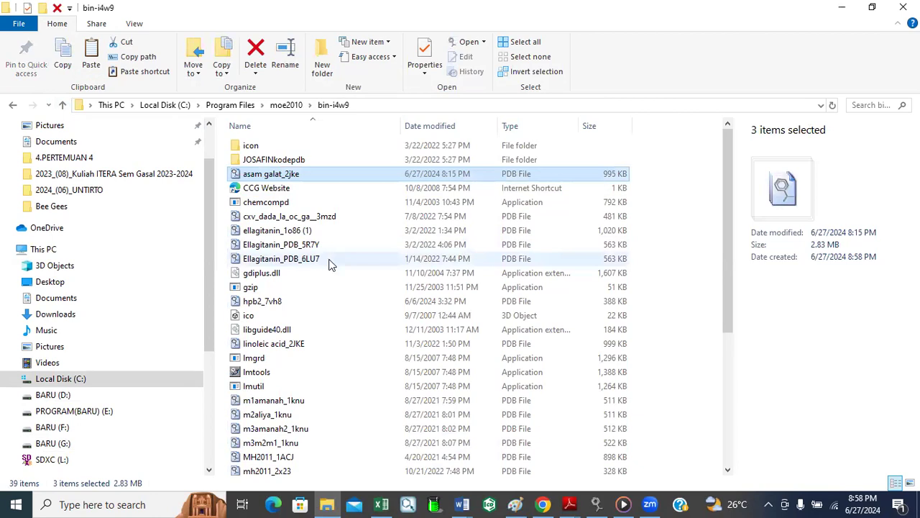
Launch the moe2010 application from the bin-i4w9 folder and maximize its window
scroll(331, 276, "down", 3)
scroll(331, 277, "down", 2)
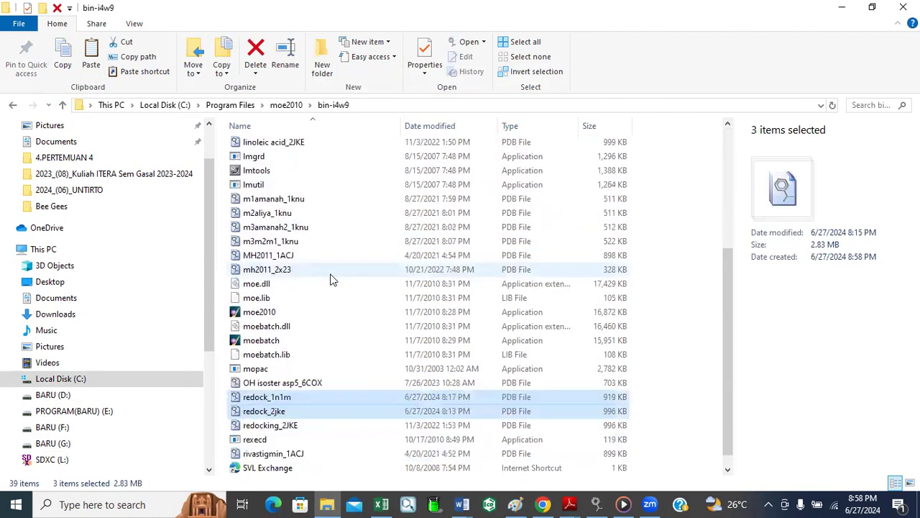
double_click(264, 316)
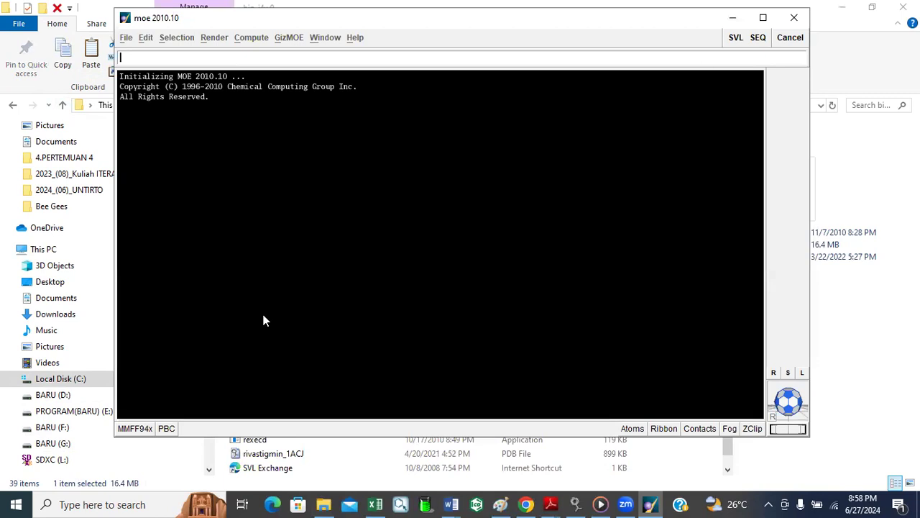
left_click(764, 21)
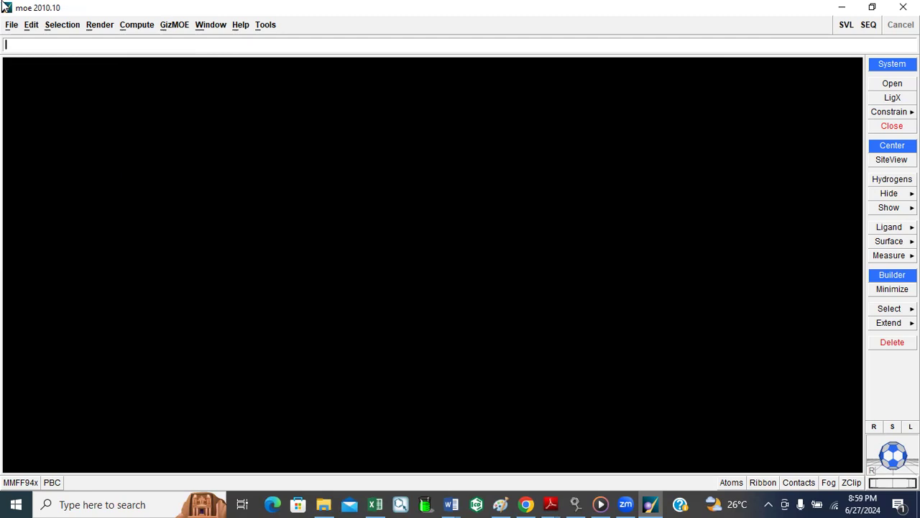
Load asam galat_2jke.pdb into MOE with the default PDB loading options
left_click(11, 26)
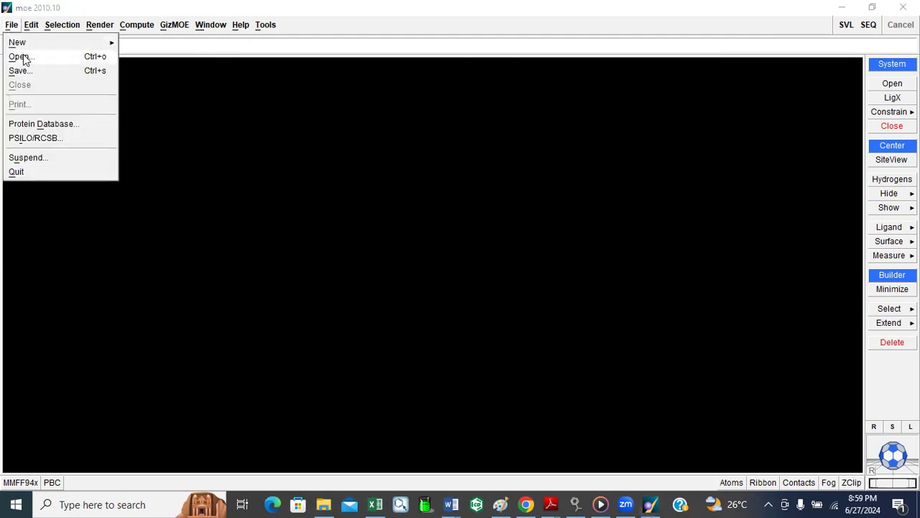
left_click(21, 58)
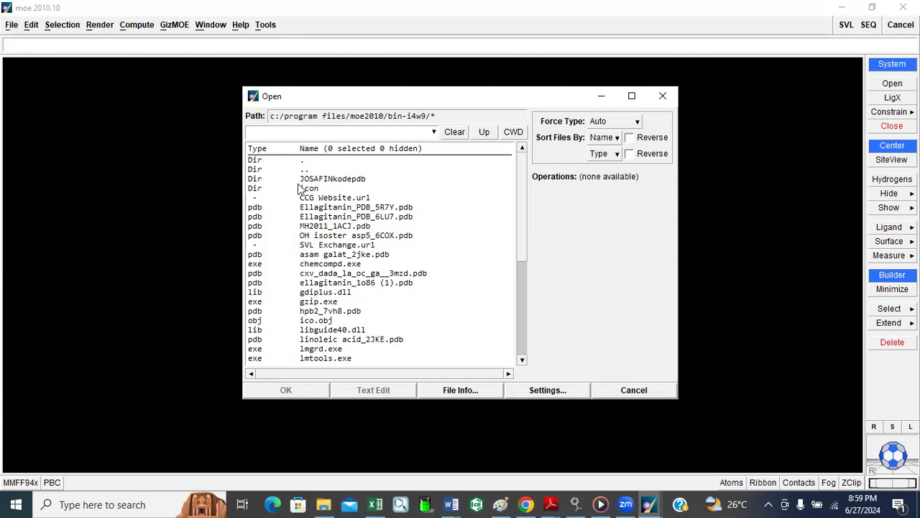
left_click(365, 255)
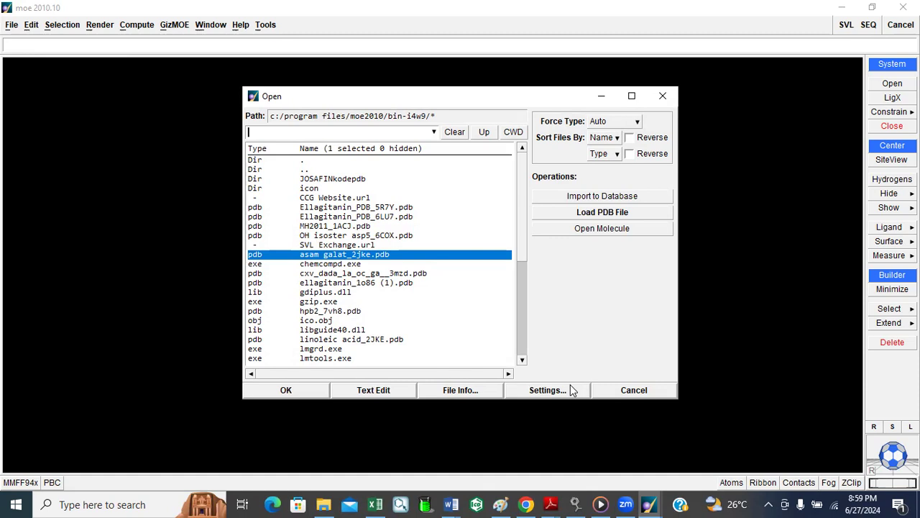
left_click(285, 389)
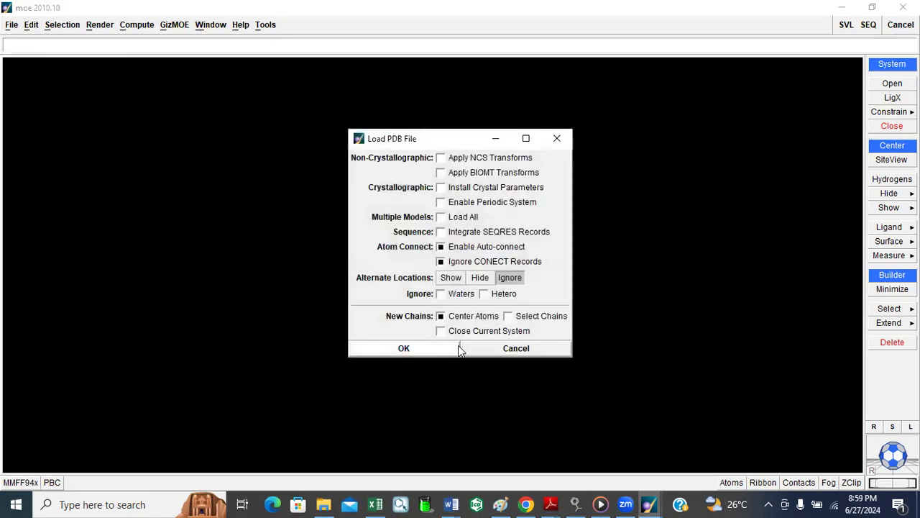
left_click(439, 344)
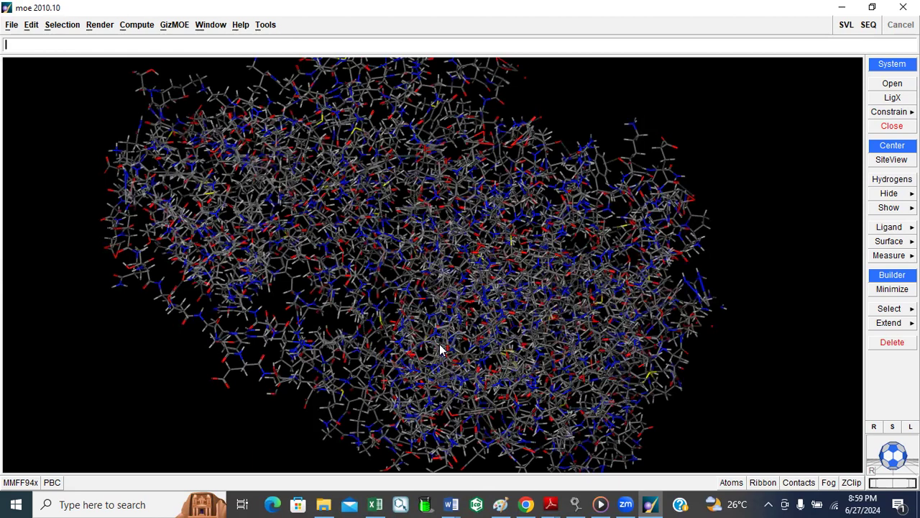
Select the ligand and pocket atoms of the loaded complex and start the Ligand Interactions computation
left_click(886, 308)
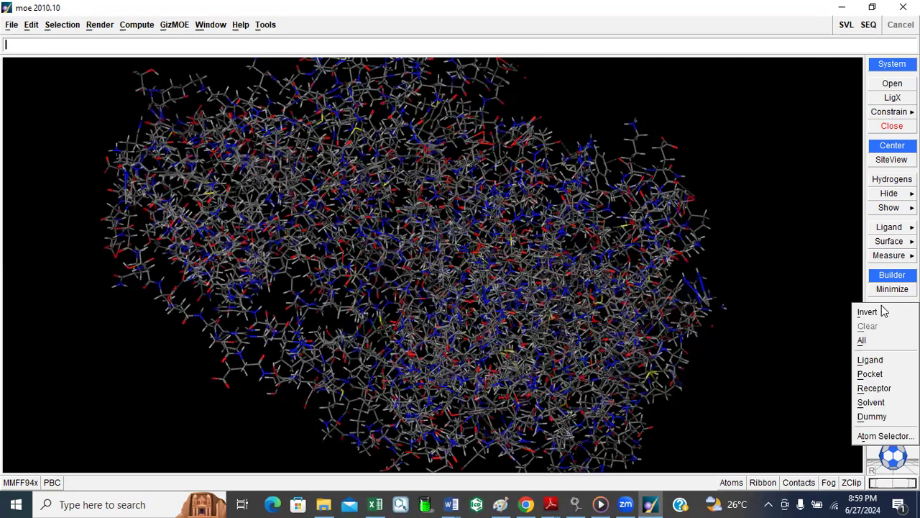
left_click(875, 359)
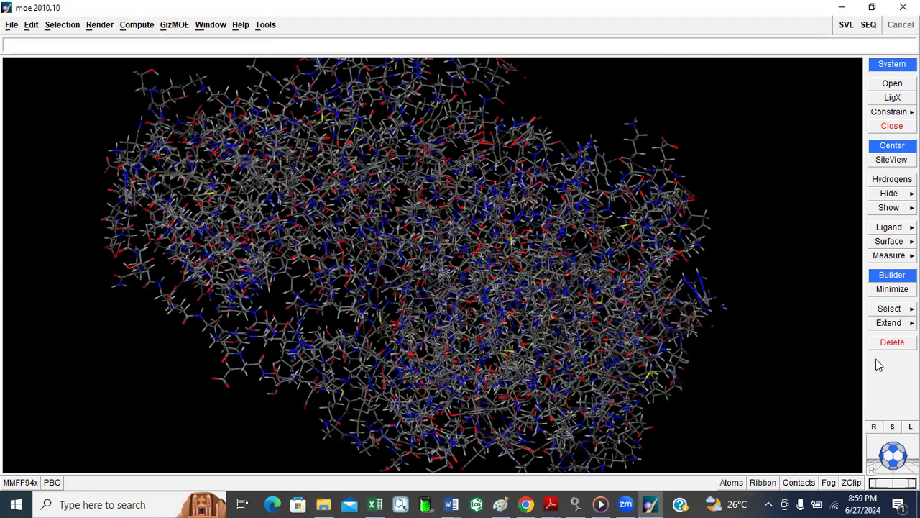
left_click(890, 311)
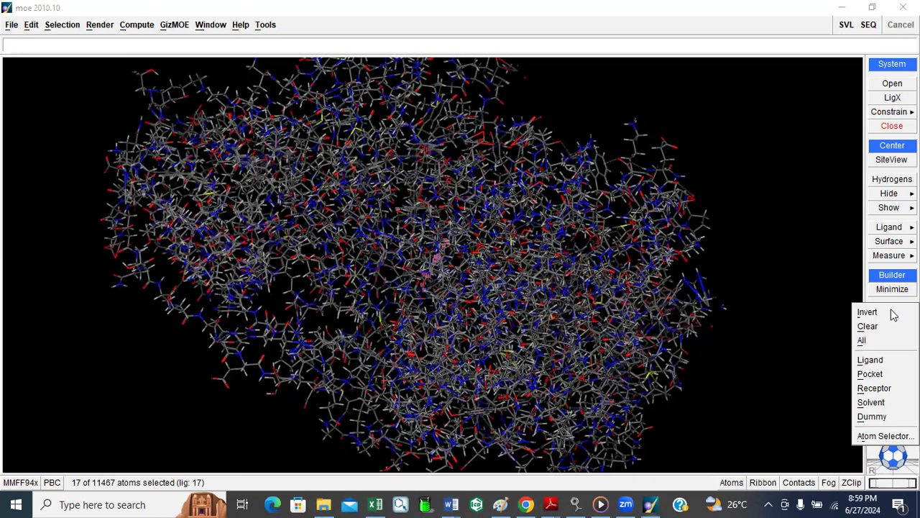
left_click(875, 374)
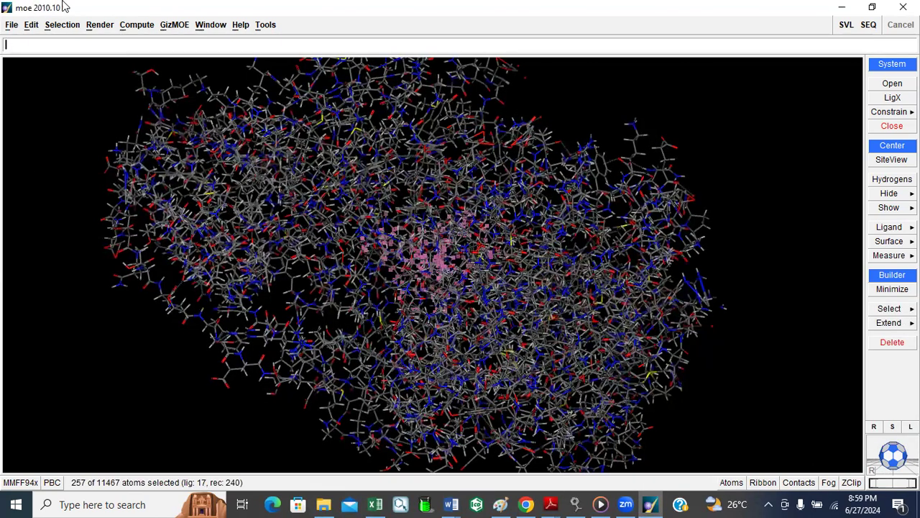
left_click(133, 27)
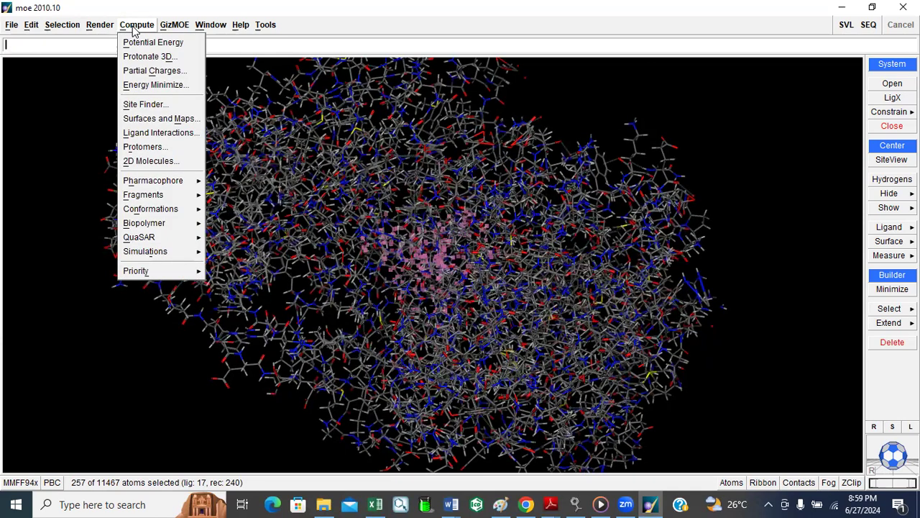
left_click(173, 135)
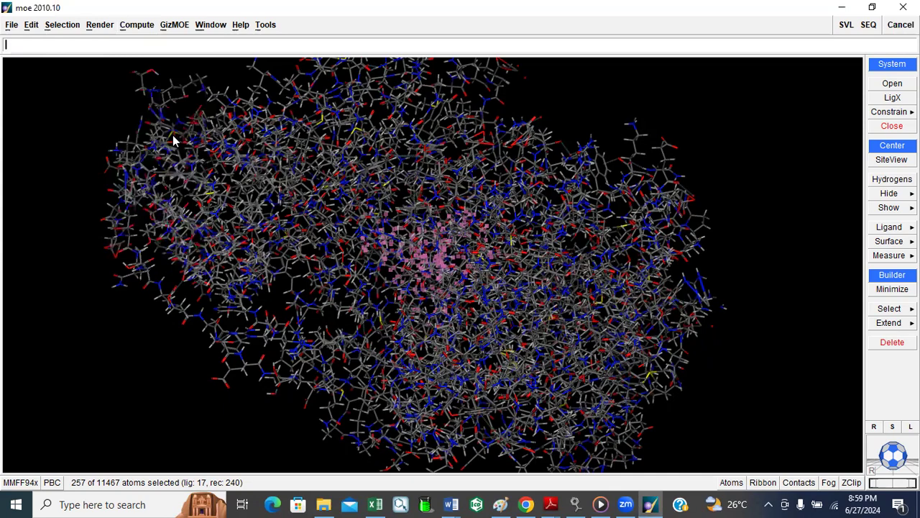